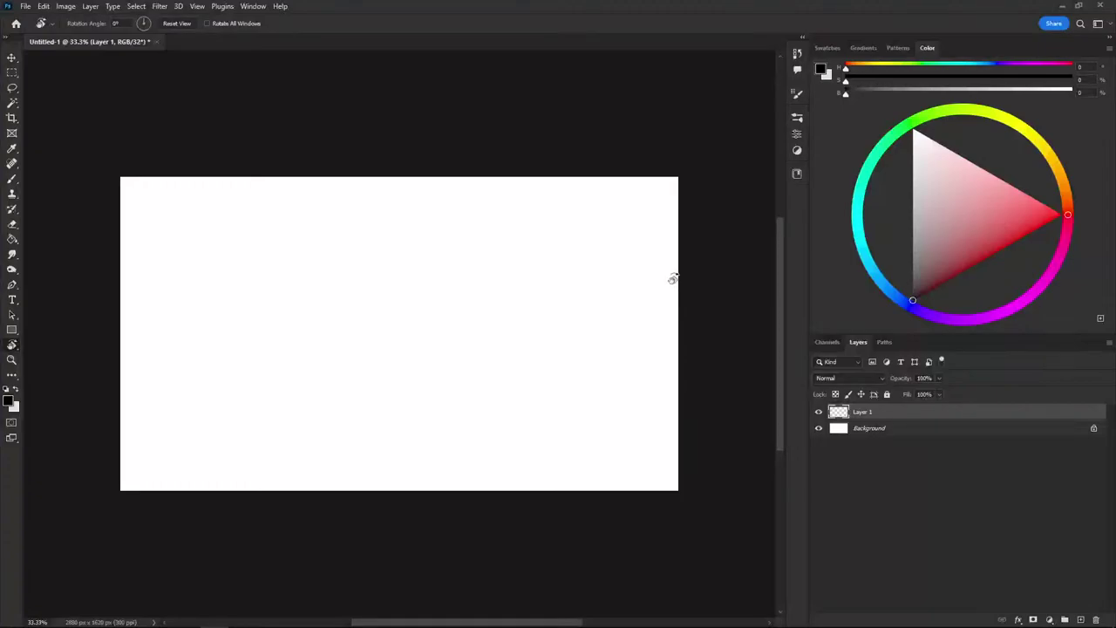
- Select the Brush tool and bring up the YouTube Studio live-stream page in Firefox
key(b)
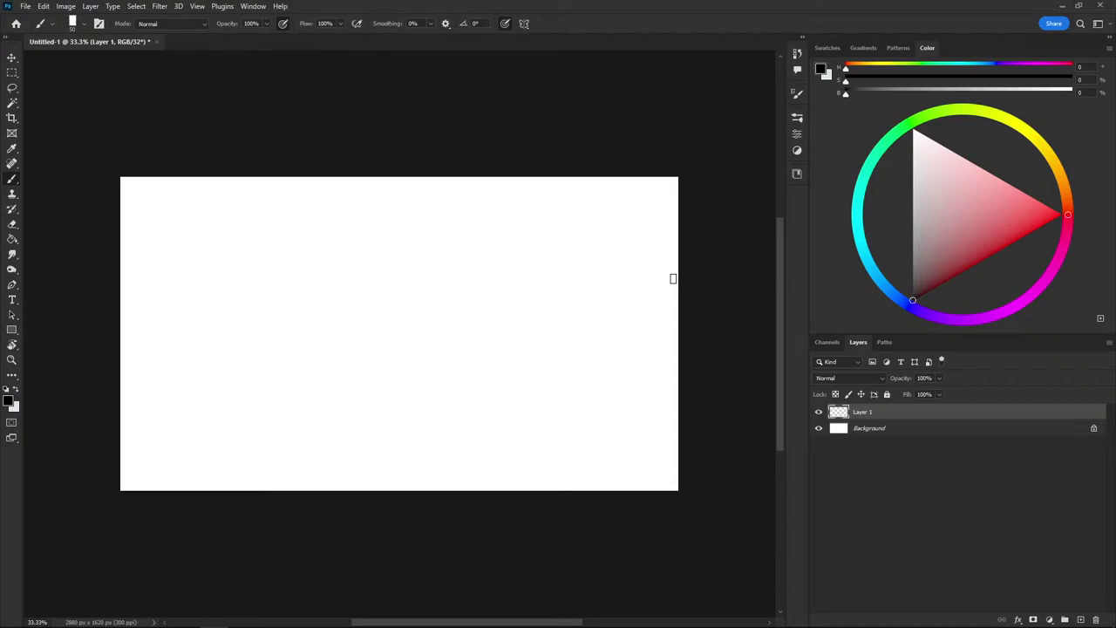
click(129, 617)
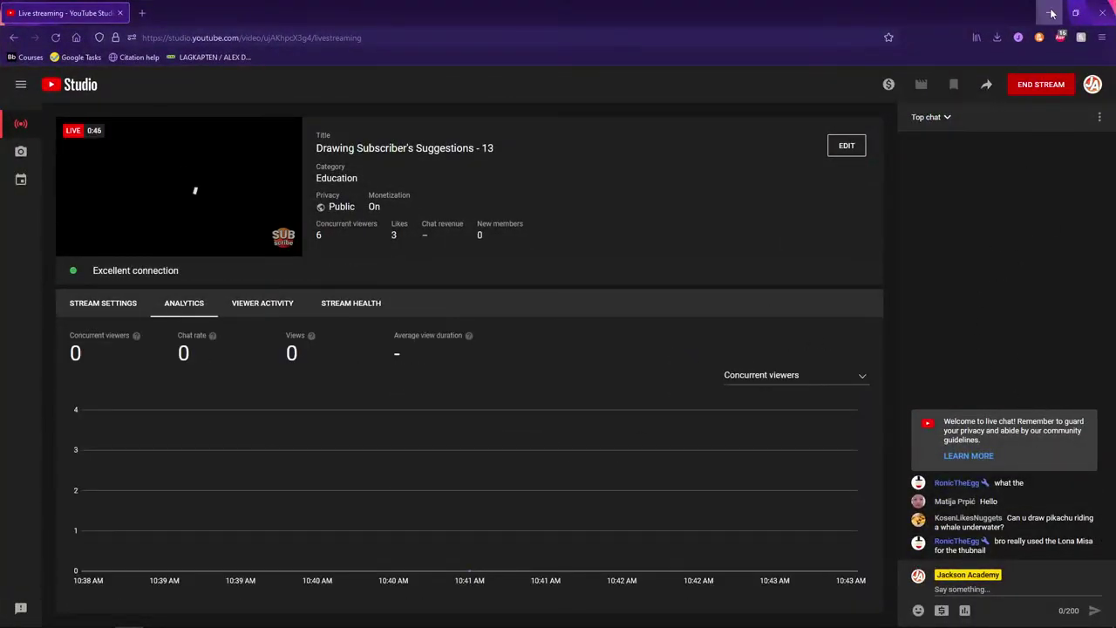
- Expand the YouTube Studio sidebar, then minimize Firefox to return to the Photoshop canvas
click(21, 84)
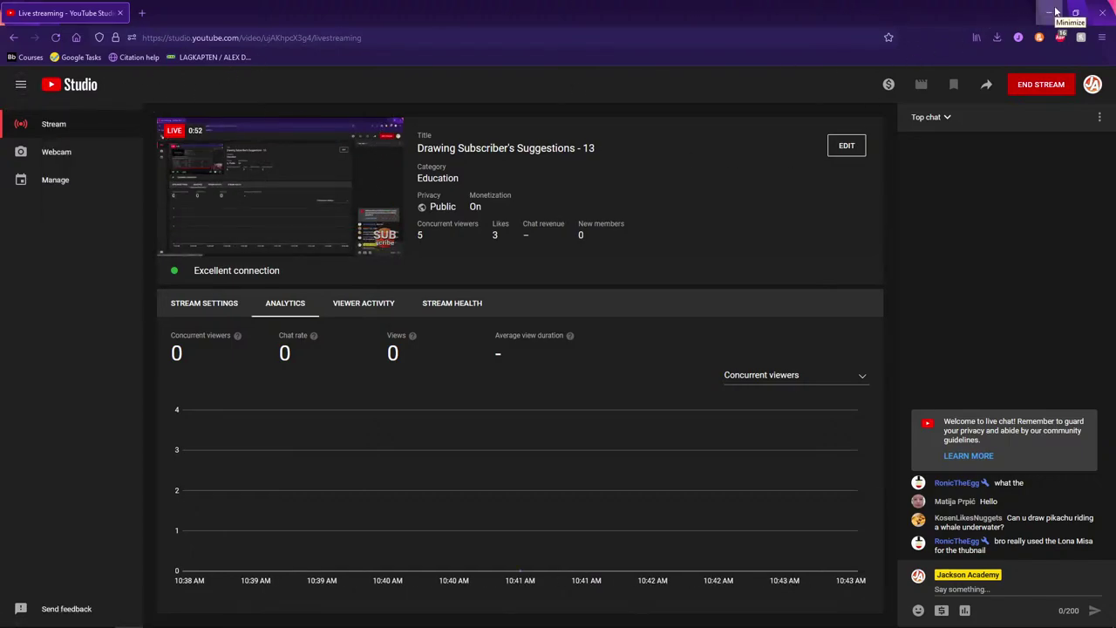
click(1055, 11)
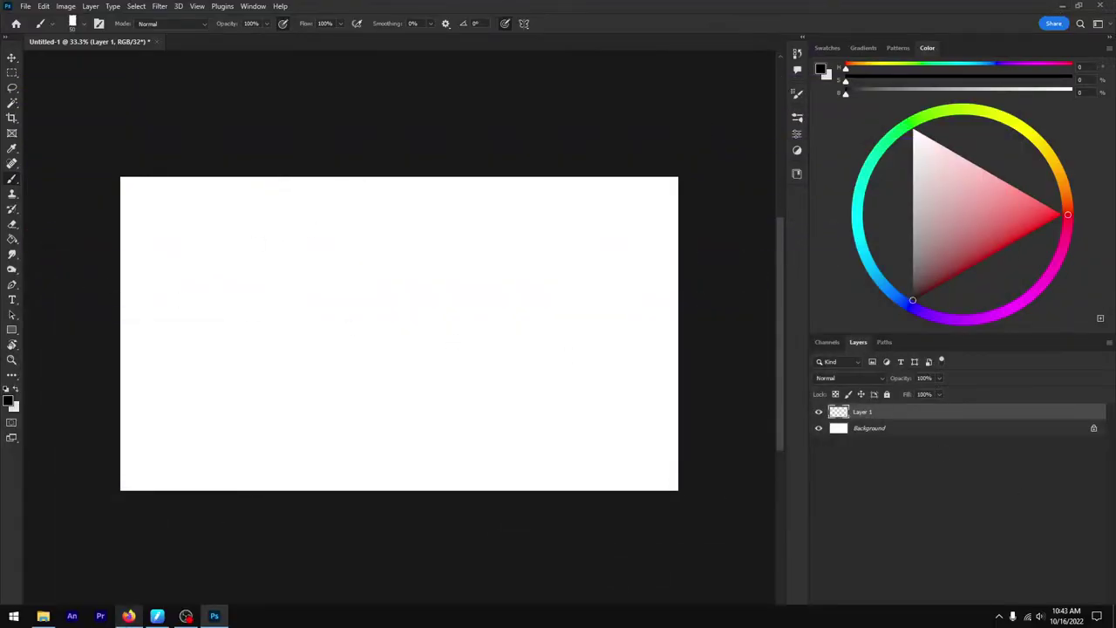
- Open the OBS stream chat as a floating window through Docks > Chat
click(186, 615)
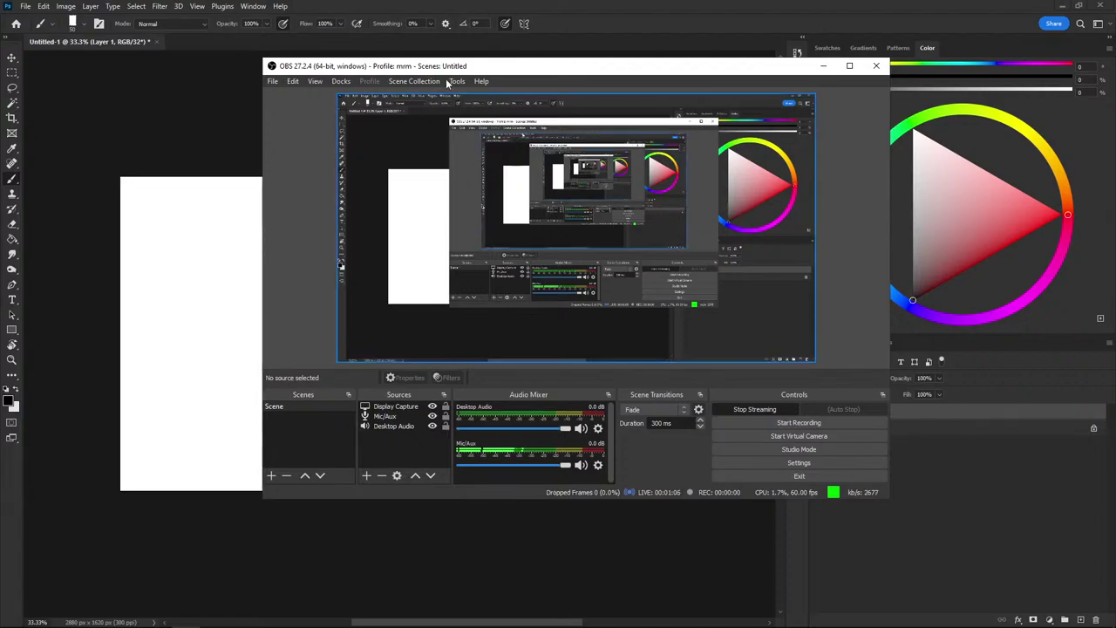
click(341, 81)
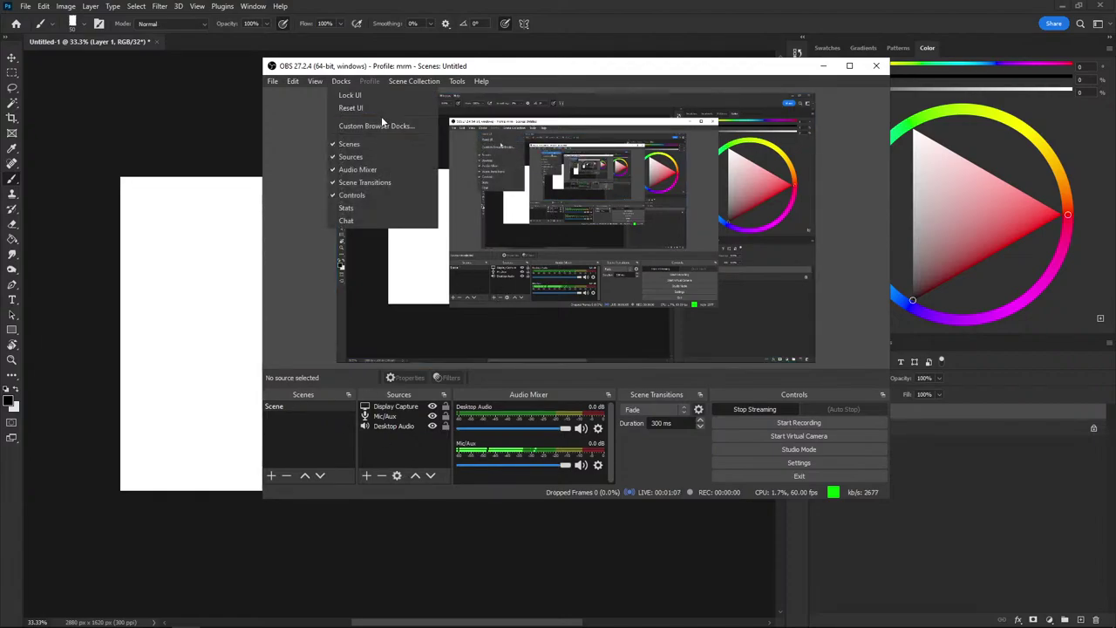
click(366, 220)
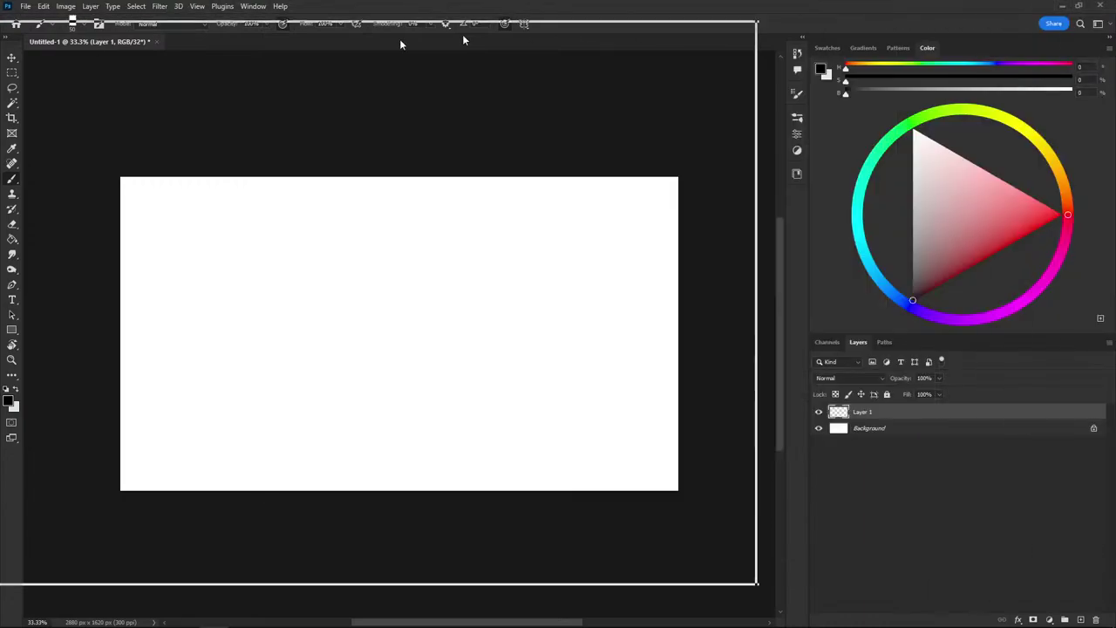
- Arrange Photoshop and OBS side by side, then shrink OBS and move it over the canvas
drag(842, 22, 2, 261)
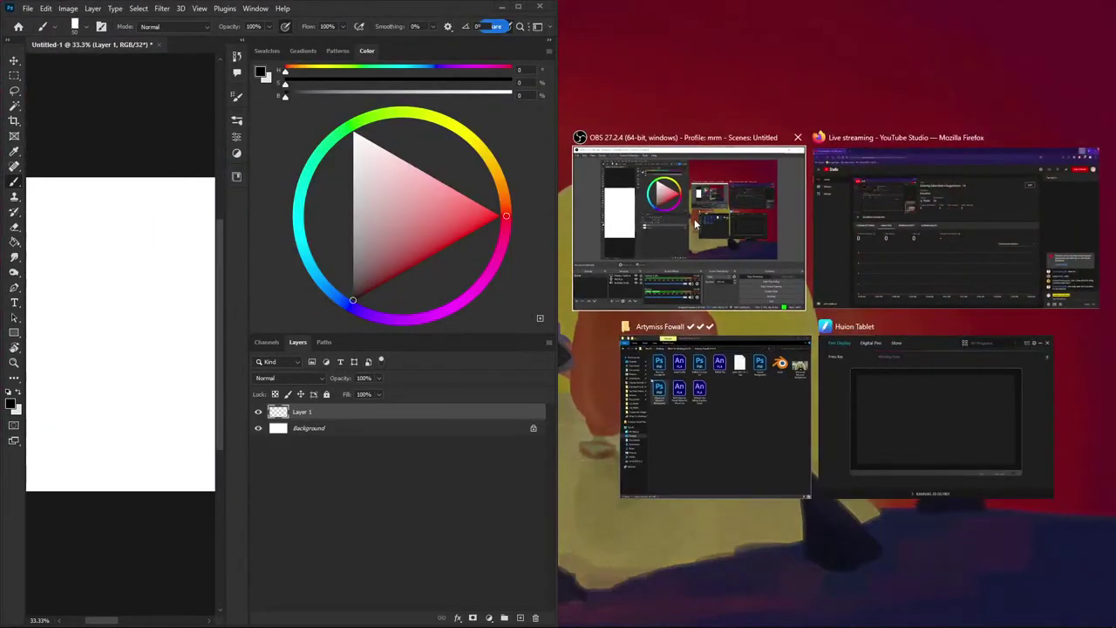
click(750, 175)
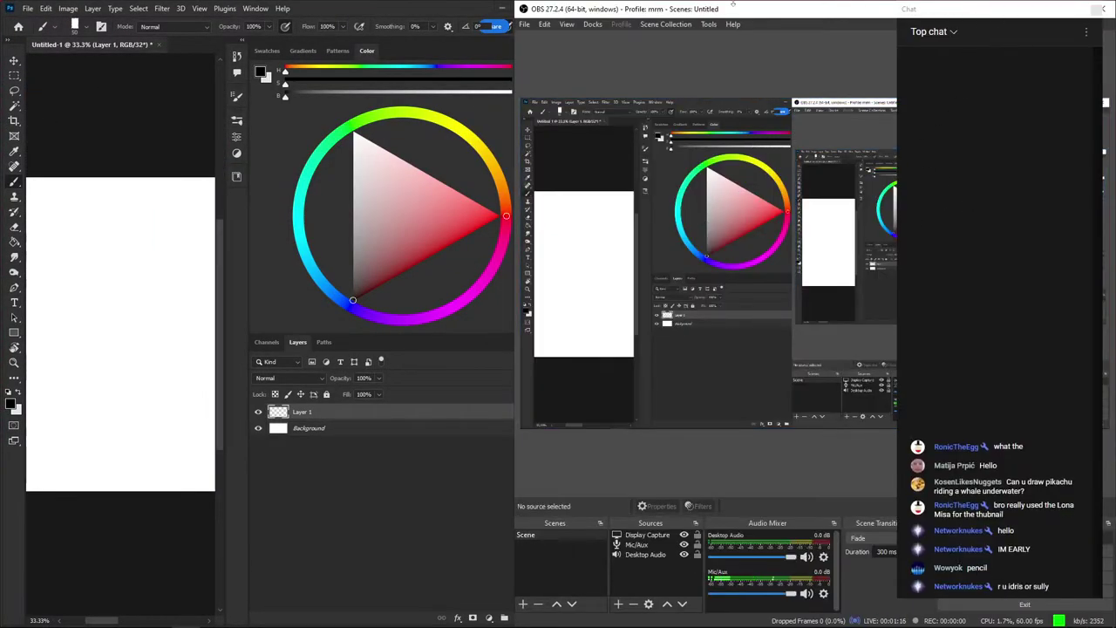
mouse_move(1013, 26)
mouse_down()
mouse_move(542, 13)
mouse_move(683, 168)
mouse_up()
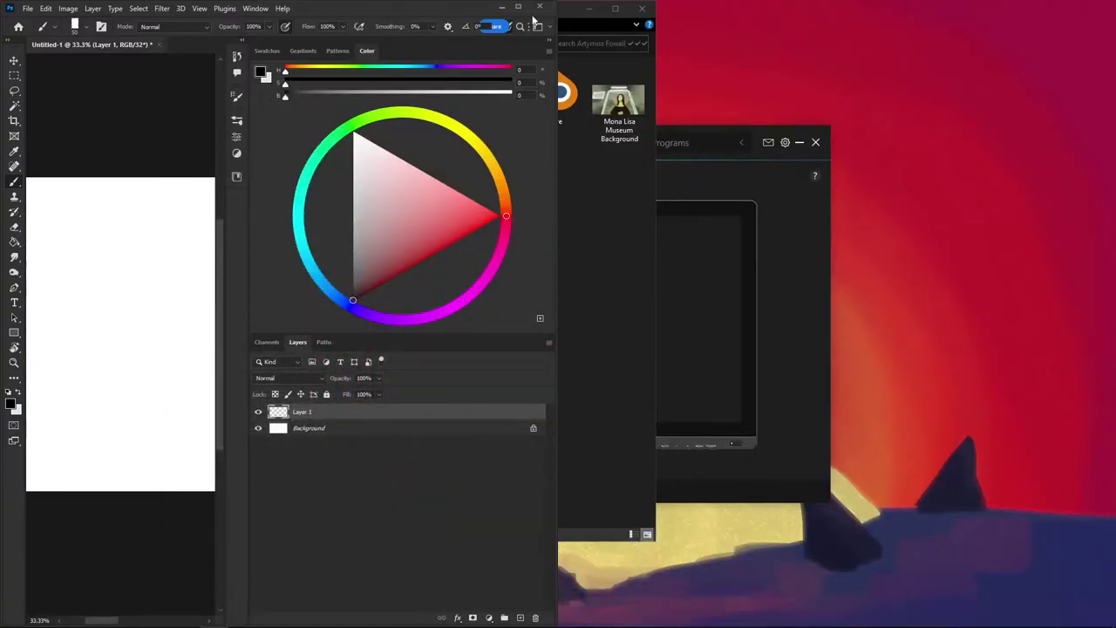
click(520, 7)
click(185, 616)
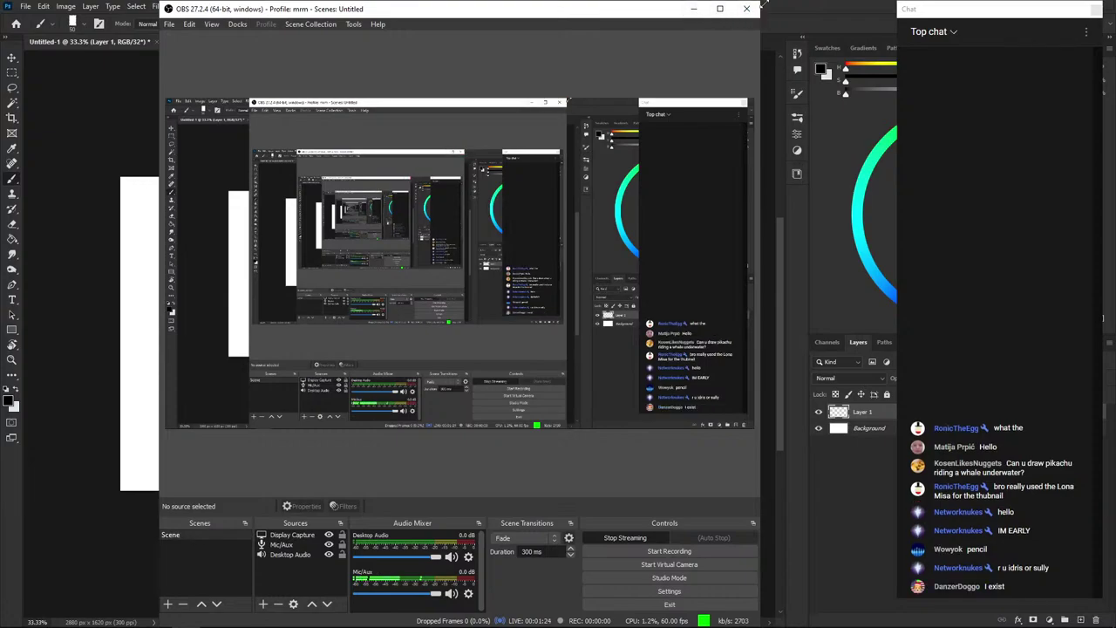
key(super+Down)
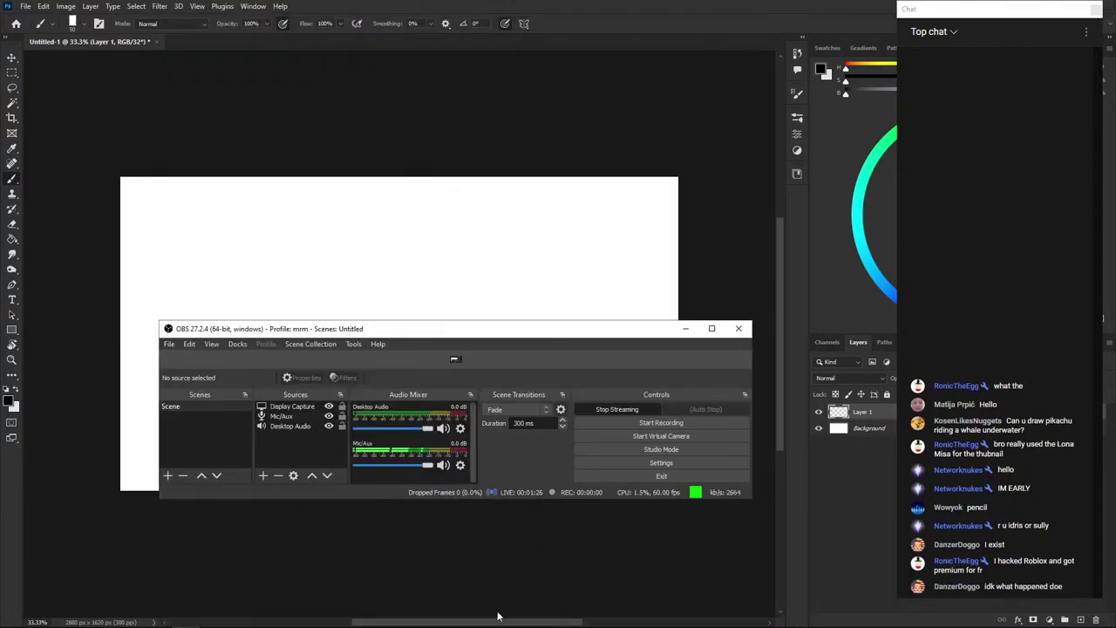
drag(426, 351, 432, 299)
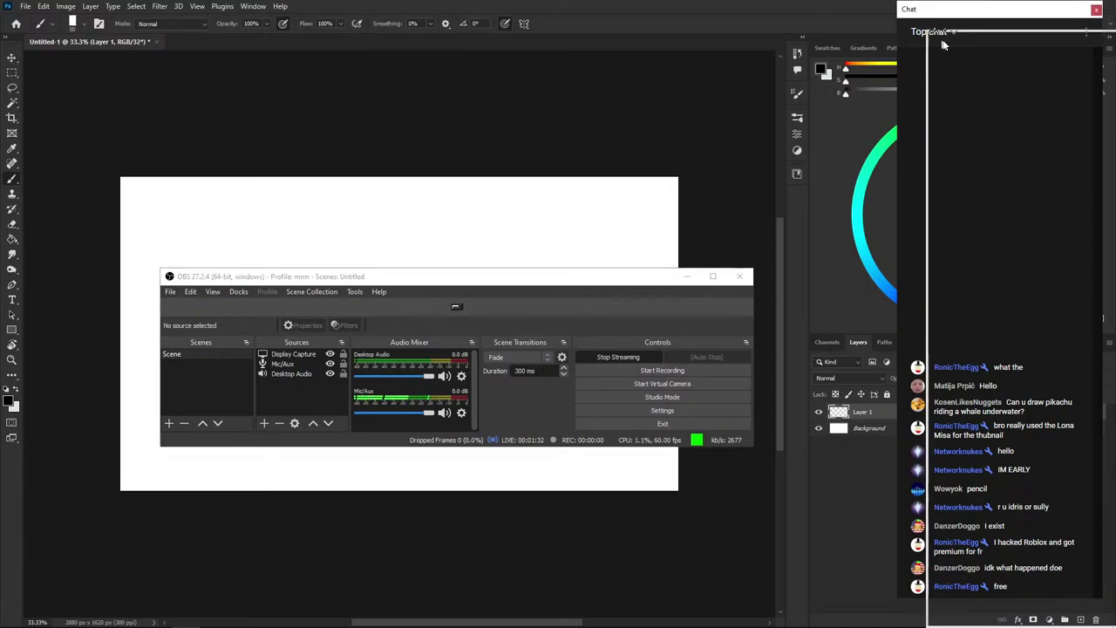
- Reposition and resize the floating chat window, and minimize OBS out of the way
drag(910, 8, 900, 26)
click(1076, 50)
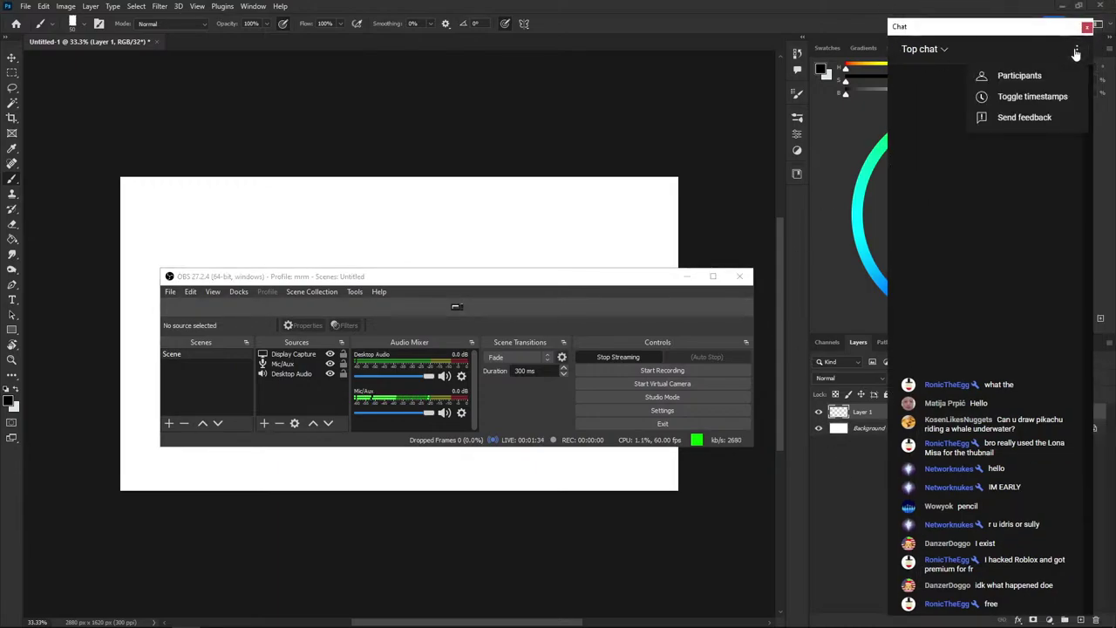
click(1076, 50)
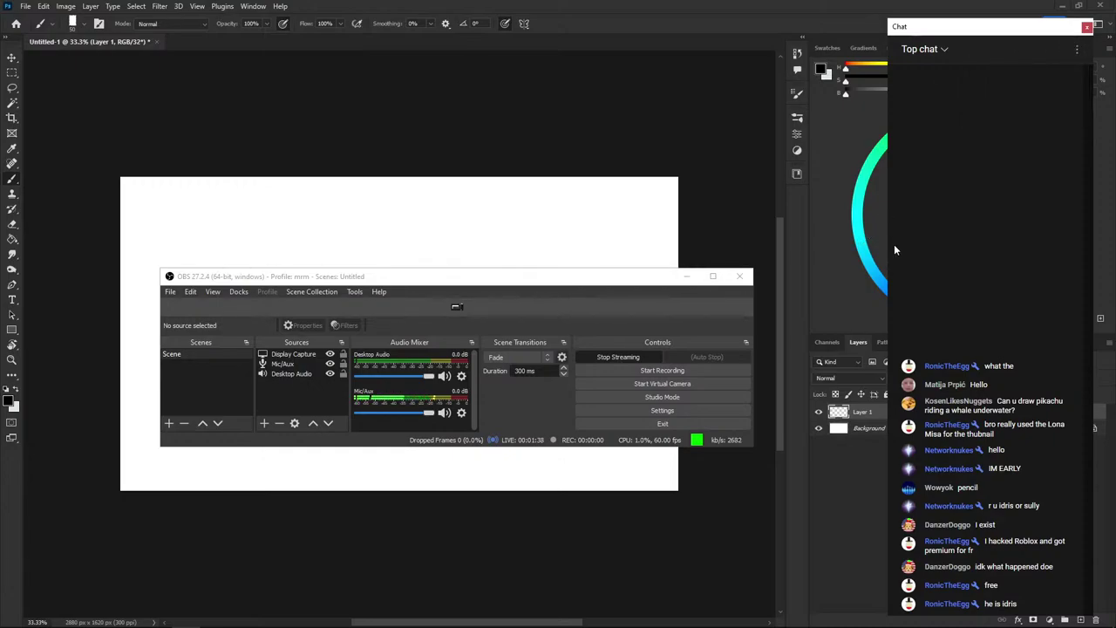
drag(884, 247, 977, 247)
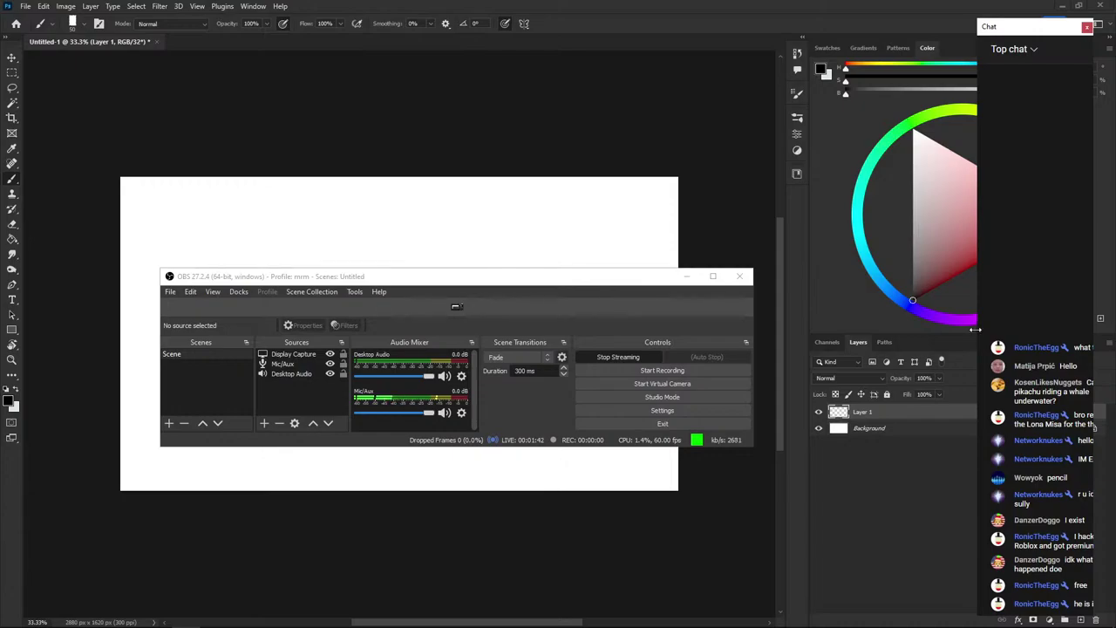
drag(978, 329, 857, 330)
key(super+Down)
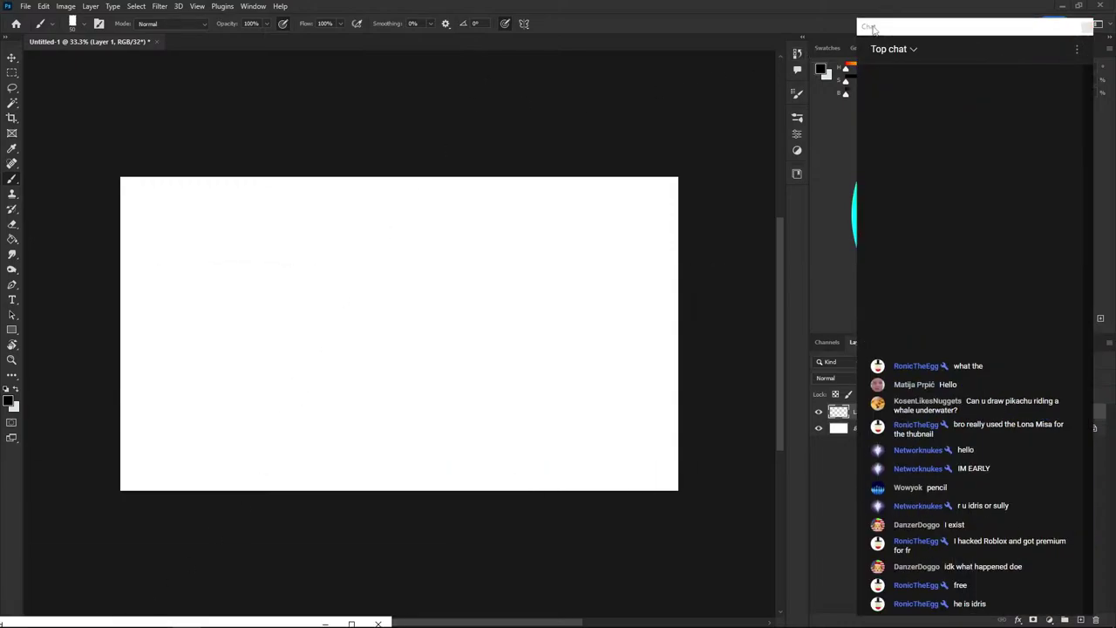
mouse_move(873, 29)
mouse_down()
mouse_move(663, 15)
mouse_move(898, 35)
mouse_up()
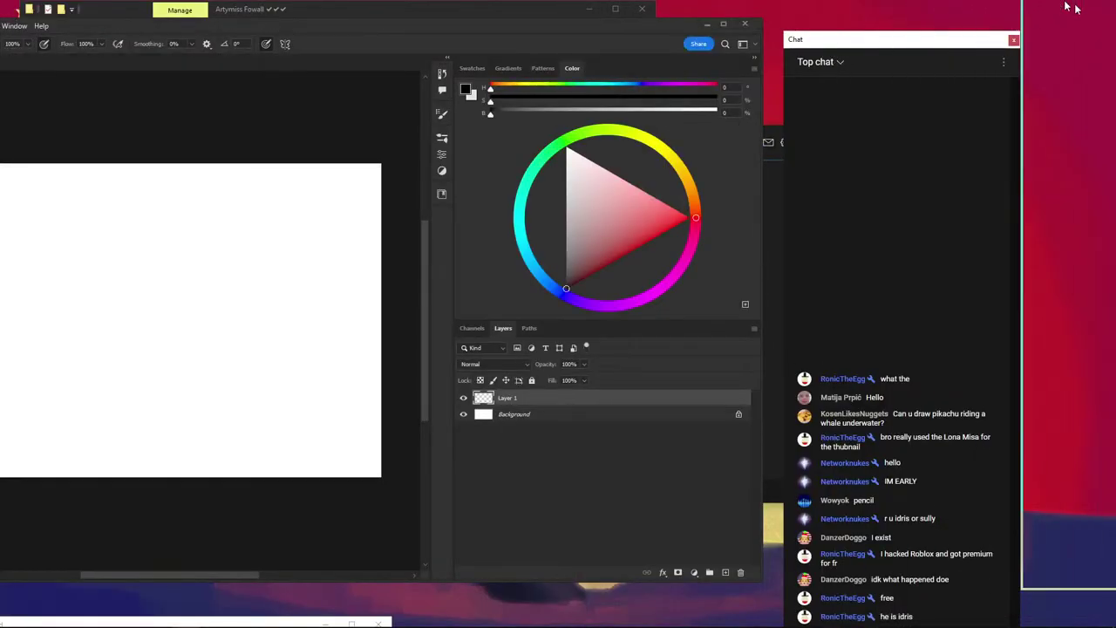
- Dock the chat window against the right screen edge and fit Photoshop's window beside it
mouse_move(1068, 7)
mouse_down()
mouse_move(918, 13)
mouse_move(982, 41)
mouse_up()
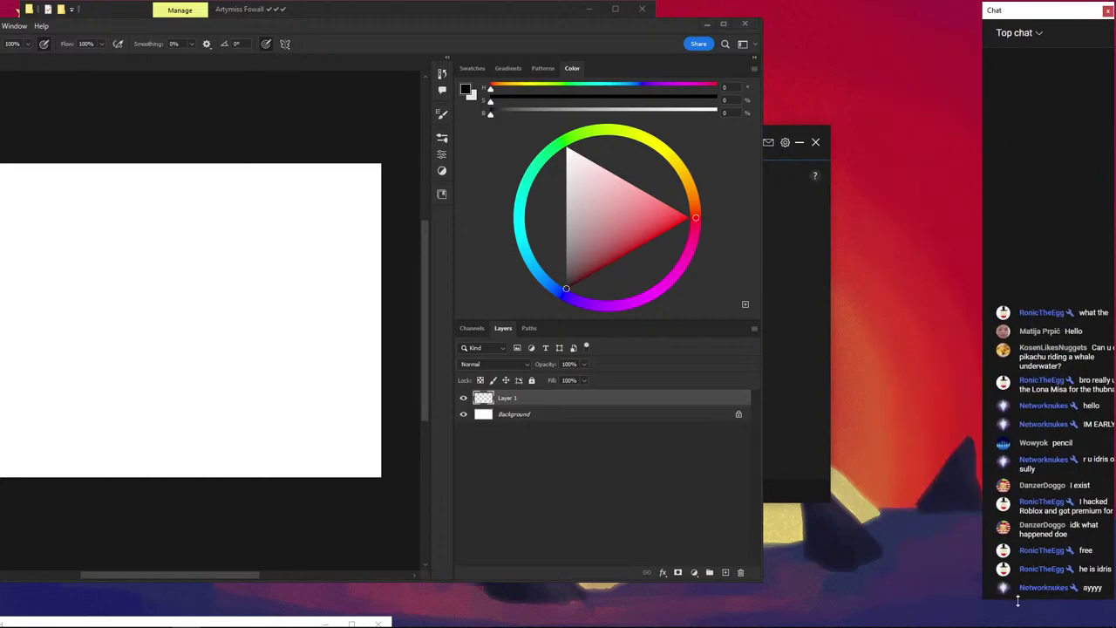
drag(980, 576, 968, 575)
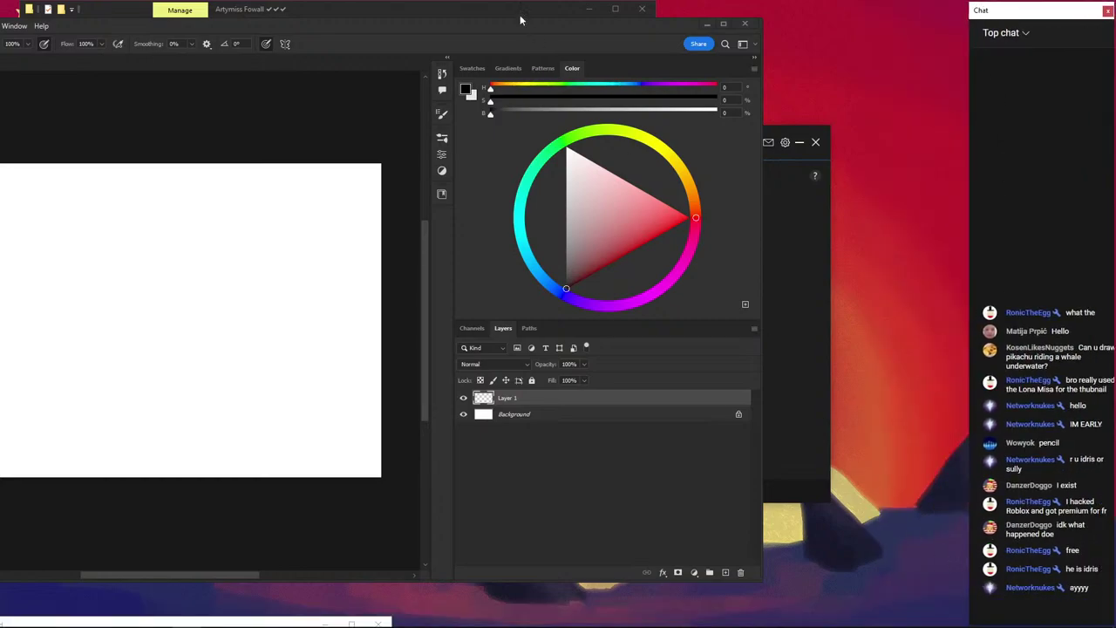
mouse_move(474, 7)
mouse_down()
mouse_move(724, 17)
mouse_move(1003, 4)
mouse_up()
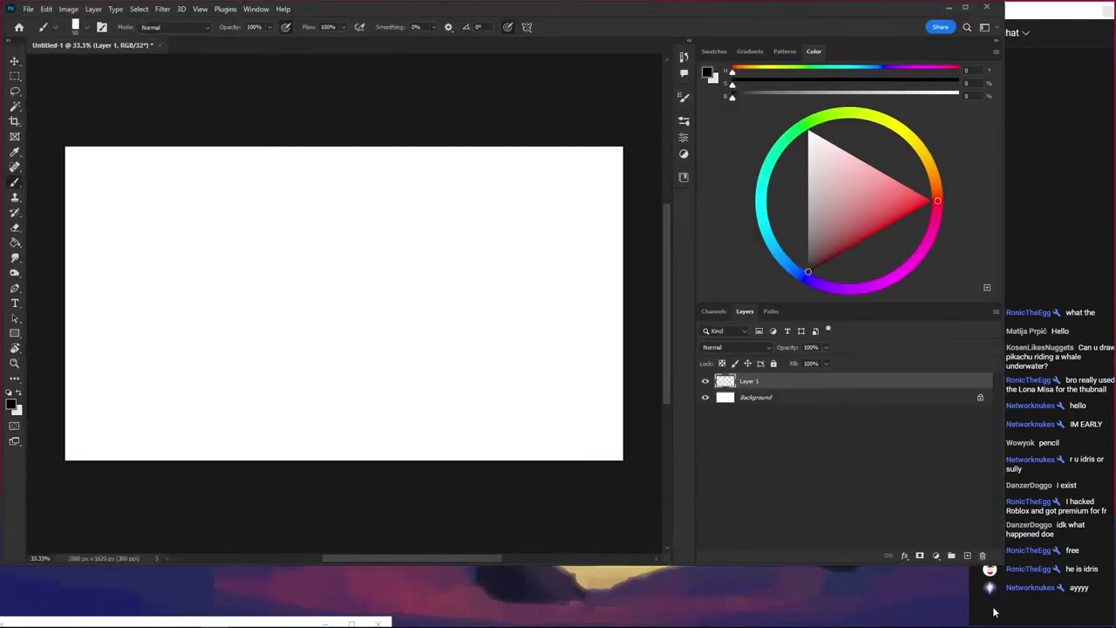
drag(999, 563, 966, 623)
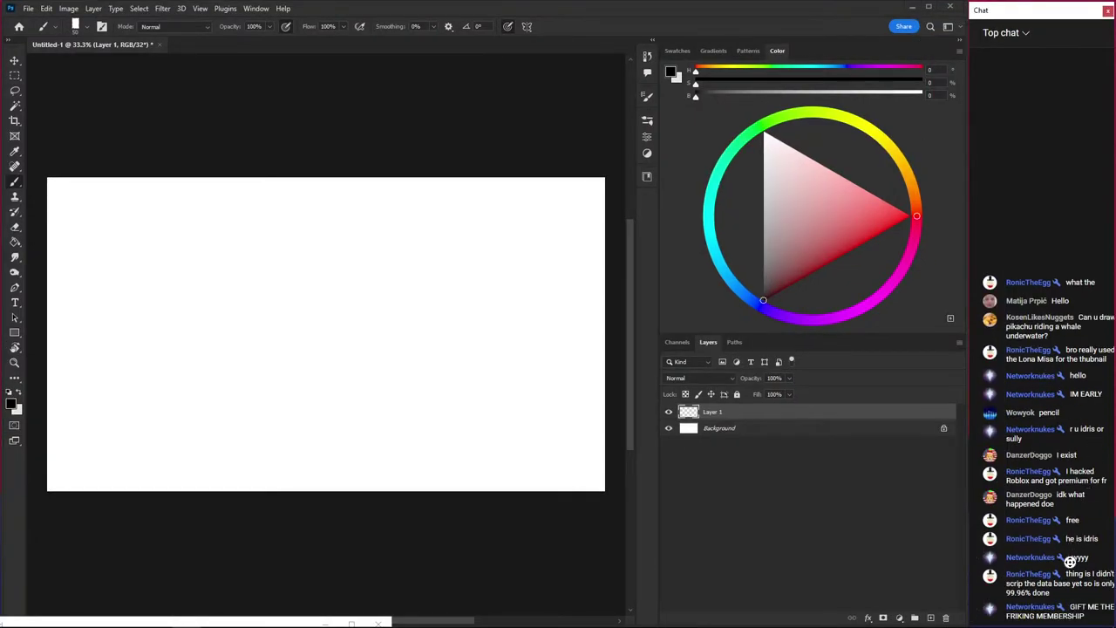
drag(962, 538, 959, 531)
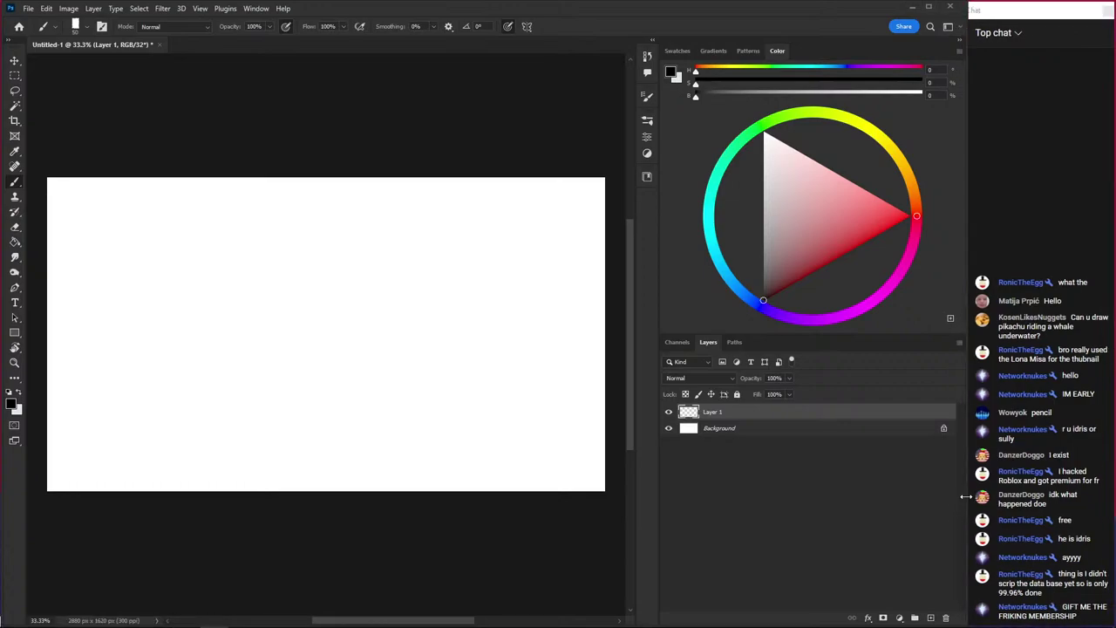
drag(964, 495, 959, 492)
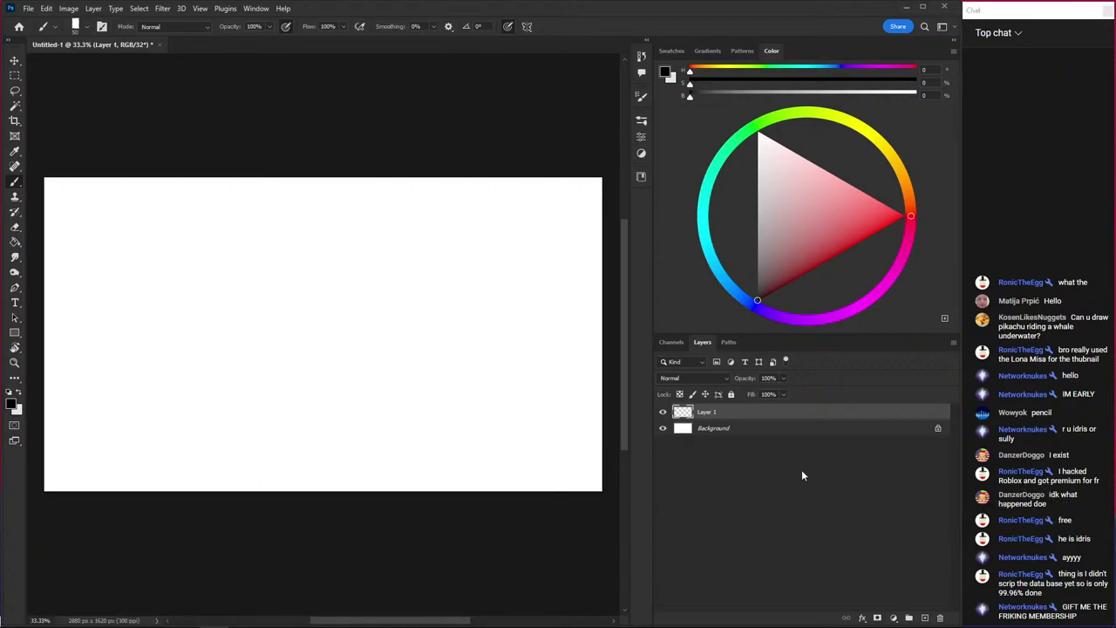
- Paint a test stroke, clear it, and narrow the side panels to widen the canvas
key(super)
key(Escape)
drag(375, 270, 275, 271)
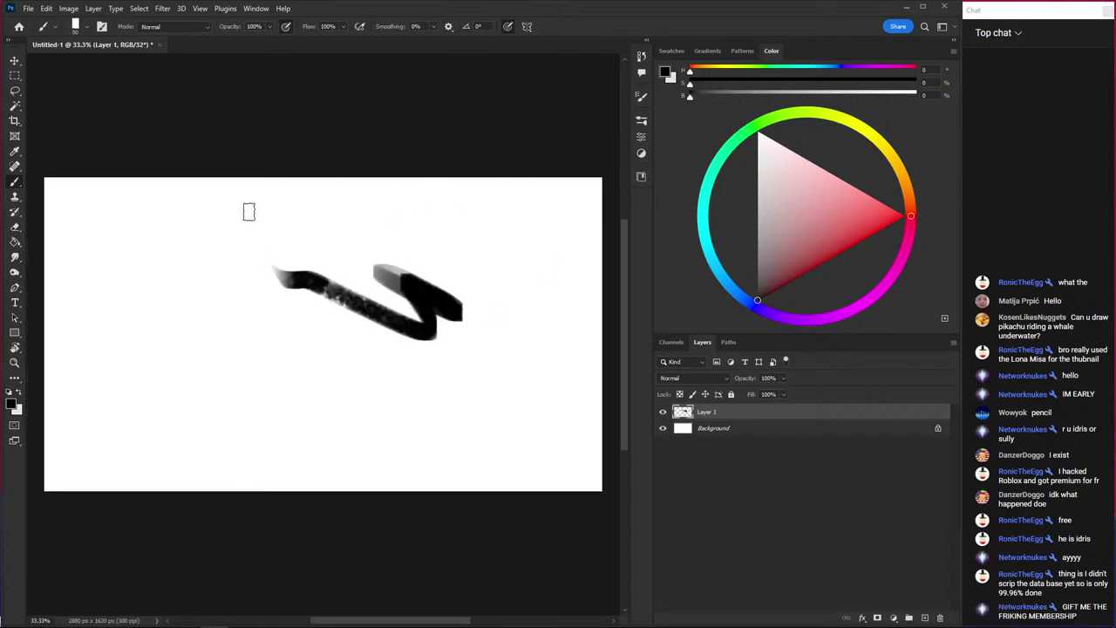
key(ctrl+a)
key(Delete)
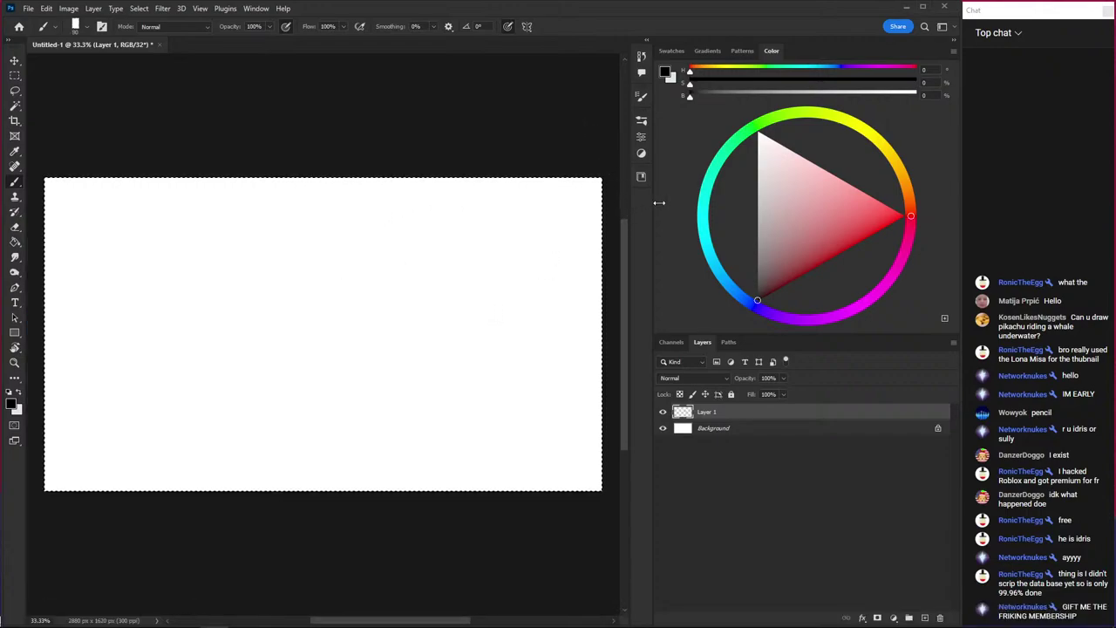
drag(656, 221, 714, 221)
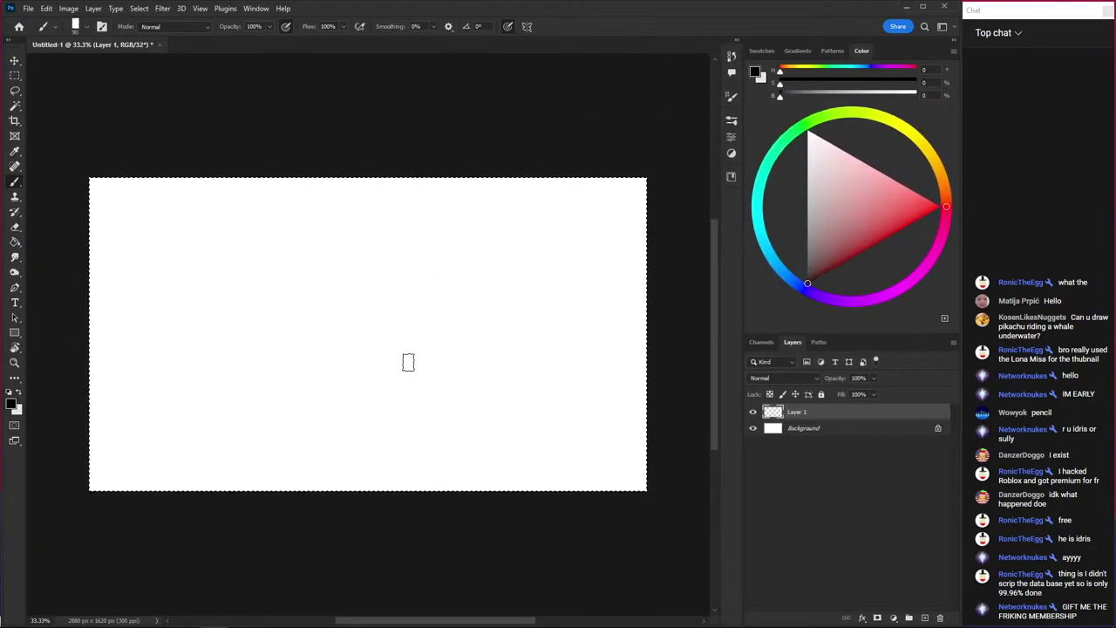
- Resize the brush, paint and undo several test circles, then clear the layer to blank
key(bracketleft)
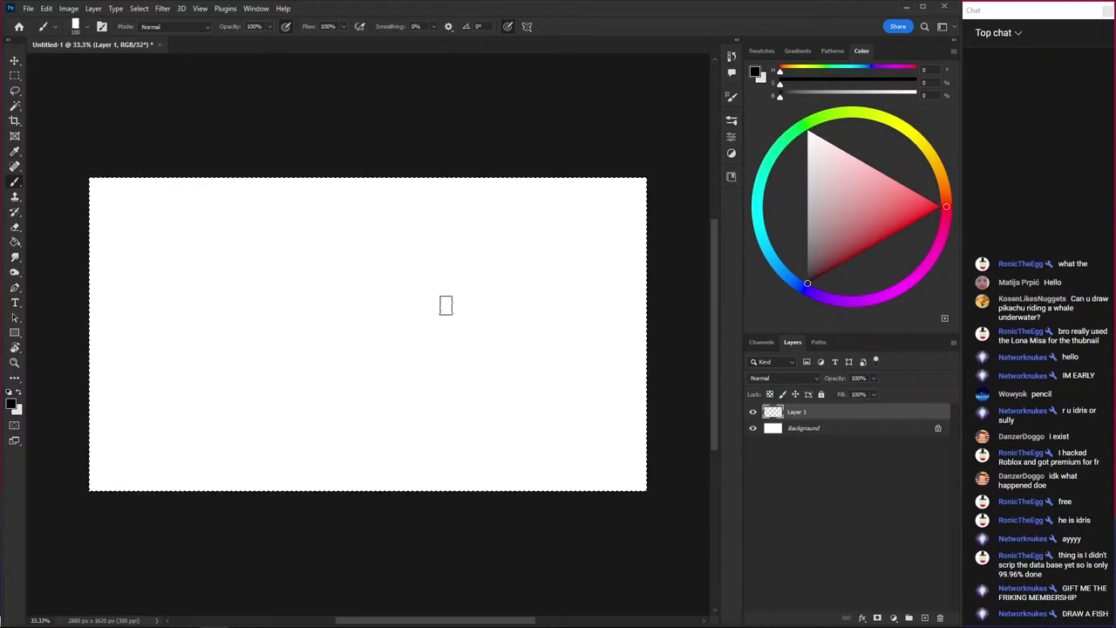
key(bracketright)
key(bracketright)
key(bracketright)
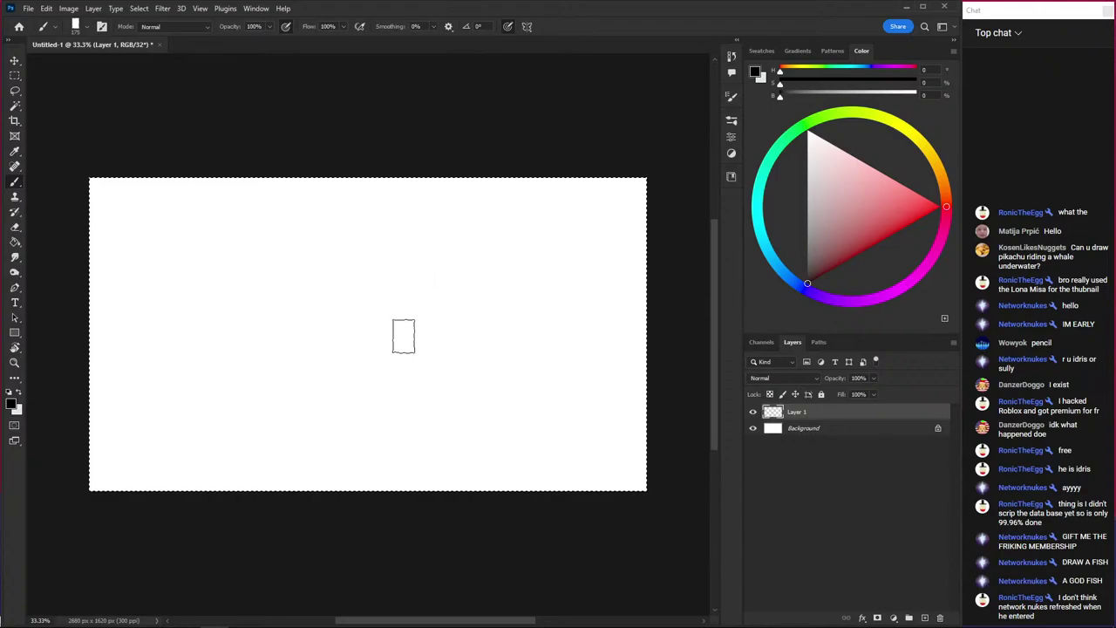
drag(440, 261, 434, 307)
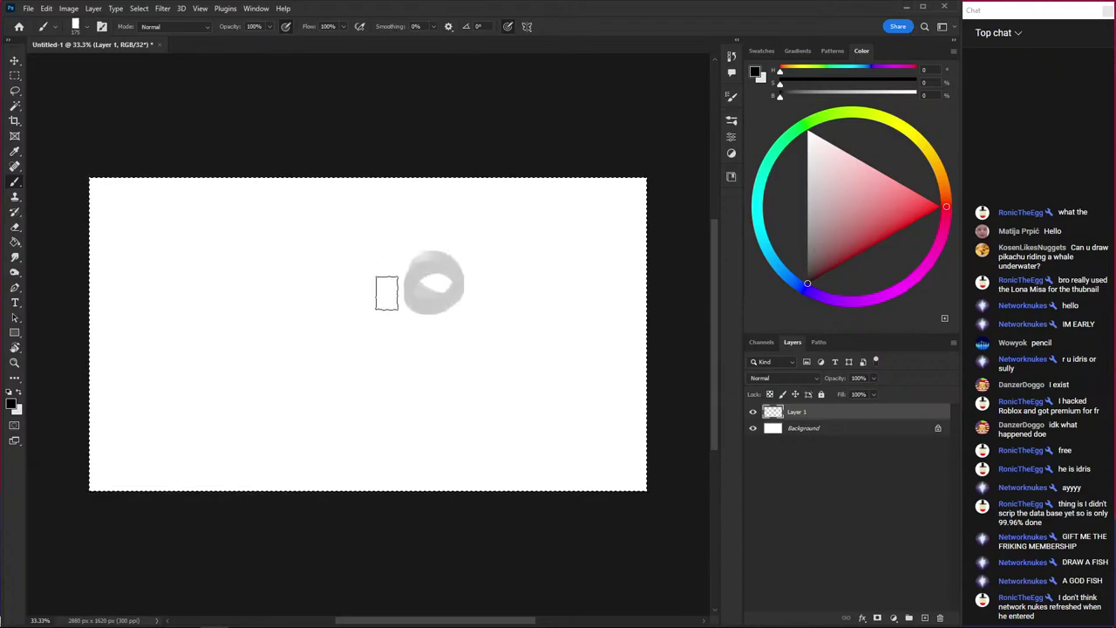
key(ctrl+z)
drag(369, 250, 430, 264)
key(ctrl+z)
mouse_move(471, 309)
mouse_down()
mouse_move(296, 369)
mouse_move(309, 277)
mouse_move(433, 232)
mouse_up()
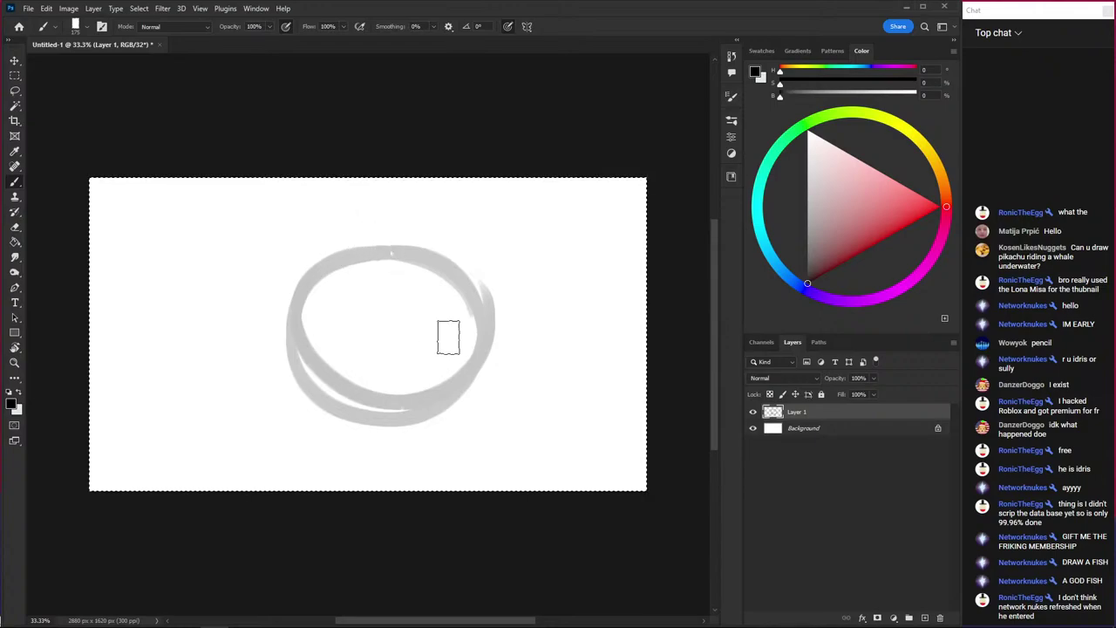
key(ctrl+z)
mouse_move(462, 270)
mouse_down()
mouse_move(304, 356)
mouse_move(355, 354)
mouse_move(398, 250)
mouse_move(336, 257)
mouse_move(402, 259)
mouse_move(381, 242)
mouse_move(389, 208)
mouse_up()
key(Delete)
- Set the brush Texture to 100% depth in Multiply mode with Texture Each Tip on
key(F5)
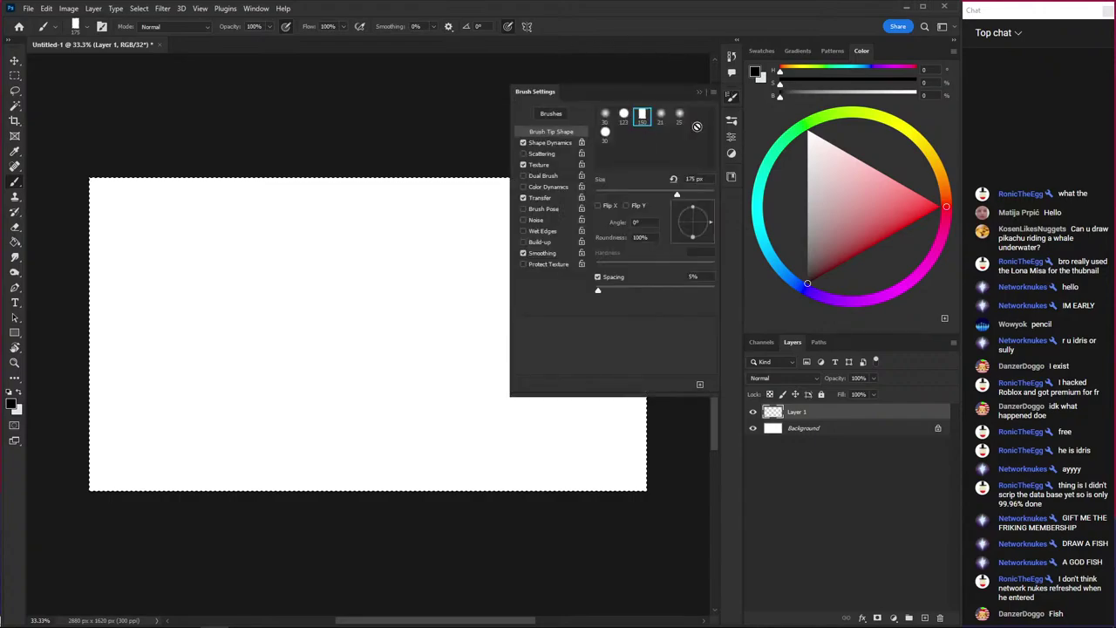
click(538, 165)
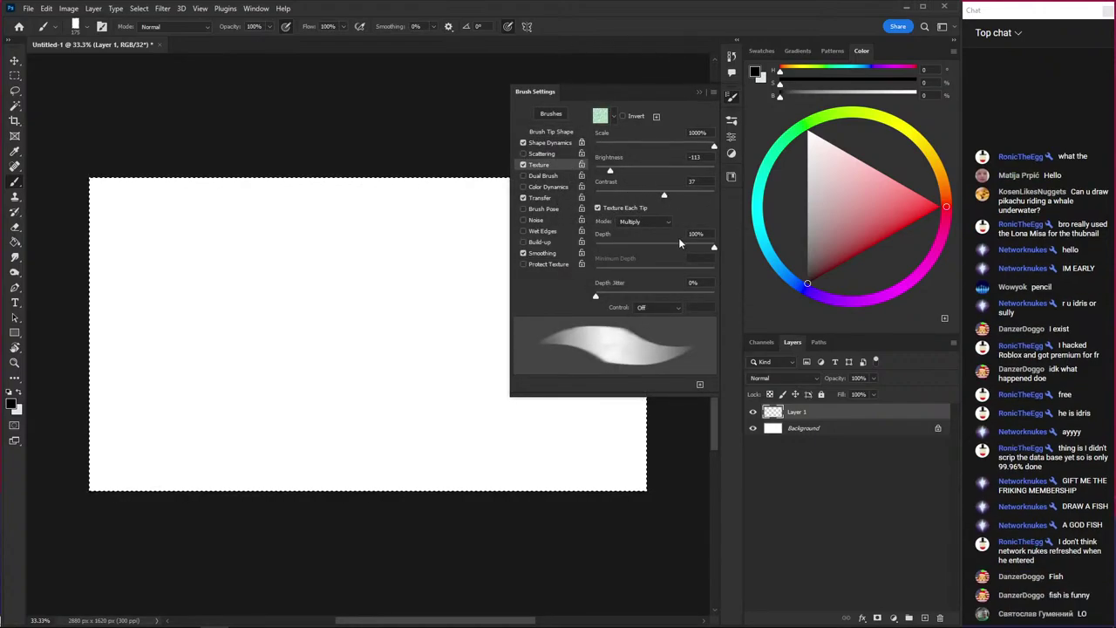
click(671, 249)
drag(670, 249, 715, 248)
click(646, 221)
click(632, 223)
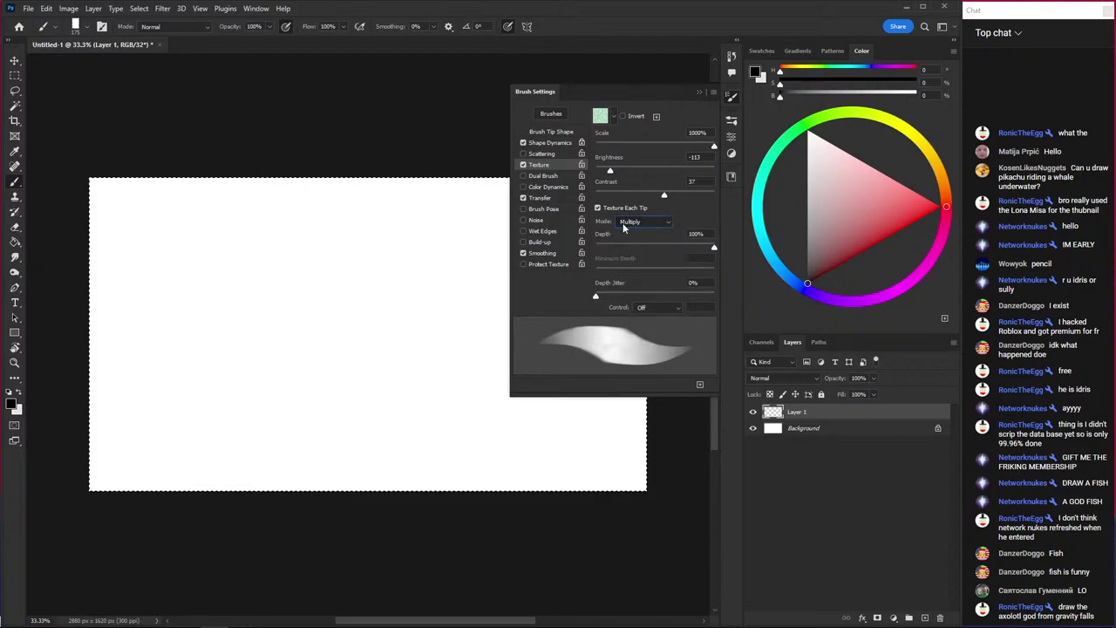
click(601, 207)
mouse_move(423, 249)
mouse_down()
mouse_move(429, 294)
mouse_move(334, 354)
mouse_move(327, 397)
mouse_up()
key(Delete)
click(598, 207)
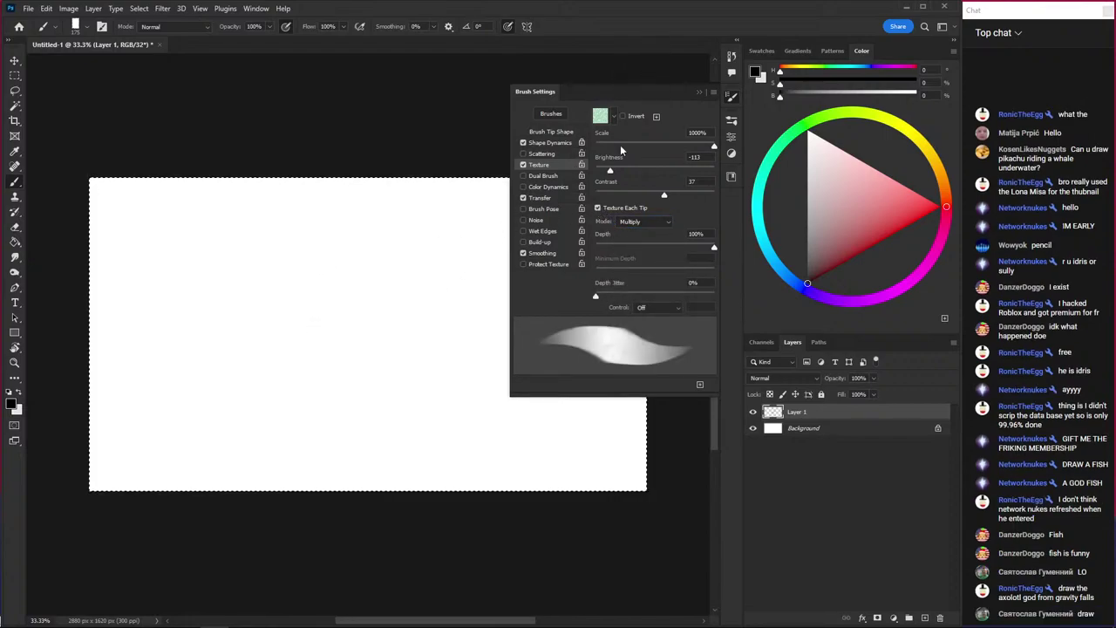
click(712, 92)
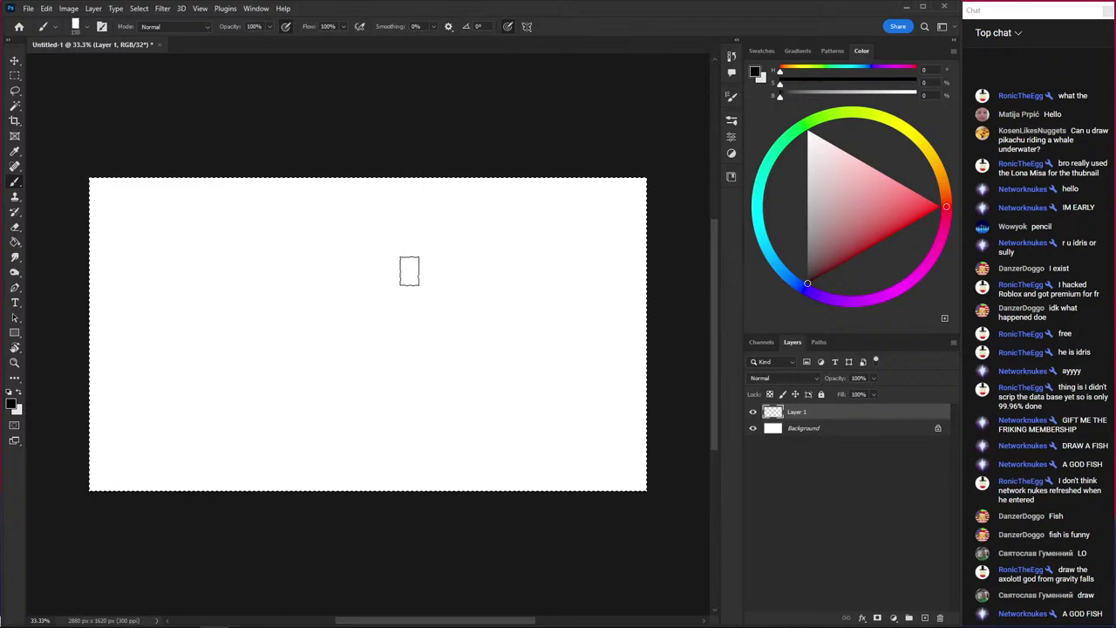
- Adjust the brush size and sketch a light grey circle for the head near the top centre
key(bracketleft)
key(bracketleft)
key(bracketleft)
key(bracketright)
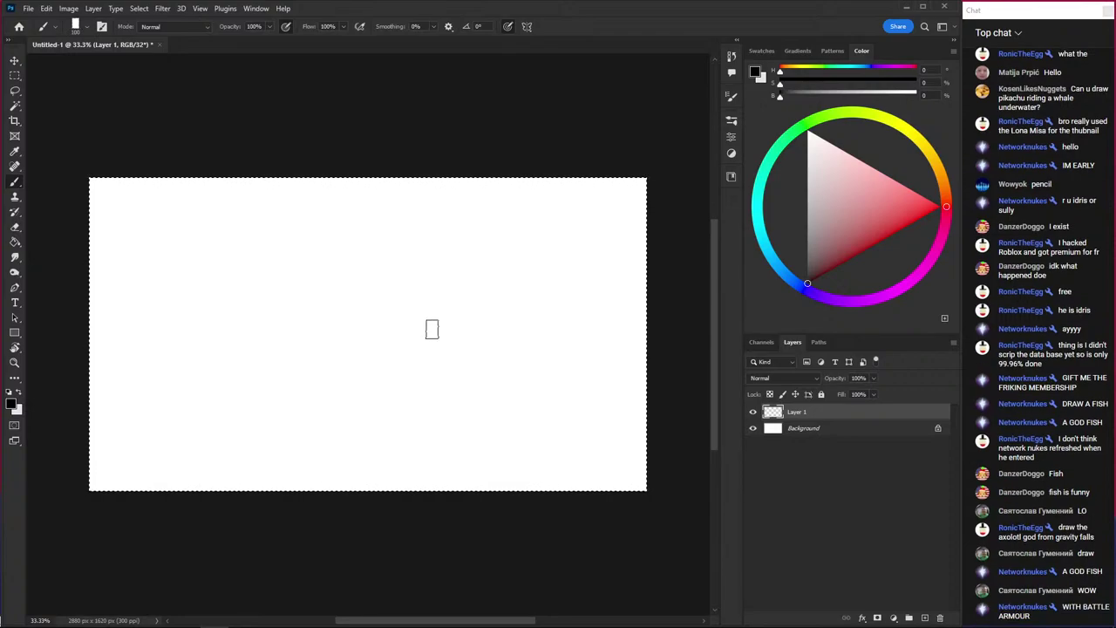
key(bracketright)
key(bracketright)
key(bracketleft)
key(bracketleft)
key(bracketright)
key(bracketright)
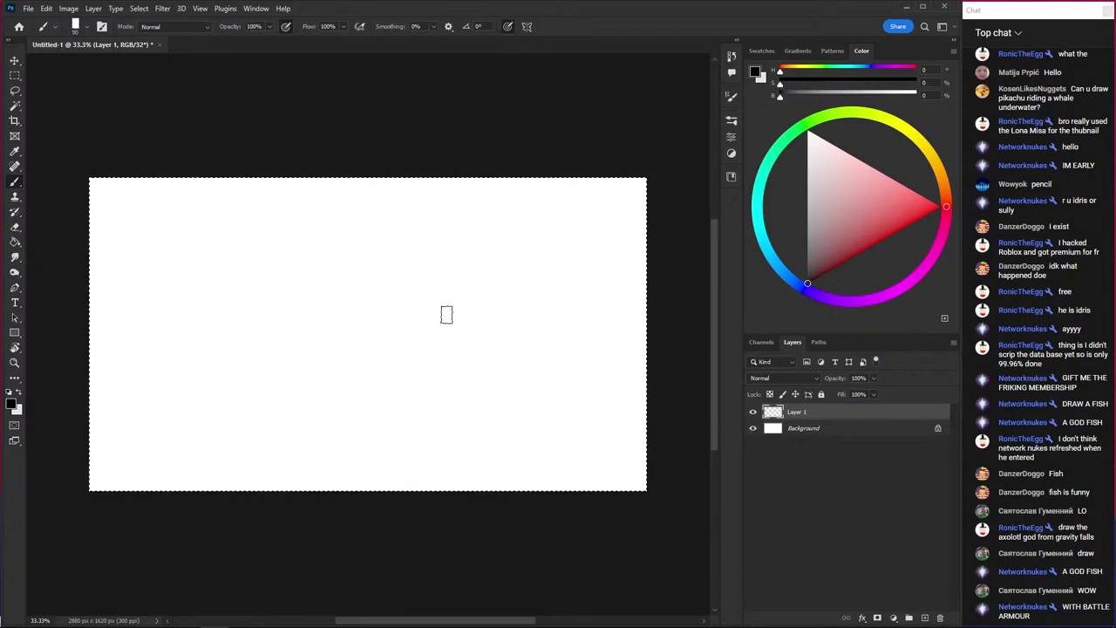
key(bracketleft)
mouse_move(403, 229)
mouse_down()
mouse_move(409, 281)
mouse_move(334, 273)
mouse_up()
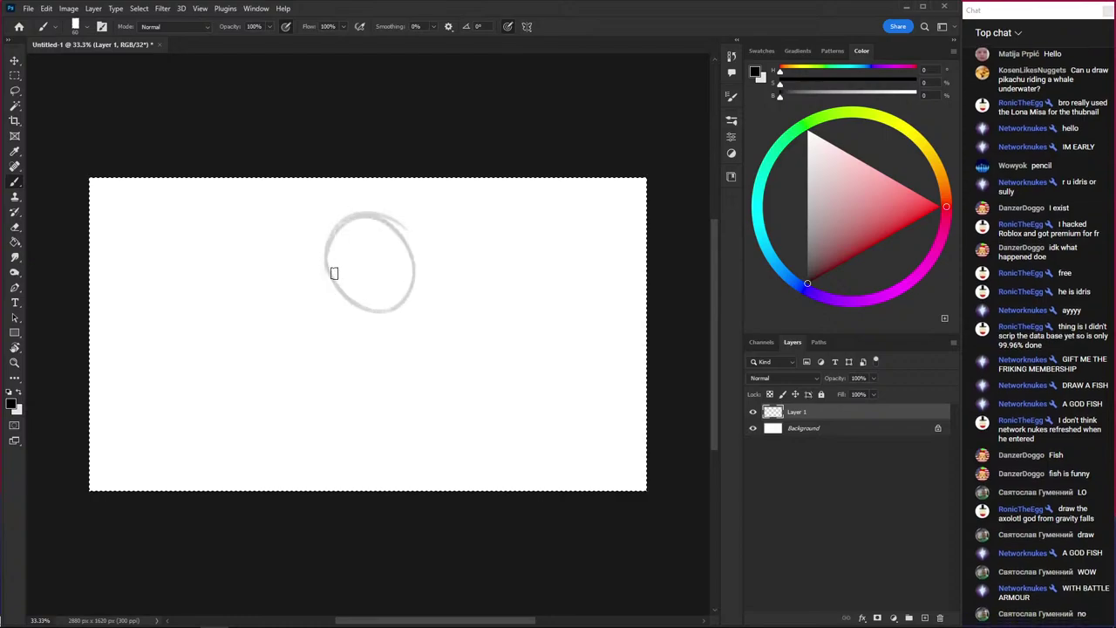
- Try a thicker head circle with a larger brush, then undo it
key(ctrl+z)
key(bracketright)
mouse_move(404, 232)
mouse_down()
mouse_move(351, 239)
mouse_move(329, 295)
mouse_move(328, 353)
mouse_move(346, 324)
mouse_move(334, 289)
mouse_move(403, 229)
mouse_move(373, 206)
mouse_move(434, 269)
mouse_up()
key(ctrl+z)
key(ctrl+z)
key(ctrl+z)
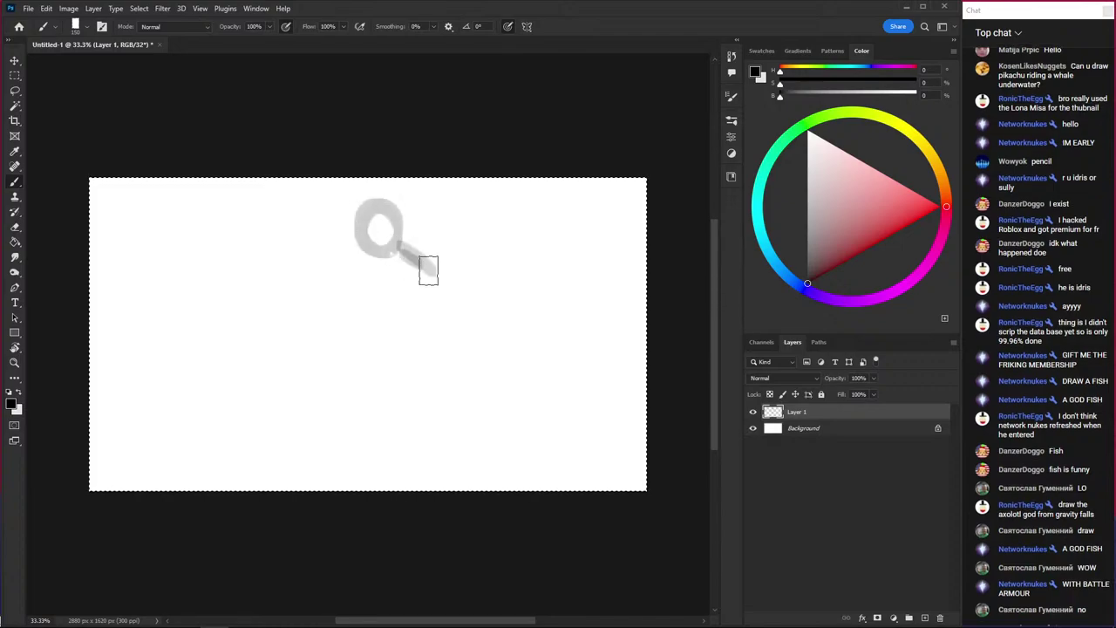
- Rough out the shoulders, arms, legs and hair in grey strokes, then zoom in
drag(343, 264, 321, 284)
mouse_move(436, 262)
mouse_down()
mouse_move(441, 392)
mouse_move(448, 287)
mouse_move(447, 396)
mouse_up()
mouse_move(329, 281)
mouse_down()
mouse_move(322, 401)
mouse_move(320, 287)
mouse_move(419, 251)
mouse_move(429, 267)
mouse_move(428, 257)
mouse_up()
mouse_move(358, 251)
mouse_down()
mouse_move(334, 256)
mouse_move(356, 241)
mouse_move(343, 267)
mouse_move(334, 259)
mouse_up()
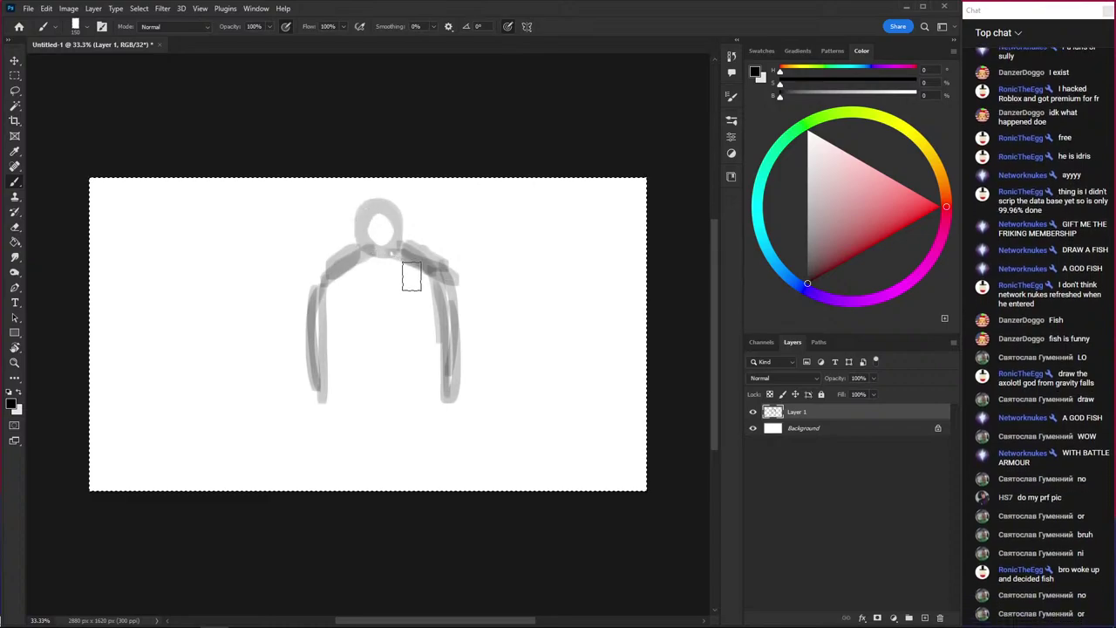
mouse_move(411, 274)
mouse_down()
mouse_move(419, 279)
mouse_move(356, 261)
mouse_move(341, 302)
mouse_move(391, 249)
mouse_move(371, 276)
mouse_move(434, 331)
mouse_move(431, 305)
mouse_move(337, 349)
mouse_move(341, 281)
mouse_move(343, 326)
mouse_move(386, 358)
mouse_move(406, 357)
mouse_move(416, 331)
mouse_move(425, 396)
mouse_up()
mouse_move(352, 358)
mouse_down()
mouse_move(341, 319)
mouse_move(341, 404)
mouse_up()
drag(416, 331, 428, 412)
mouse_move(369, 197)
mouse_down()
mouse_move(403, 195)
mouse_move(417, 228)
mouse_move(383, 242)
mouse_up()
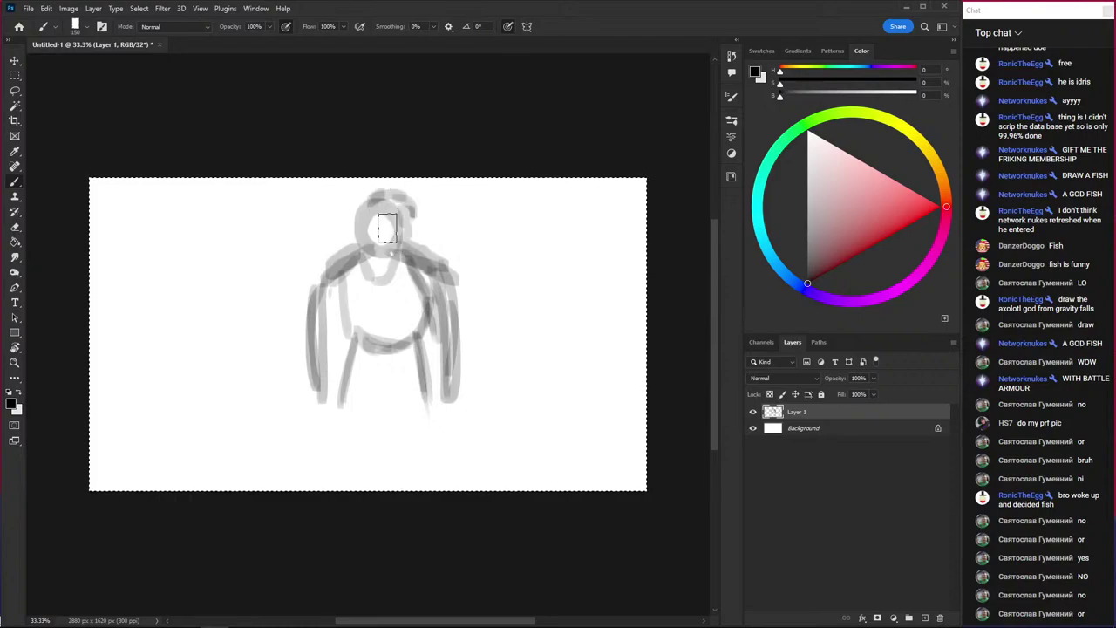
key(ctrl+plus)
key(ctrl+plus)
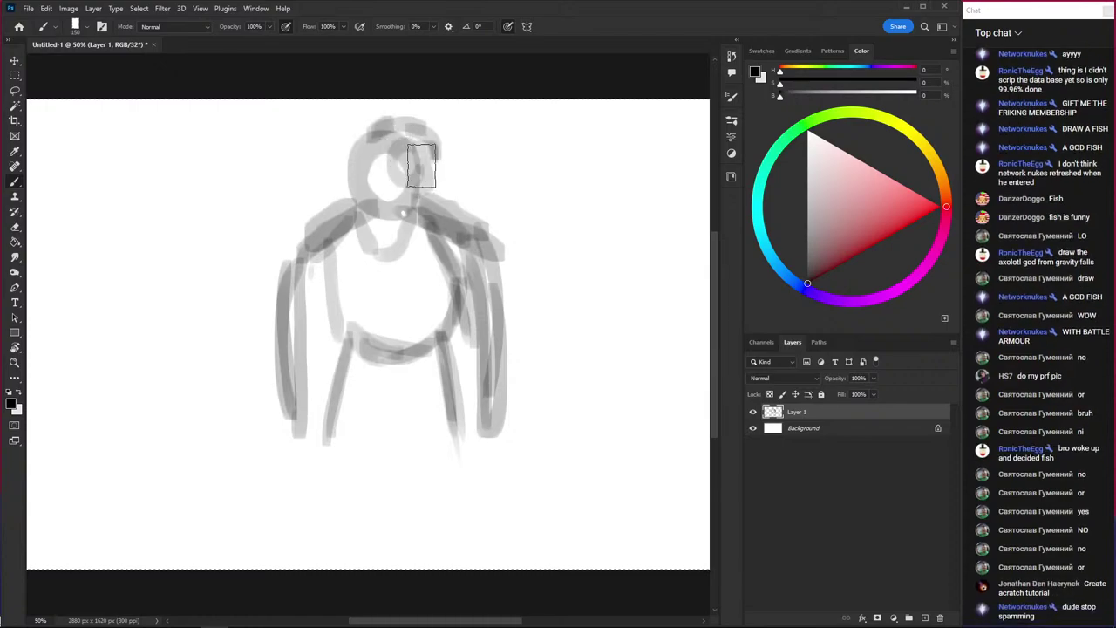
- Draw goggle loops and a mouth line on the head, undoing an unwanted face stroke
drag(409, 157, 426, 188)
mouse_move(375, 132)
mouse_down()
mouse_move(344, 170)
mouse_move(347, 160)
mouse_up()
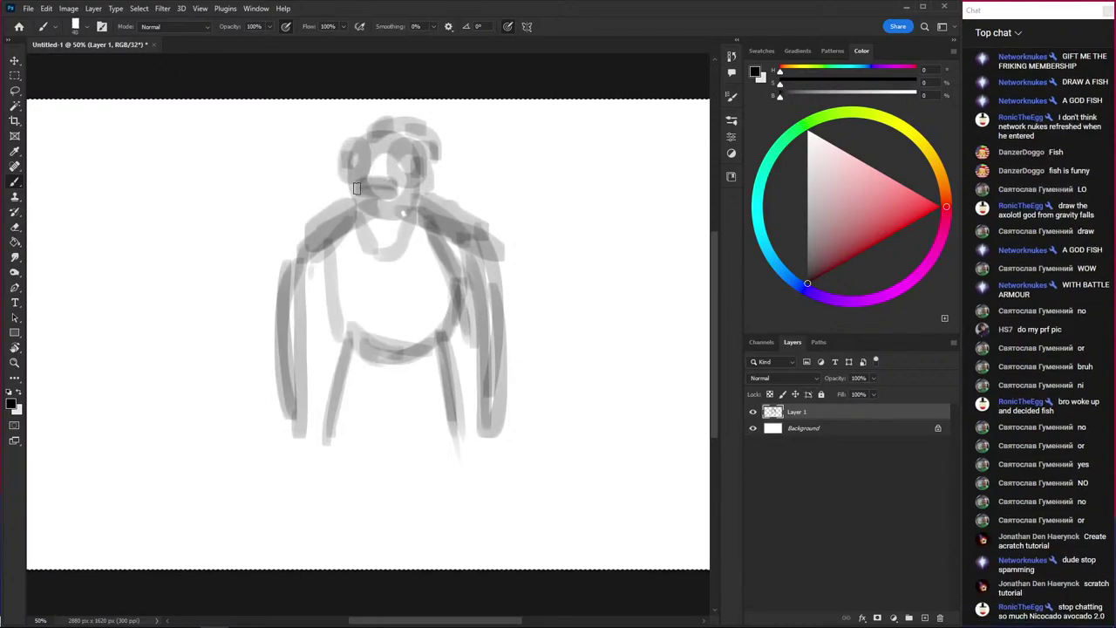
drag(393, 183, 356, 187)
drag(336, 173, 352, 180)
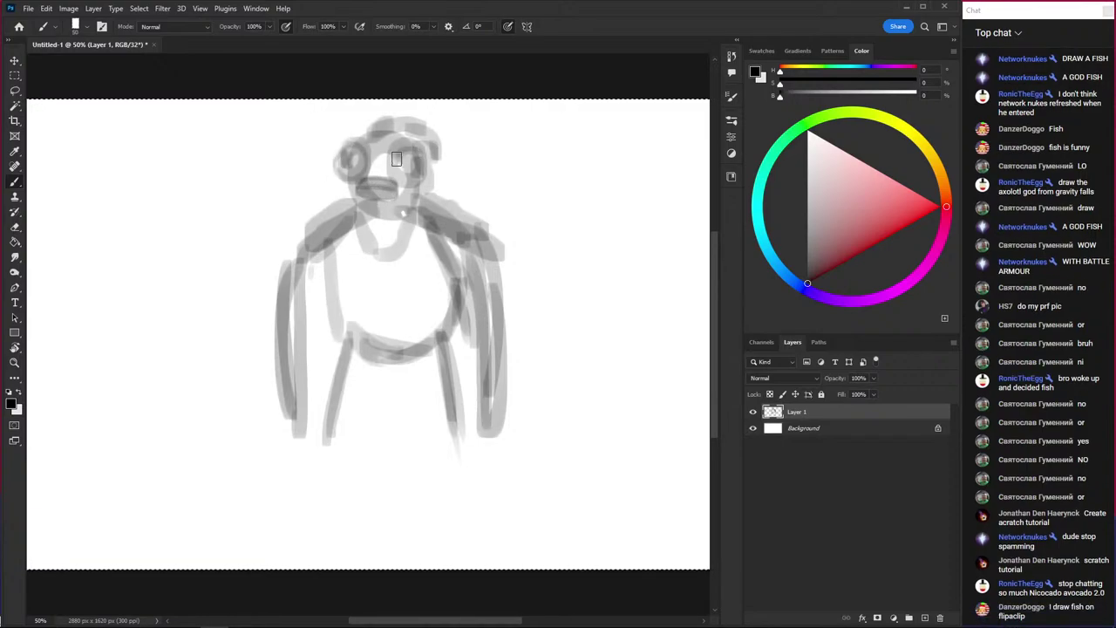
mouse_move(426, 157)
mouse_down()
mouse_move(397, 183)
mouse_move(403, 154)
mouse_up()
key(ctrl+z)
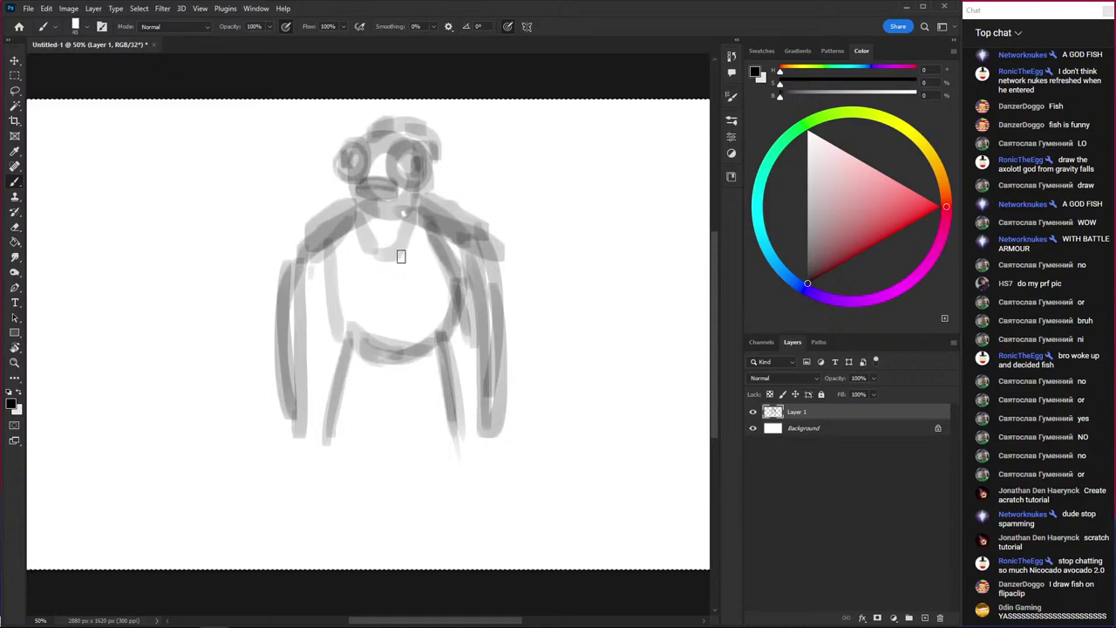
- Sketch thin lines across the chest and shade along the right shoulder
mouse_move(428, 282)
mouse_down()
mouse_move(341, 253)
mouse_move(459, 261)
mouse_up()
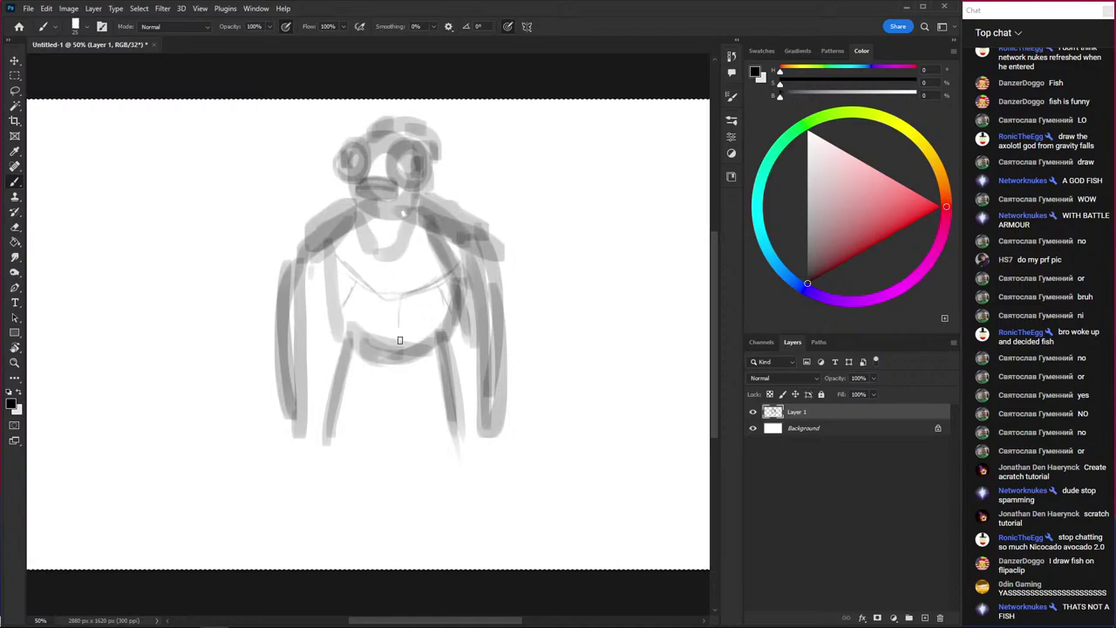
mouse_move(398, 296)
mouse_down()
mouse_move(399, 345)
mouse_move(390, 303)
mouse_move(428, 320)
mouse_up()
key(ctrl+z)
key(ctrl+z)
key(ctrl+z)
drag(434, 197, 458, 204)
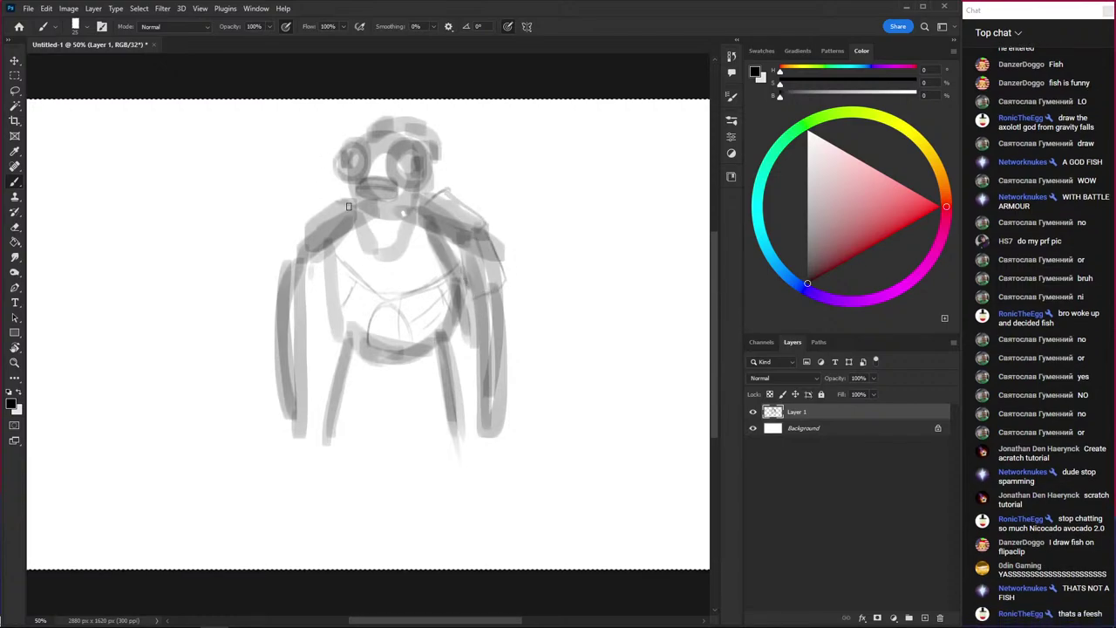
- Darken the left shoulder and arm outline down to the hand
drag(358, 216, 313, 250)
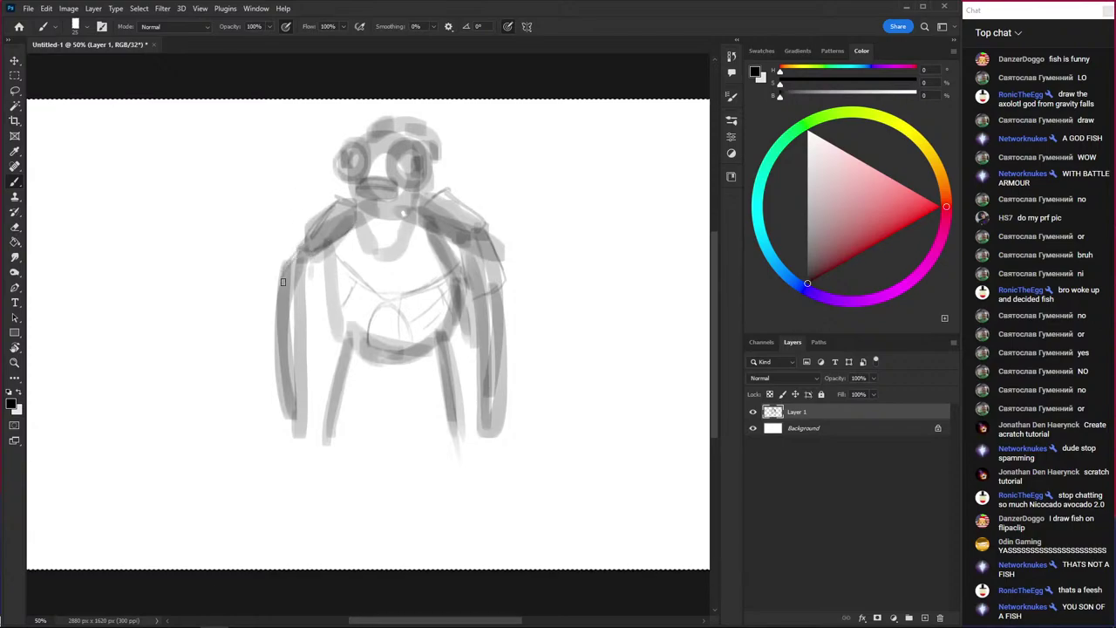
drag(292, 272, 297, 375)
drag(310, 259, 294, 384)
drag(297, 340, 299, 418)
drag(298, 366, 303, 454)
mouse_move(291, 392)
mouse_down()
mouse_move(299, 453)
mouse_move(311, 461)
mouse_up()
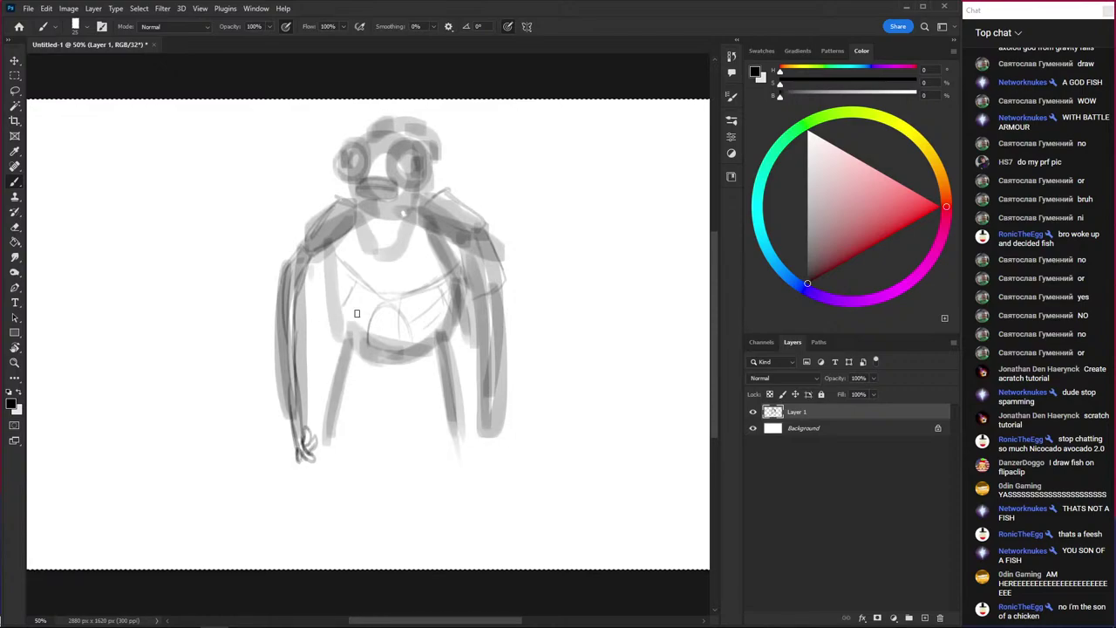
- Darken the right arm outline down to its hand and line the left arm's inner edge
drag(477, 300, 488, 418)
mouse_move(495, 293)
mouse_down()
mouse_move(493, 440)
mouse_move(482, 236)
mouse_up()
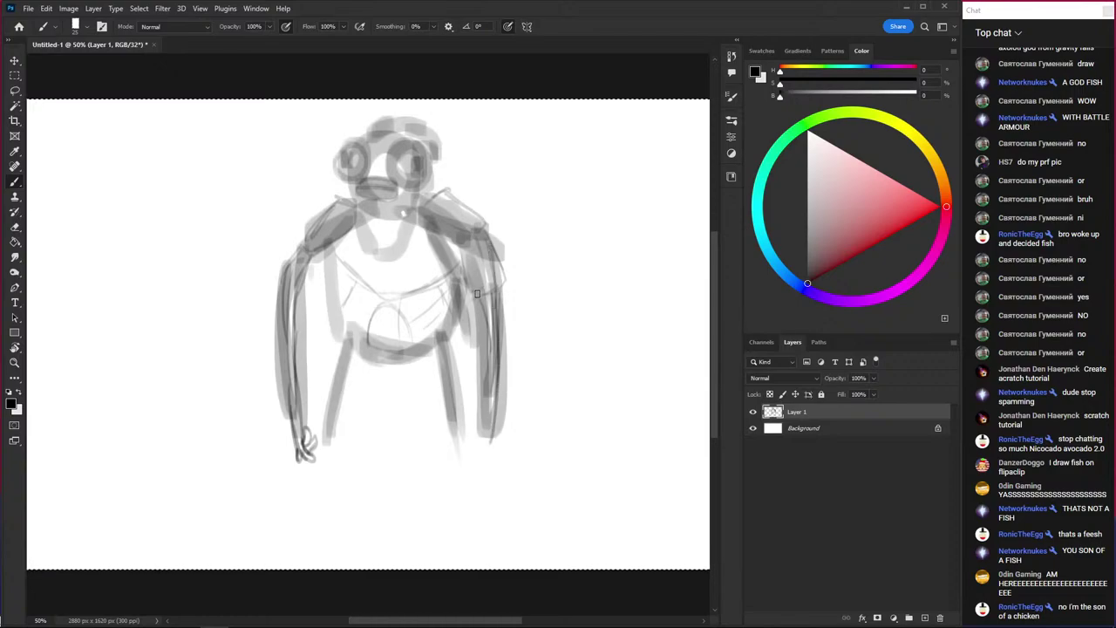
drag(477, 294, 452, 247)
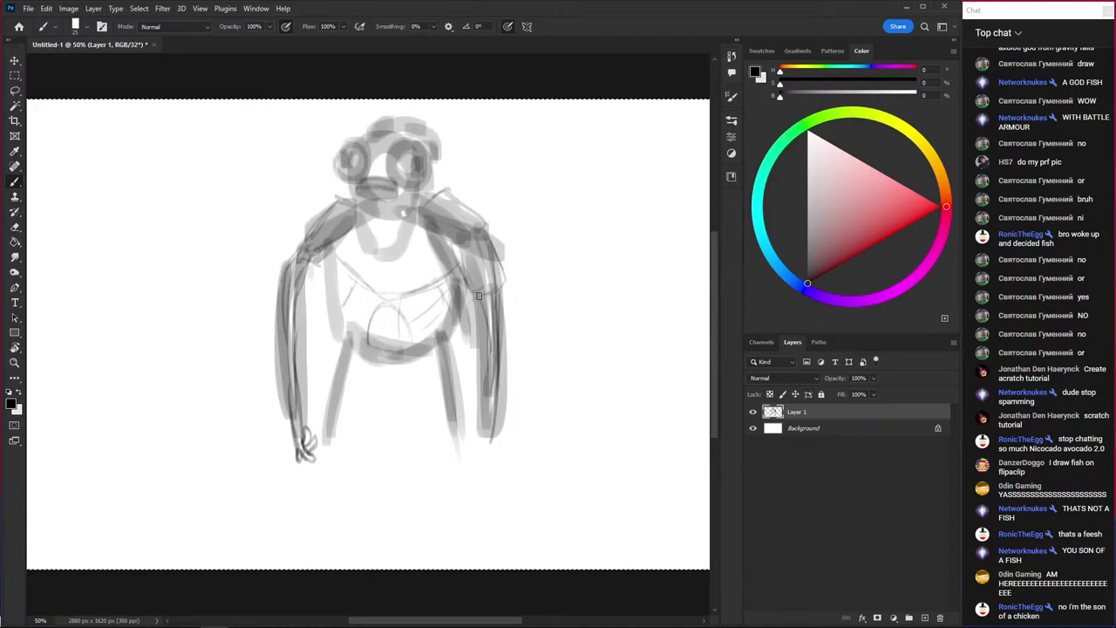
mouse_move(484, 308)
mouse_down()
mouse_move(490, 438)
mouse_move(476, 417)
mouse_move(470, 441)
mouse_move(485, 460)
mouse_up()
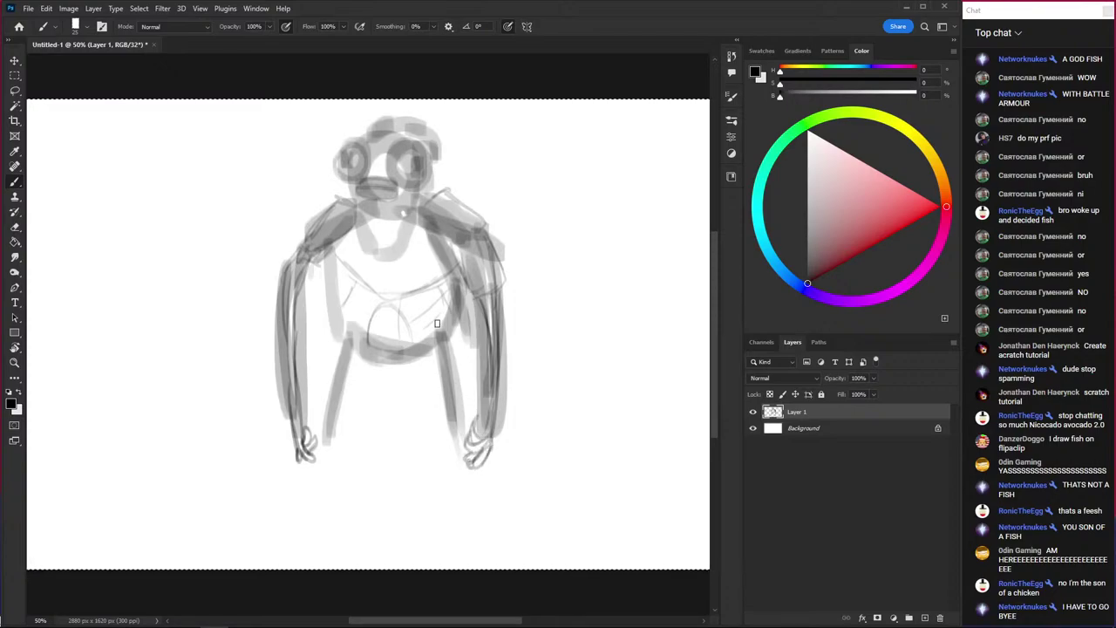
drag(326, 249, 336, 298)
drag(326, 258, 344, 347)
mouse_move(309, 261)
mouse_down()
mouse_move(293, 322)
mouse_move(298, 382)
mouse_move(283, 330)
mouse_move(282, 339)
mouse_up()
- Erase stray marks along the left arm and chin with the Eraser
key(e)
drag(285, 252, 269, 403)
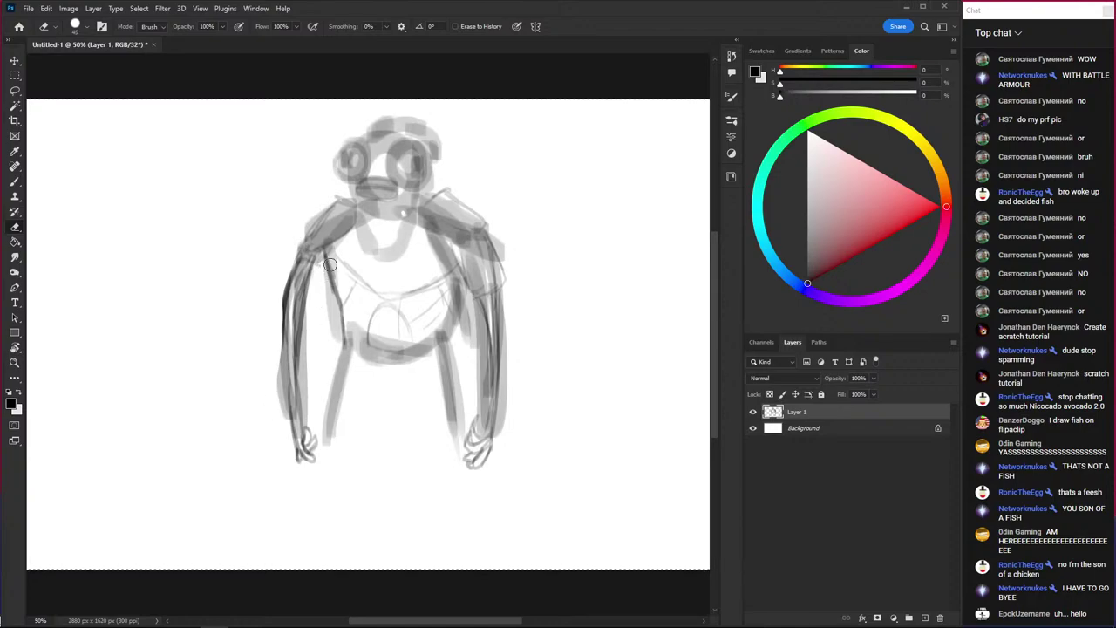
drag(325, 261, 346, 343)
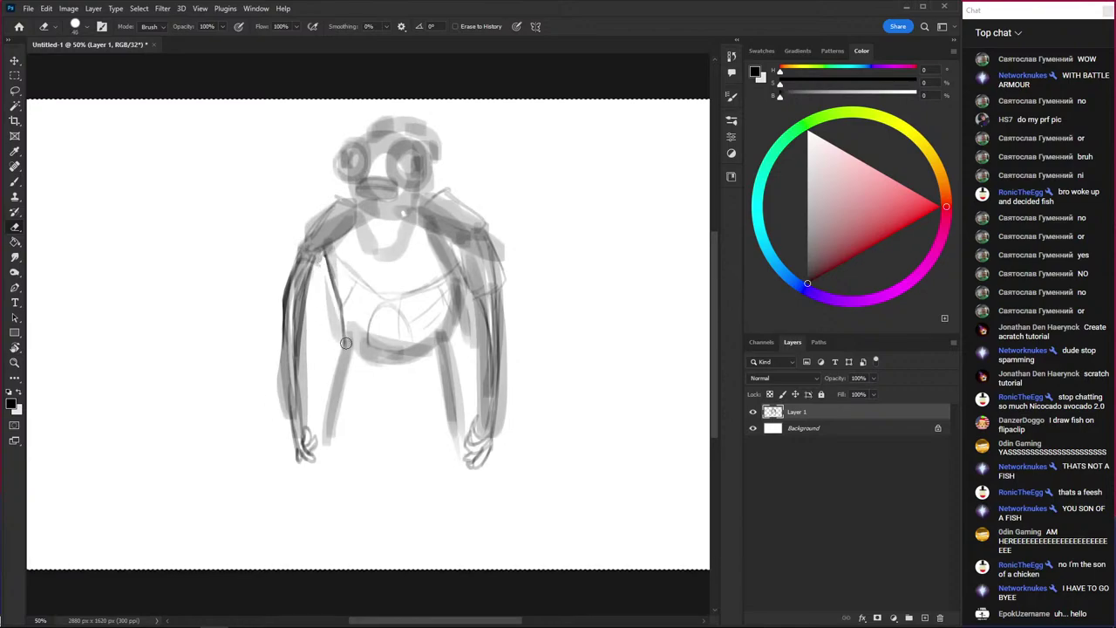
mouse_move(373, 249)
mouse_down()
mouse_move(408, 233)
mouse_move(396, 252)
mouse_up()
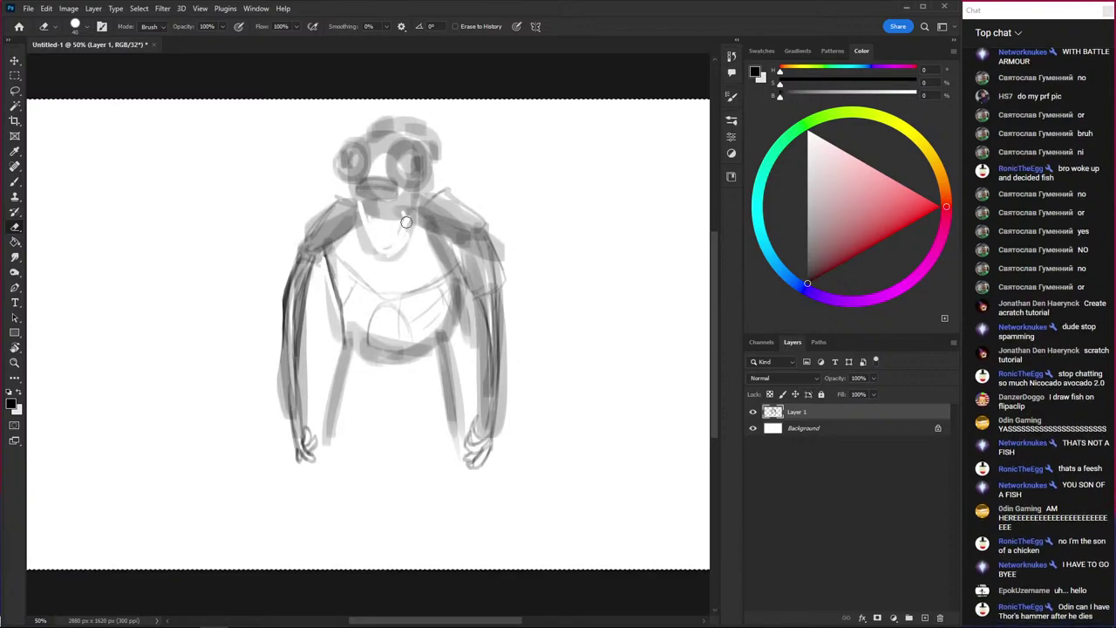
- Brush in the mouth and teeth, inner arm lines, waist curve, torso outlines and hip-to-hem line
key(b)
mouse_move(406, 211)
mouse_down()
mouse_move(401, 249)
mouse_move(368, 253)
mouse_move(355, 203)
mouse_up()
drag(274, 281, 270, 185)
drag(436, 271, 453, 378)
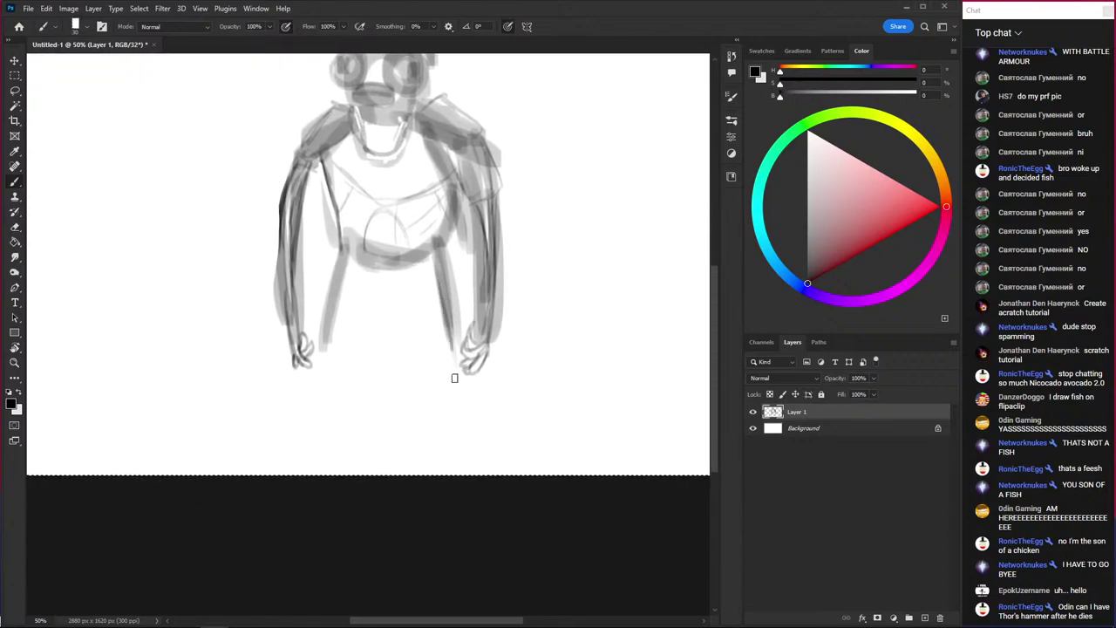
drag(447, 299, 463, 416)
mouse_move(445, 306)
mouse_down()
mouse_move(409, 349)
mouse_move(347, 340)
mouse_move(449, 305)
mouse_up()
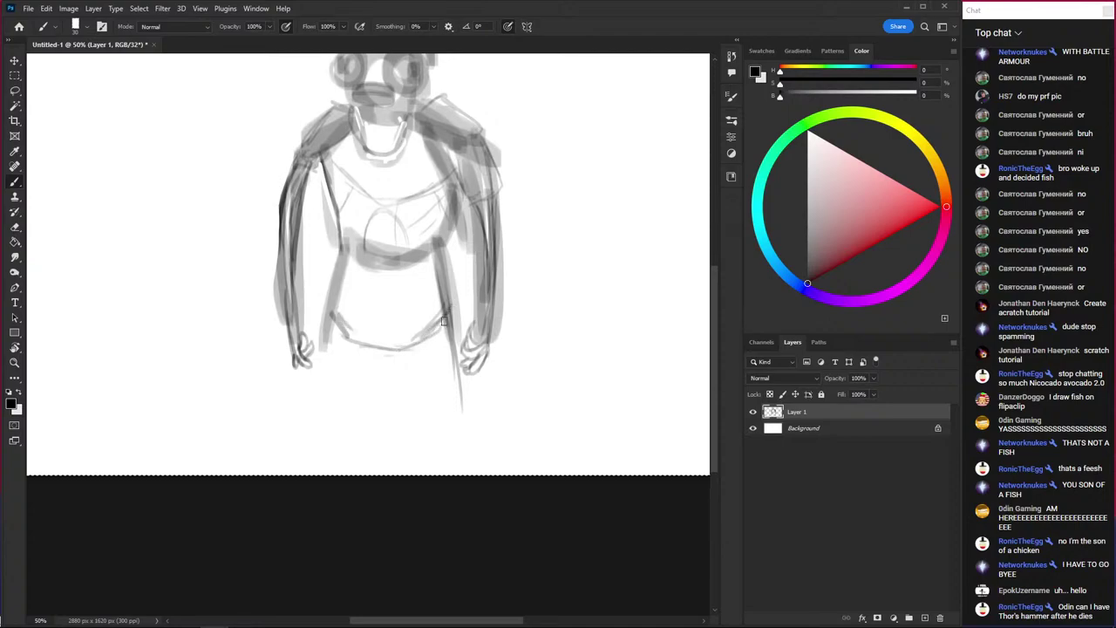
mouse_move(445, 254)
mouse_down()
mouse_move(447, 329)
mouse_move(442, 296)
mouse_up()
drag(347, 251, 326, 316)
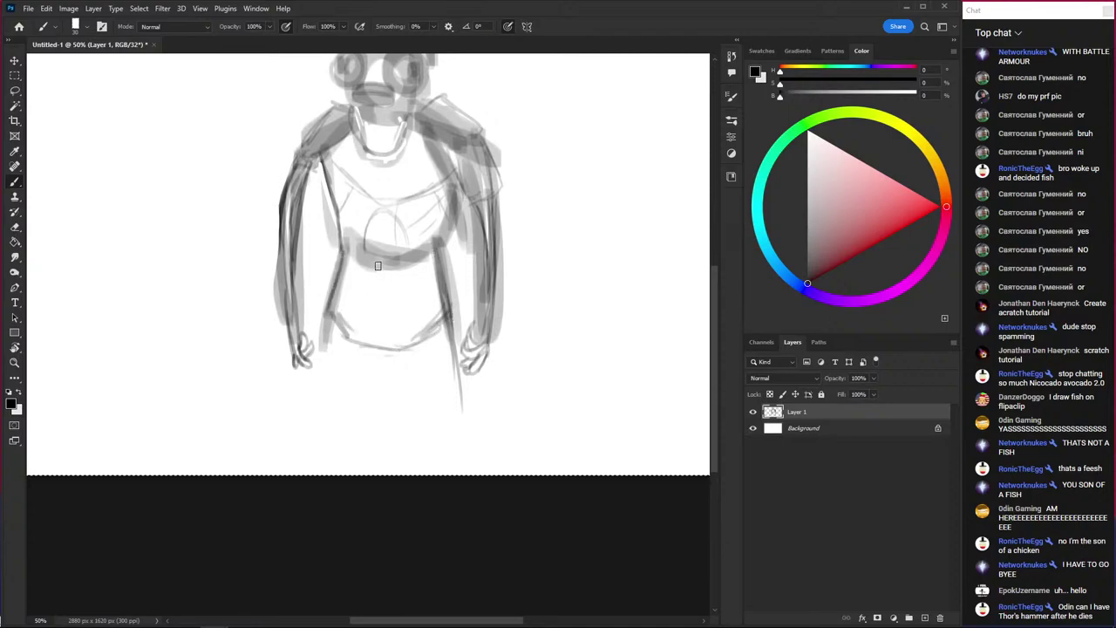
mouse_move(375, 262)
mouse_down()
mouse_move(414, 341)
mouse_move(375, 346)
mouse_up()
drag(342, 253, 331, 319)
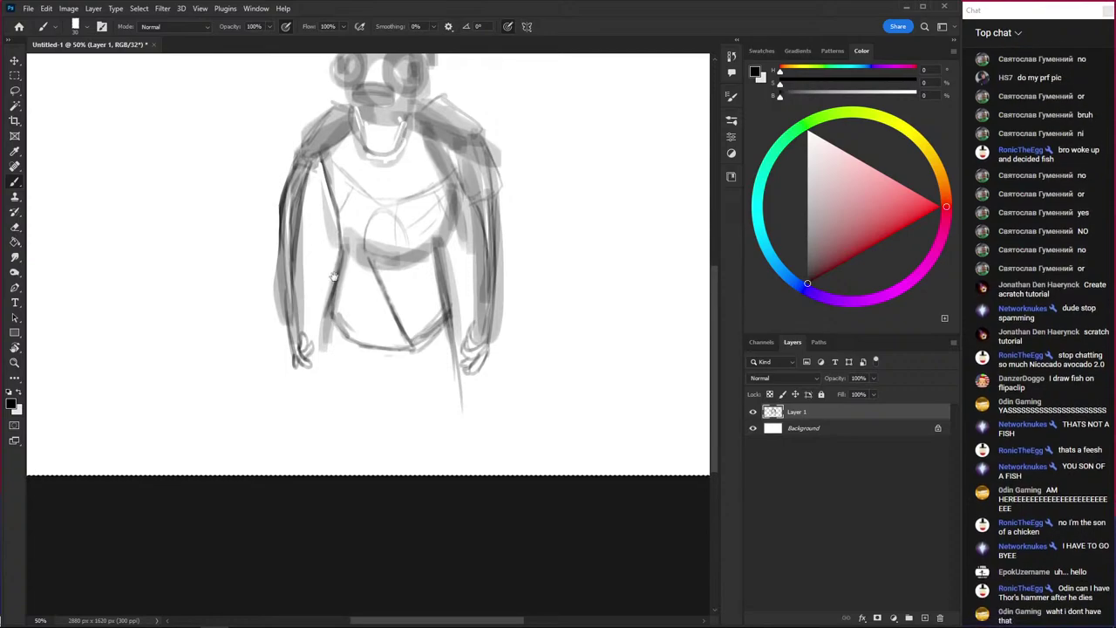
mouse_move(419, 366)
mouse_down()
mouse_move(396, 314)
mouse_move(405, 309)
mouse_move(448, 415)
mouse_up()
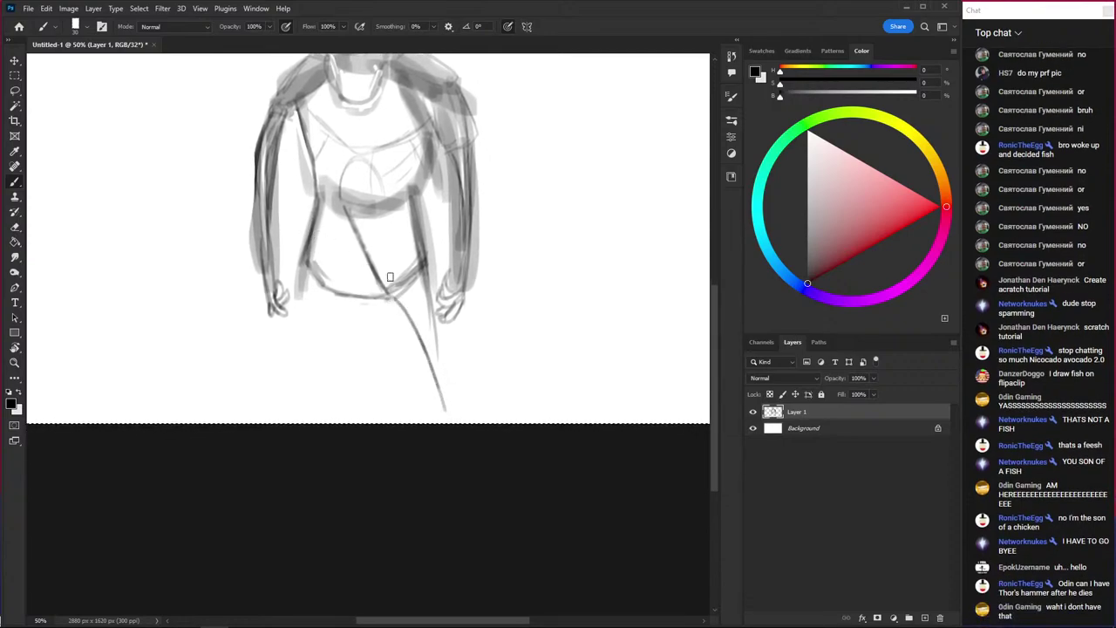
- Undo the stray diagonal stroke and scale the whole sketch layer down with Ctrl+T
key(ctrl+z)
scroll(260, 157, up, 3)
scroll(253, 174, down, 1)
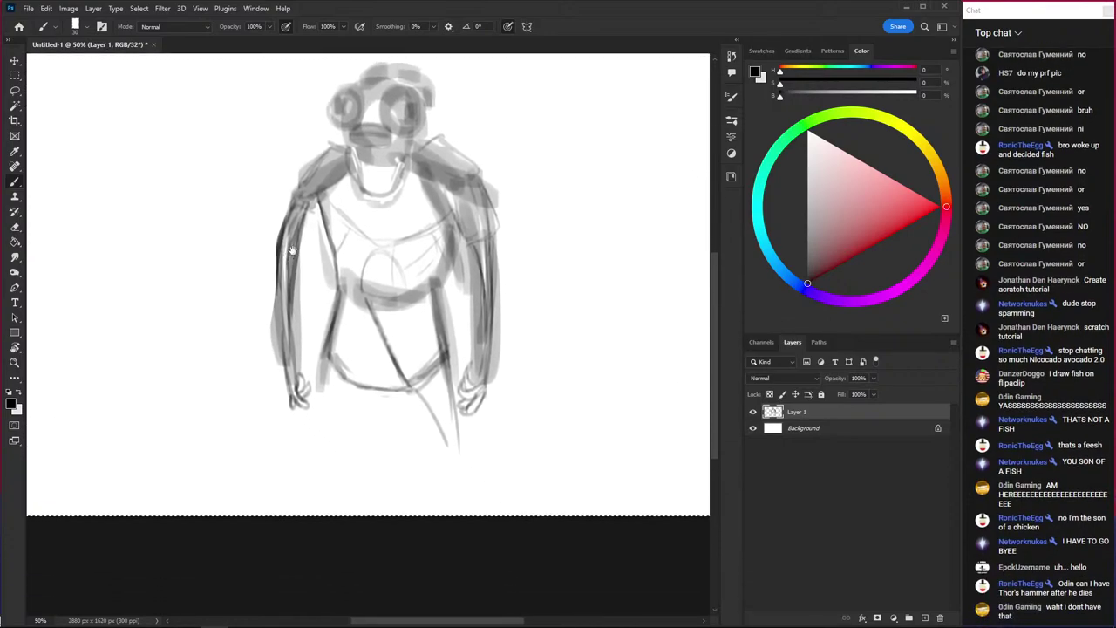
scroll(239, 190, down, 2)
scroll(260, 173, down, 1)
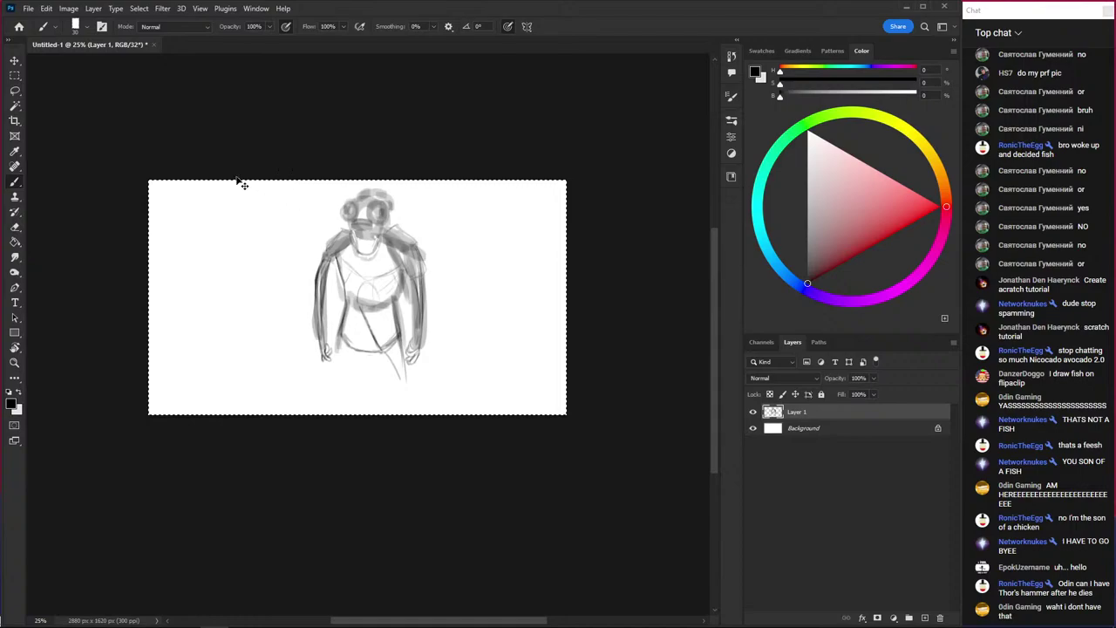
key(ctrl+t)
mouse_move(149, 181)
mouse_down()
mouse_move(214, 206)
mouse_move(153, 193)
mouse_up()
key(Return)
key(b)
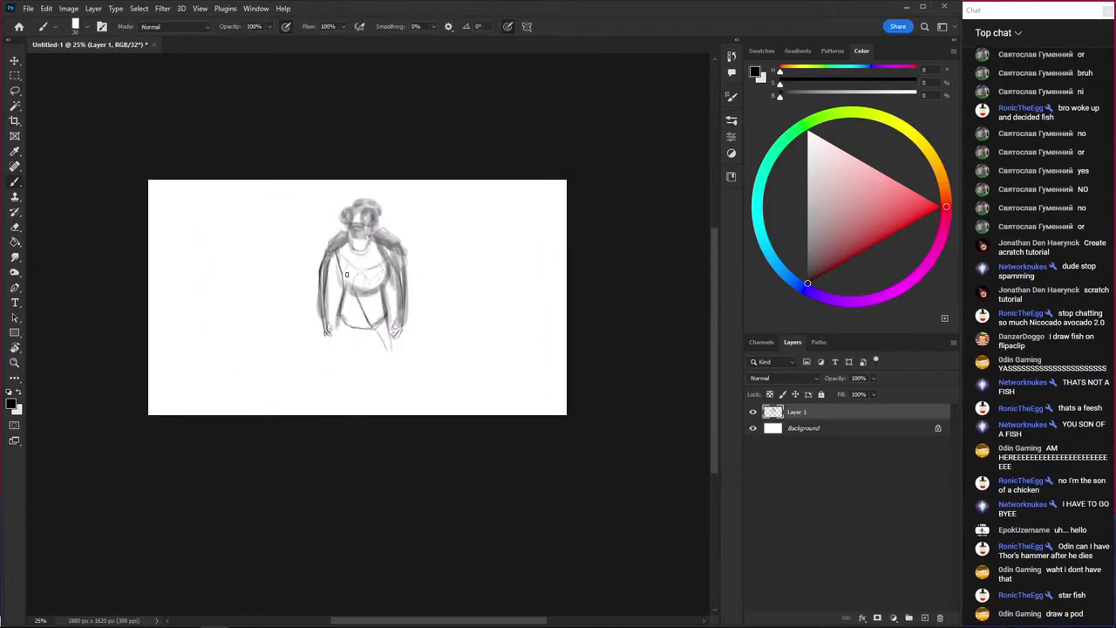
key(ctrl+plus)
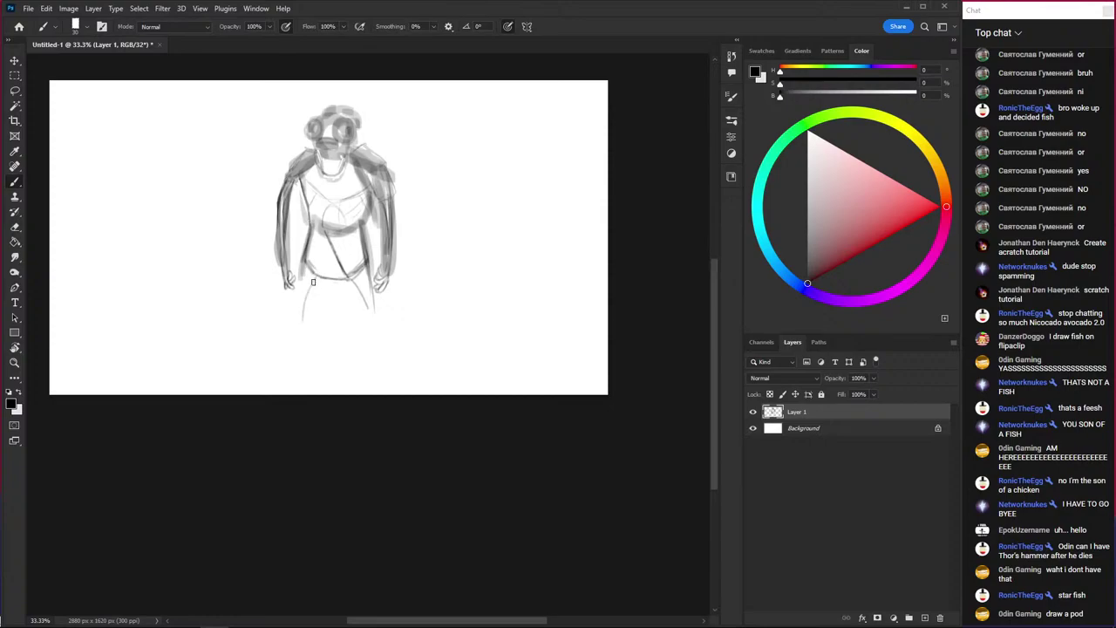
- Draw two long legs running down to outlined feet near the canvas bottom
drag(313, 282, 302, 342)
drag(305, 260, 295, 339)
drag(300, 287, 304, 355)
drag(351, 282, 376, 377)
drag(373, 301, 385, 384)
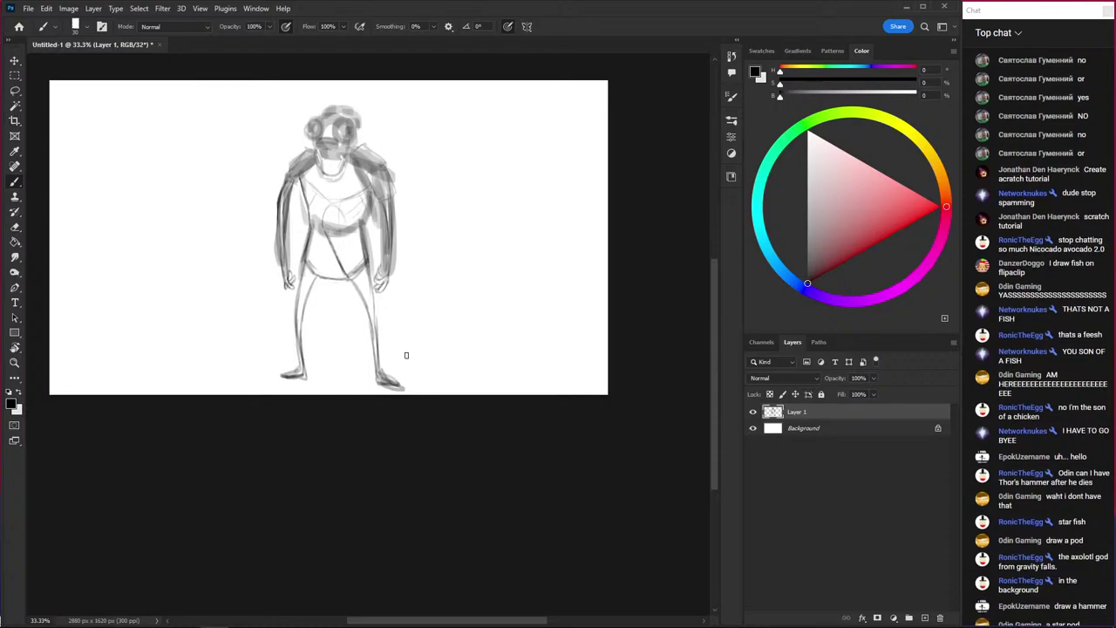
- Select around the left hand and try a redrawn arm stroke, then undo it
key(l)
drag(274, 256, 272, 258)
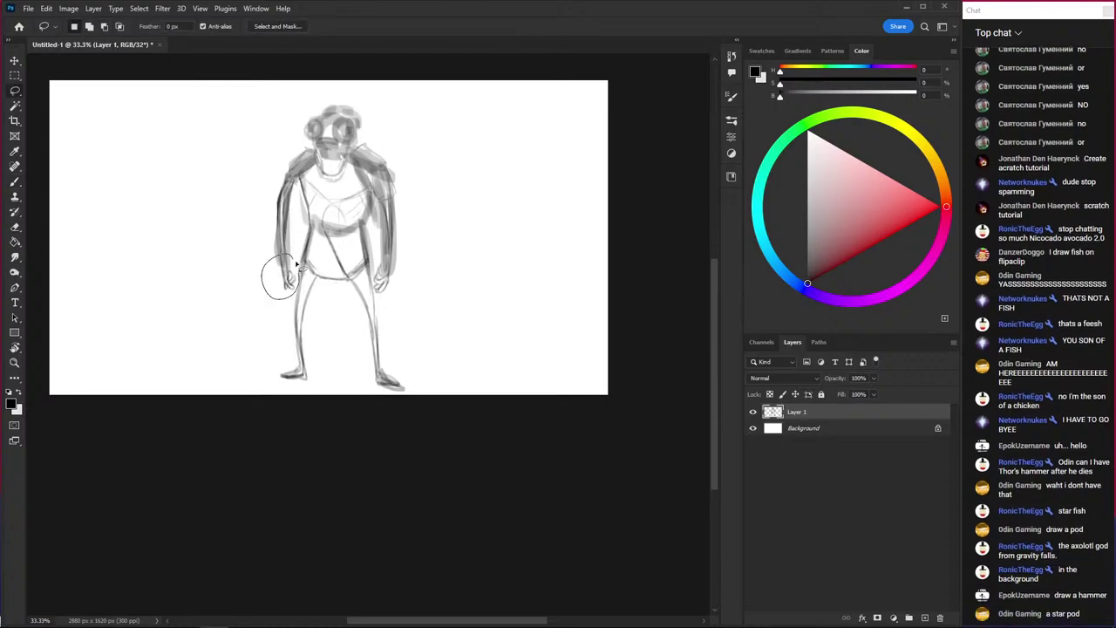
key(ctrl+d)
key(b)
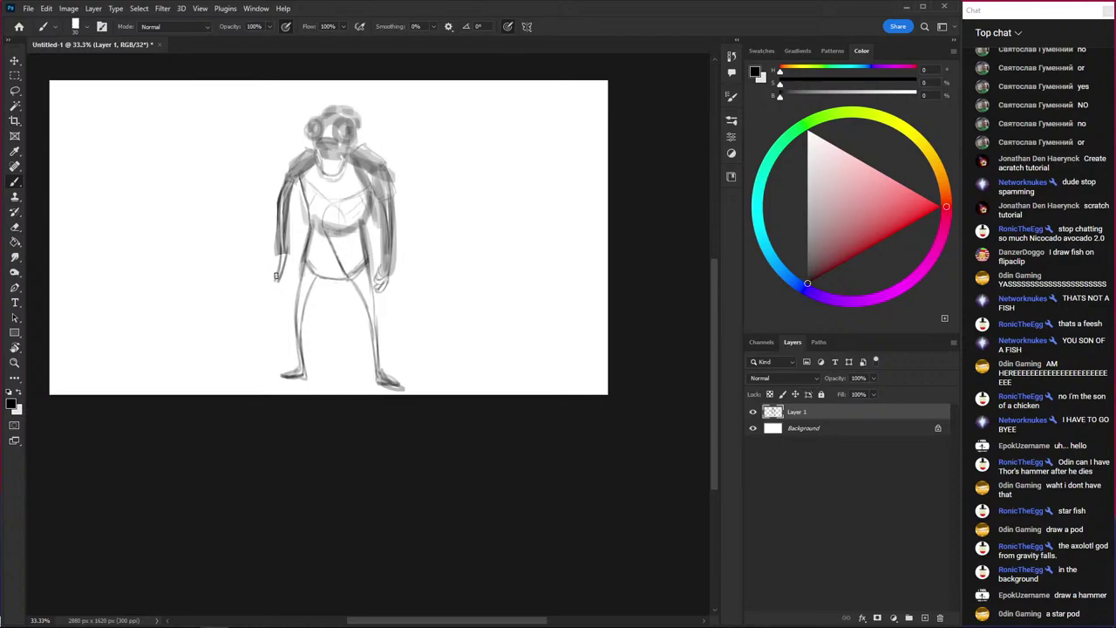
drag(277, 276, 258, 232)
key(ctrl+z)
key(ctrl+z)
- Lasso and delete the old left arm, then clear the selection
key(l)
mouse_move(288, 174)
mouse_down()
mouse_move(271, 307)
mouse_move(292, 178)
mouse_move(270, 259)
mouse_up()
key(Delete)
key(b)
key(ctrl+d)
- Draw a new arm from the shoulder bent upward with a raised hand, undoing missteps
drag(295, 183, 265, 265)
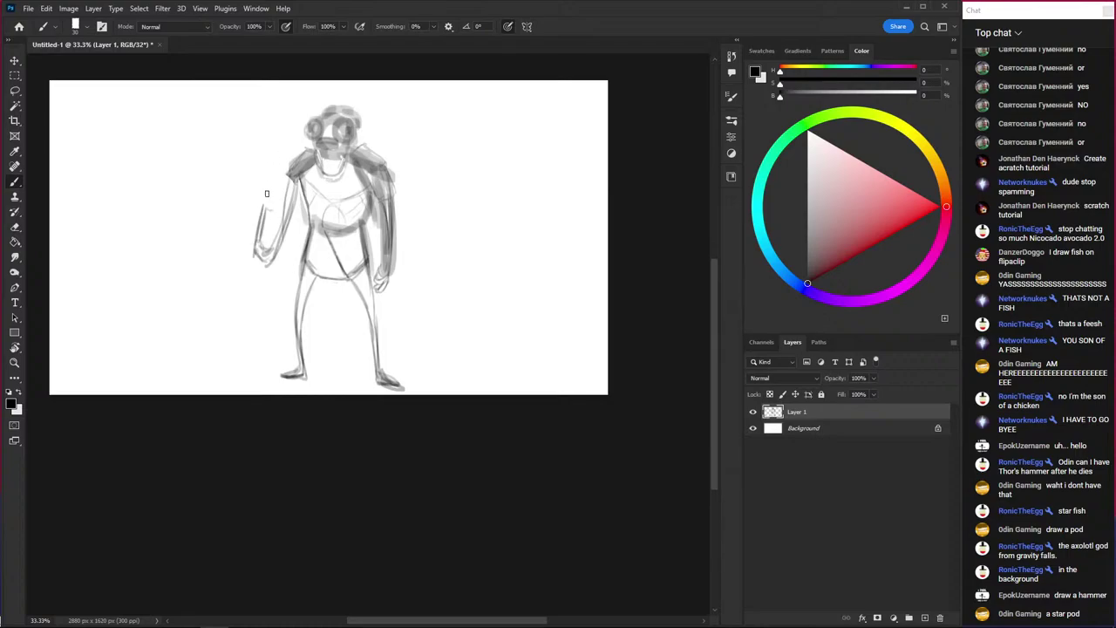
drag(275, 213, 253, 203)
key(ctrl+z)
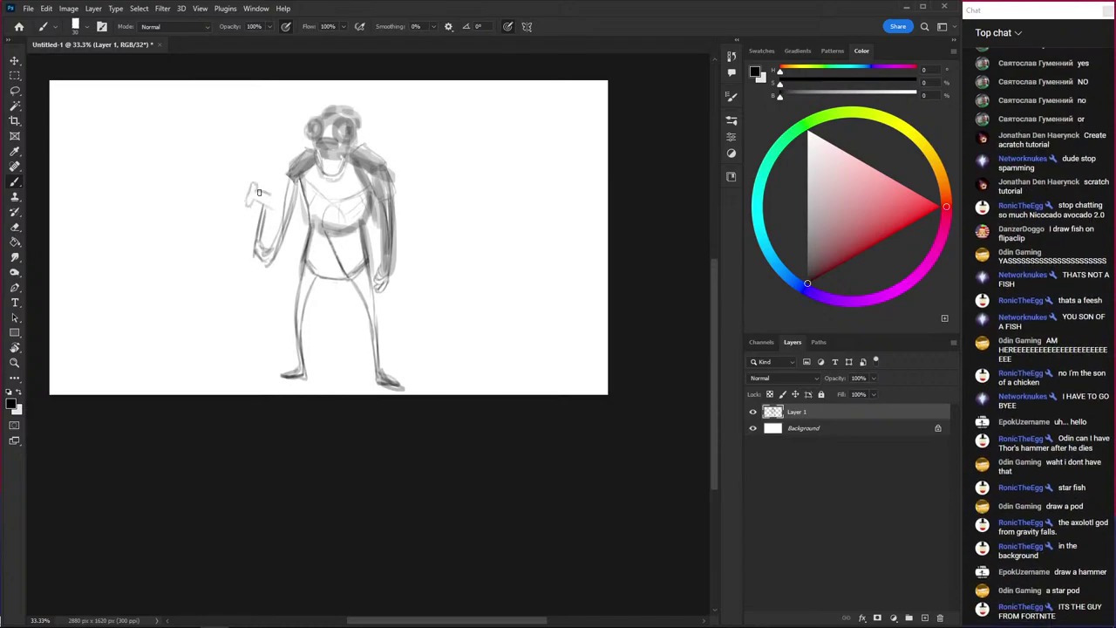
drag(258, 192, 284, 205)
drag(253, 201, 257, 249)
key(ctrl+z)
key(ctrl+z)
key(ctrl+z)
- Erase the raised hand and redraw the left arm below the shoulder
key(l)
drag(293, 228, 272, 279)
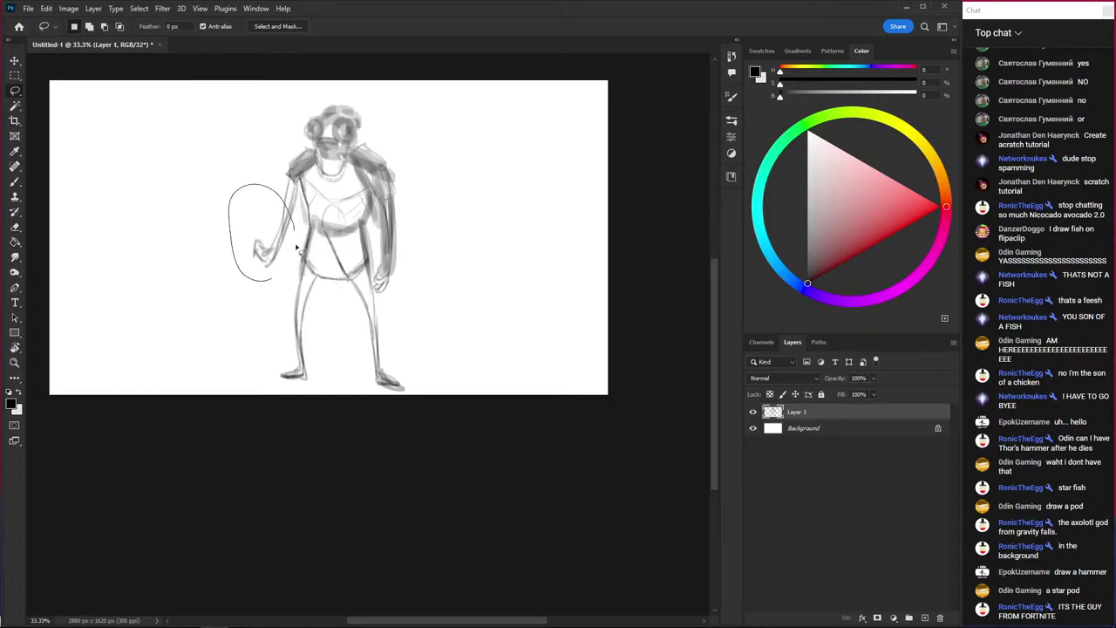
key(Delete)
key(b)
drag(295, 182, 288, 223)
drag(297, 157, 281, 213)
mouse_move(307, 138)
mouse_down()
mouse_move(293, 164)
mouse_move(274, 120)
mouse_move(276, 129)
mouse_up()
key(ctrl+z)
key(ctrl+z)
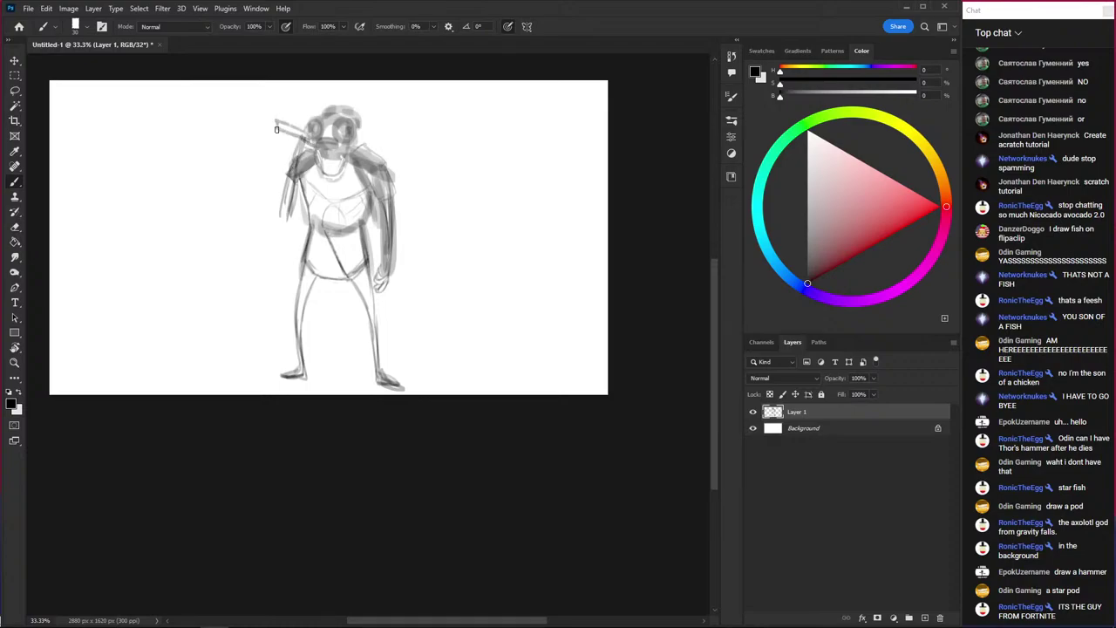
- Draw a long diagonal handle across the shoulder and rough in the hammer head
mouse_move(373, 154)
mouse_down()
mouse_move(447, 192)
mouse_move(432, 196)
mouse_up()
mouse_move(382, 162)
mouse_down()
mouse_move(427, 192)
mouse_move(473, 191)
mouse_move(436, 243)
mouse_move(415, 239)
mouse_move(440, 225)
mouse_move(450, 181)
mouse_move(477, 195)
mouse_move(452, 197)
mouse_move(423, 239)
mouse_up()
drag(461, 202, 434, 241)
key(e)
mouse_move(453, 197)
mouse_down()
mouse_move(433, 187)
mouse_move(473, 212)
mouse_move(442, 152)
mouse_up()
key(b)
- Delete the rough hammer head and redraw it at the handle's top
key(l)
key(Delete)
key(ctrl+d)
key(b)
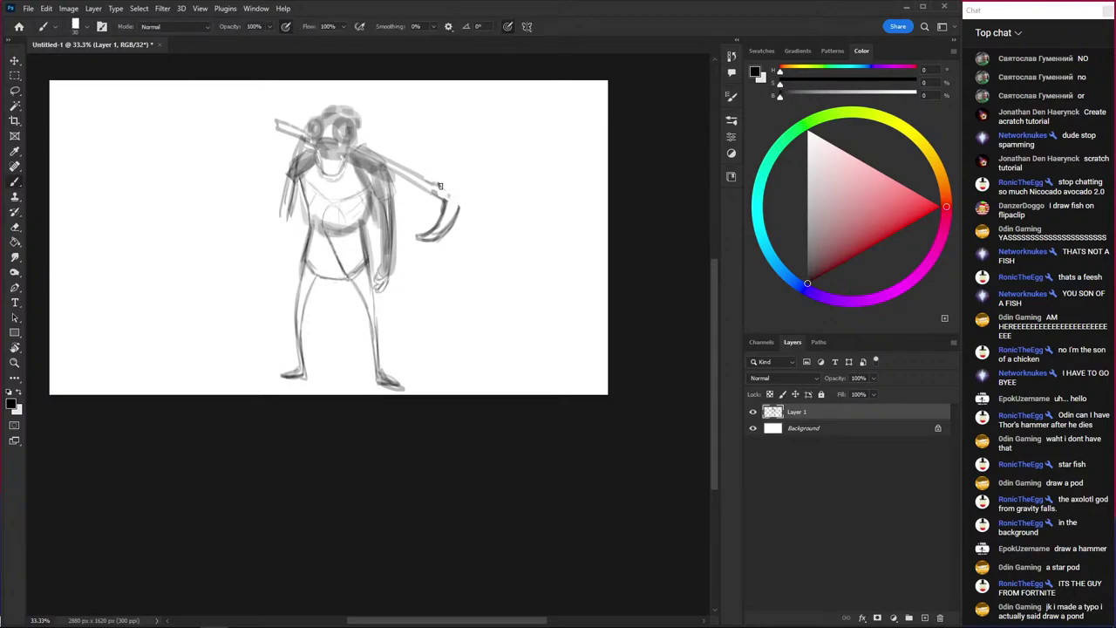
mouse_move(438, 191)
mouse_down()
mouse_move(457, 168)
mouse_move(441, 154)
mouse_up()
key(ctrl+z)
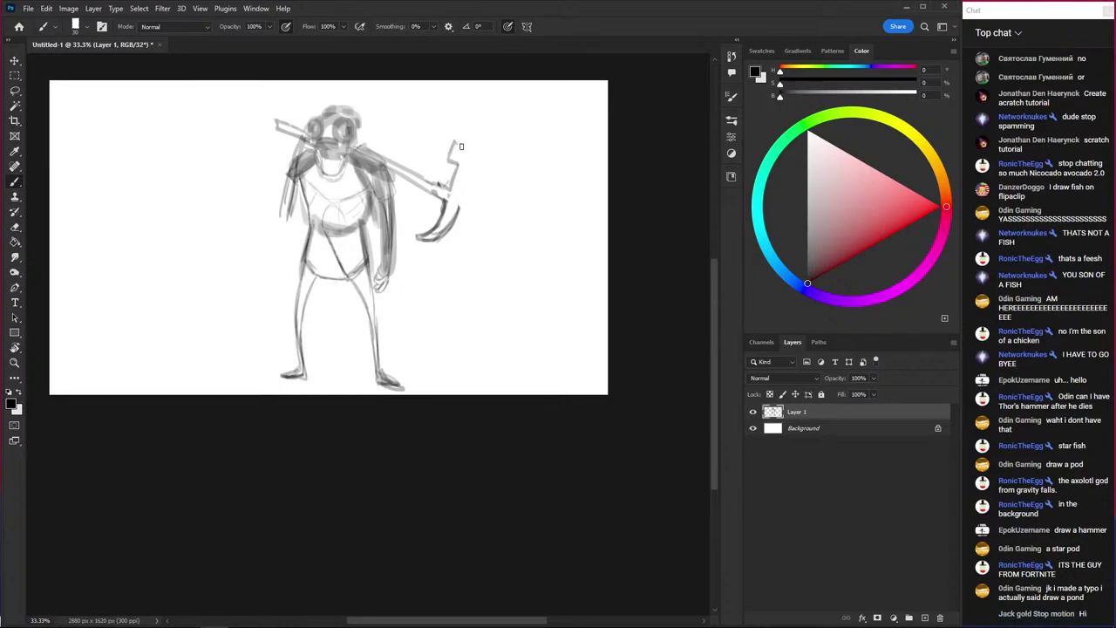
mouse_move(449, 157)
mouse_down()
mouse_move(491, 158)
mouse_move(454, 221)
mouse_move(445, 187)
mouse_move(455, 140)
mouse_move(491, 155)
mouse_move(442, 233)
mouse_up()
- Cancel the save prompt, then extend the handle's left end behind the head into a blade
key(ctrl+s)
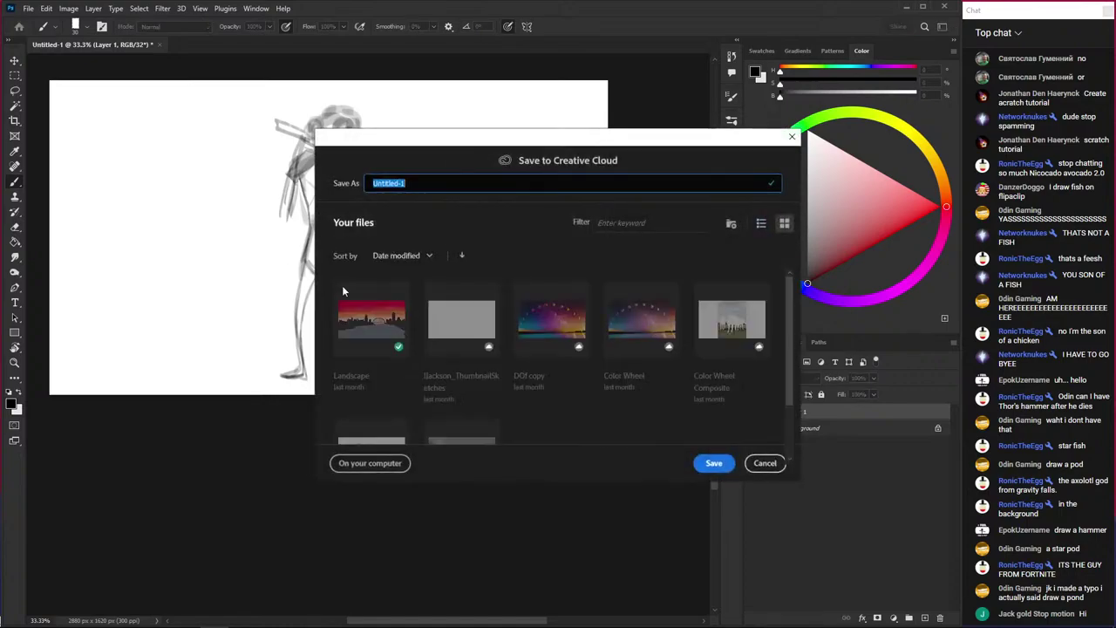
click(766, 464)
mouse_move(424, 303)
mouse_down()
mouse_move(331, 229)
mouse_move(298, 282)
mouse_up()
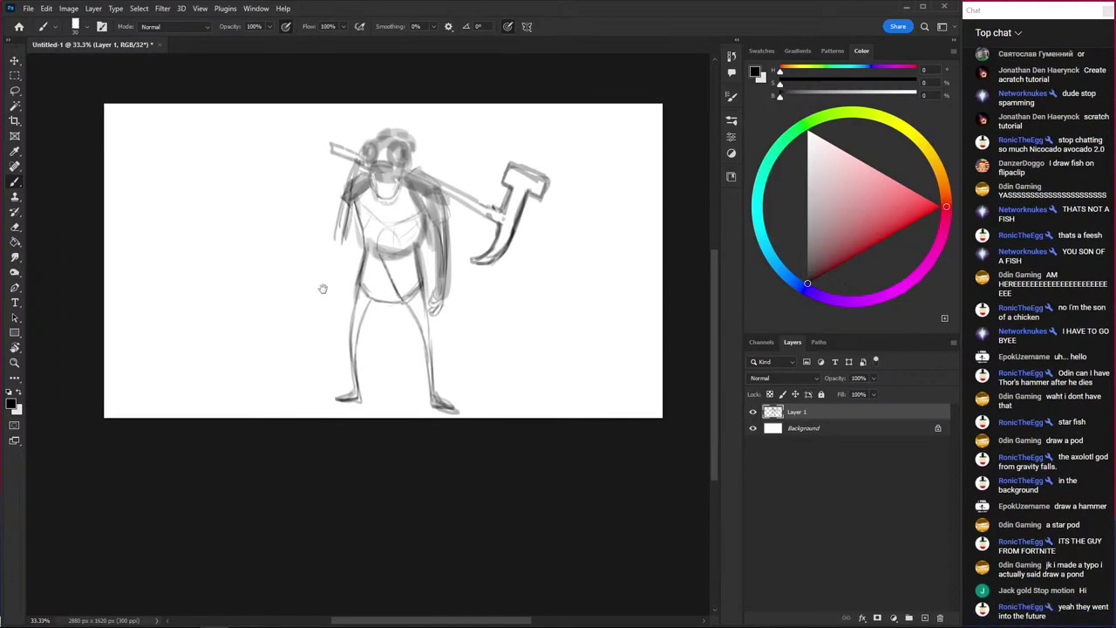
mouse_move(392, 287)
mouse_down()
mouse_move(319, 247)
mouse_move(328, 384)
mouse_up()
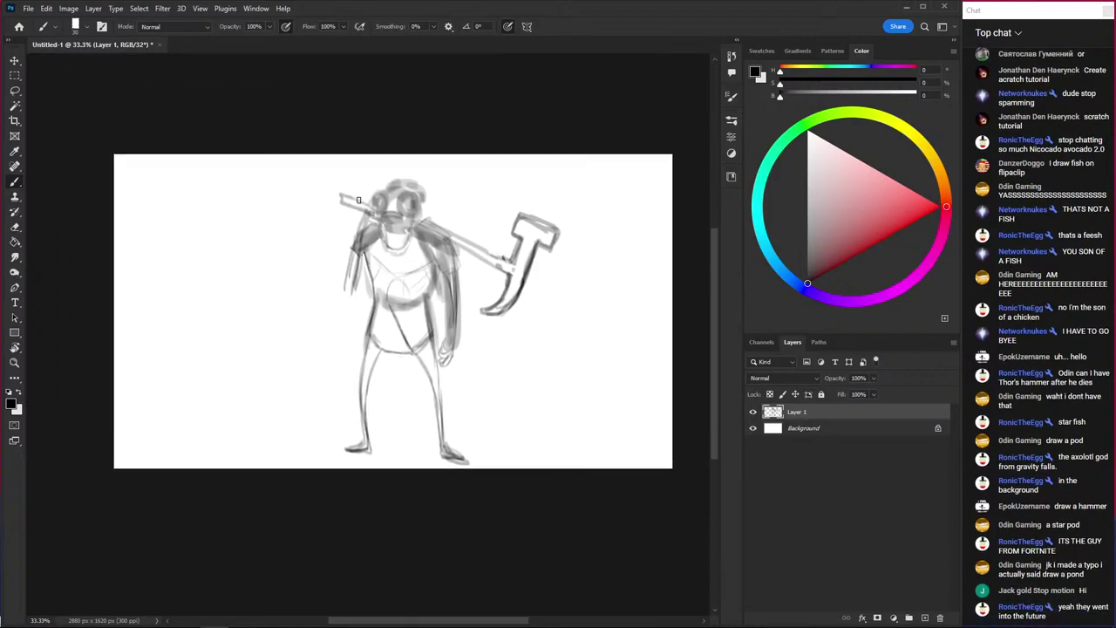
mouse_move(368, 206)
mouse_down()
mouse_move(292, 185)
mouse_move(326, 200)
mouse_move(331, 189)
mouse_move(316, 195)
mouse_move(371, 209)
mouse_move(394, 232)
mouse_move(415, 220)
mouse_move(413, 192)
mouse_move(401, 211)
mouse_move(419, 201)
mouse_up()
key(e)
key(b)
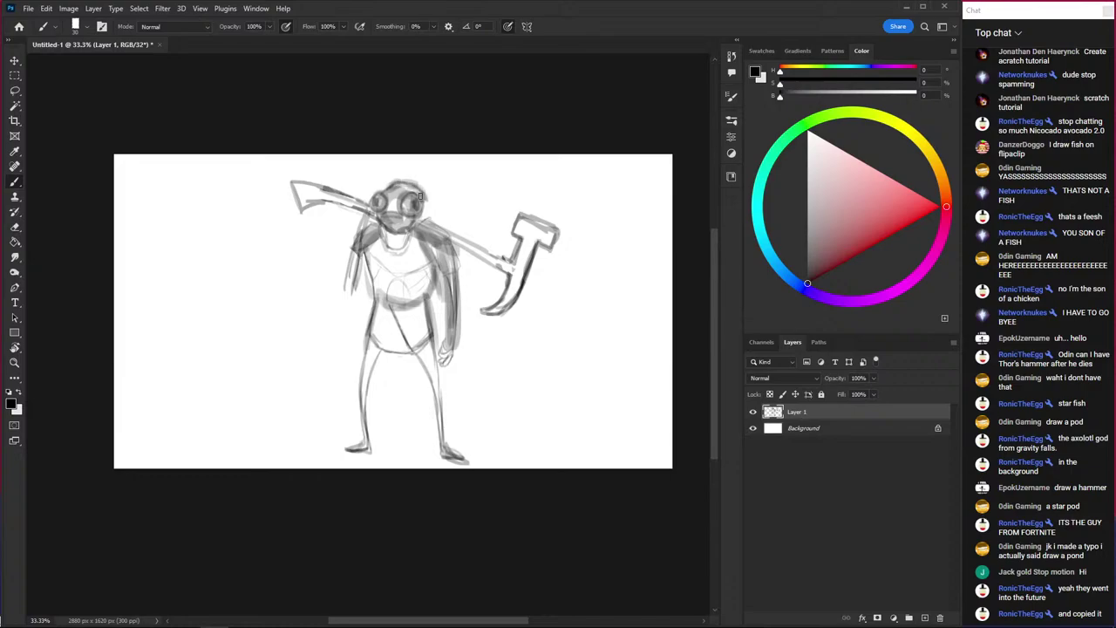
- Darken the top of the head and dismiss the save prompt
drag(394, 188, 416, 195)
key(ctrl+s)
key(Escape)
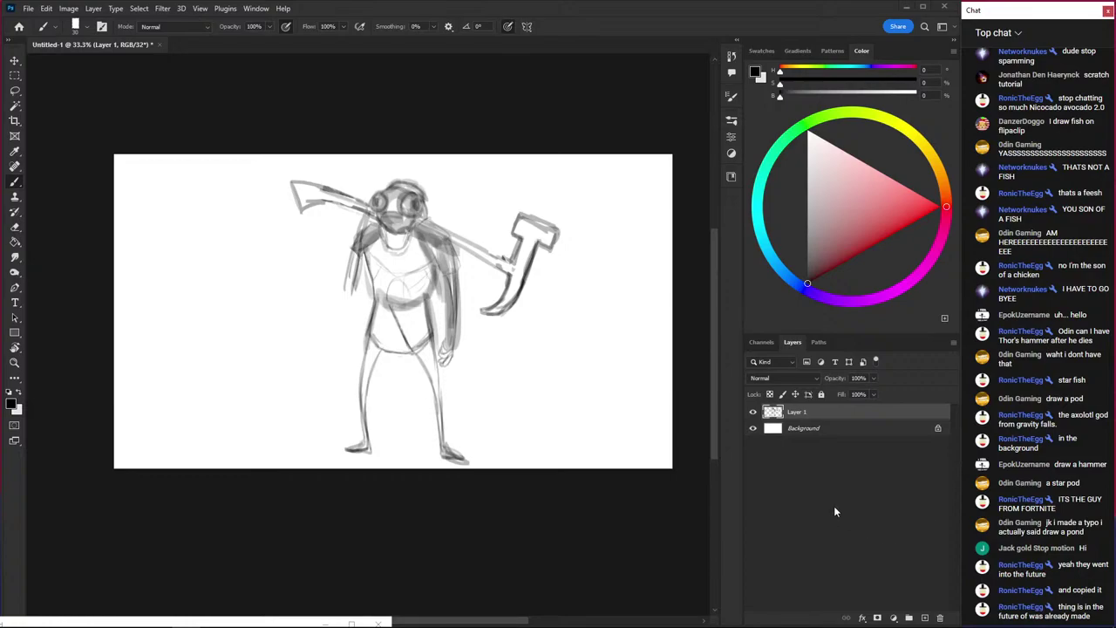
click(523, 6)
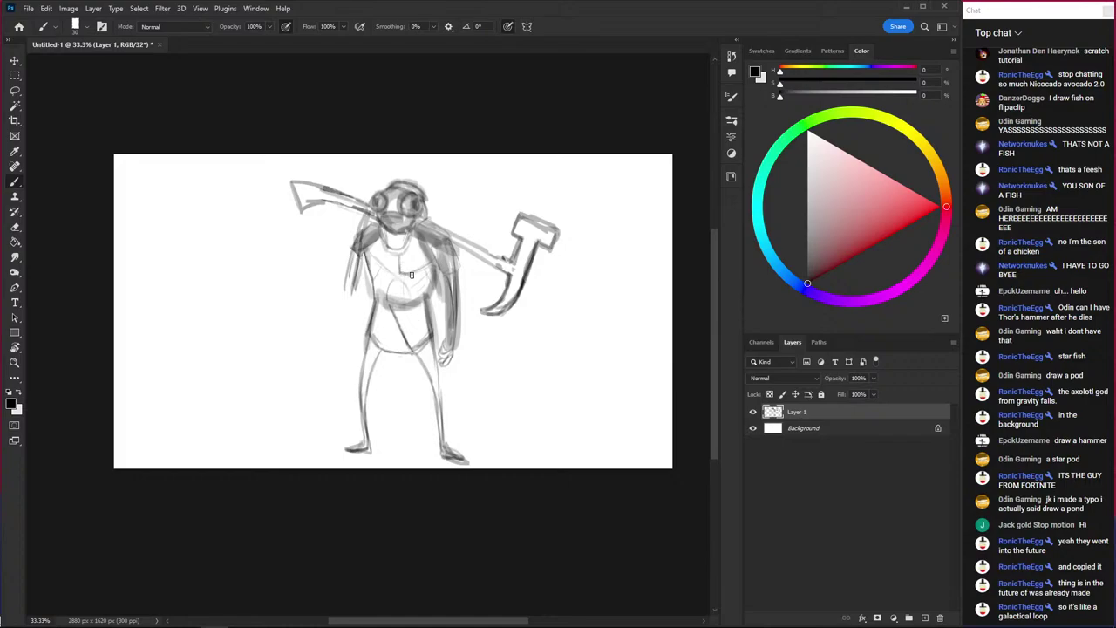
- Sketch a star on the chest and darken the arm, side and axe blade outlines
drag(412, 274, 404, 279)
mouse_move(407, 342)
mouse_down()
mouse_move(396, 279)
mouse_move(404, 316)
mouse_up()
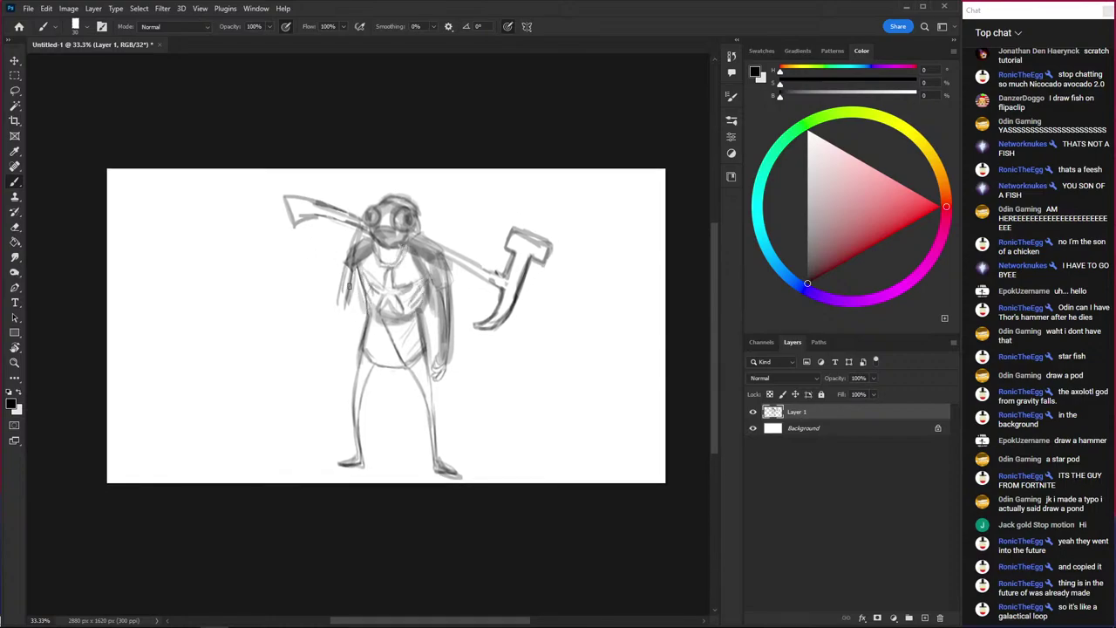
mouse_move(355, 234)
mouse_down()
mouse_move(341, 304)
mouse_move(343, 275)
mouse_move(508, 296)
mouse_move(426, 257)
mouse_up()
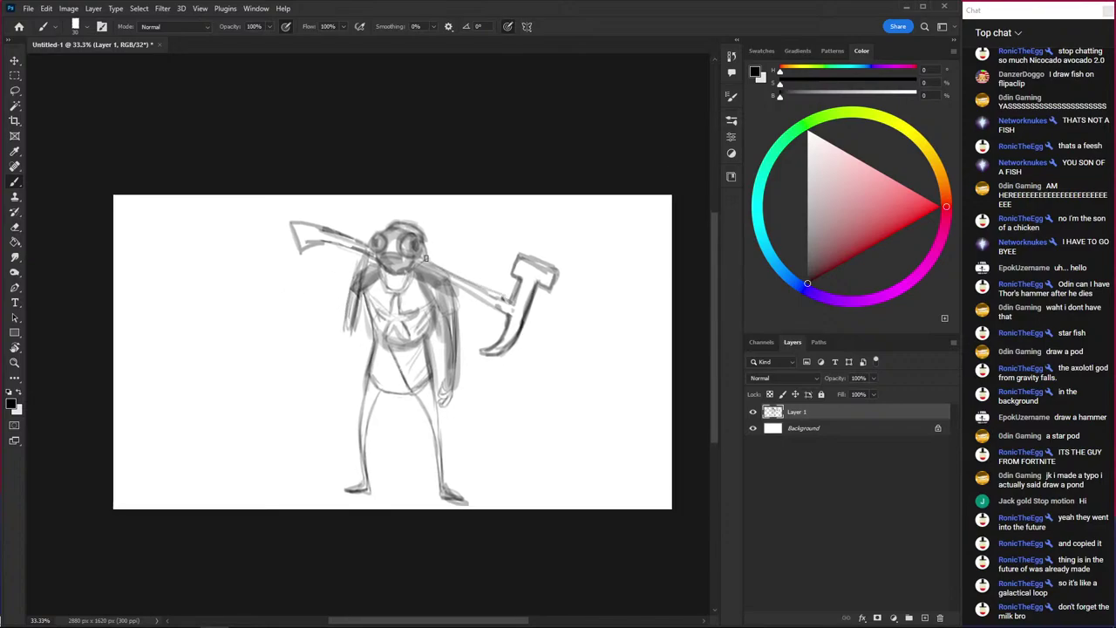
mouse_move(363, 243)
mouse_down()
mouse_move(299, 220)
mouse_move(309, 239)
mouse_up()
- Rework the hammer head into a flared, pointed blade, alternating eraser and brush
mouse_move(515, 264)
mouse_down()
mouse_move(513, 305)
mouse_move(508, 258)
mouse_move(558, 278)
mouse_move(539, 291)
mouse_move(514, 250)
mouse_move(556, 267)
mouse_move(548, 283)
mouse_up()
key(e)
key(b)
mouse_move(502, 249)
mouse_down()
mouse_move(543, 272)
mouse_move(517, 286)
mouse_move(558, 278)
mouse_move(509, 309)
mouse_move(518, 291)
mouse_up()
key(e)
key(b)
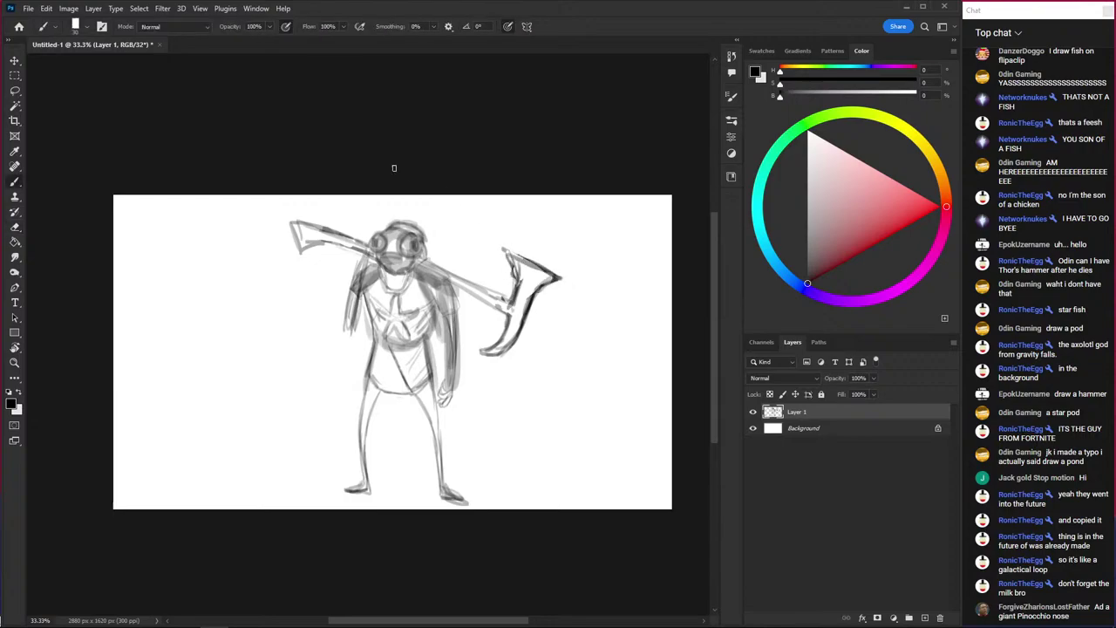
- At 50% zoom, darken the diagonal line beside the left goggle, then choose saving to the computer
key(ctrl+plus)
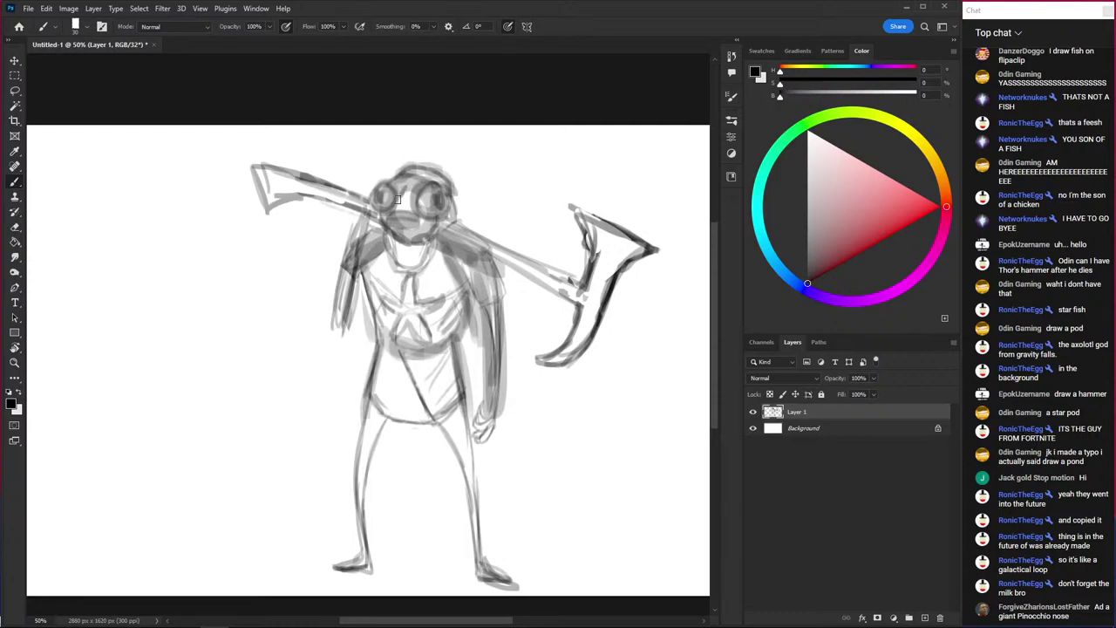
mouse_move(356, 248)
mouse_down()
mouse_move(397, 218)
mouse_move(366, 237)
mouse_move(403, 207)
mouse_move(368, 239)
mouse_move(400, 194)
mouse_move(364, 252)
mouse_up()
key(ctrl+z)
key(e)
key(b)
mouse_move(403, 190)
mouse_down()
mouse_move(373, 234)
mouse_move(424, 213)
mouse_move(389, 233)
mouse_move(368, 214)
mouse_up()
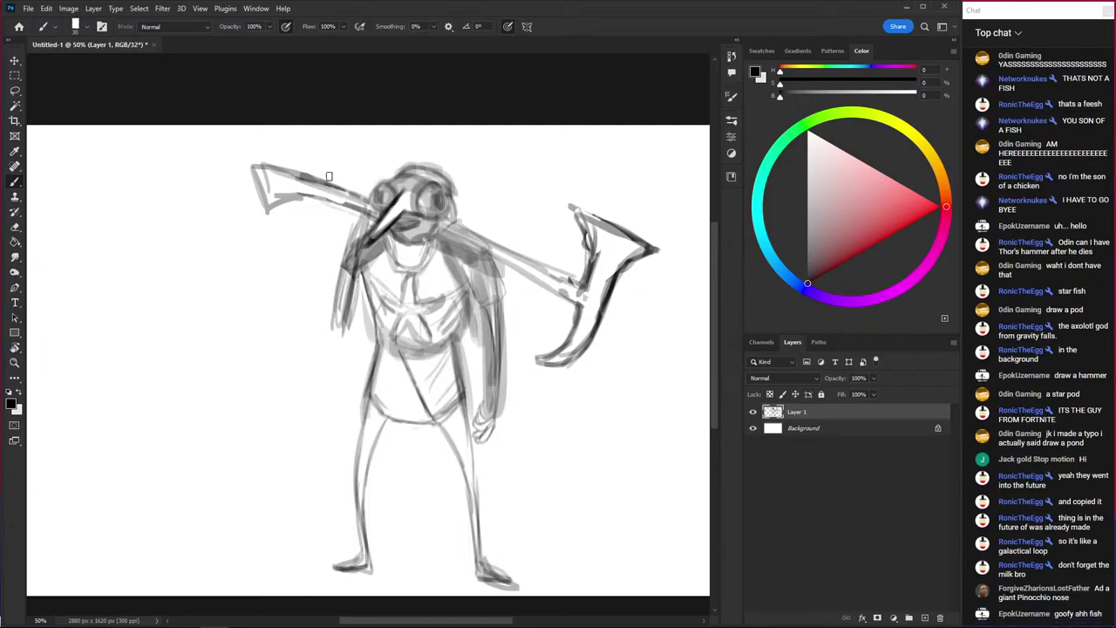
key(ctrl+s)
click(370, 463)
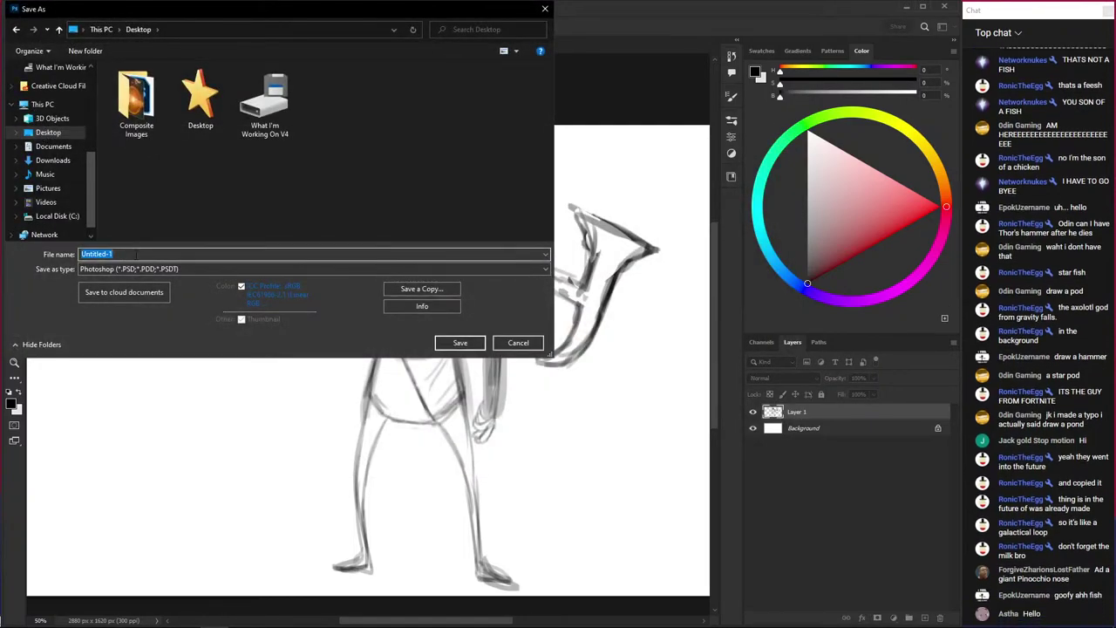
- Save the file as feesh.psd, darken strokes along the figure's left side, and zoom to 33.33%
text(feesh)
key(Return)
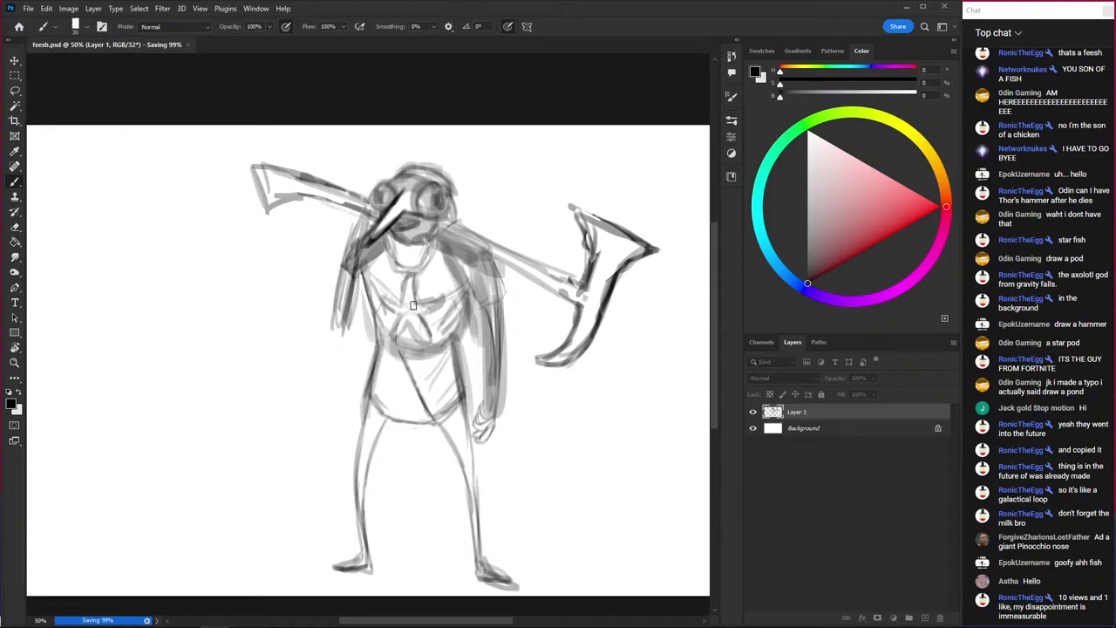
drag(366, 272, 383, 352)
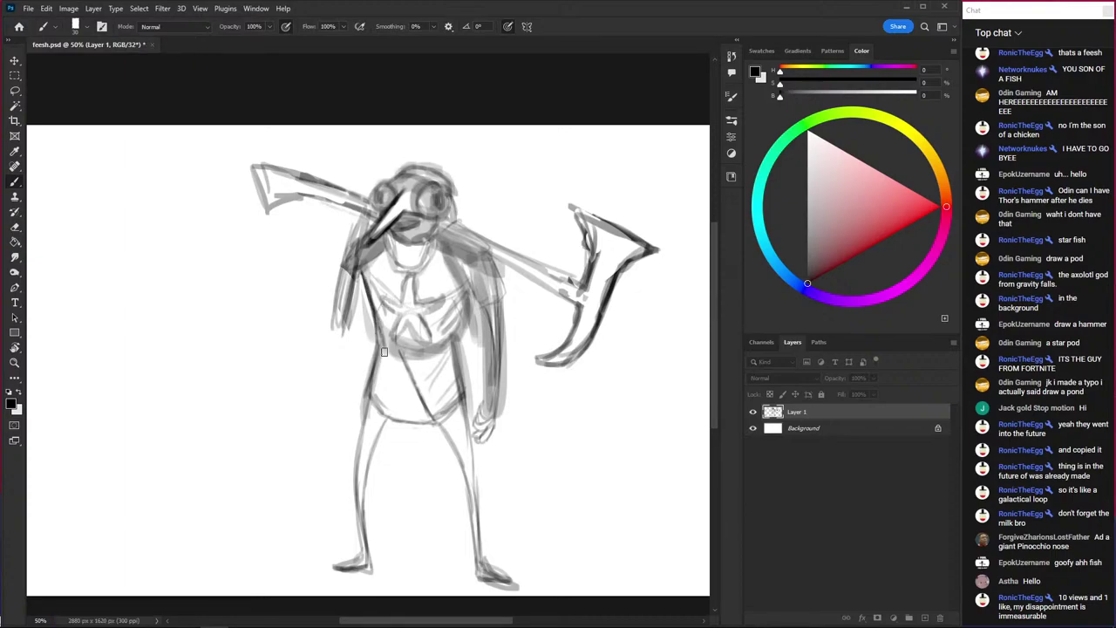
scroll(377, 363, up, 5)
scroll(376, 364, down, 3)
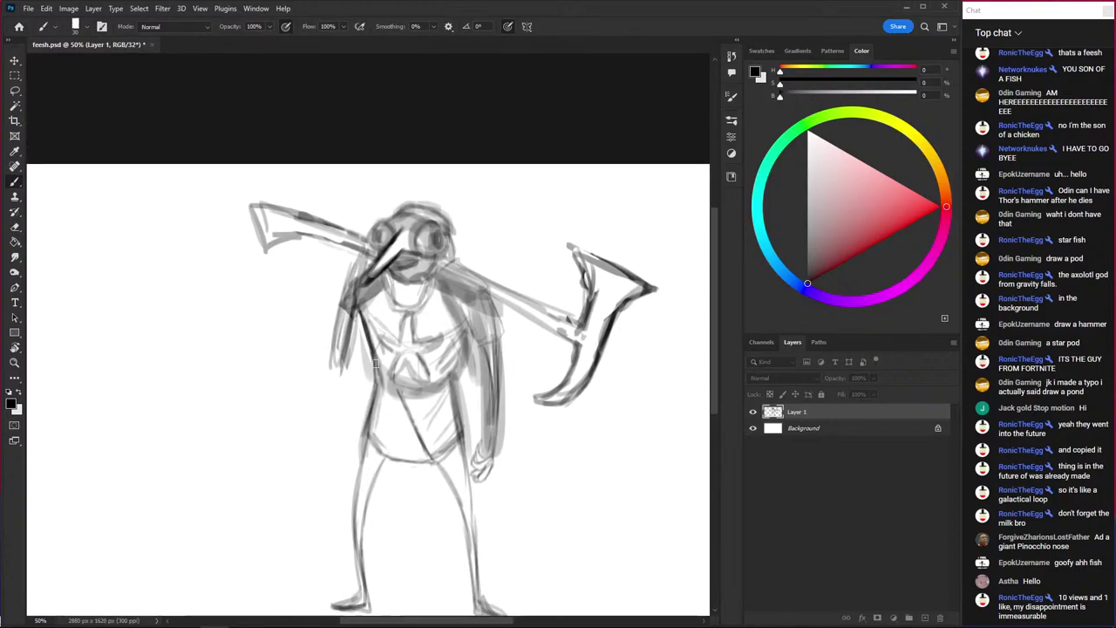
mouse_move(373, 311)
mouse_down()
mouse_move(375, 392)
mouse_move(342, 371)
mouse_up()
mouse_move(302, 310)
mouse_down()
mouse_move(276, 274)
mouse_move(280, 324)
mouse_up()
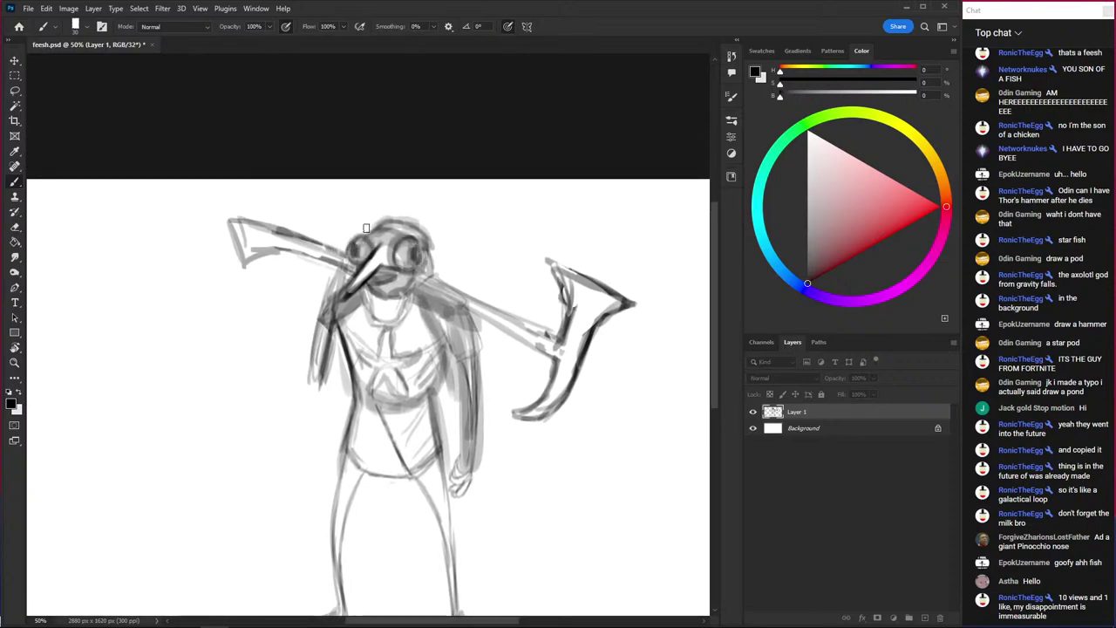
key(ctrl+minus)
key(ctrl+plus)
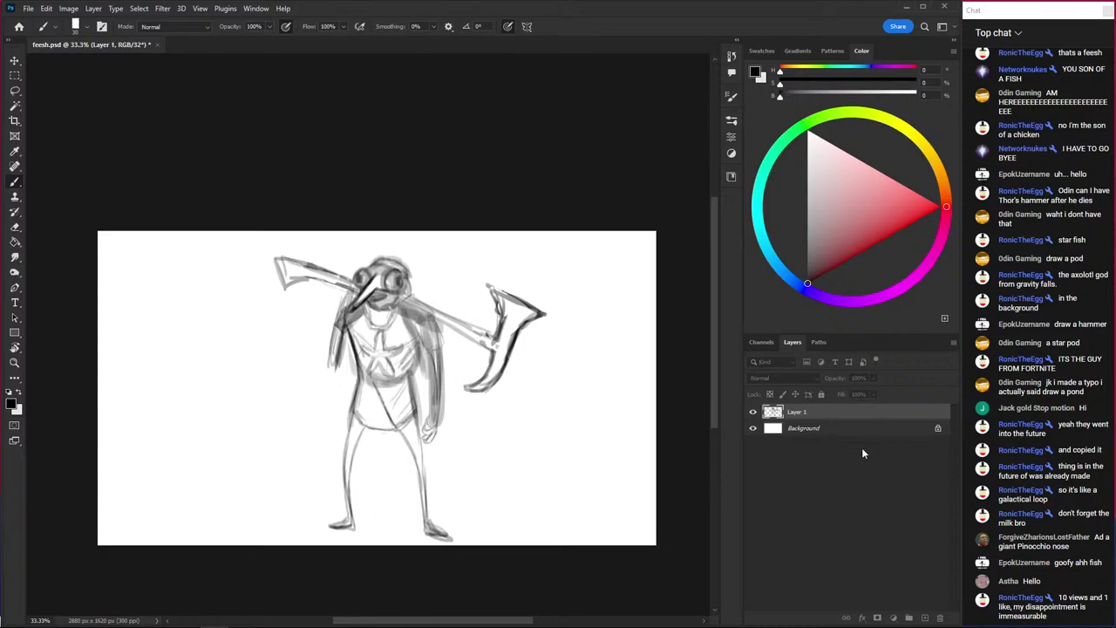
- Rename Layer 1 to 'sketch', dismiss the no-layer-selected error, and reselect the sketch layer
text(sketch)
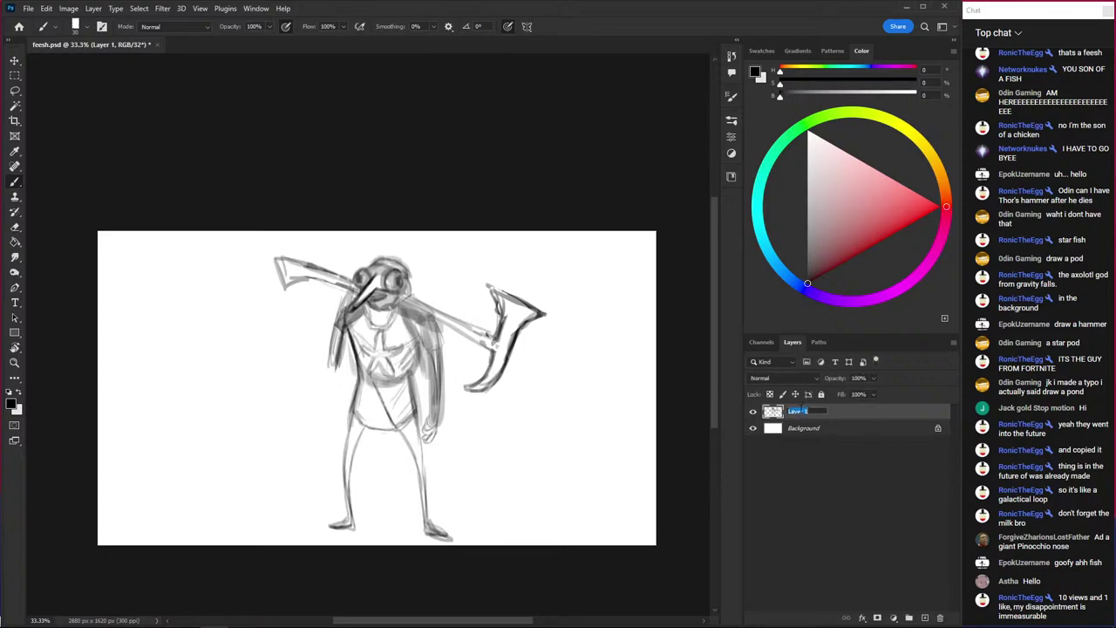
key(Return)
click(812, 436)
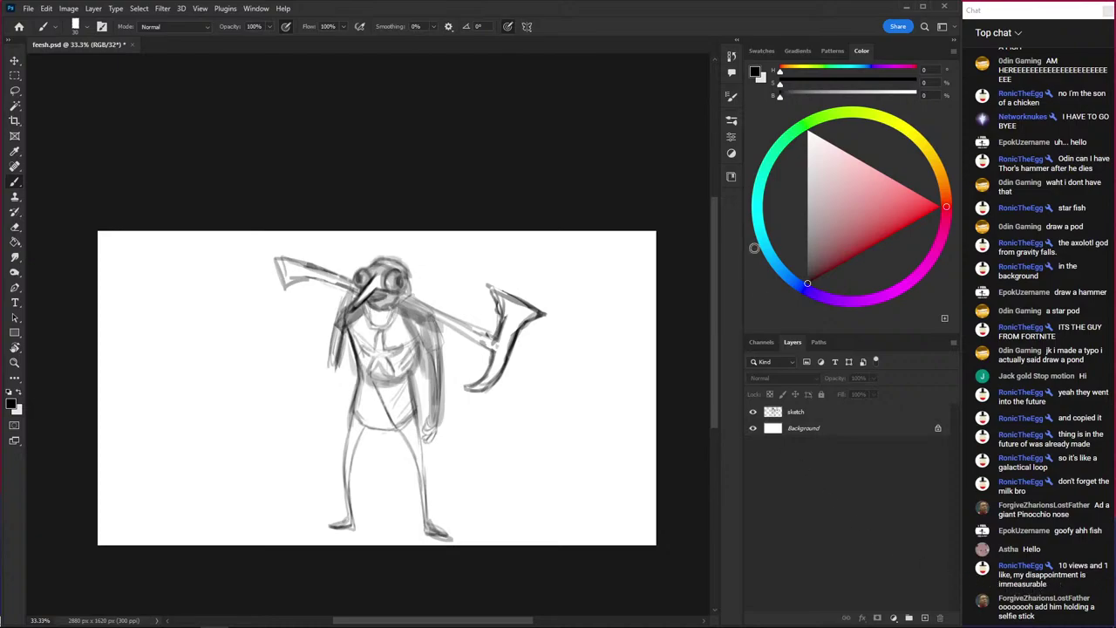
click(300, 266)
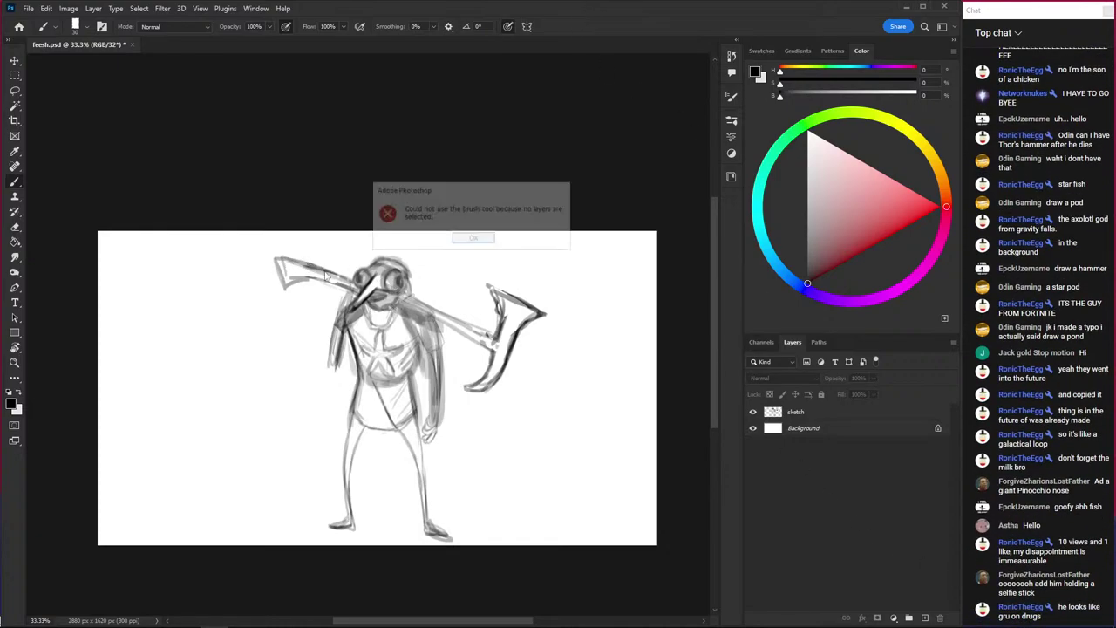
click(474, 240)
key(alt+])
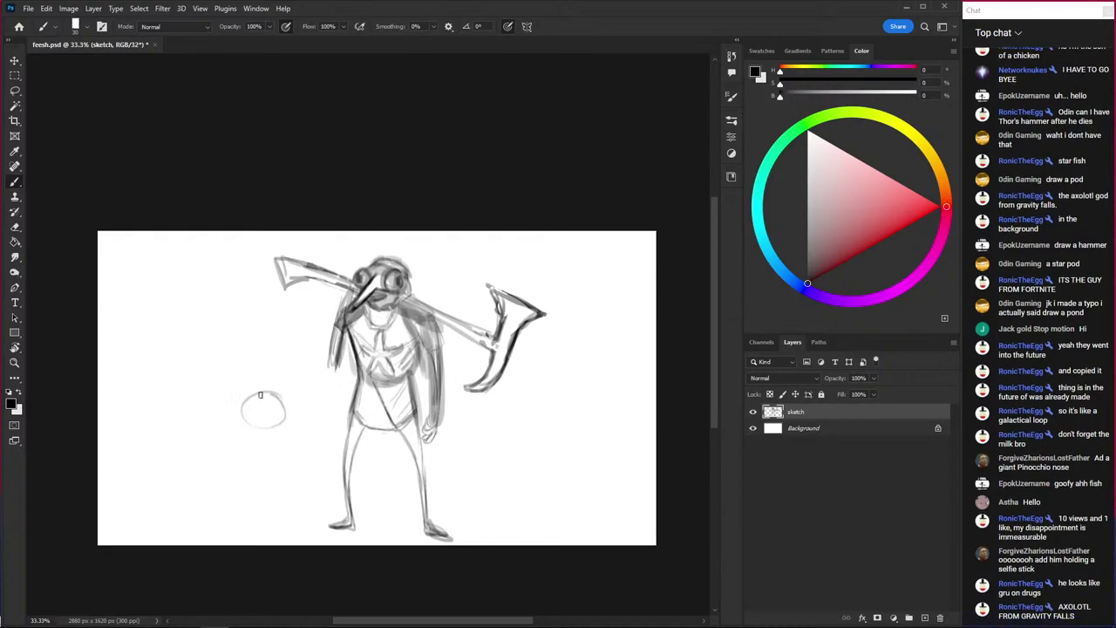
- Sketch the kid's round head and face left of the hammer figure
mouse_move(286, 400)
mouse_down()
mouse_move(290, 415)
mouse_move(247, 394)
mouse_move(294, 414)
mouse_up()
key(ctrl+z)
key(ctrl+z)
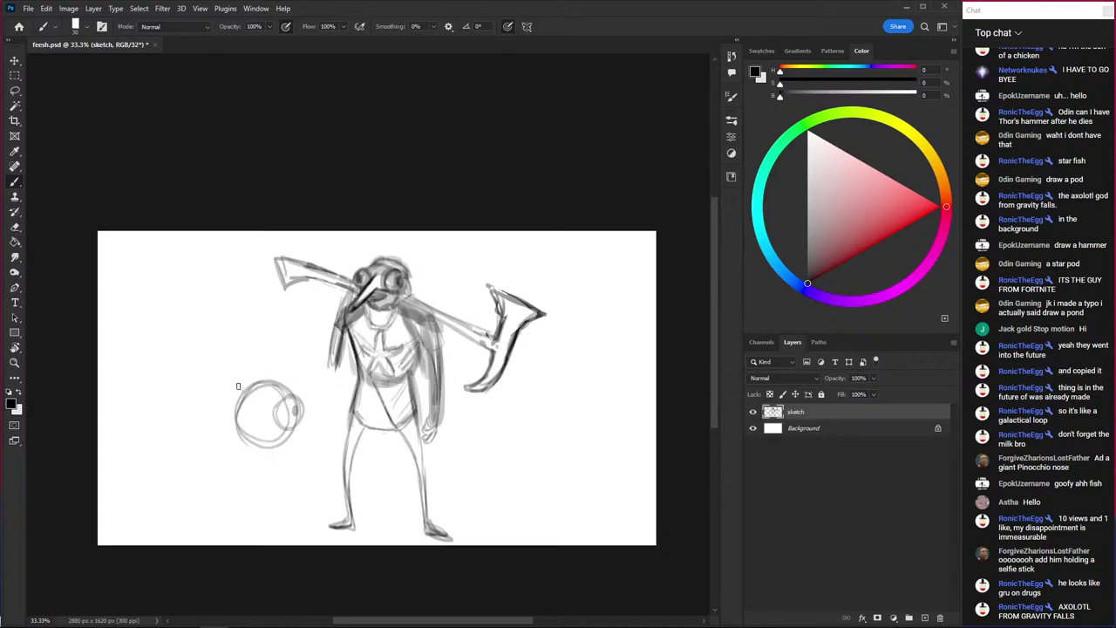
drag(238, 386, 231, 415)
key(ctrl+z)
mouse_move(280, 381)
mouse_down()
mouse_move(305, 391)
mouse_move(308, 426)
mouse_move(286, 448)
mouse_up()
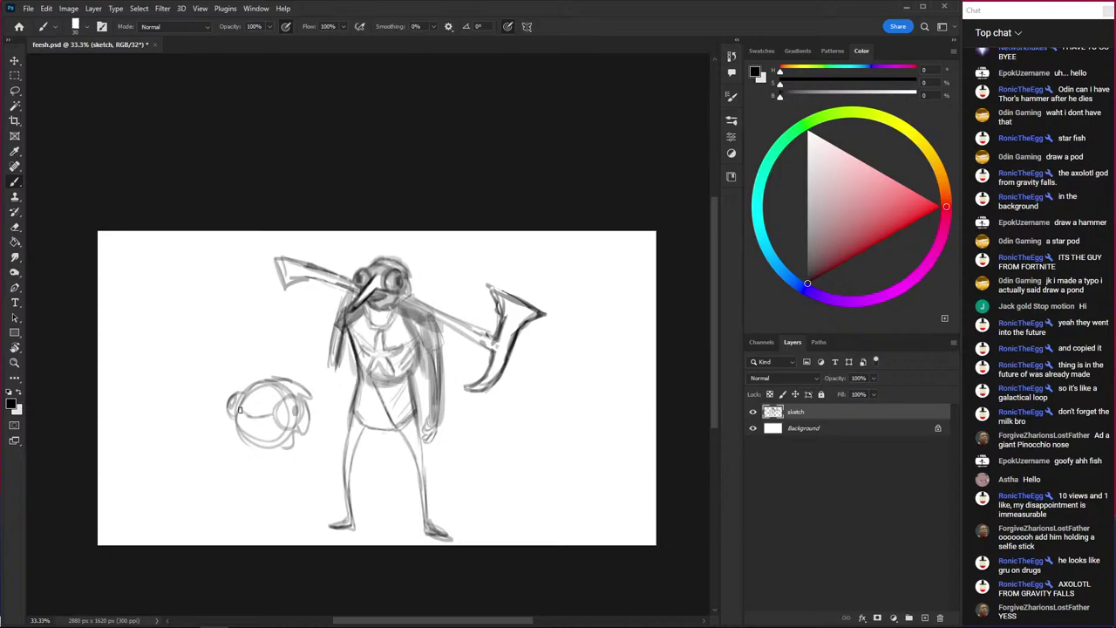
mouse_move(239, 413)
mouse_down()
mouse_move(267, 433)
mouse_move(254, 416)
mouse_up()
- Add the kid's raised selfie-stick arm, body and legs, and refine the head
mouse_move(232, 428)
mouse_down()
mouse_move(192, 387)
mouse_move(220, 428)
mouse_up()
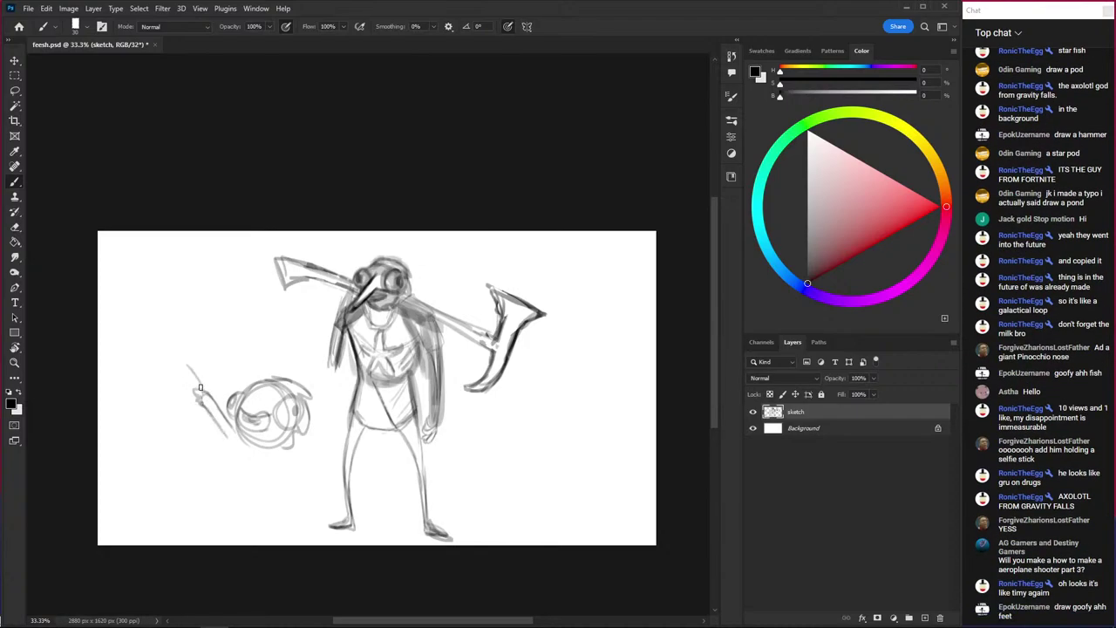
mouse_move(178, 353)
mouse_down()
mouse_move(199, 393)
mouse_move(150, 329)
mouse_move(143, 281)
mouse_up()
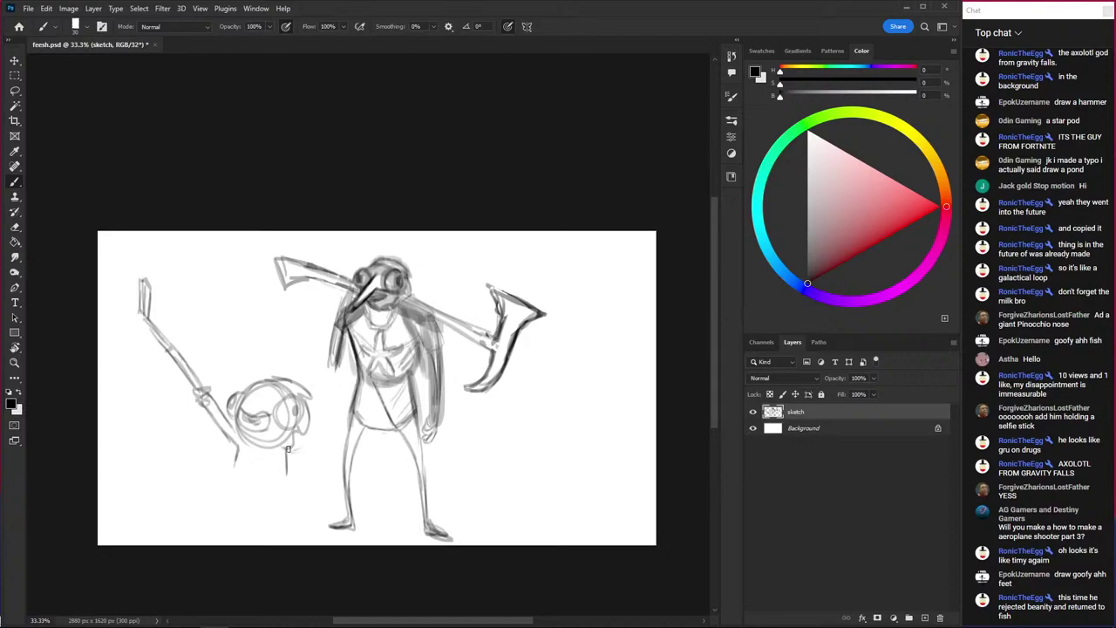
drag(288, 449, 306, 445)
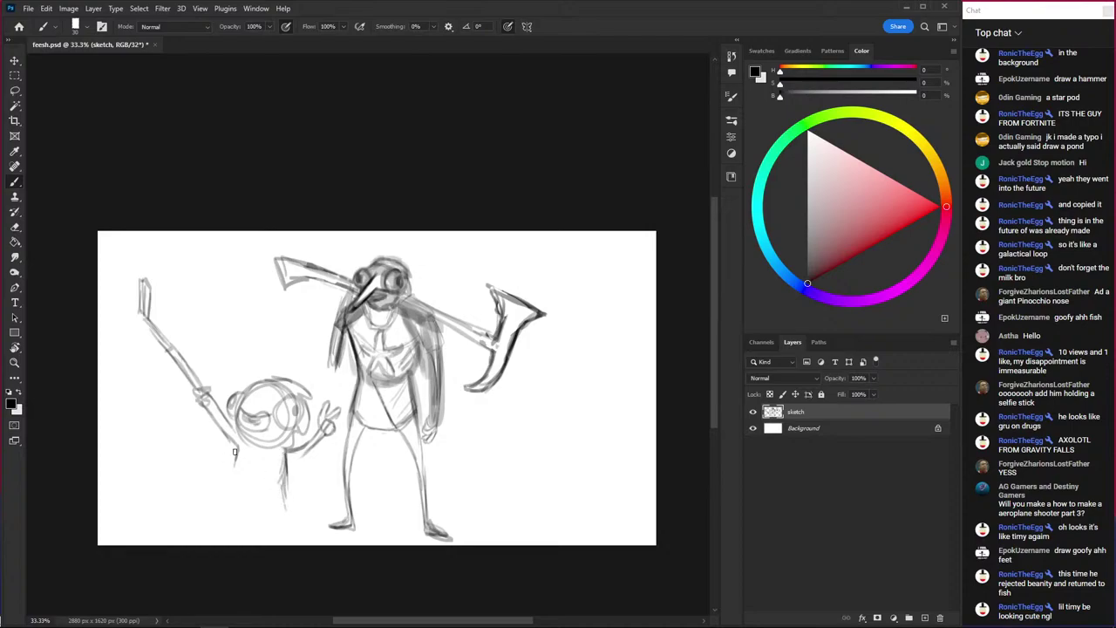
mouse_move(237, 455)
mouse_down()
mouse_move(222, 505)
mouse_move(242, 484)
mouse_up()
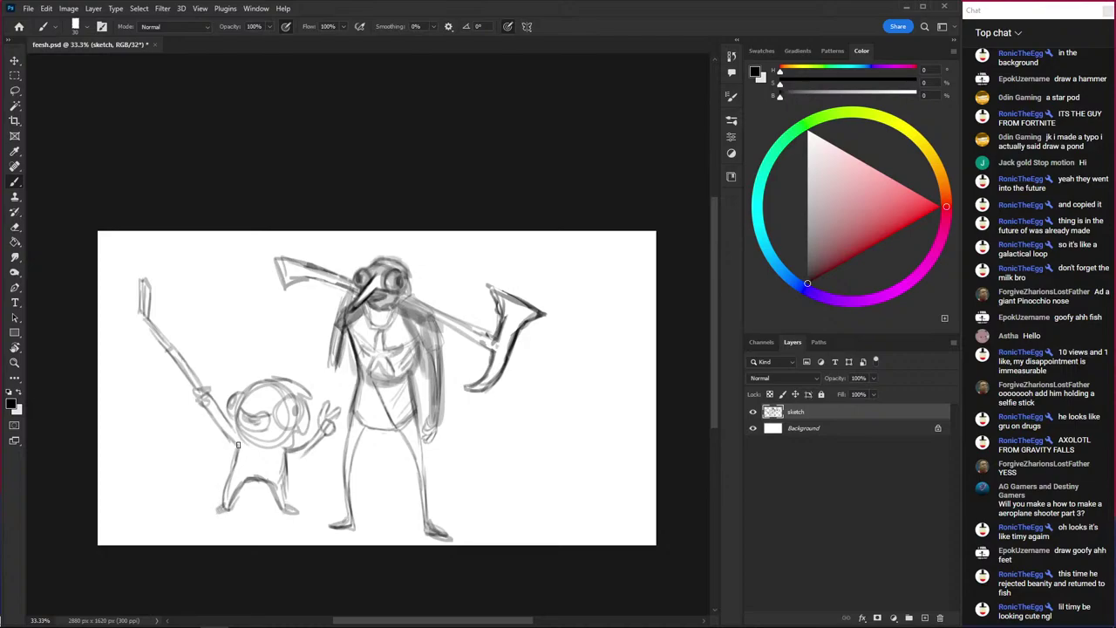
drag(293, 405, 297, 409)
drag(329, 416, 347, 415)
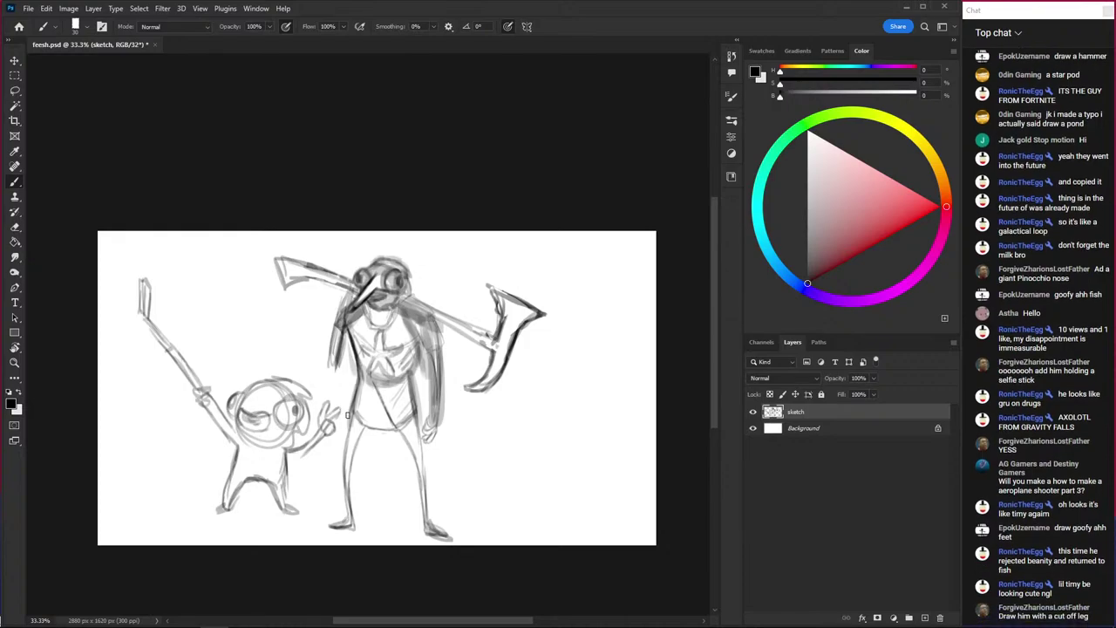
- Lasso the kid and use Free Transform to enlarge it slightly and move it lower
key(l)
drag(293, 529, 131, 400)
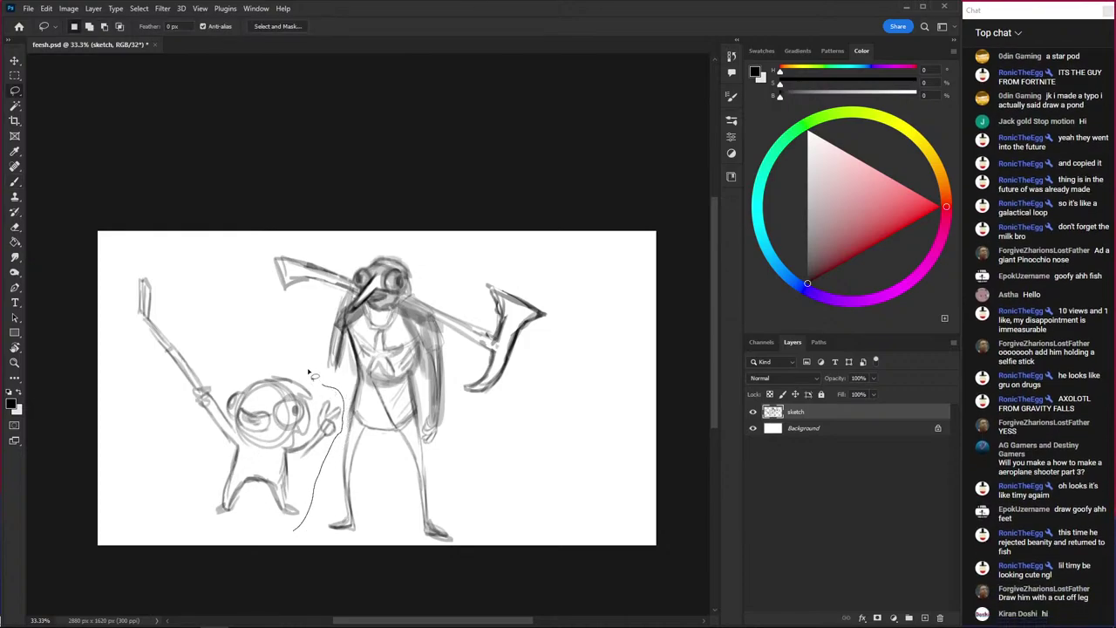
key(ctrl+t)
drag(261, 419, 264, 432)
key(Return)
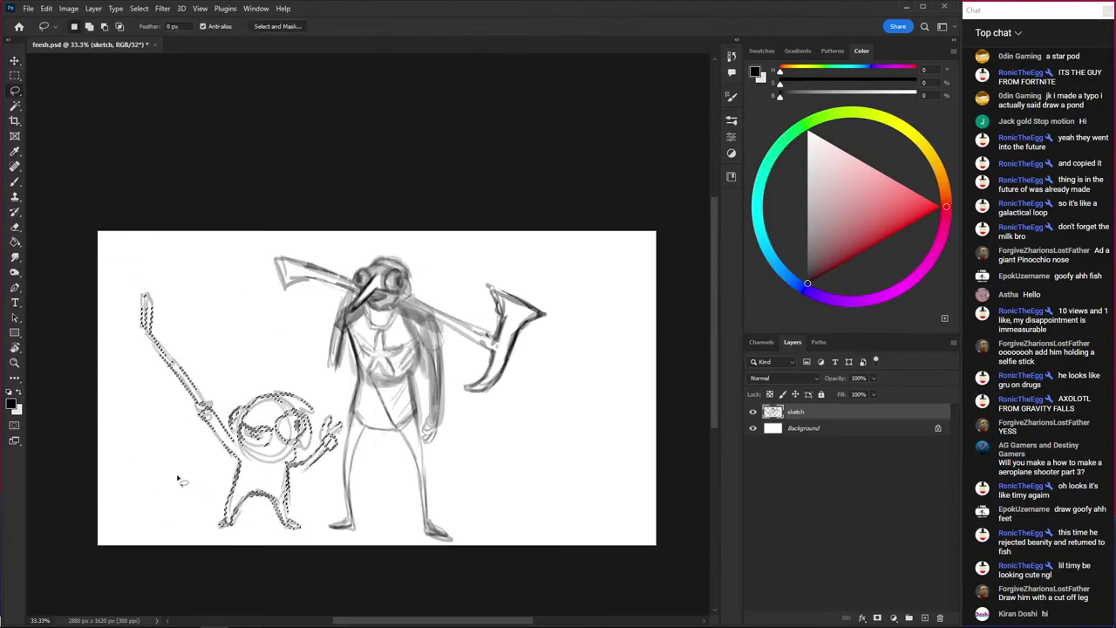
key(ctrl+d)
key(b)
- Shift the whole sketch right with the Move tool and clear the no-layer-selected error
key(v)
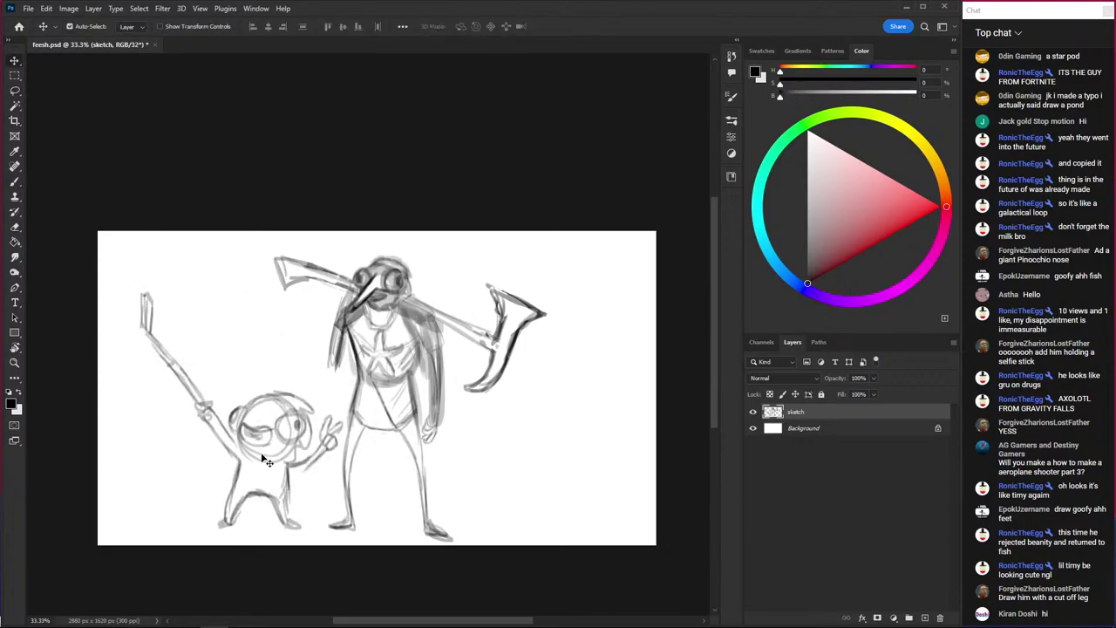
mouse_move(218, 475)
mouse_down()
mouse_move(255, 471)
mouse_move(246, 462)
mouse_up()
click(225, 450)
key(b)
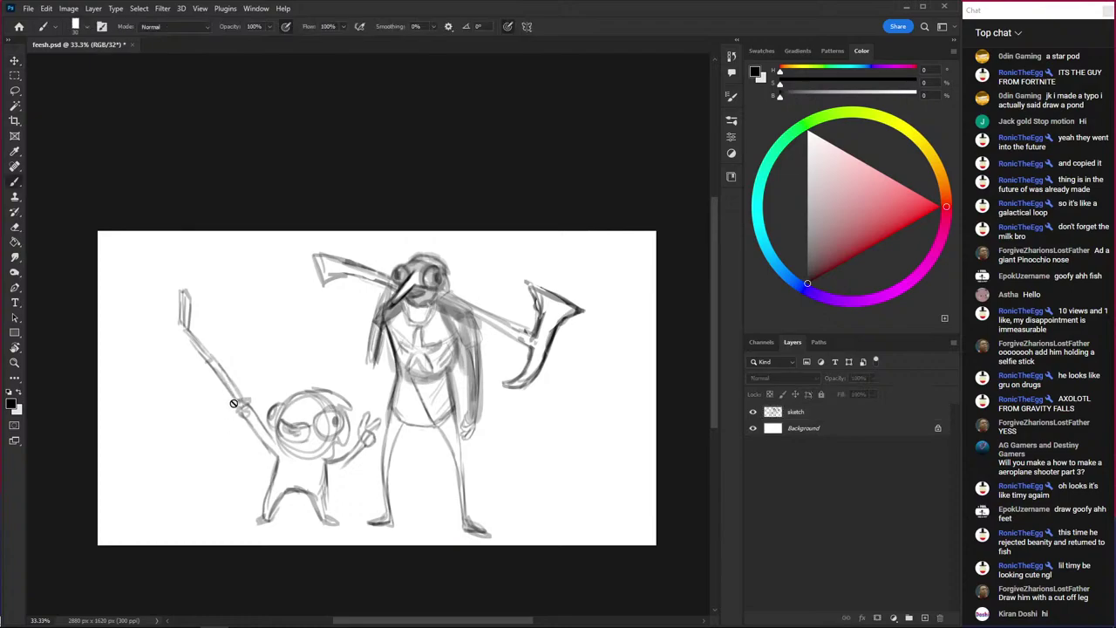
click(234, 400)
click(462, 239)
key(l)
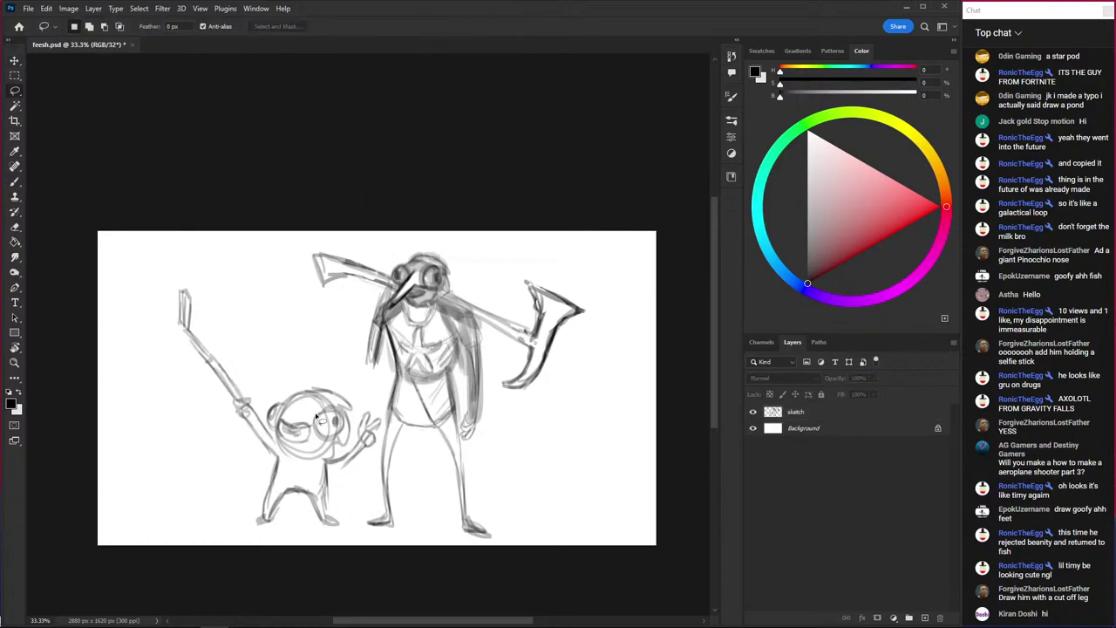
key(b)
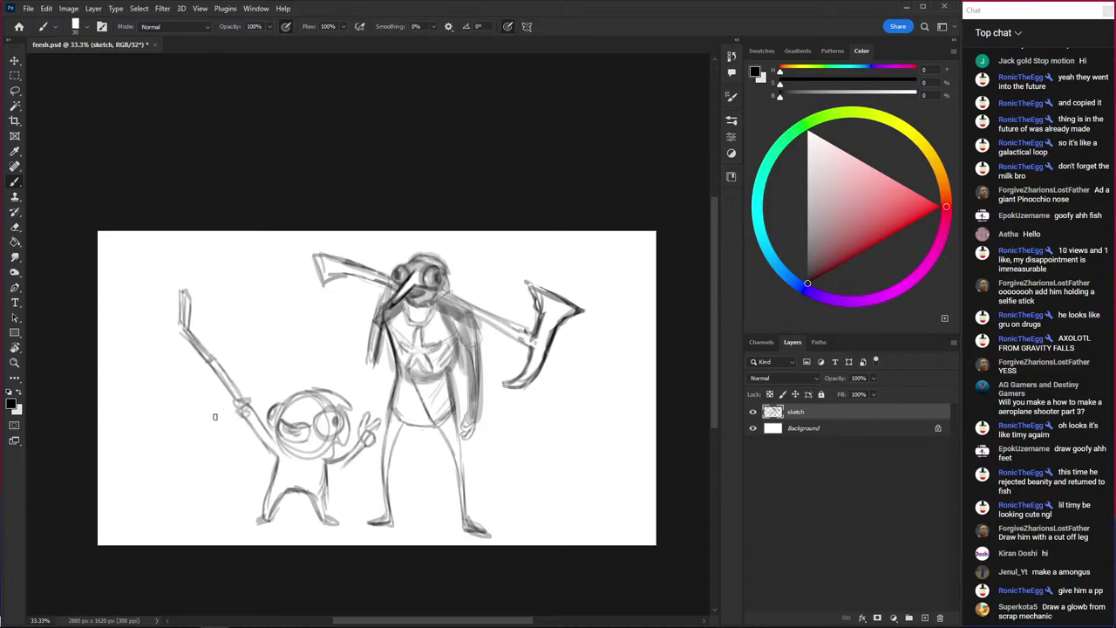
- Redraw the kid's right and left feet
scroll(215, 416, up, 1)
drag(201, 489, 258, 445)
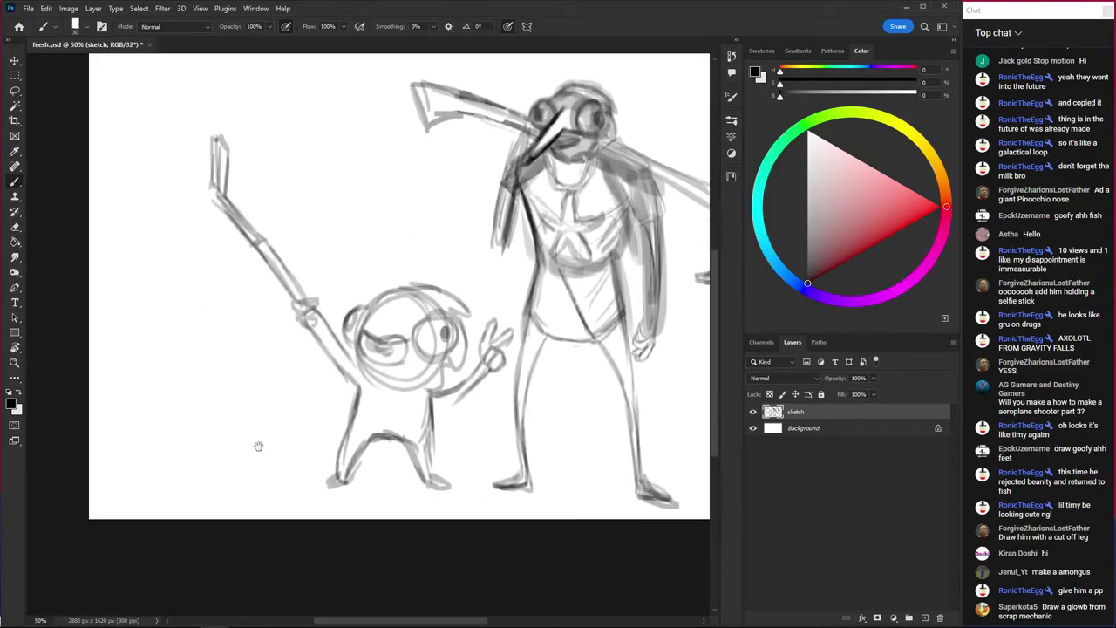
mouse_move(345, 485)
mouse_down()
mouse_move(325, 490)
mouse_move(337, 469)
mouse_move(323, 489)
mouse_move(340, 475)
mouse_up()
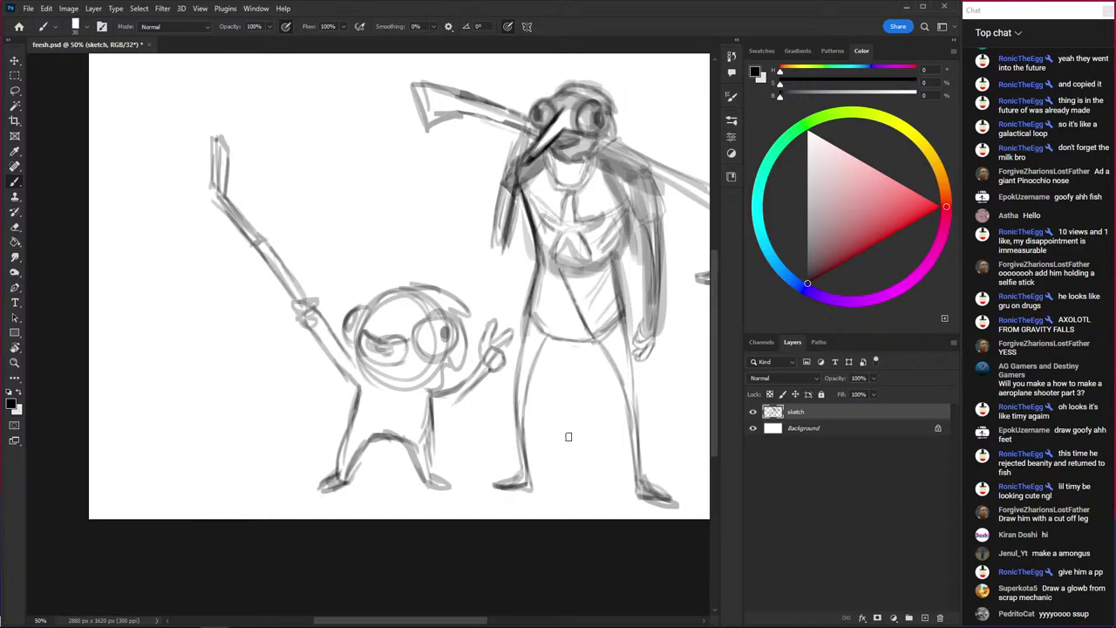
drag(617, 440, 374, 363)
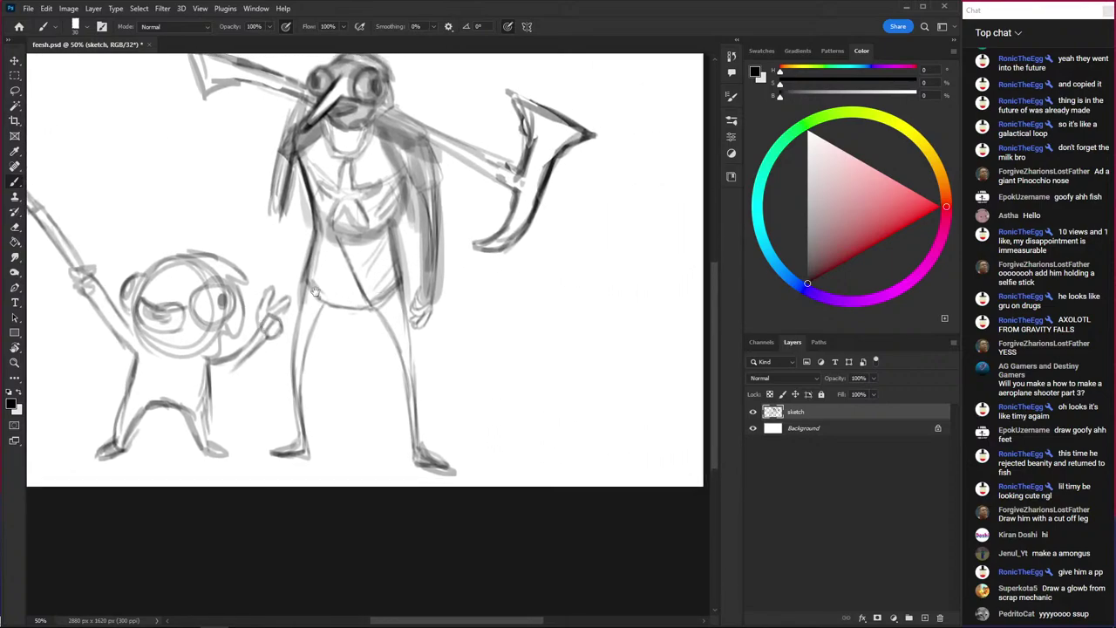
drag(316, 292, 576, 285)
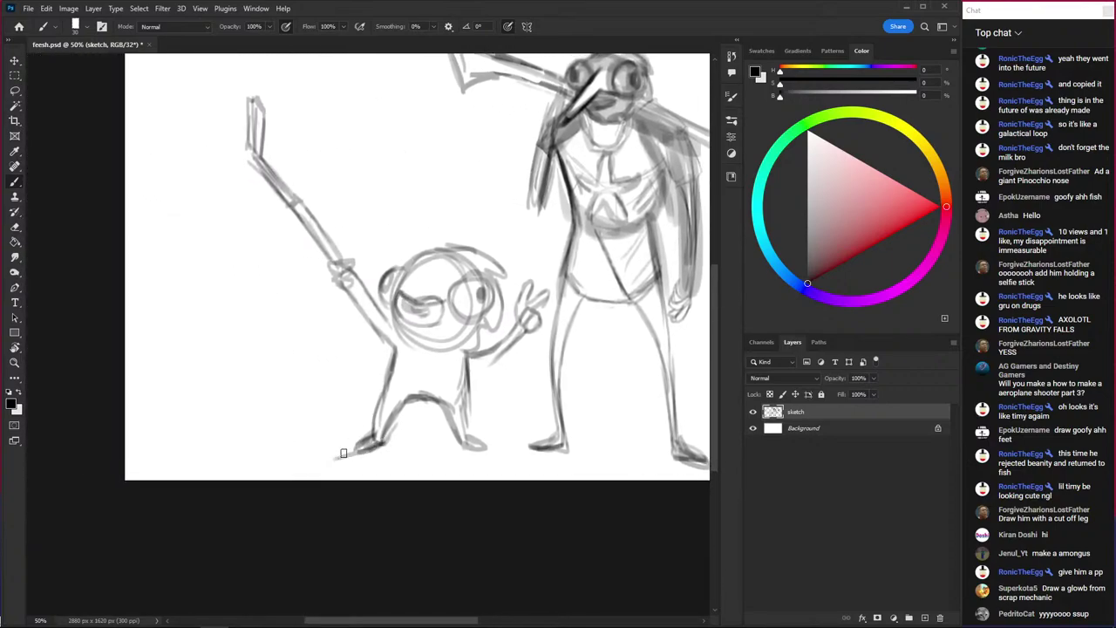
mouse_move(342, 453)
mouse_down()
mouse_move(366, 442)
mouse_move(337, 443)
mouse_move(349, 457)
mouse_up()
key(l)
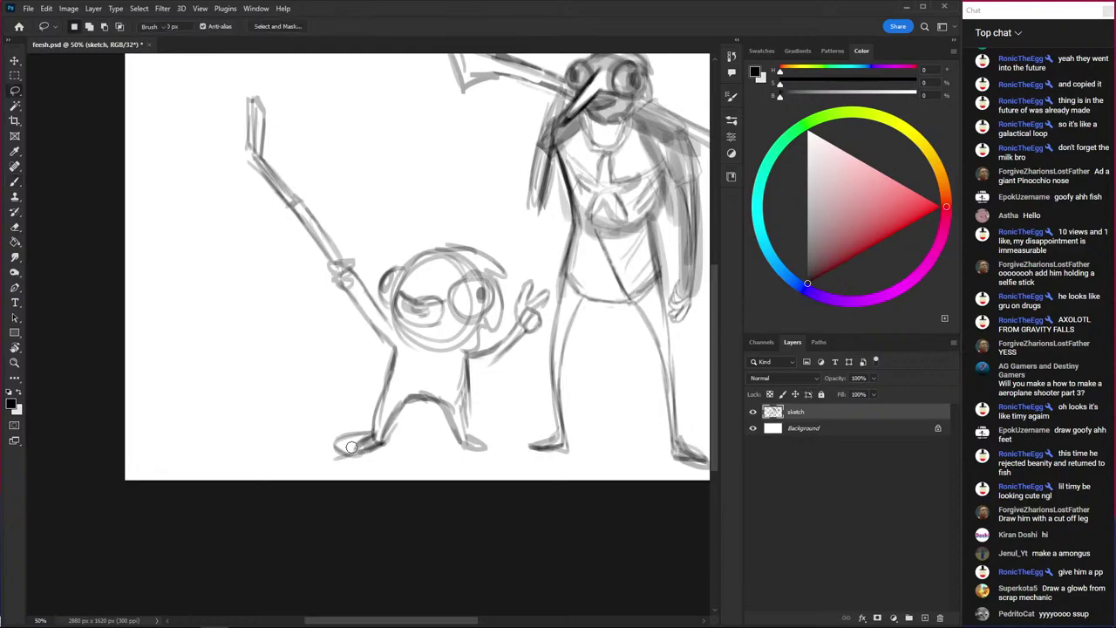
key(e)
key(b)
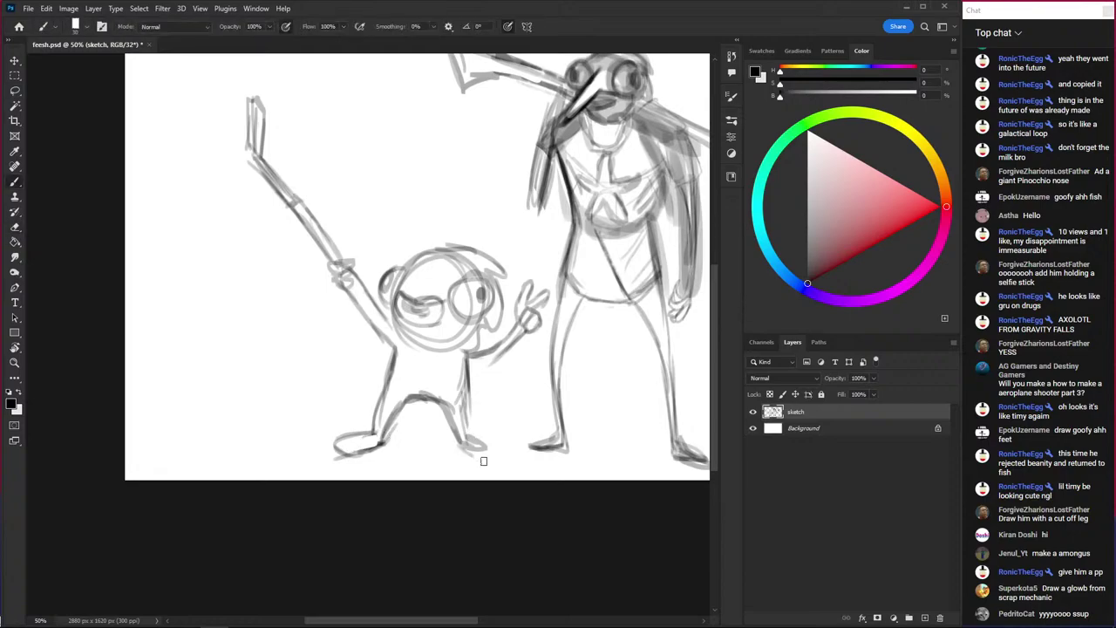
mouse_move(466, 461)
mouse_down()
mouse_move(499, 452)
mouse_move(486, 441)
mouse_move(476, 456)
mouse_up()
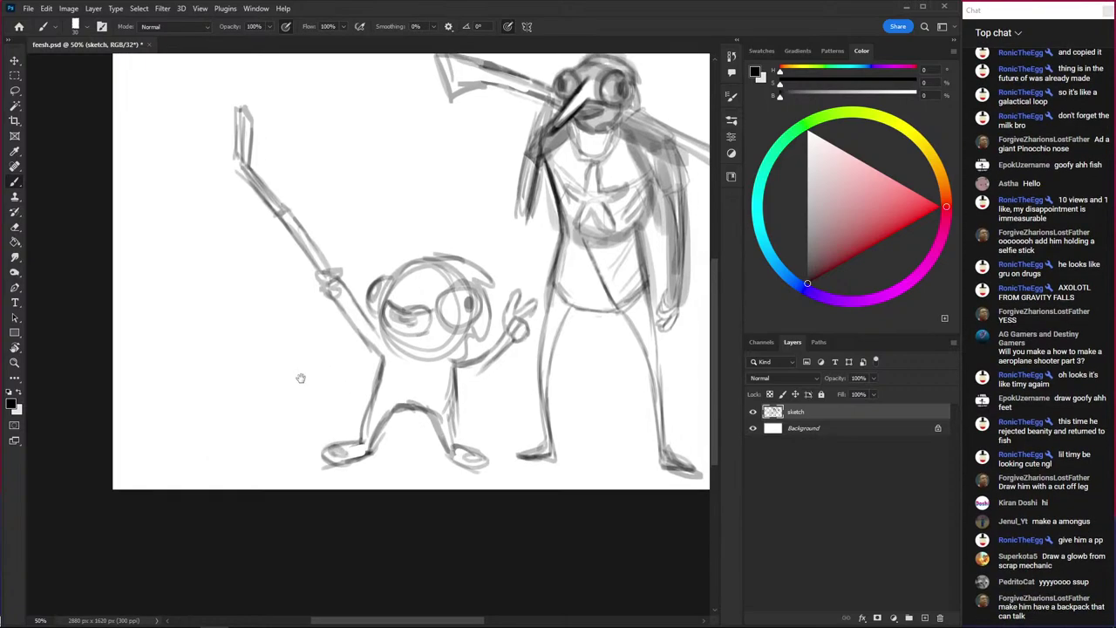
- Darken the kid's legs and the side near his right leg
scroll(301, 378, up, 2)
scroll(301, 378, right, 2)
drag(405, 384, 409, 425)
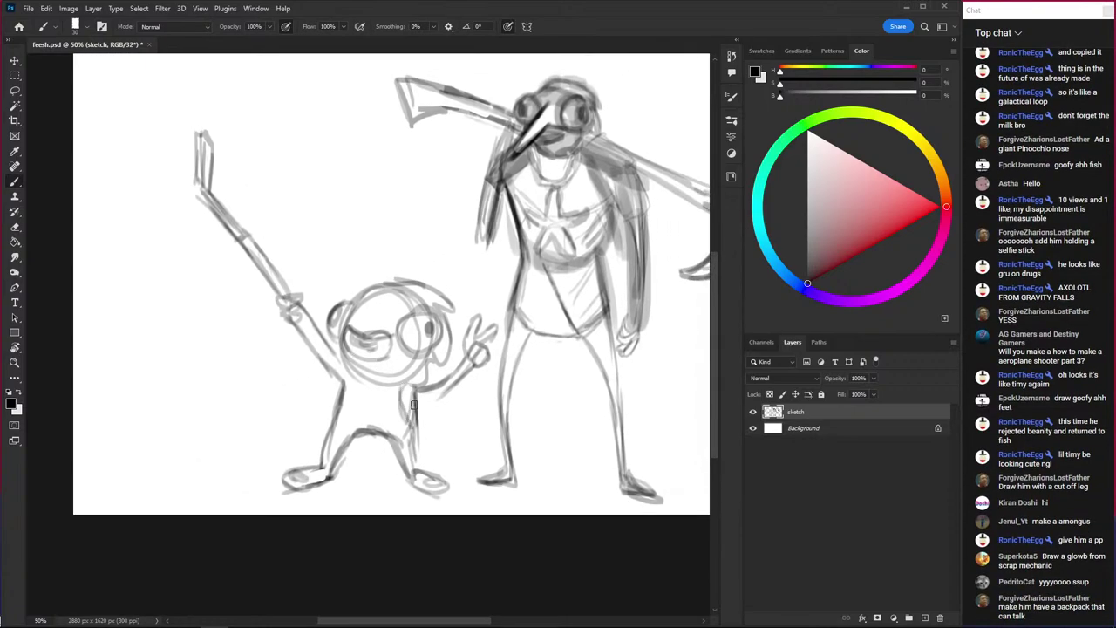
mouse_move(338, 410)
mouse_down()
mouse_move(349, 383)
mouse_move(340, 412)
mouse_up()
mouse_move(422, 369)
mouse_down()
mouse_move(438, 385)
mouse_move(413, 442)
mouse_up()
mouse_move(432, 402)
mouse_down()
mouse_move(417, 407)
mouse_move(418, 438)
mouse_move(440, 380)
mouse_move(420, 361)
mouse_up()
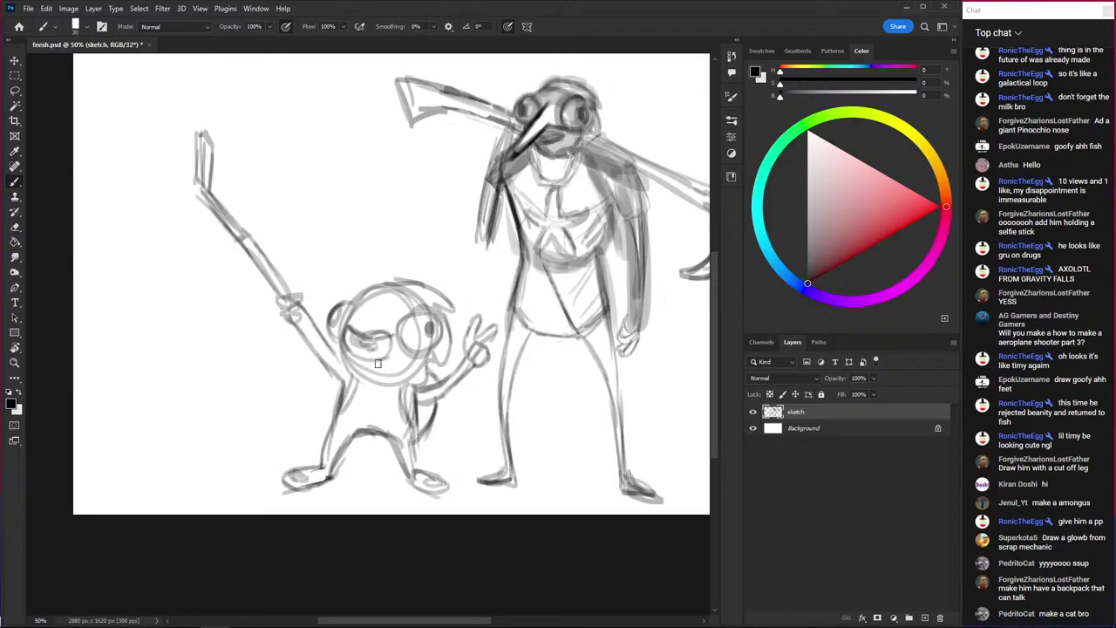
- Move the sketch layer about 68 px right and add a short stroke near the waist
key(ctrl+minus)
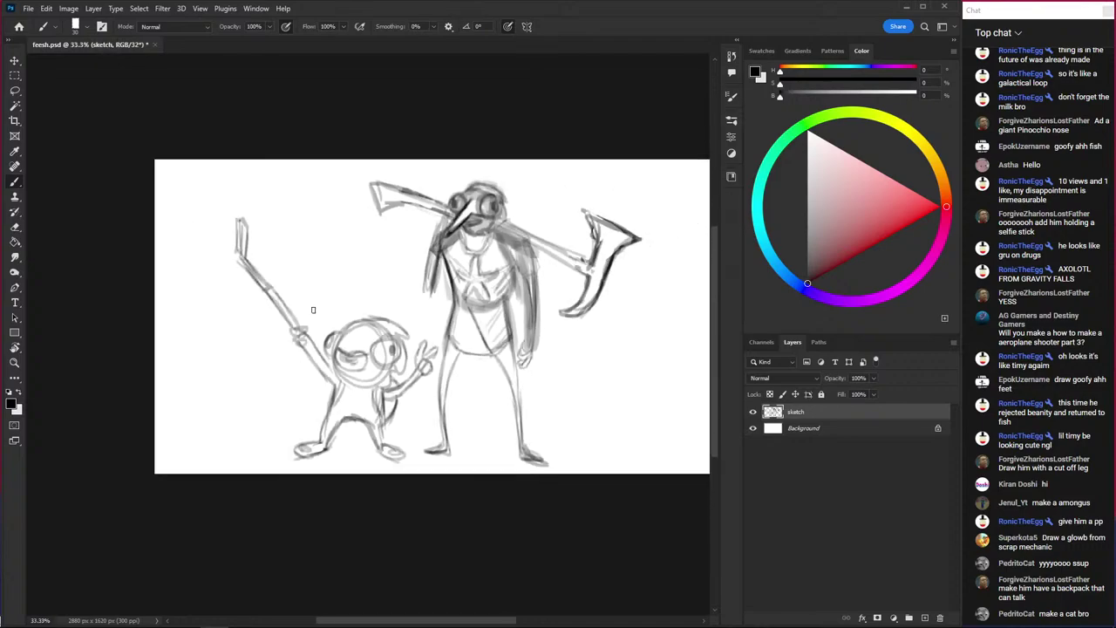
key(ctrl+minus)
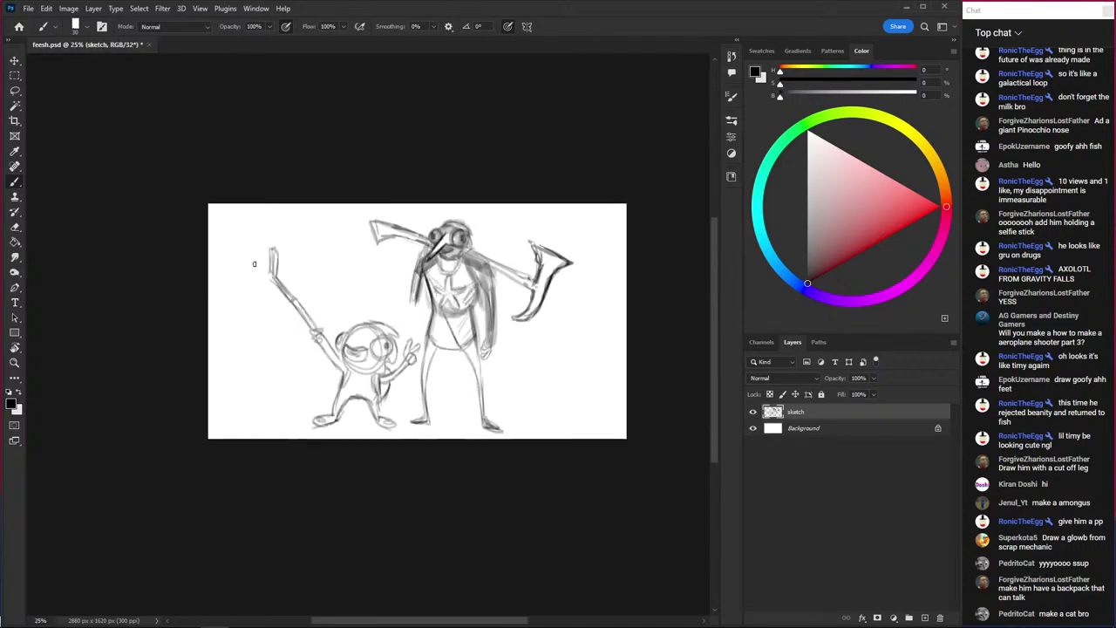
drag(320, 320, 268, 323)
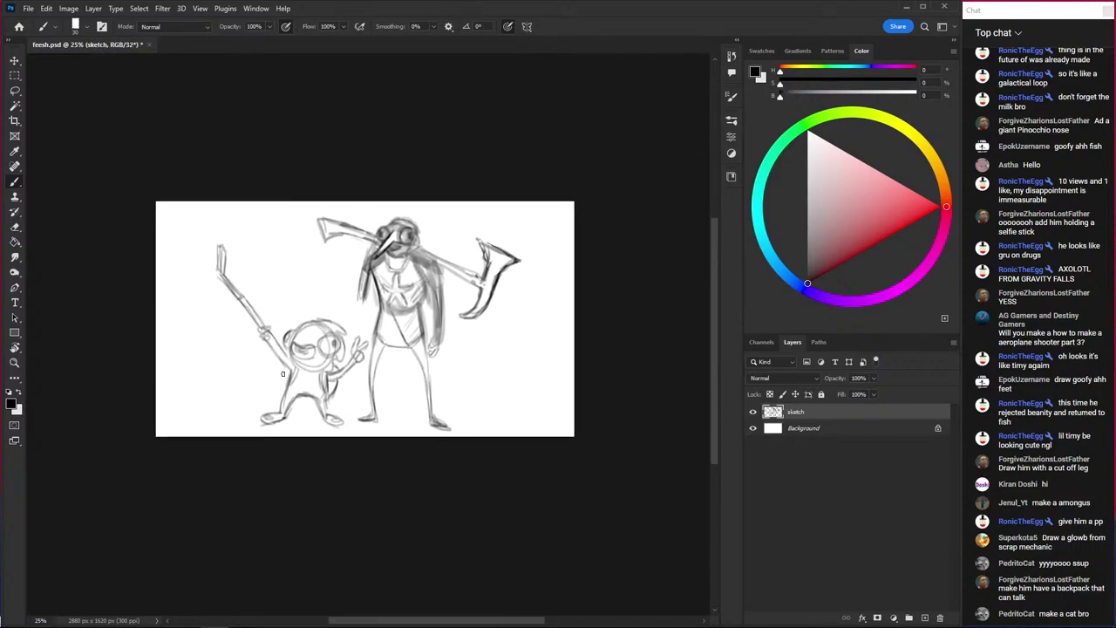
key(v)
drag(289, 376, 303, 377)
key(l)
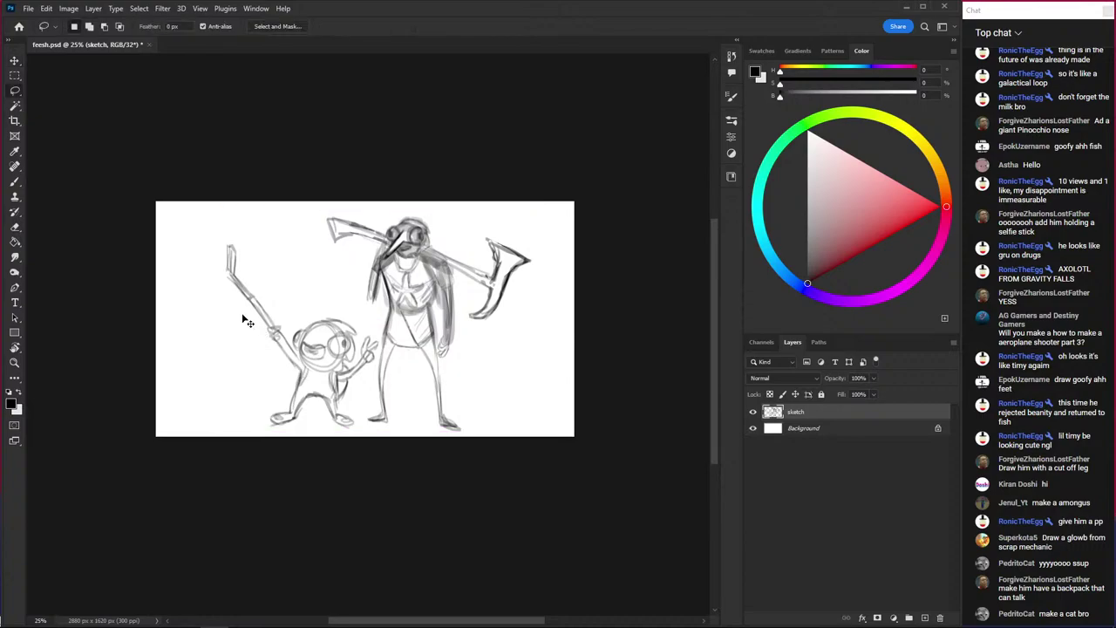
key(ctrl+plus)
key(ctrl+plus)
key(ctrl+plus)
key(b)
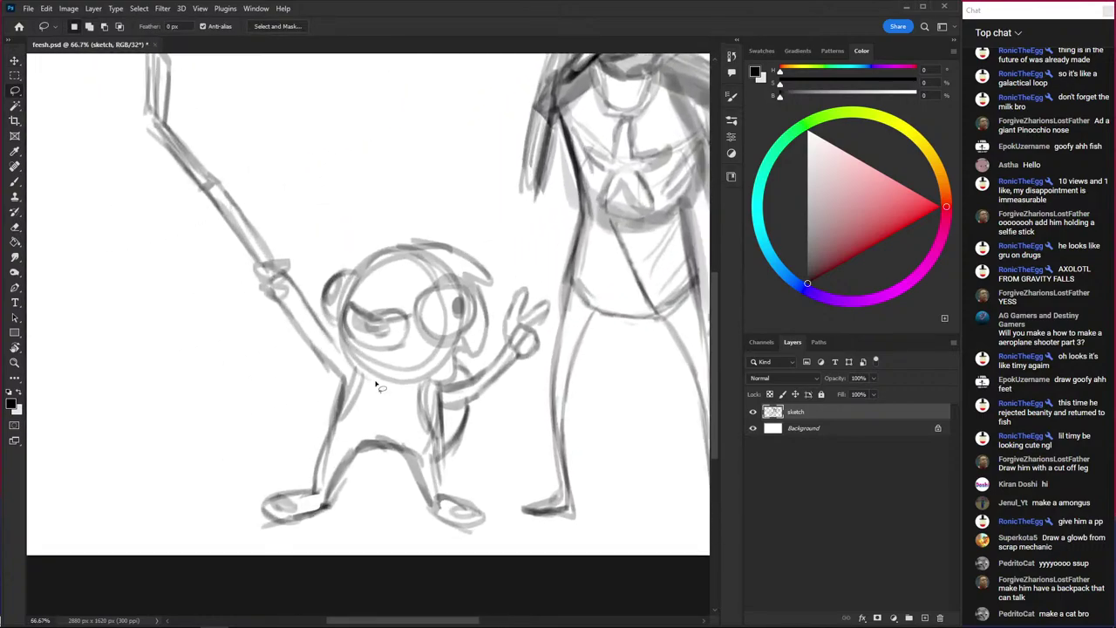
mouse_move(420, 444)
mouse_down()
mouse_move(325, 442)
mouse_move(414, 429)
mouse_move(419, 463)
mouse_move(377, 469)
mouse_up()
key(ctrl+plus)
- Draw a cat face with pointed ears on the kid's shirt
mouse_move(410, 432)
mouse_down()
mouse_move(427, 438)
mouse_move(432, 460)
mouse_move(419, 499)
mouse_up()
drag(370, 455, 353, 484)
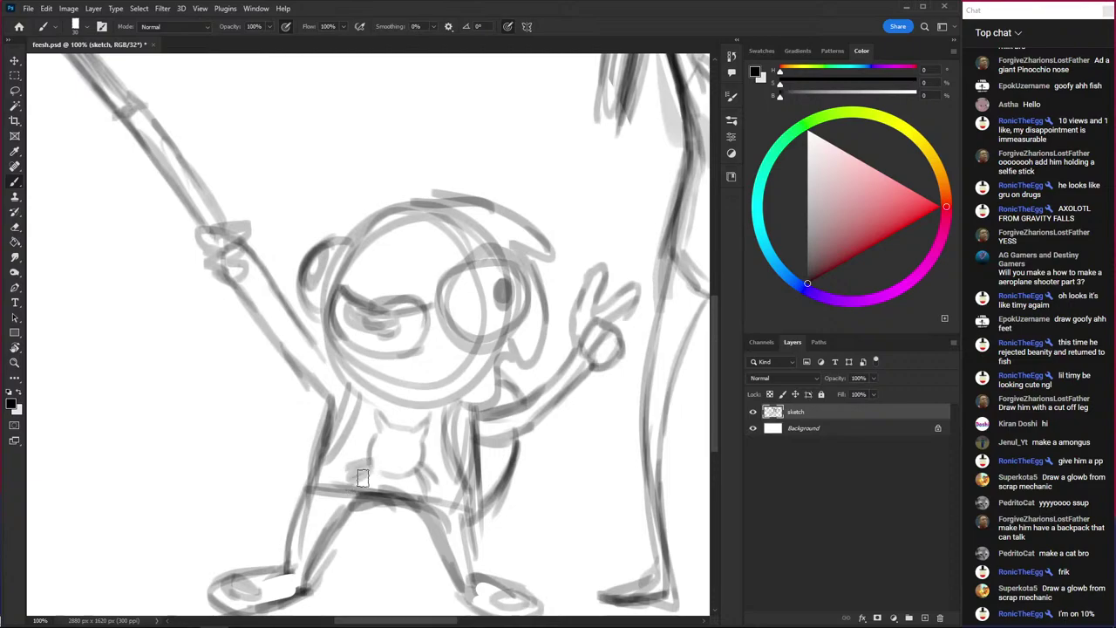
drag(406, 443, 421, 462)
mouse_move(373, 419)
mouse_down()
mouse_move(422, 425)
mouse_move(395, 460)
mouse_move(388, 450)
mouse_move(403, 461)
mouse_up()
- Draw a small arc with a short stalk above the kid's head
key(ctrl+minus)
key(ctrl+minus)
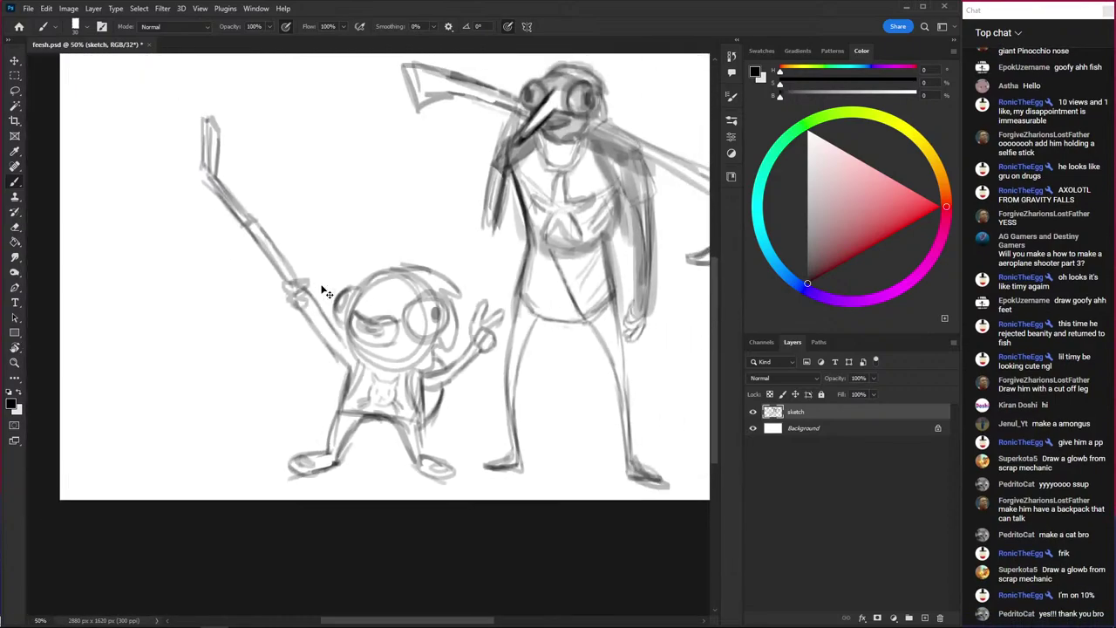
key(ctrl+minus)
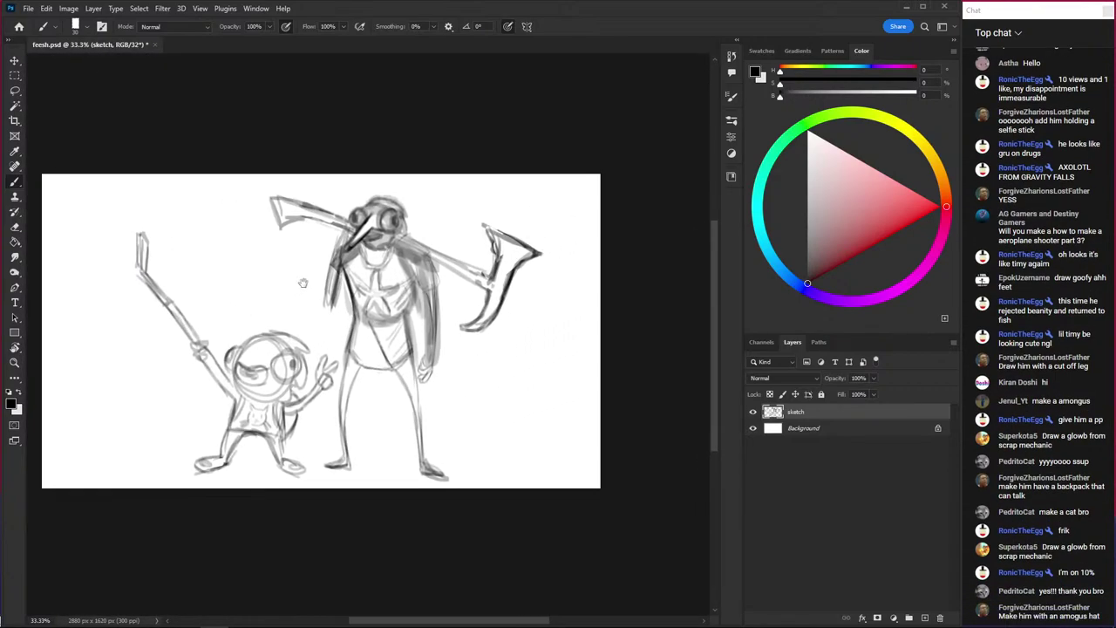
drag(381, 233, 284, 277)
key(ctrl+plus)
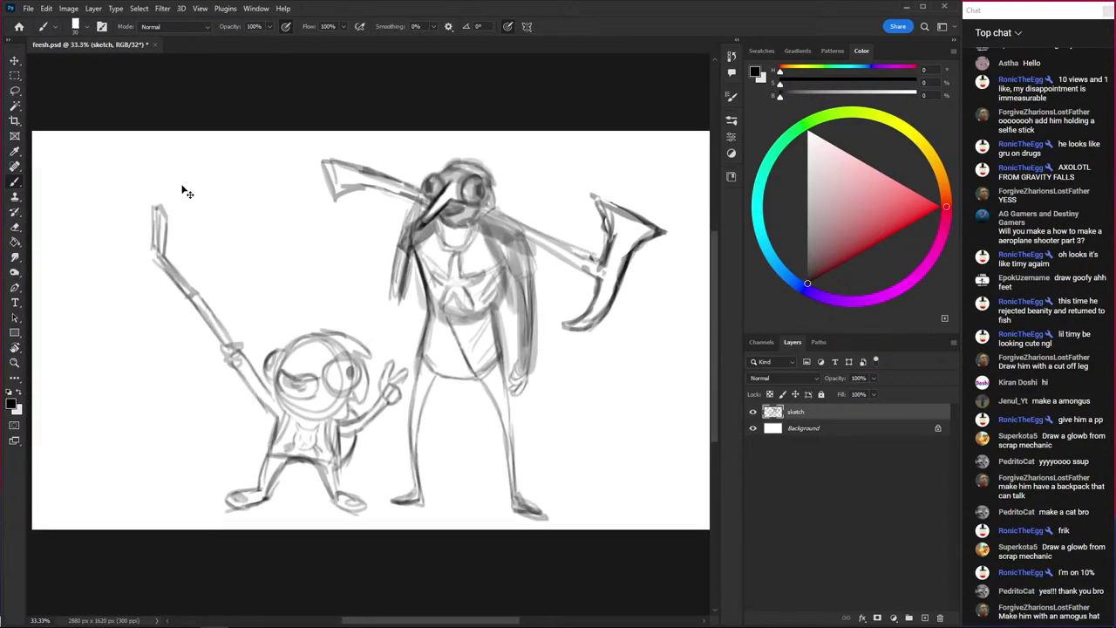
key(ctrl+plus)
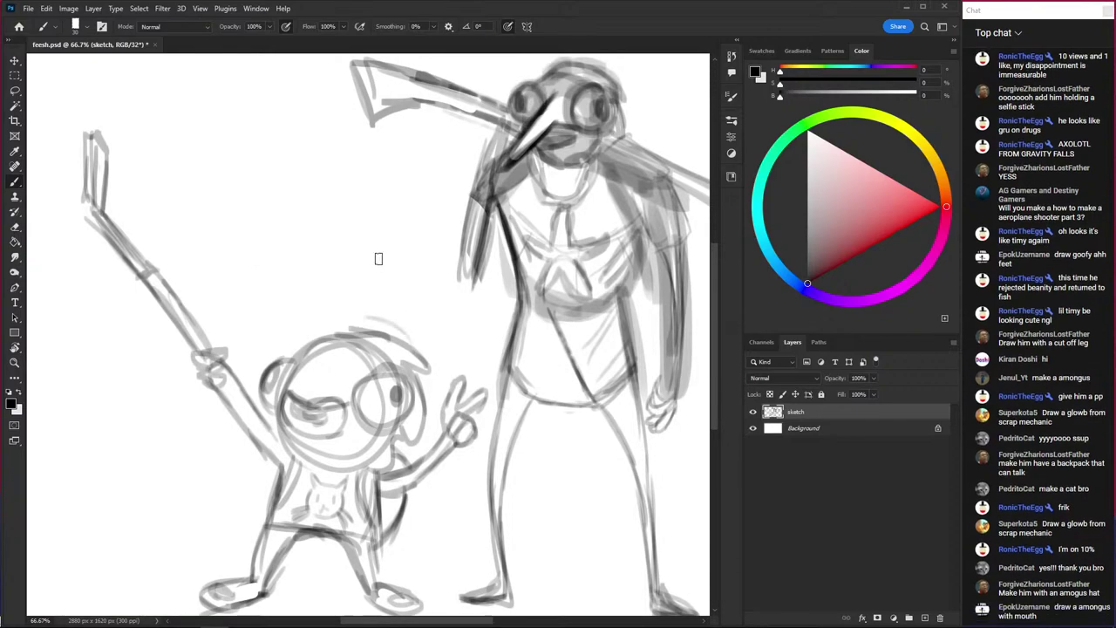
mouse_move(408, 340)
mouse_down()
mouse_move(314, 315)
mouse_move(304, 347)
mouse_up()
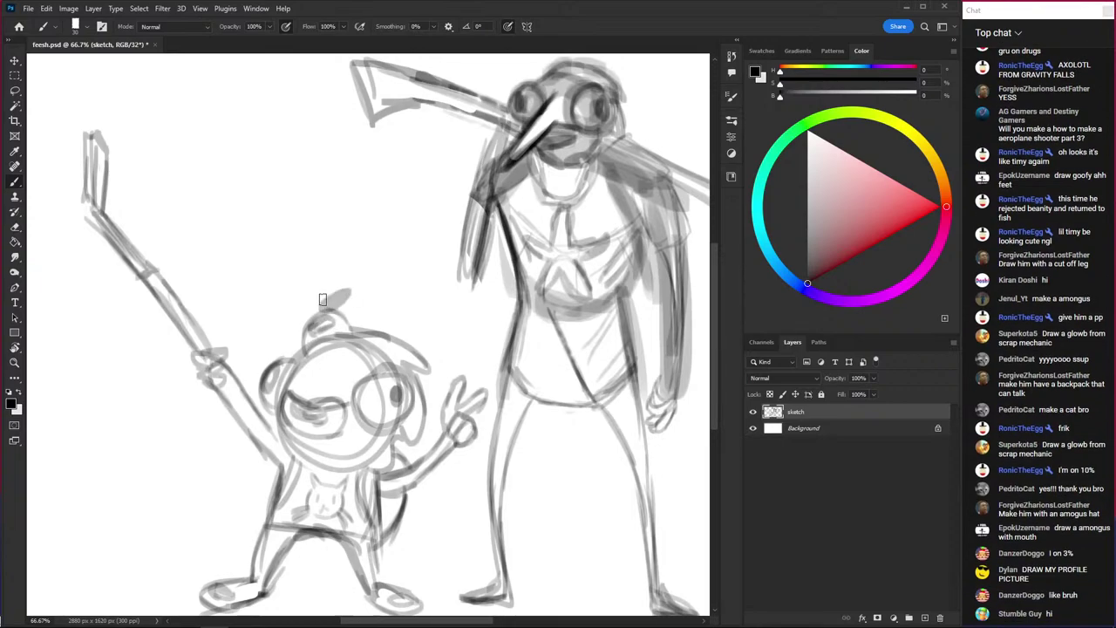
drag(319, 309, 347, 302)
- Zoom back out to reframe the whole sketch, ending at 50%
key(ctrl+minus)
key(ctrl+minus)
key(ctrl+plus)
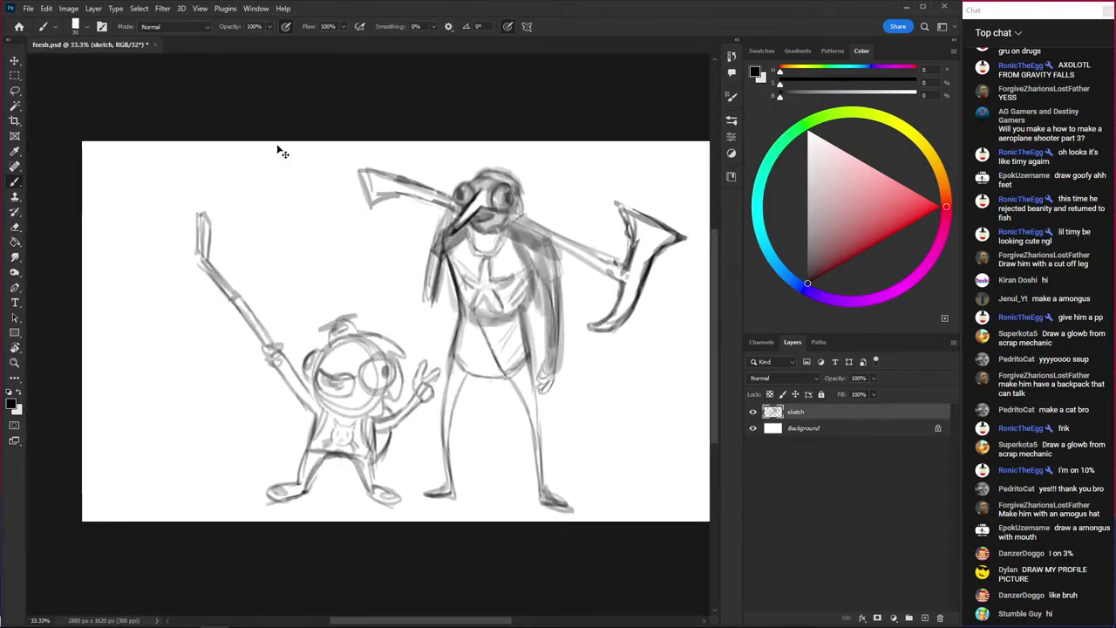
key(ctrl+minus)
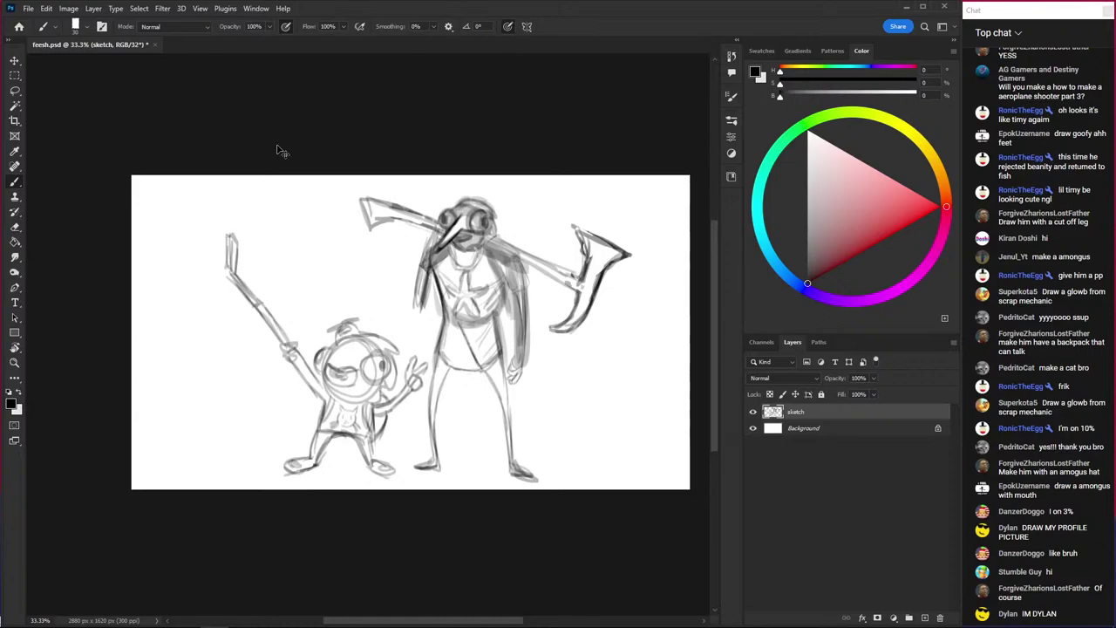
key(ctrl+plus)
key(ctrl+minus)
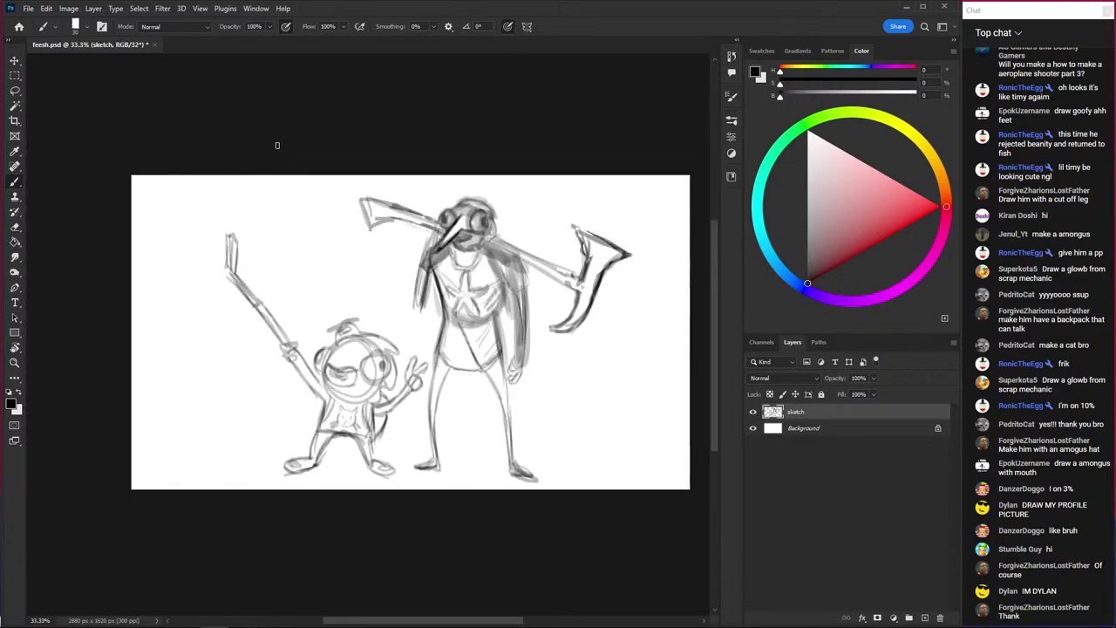
drag(286, 328, 223, 259)
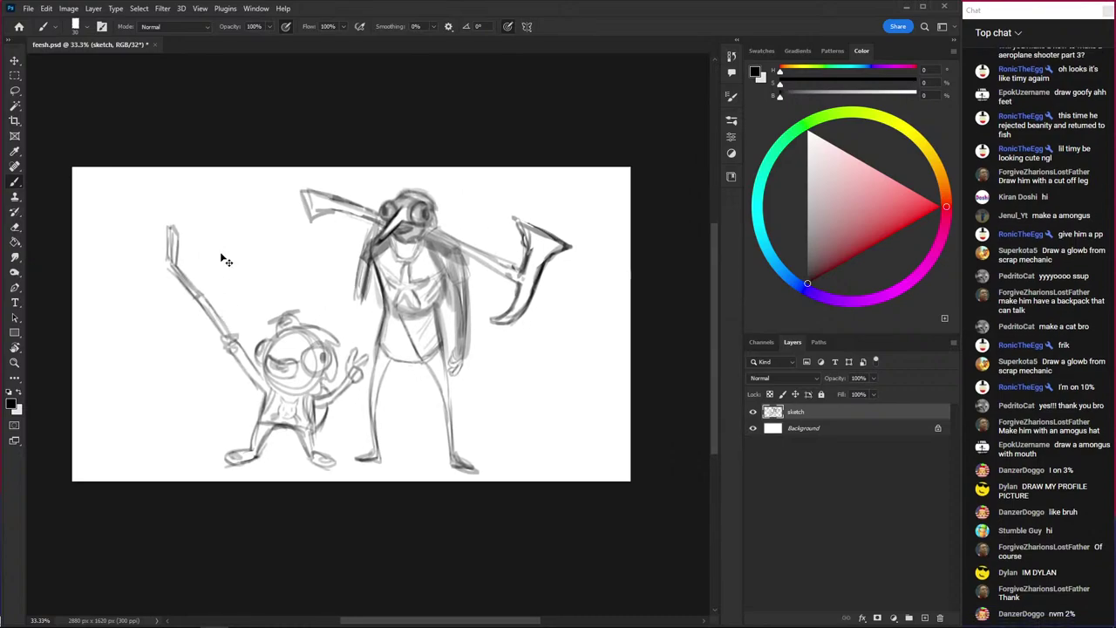
key(ctrl+plus)
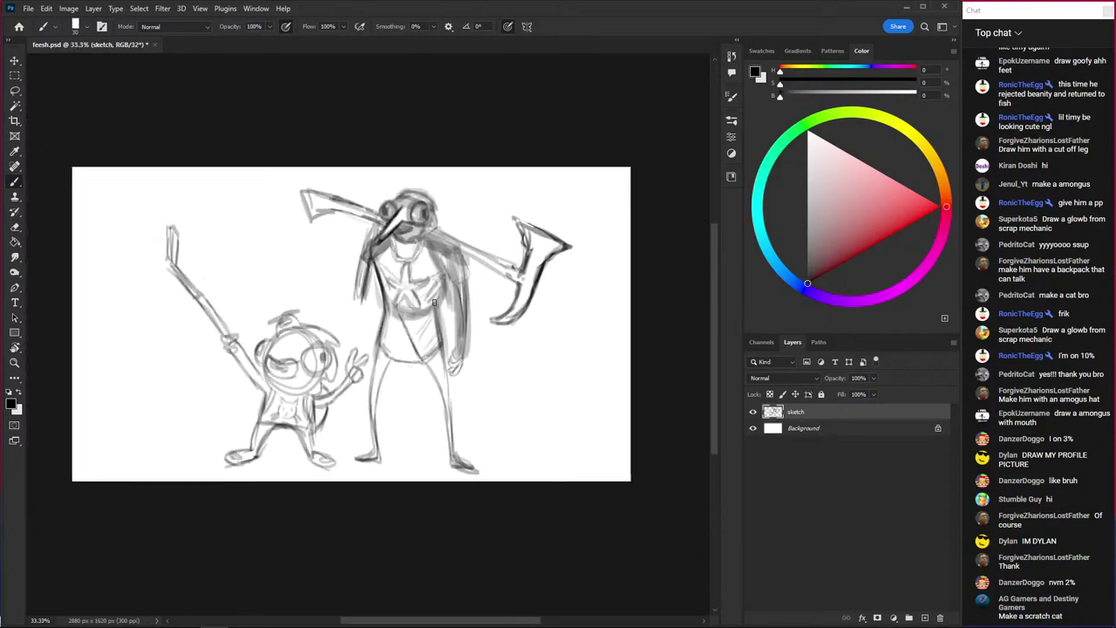
key(ctrl+plus)
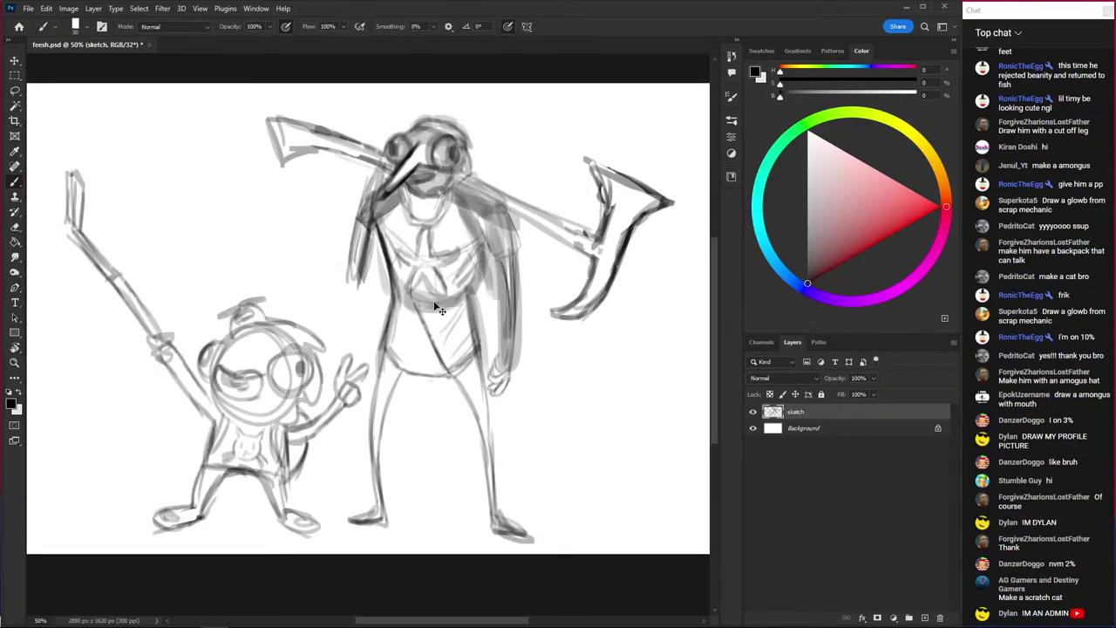
- Zoom in close and sketch a small second hand below the peace-sign hand
key(ctrl+plus)
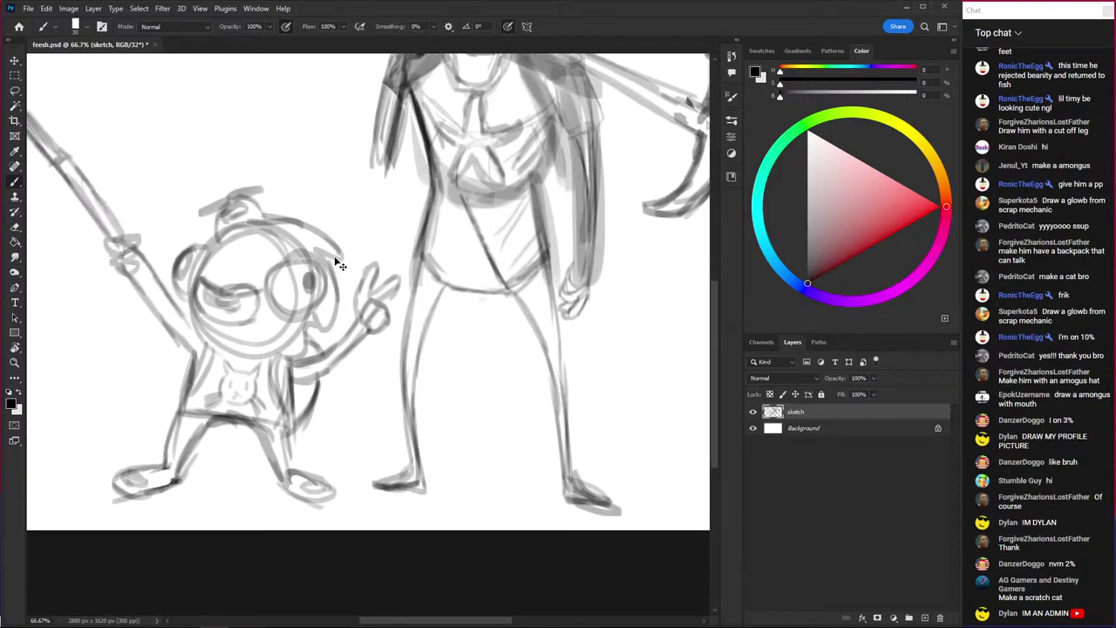
key(ctrl+plus)
drag(354, 318, 347, 354)
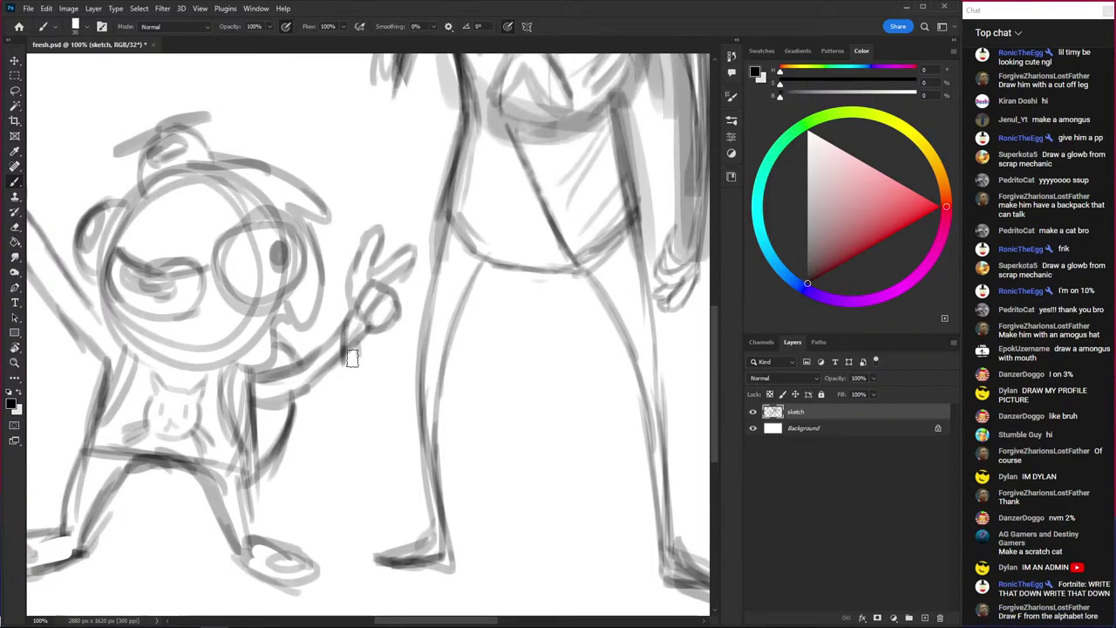
mouse_move(361, 359)
mouse_down()
mouse_move(367, 347)
mouse_move(344, 375)
mouse_move(320, 380)
mouse_move(352, 392)
mouse_move(366, 369)
mouse_move(376, 386)
mouse_move(356, 400)
mouse_move(340, 394)
mouse_move(380, 381)
mouse_move(393, 389)
mouse_move(336, 414)
mouse_move(363, 373)
mouse_move(361, 354)
mouse_move(352, 389)
mouse_move(380, 377)
mouse_up()
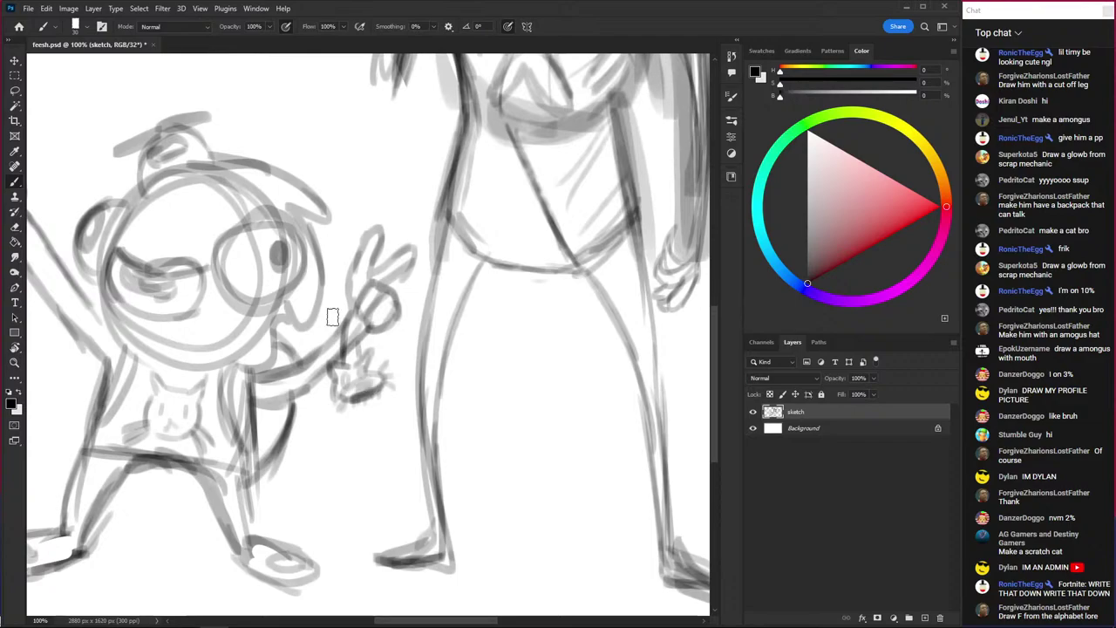
key(ctrl+minus)
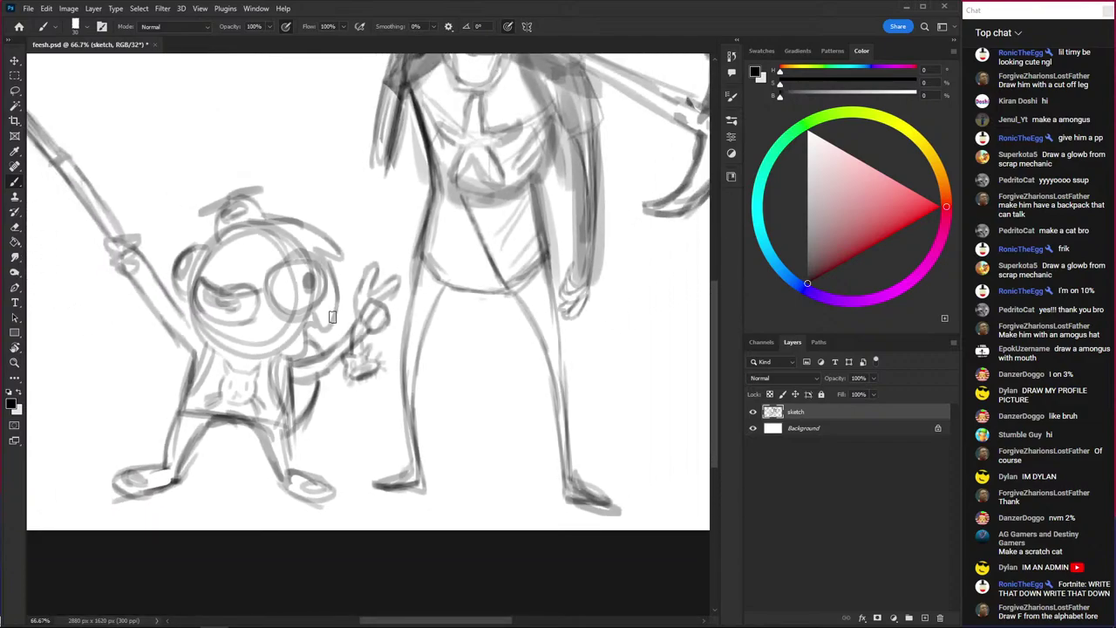
scroll(332, 317, down, 1)
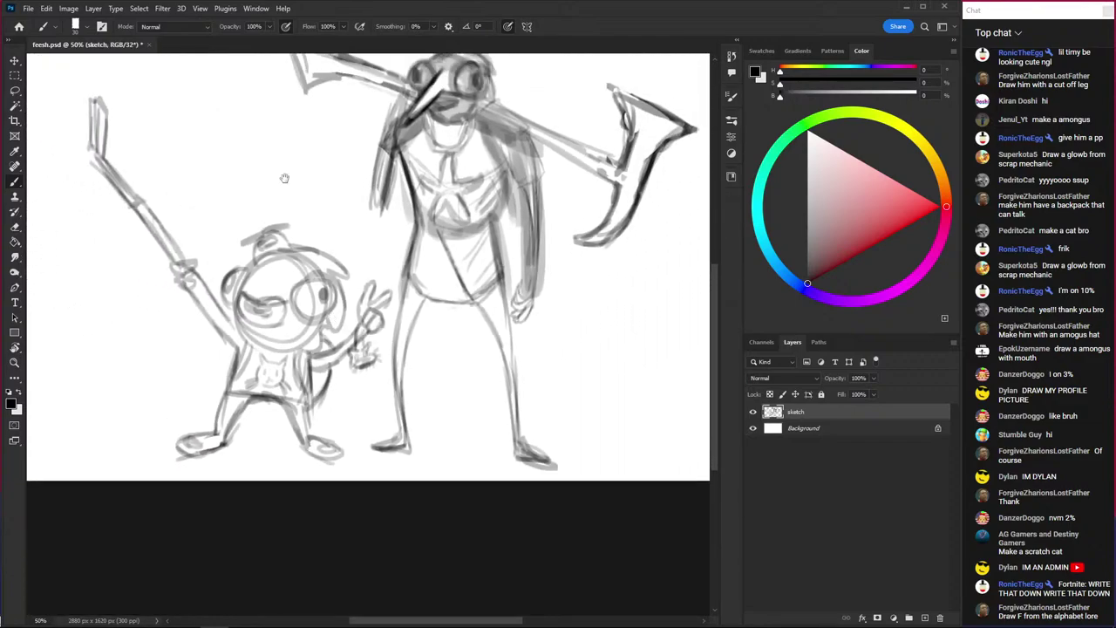
- Pan to the kid's raised phone and draw rings around it
drag(163, 143, 315, 253)
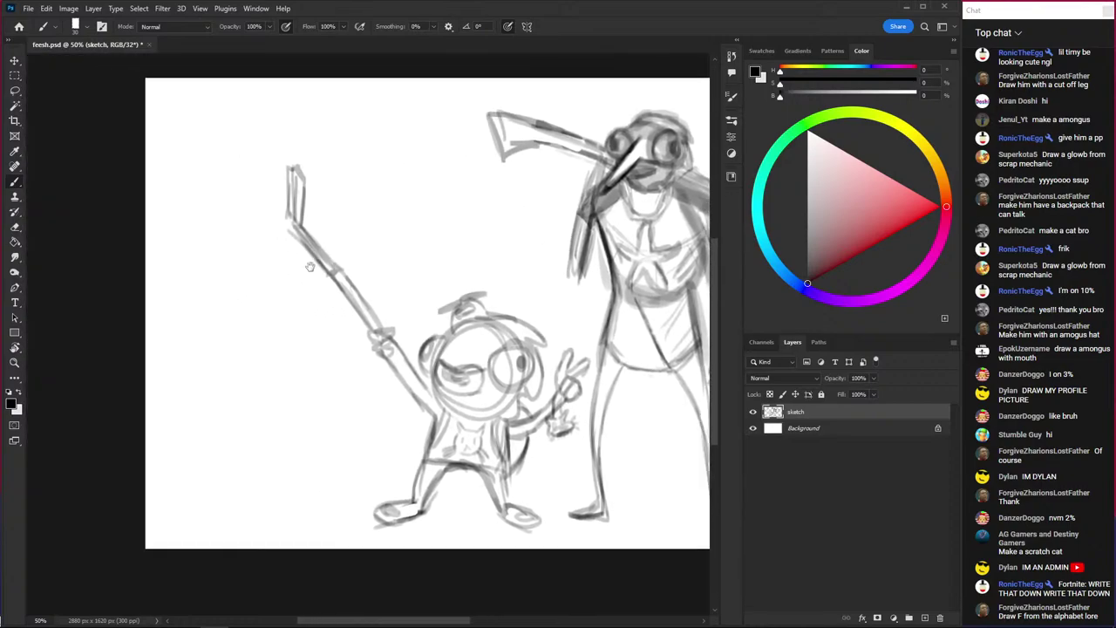
scroll(315, 253, down, 1)
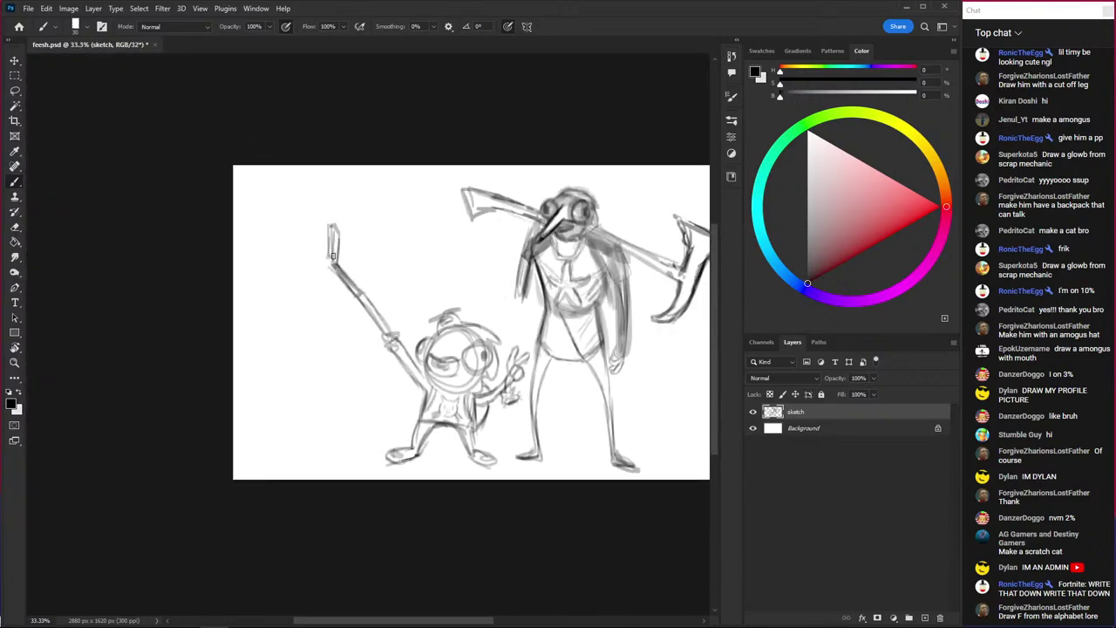
drag(321, 162, 313, 220)
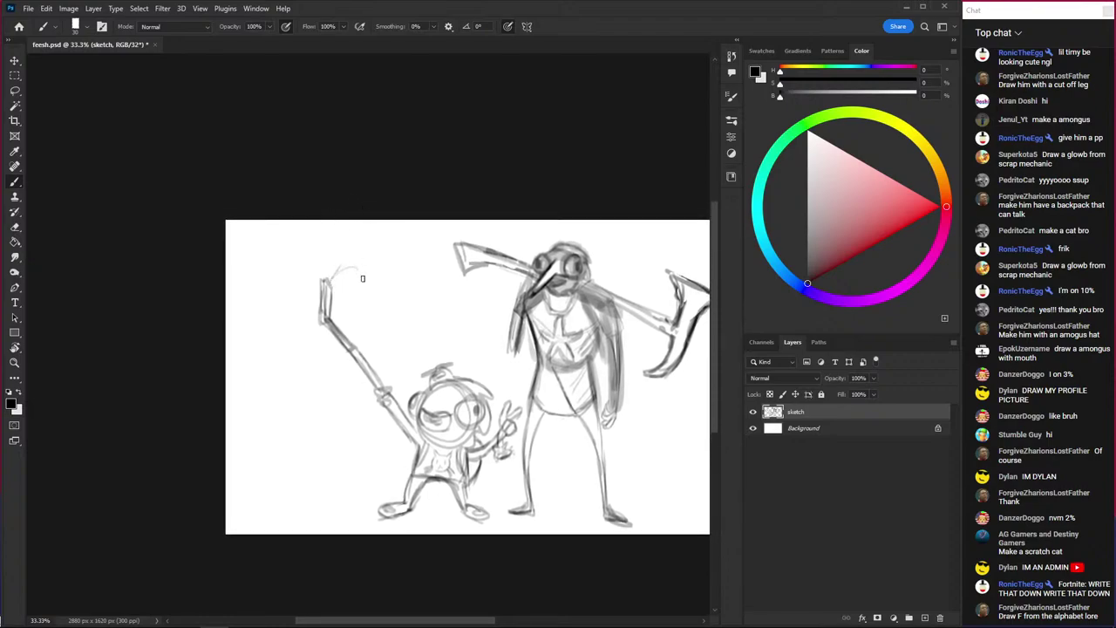
mouse_move(363, 278)
mouse_down()
mouse_move(343, 307)
mouse_move(358, 258)
mouse_up()
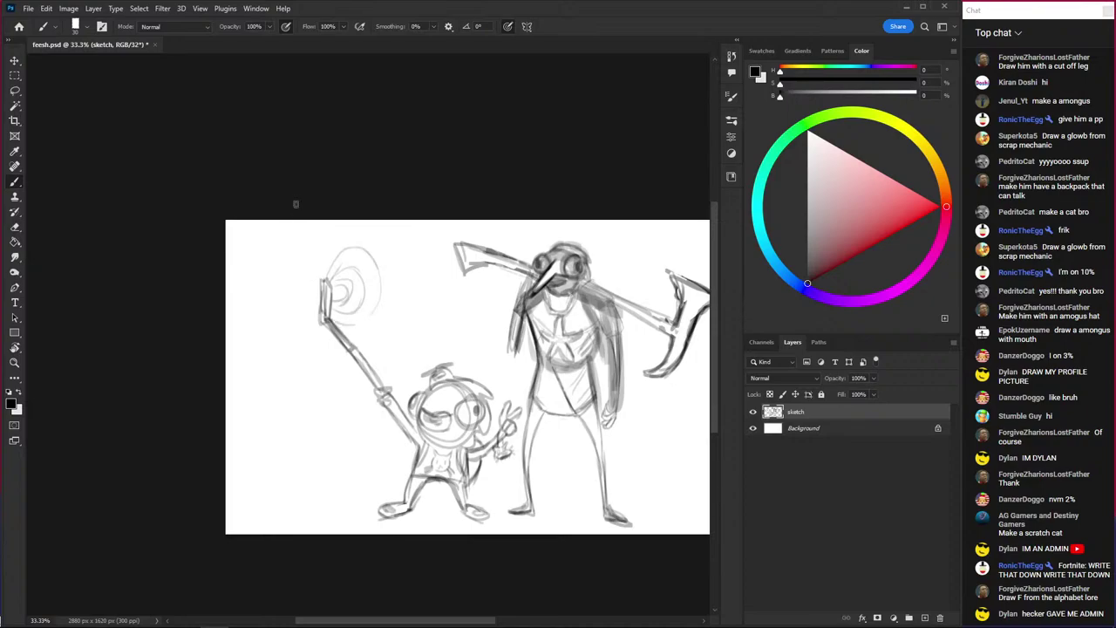
- Zoom in and out to inspect the rings around the phone
scroll(331, 193, down, 3)
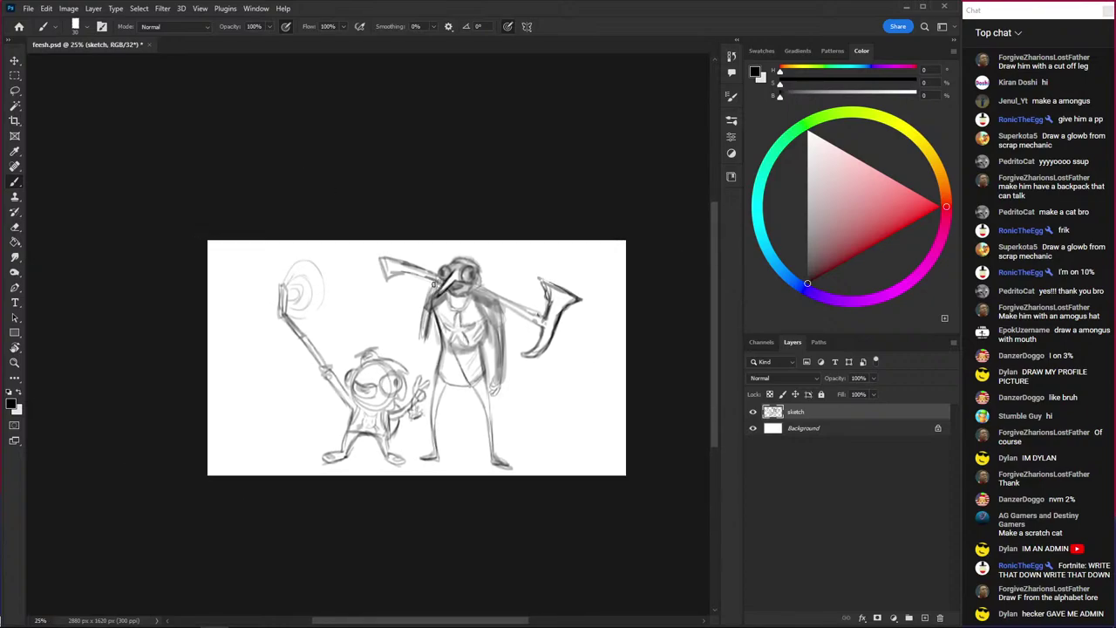
scroll(335, 446, up, 1)
scroll(335, 443, up, 1)
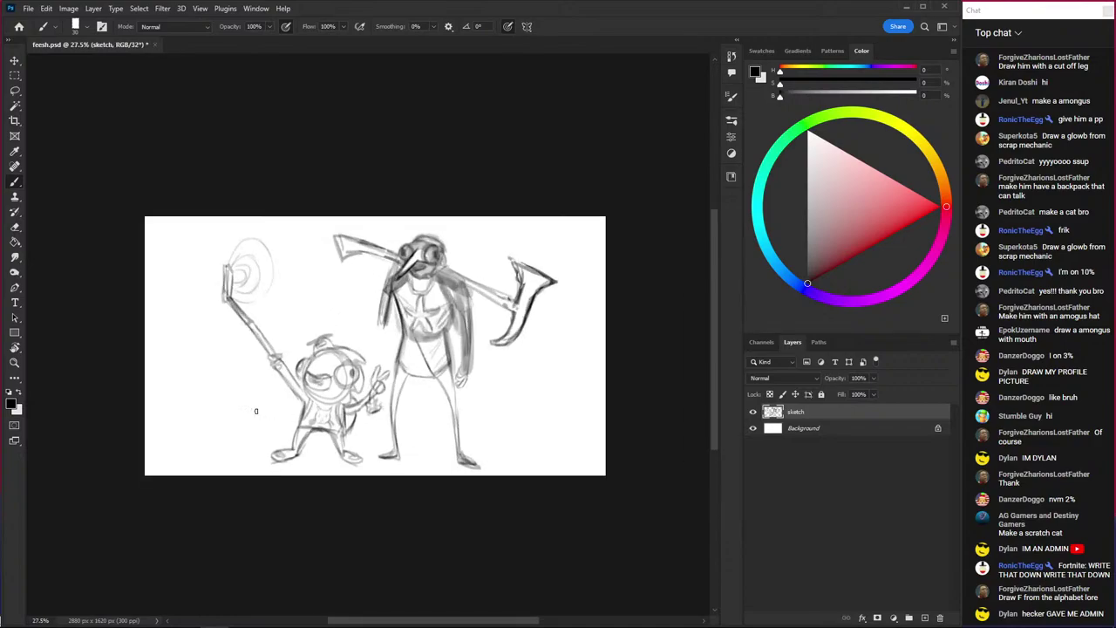
scroll(334, 434, up, 2)
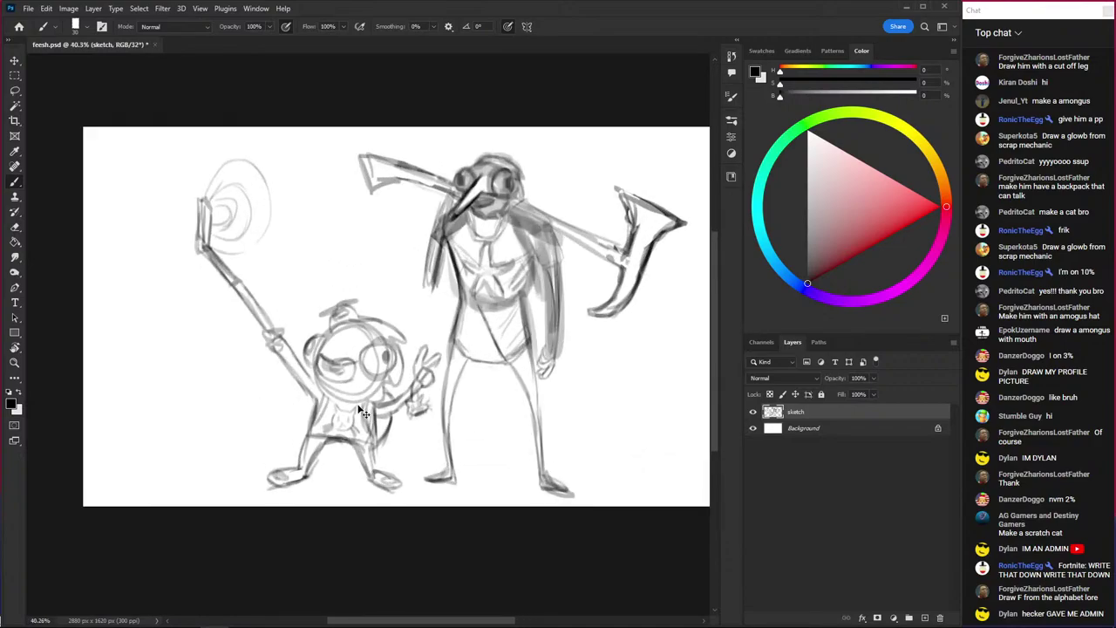
scroll(360, 412, up, 1)
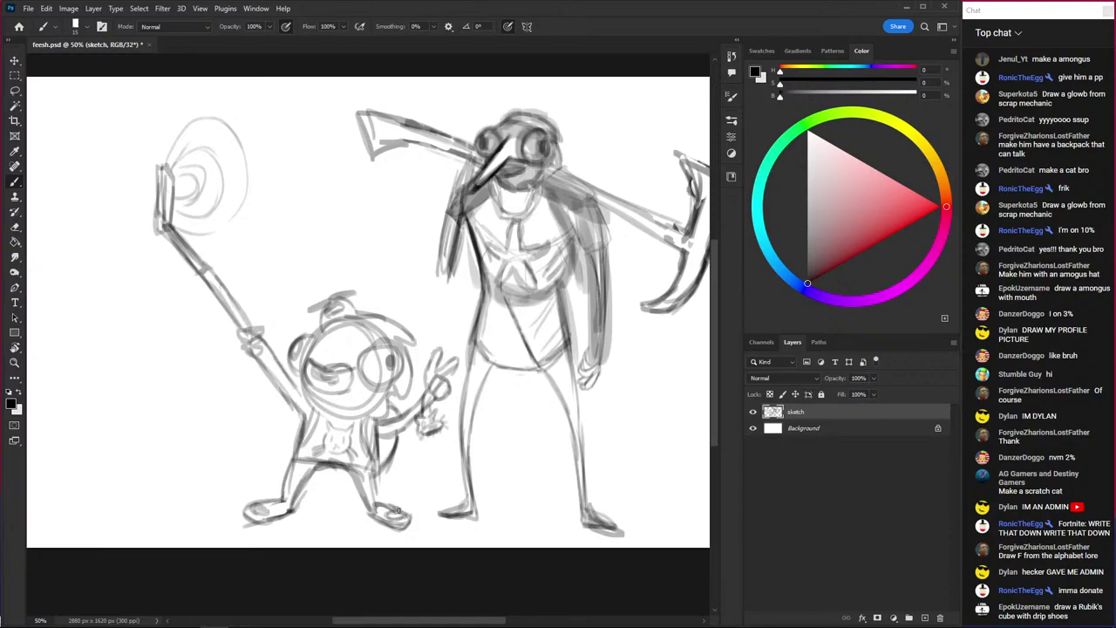
scroll(257, 479, down, 1)
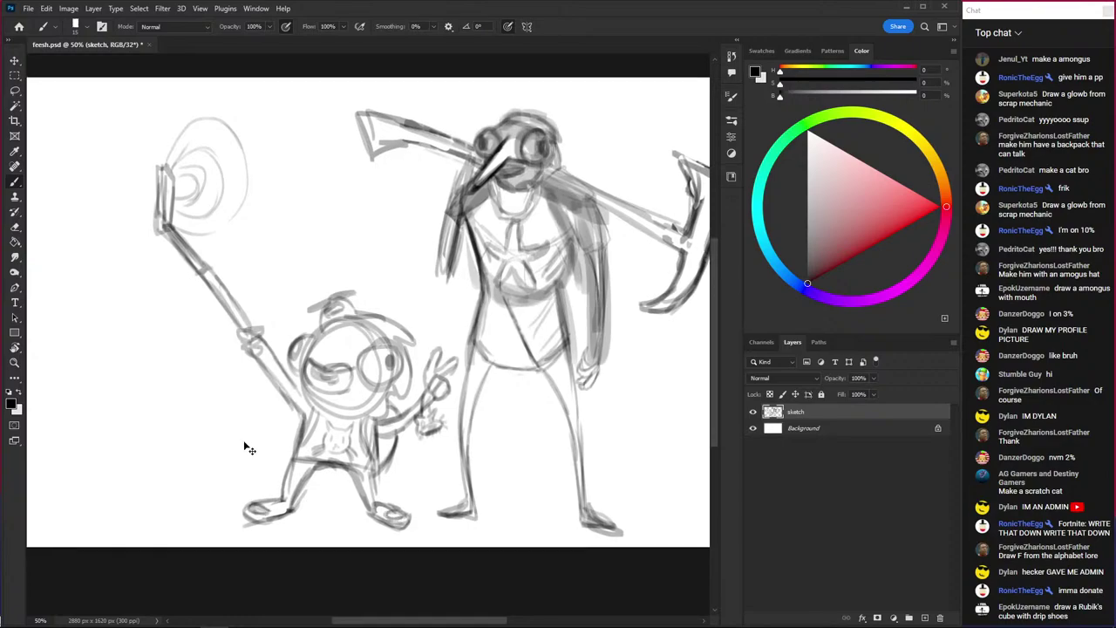
scroll(252, 436, down, 2)
scroll(254, 426, up, 1)
scroll(247, 418, down, 1)
scroll(244, 409, up, 1)
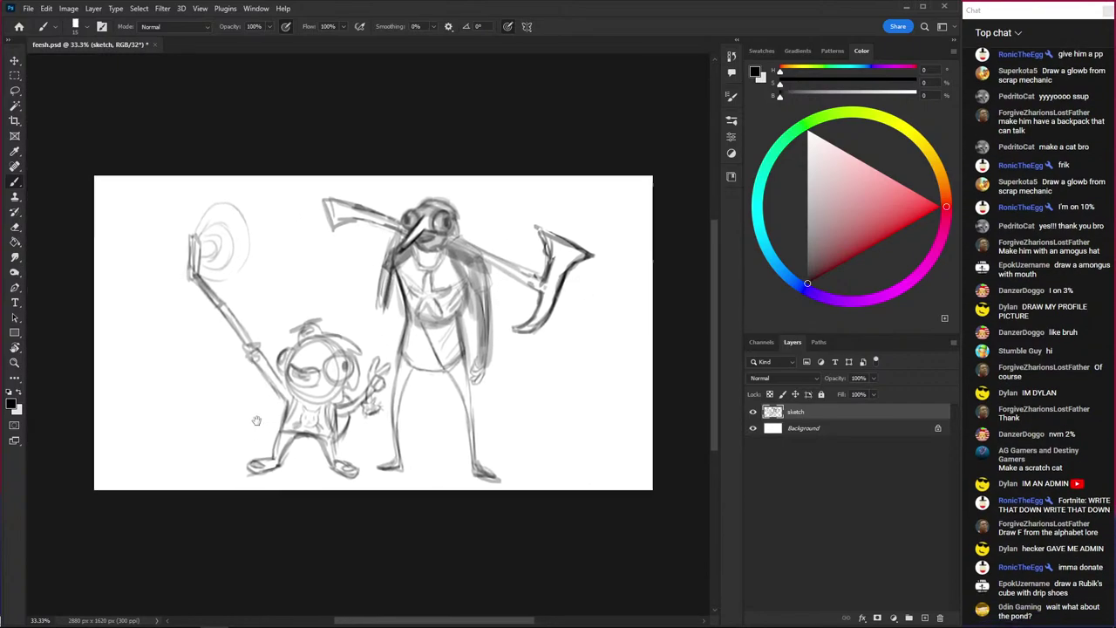
scroll(249, 428, down, 1)
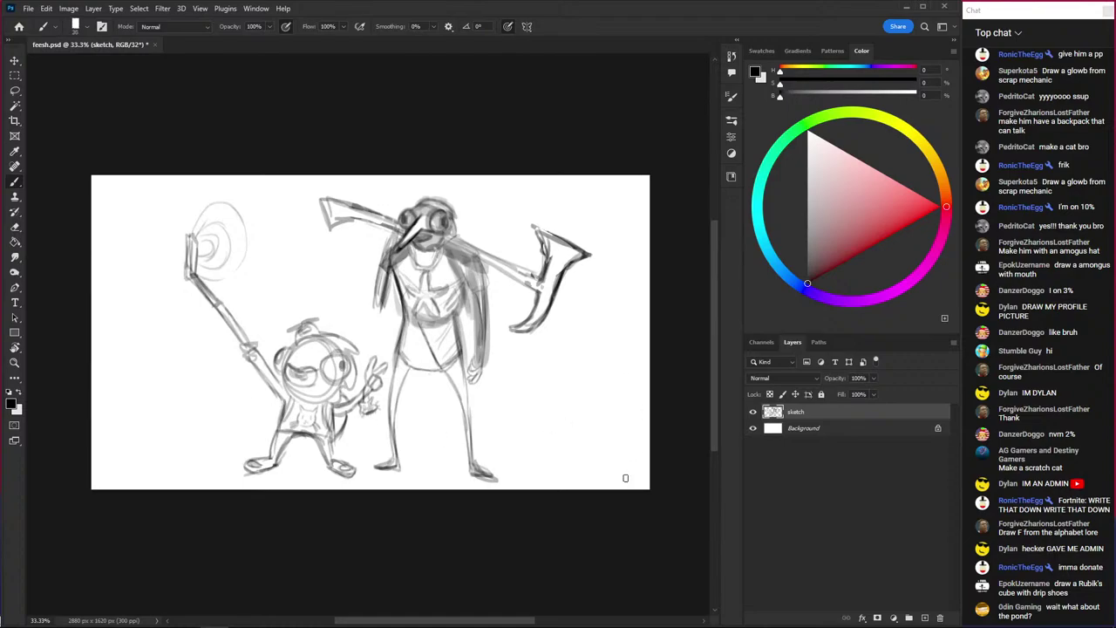
- Draw and darken the curving pond edge across the lower left
mouse_move(649, 453)
mouse_down()
mouse_move(478, 410)
mouse_move(499, 427)
mouse_move(645, 426)
mouse_up()
key(ctrl+z)
key(ctrl+z)
key(ctrl+z)
drag(83, 415, 237, 499)
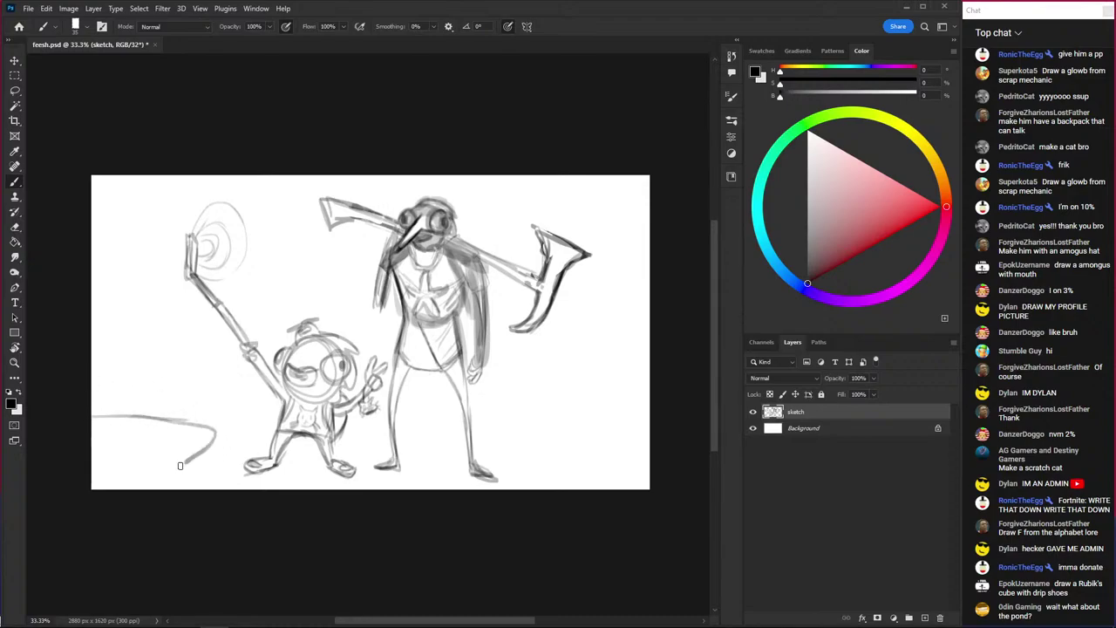
drag(179, 476, 83, 392)
- Add reed stalks and hatching along the pond edge, undoing a stray horizon stroke
drag(202, 379, 194, 422)
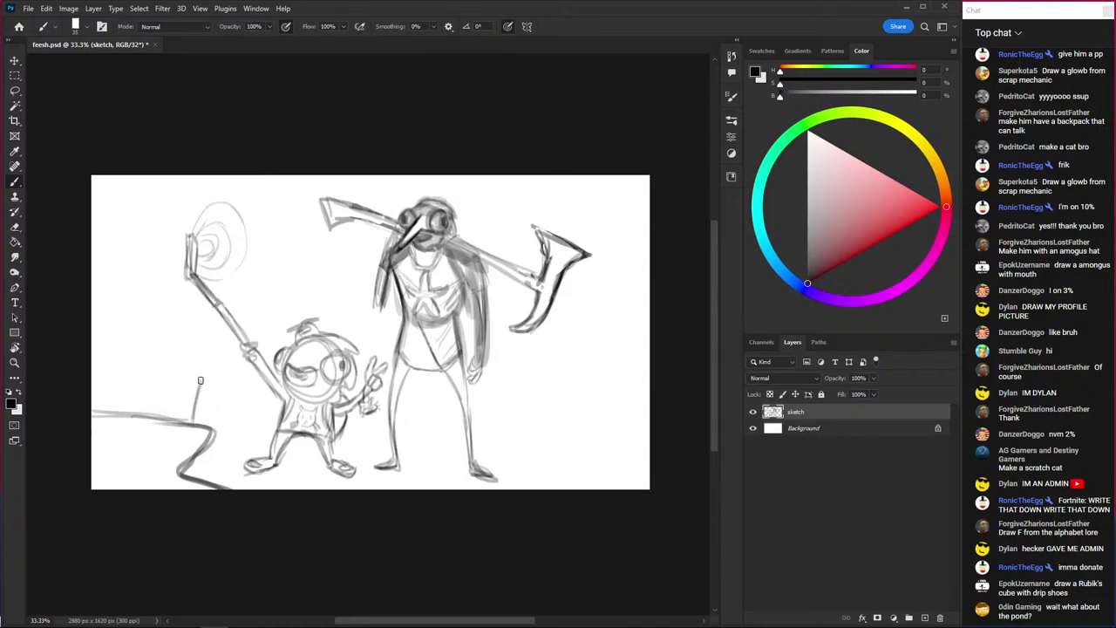
drag(201, 382, 211, 353)
drag(210, 391, 212, 431)
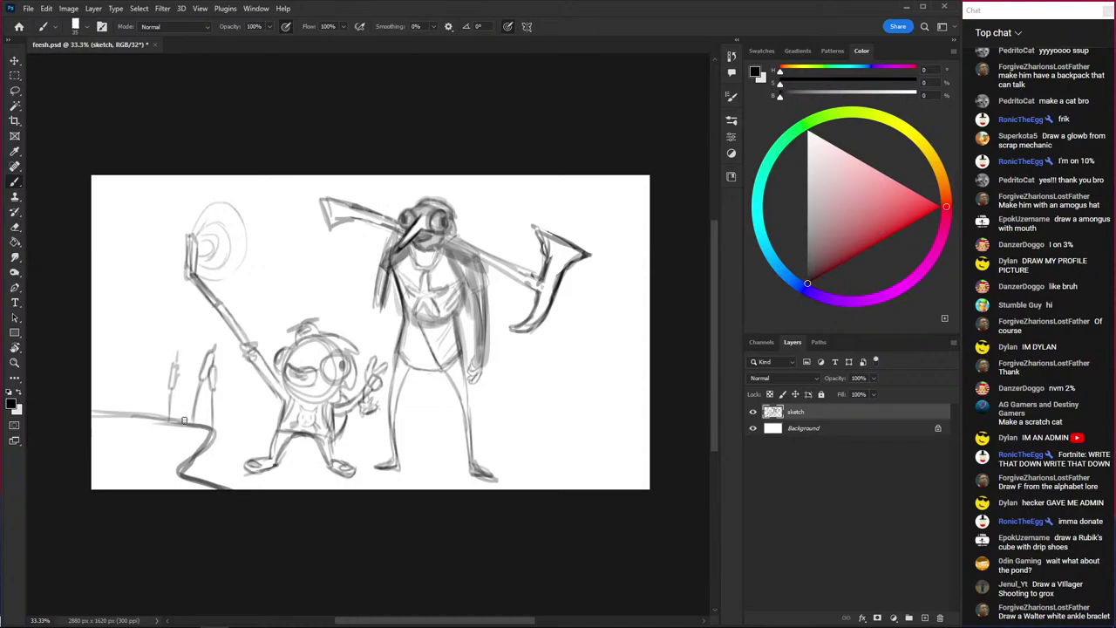
mouse_move(199, 416)
mouse_down()
mouse_move(209, 399)
mouse_move(207, 461)
mouse_up()
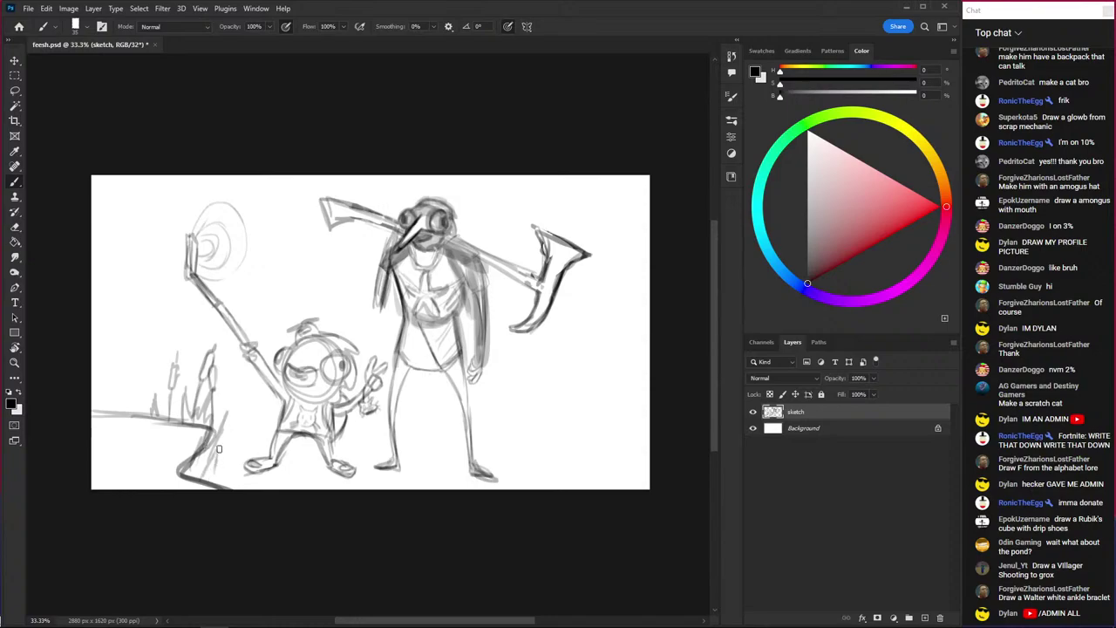
drag(219, 450, 206, 475)
mouse_move(93, 388)
mouse_down()
mouse_move(261, 383)
mouse_move(100, 377)
mouse_up()
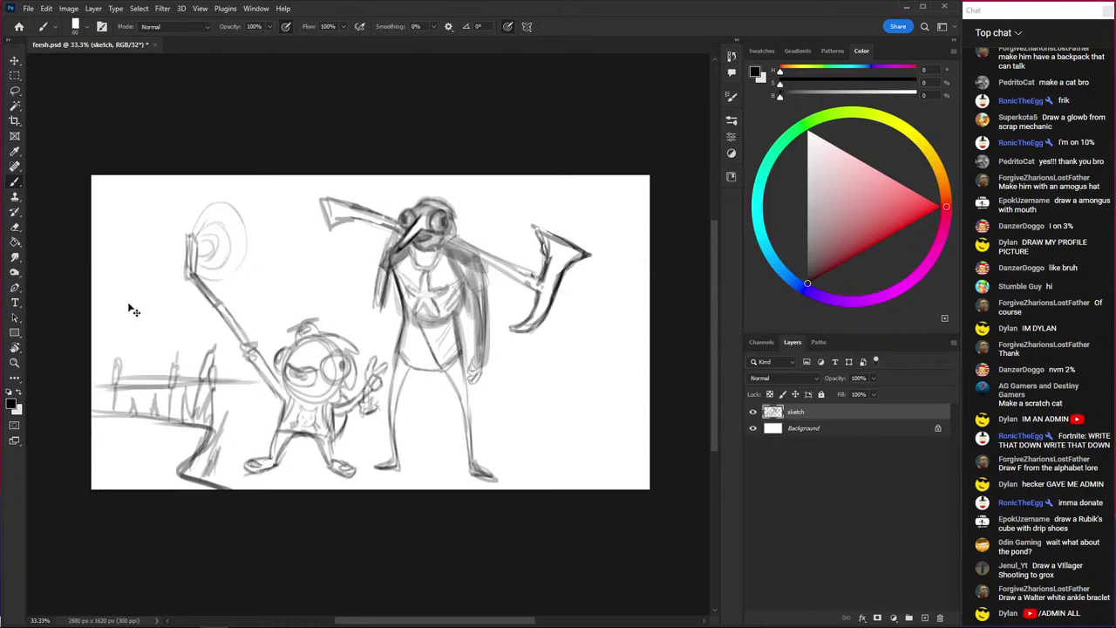
key(ctrl+z)
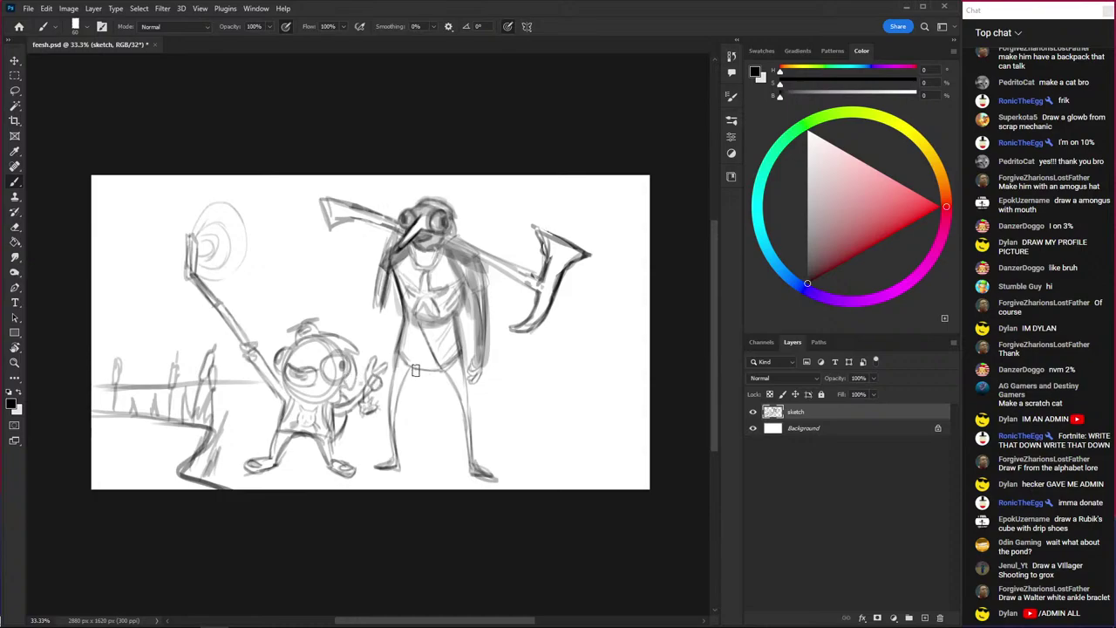
- Extend the ground line beside the tall character's legs
drag(403, 381, 678, 386)
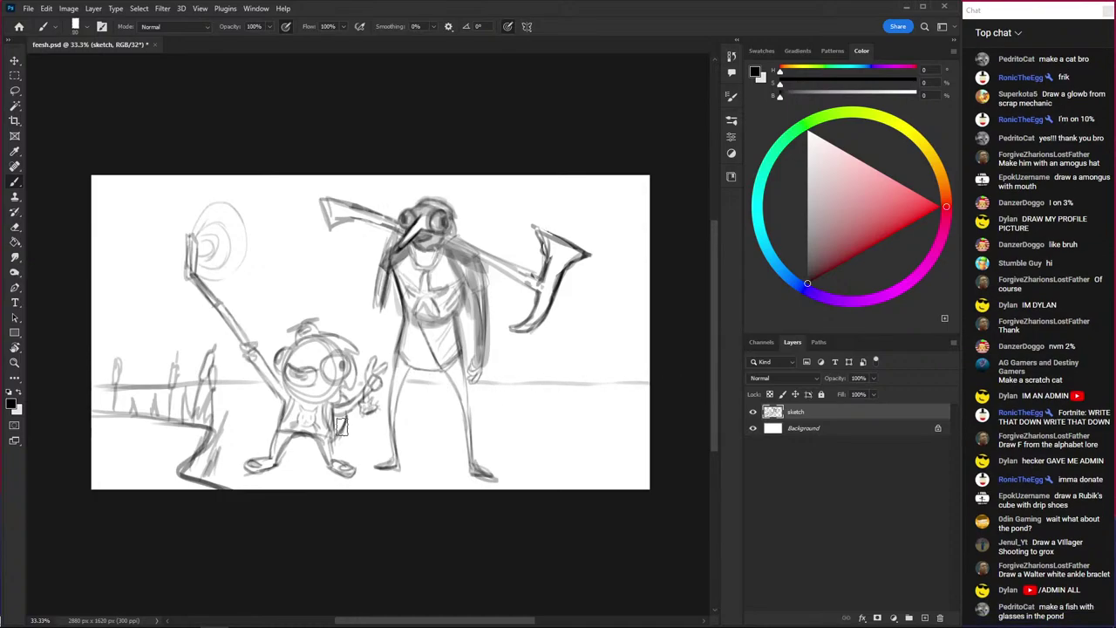
scroll(171, 380, up, 2)
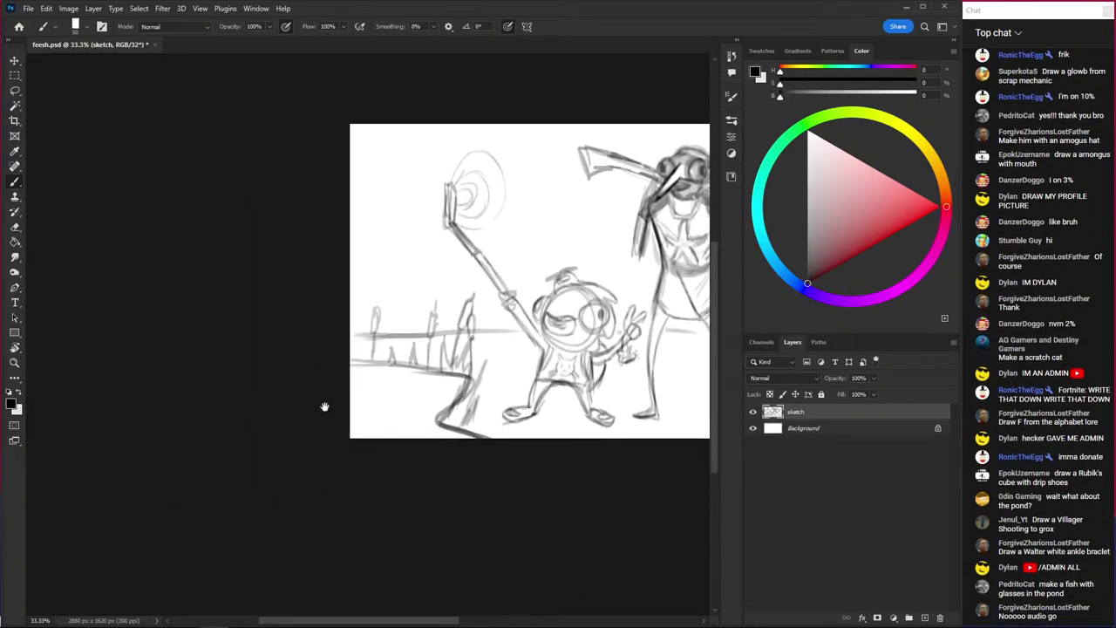
mouse_move(324, 407)
mouse_down()
mouse_move(317, 433)
mouse_move(281, 357)
mouse_up()
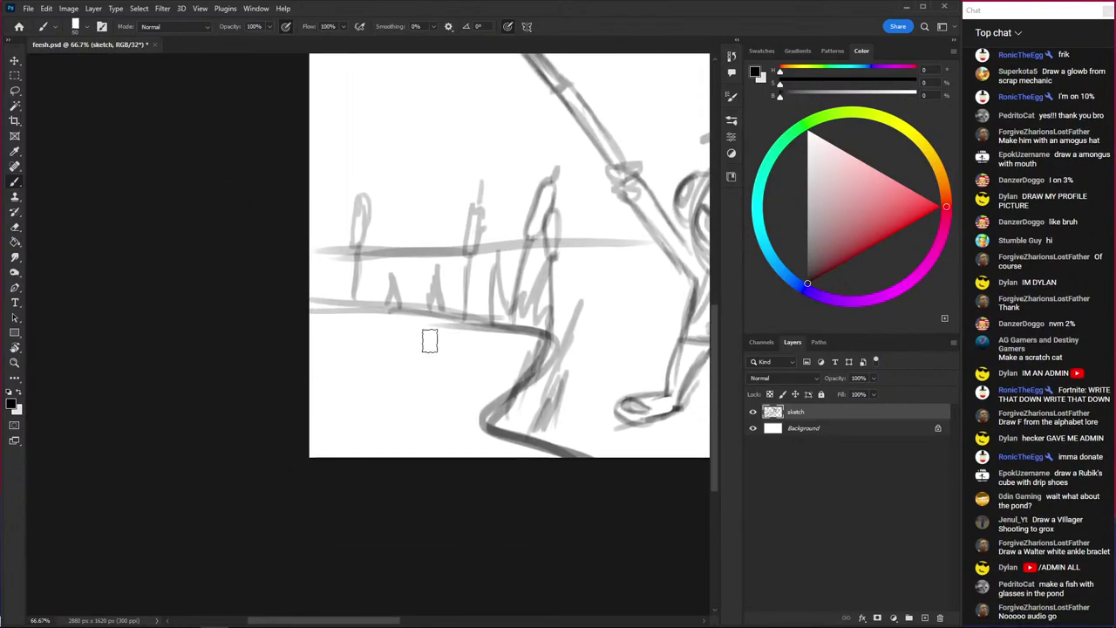
- Draw a waterline and the fish's dome-shaped head peeking out of the pond
mouse_move(413, 322)
mouse_down()
mouse_move(364, 396)
mouse_move(410, 346)
mouse_move(338, 397)
mouse_up()
key(ctrl+z)
key(ctrl+z)
key(ctrl+z)
mouse_move(427, 384)
mouse_down()
mouse_move(336, 395)
mouse_move(386, 336)
mouse_up()
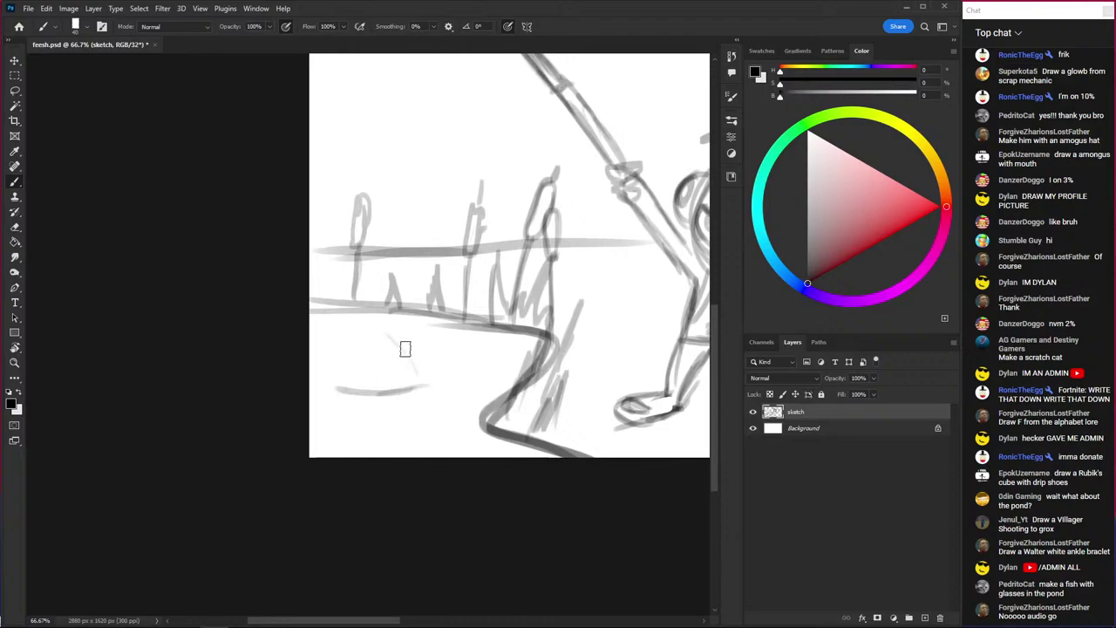
mouse_move(418, 388)
mouse_down()
mouse_move(384, 332)
mouse_move(332, 375)
mouse_up()
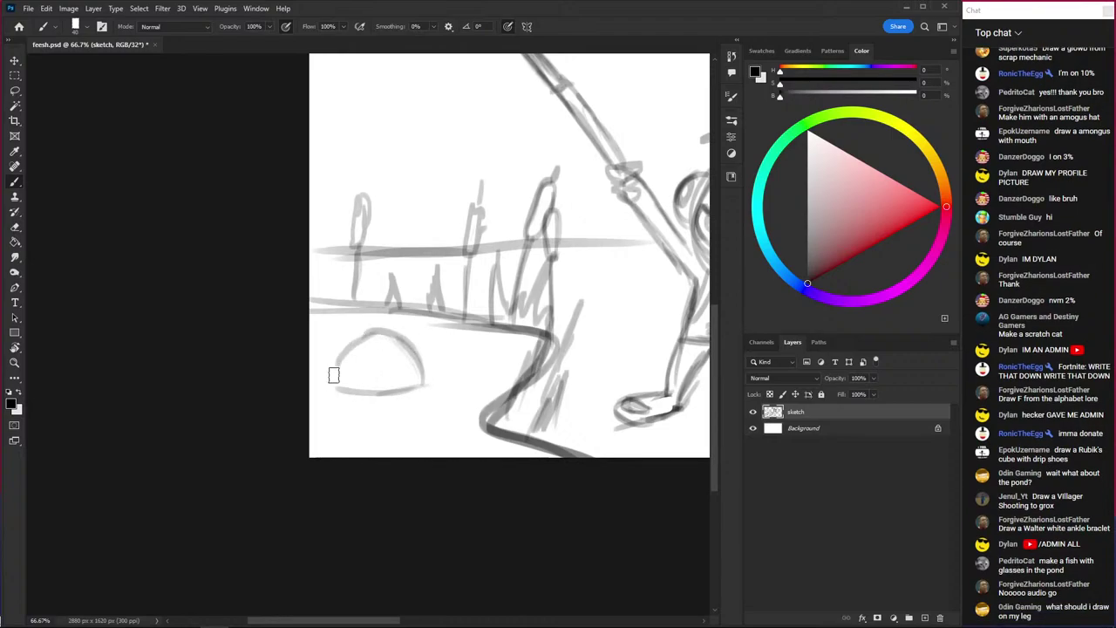
mouse_move(362, 332)
mouse_down()
mouse_move(337, 386)
mouse_move(352, 332)
mouse_move(320, 389)
mouse_up()
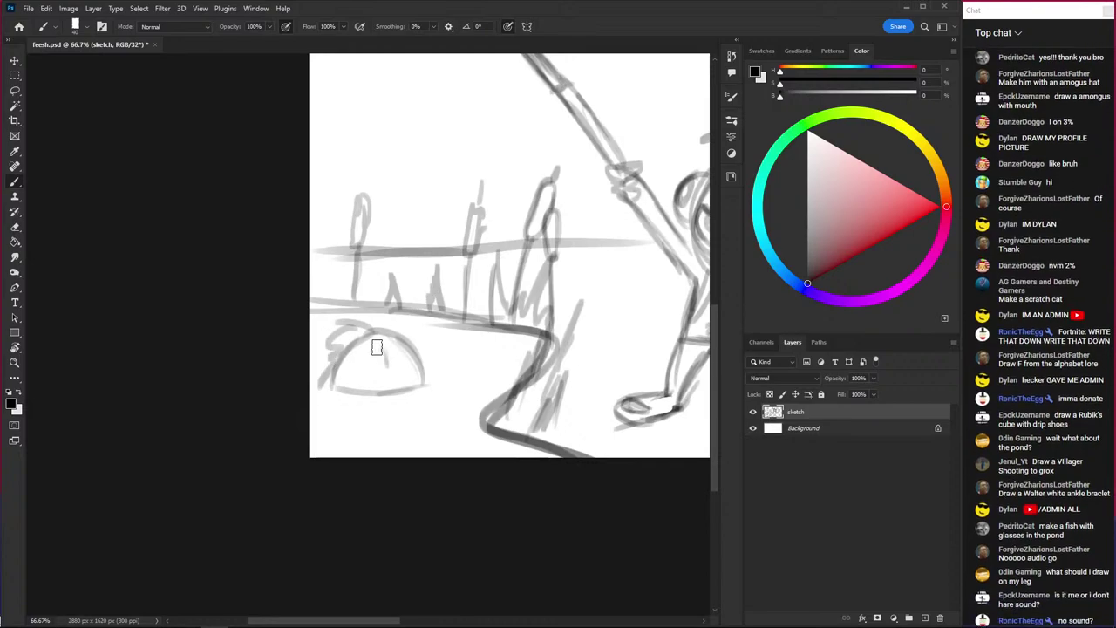
mouse_move(376, 349)
mouse_down()
mouse_move(405, 338)
mouse_move(408, 354)
mouse_move(392, 361)
mouse_move(410, 336)
mouse_move(419, 357)
mouse_move(438, 345)
mouse_move(422, 368)
mouse_move(365, 360)
mouse_move(396, 375)
mouse_move(382, 354)
mouse_move(368, 360)
mouse_move(416, 348)
mouse_move(403, 388)
mouse_move(431, 380)
mouse_move(402, 394)
mouse_up()
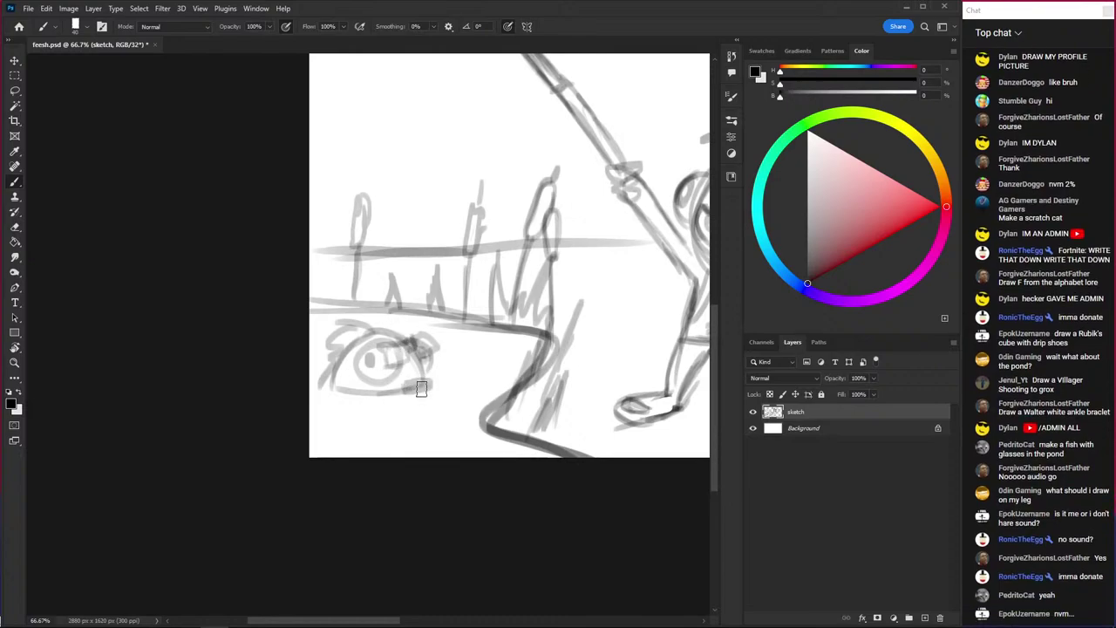
scroll(340, 316, down, 2)
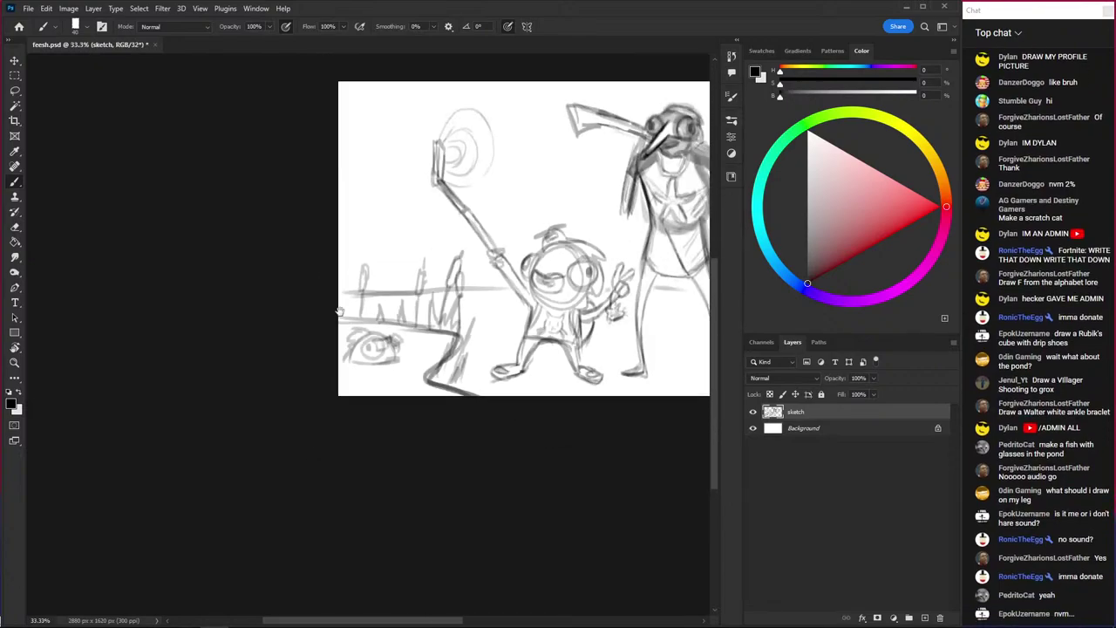
drag(340, 287, 274, 239)
key(l)
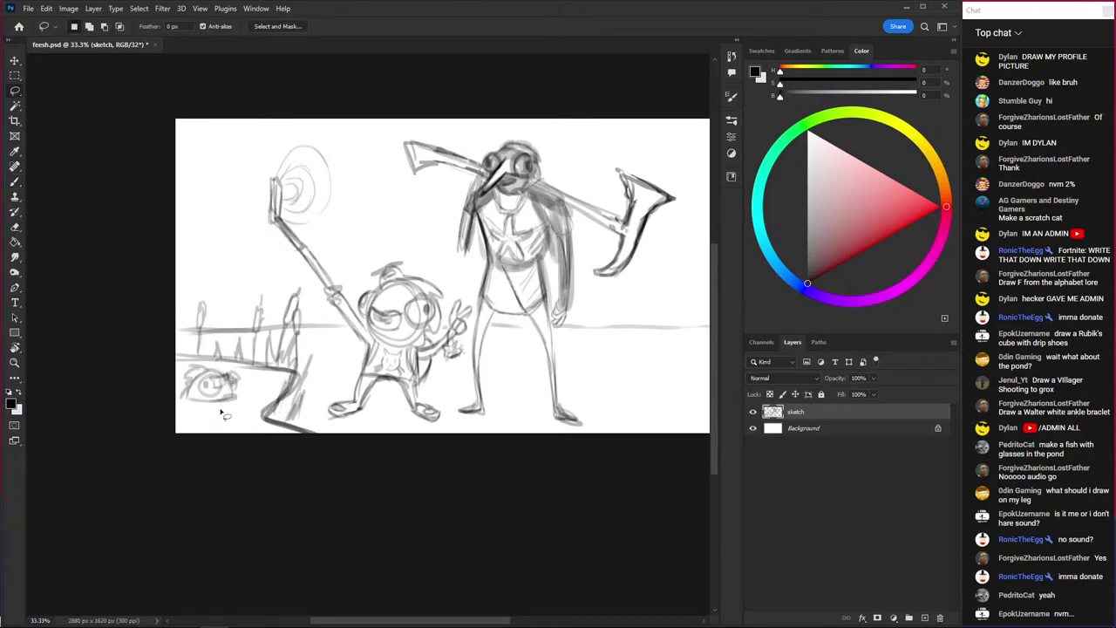
- Lasso the fish sketch, nudge it down, and enlarge it up and right
drag(223, 415, 189, 448)
key(ctrl+t)
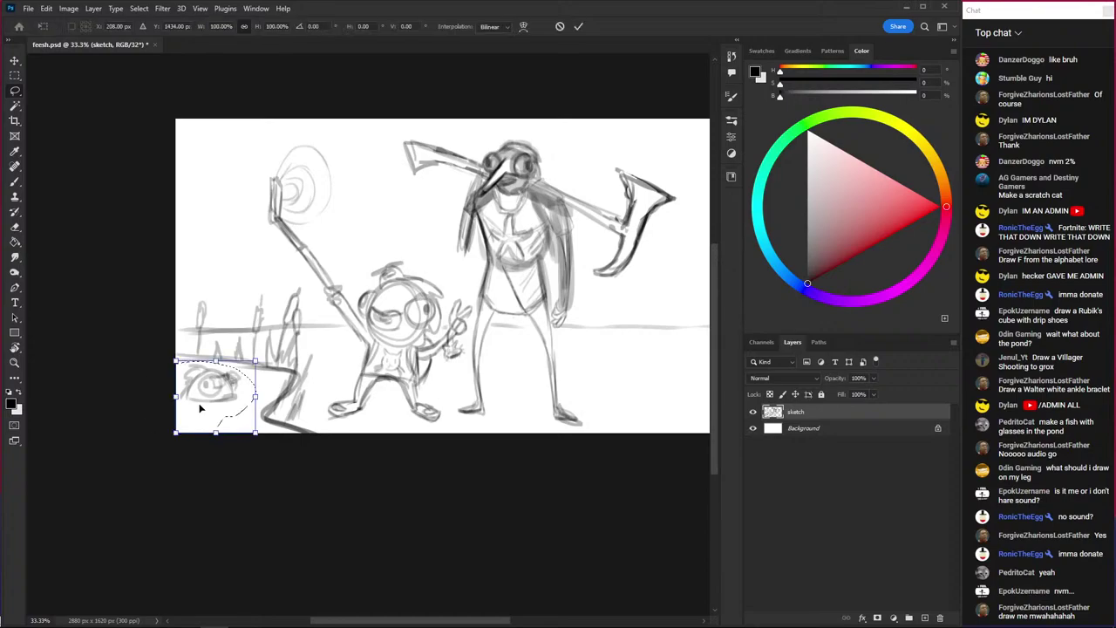
drag(200, 408, 199, 419)
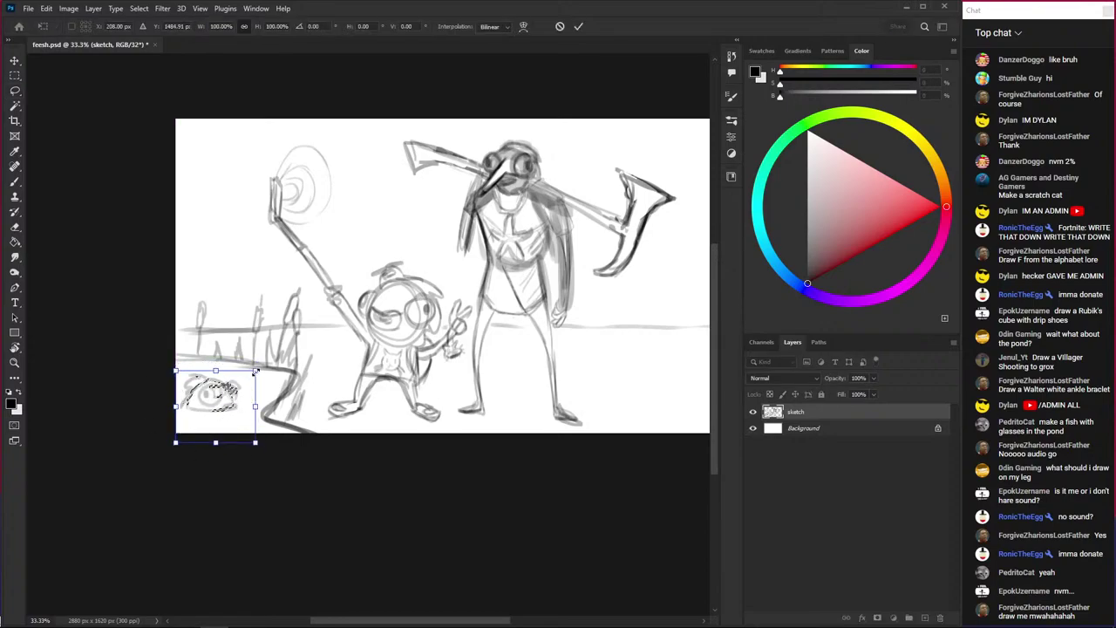
drag(255, 371, 289, 358)
key(Return)
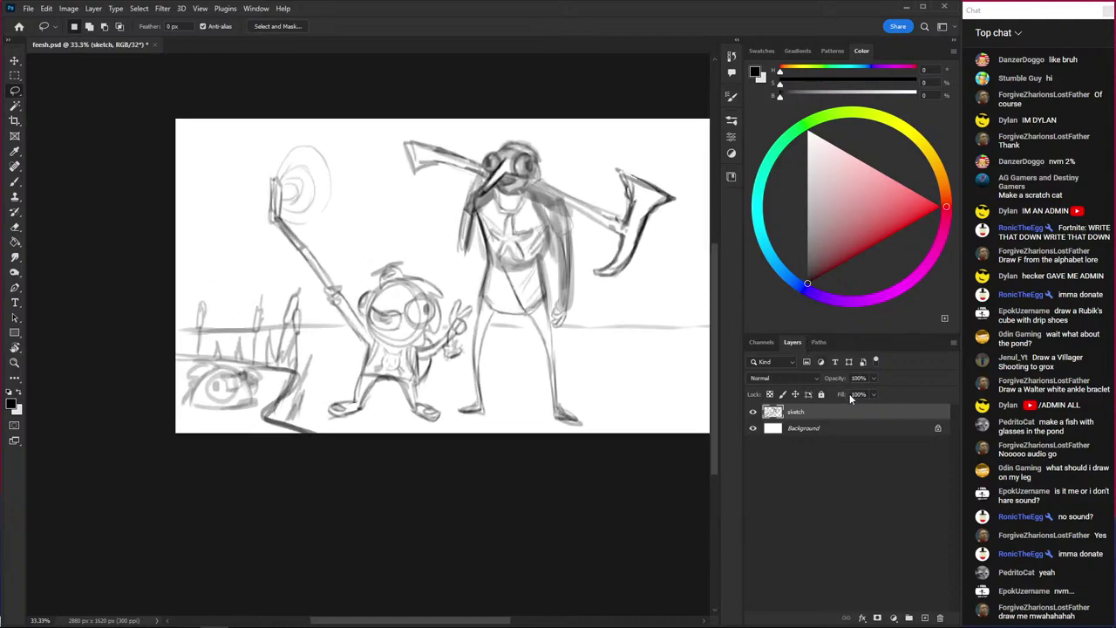
- Shift the whole sketch layer to the right with the Move tool
scroll(622, 457, down, 2)
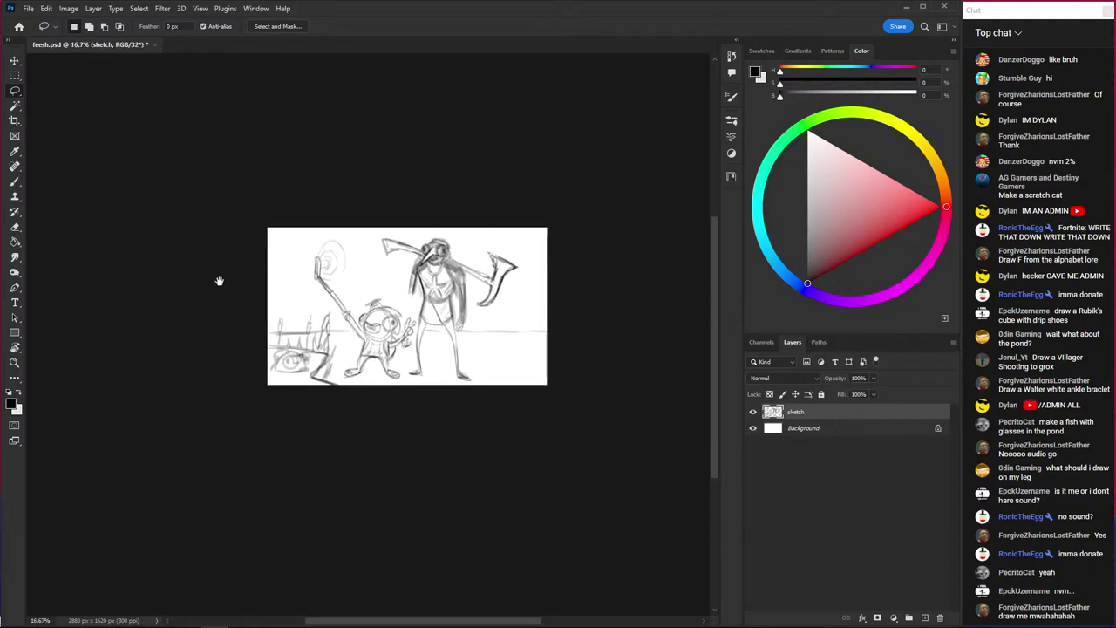
key(v)
drag(324, 377, 345, 375)
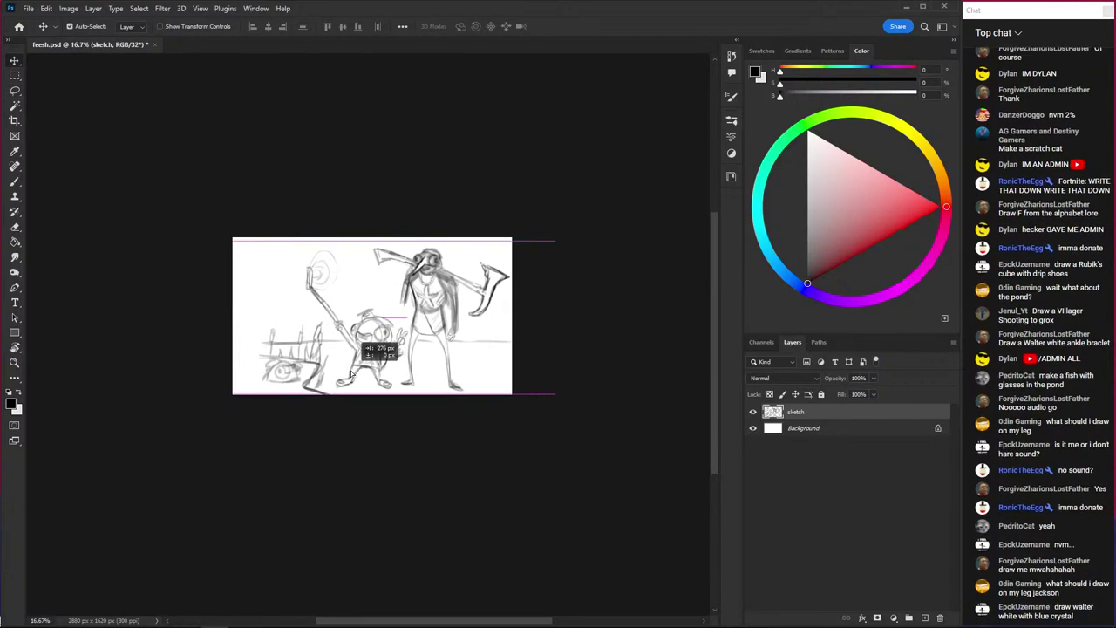
key(ctrl+plus)
key(b)
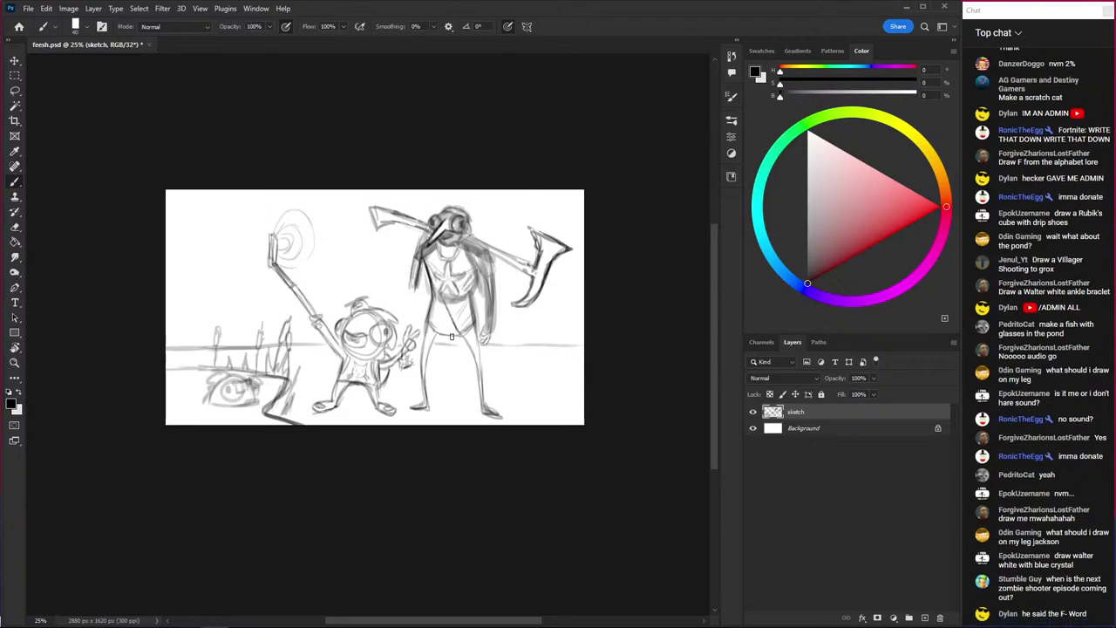
- Zoom in, then lasso and delete the old top of the kid's stick
scroll(231, 222, up, 1)
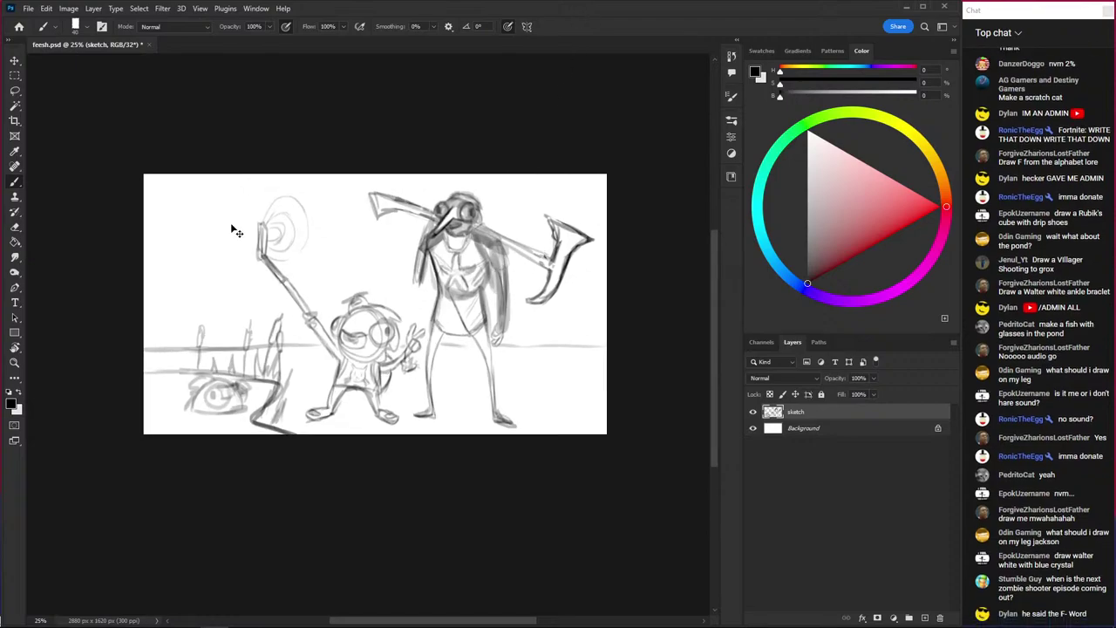
scroll(252, 253, up, 1)
scroll(279, 288, up, 1)
scroll(290, 290, up, 1)
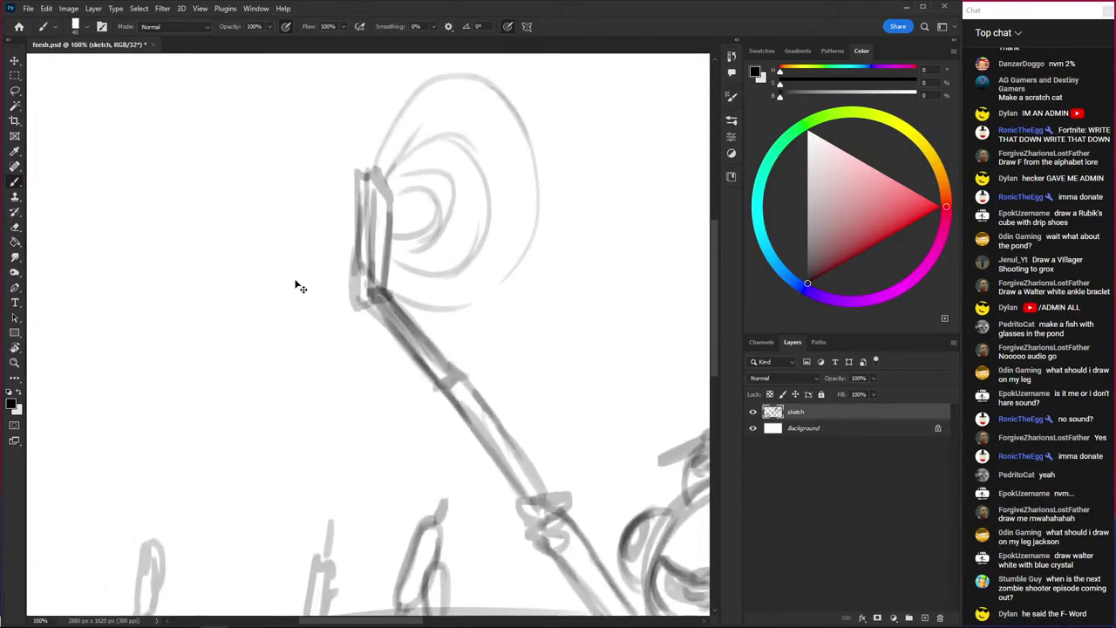
scroll(300, 384, up, 1)
scroll(340, 322, up, 1)
key(l)
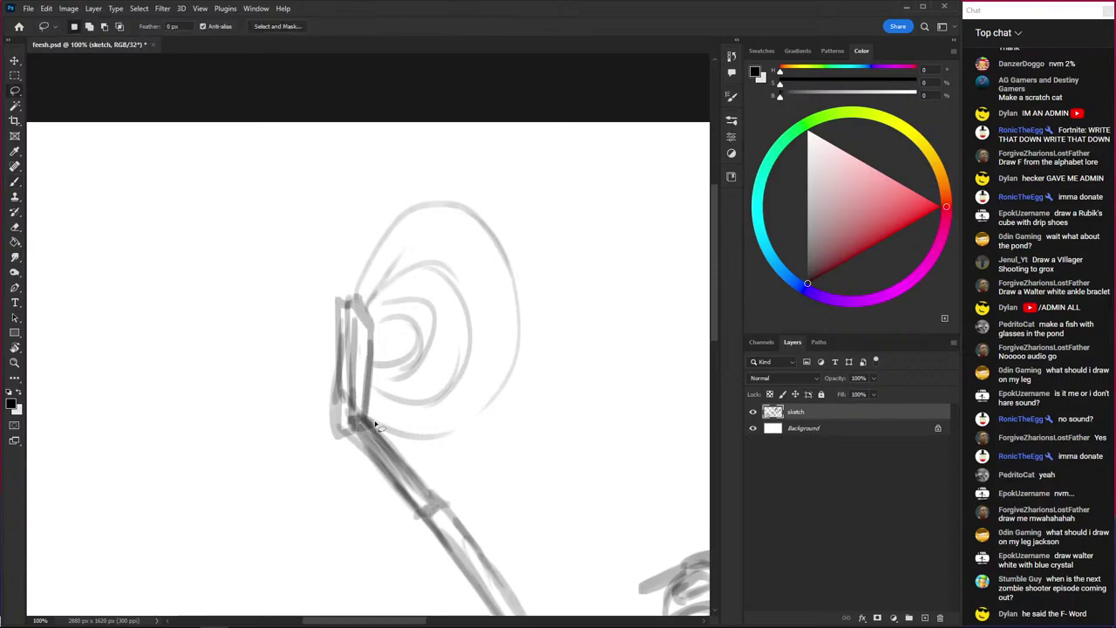
mouse_move(362, 426)
mouse_down()
mouse_move(376, 341)
mouse_move(375, 417)
mouse_move(375, 301)
mouse_move(320, 285)
mouse_move(305, 450)
mouse_up()
key(Delete)
key(ctrl+d)
key(b)
- Redraw the box on the stick top and sketch a small face with a mouth
drag(321, 286, 300, 284)
drag(301, 288, 290, 449)
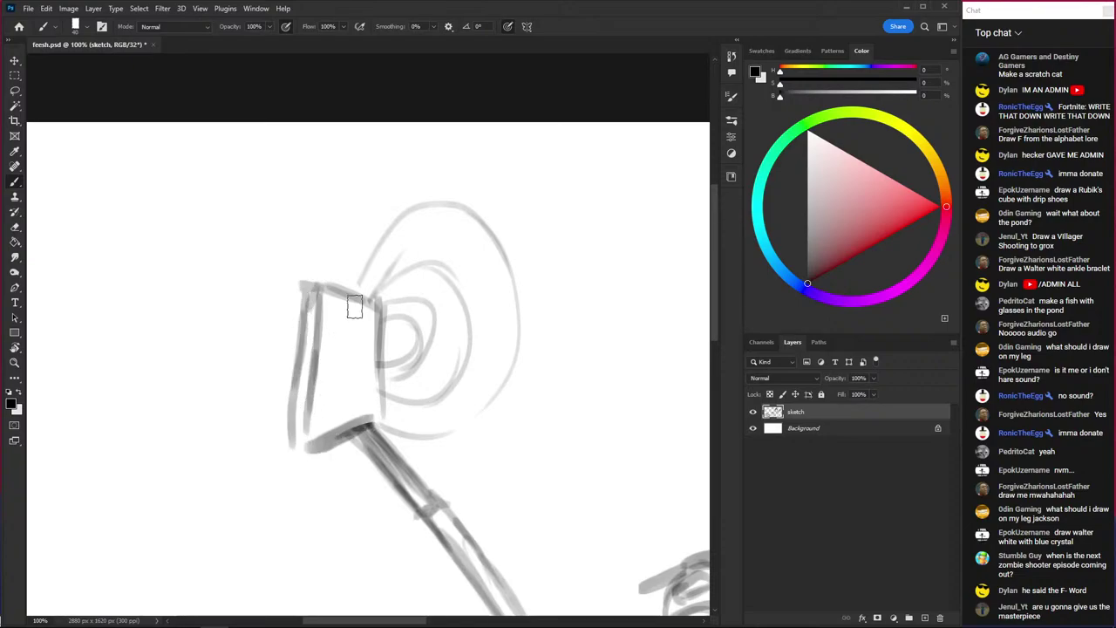
mouse_move(356, 297)
mouse_down()
mouse_move(348, 421)
mouse_move(380, 430)
mouse_up()
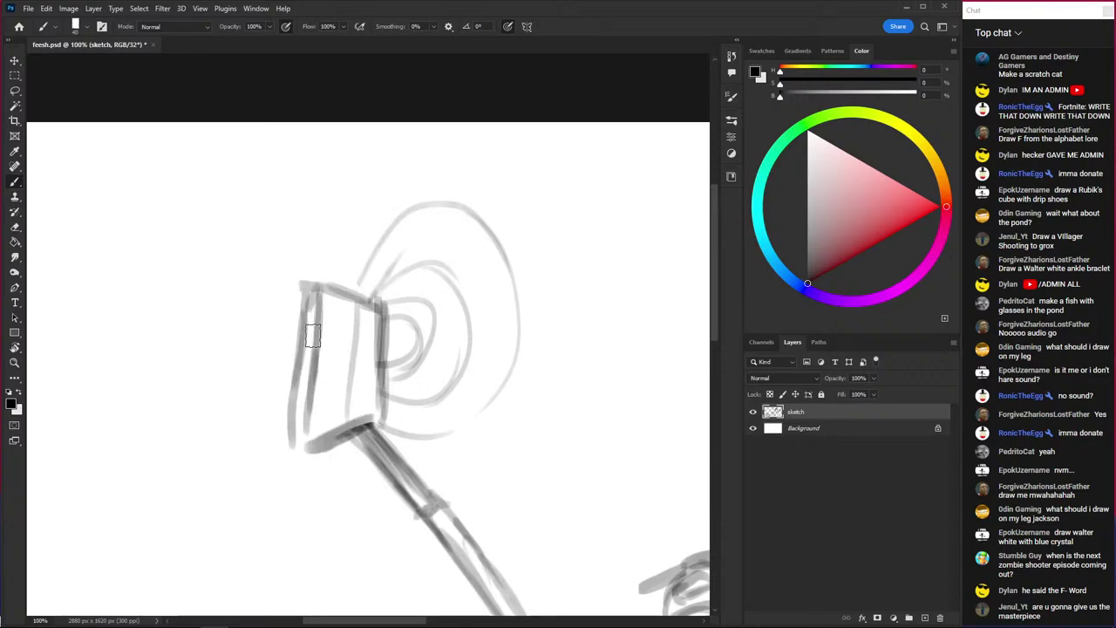
key(ctrl+plus)
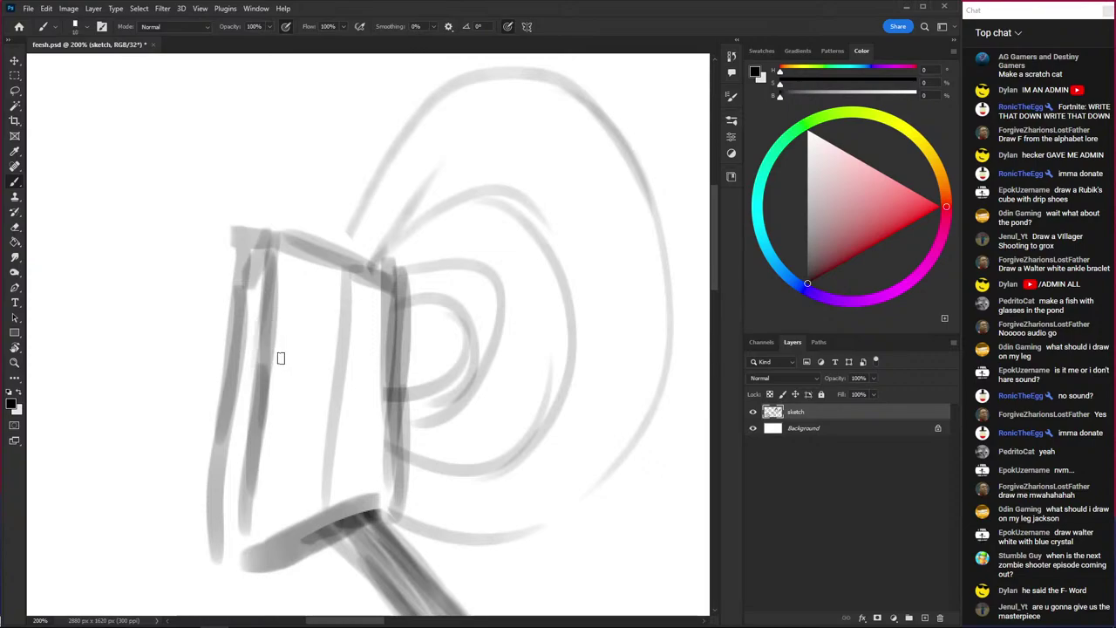
key(ctrl+minus)
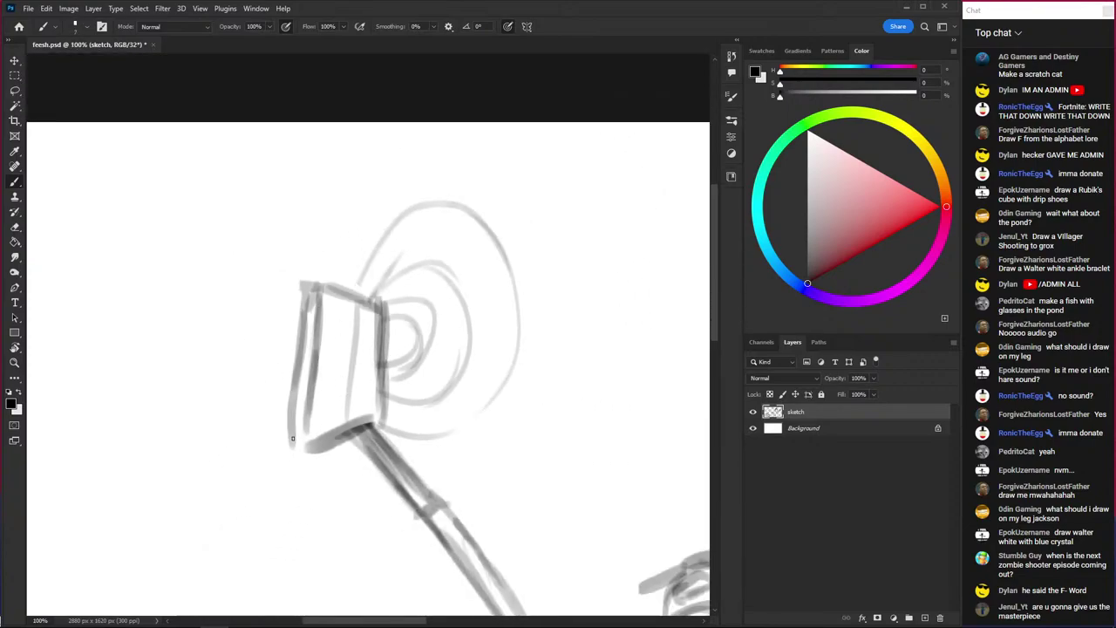
drag(289, 397, 288, 436)
mouse_move(368, 336)
mouse_down()
mouse_move(368, 358)
mouse_move(356, 356)
mouse_up()
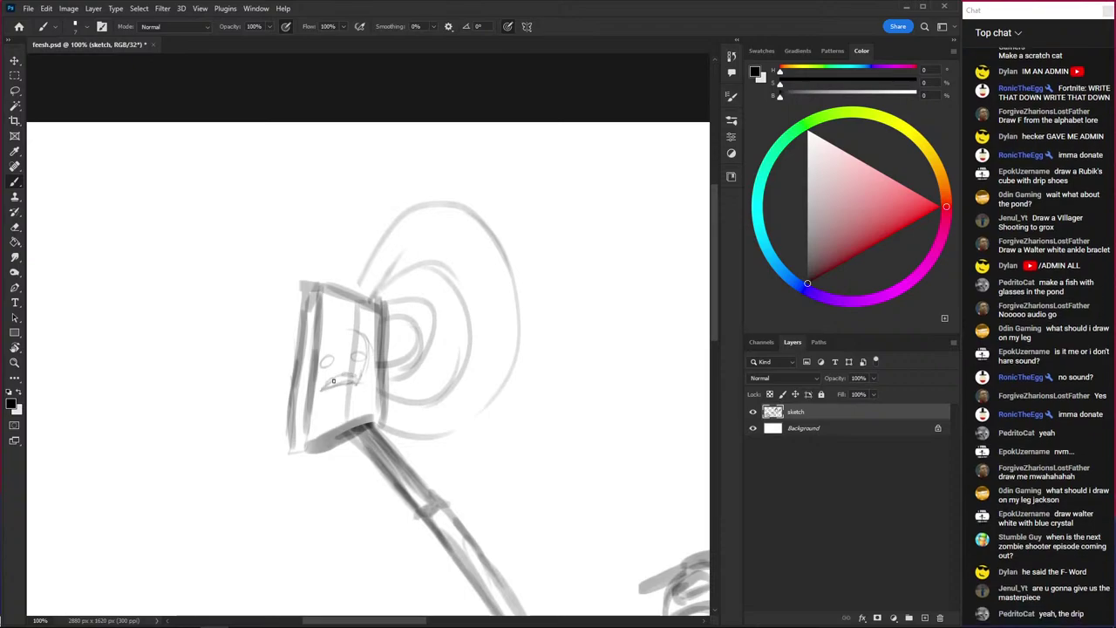
drag(350, 400, 330, 407)
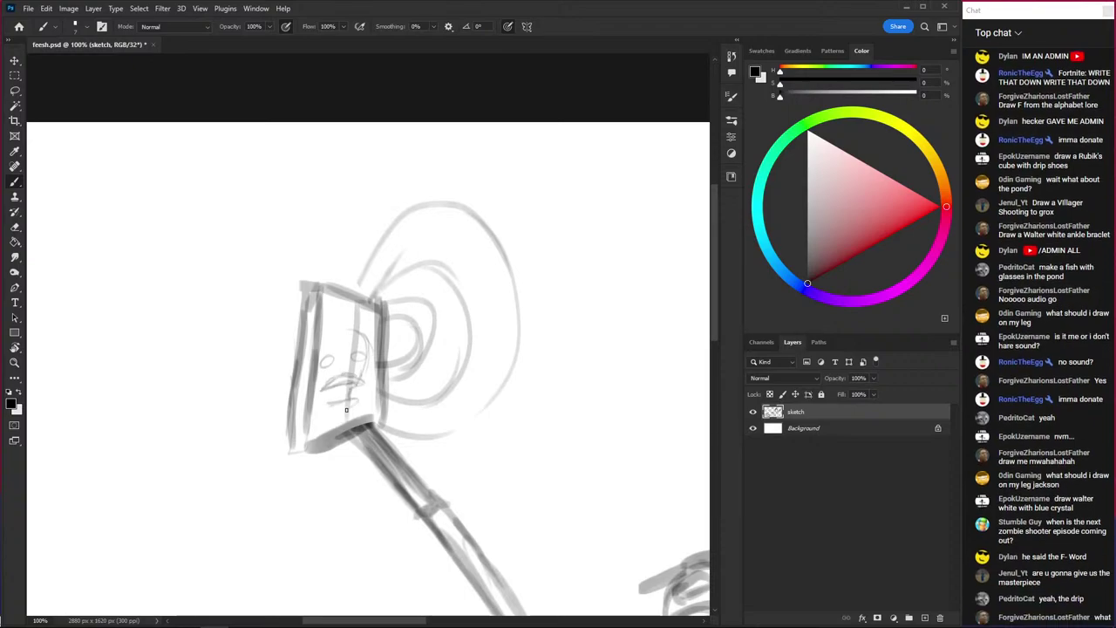
drag(327, 331, 339, 326)
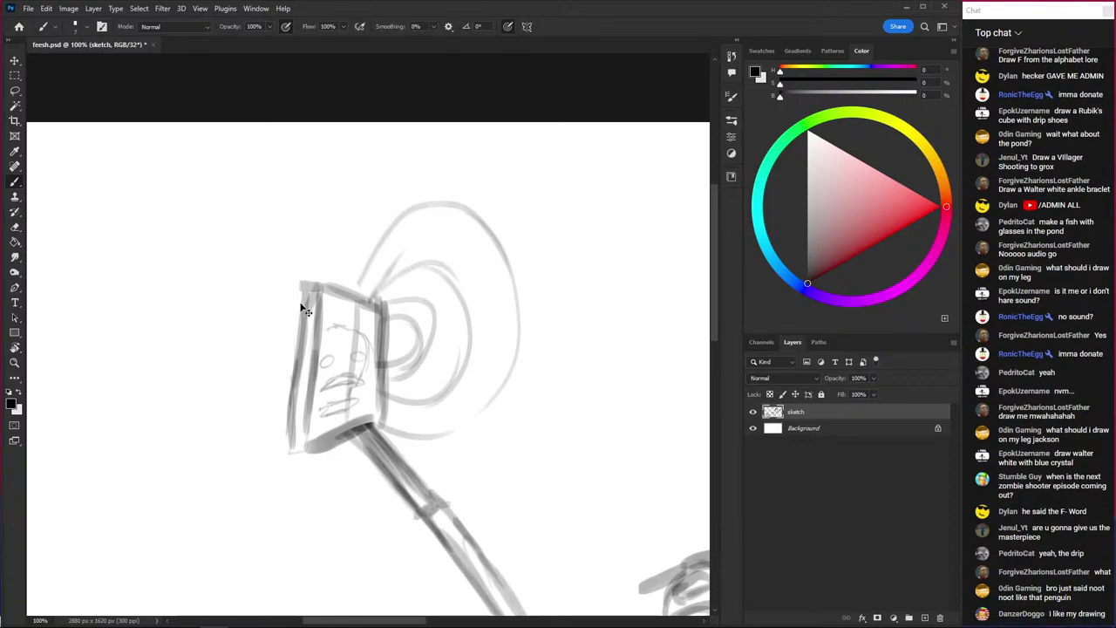
key(ctrl+minus)
key(ctrl+minus)
key(ctrl+minus)
key(ctrl+minus)
key(ctrl+plus)
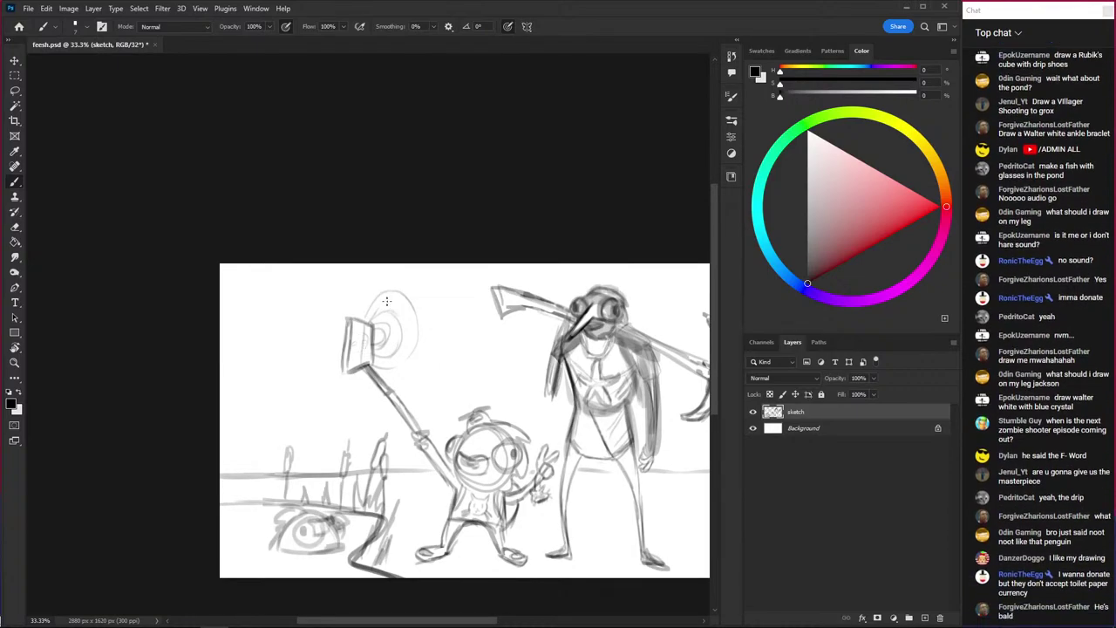
- Save, add a new Layer 1, and fade the sketch layer to about 61% opacity
key(ctrl+s)
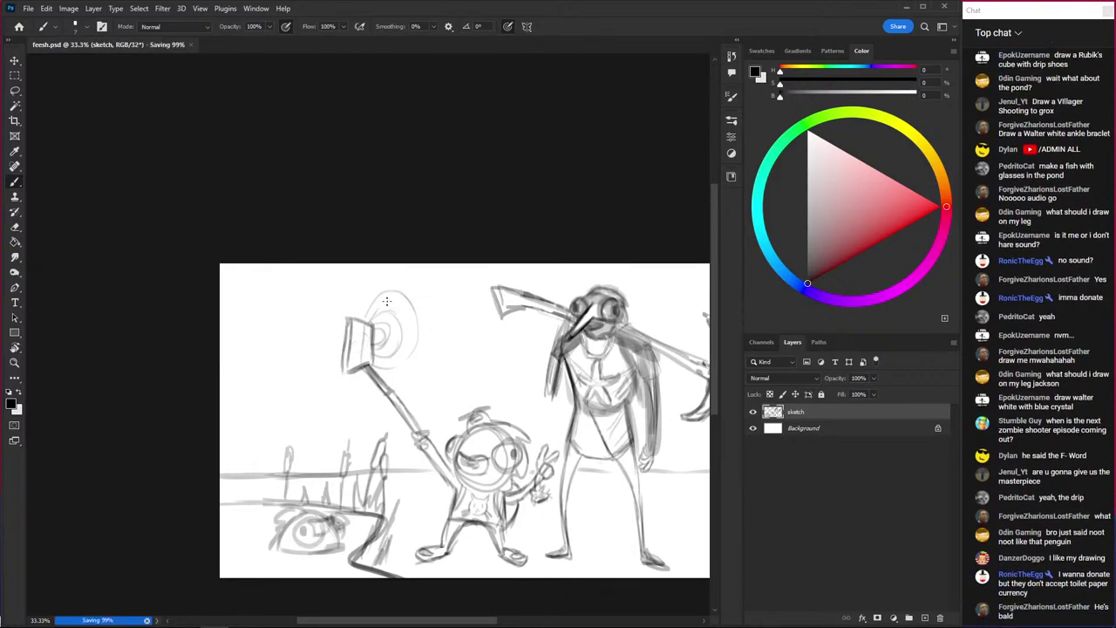
key(ctrl+minus)
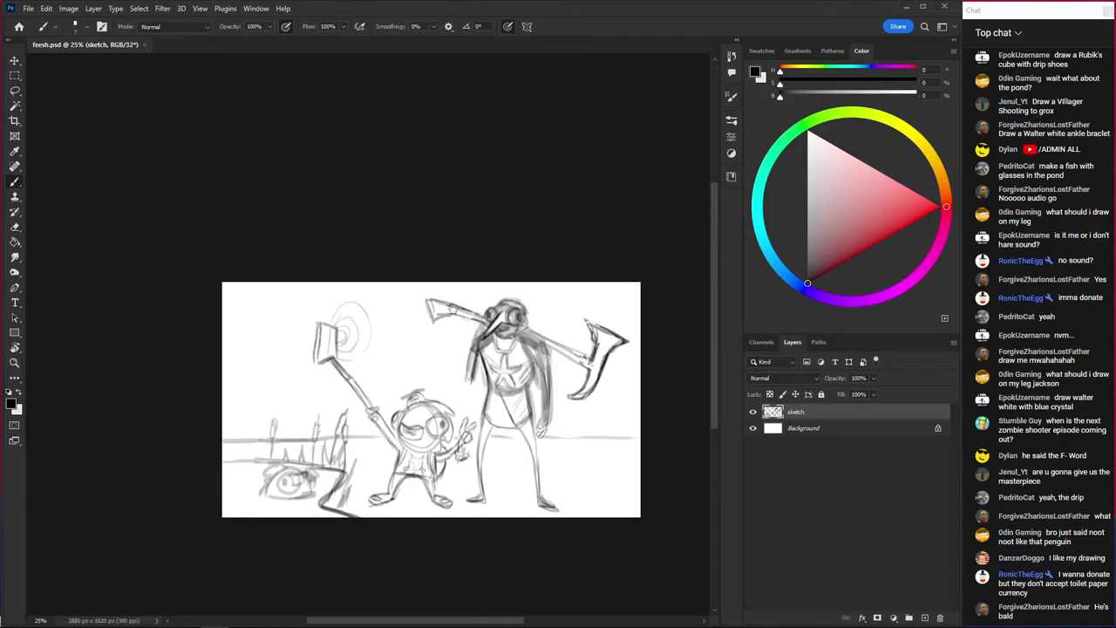
click(924, 618)
click(796, 427)
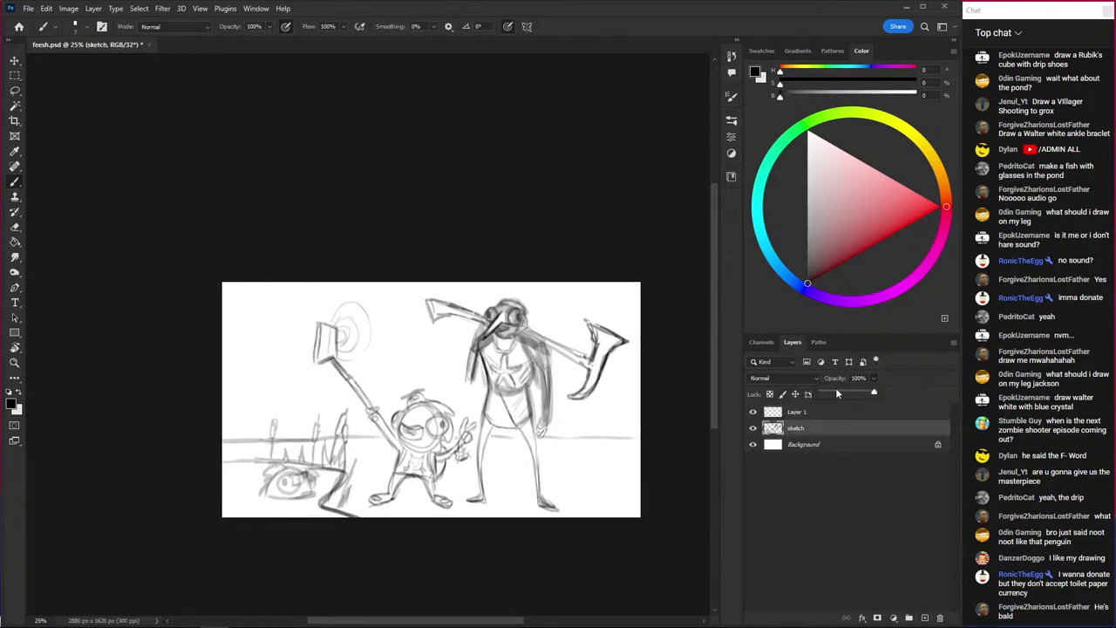
drag(872, 378, 821, 393)
- Select Layer 1 and try a mid-grey, then a lighter pinkish colour
click(795, 412)
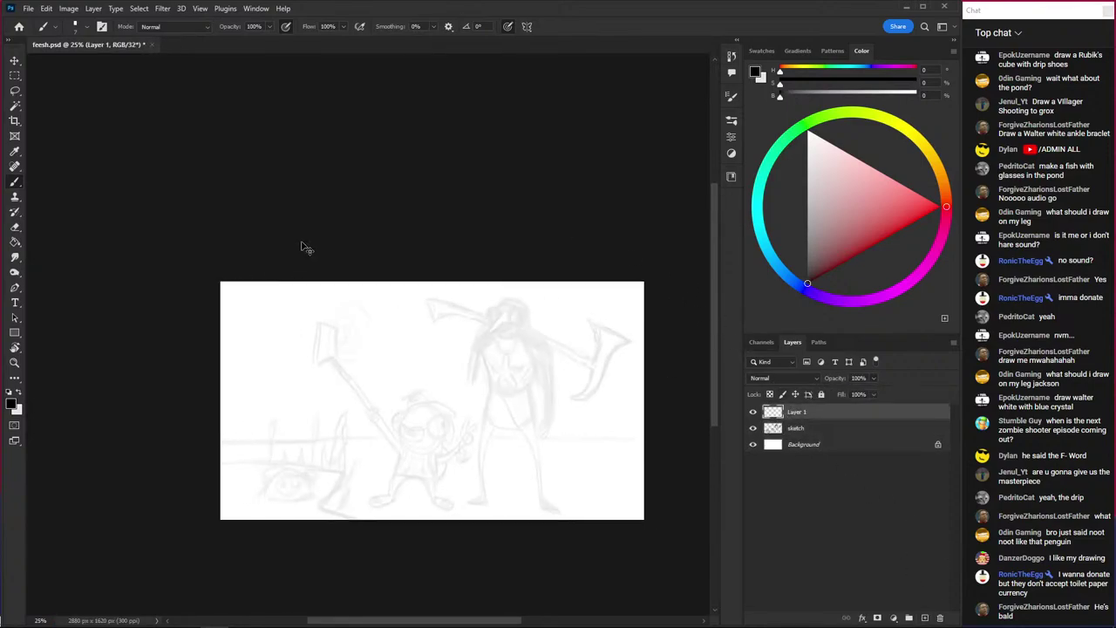
key(ctrl+plus)
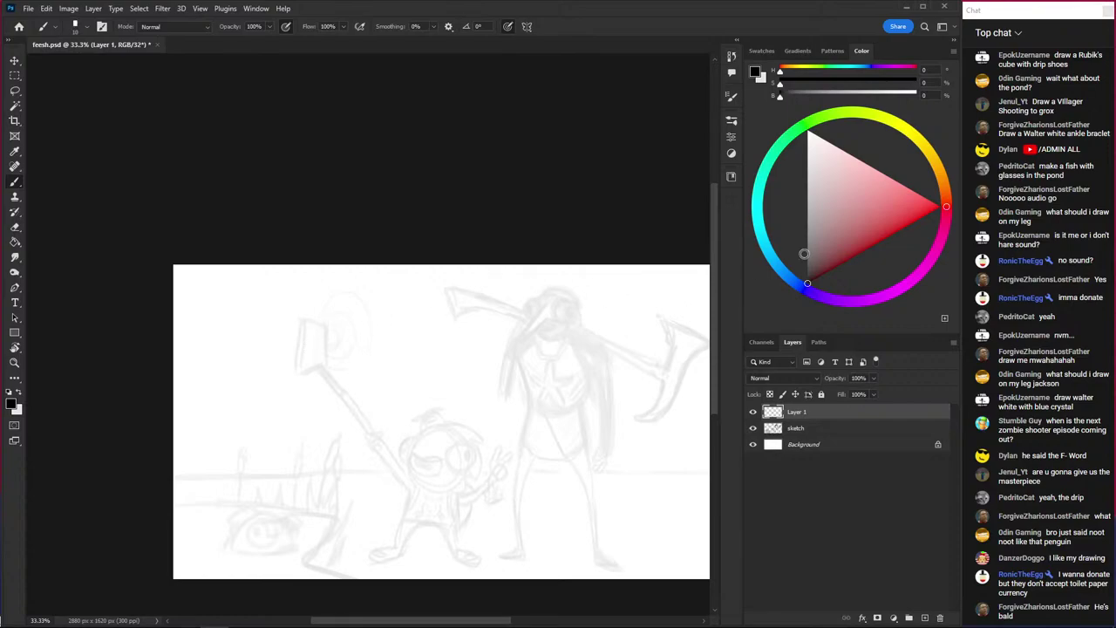
drag(821, 236, 808, 224)
drag(258, 319, 325, 253)
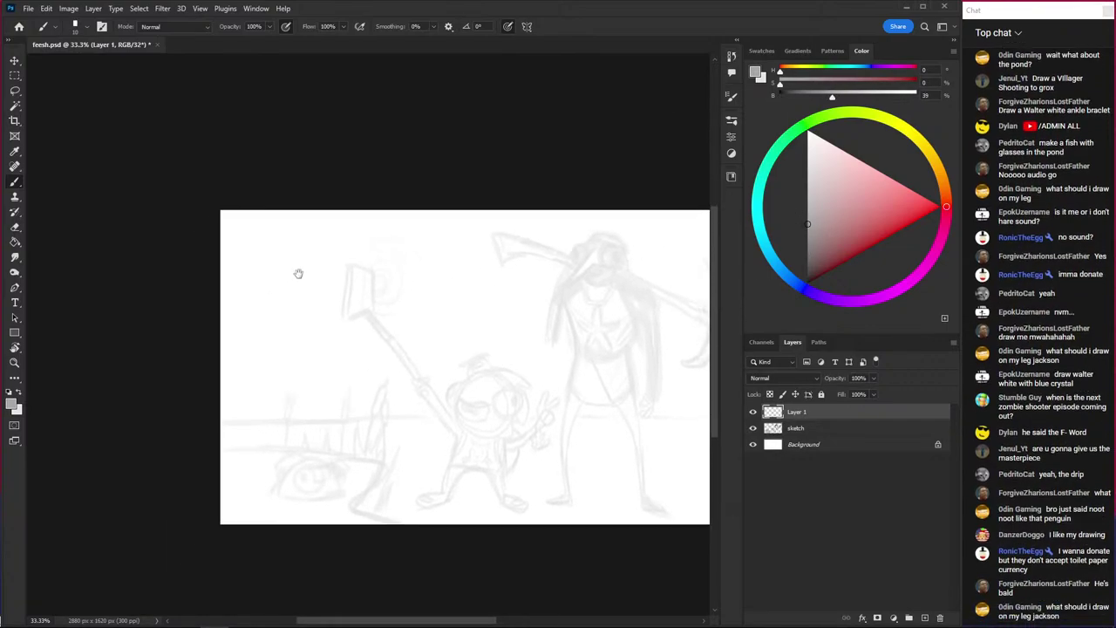
click(836, 176)
key(ctrl+minus)
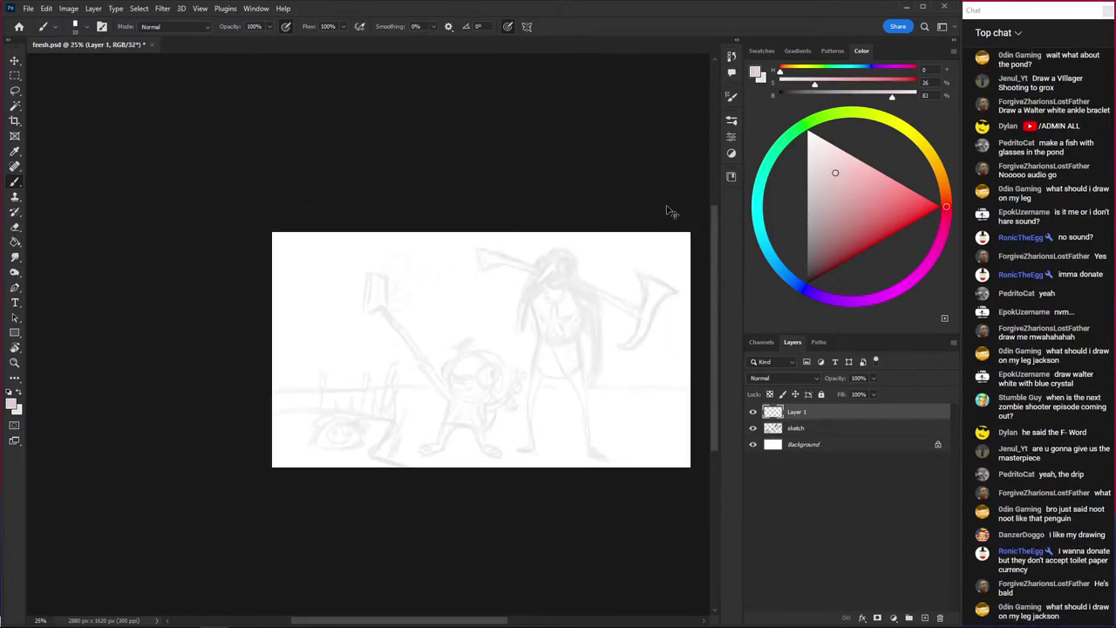
key(ctrl+minus)
- Shift the hue to purple, test a stroke, and settle on a soft lavender shade
drag(779, 265, 808, 290)
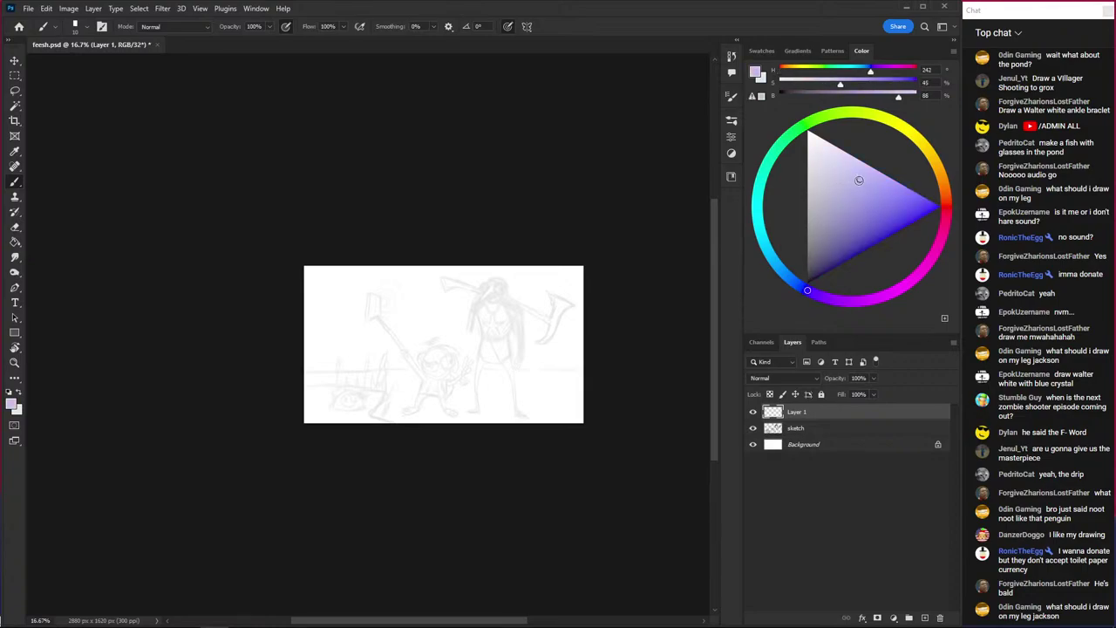
click(848, 222)
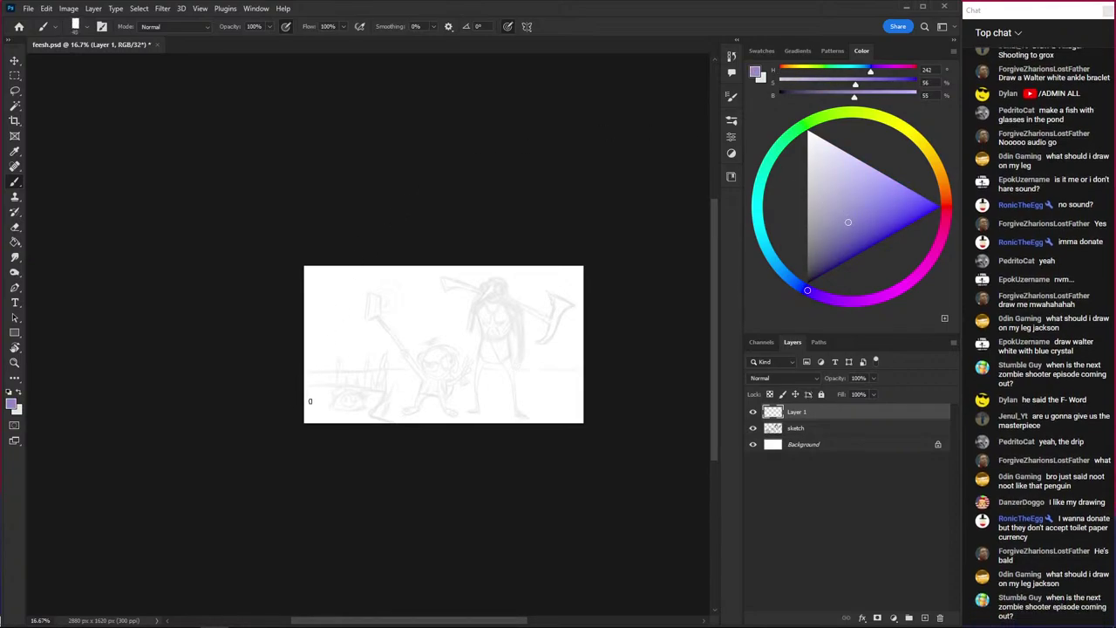
drag(311, 388, 315, 385)
key(ctrl+z)
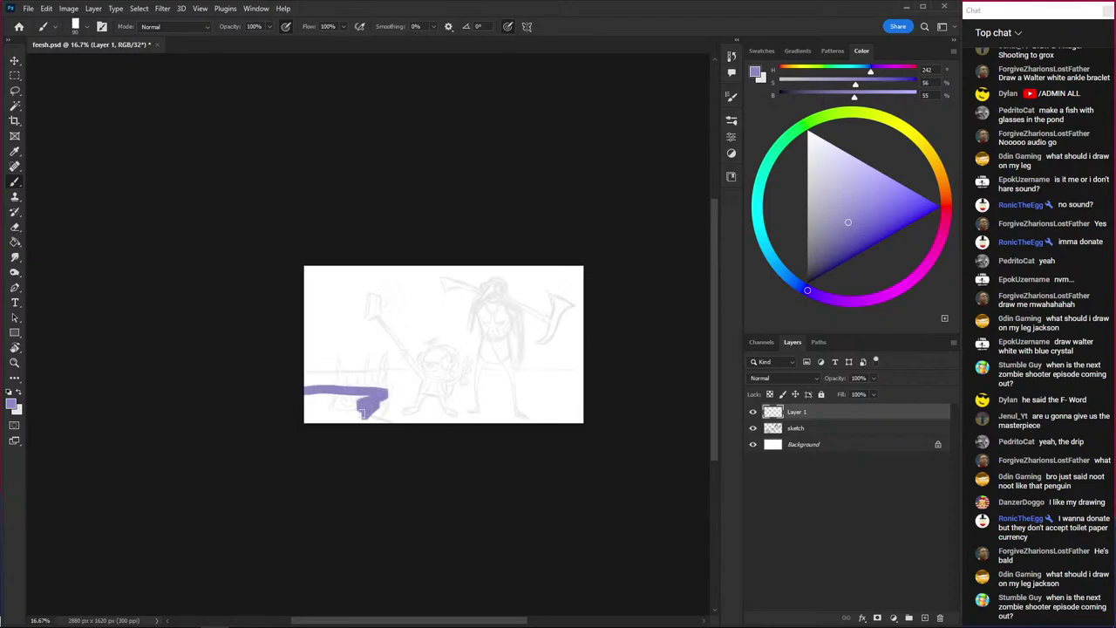
key(ctrl+z)
click(848, 168)
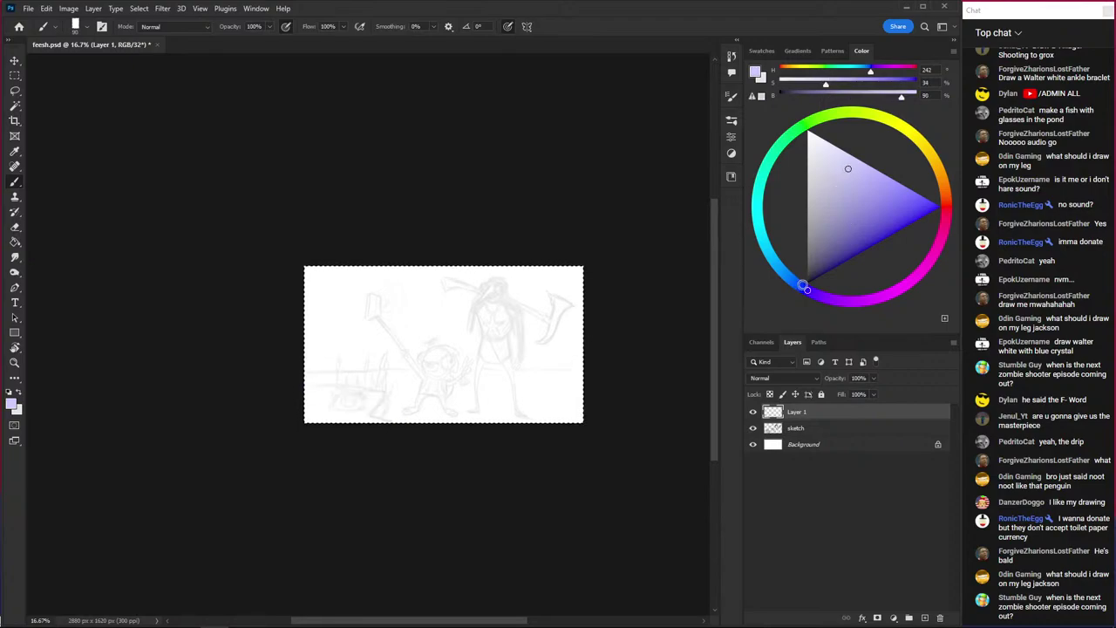
drag(866, 174, 872, 191)
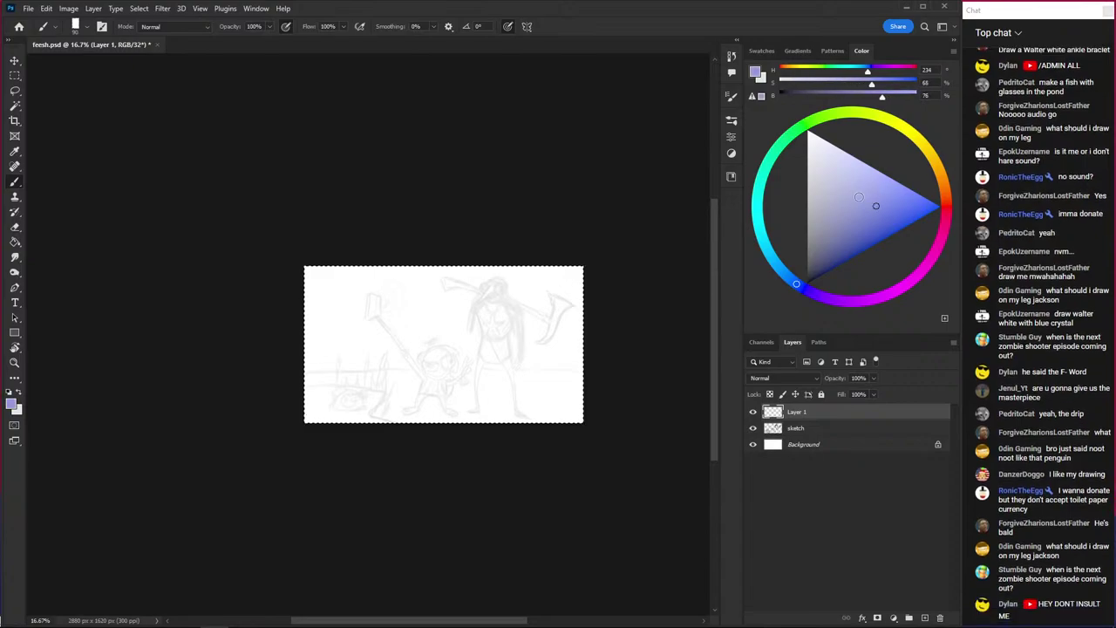
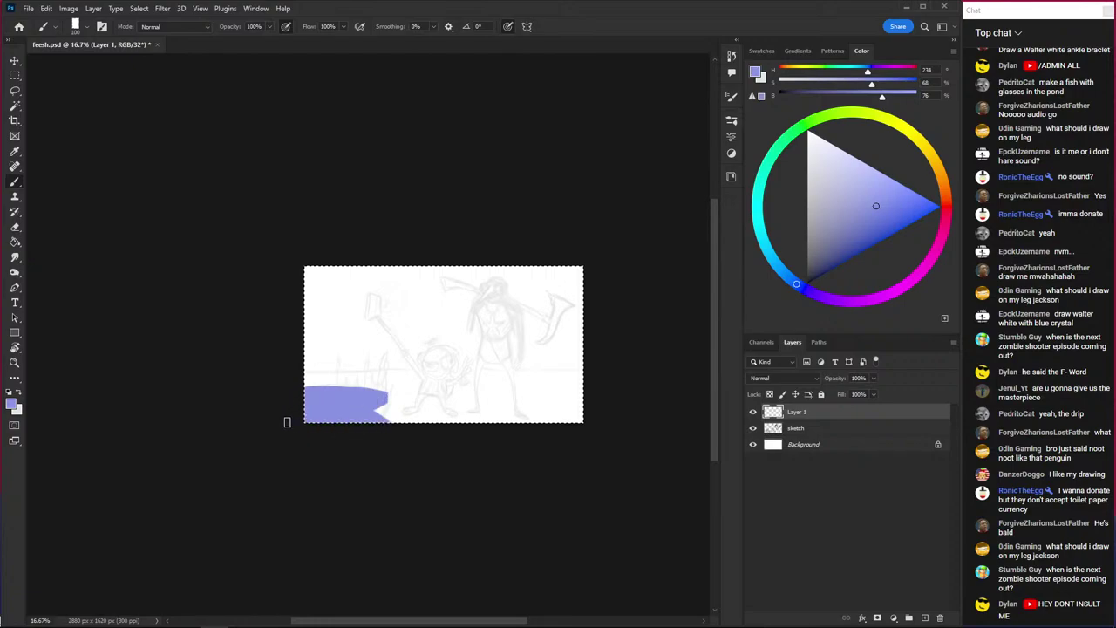
- Mix a dark green on the Color wheel and brush a broad stroke across the lower canvas
click(831, 176)
click(902, 133)
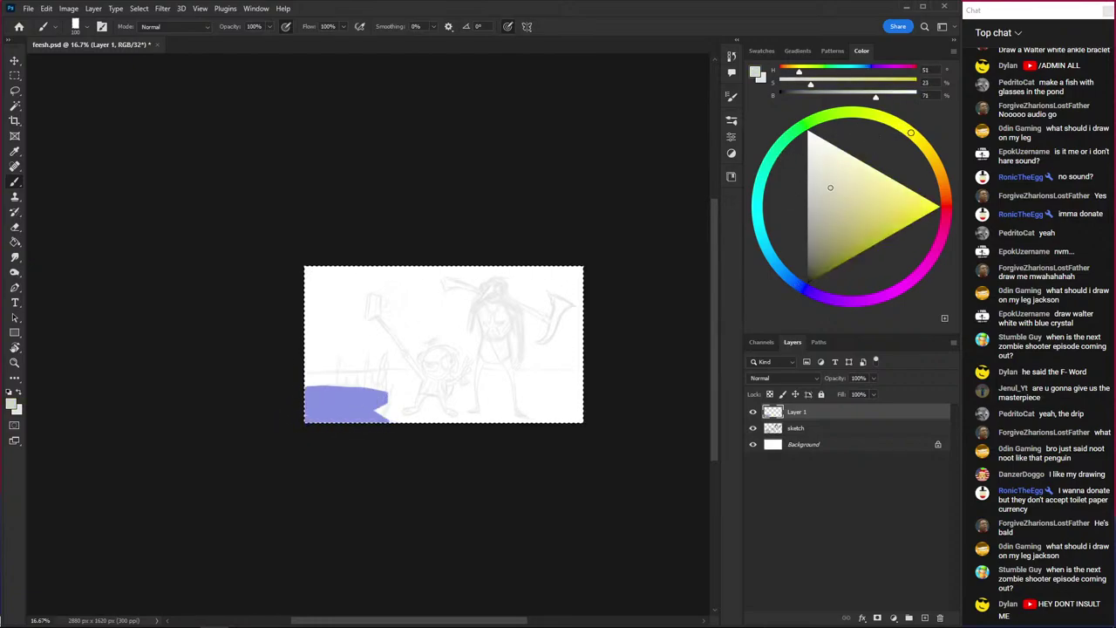
click(802, 123)
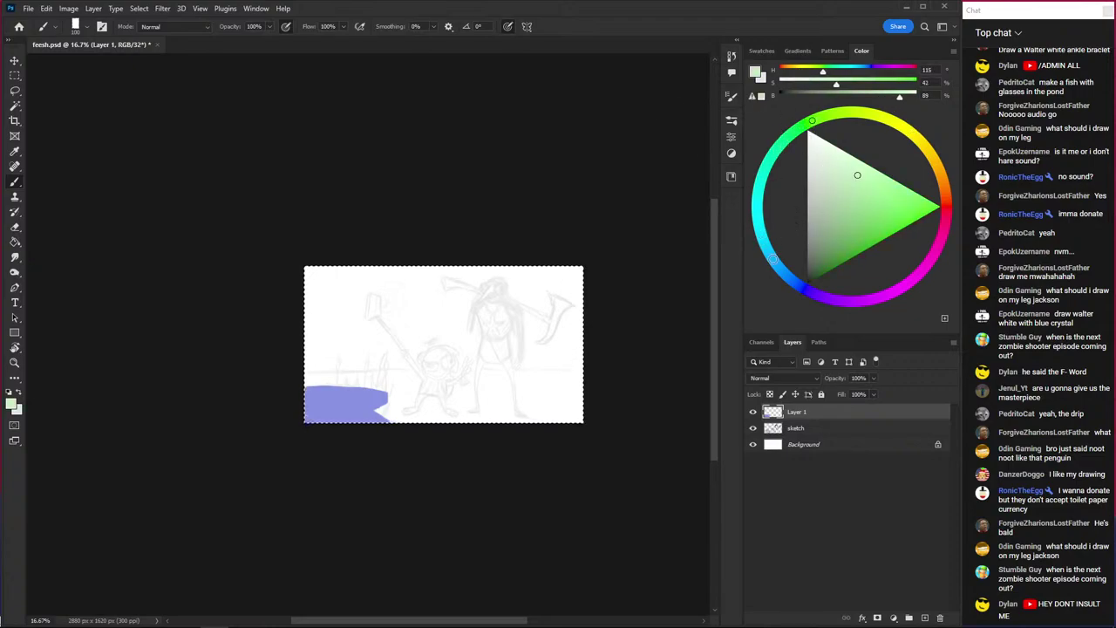
click(834, 201)
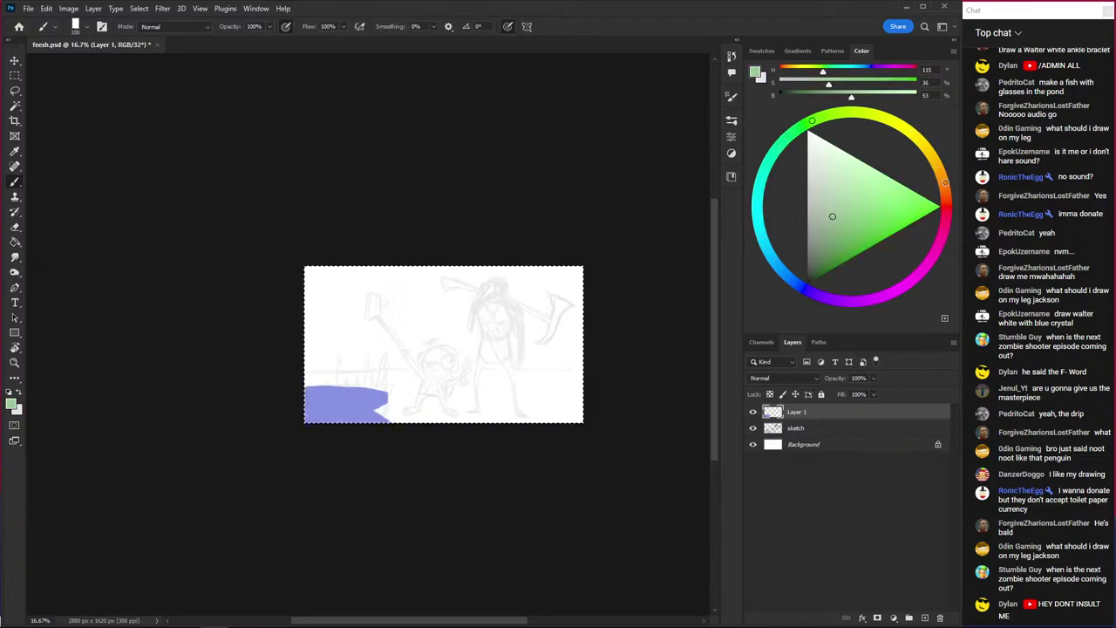
click(946, 182)
click(812, 120)
click(829, 96)
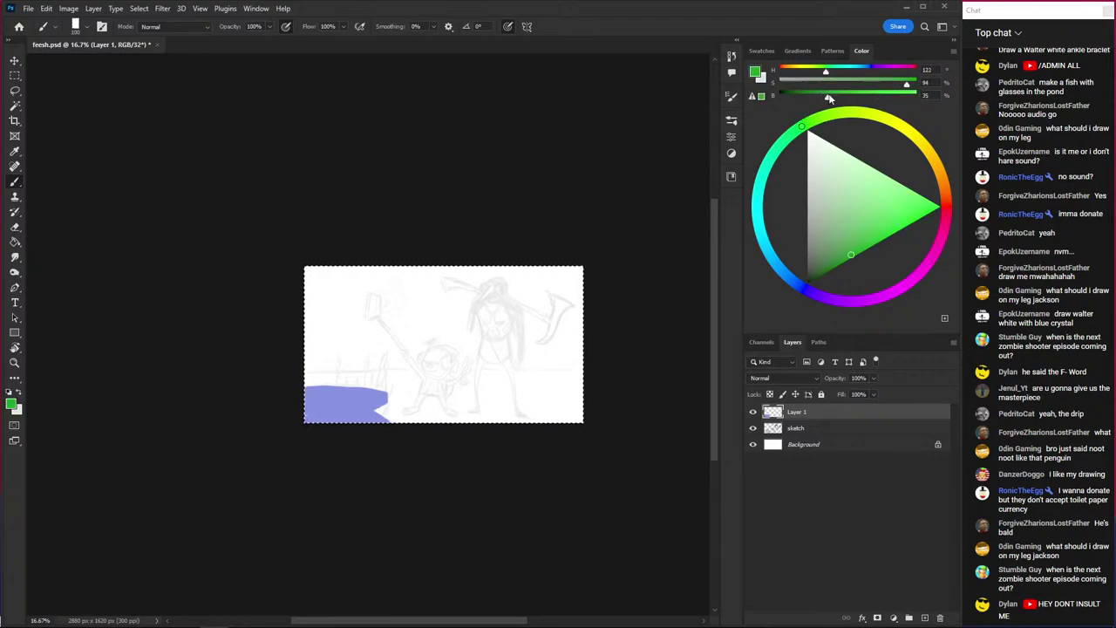
mouse_move(292, 378)
mouse_down()
mouse_move(514, 411)
mouse_move(428, 436)
mouse_move(395, 392)
mouse_move(331, 394)
mouse_move(369, 419)
mouse_move(360, 411)
mouse_up()
- Eyedrop between lake blue and grass green, then paint green over the lake's top edge
key(i)
click(389, 418)
key(b)
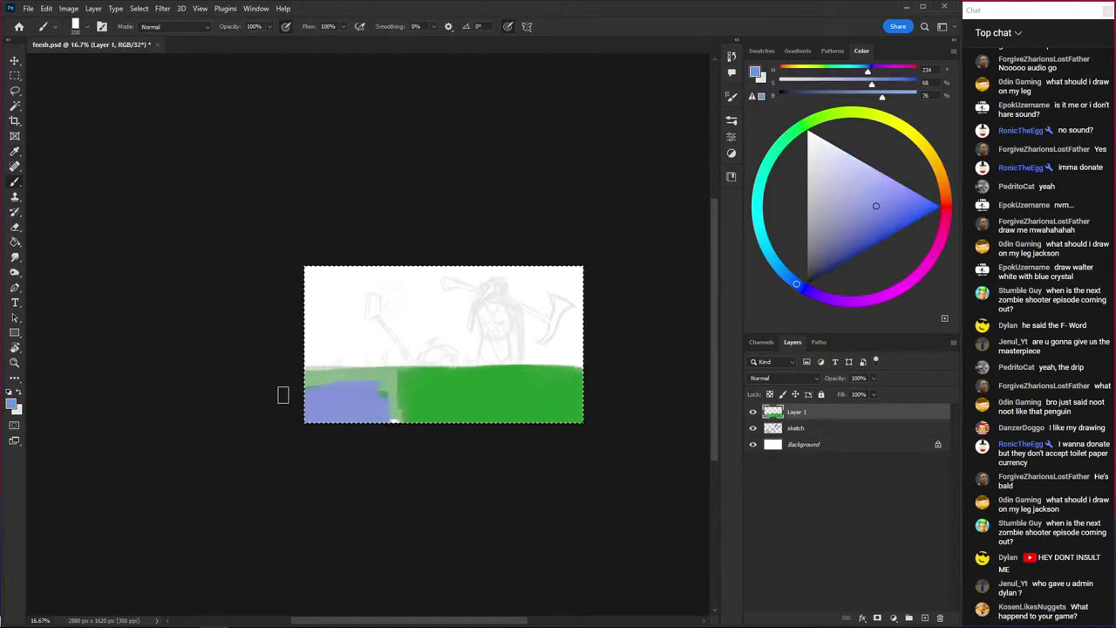
alt+click(428, 390)
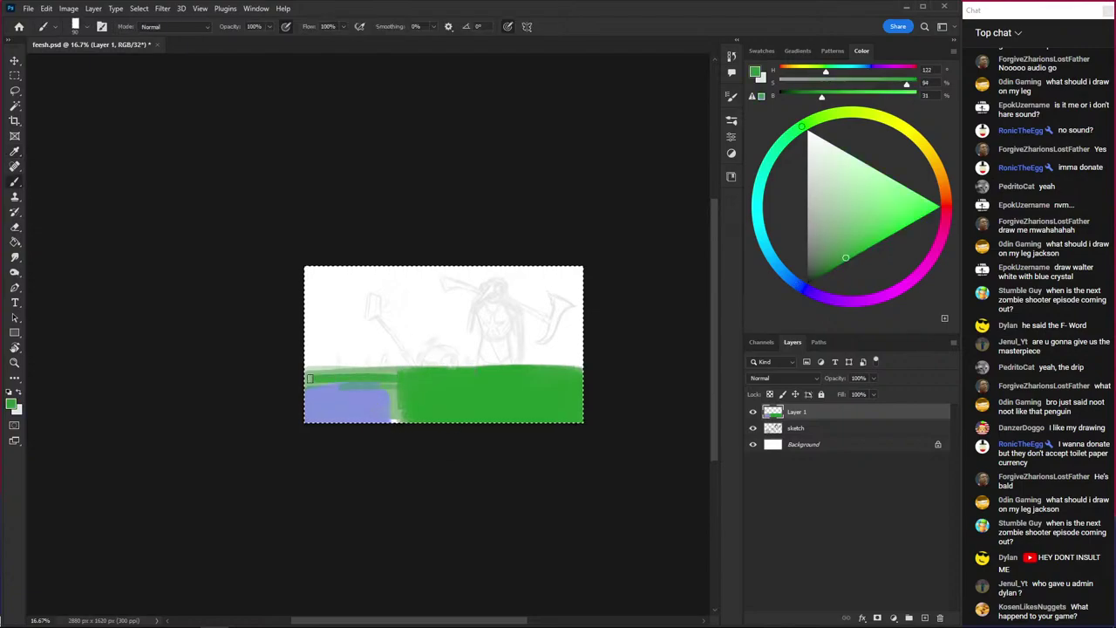
alt+click(375, 396)
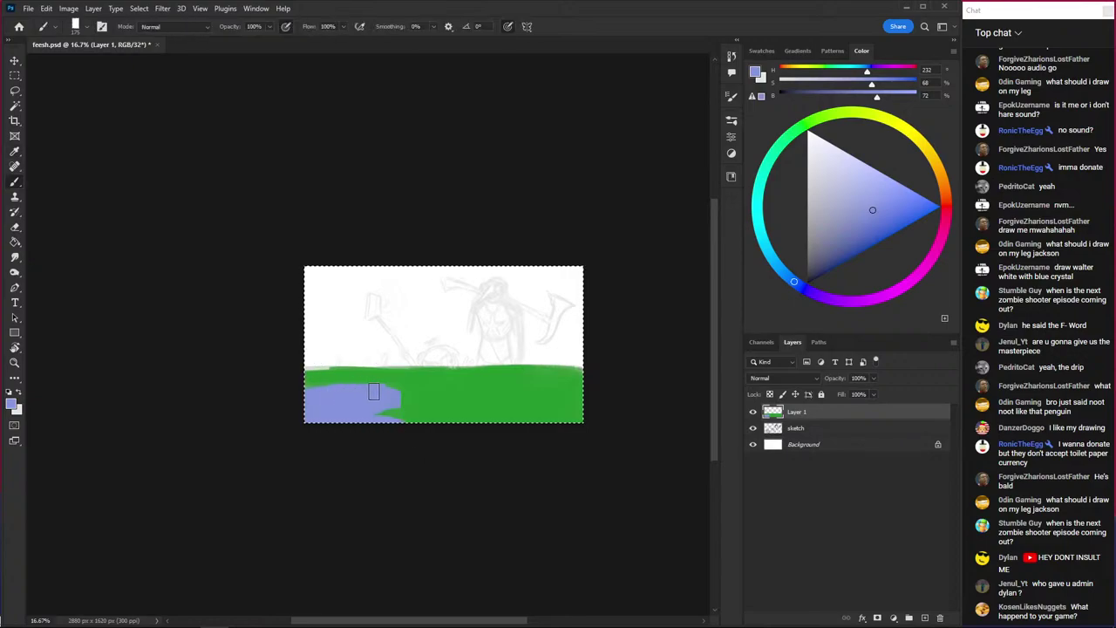
alt+click(403, 384)
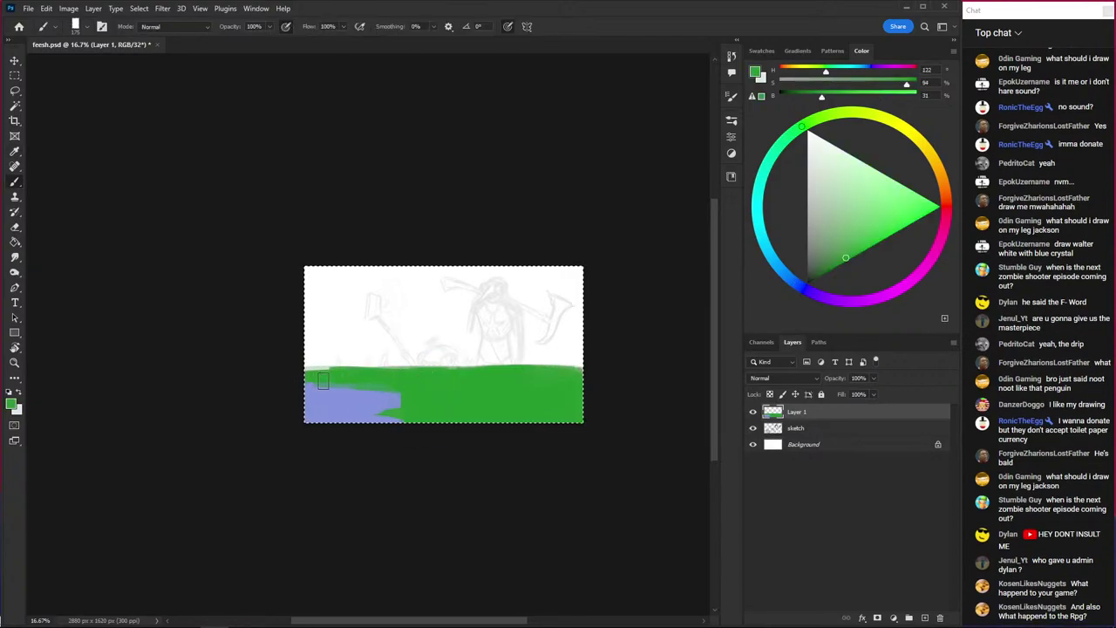
drag(323, 380, 398, 386)
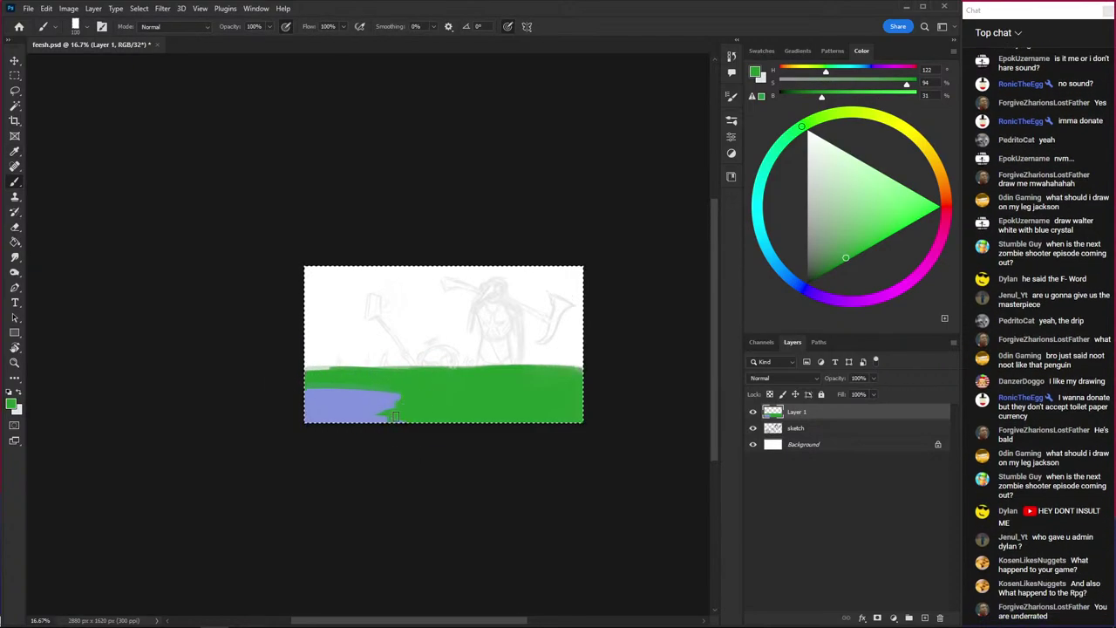
- Paint a lighter green patch on the right grass and sample varied greens from the ground
key(ctrl+plus)
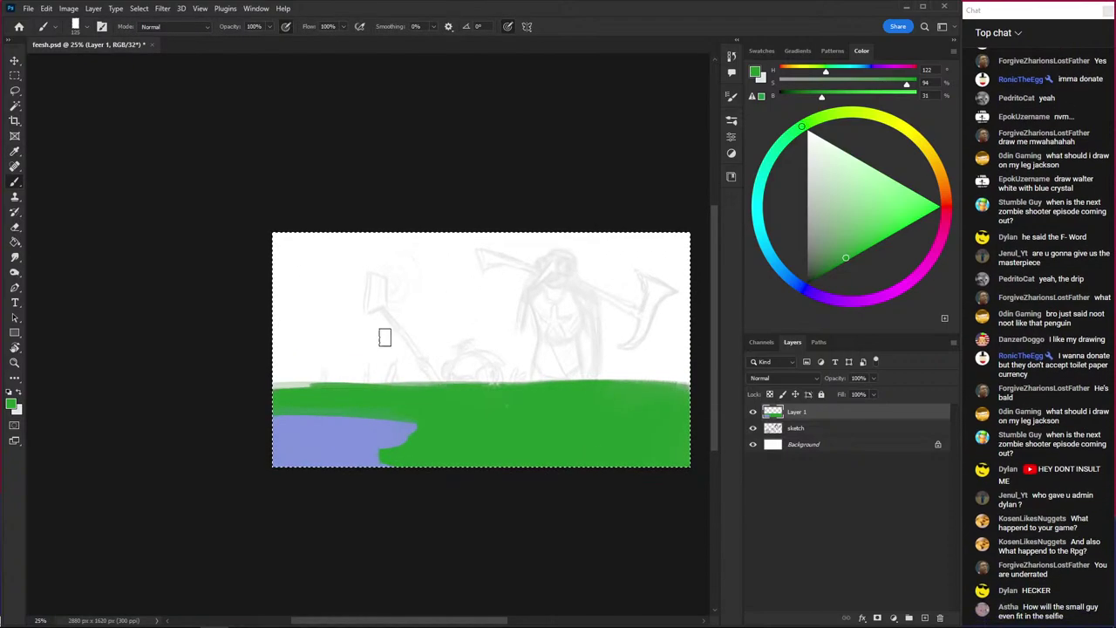
key(ctrl+minus)
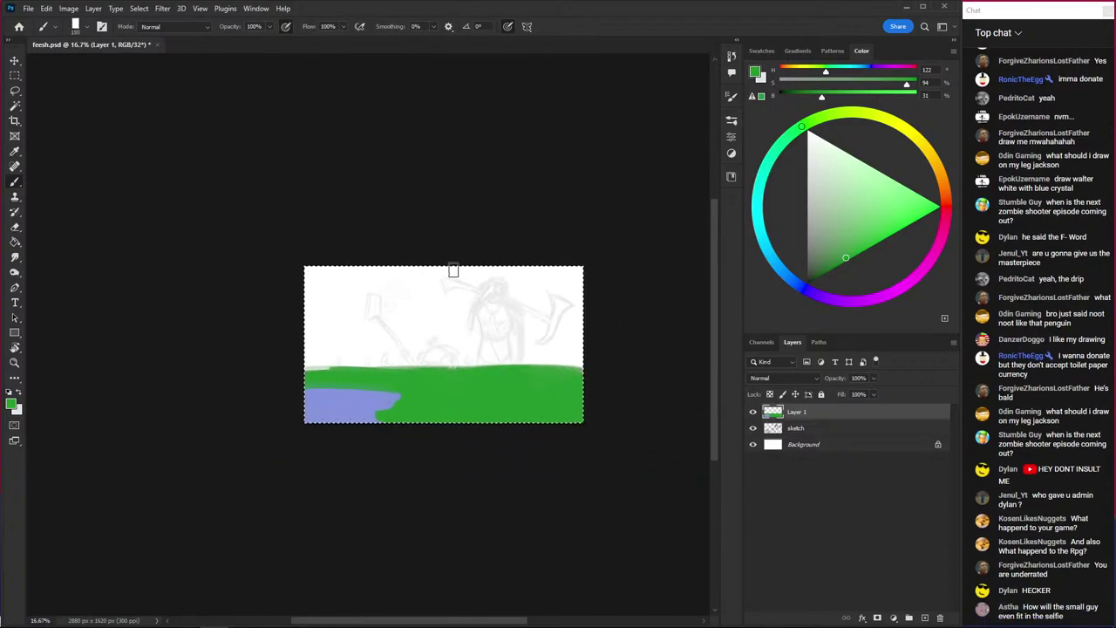
drag(829, 182, 842, 198)
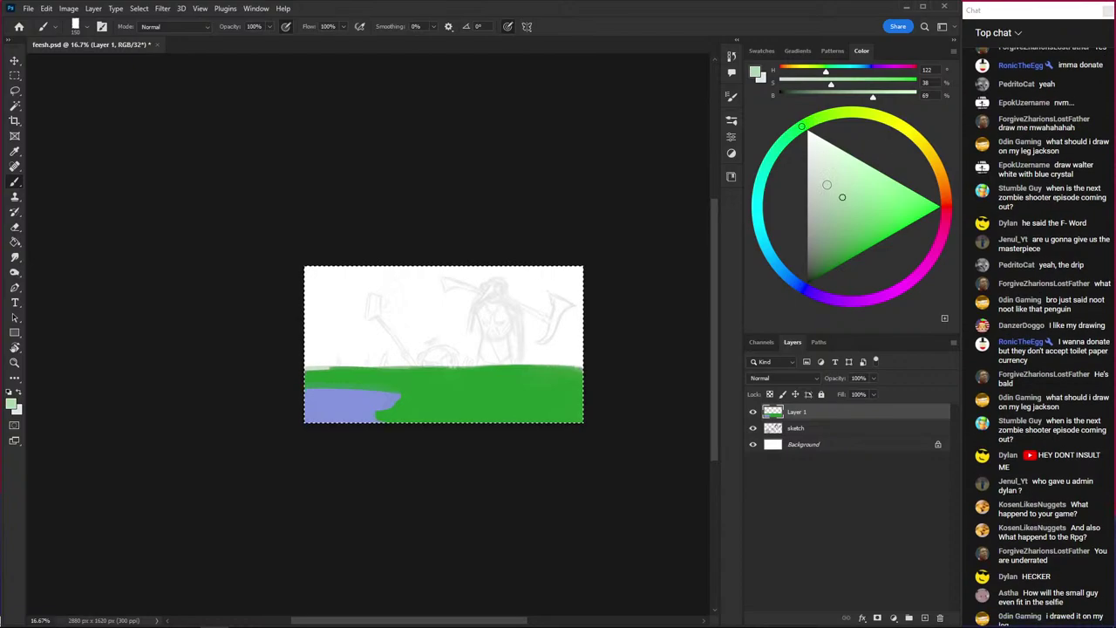
click(835, 252)
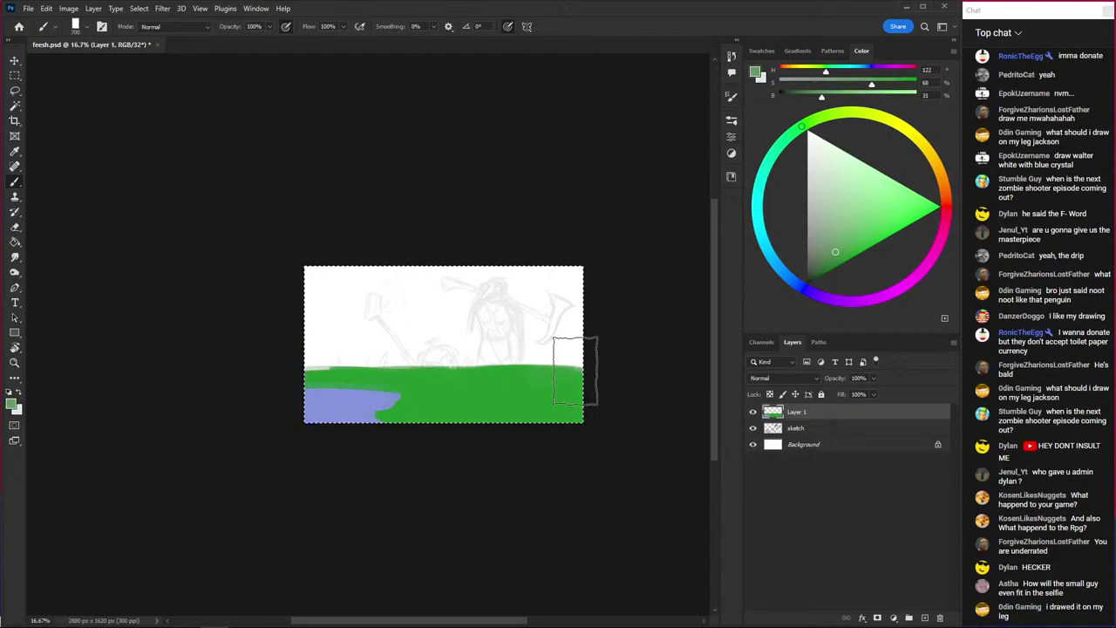
drag(576, 372, 543, 423)
alt+click(466, 391)
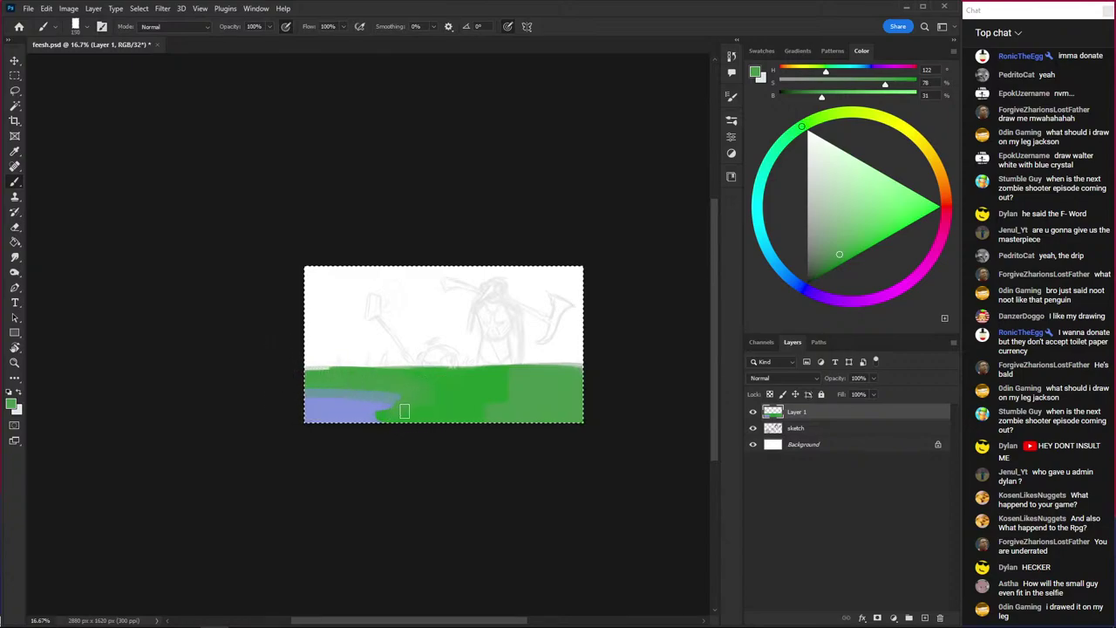
alt+click(516, 389)
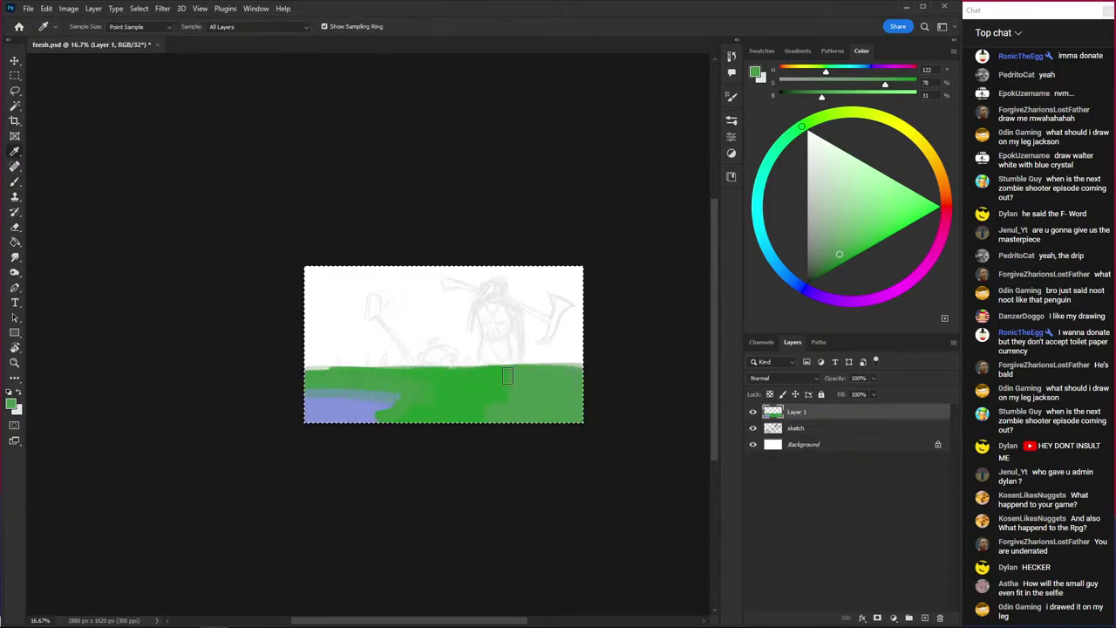
alt+click(491, 397)
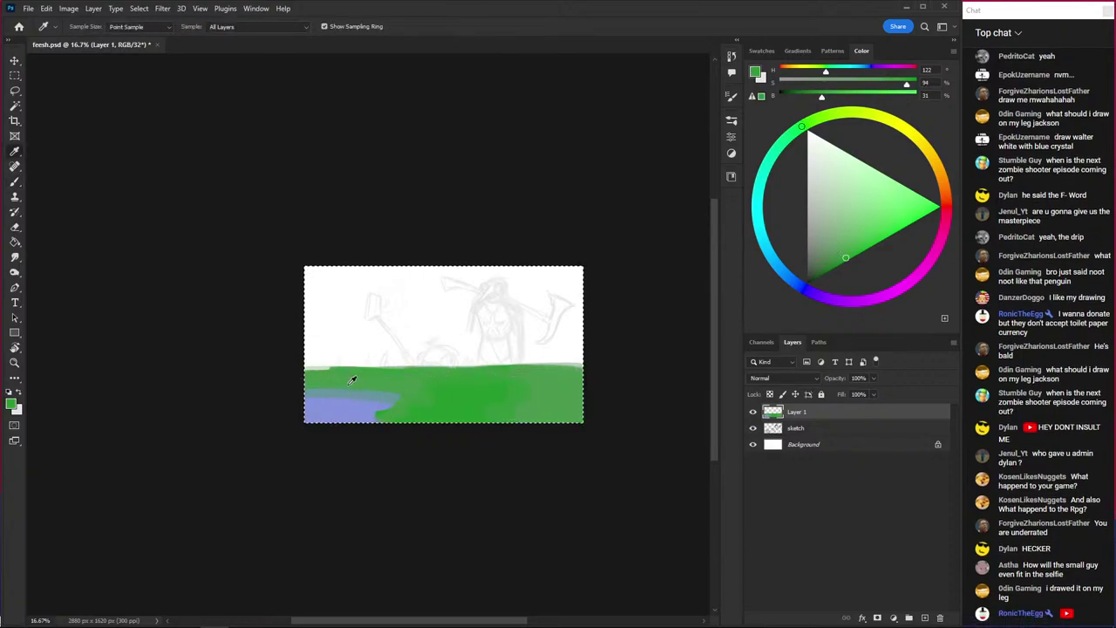
alt+click(350, 375)
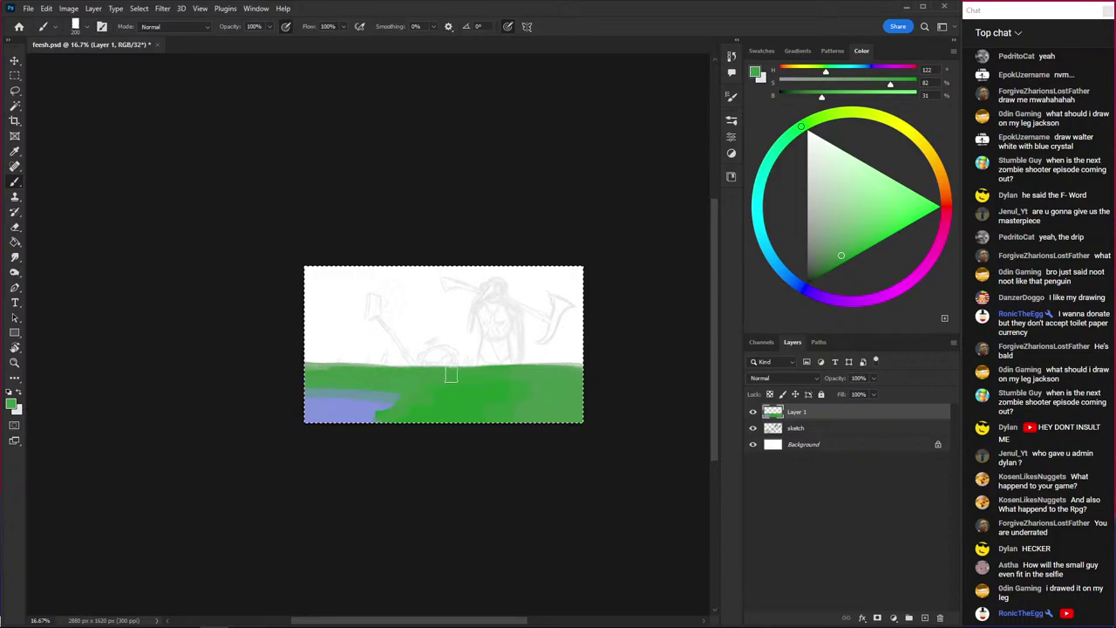
- Erase along the grass top edge to curve it, undoing the unwanted erase strokes
key(e)
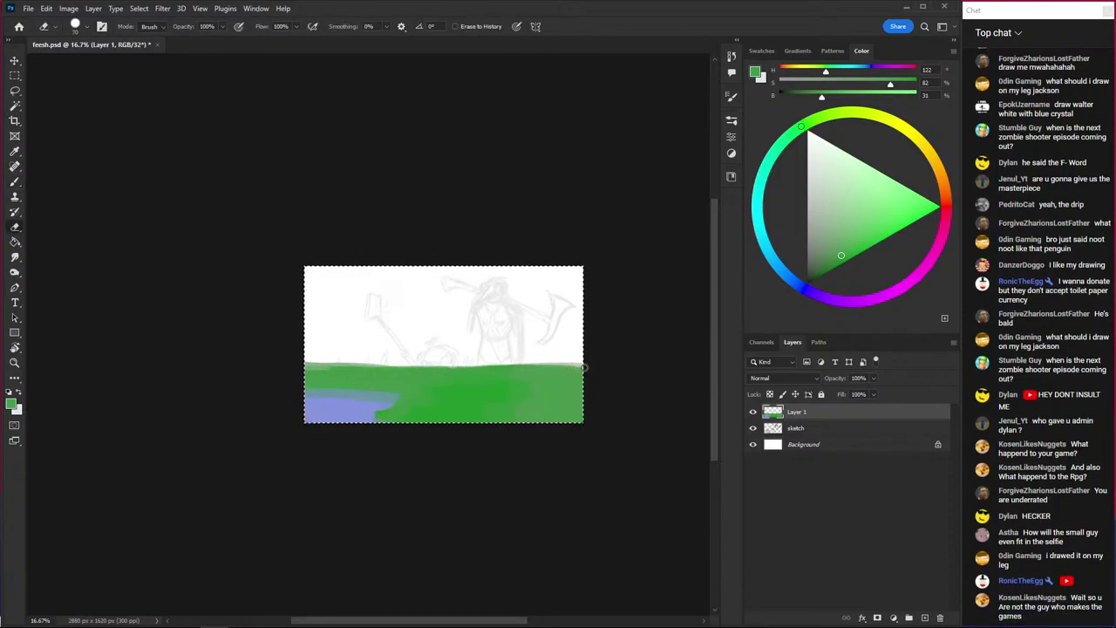
drag(617, 372, 195, 291)
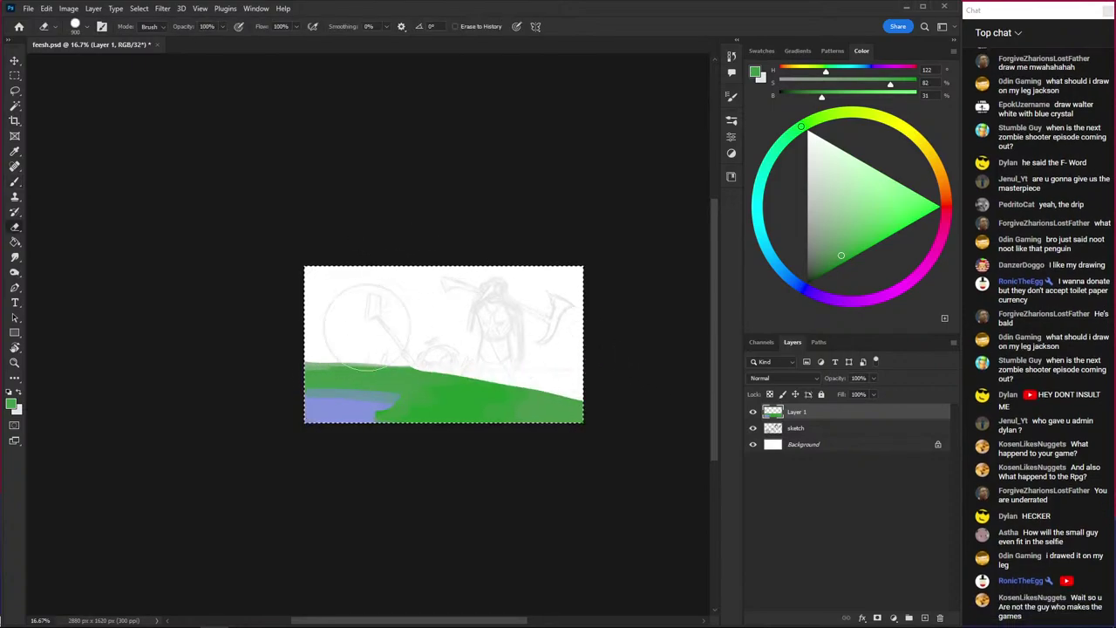
key(ctrl+z)
mouse_move(615, 375)
mouse_down()
mouse_move(590, 347)
mouse_move(257, 328)
mouse_move(294, 332)
mouse_up()
key(ctrl+z)
key(ctrl+plus)
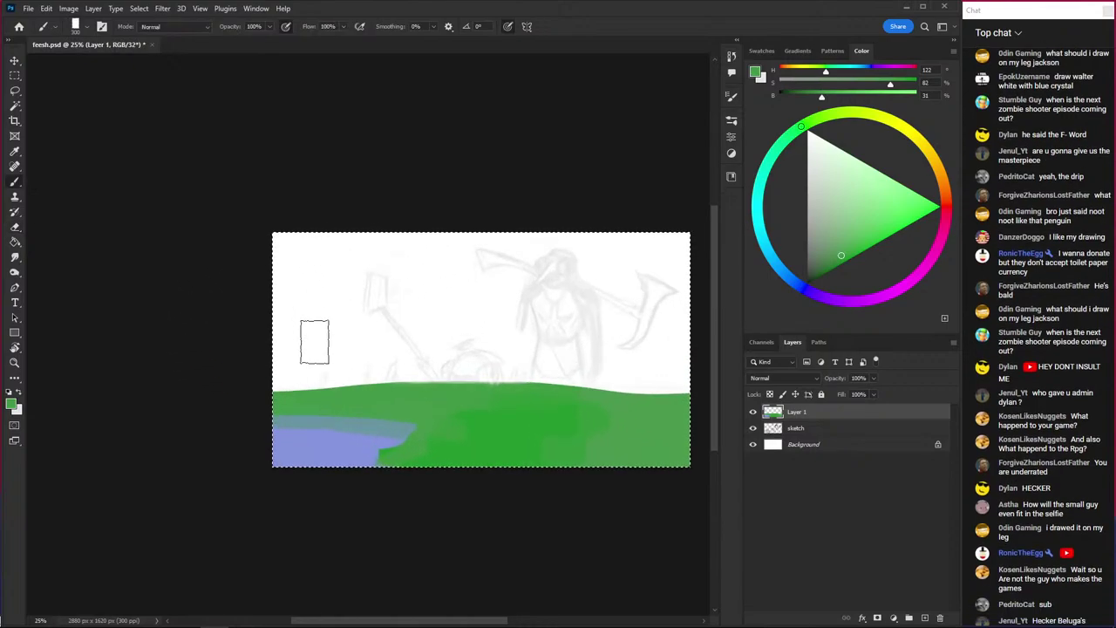
- Extend the lake blue further right along the grass
key(b)
alt+click(317, 422)
drag(416, 416, 315, 436)
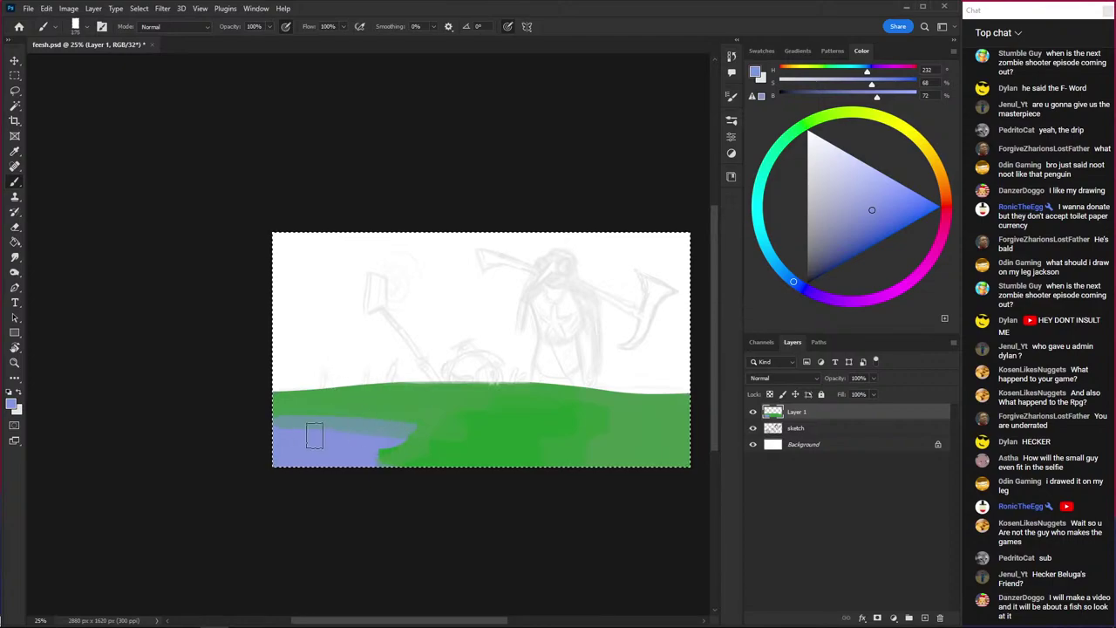
- Move the painted layer below the sketch and rename it paint-ting
drag(801, 419, 799, 434)
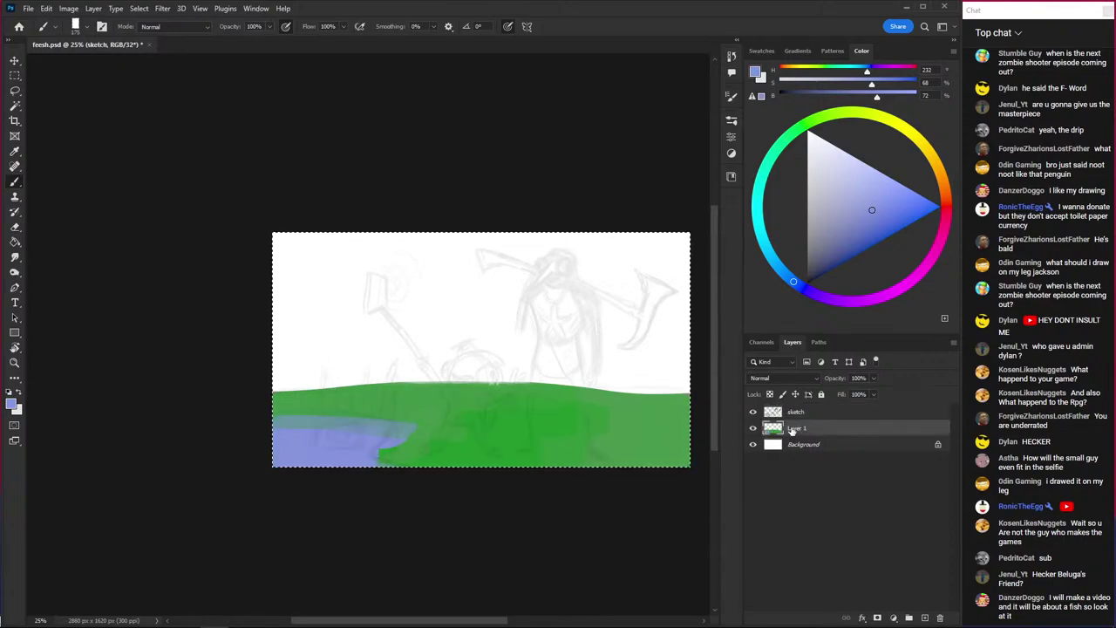
double_click(797, 426)
text(panting)
key(Return)
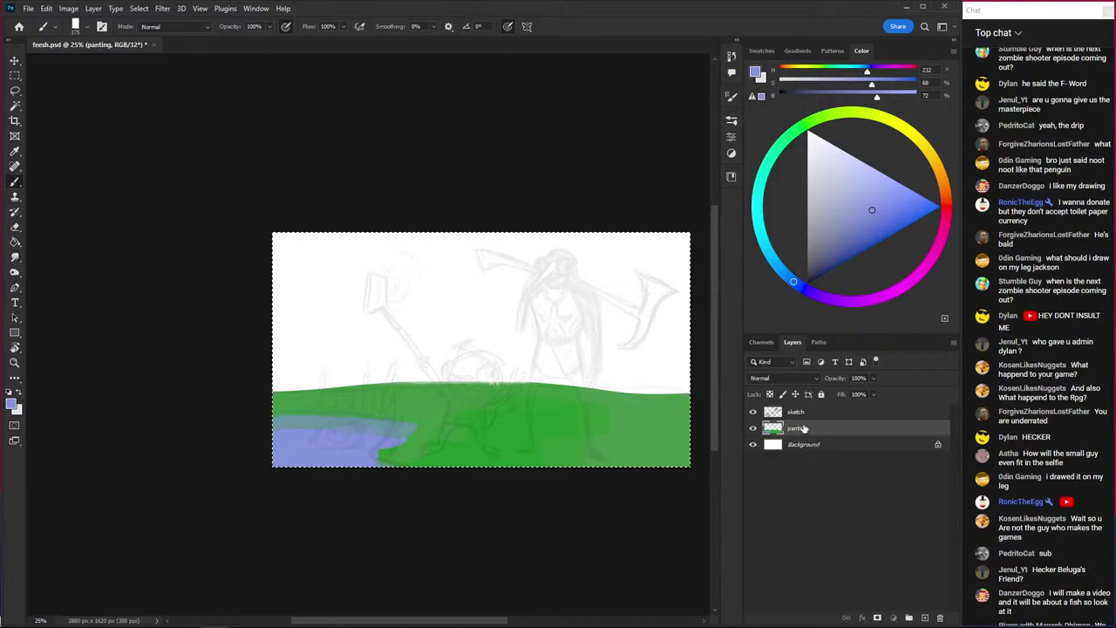
double_click(797, 428)
text(paint-ting)
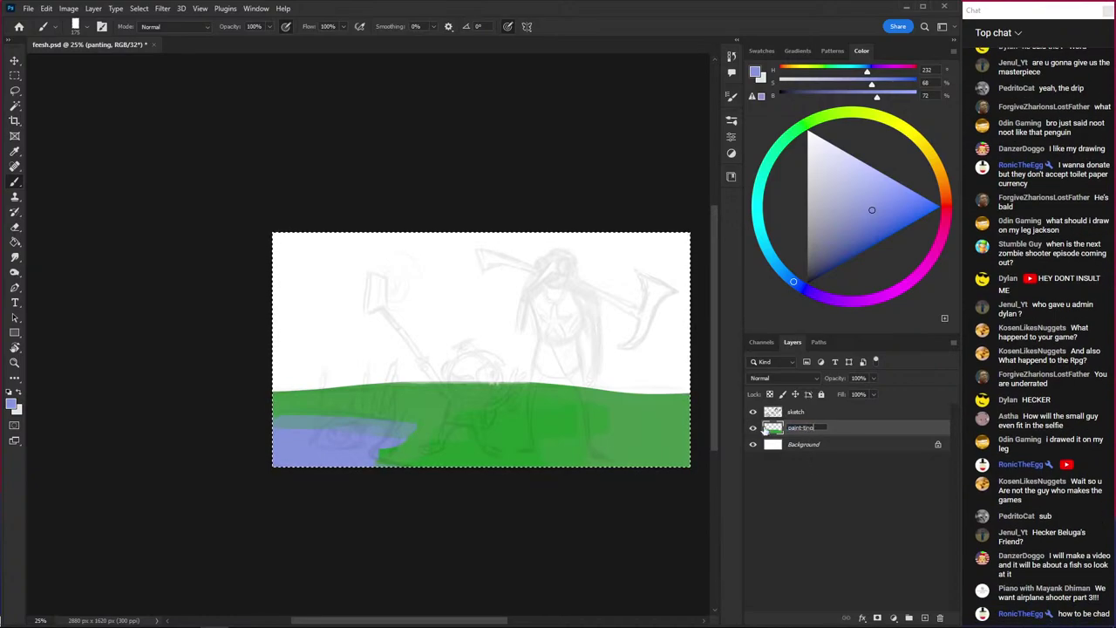
key(Return)
- Select the sketch layer, then return to the paint-ting layer
click(797, 411)
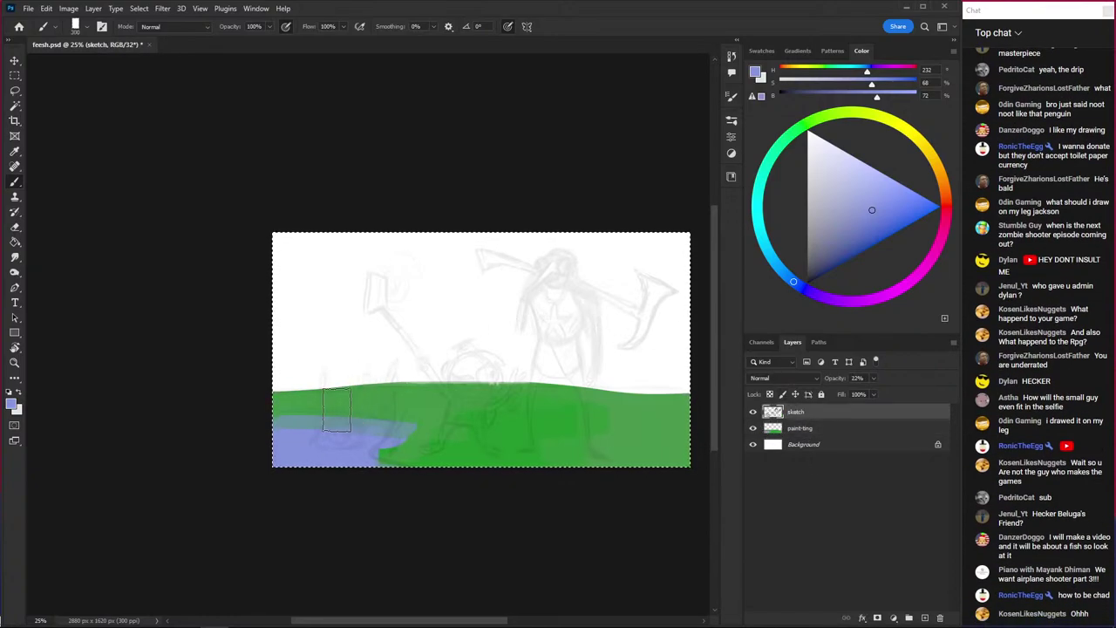
alt+click(318, 452)
key(ctrl+minus)
key(alt+bracketleft)
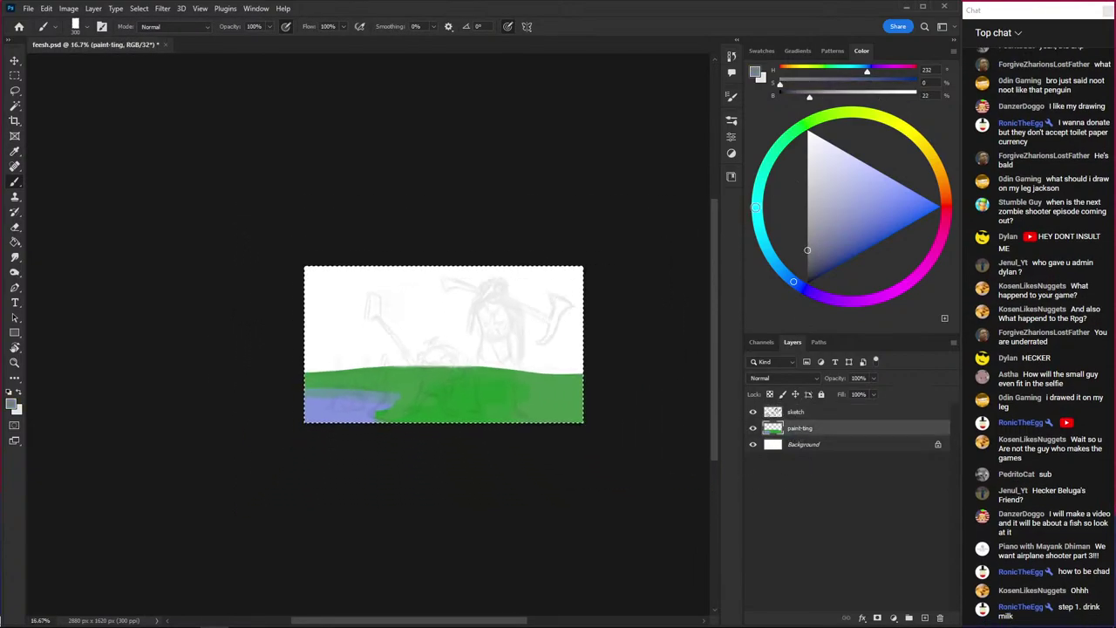
- Paint soft lavender sky across the upper canvas, resampling the sky colour as you go
click(827, 169)
mouse_move(261, 337)
mouse_down()
mouse_move(375, 339)
mouse_move(445, 279)
mouse_move(541, 303)
mouse_move(443, 386)
mouse_move(516, 337)
mouse_move(322, 318)
mouse_up()
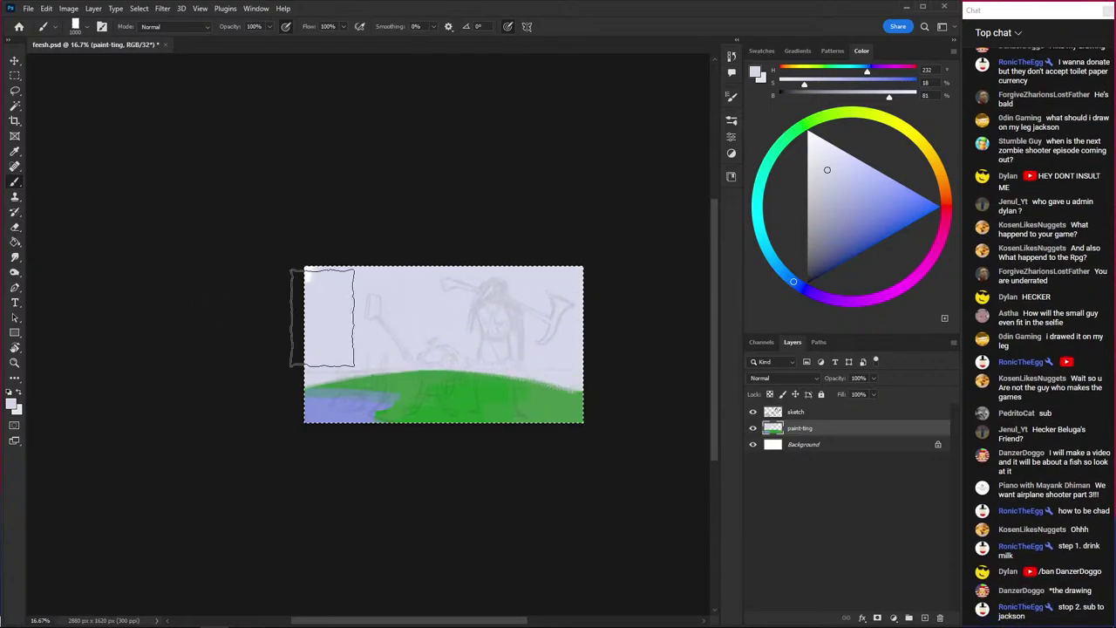
key(ctrl+z)
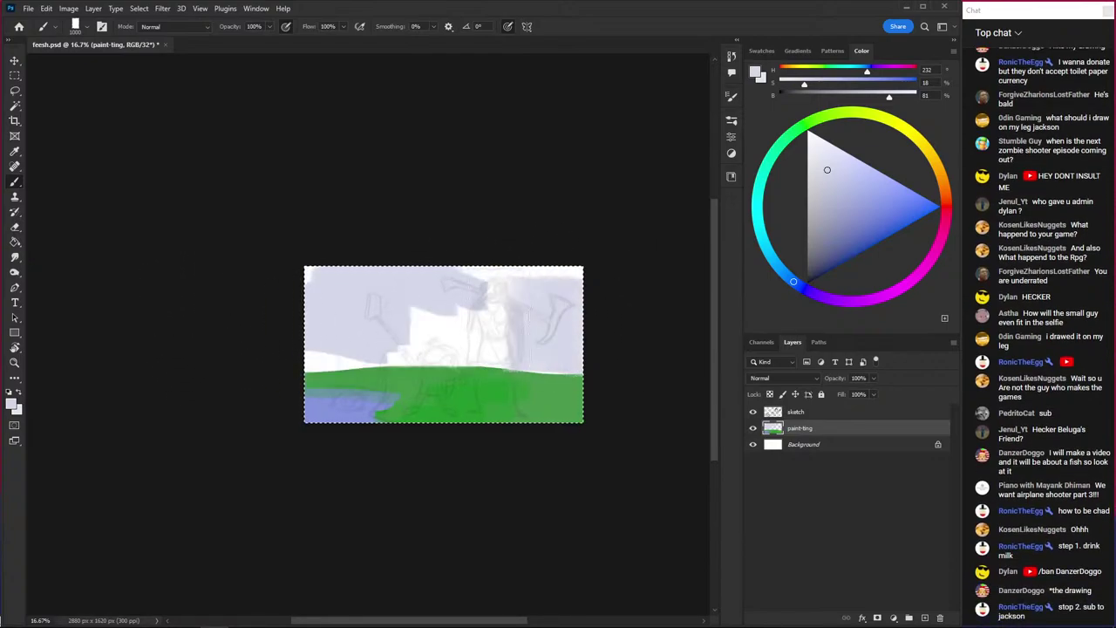
drag(419, 331, 535, 298)
drag(395, 358, 395, 264)
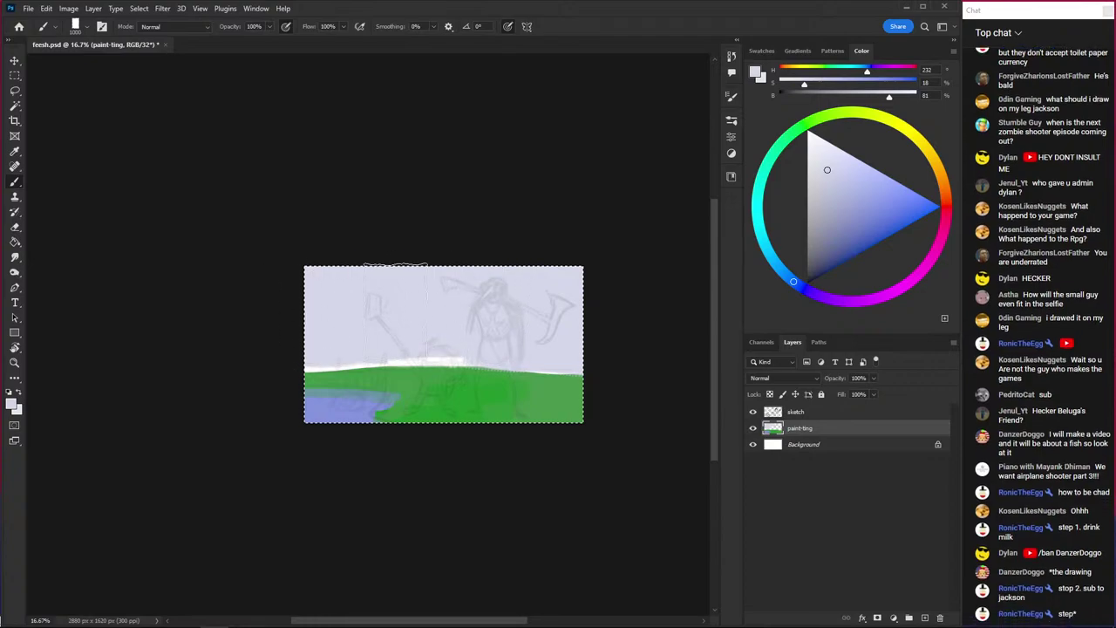
key(ctrl+plus)
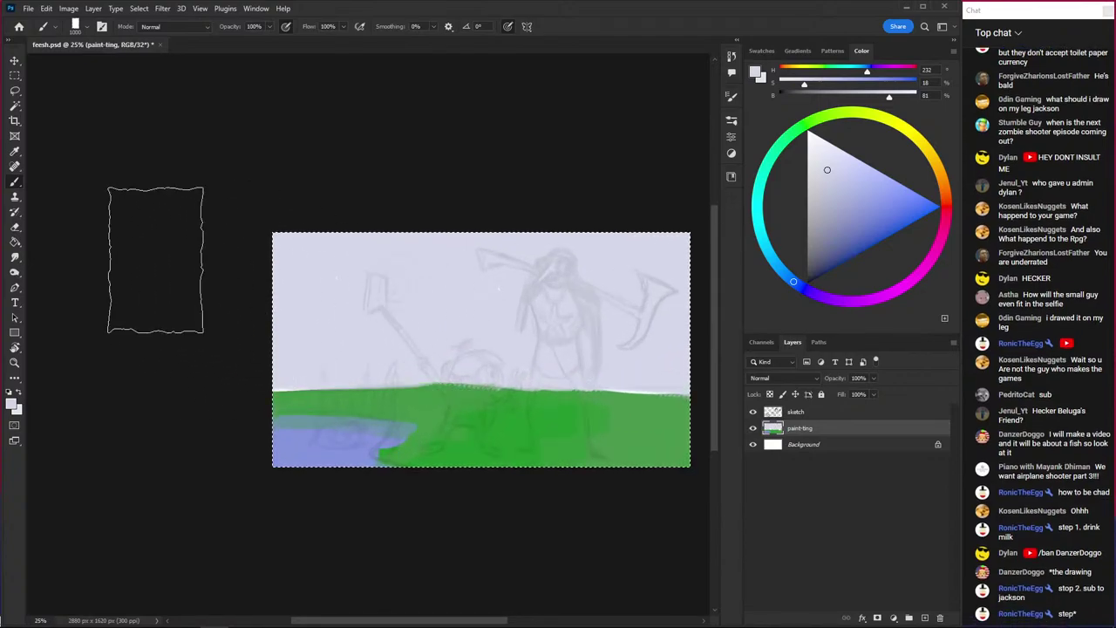
key(ctrl+plus)
drag(418, 299, 321, 270)
key(ctrl+minus)
key(ctrl+minus)
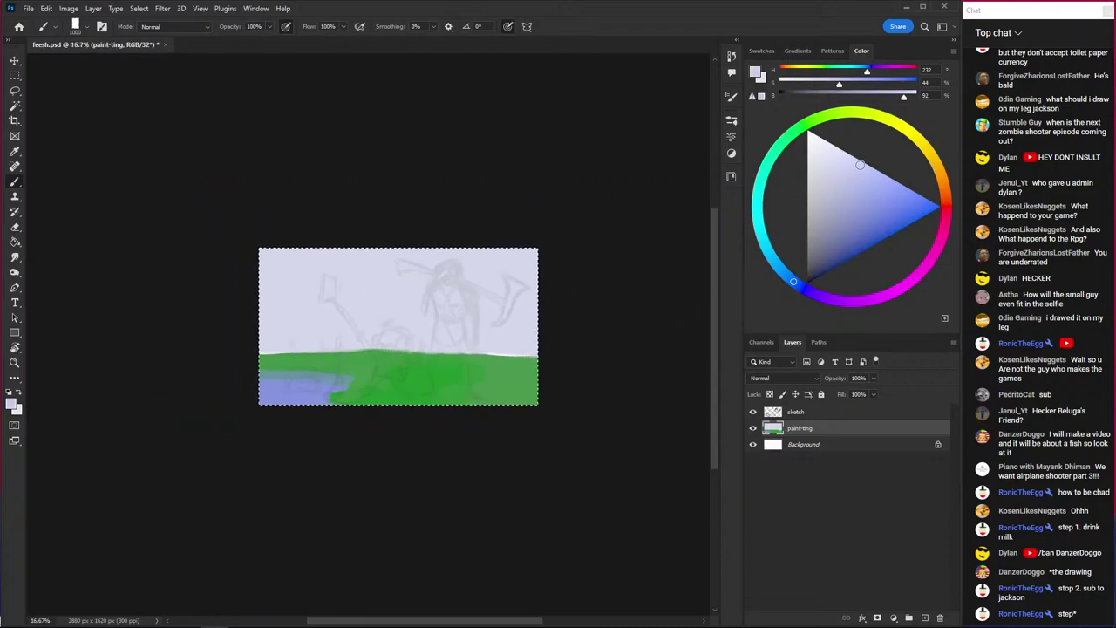
drag(532, 262, 455, 218)
alt+click(270, 279)
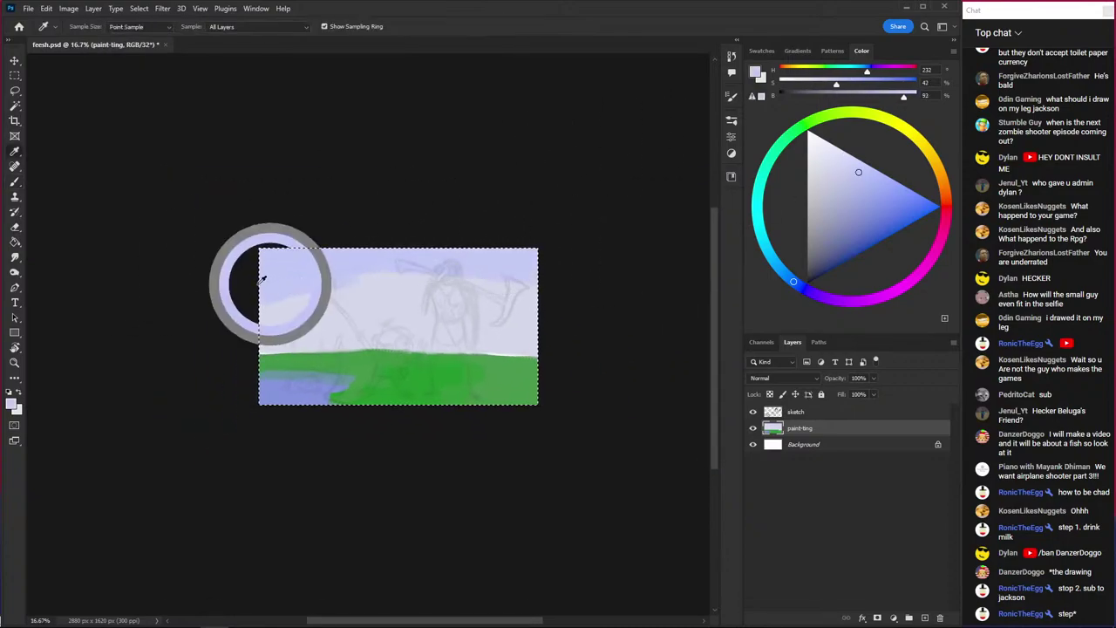
drag(270, 279, 502, 281)
alt+click(377, 281)
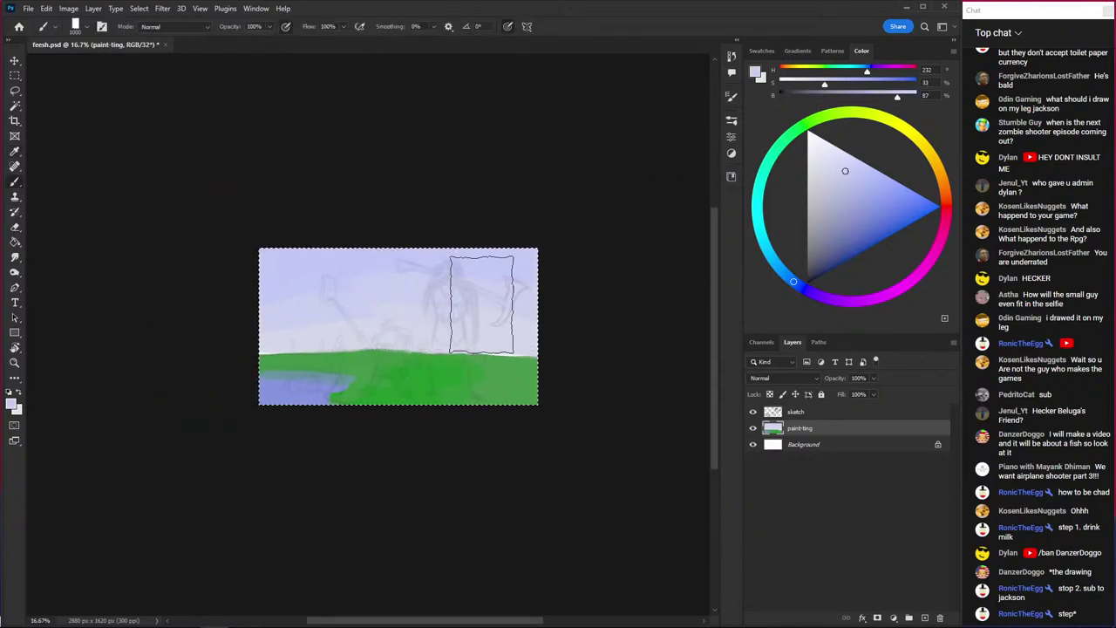
- Try a pale yellow sun at the top-left with a smaller brush, then undo it
key(ctrl+plus)
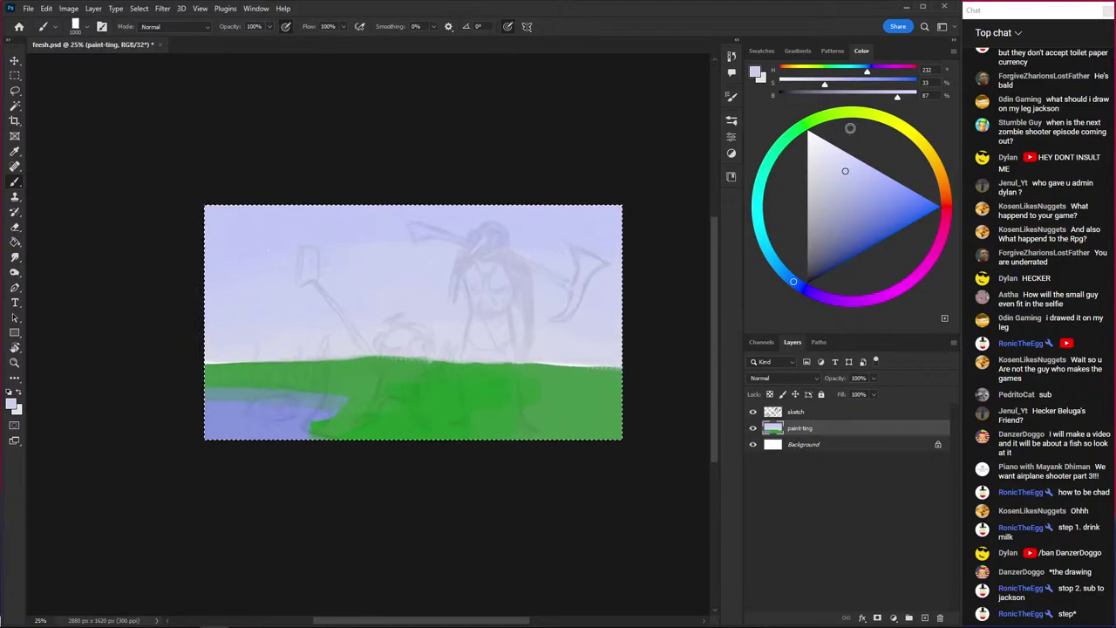
click(915, 136)
click(867, 189)
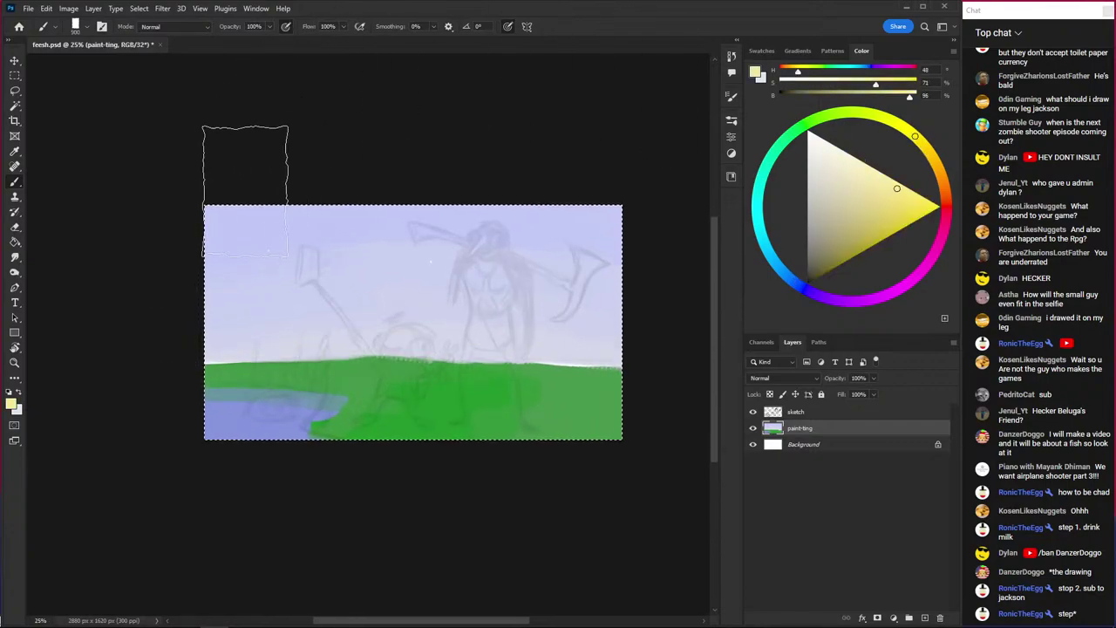
key(bracketleft)
key(bracketleft)
key(bracketleft)
drag(210, 125, 183, 161)
key(ctrl+z)
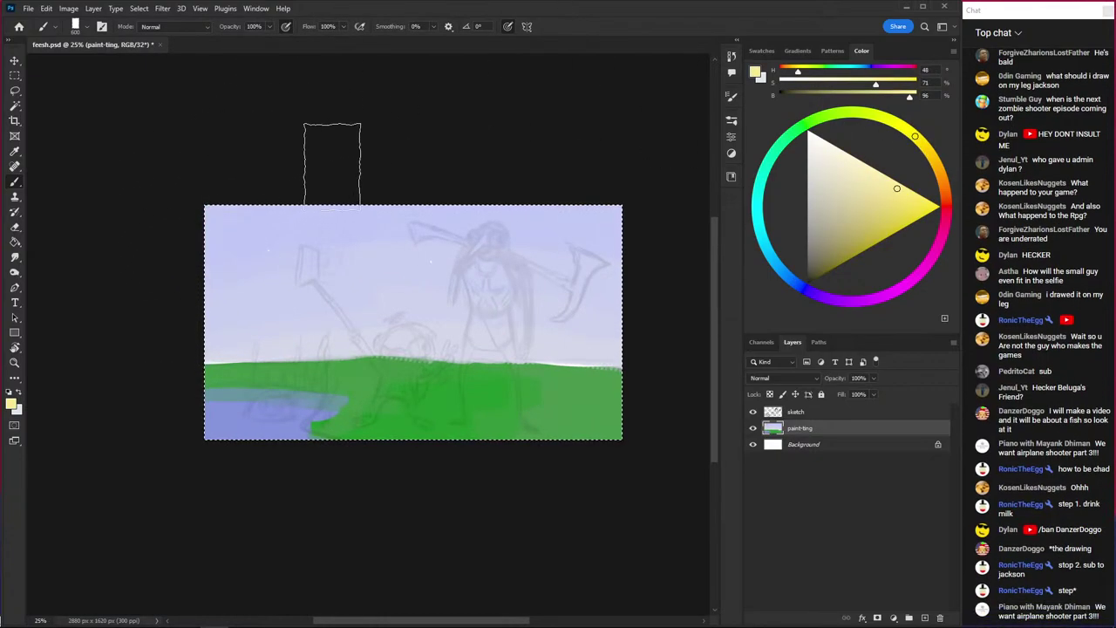
drag(324, 158, 311, 187)
key(ctrl+z)
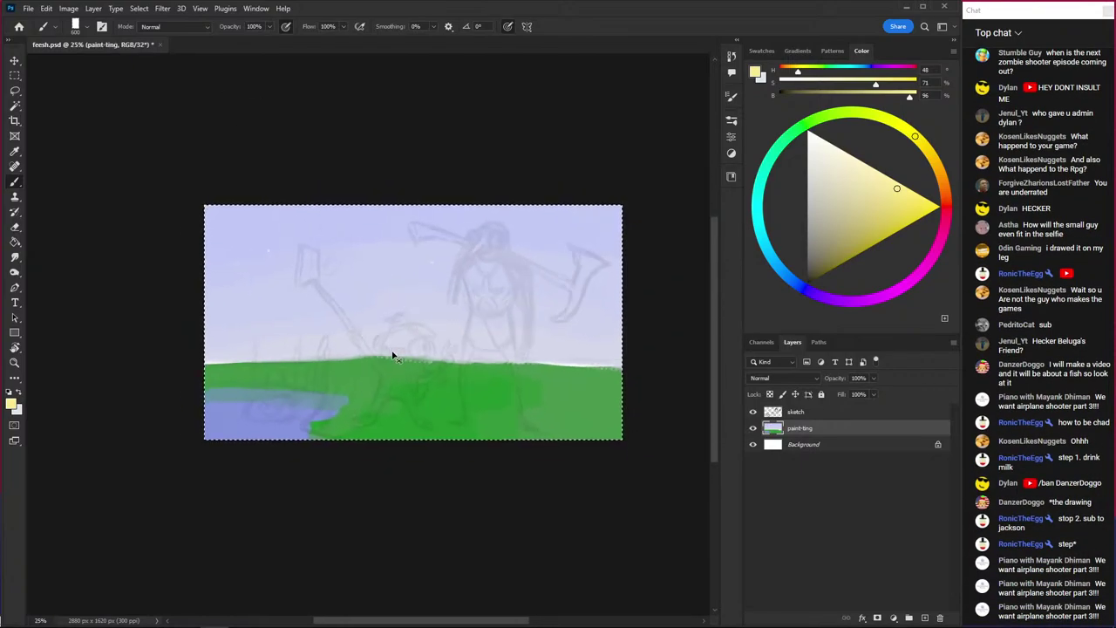
- Sample the grass green and test raising the right hill's grass, then undo it
key(ctrl+plus)
key(i)
click(371, 385)
key(b)
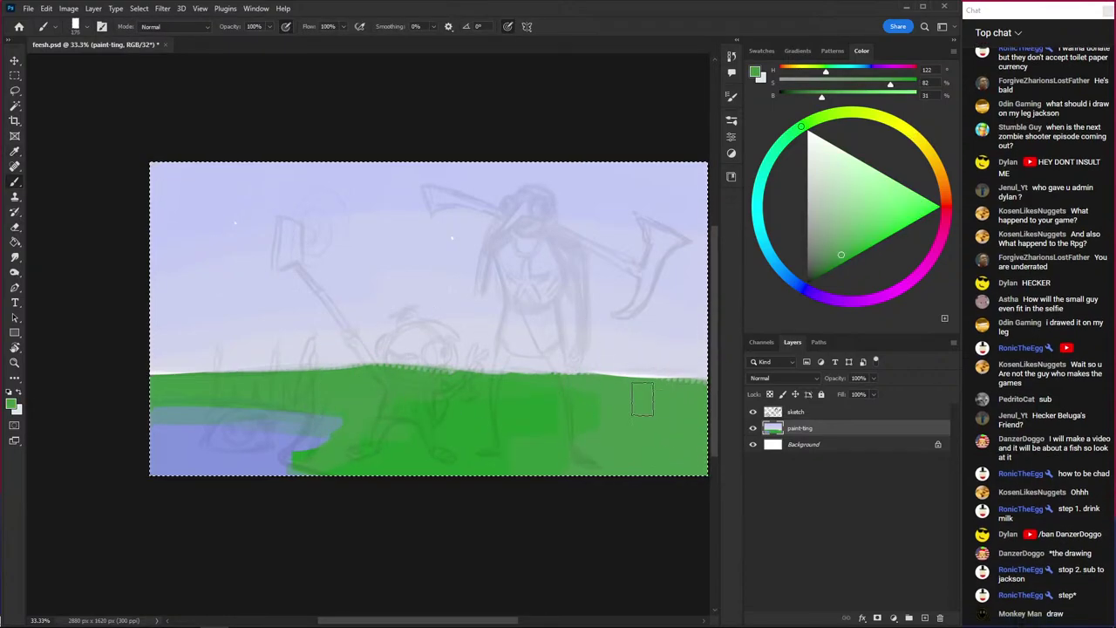
key(ctrl+minus)
key(bracketleft)
key(bracketleft)
mouse_move(615, 350)
mouse_down()
mouse_move(168, 365)
mouse_move(668, 379)
mouse_up()
key(ctrl+z)
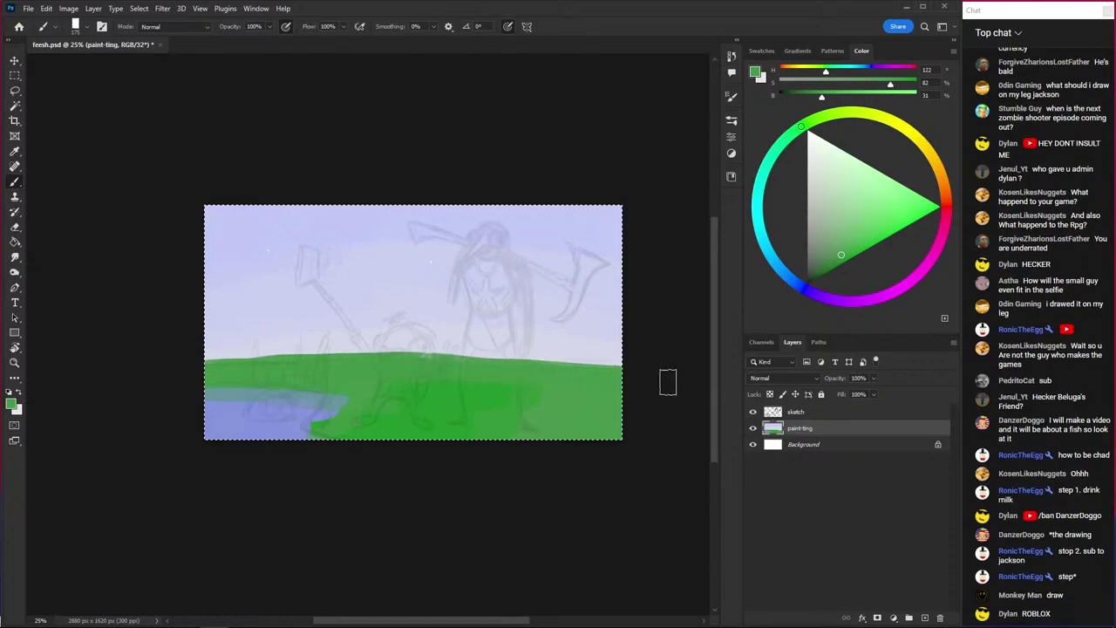
- Save feesh.psd and zoom in on the figures in the upper-left scene
key(ctrl+plus)
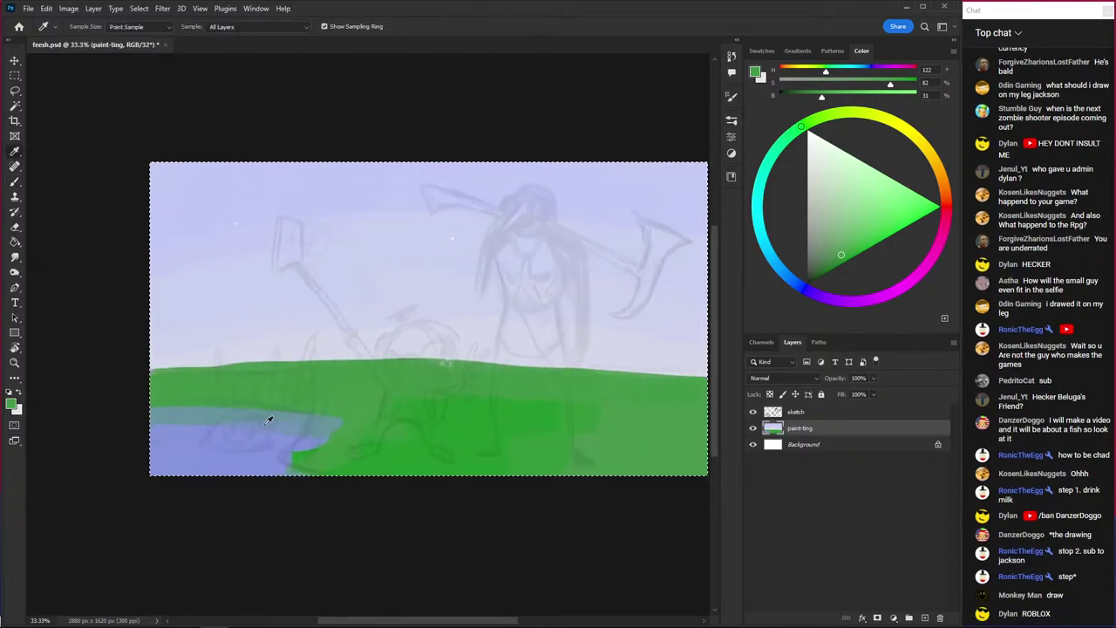
key(ctrl+s)
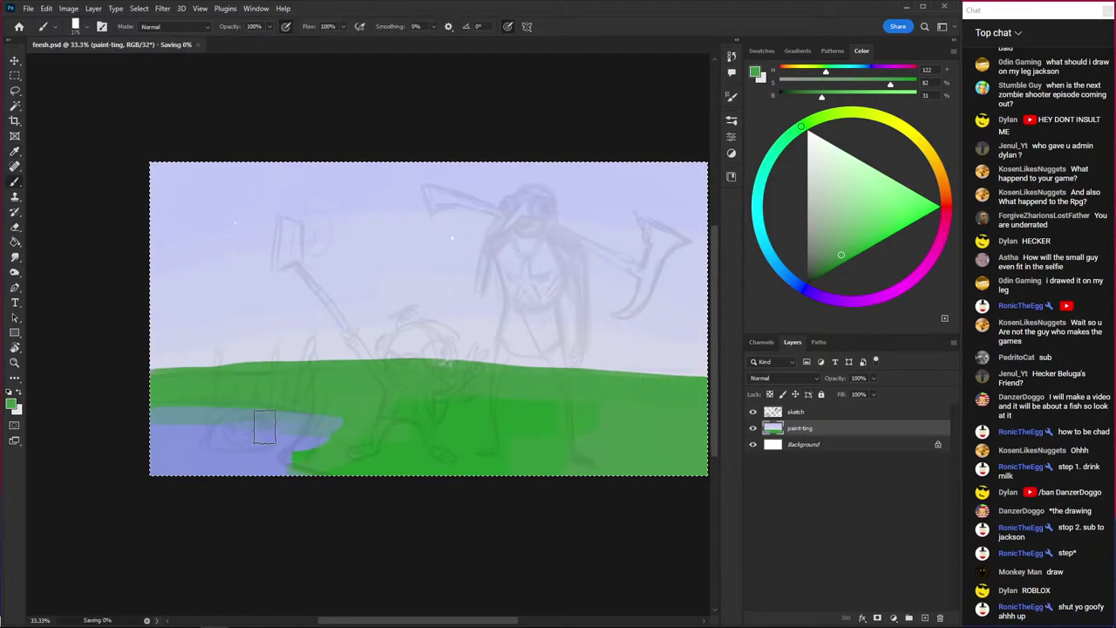
key(ctrl+minus)
key(ctrl+plus)
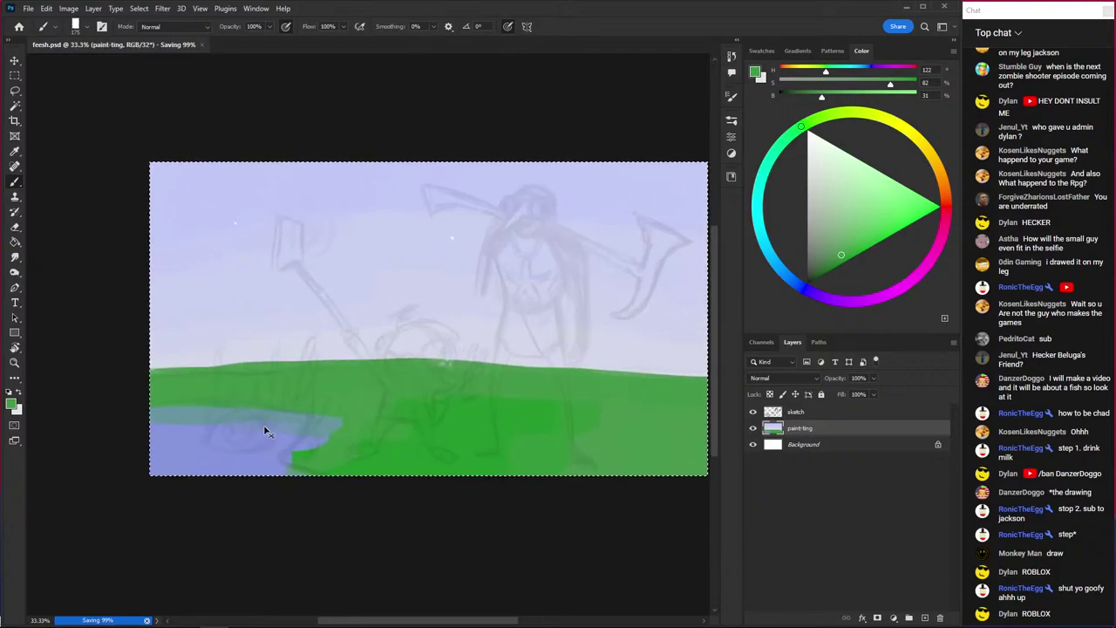
key(ctrl+plus)
key(ctrl+minus)
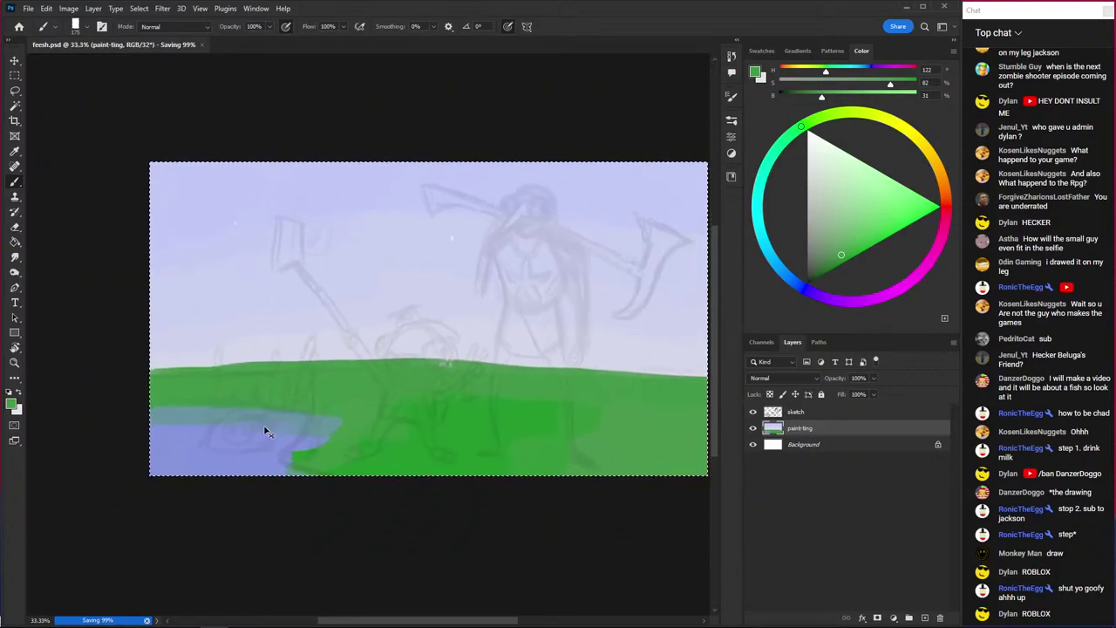
key(ctrl+minus)
key(ctrl+plus)
drag(264, 426, 235, 501)
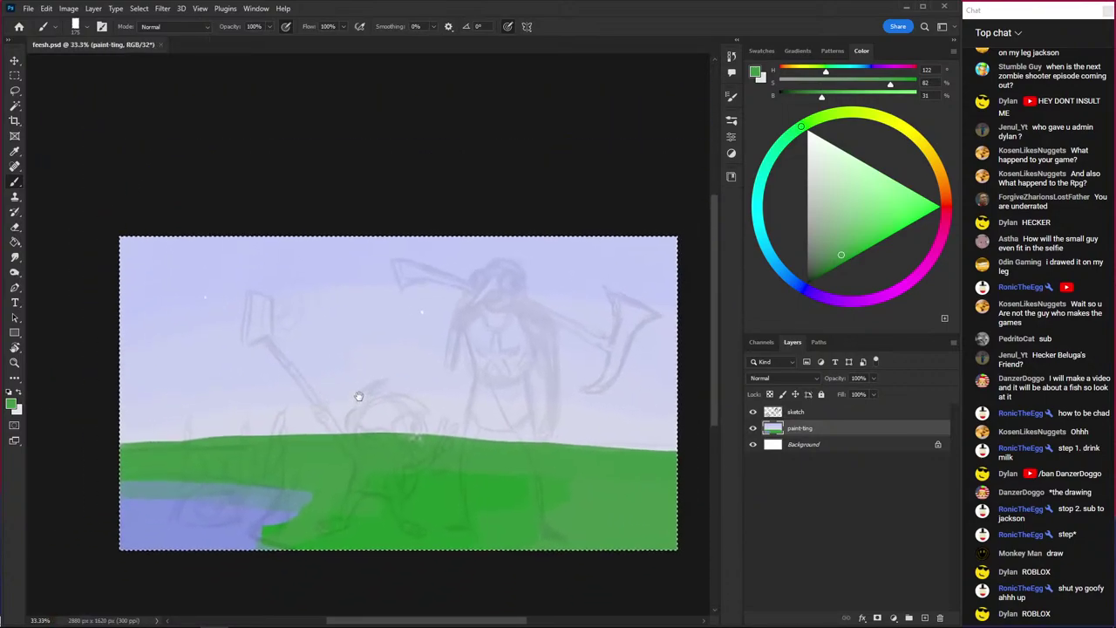
key(ctrl+plus)
key(ctrl+plus)
- Mix a yellow-orange paint colour for the fish head
click(905, 199)
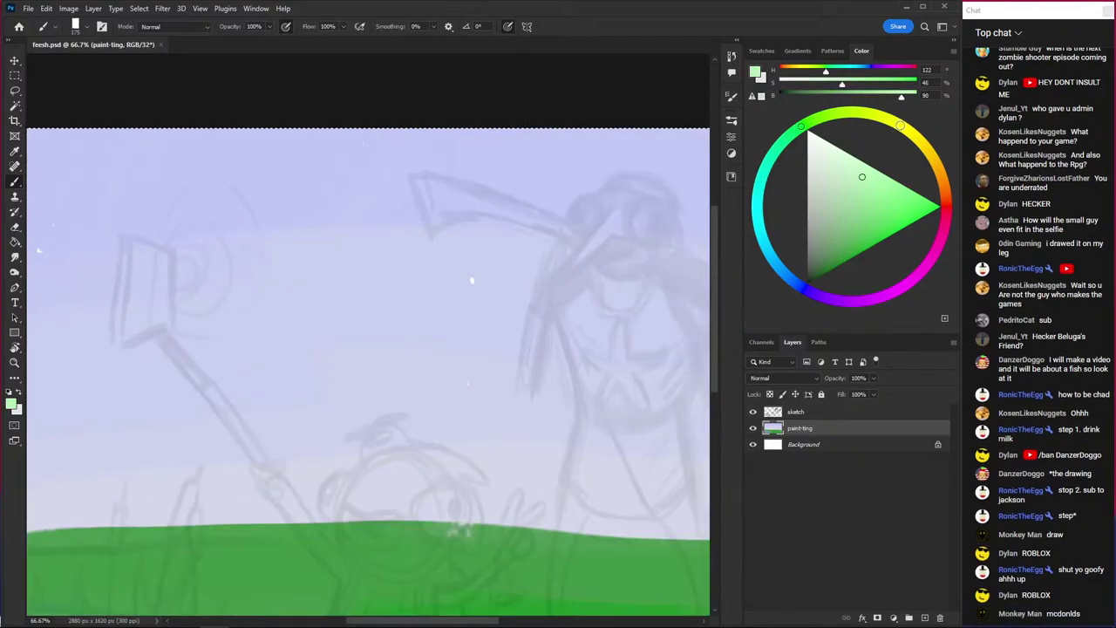
mouse_move(800, 126)
mouse_down()
mouse_move(942, 186)
mouse_move(938, 166)
mouse_up()
click(910, 198)
key(ctrl+plus)
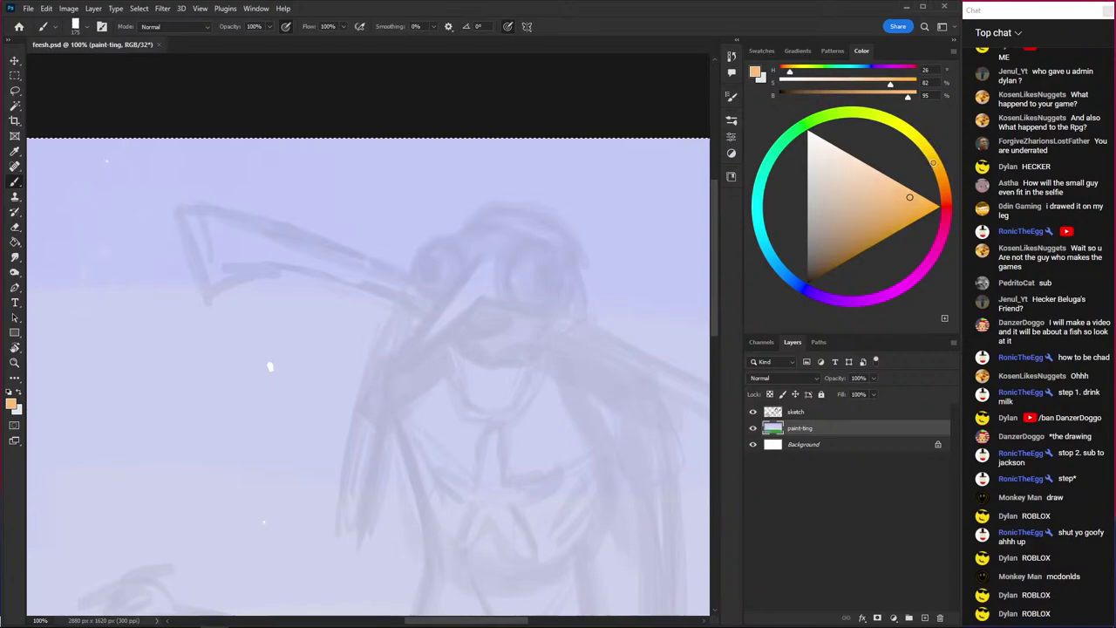
- Paint the fish head in orange, then repaint it in a lighter orange
click(914, 210)
mouse_move(933, 162)
mouse_down()
mouse_move(930, 153)
mouse_move(943, 184)
mouse_up()
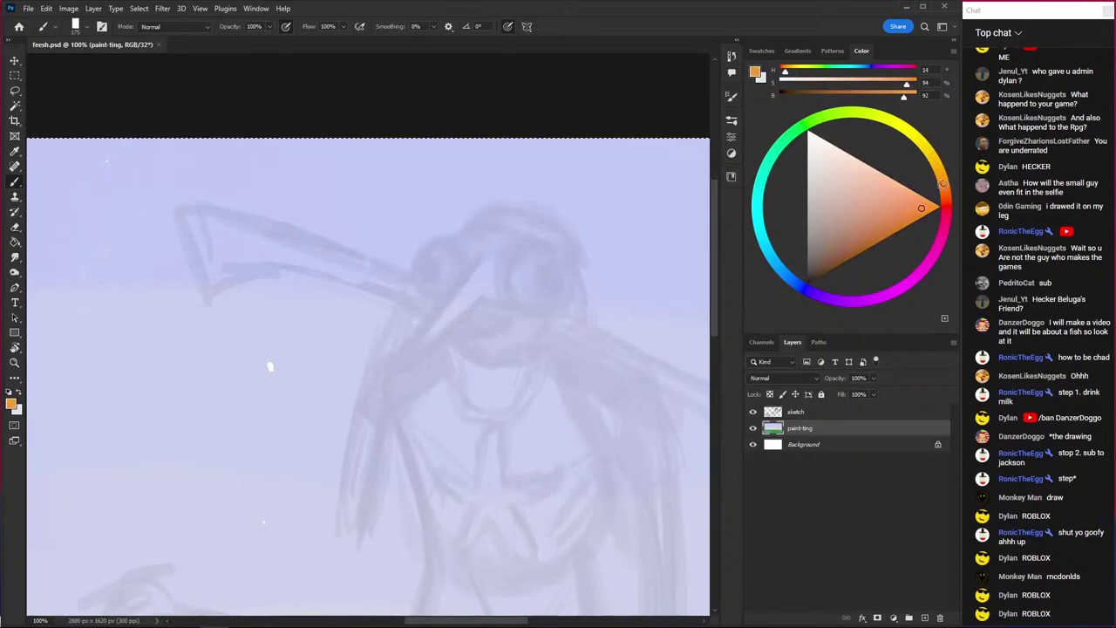
click(923, 208)
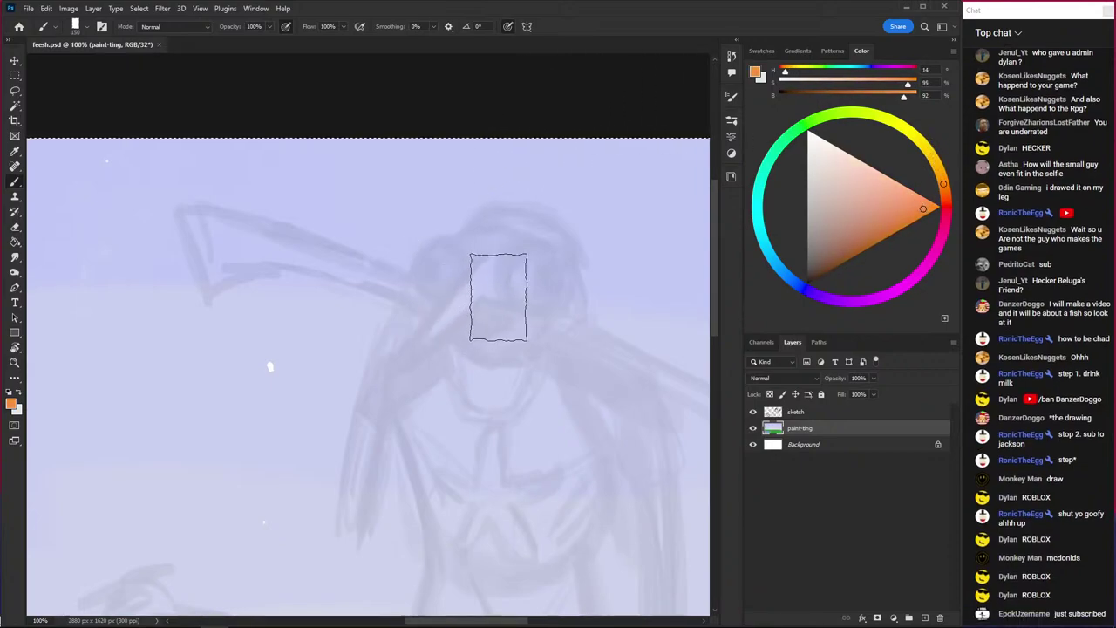
mouse_move(496, 297)
mouse_down()
mouse_move(527, 266)
mouse_move(460, 275)
mouse_up()
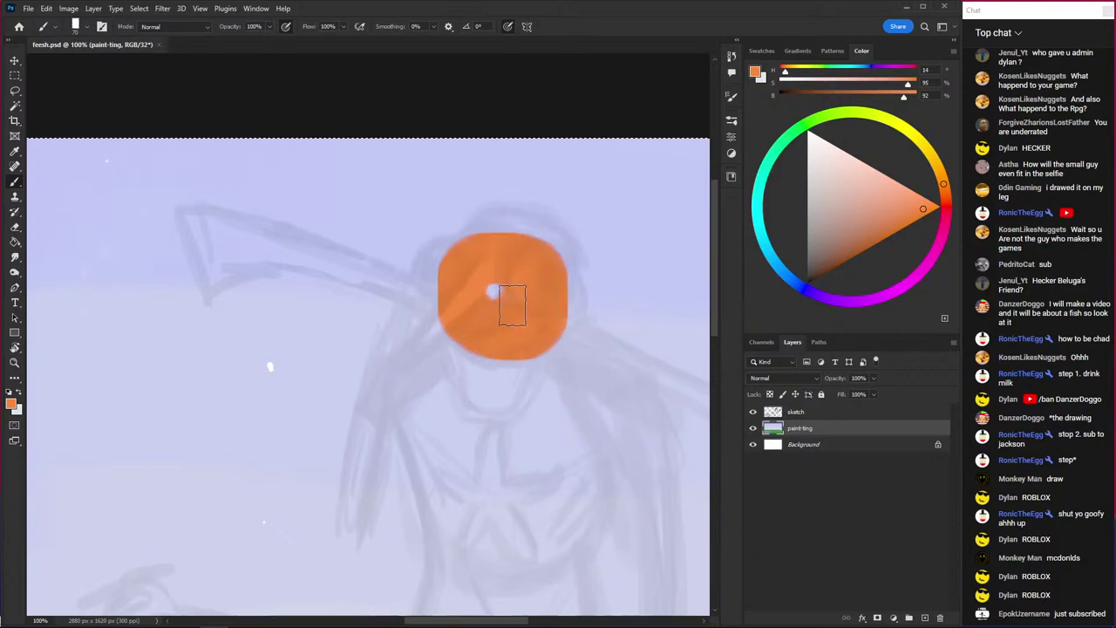
drag(943, 184, 937, 166)
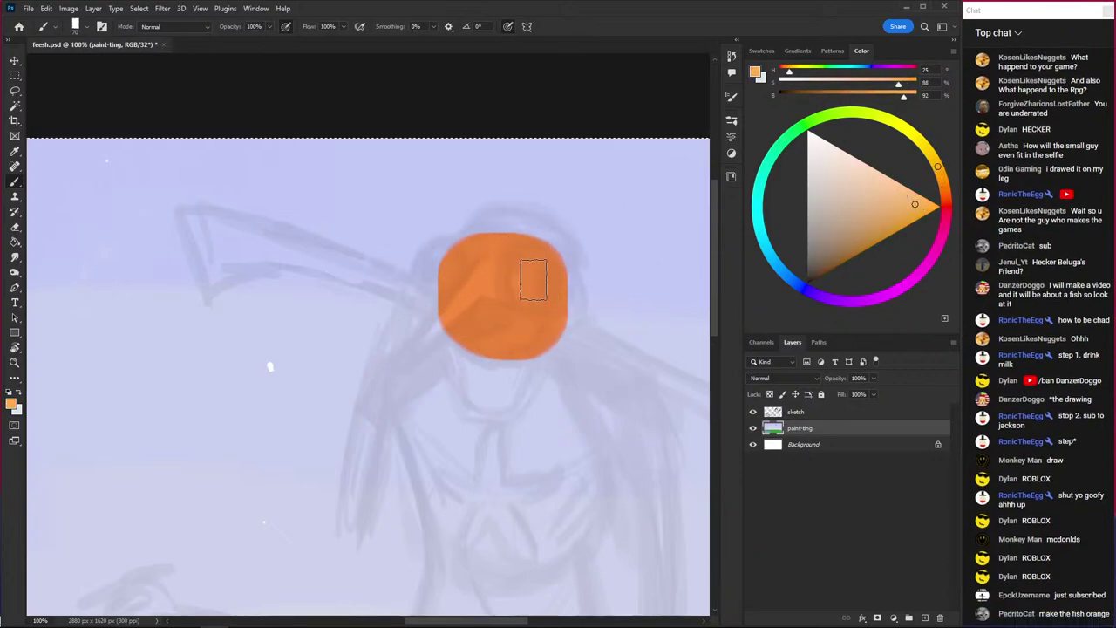
mouse_move(533, 279)
mouse_down()
mouse_move(488, 301)
mouse_move(511, 251)
mouse_move(458, 321)
mouse_up()
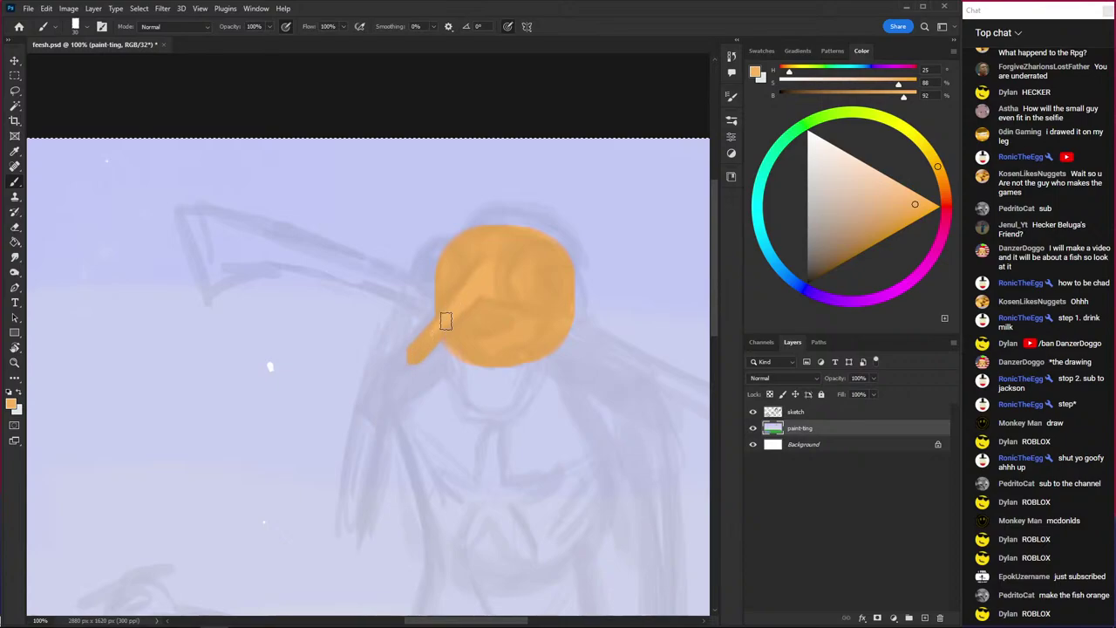
- Sample the head's orange and touch up the top of the fish head
key(ctrl+minus)
click(891, 179)
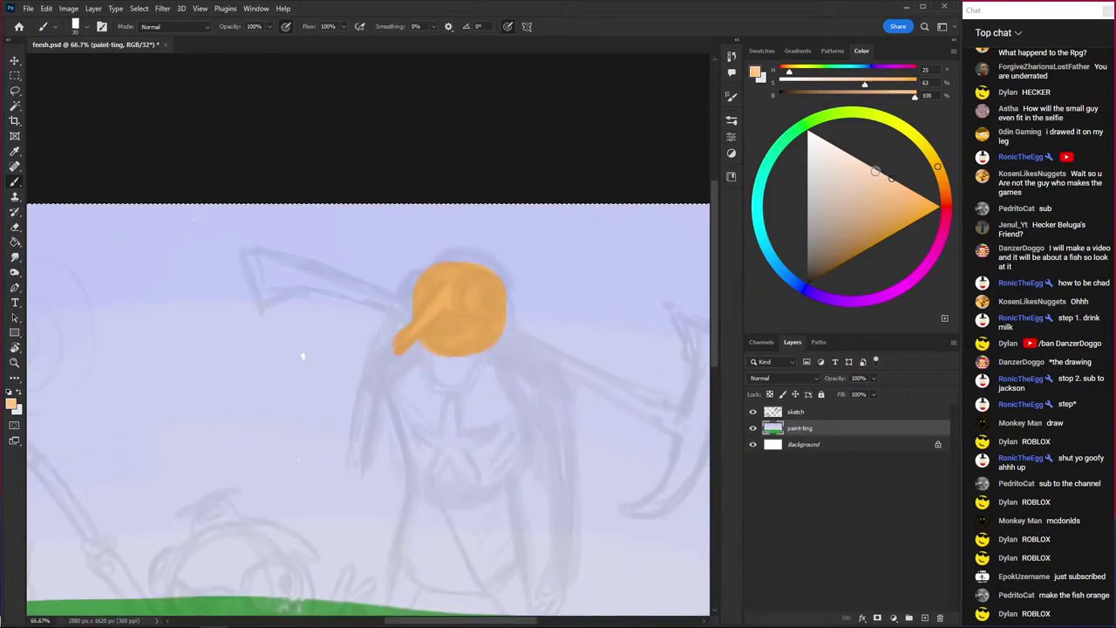
click(850, 110)
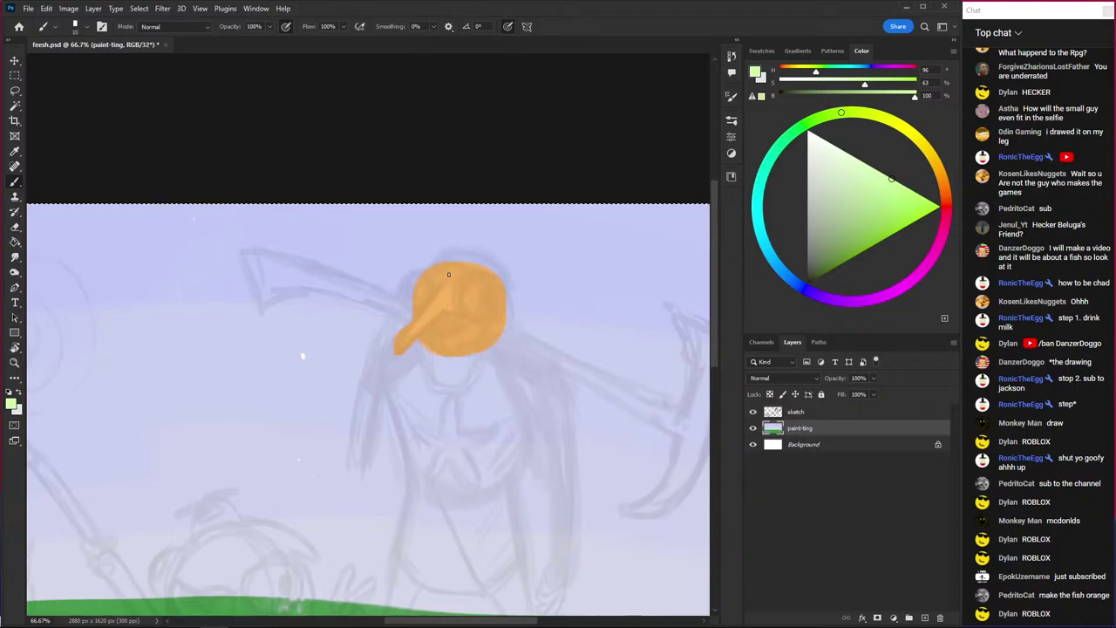
alt+click(447, 299)
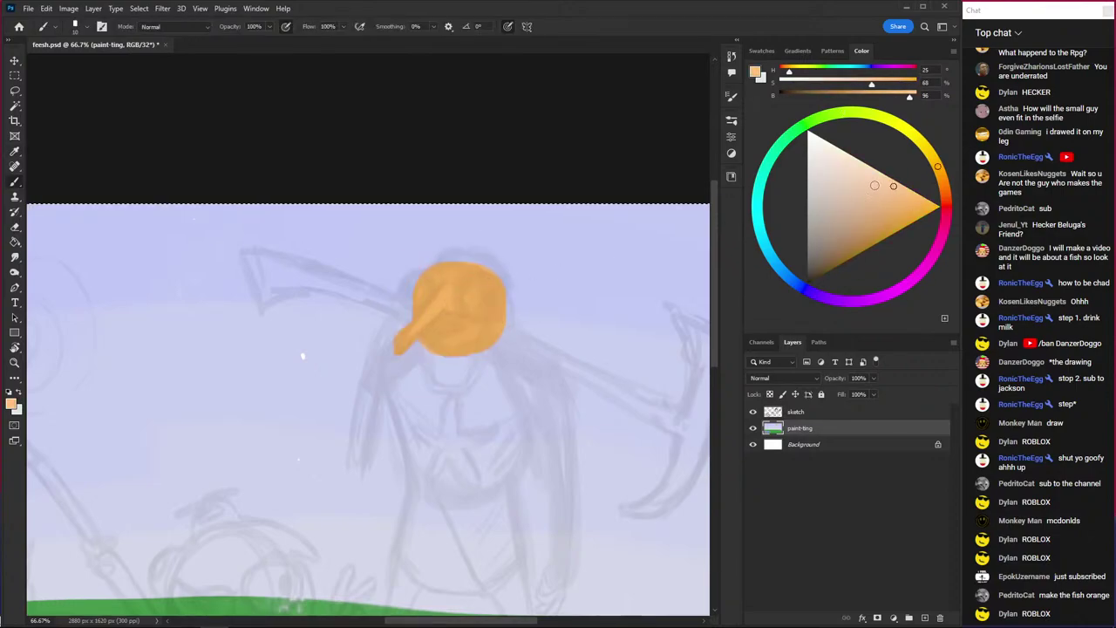
drag(458, 258, 482, 253)
key(bracketright)
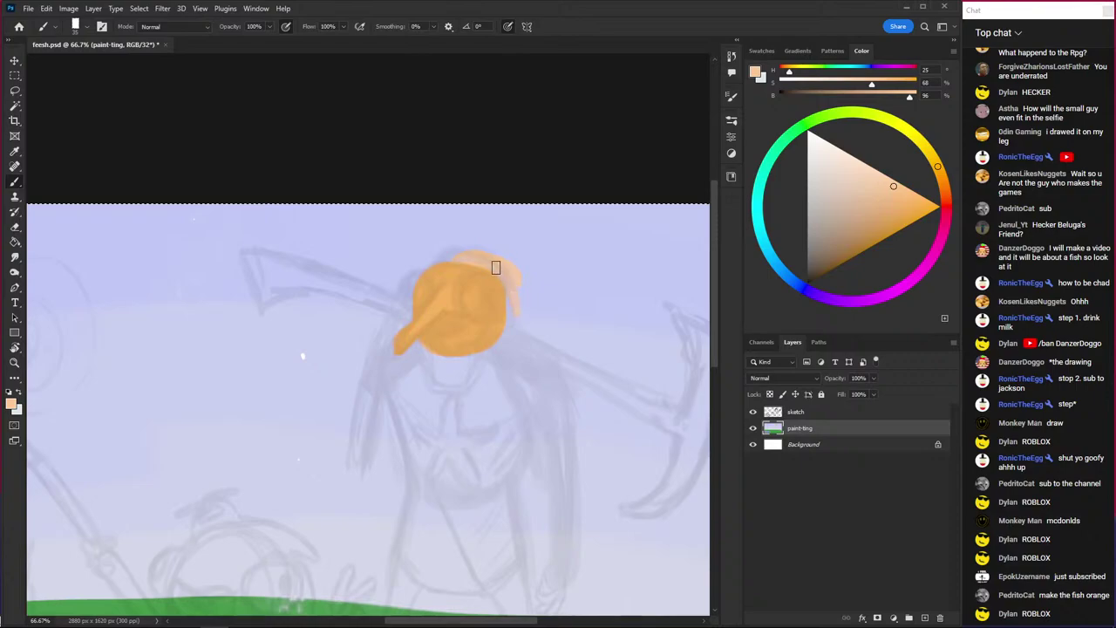
- Zoom out to the whole scene and hide the sketch to check the painted head
key(ctrl+minus)
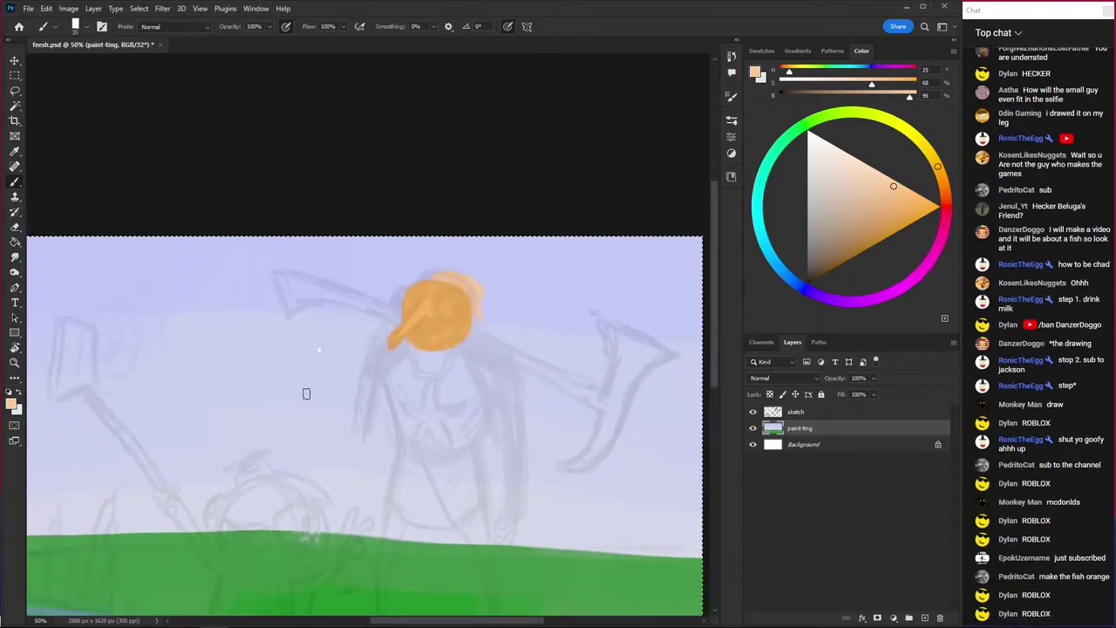
key(ctrl+minus)
drag(199, 311, 374, 291)
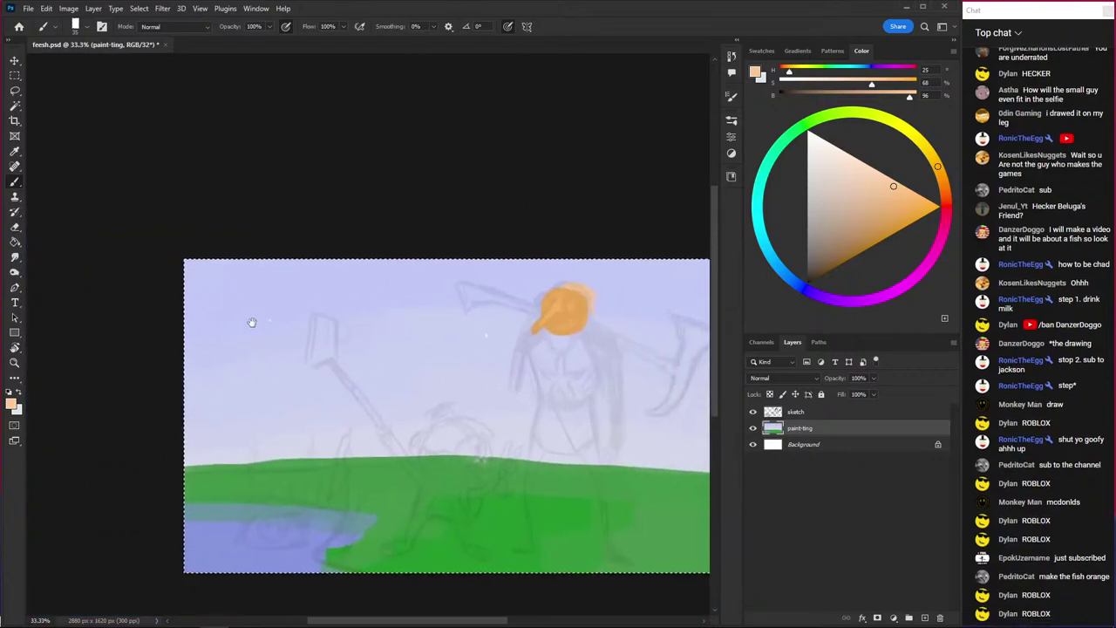
scroll(573, 352, up, 1)
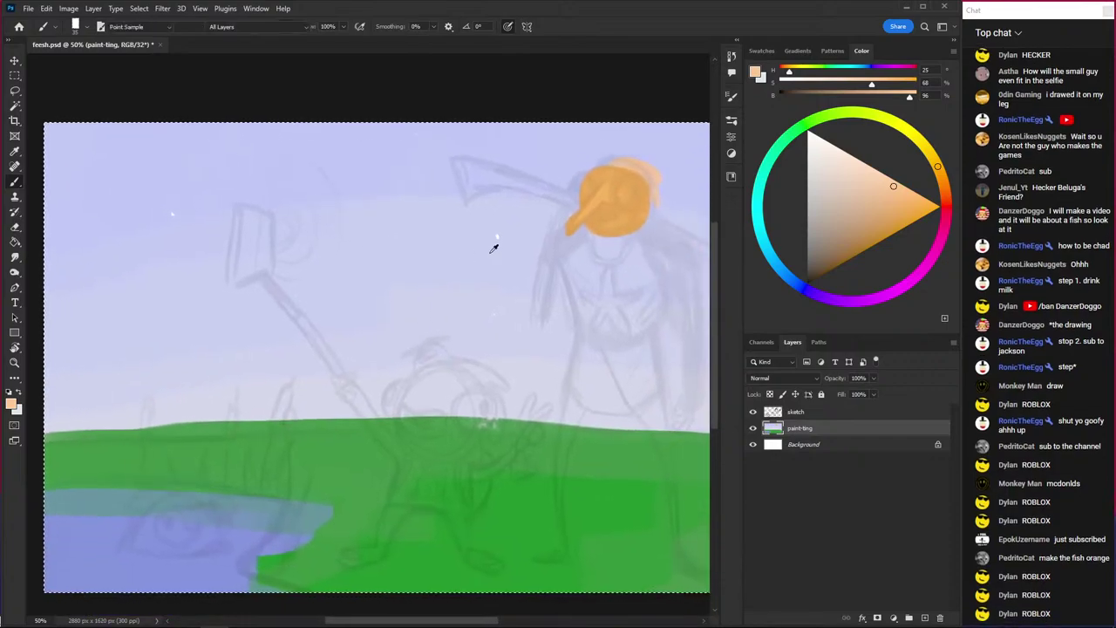
key(ctrl+comma)
alt+click(613, 215)
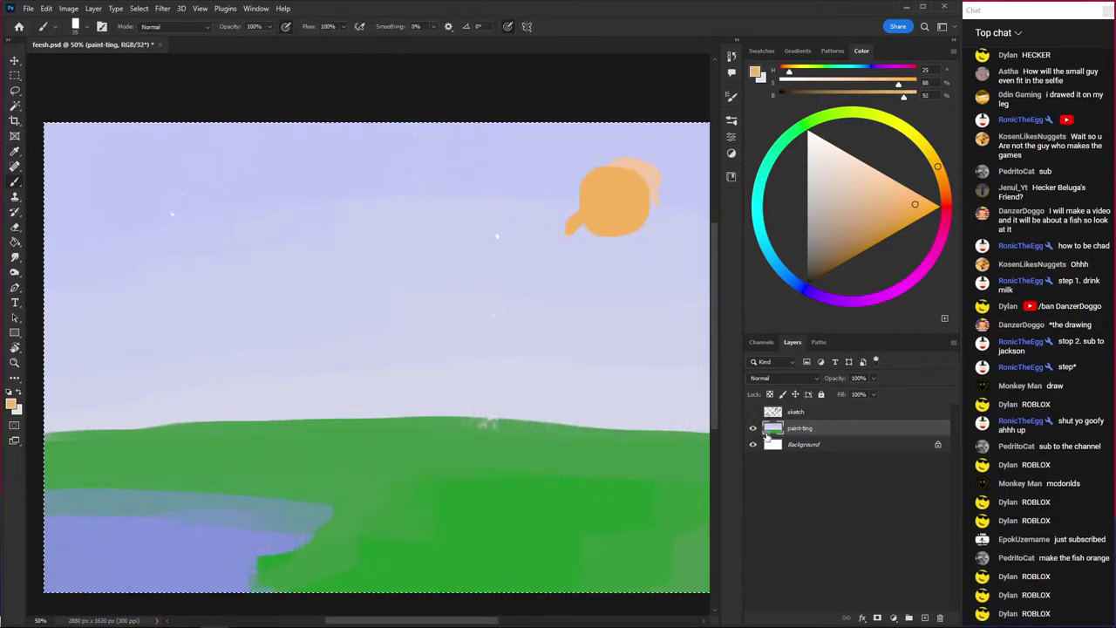
key(alt+bracketright)
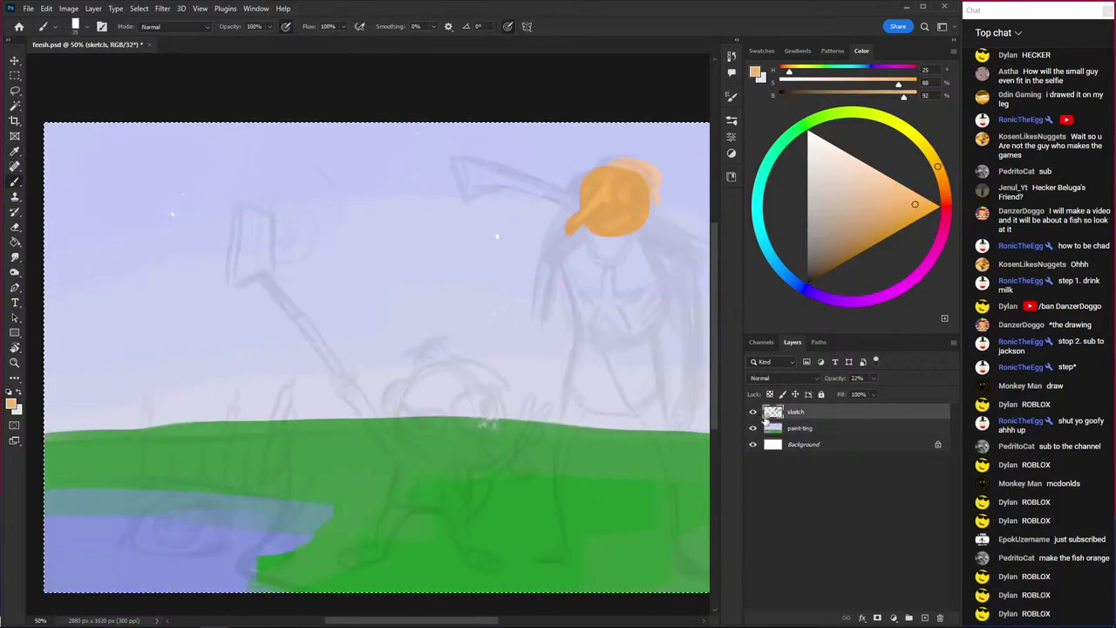
- Show the sketch again and paint an orange blob on the grass on paint-ting
click(752, 411)
click(797, 429)
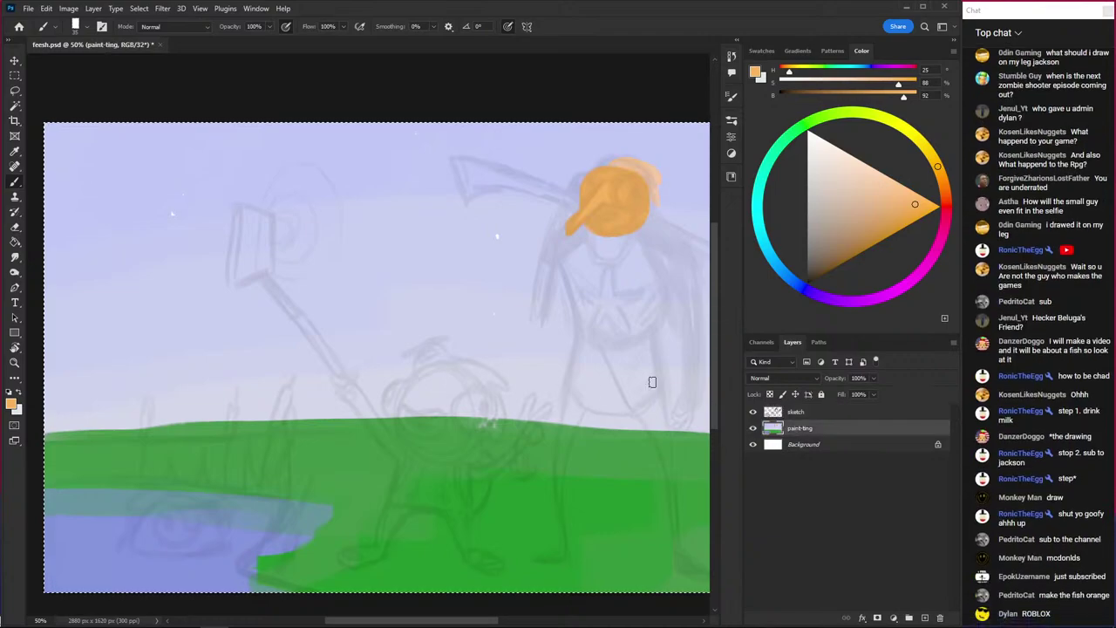
mouse_move(434, 403)
mouse_down()
mouse_move(461, 421)
mouse_move(455, 439)
mouse_move(413, 402)
mouse_move(421, 451)
mouse_move(474, 428)
mouse_move(451, 389)
mouse_move(407, 409)
mouse_up()
- Toggle the sketch and painting layers' visibility to compare, then reselect paint-ting
click(753, 411)
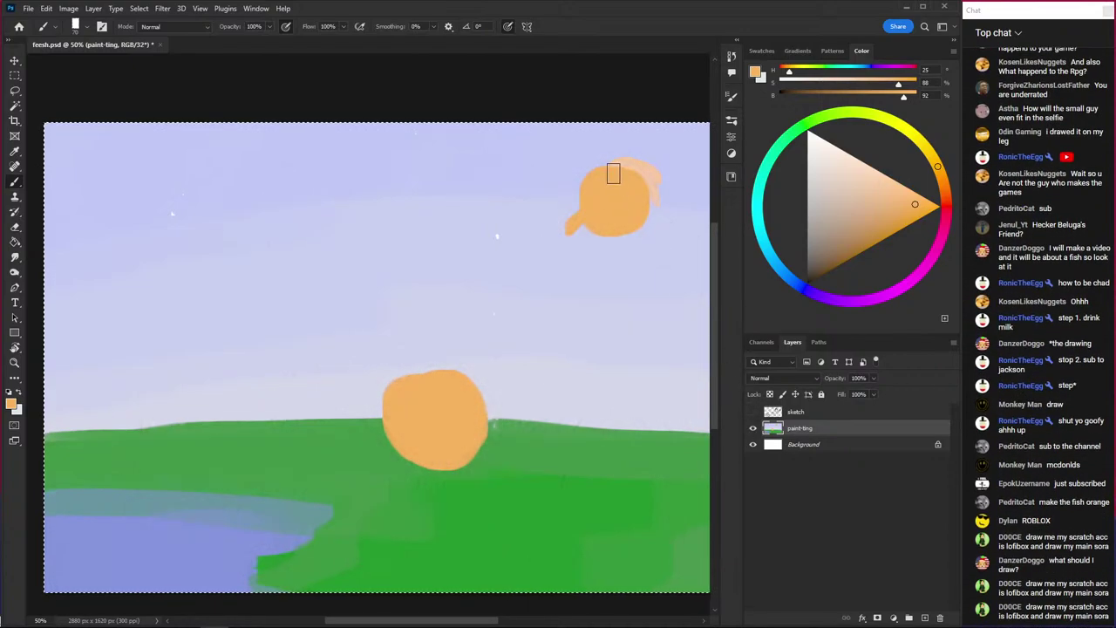
alt+click(643, 169)
click(752, 427)
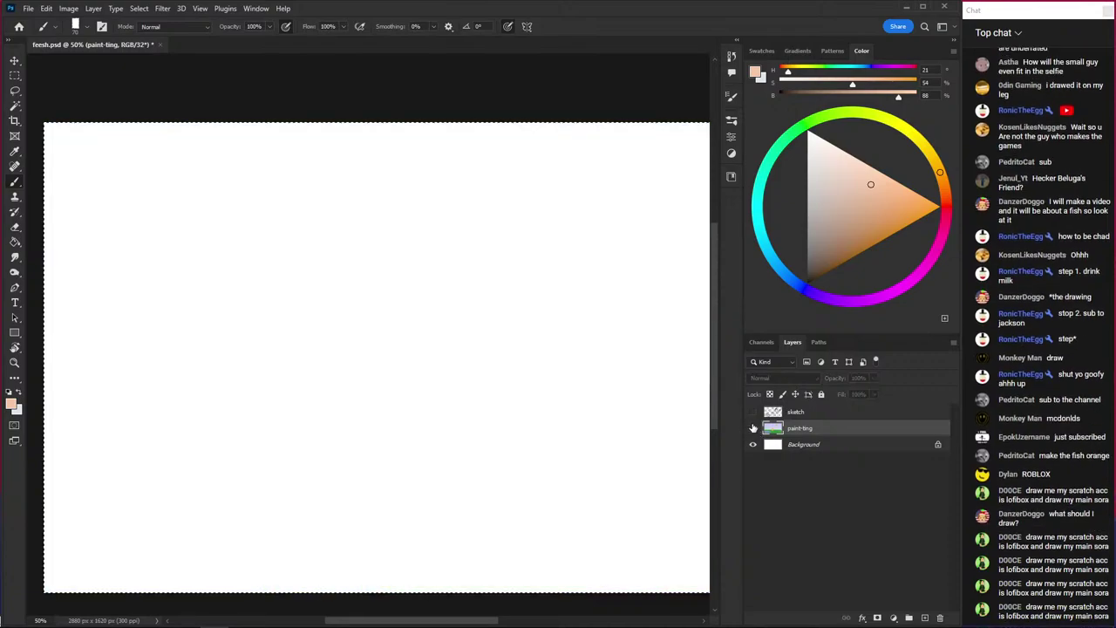
click(753, 411)
click(753, 427)
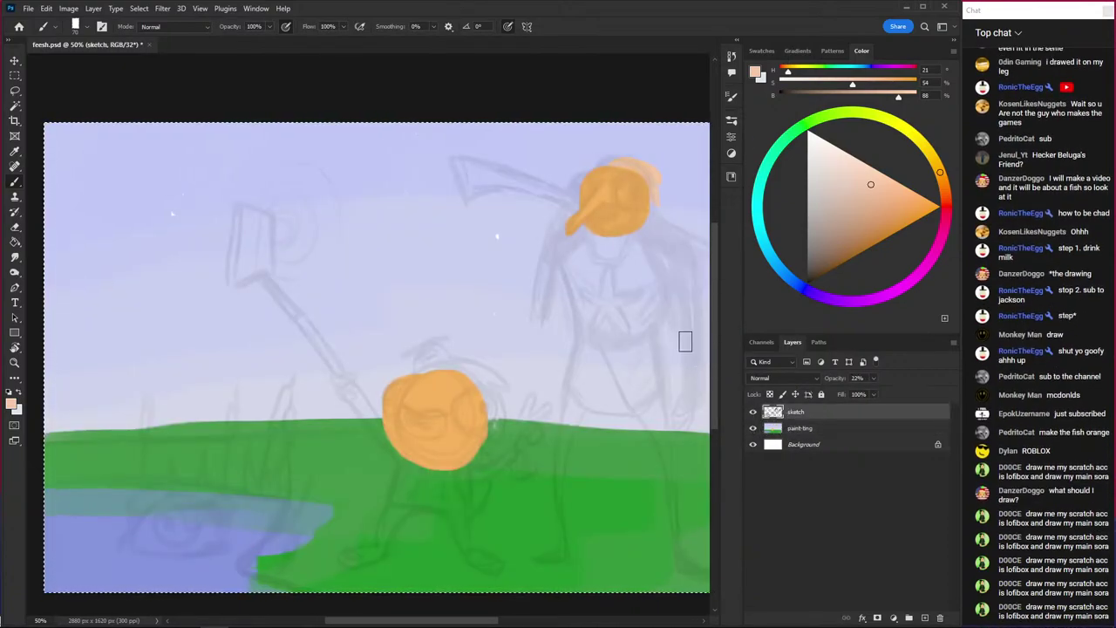
click(787, 413)
click(791, 428)
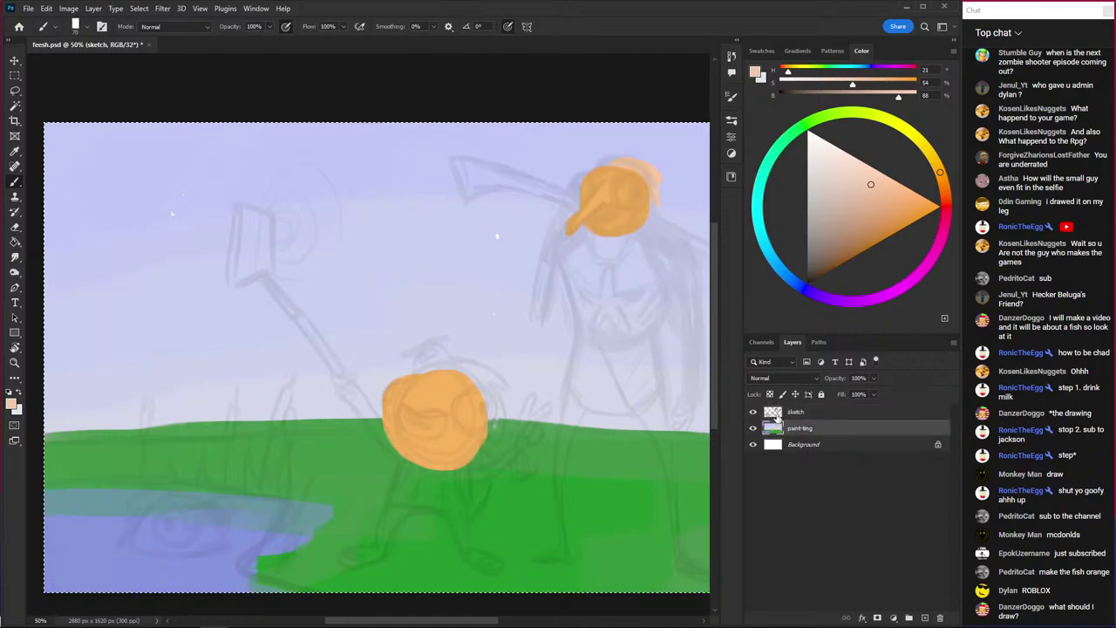
- Brush a pale peach patch atop the lower head, then sample the lavender sky colour
drag(463, 361, 485, 372)
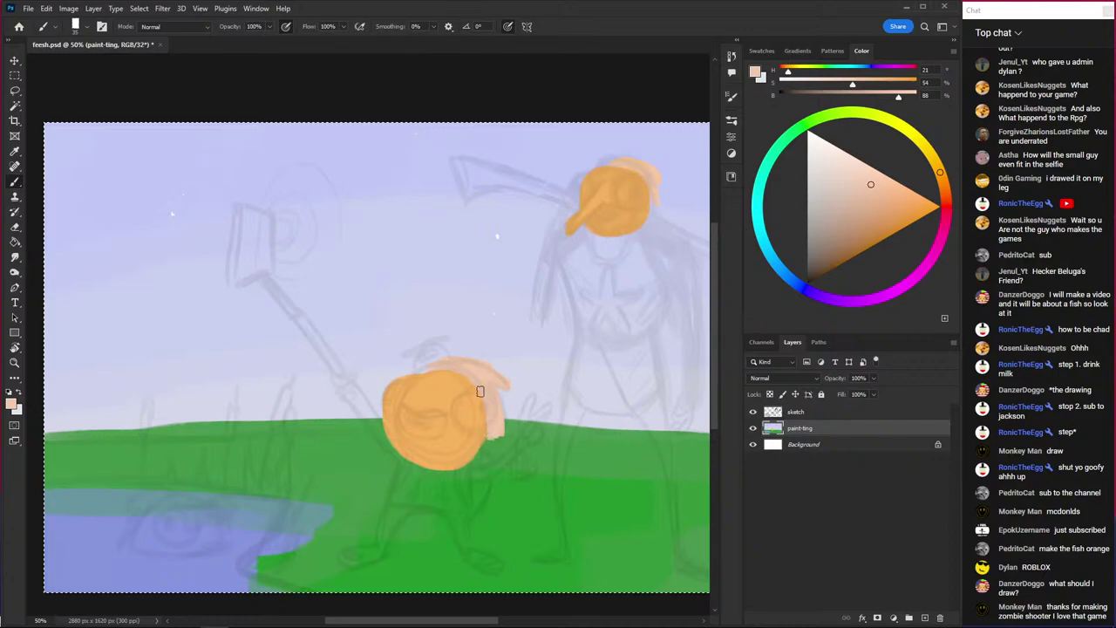
scroll(404, 347, up, 2)
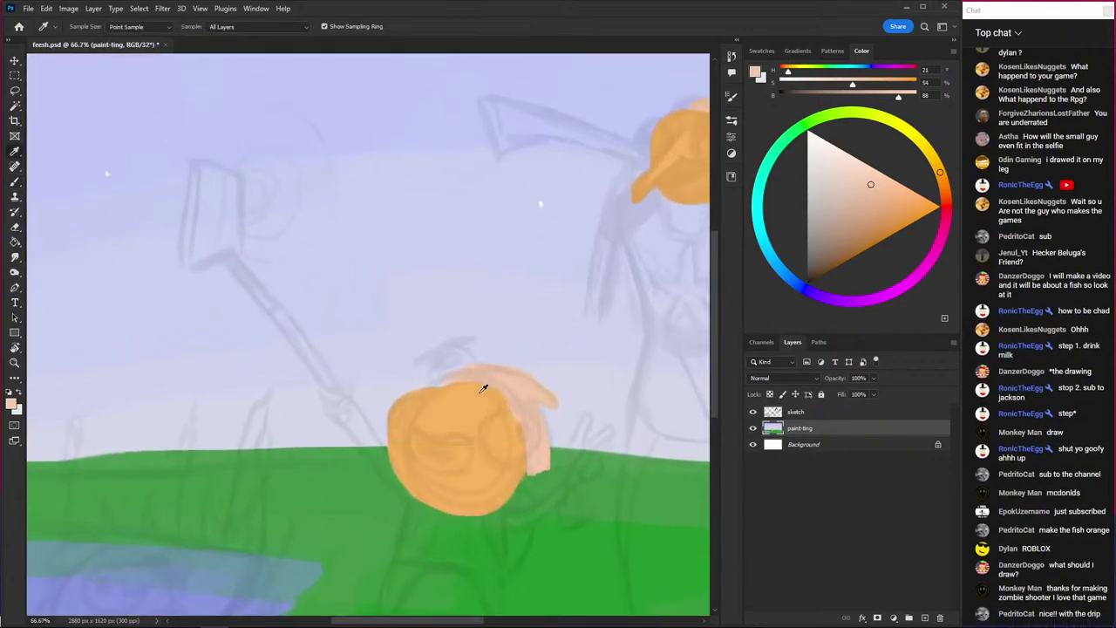
alt+click(378, 389)
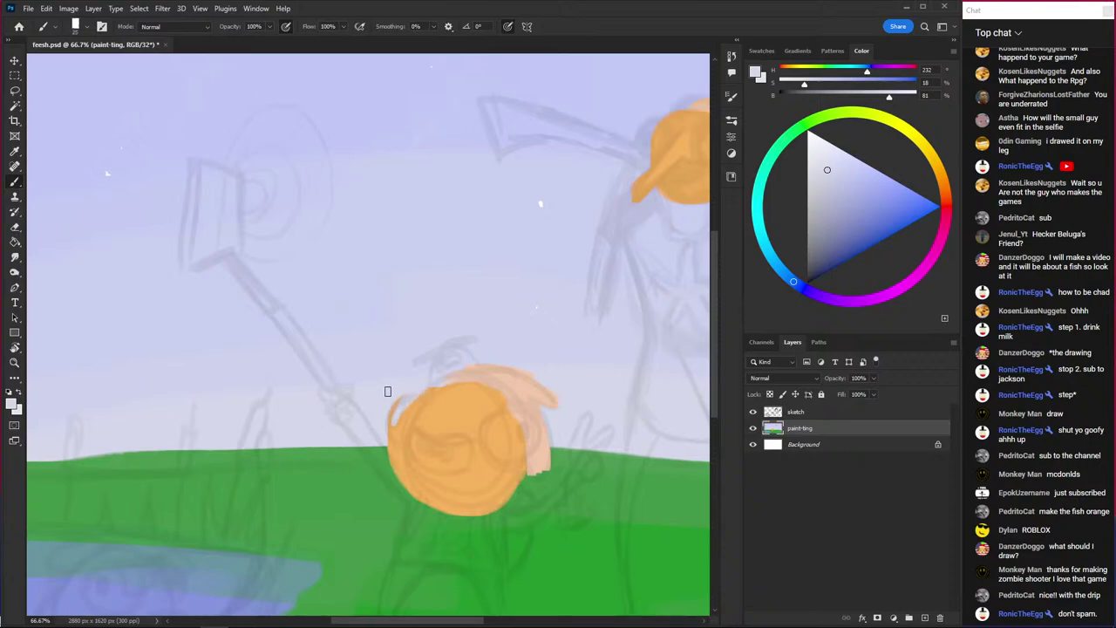
- Trim the lower fish head's left edge with sky colour and paint two white eyes on it
drag(414, 388, 397, 438)
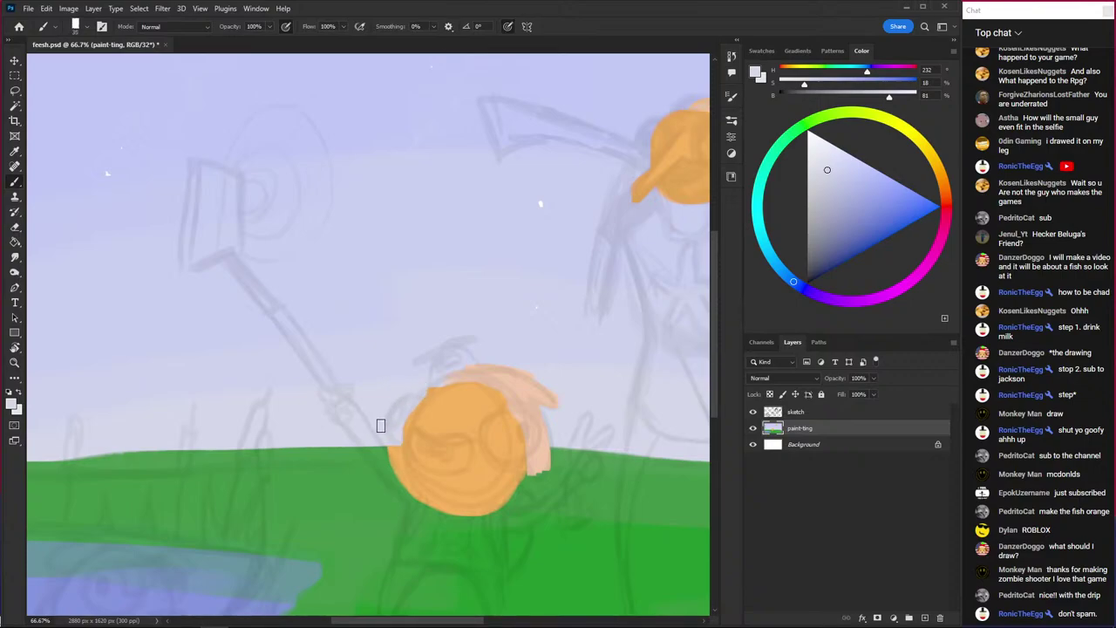
alt+click(366, 489)
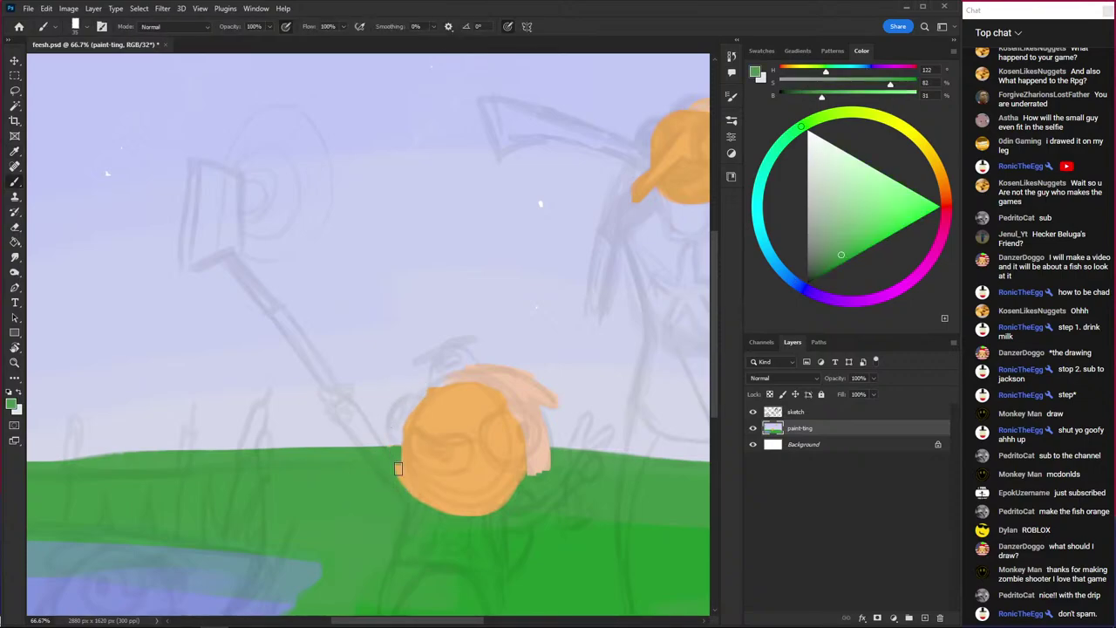
key(x)
mouse_move(508, 414)
mouse_down()
mouse_move(493, 435)
mouse_move(521, 423)
mouse_move(497, 446)
mouse_move(506, 426)
mouse_move(515, 432)
mouse_up()
key(ctrl+z)
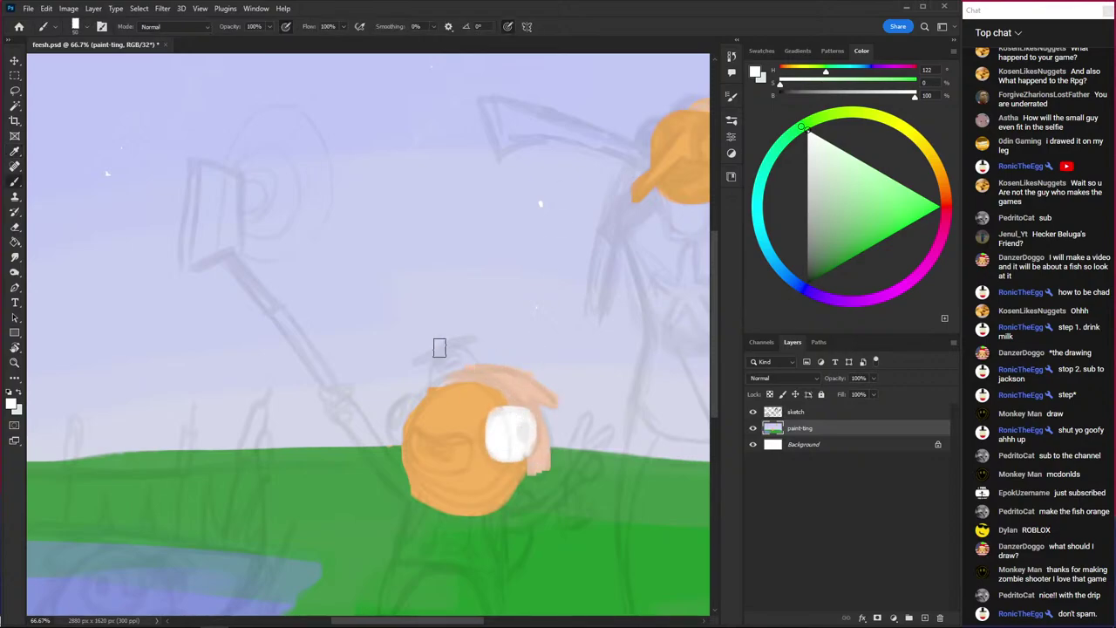
mouse_move(393, 415)
mouse_down()
mouse_move(393, 434)
mouse_move(413, 399)
mouse_move(401, 424)
mouse_up()
- Try a pale peach stroke right of the lower head's face, then undo it
mouse_move(376, 363)
mouse_down()
mouse_move(379, 376)
mouse_move(347, 283)
mouse_up()
key(i)
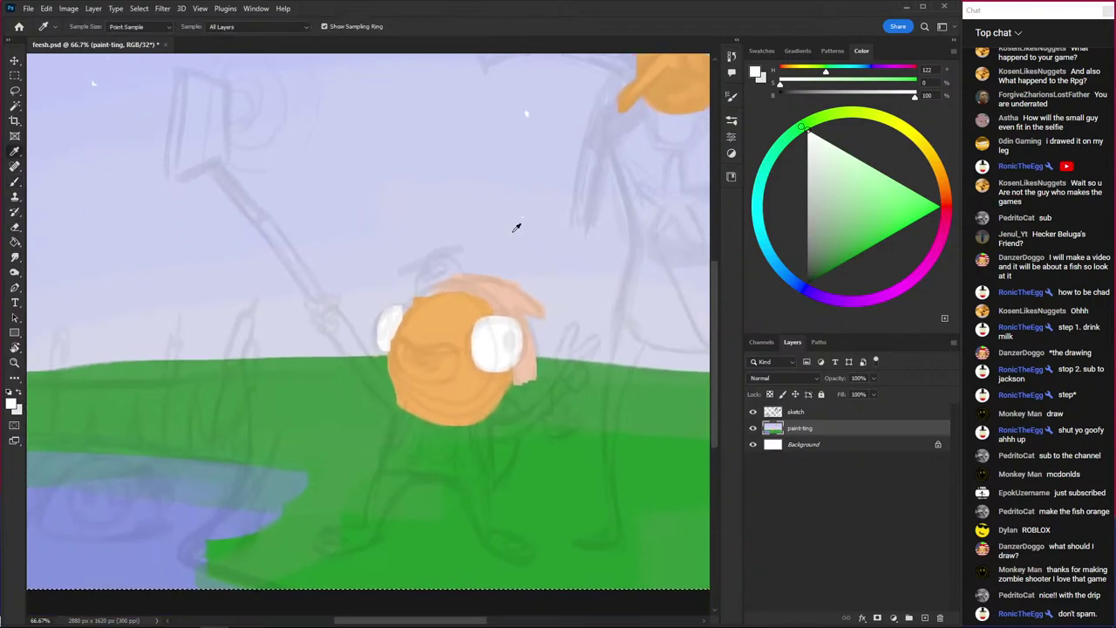
key(b)
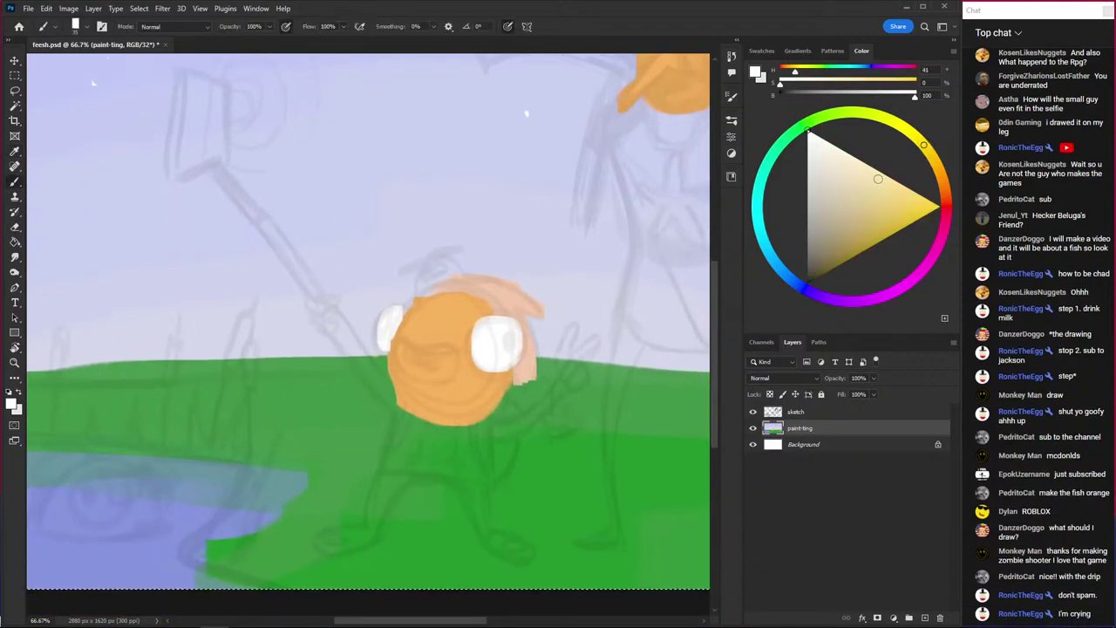
drag(924, 145, 940, 175)
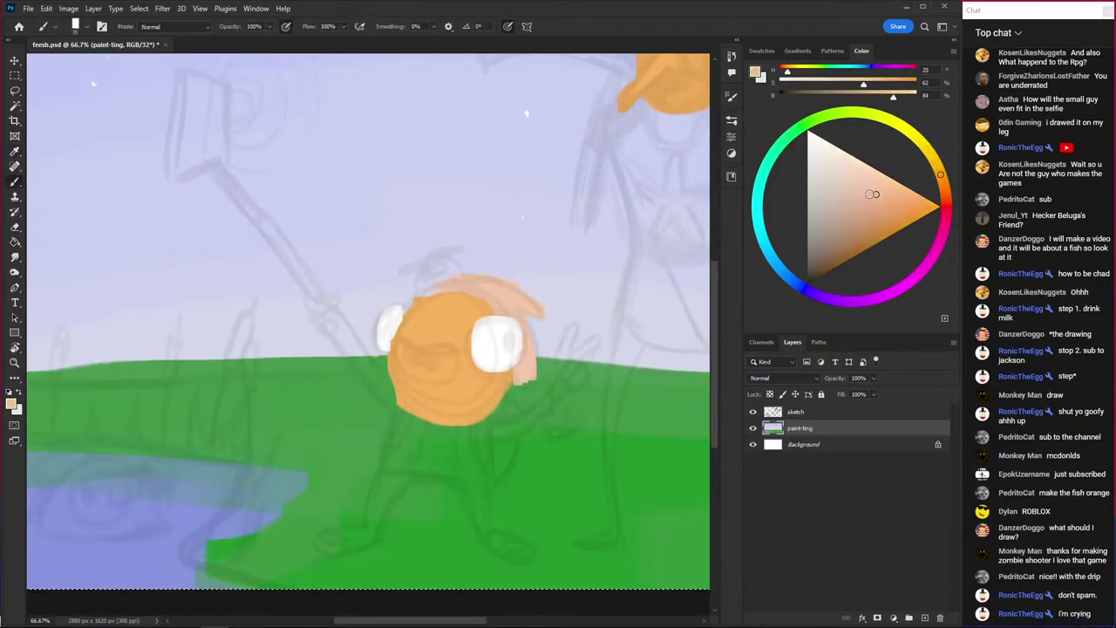
drag(876, 194, 864, 170)
drag(573, 370, 549, 403)
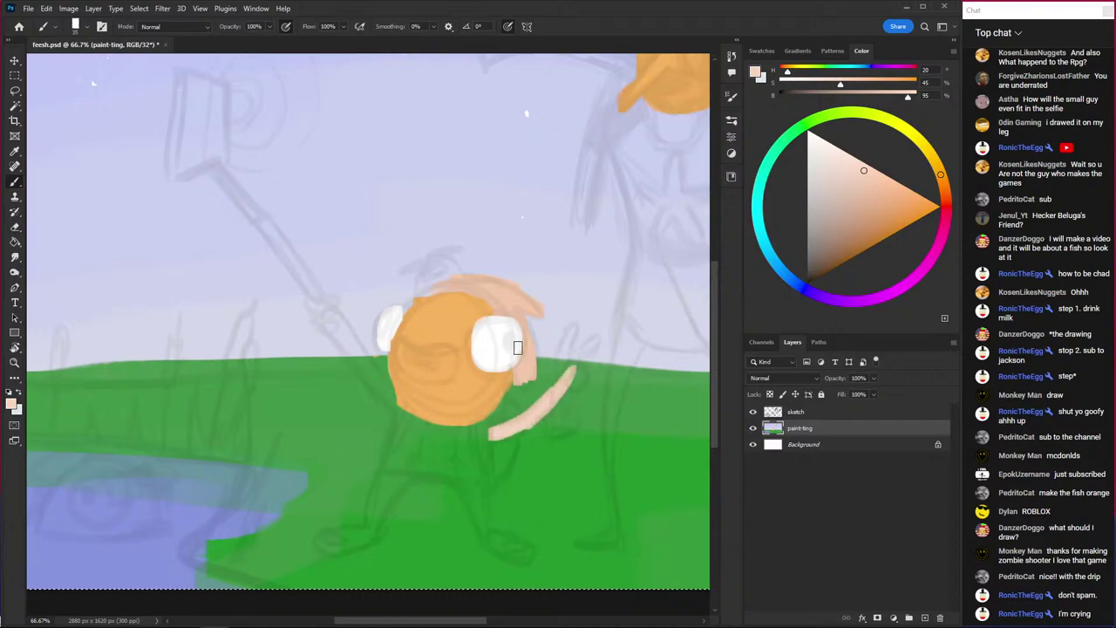
key(ctrl+z)
- Paint a white eye on the upper fish head, removing an unwanted eye outline
scroll(440, 290, down, 2)
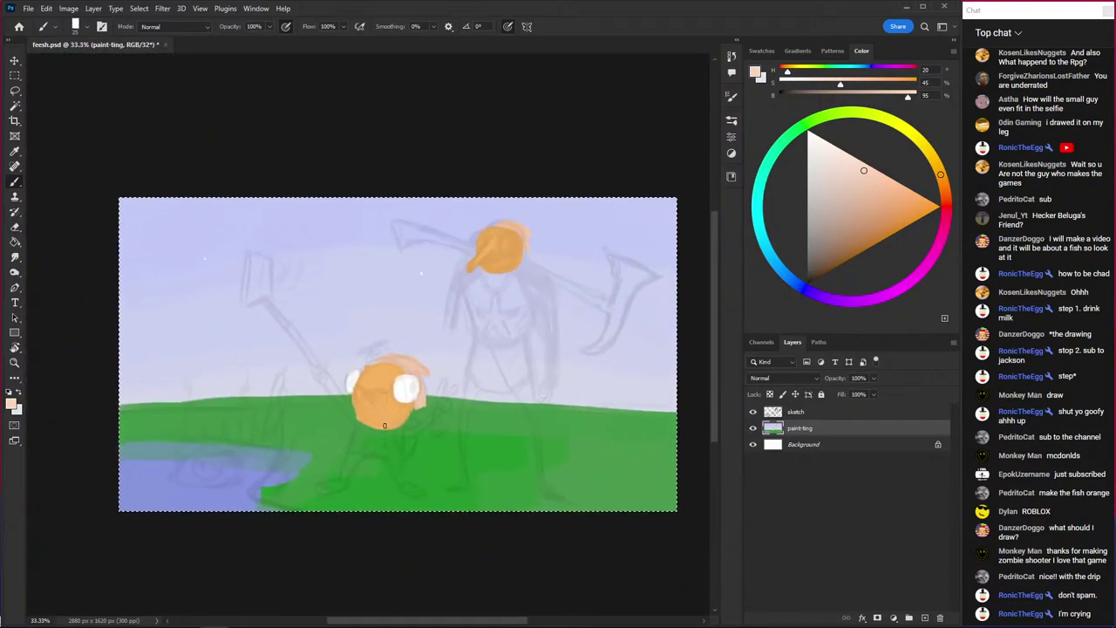
key(x)
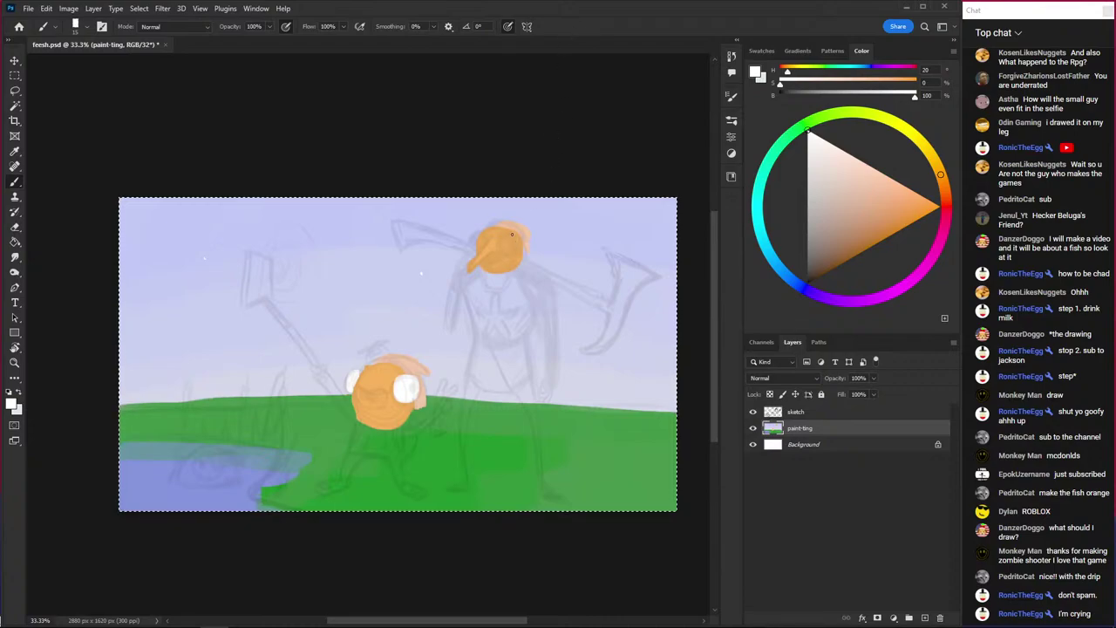
key(ctrl+z)
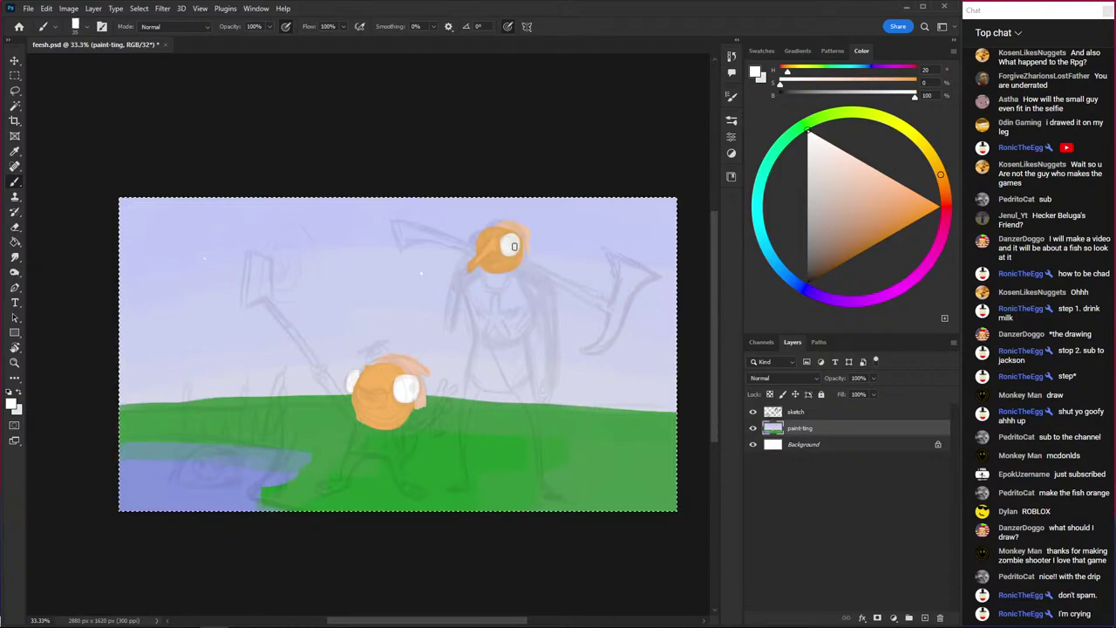
click(475, 239)
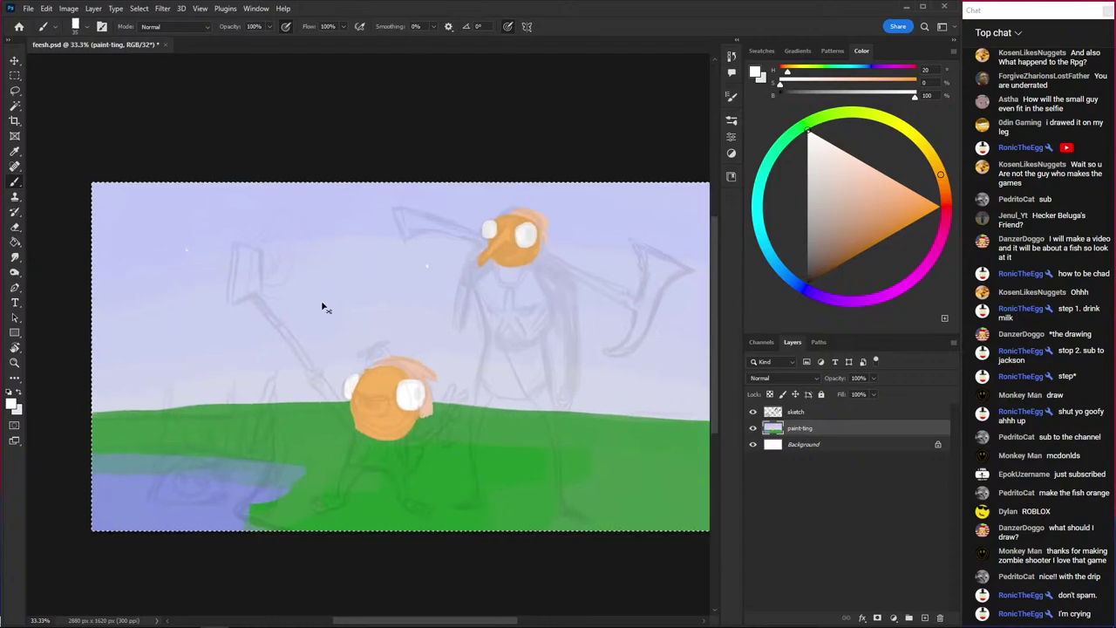
- Sample the upper head's orange and toggle the pencil sketch off and on to check the painting
scroll(327, 329, up, 2)
scroll(340, 352, down, 1)
scroll(340, 353, down, 1)
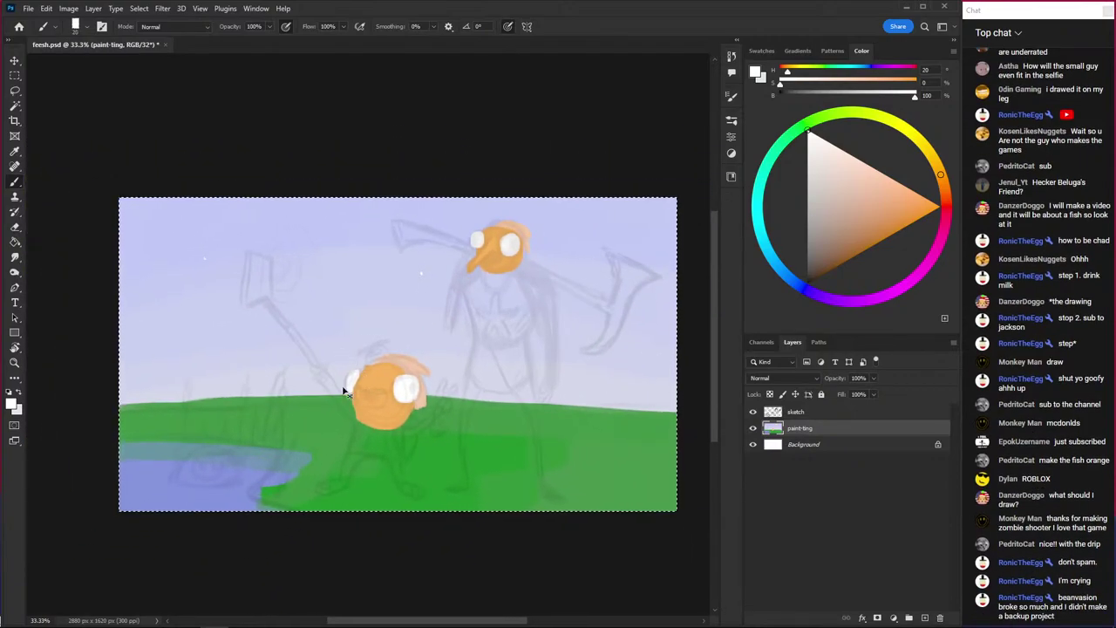
scroll(343, 386, up, 1)
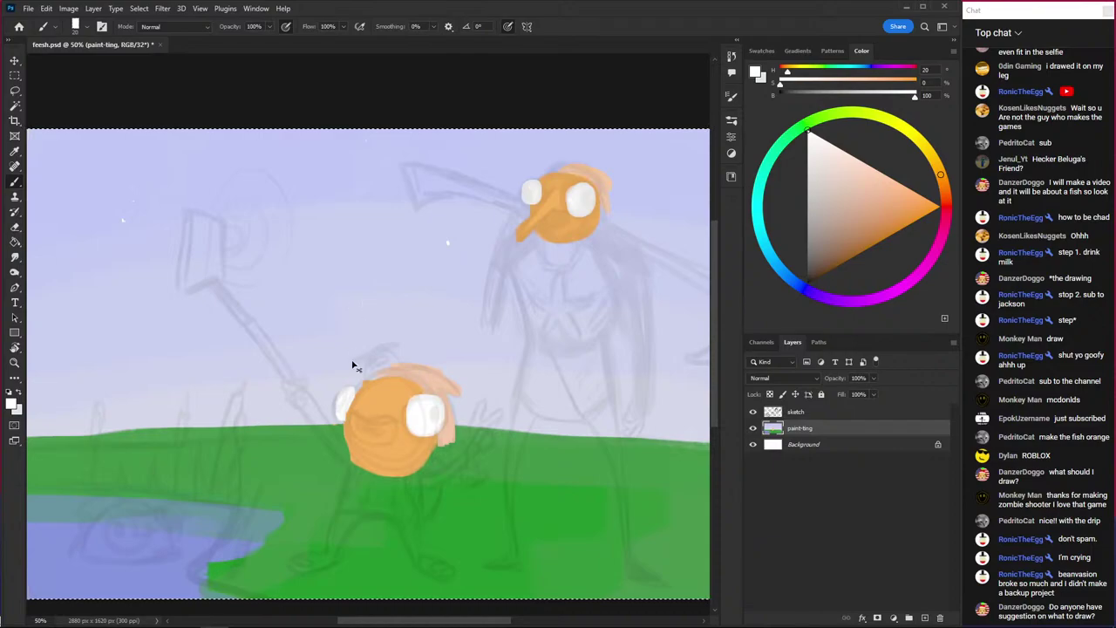
scroll(389, 432, down, 1)
scroll(389, 432, up, 1)
key(i)
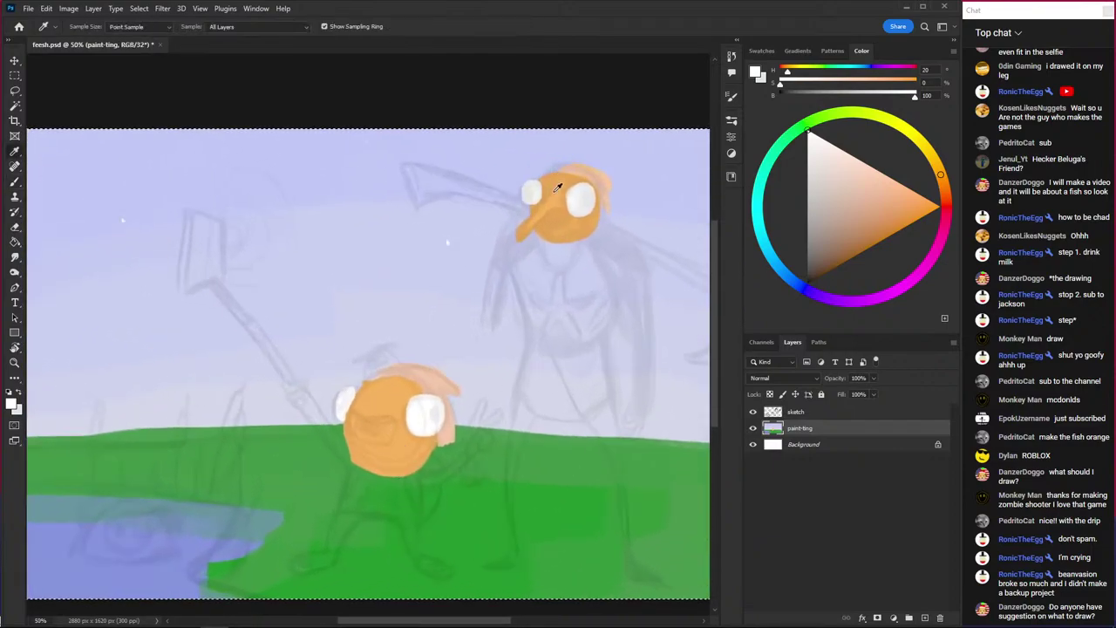
click(555, 199)
click(753, 411)
key(b)
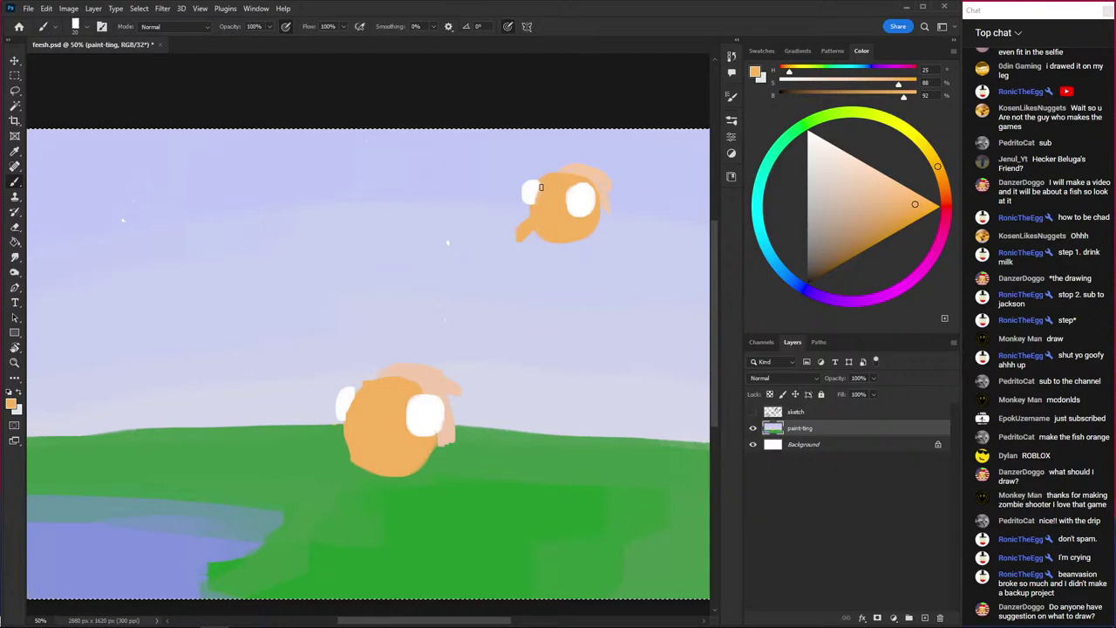
click(752, 411)
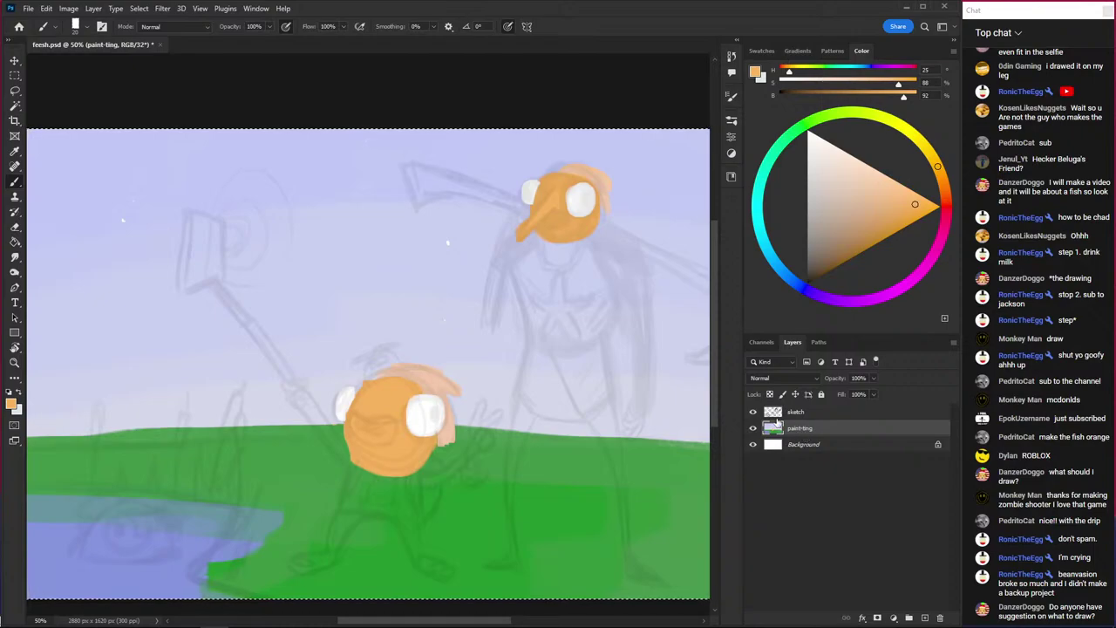
- Paint an orange dome-shaped fish peeking out of the pond
drag(258, 344, 550, 221)
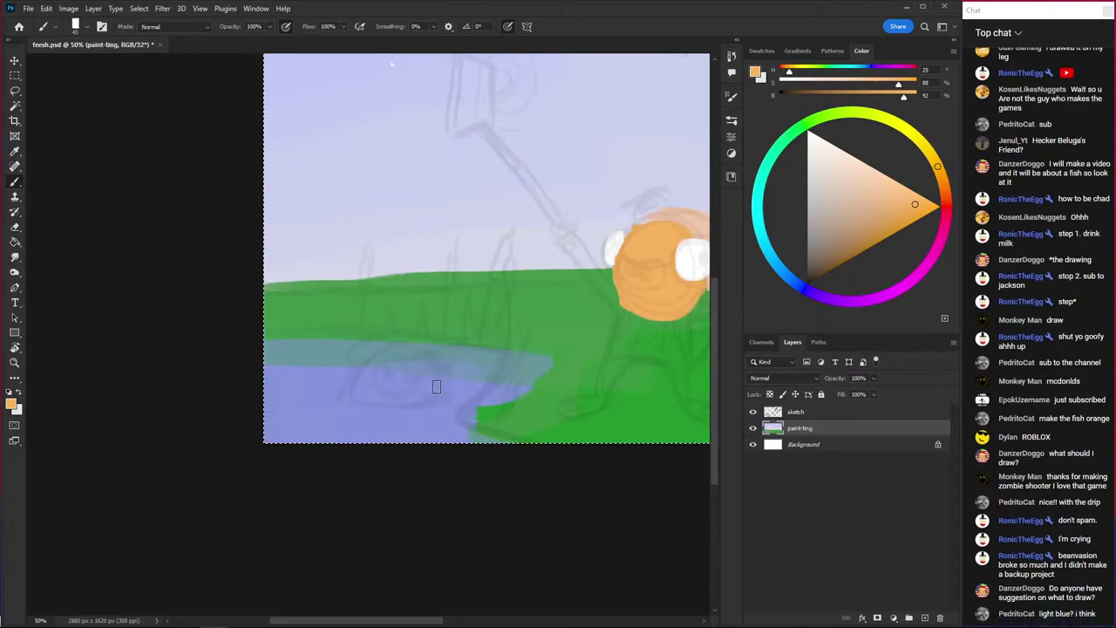
mouse_move(384, 371)
mouse_down()
mouse_move(411, 375)
mouse_move(401, 392)
mouse_move(375, 397)
mouse_move(384, 359)
mouse_move(435, 395)
mouse_up()
drag(352, 399, 361, 393)
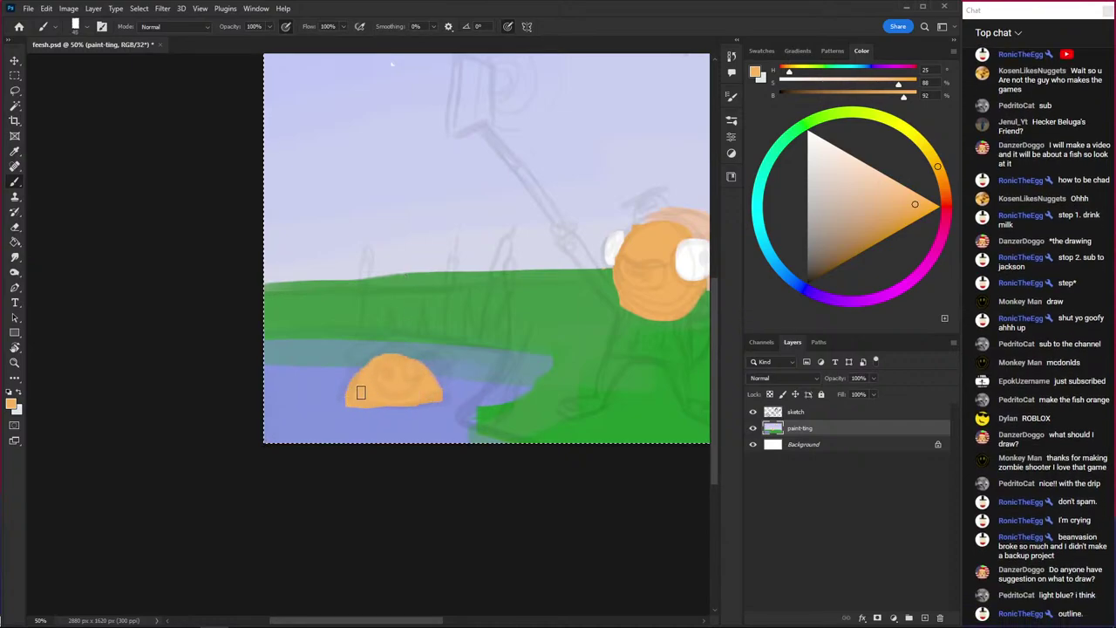
drag(411, 366, 394, 393)
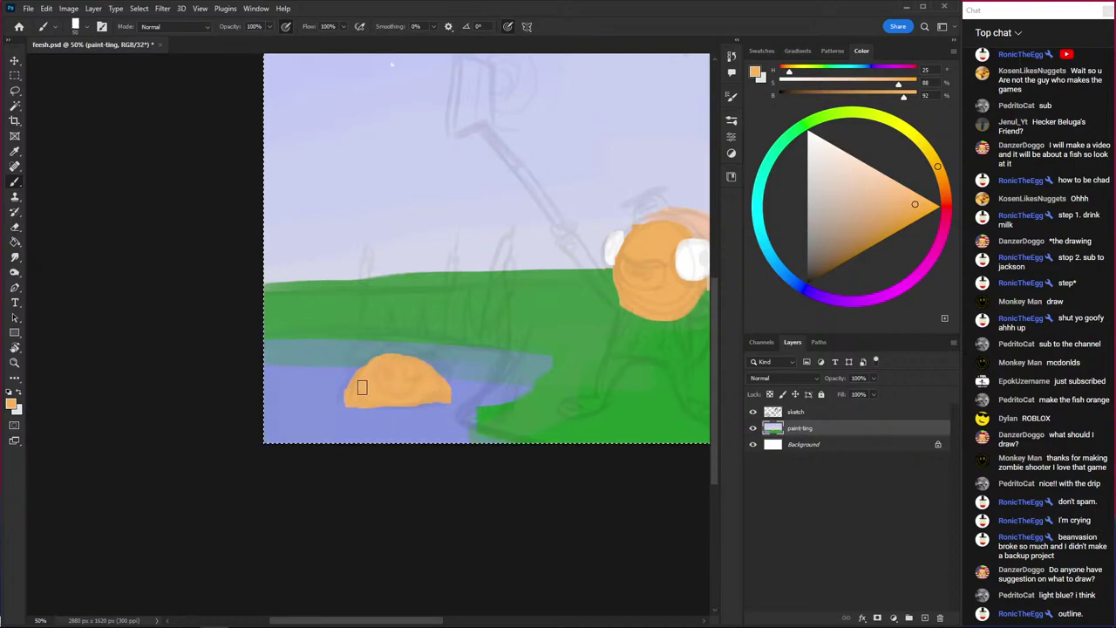
- Give the pond fish a light peach top and a white eye, then switch to YouTube Studio
click(753, 412)
alt+click(689, 219)
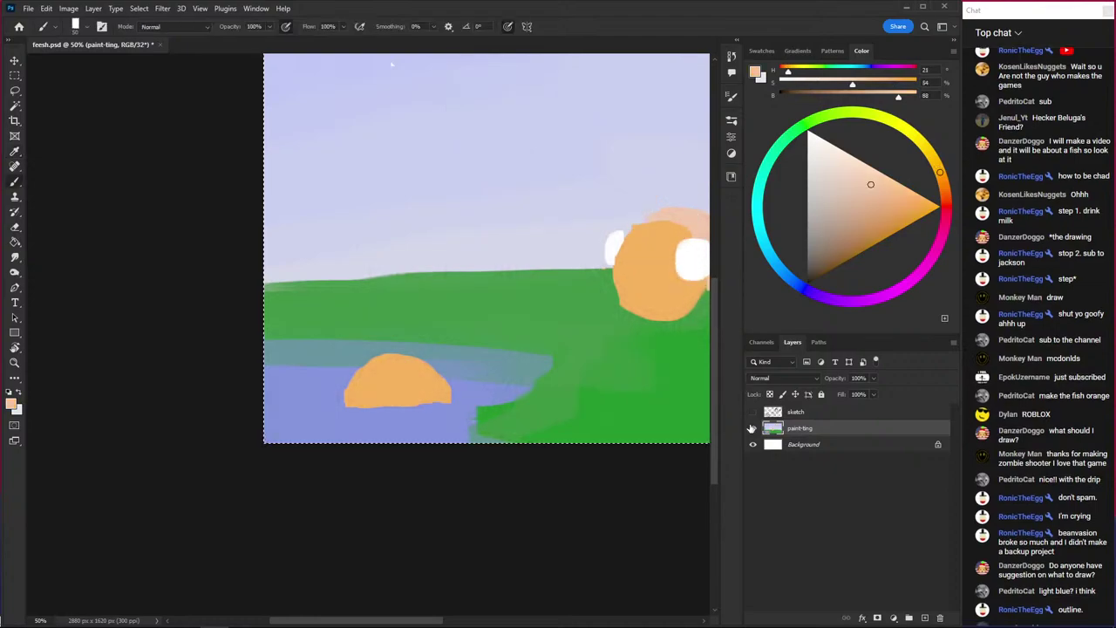
click(753, 412)
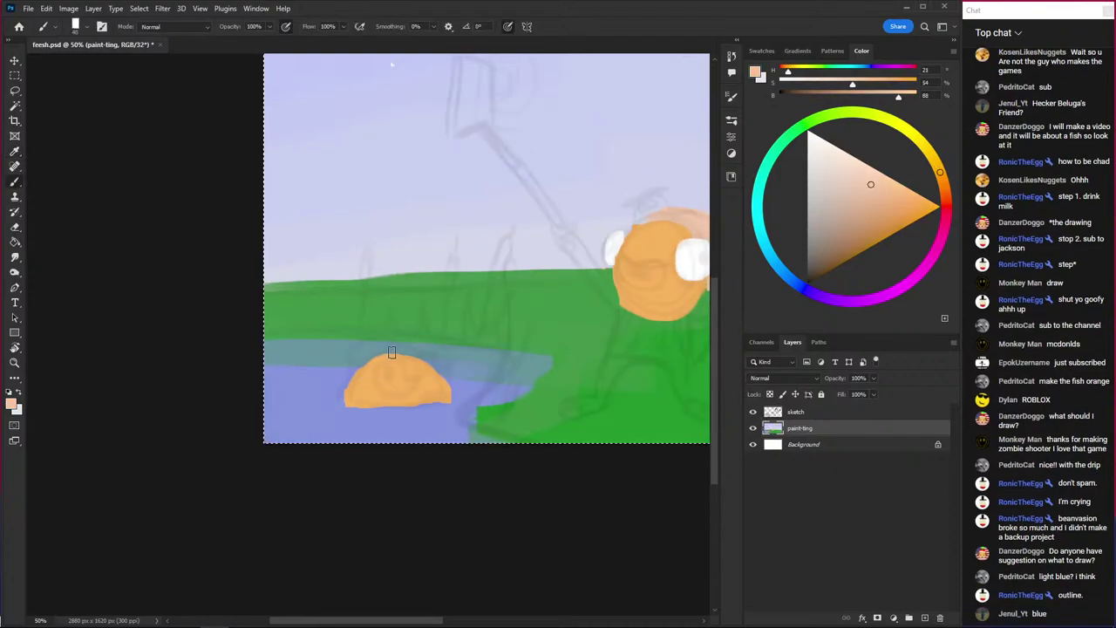
drag(403, 350, 352, 351)
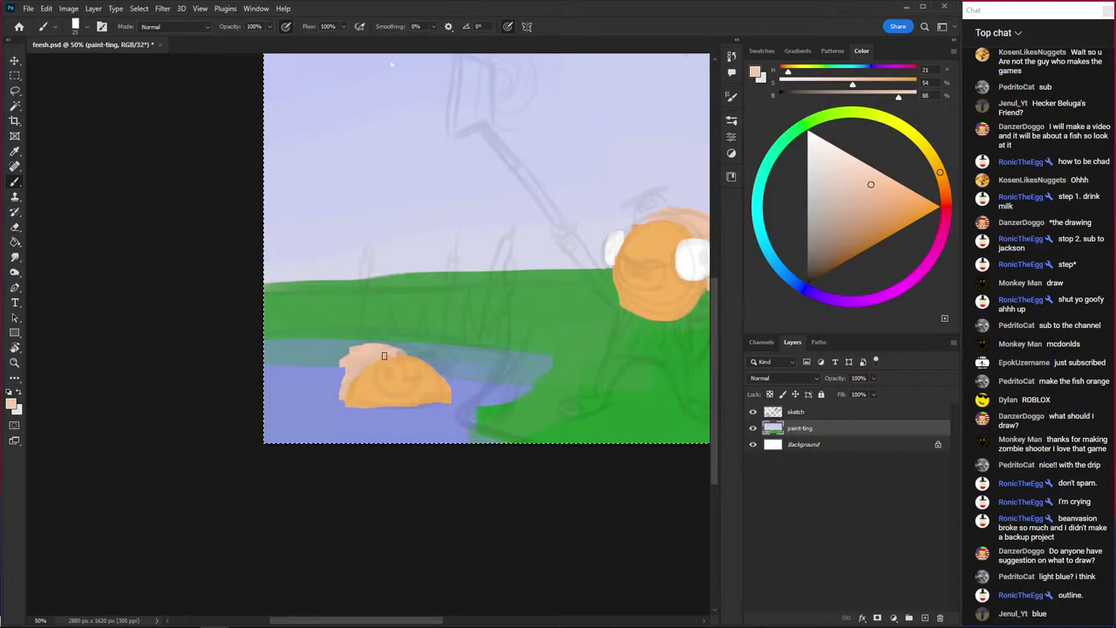
alt+click(397, 267)
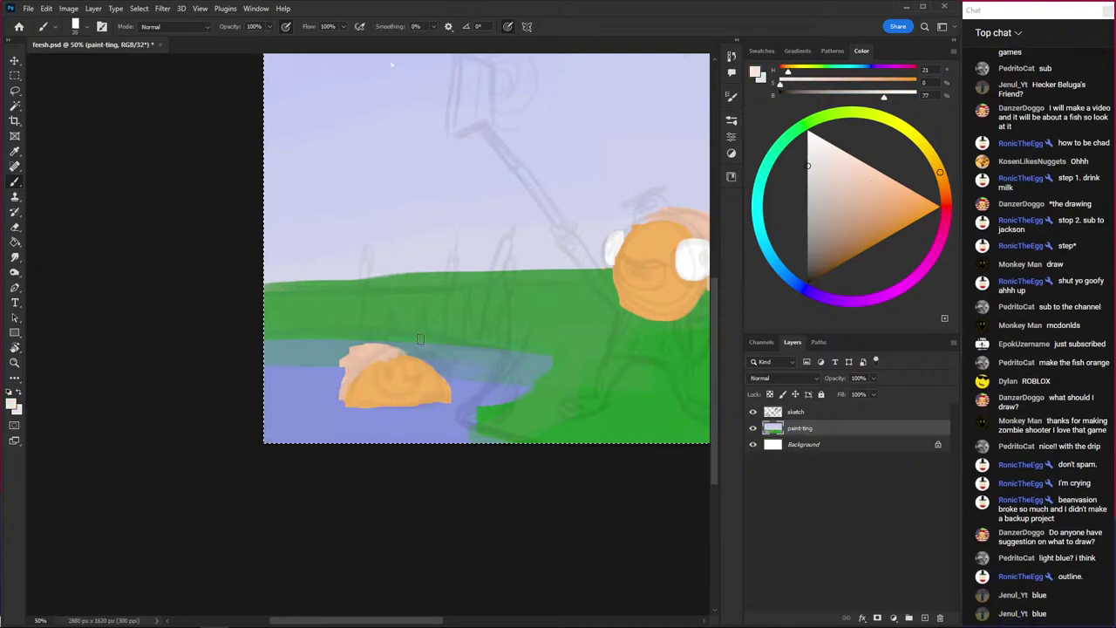
mouse_move(381, 381)
mouse_down()
mouse_move(392, 369)
mouse_move(402, 387)
mouse_move(397, 370)
mouse_up()
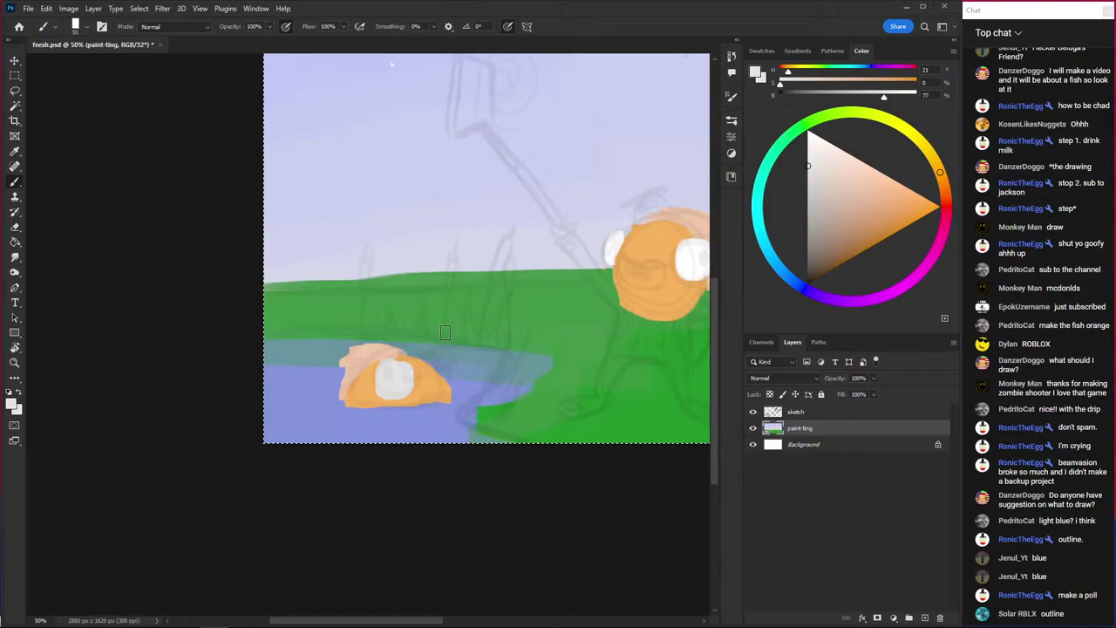
click(154, 617)
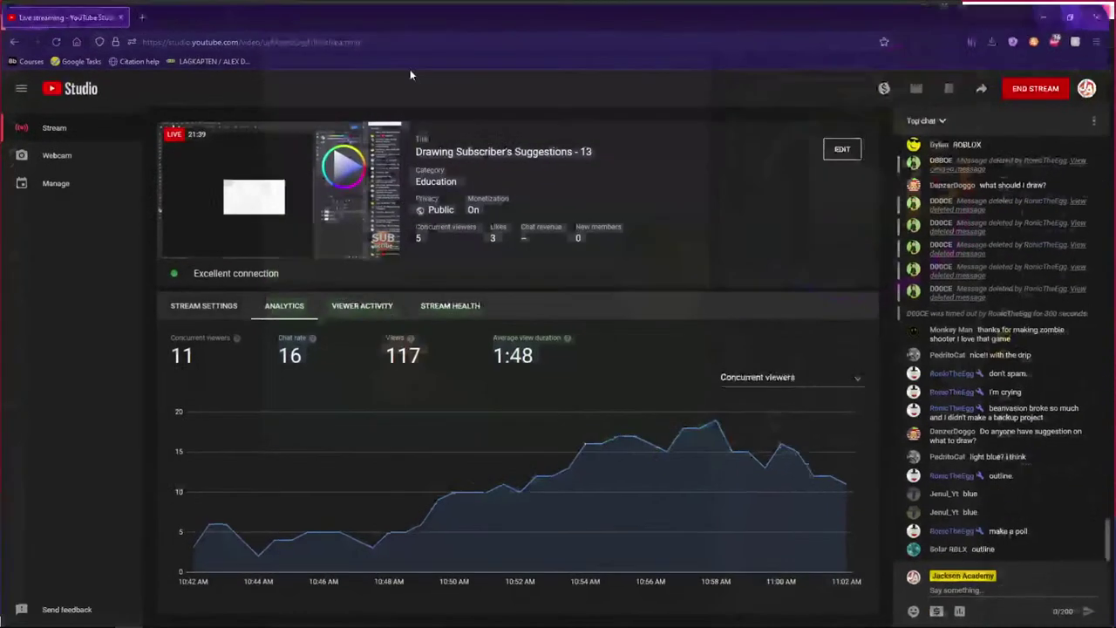
- End the running Yes/No poll in the live chat
click(964, 602)
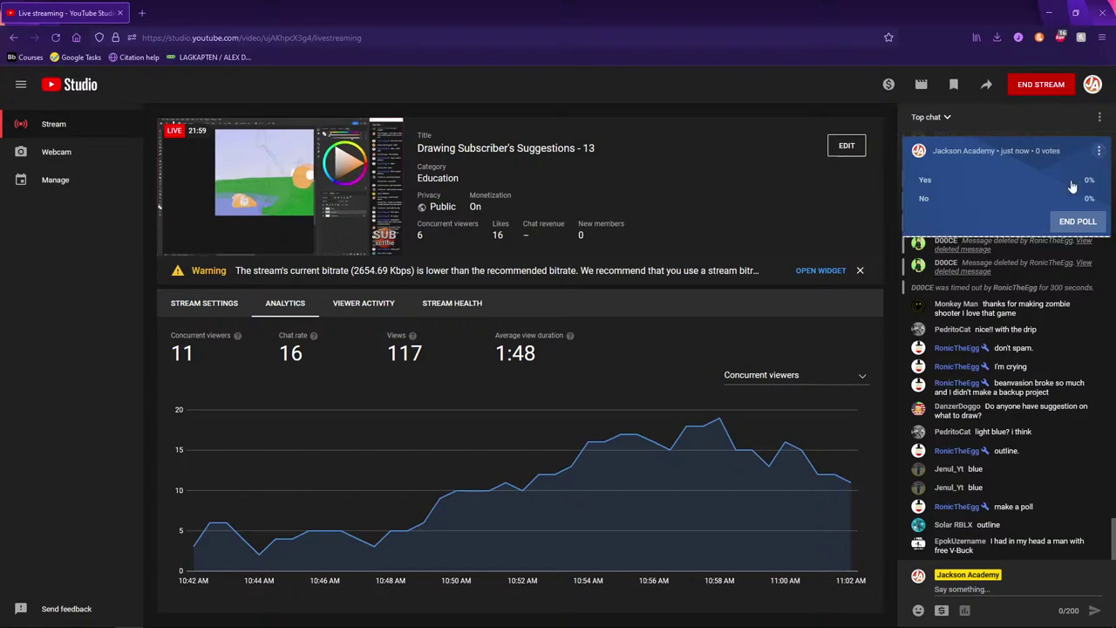
click(1099, 150)
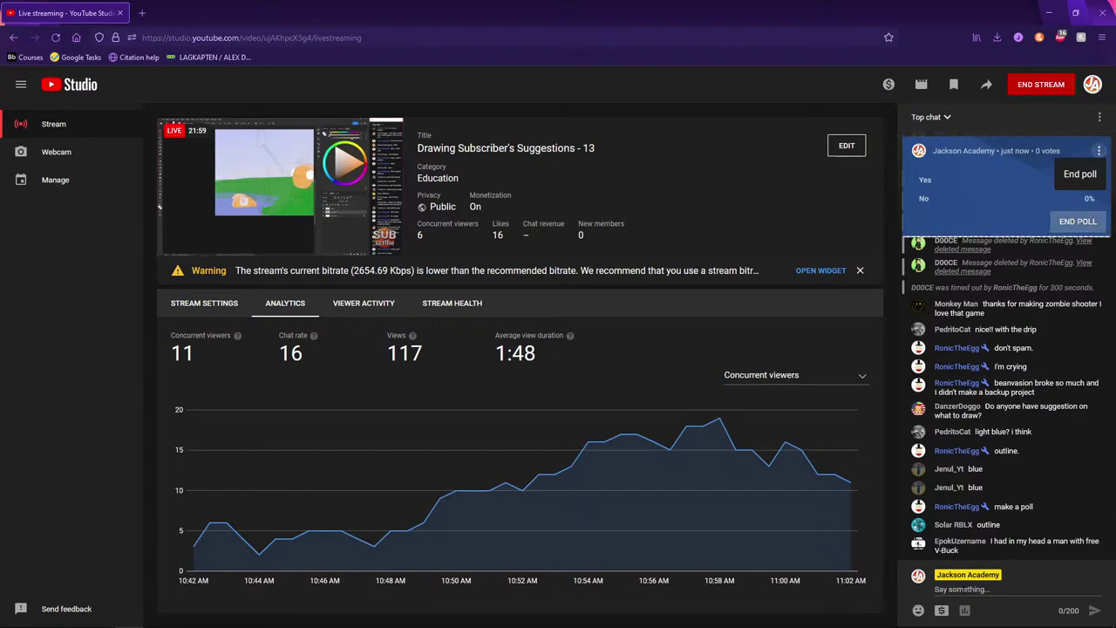
click(1080, 174)
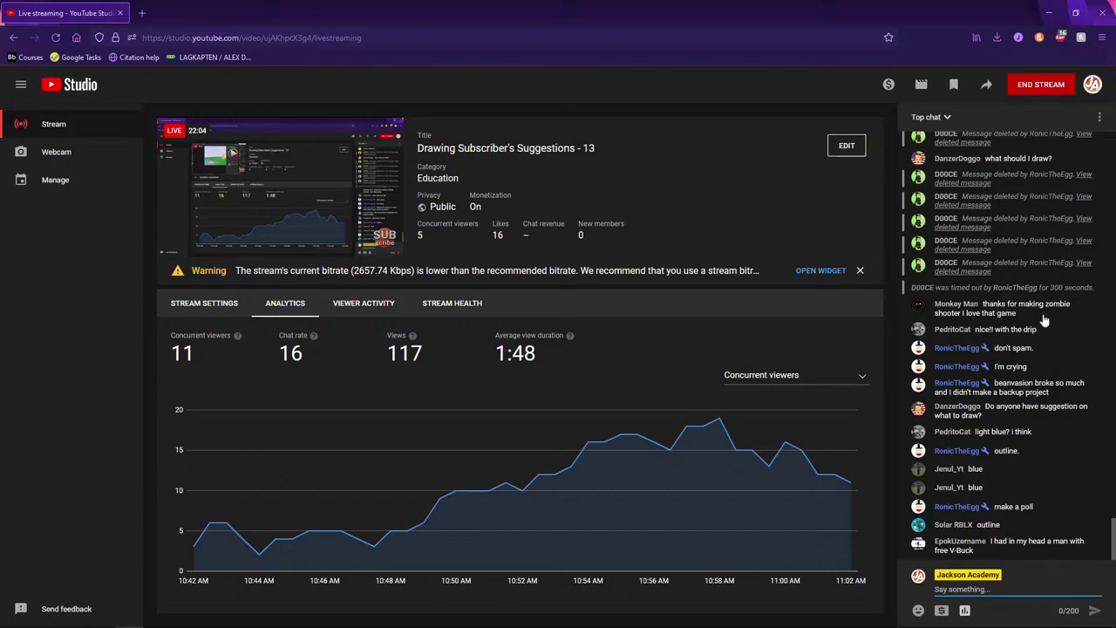
- Create a new chat poll with options 'outline' and 'pain-ting', then return to Photoshop
click(965, 610)
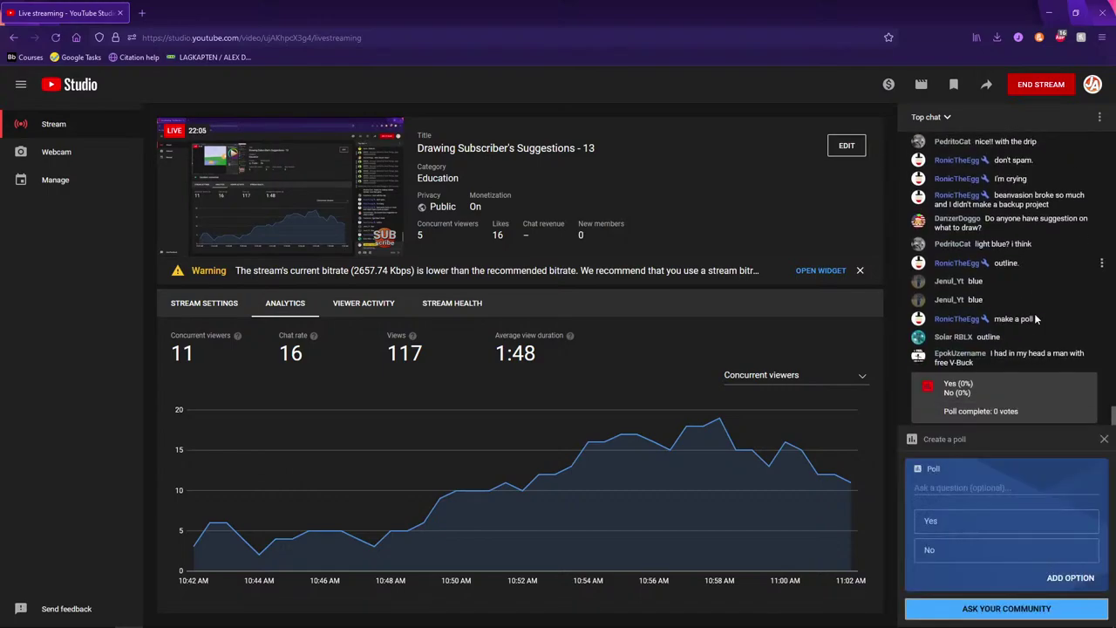
click(949, 486)
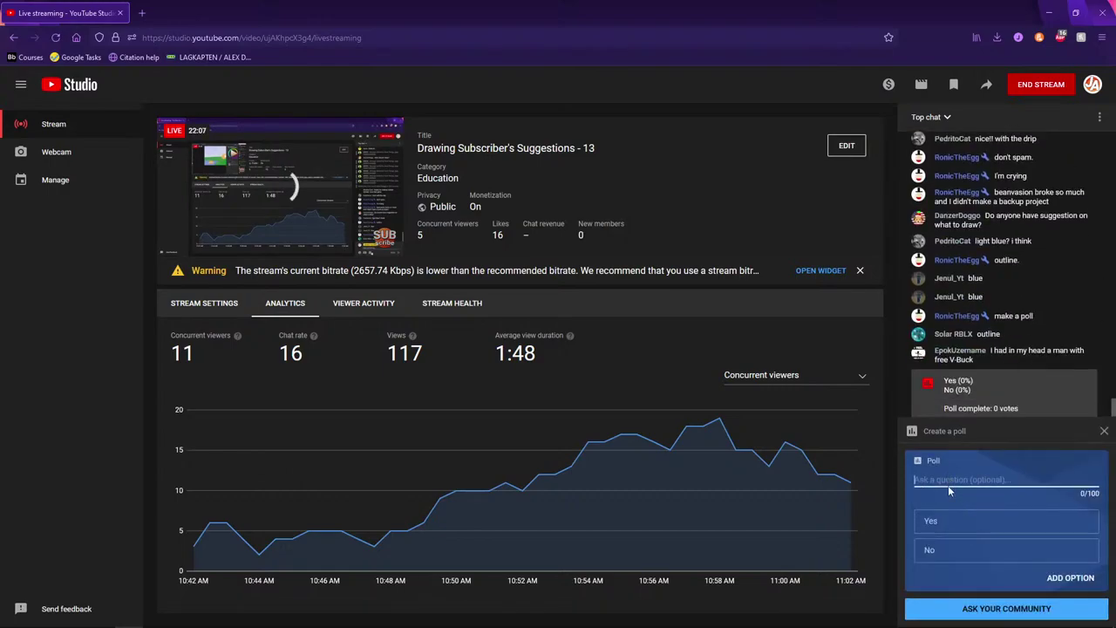
click(1027, 520)
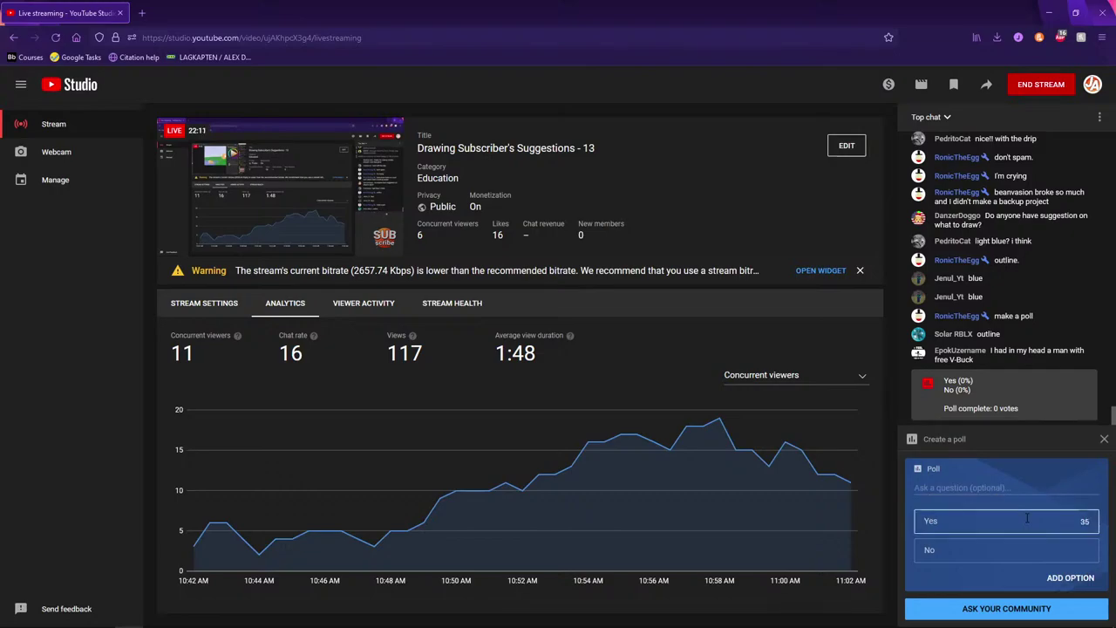
text(outline)
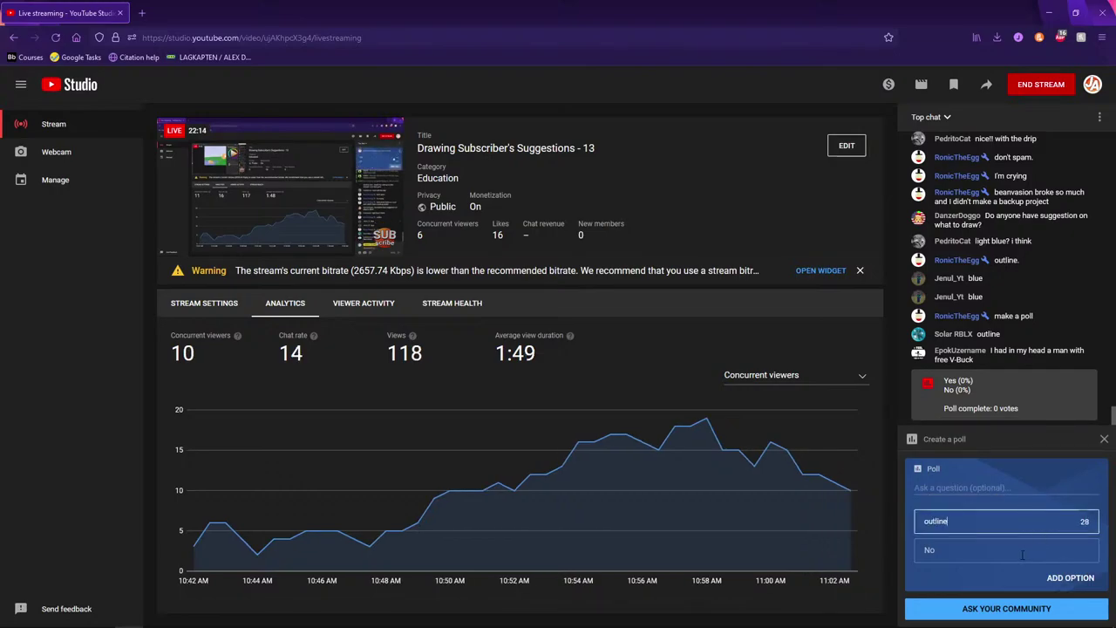
click(1023, 554)
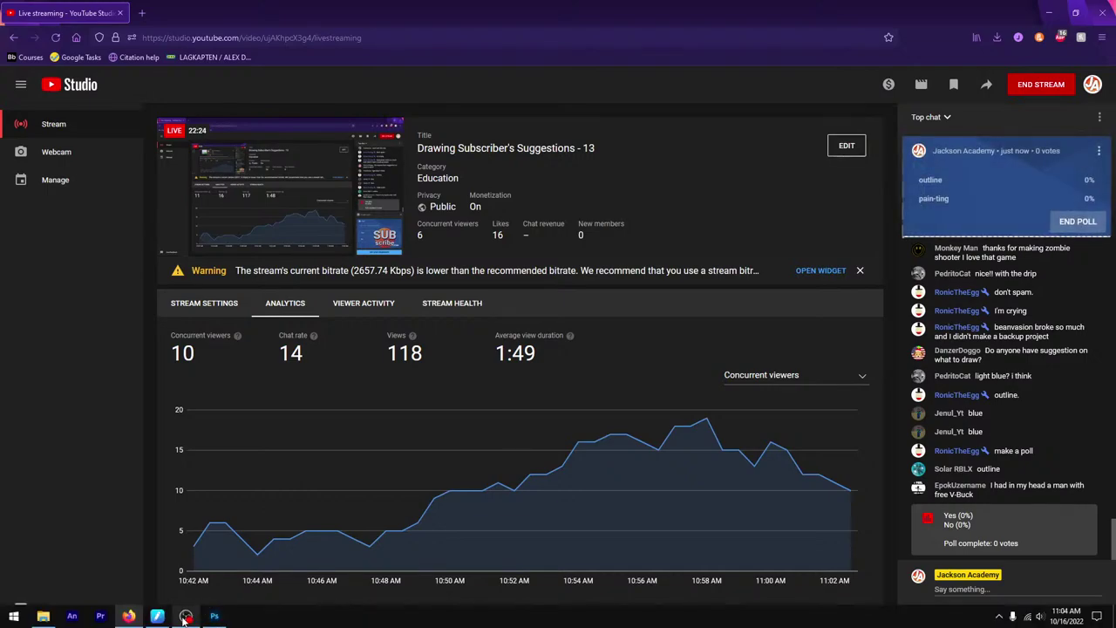
click(214, 615)
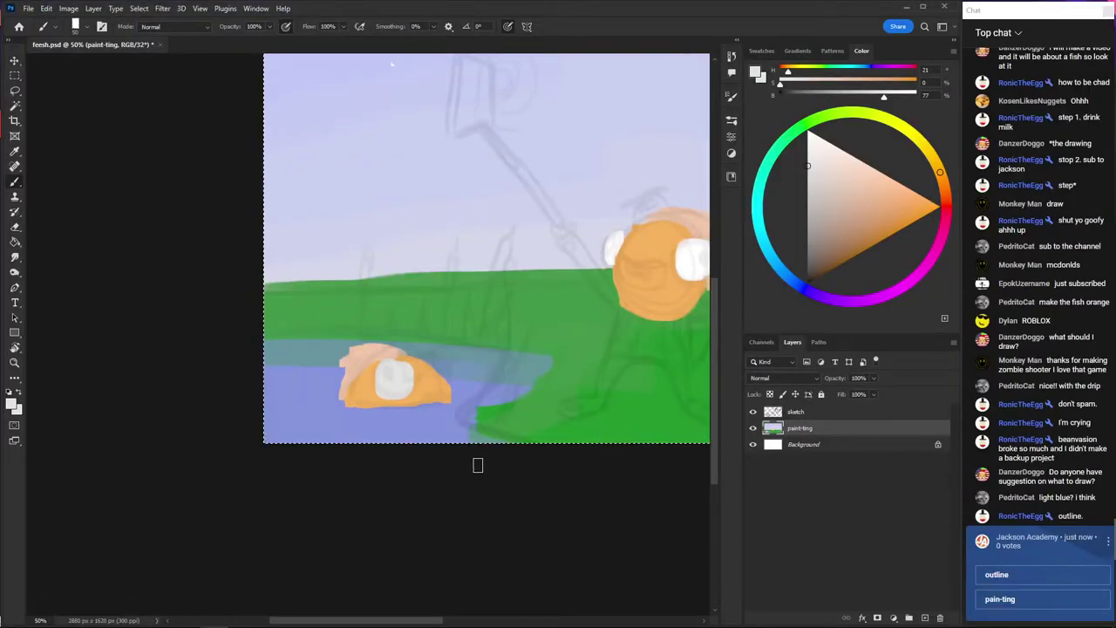
- With the sketch hidden, repaint the small lake fish's eye rounder in near-white, then show the sketch
scroll(297, 314, right, 3)
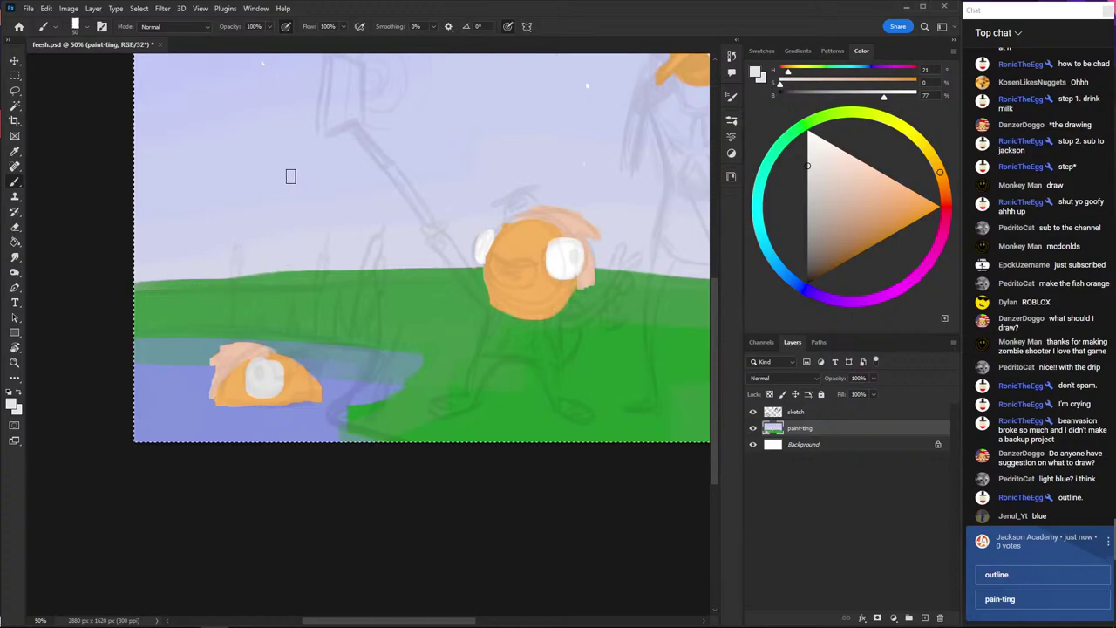
click(753, 411)
click(807, 131)
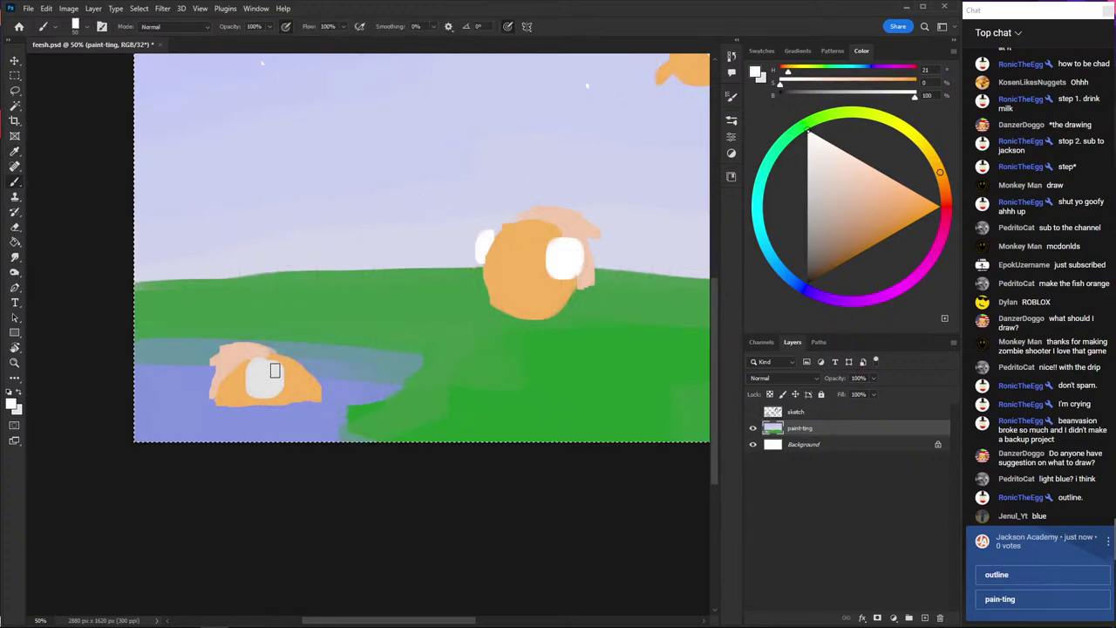
mouse_move(275, 370)
mouse_down()
mouse_move(242, 364)
mouse_move(266, 368)
mouse_up()
key(ctrl+z)
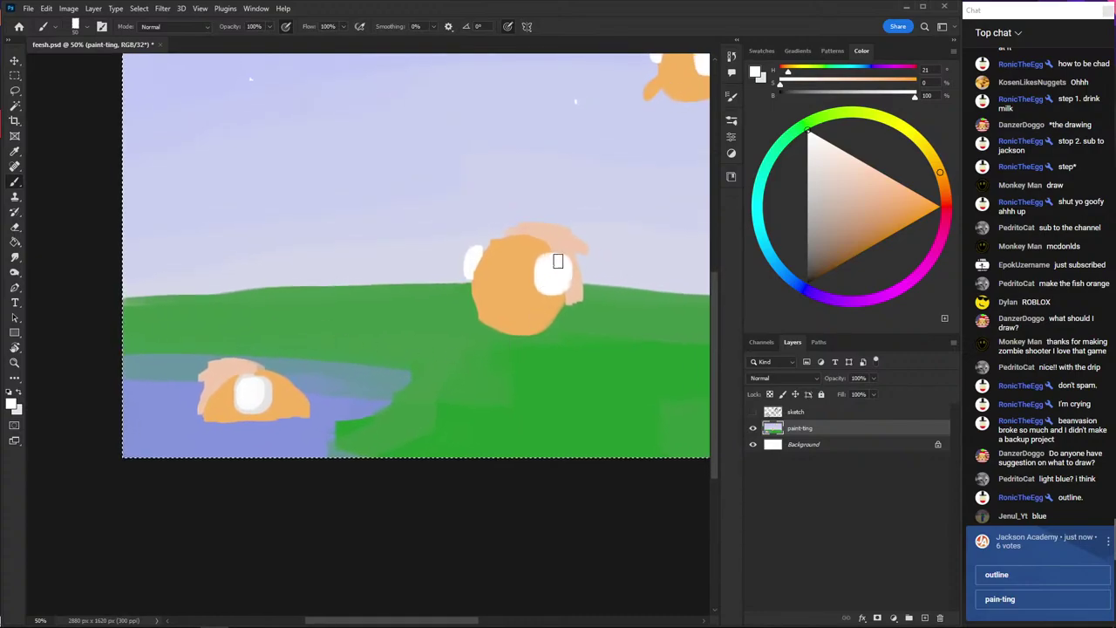
alt+click(271, 390)
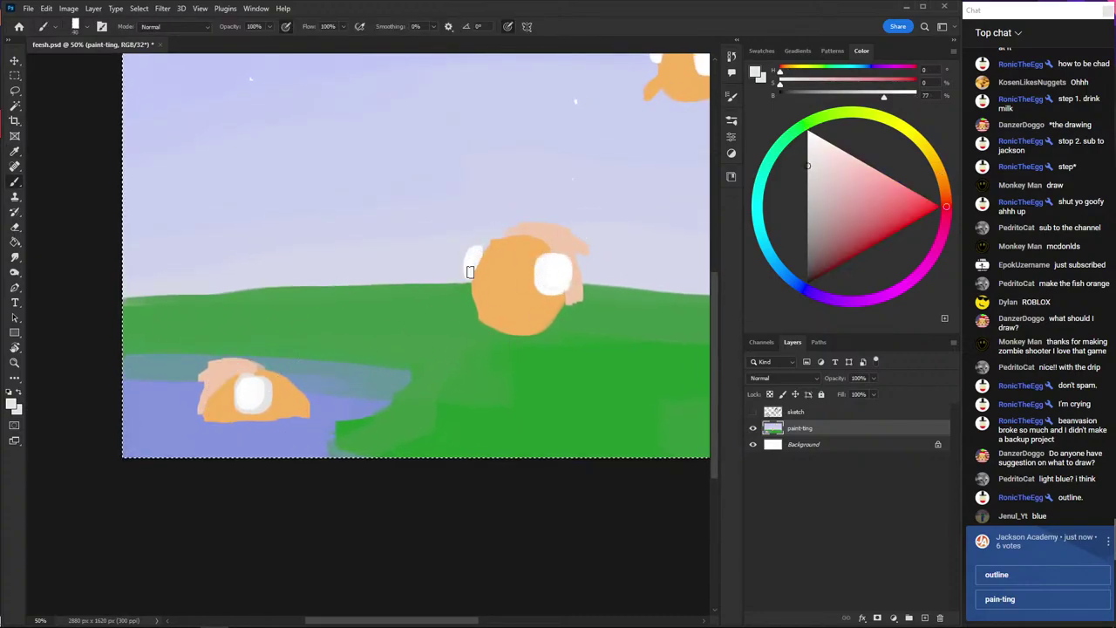
scroll(470, 272, up, 3)
scroll(470, 272, right, 1)
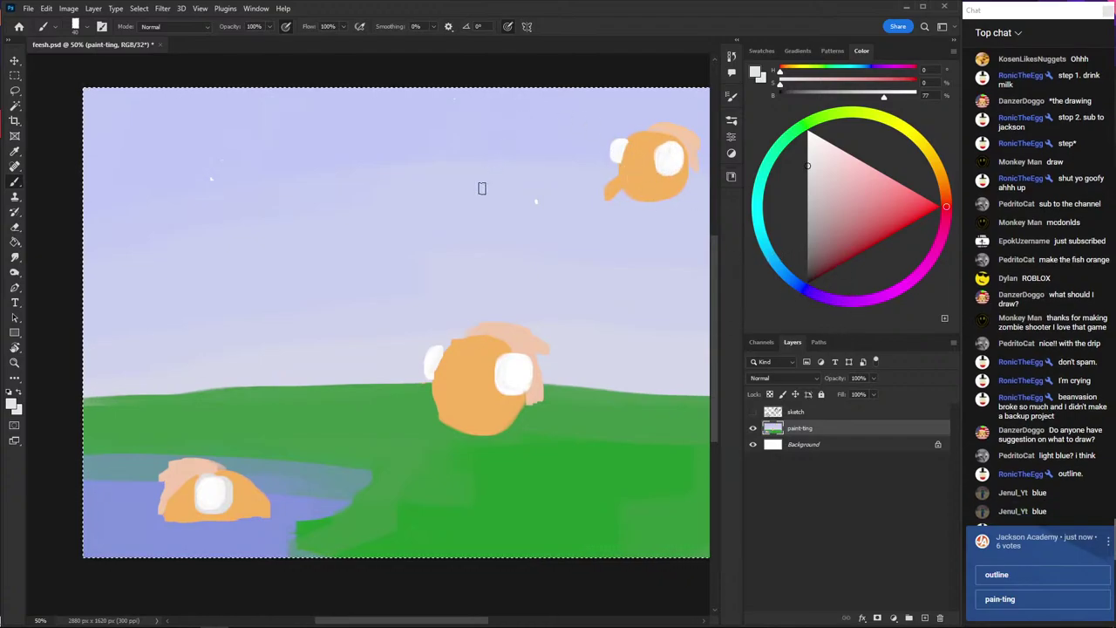
drag(426, 266, 348, 269)
click(779, 266)
click(819, 140)
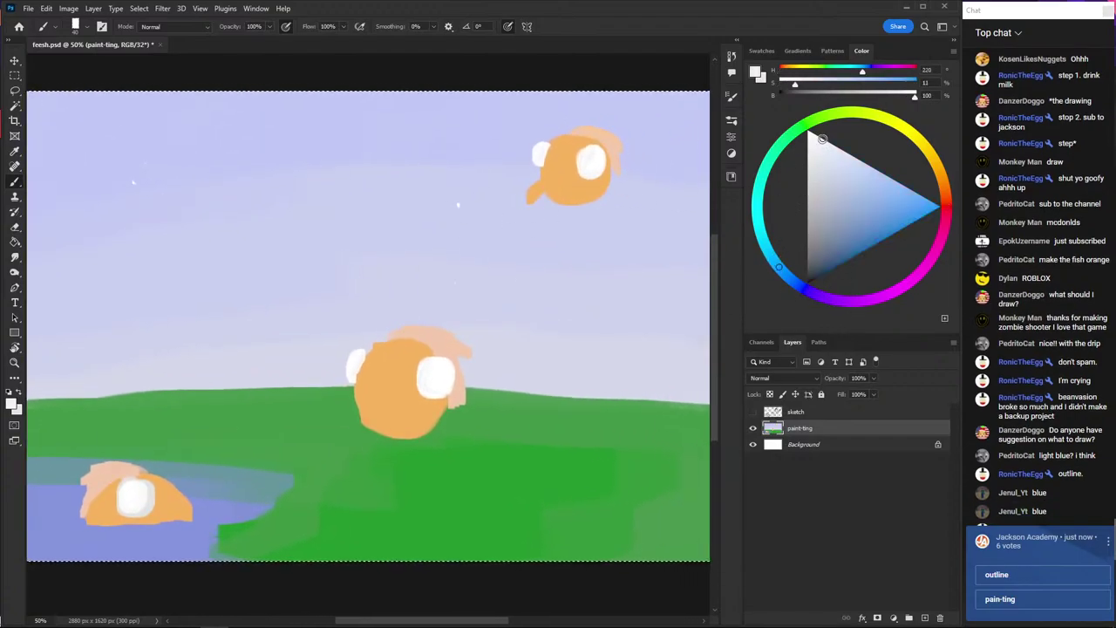
click(755, 413)
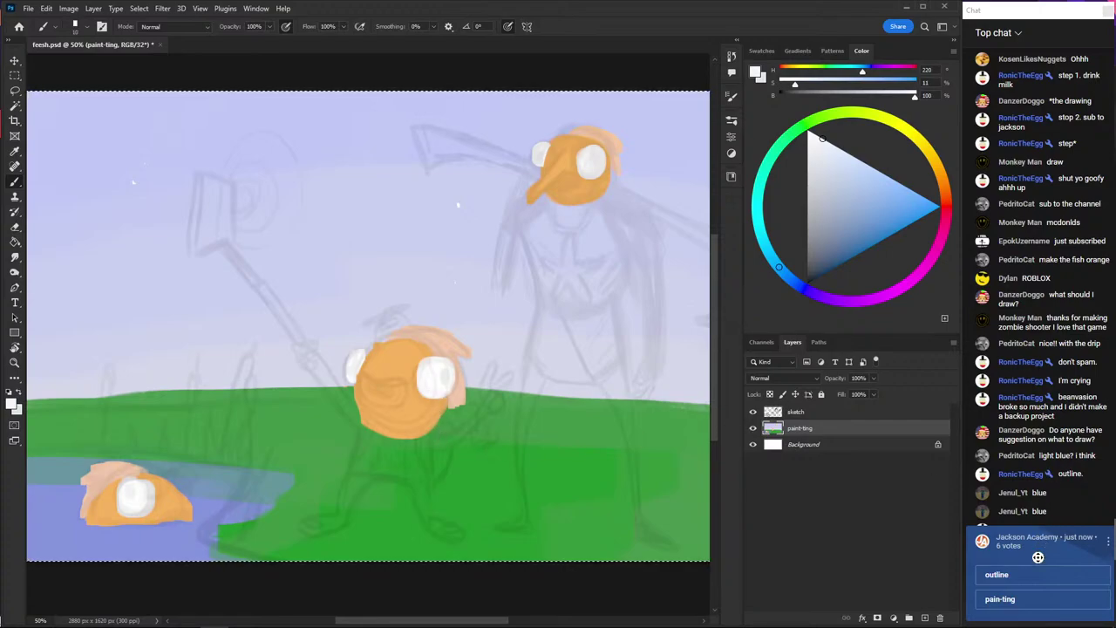
- Close the docked chat and narrow Photoshop so the browser's poll results show alongside
click(1020, 577)
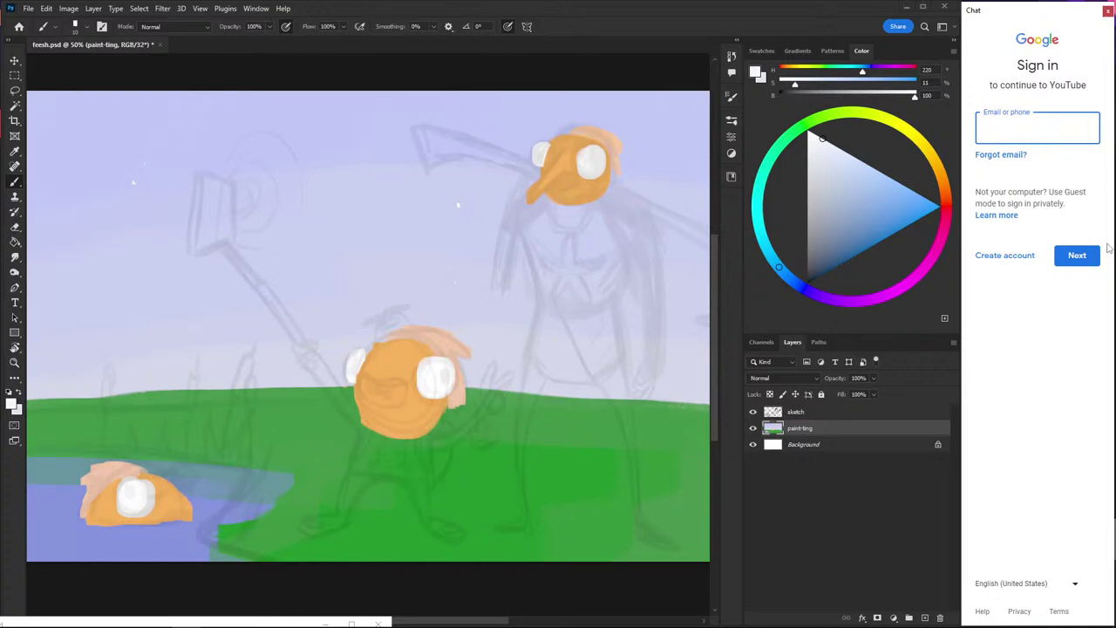
click(1107, 11)
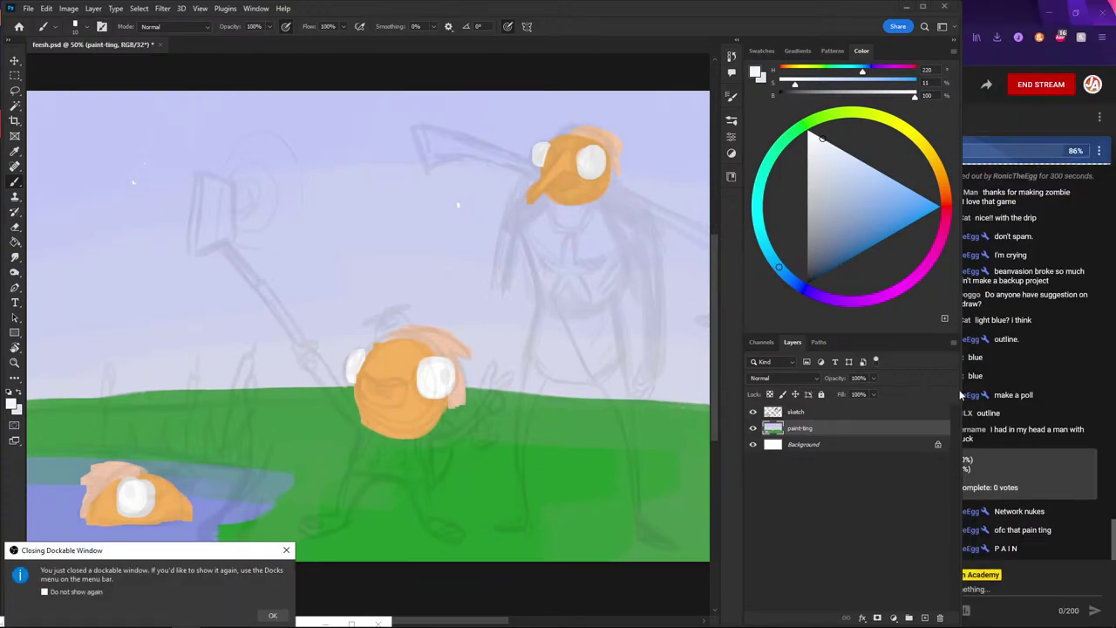
mouse_move(960, 395)
mouse_down()
mouse_move(864, 381)
mouse_move(893, 380)
mouse_up()
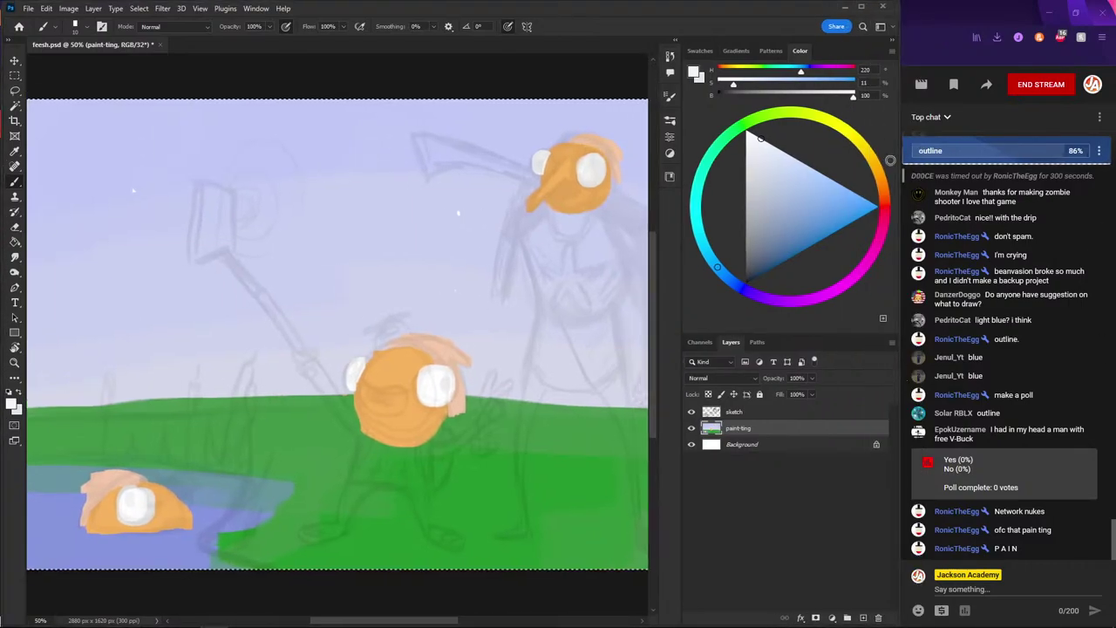
click(729, 602)
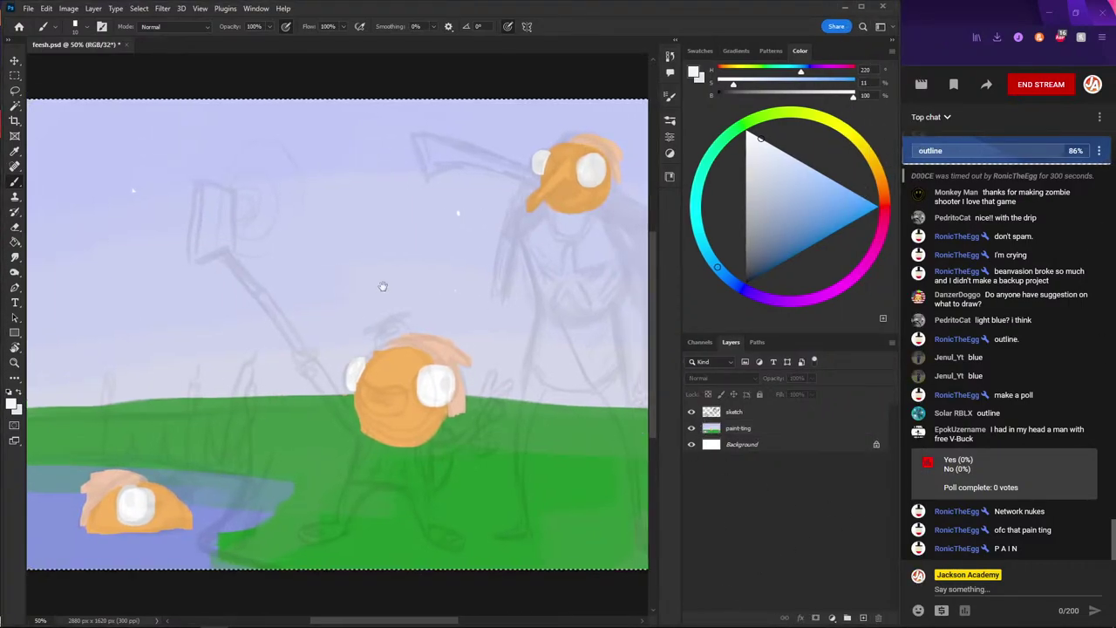
drag(383, 286, 361, 255)
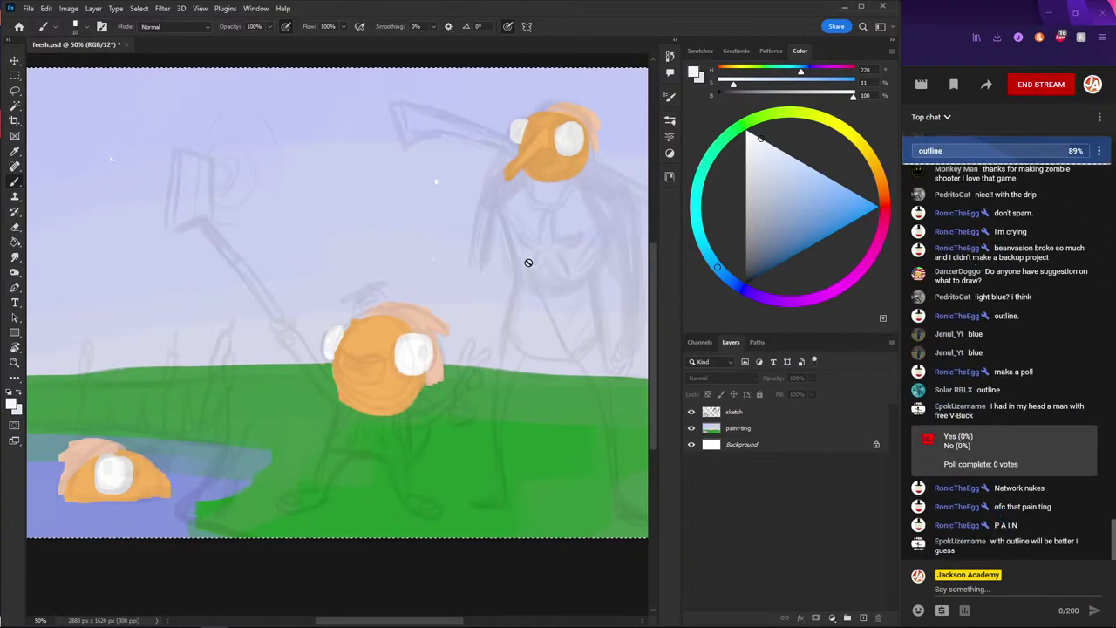
key(ctrl+minus)
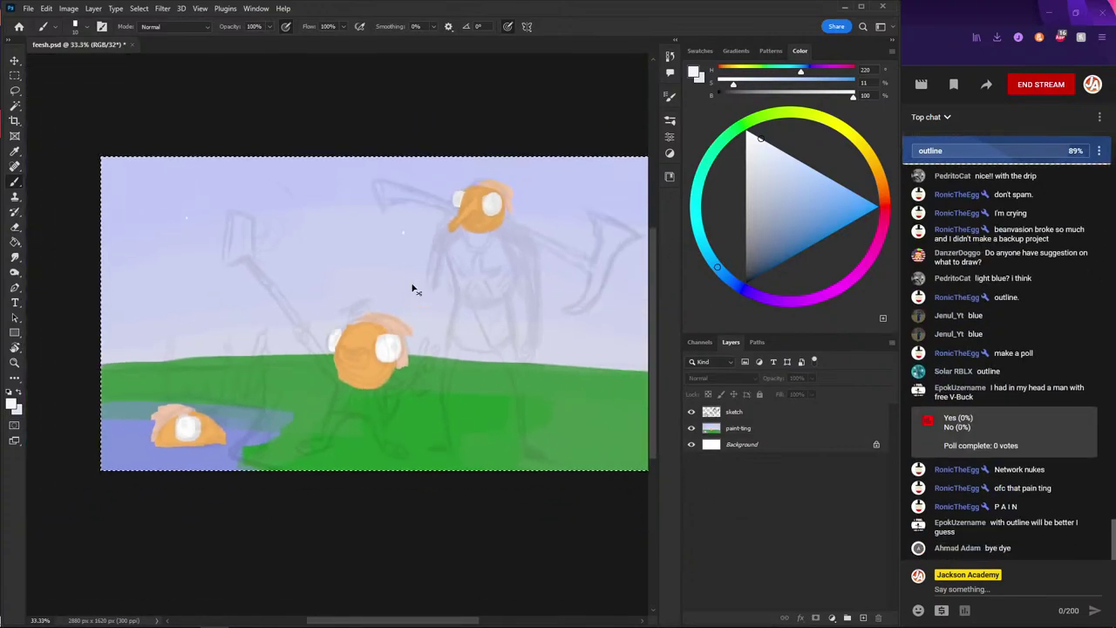
key(ctrl+minus)
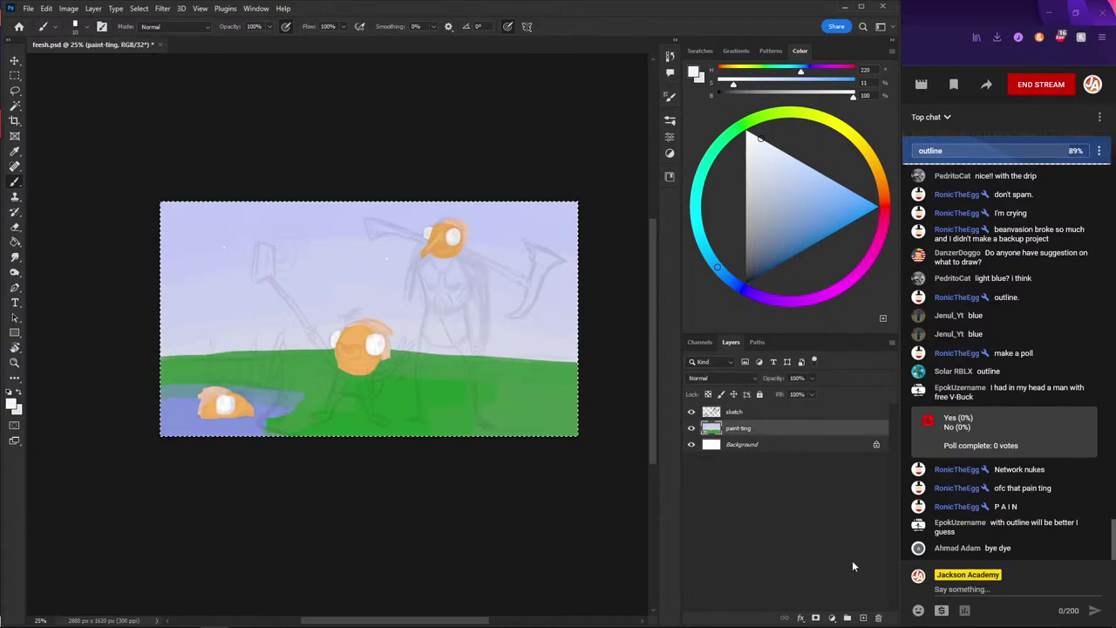
drag(770, 434, 879, 616)
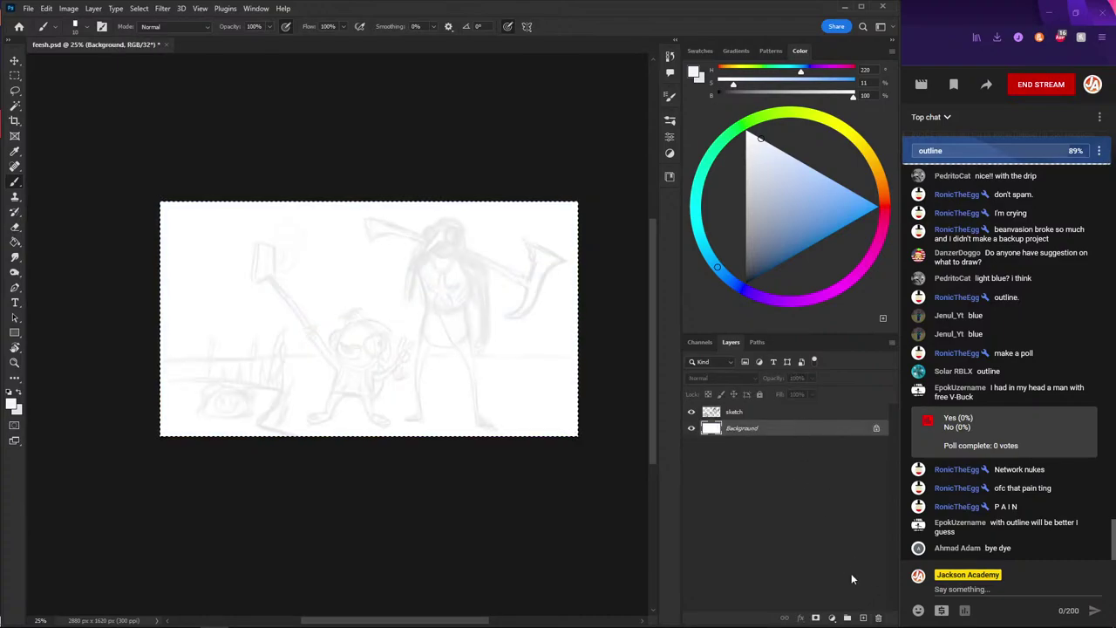
click(864, 618)
key(d)
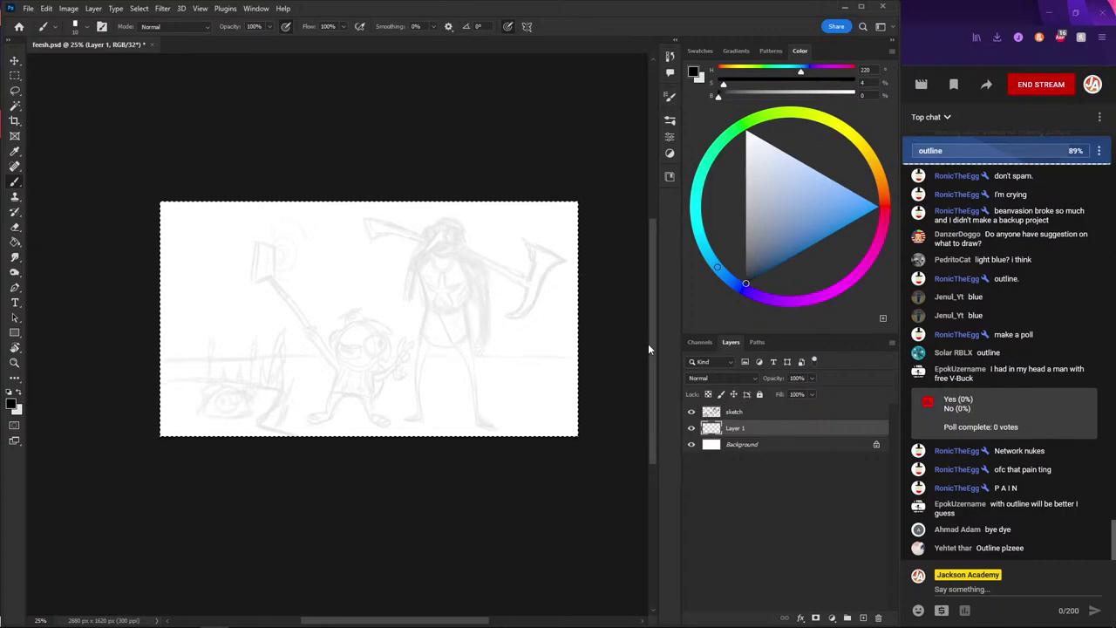
mouse_move(371, 279)
mouse_down()
mouse_move(262, 300)
mouse_move(276, 309)
mouse_move(210, 272)
mouse_up()
key(ctrl+z)
right_click(332, 307)
double_click(366, 437)
key(ctrl+z)
key(F5)
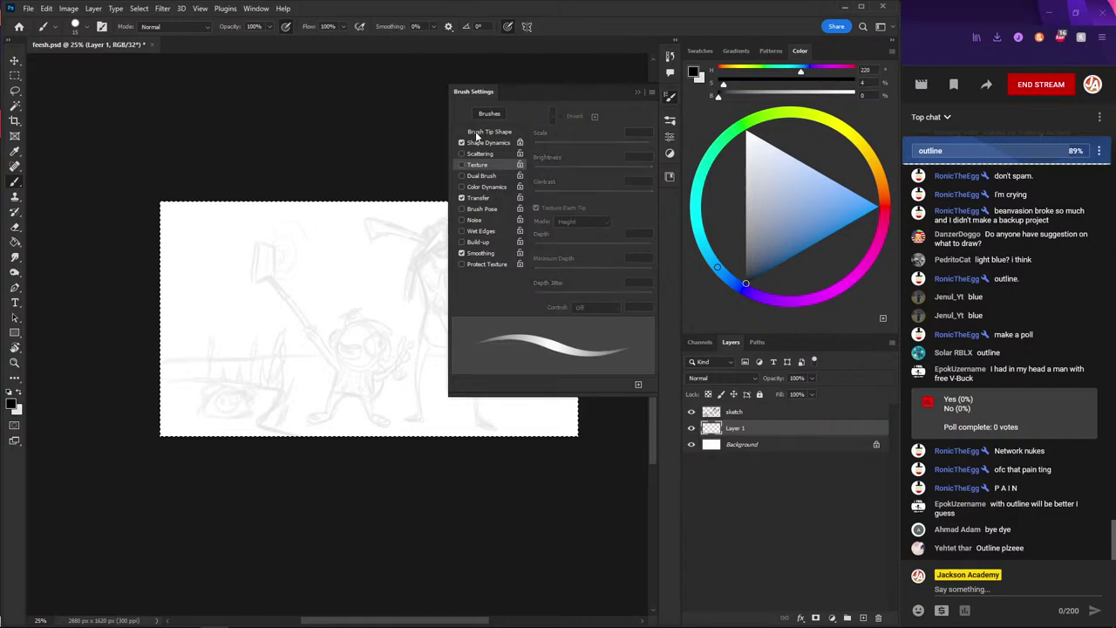
click(478, 131)
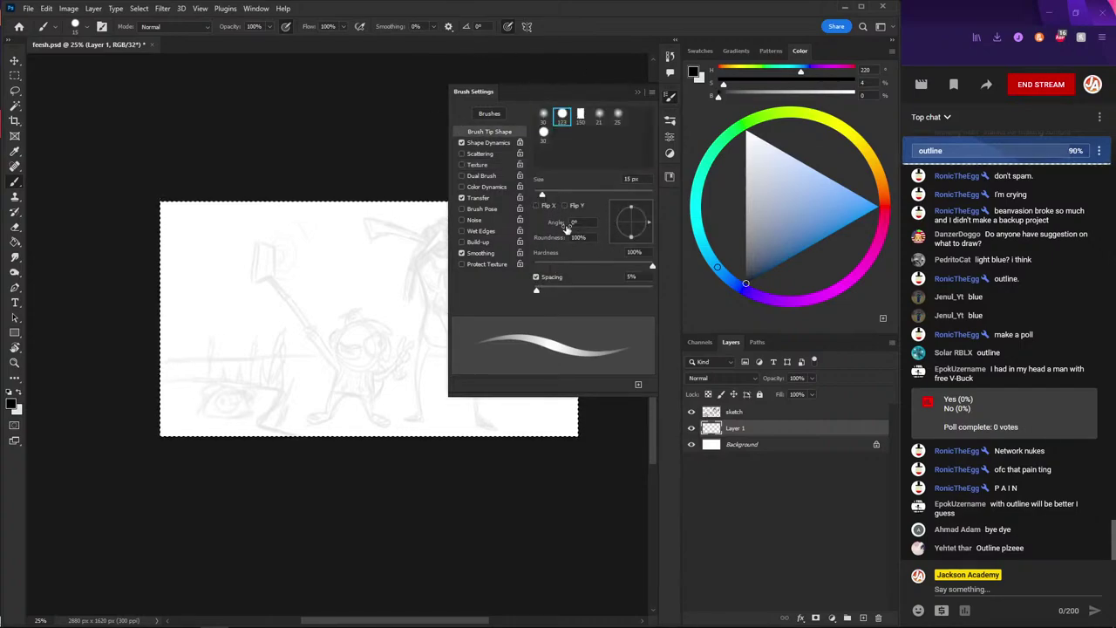
drag(551, 238, 523, 244)
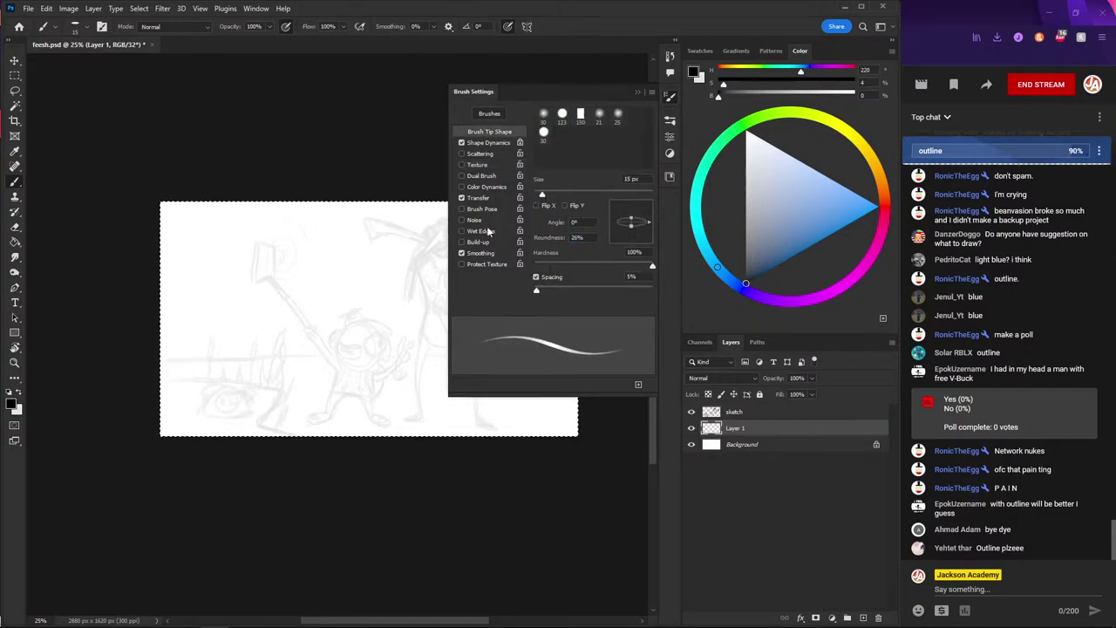
drag(401, 270, 262, 342)
key(ctrl+z)
click(638, 92)
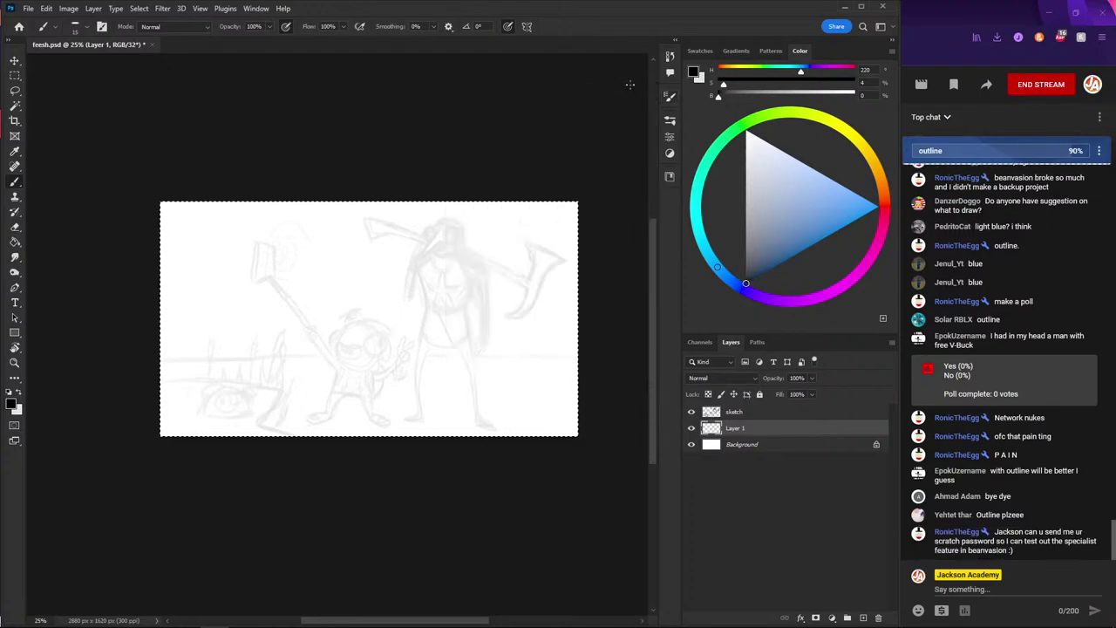
key(ctrl+plus)
drag(407, 312, 396, 353)
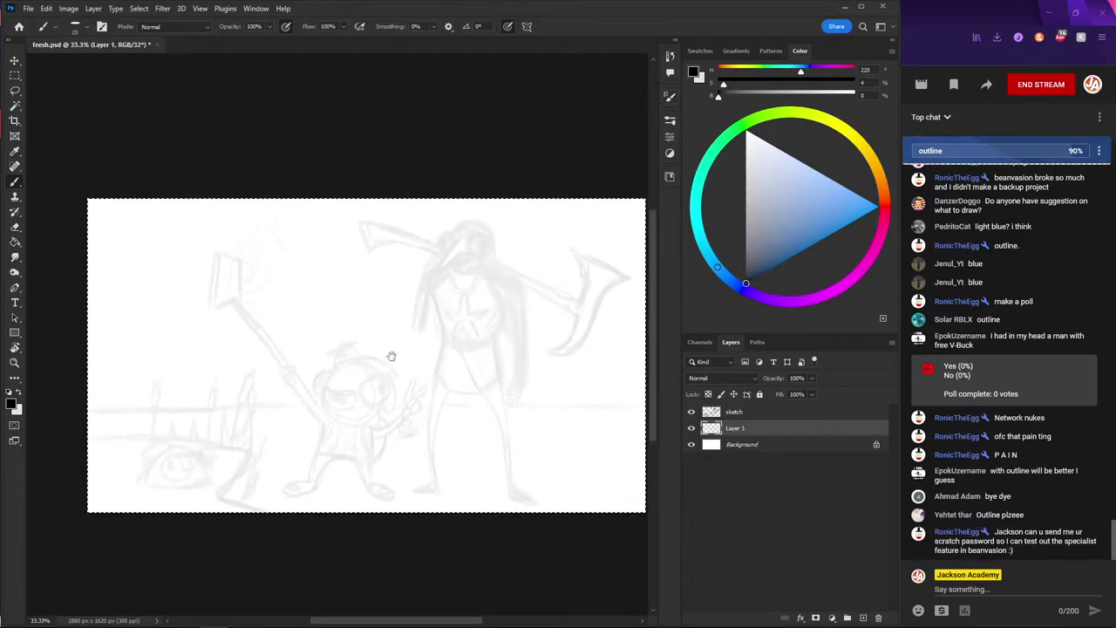
drag(489, 278, 449, 253)
key(ctrl+z)
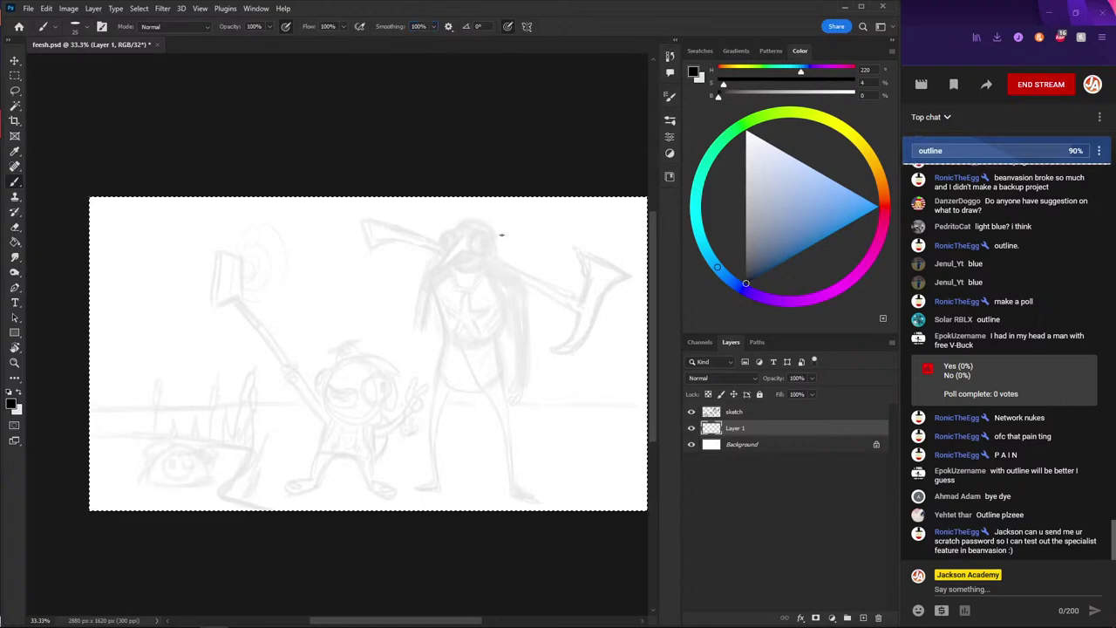
drag(498, 243, 497, 296)
key(ctrl+z)
scroll(404, 247, up, 1)
key(ctrl+plus)
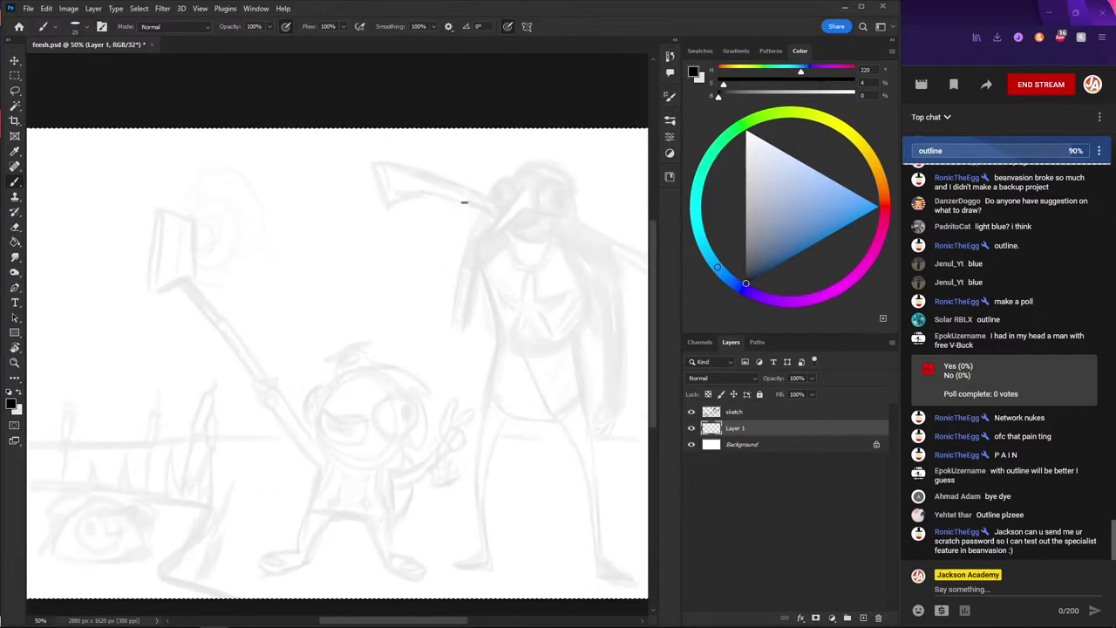
mouse_move(511, 183)
mouse_down()
mouse_move(488, 204)
mouse_move(507, 218)
mouse_up()
key(ctrl+z)
key(ctrl+z)
key(ctrl+z)
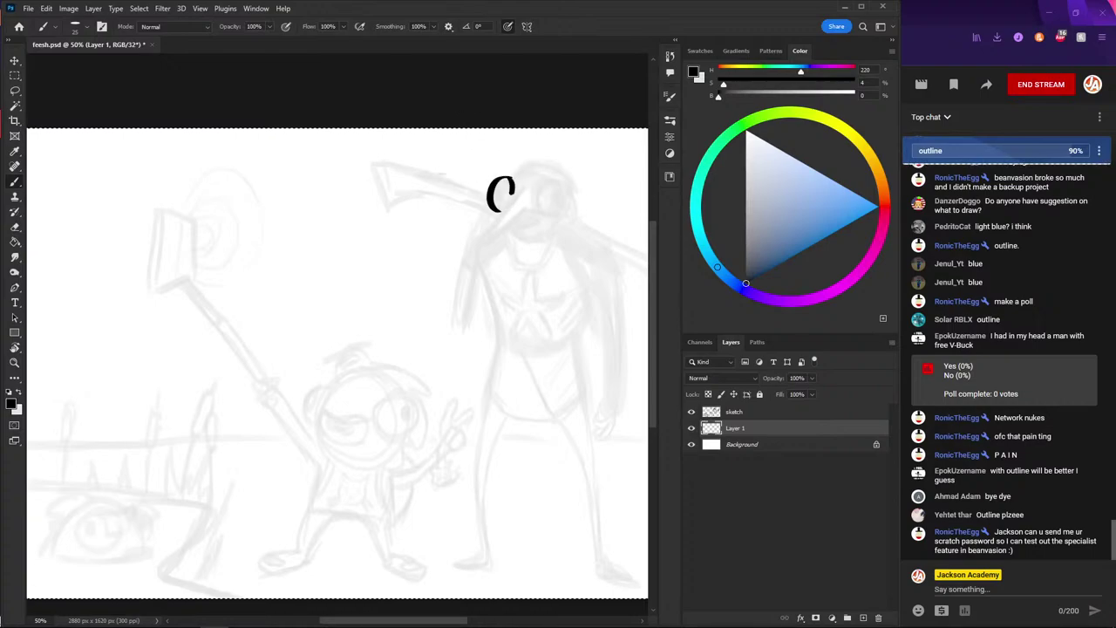
- Test eye-circle and pupil strokes beside the head, then clear all trial strokes from Layer 1
key(ctrl+z)
key(ctrl+z)
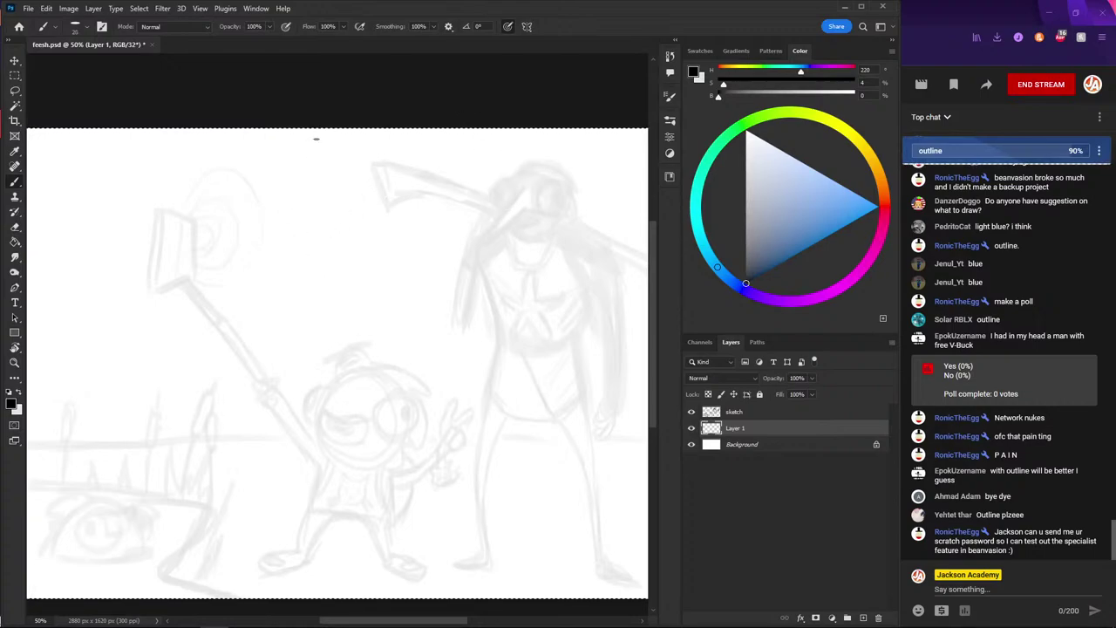
click(419, 26)
text(0)
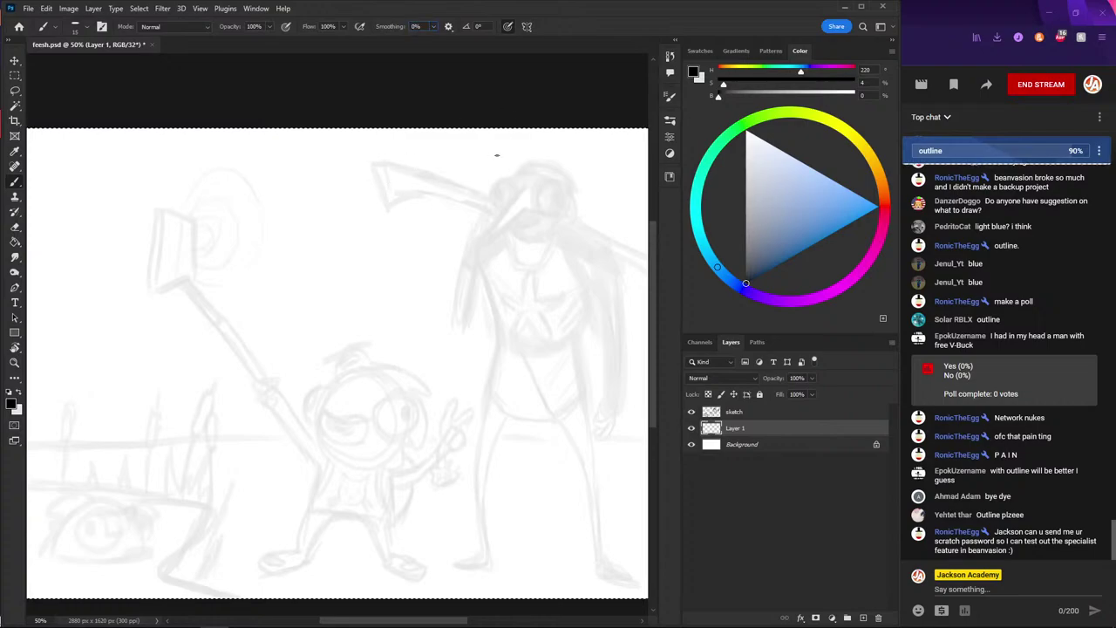
mouse_move(549, 181)
mouse_down()
mouse_move(536, 213)
mouse_move(565, 183)
mouse_up()
key(ctrl+z)
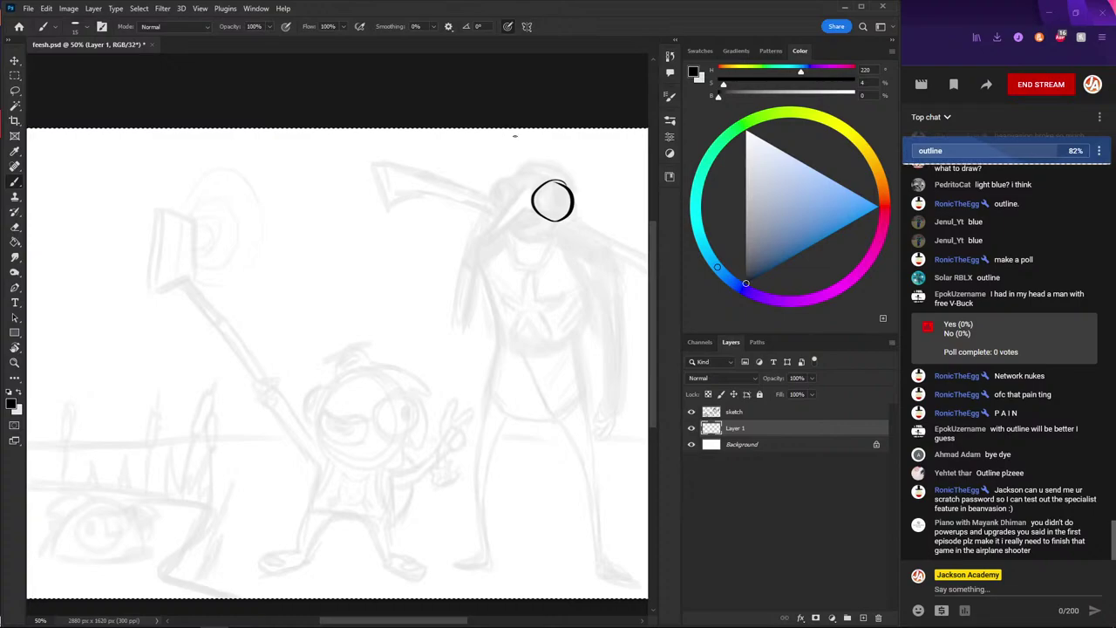
key(ctrl+z)
mouse_move(542, 181)
mouse_down()
mouse_move(537, 209)
mouse_move(551, 181)
mouse_move(539, 209)
mouse_move(568, 187)
mouse_move(563, 198)
mouse_move(553, 183)
mouse_move(551, 213)
mouse_move(564, 180)
mouse_move(546, 209)
mouse_move(560, 180)
mouse_move(532, 199)
mouse_move(551, 214)
mouse_move(559, 178)
mouse_move(533, 189)
mouse_move(550, 215)
mouse_move(560, 179)
mouse_up()
key(ctrl+z)
key(ctrl+z)
key(ctrl+z)
click(416, 26)
key(ctrl+z)
key(ctrl+z)
key(ctrl+z)
key(ctrl+z)
key(ctrl+z)
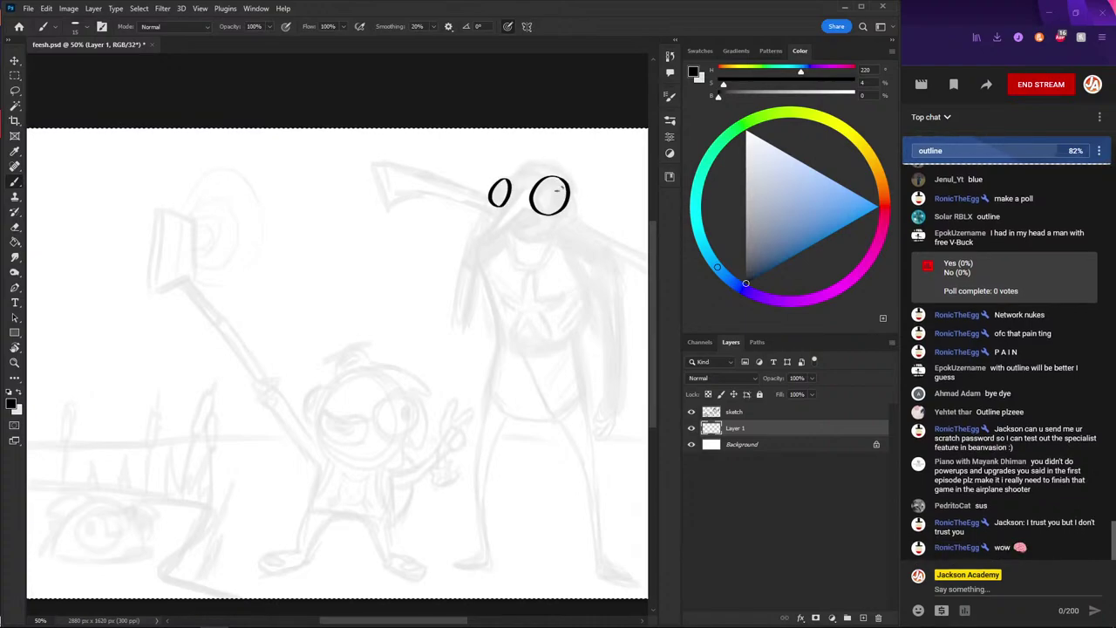
drag(559, 187, 563, 193)
key(Delete)
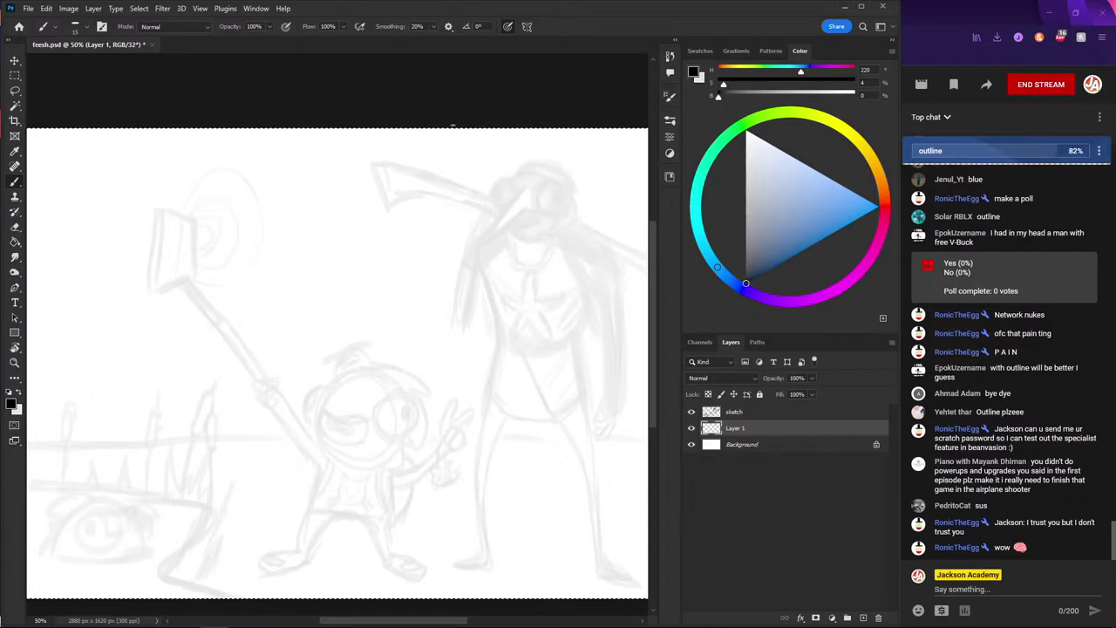
- Set brush smoothing to 0% and tip roundness to 70%, checking with an undone test squiggle
drag(403, 27, 380, 27)
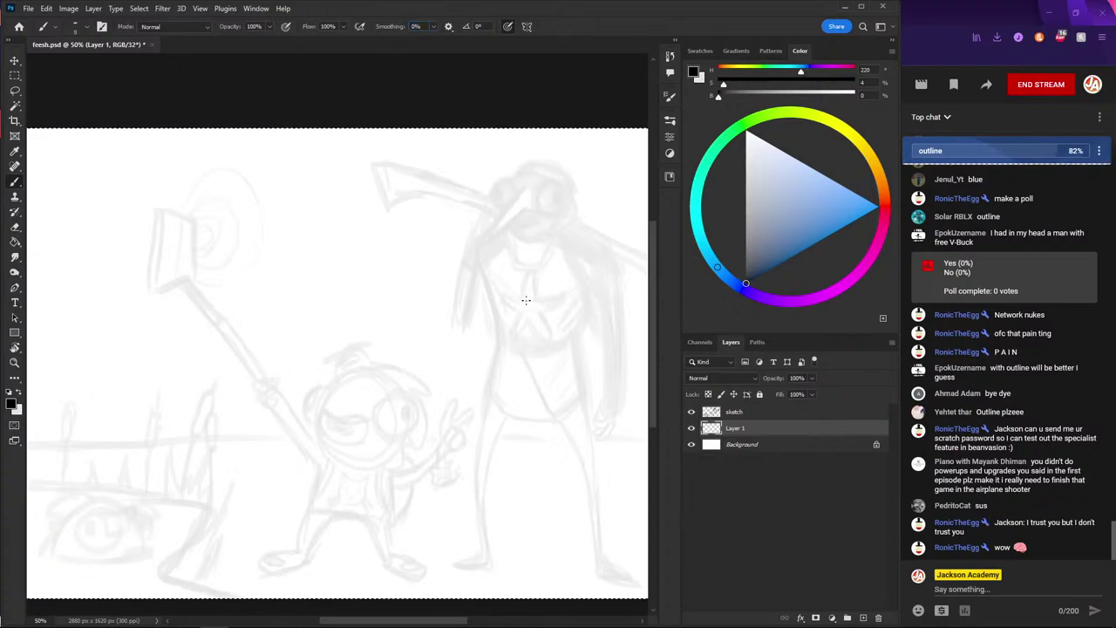
click(670, 96)
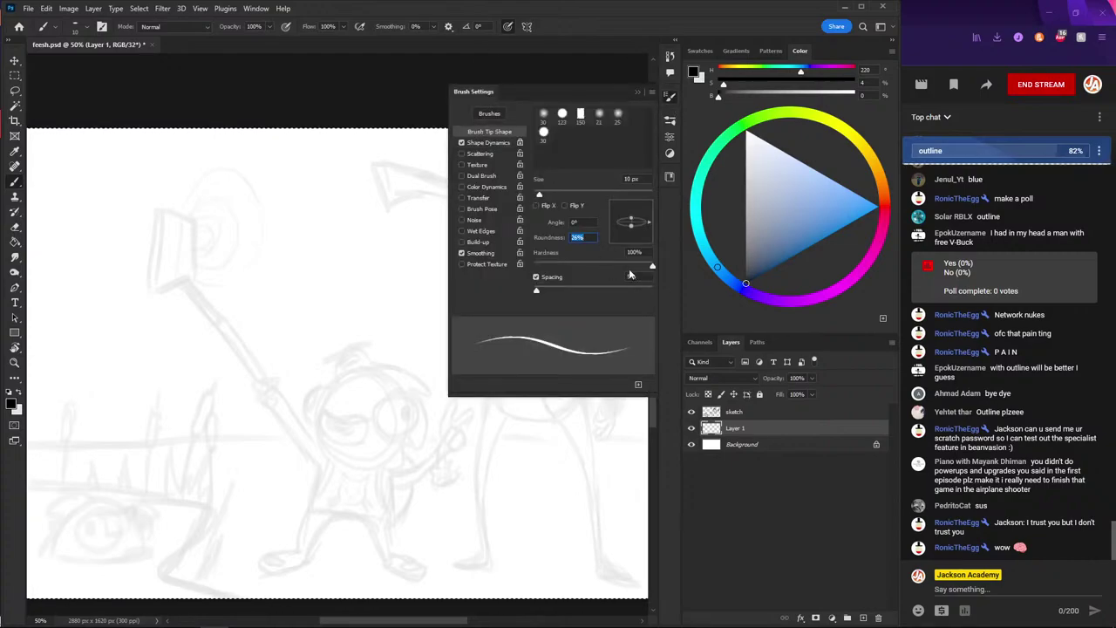
drag(560, 238, 554, 240)
text(0)
key(Return)
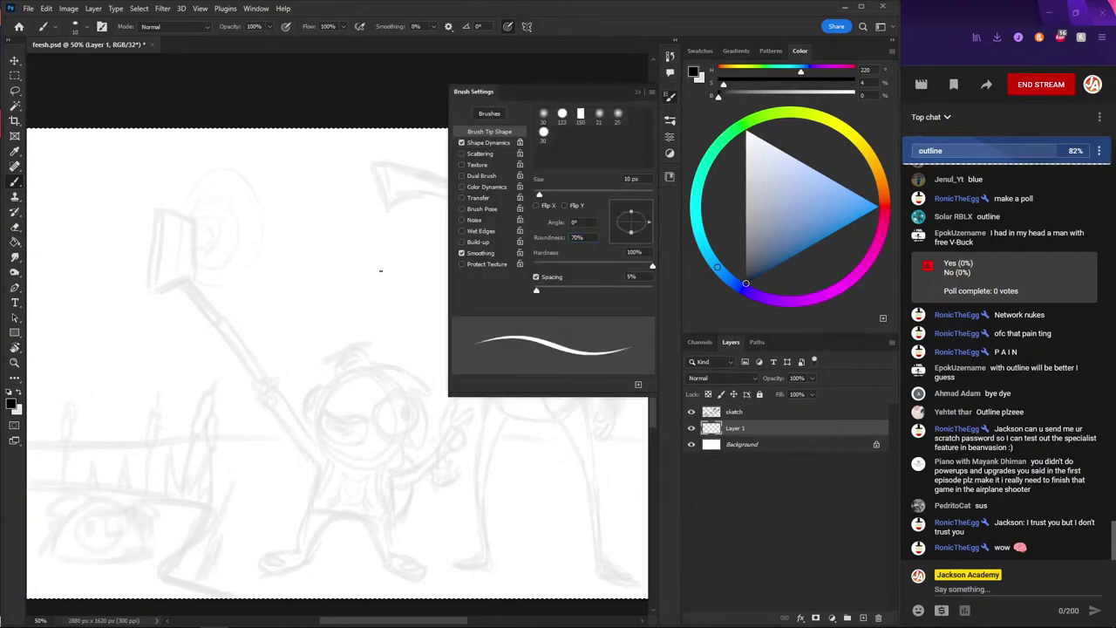
drag(395, 311, 254, 286)
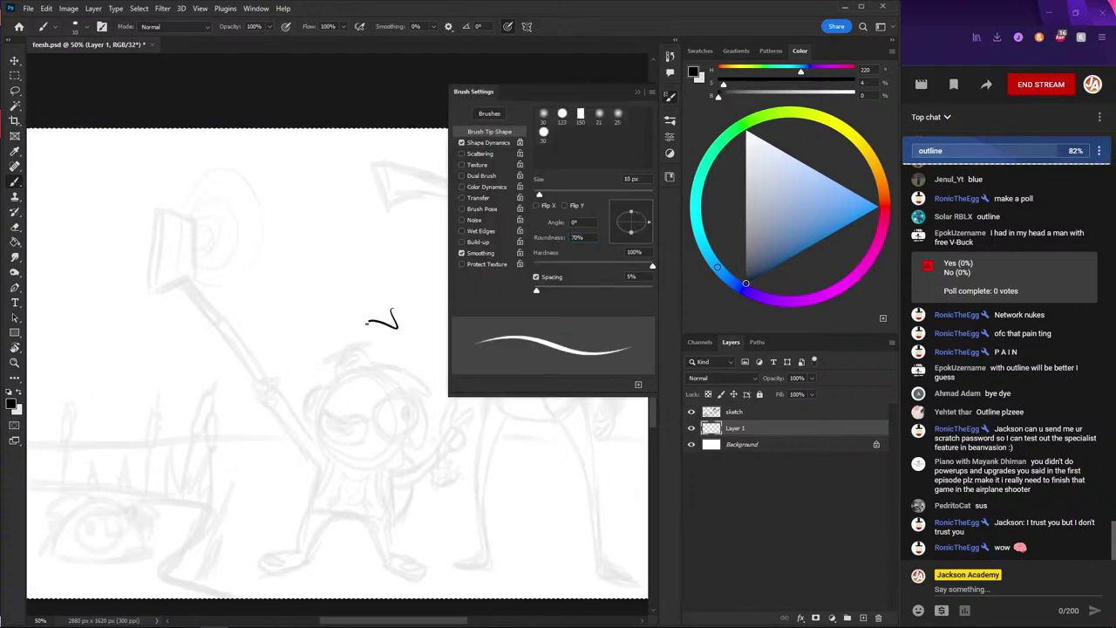
click(637, 92)
key(ctrl+z)
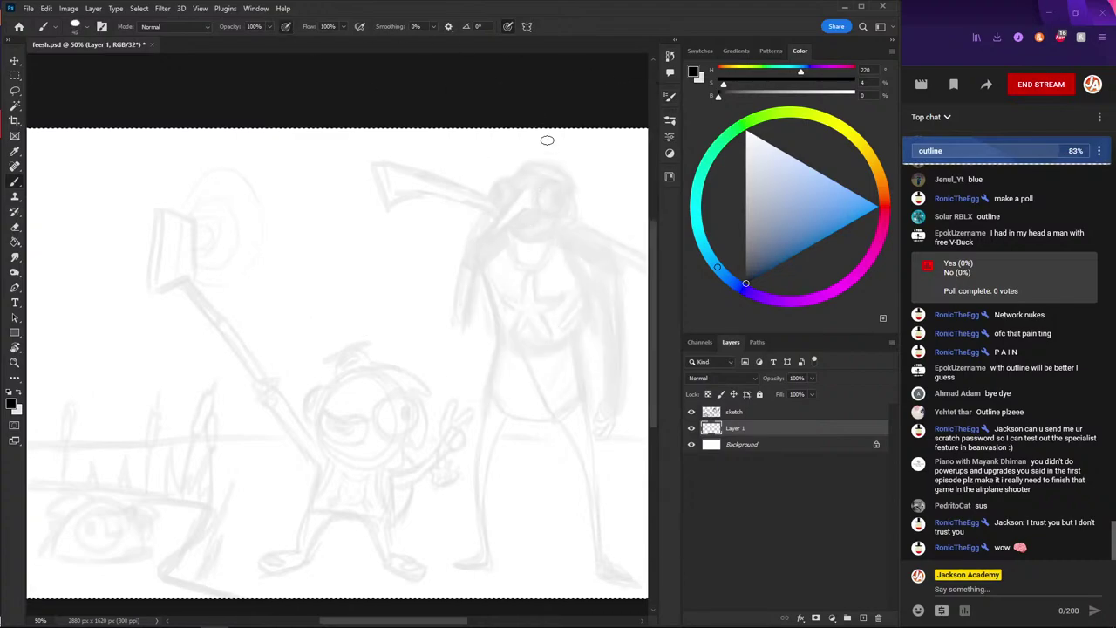
- Ink the fish head's diagonal beak line, discarding the hooked retry strokes
drag(521, 185, 488, 239)
drag(513, 202, 485, 243)
key(ctrl+z)
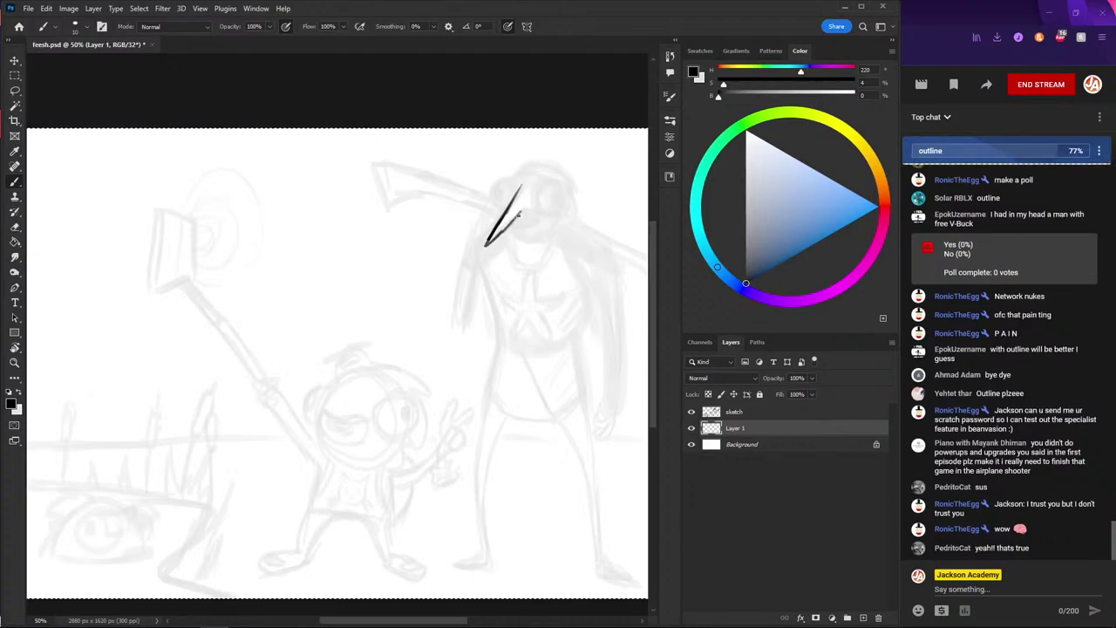
mouse_move(521, 213)
mouse_down()
mouse_move(537, 216)
mouse_move(490, 242)
mouse_up()
key(ctrl+z)
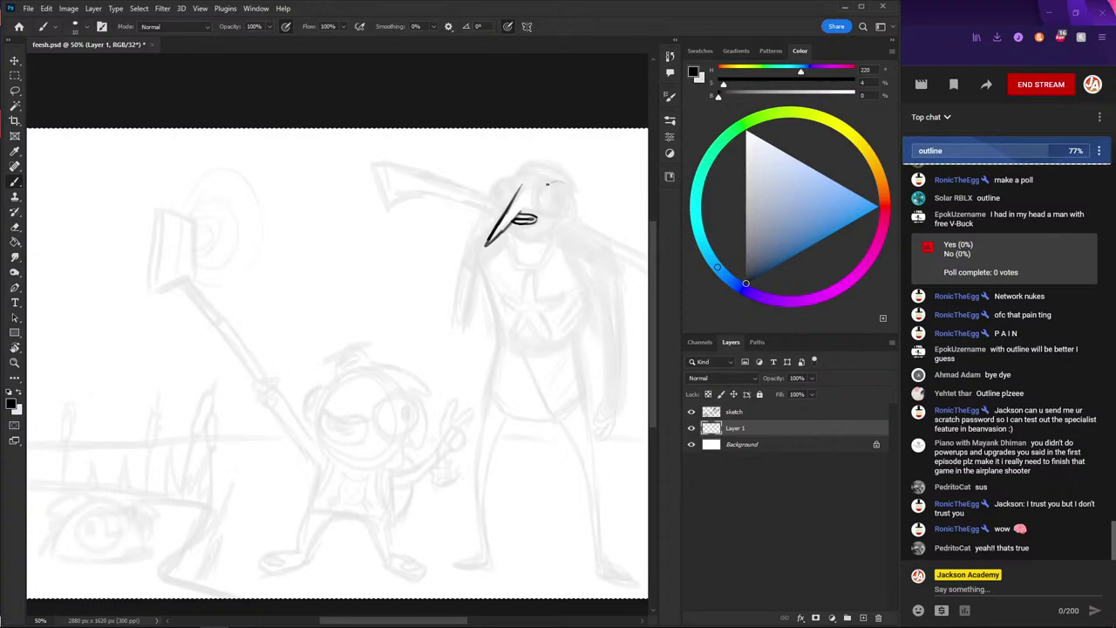
key(bracketright)
key(bracketright)
key(bracketright)
key(bracketleft)
key(bracketleft)
key(bracketleft)
- Ink the two bulging eye arcs and the mouth line under the beak
mouse_move(538, 186)
mouse_down()
mouse_move(538, 208)
mouse_move(566, 181)
mouse_up()
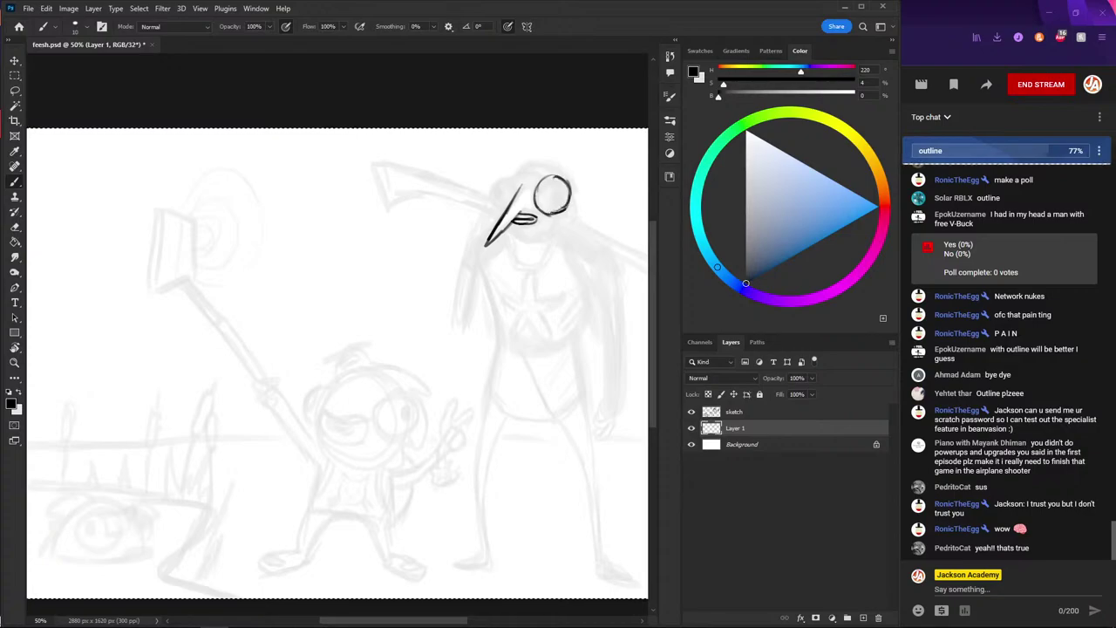
mouse_move(512, 179)
mouse_down()
mouse_move(491, 187)
mouse_move(501, 215)
mouse_up()
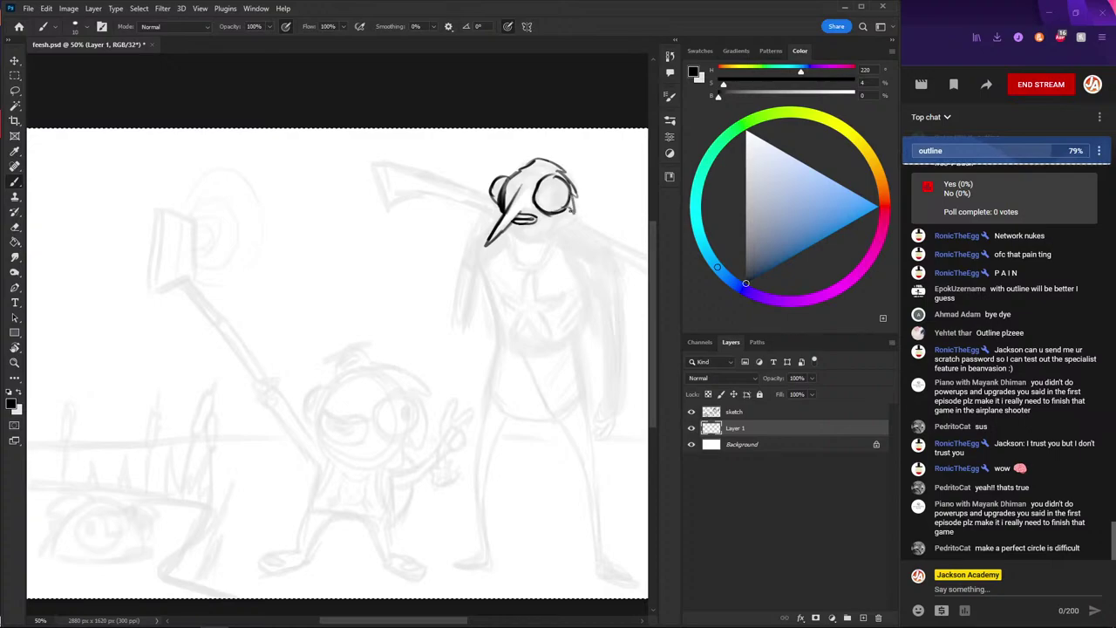
mouse_move(513, 174)
mouse_down()
mouse_move(549, 170)
mouse_move(566, 195)
mouse_up()
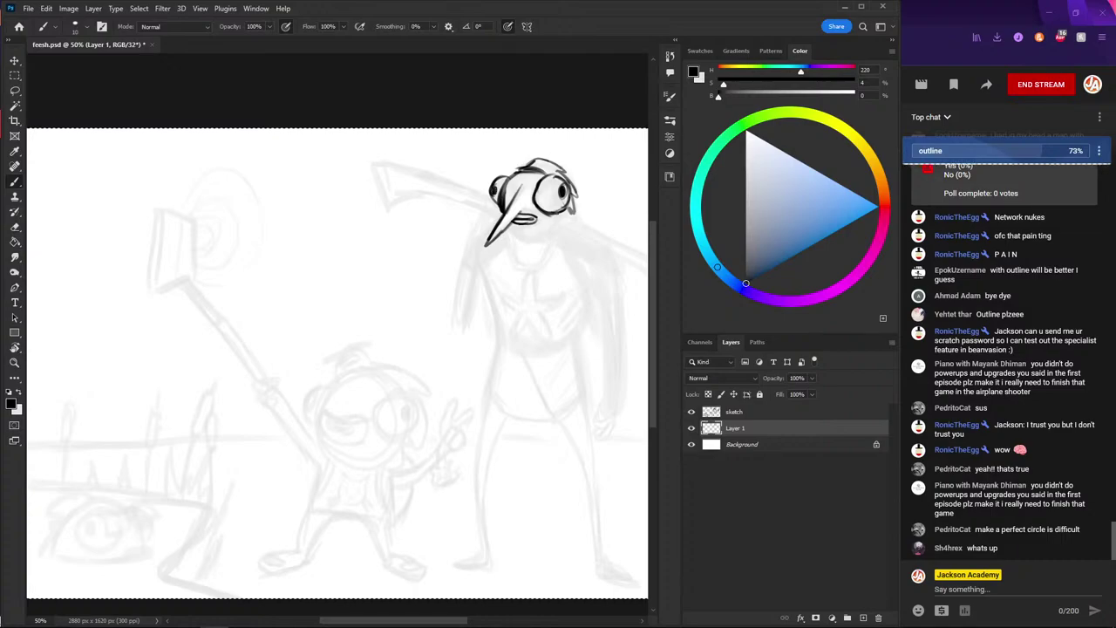
drag(518, 234, 542, 233)
- Ink the outstretched arm's upper and lower edges with a hook at its left end
drag(409, 114, 381, 93)
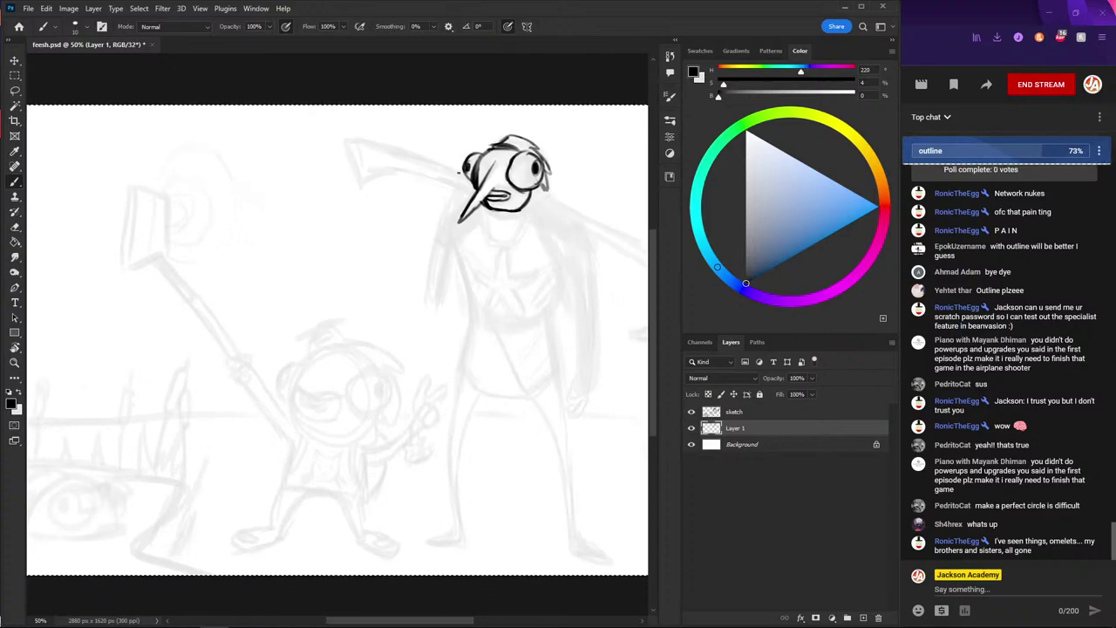
drag(415, 157, 351, 137)
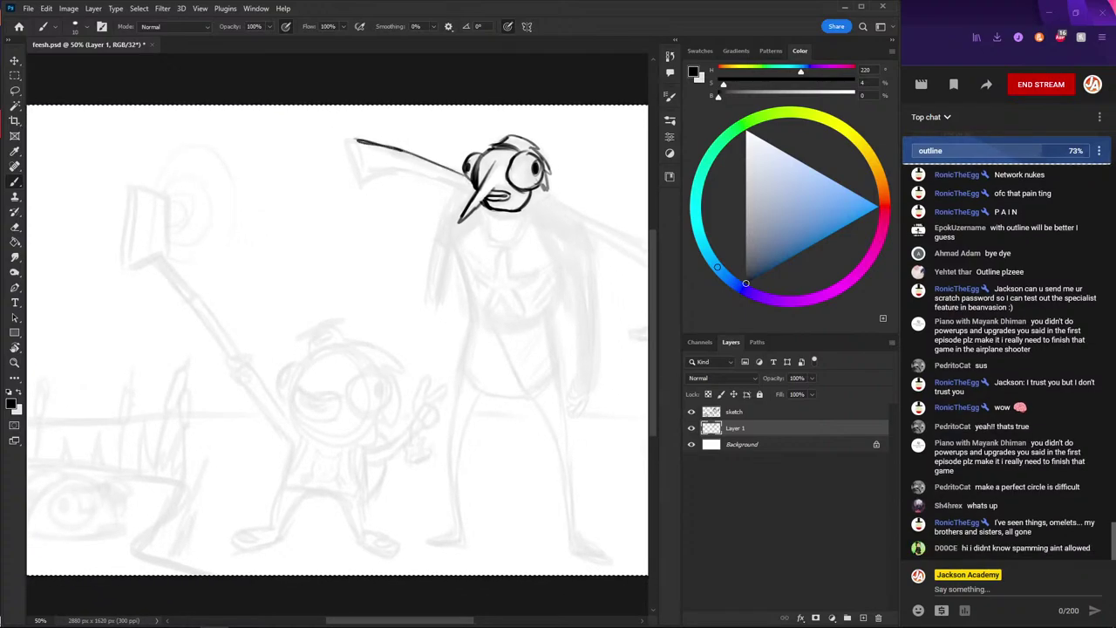
drag(349, 141, 372, 176)
drag(324, 147, 297, 121)
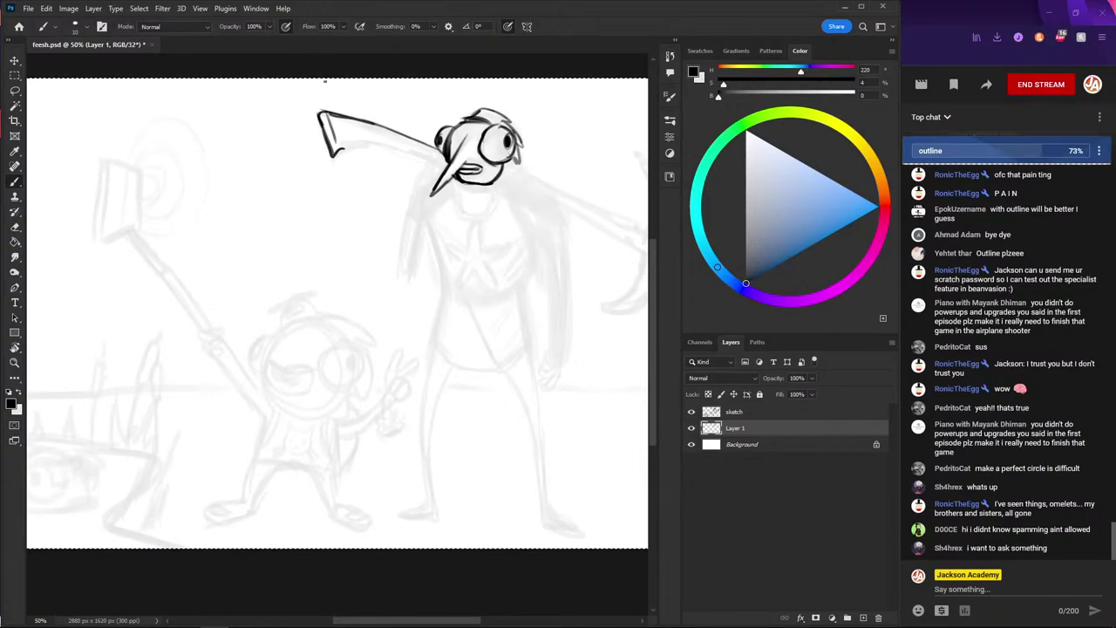
drag(373, 145, 443, 171)
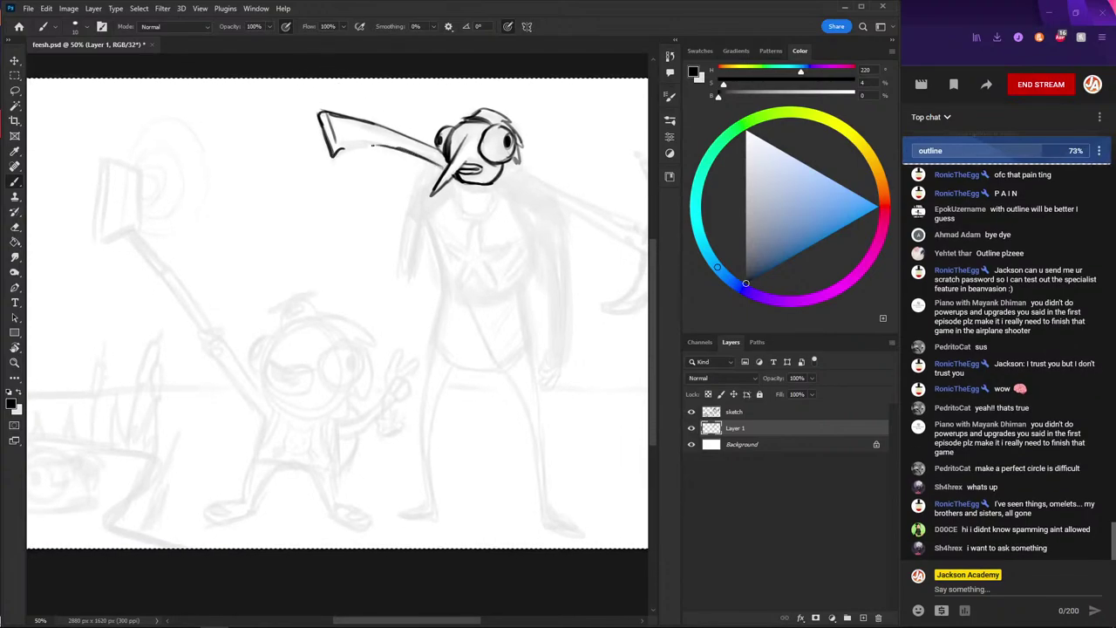
mouse_move(340, 150)
mouse_down()
mouse_move(388, 143)
mouse_move(172, 14)
mouse_move(127, 169)
mouse_move(121, 156)
mouse_up()
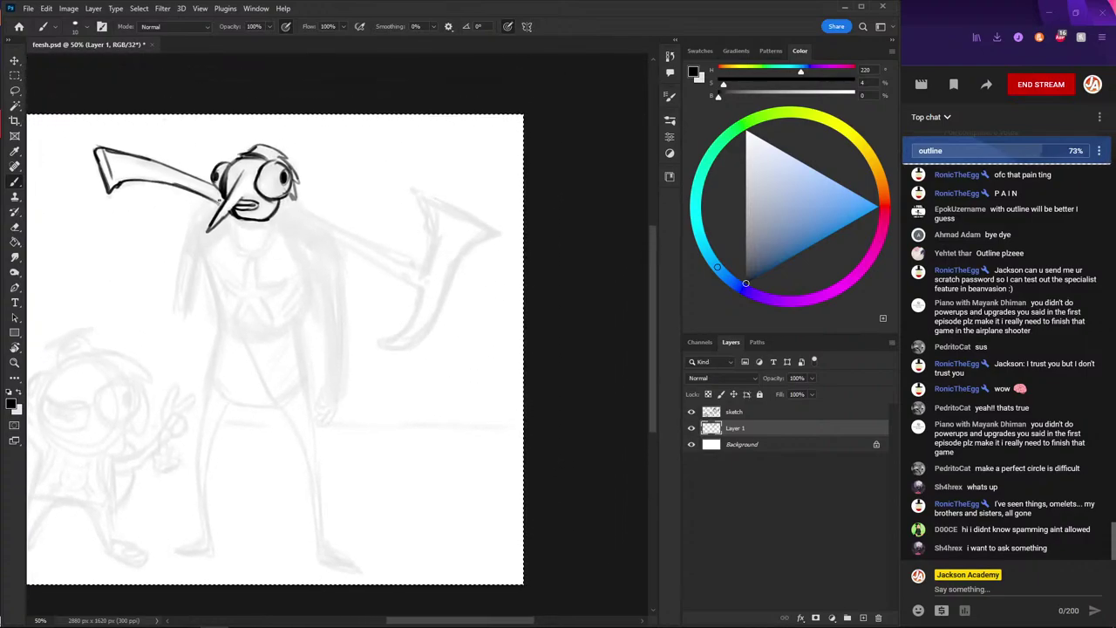
key(e)
drag(224, 200, 195, 193)
key(ctrl+z)
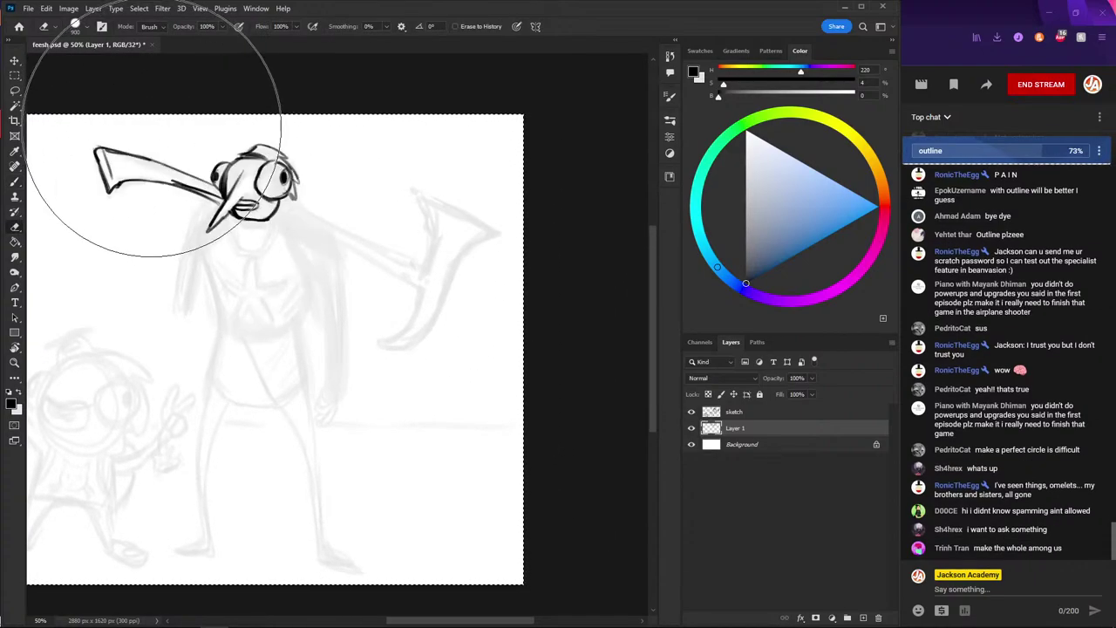
key(bracketleft)
key(bracketleft)
key(bracketleft)
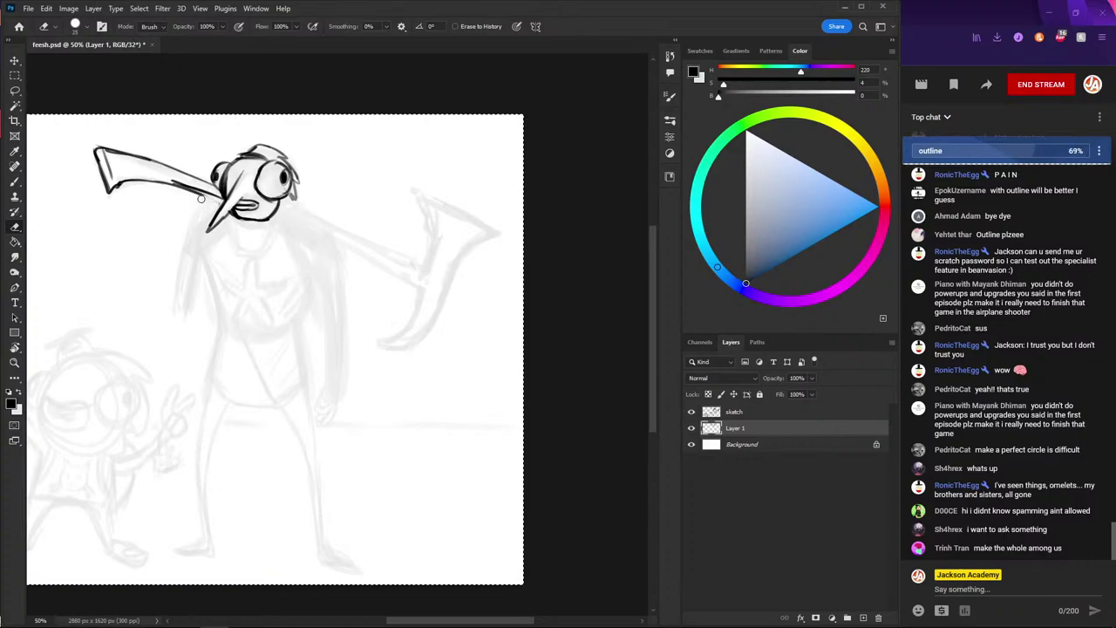
key(b)
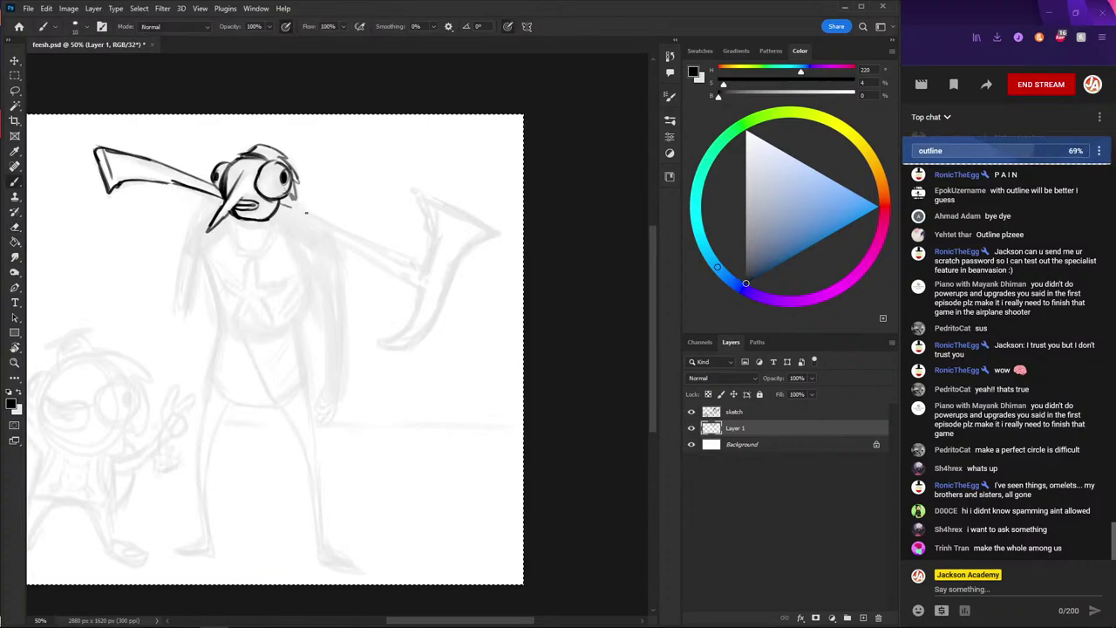
- Ink the long axe shaft's edges and its curved blade end
drag(305, 212, 421, 269)
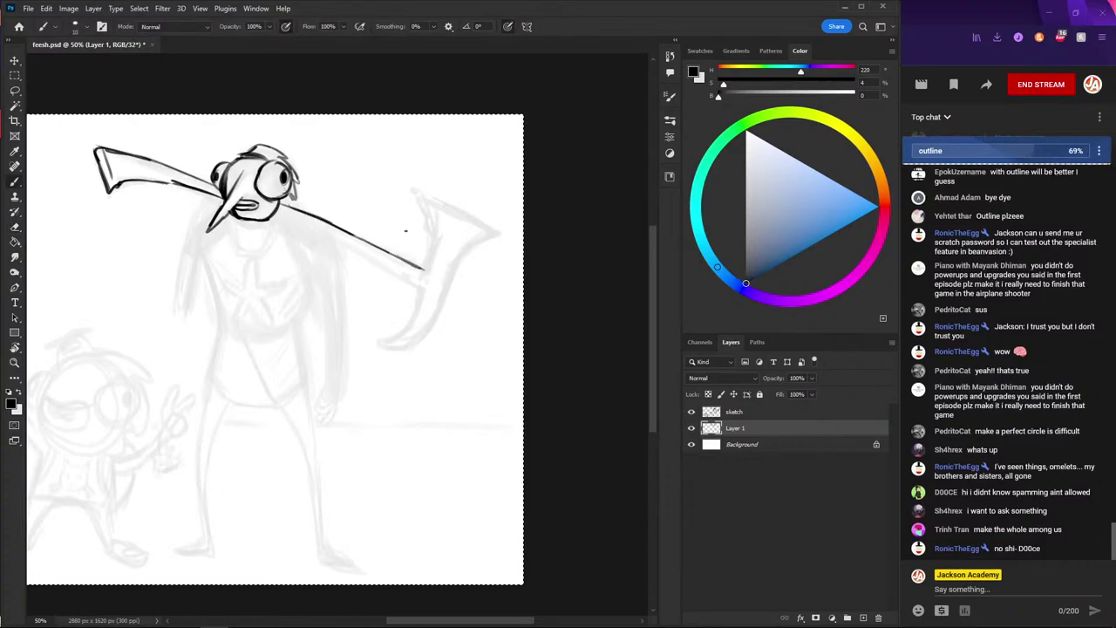
mouse_move(424, 268)
mouse_down()
mouse_move(429, 216)
mouse_move(441, 206)
mouse_move(490, 227)
mouse_move(429, 323)
mouse_move(408, 344)
mouse_move(418, 295)
mouse_move(395, 340)
mouse_move(408, 323)
mouse_up()
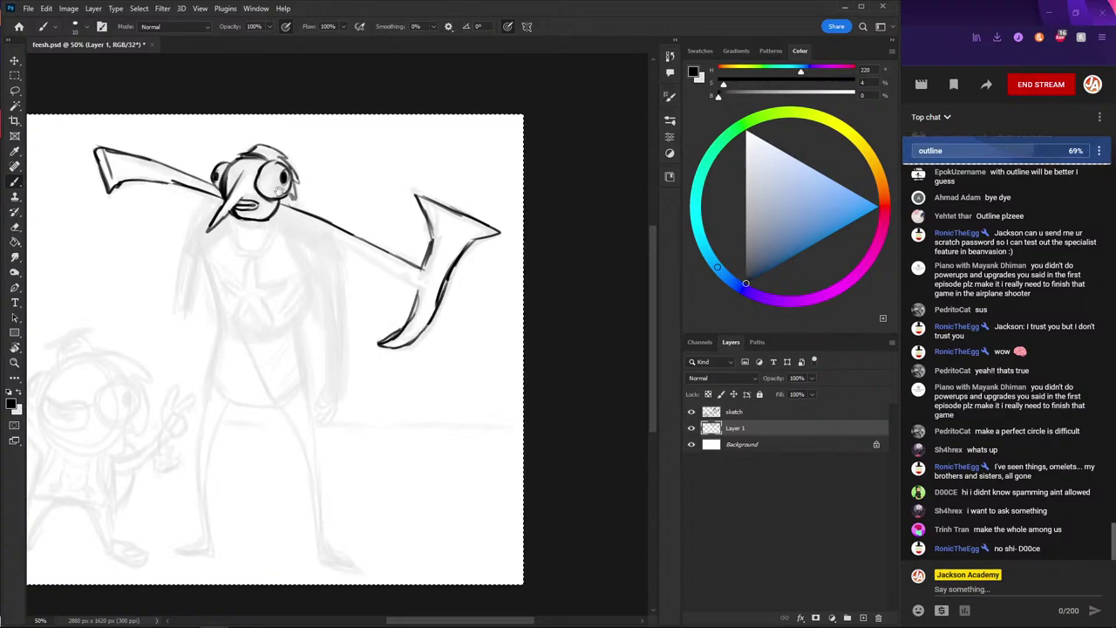
drag(279, 186, 312, 205)
mouse_move(403, 279)
mouse_down()
mouse_move(434, 295)
mouse_move(307, 229)
mouse_up()
drag(364, 258, 313, 216)
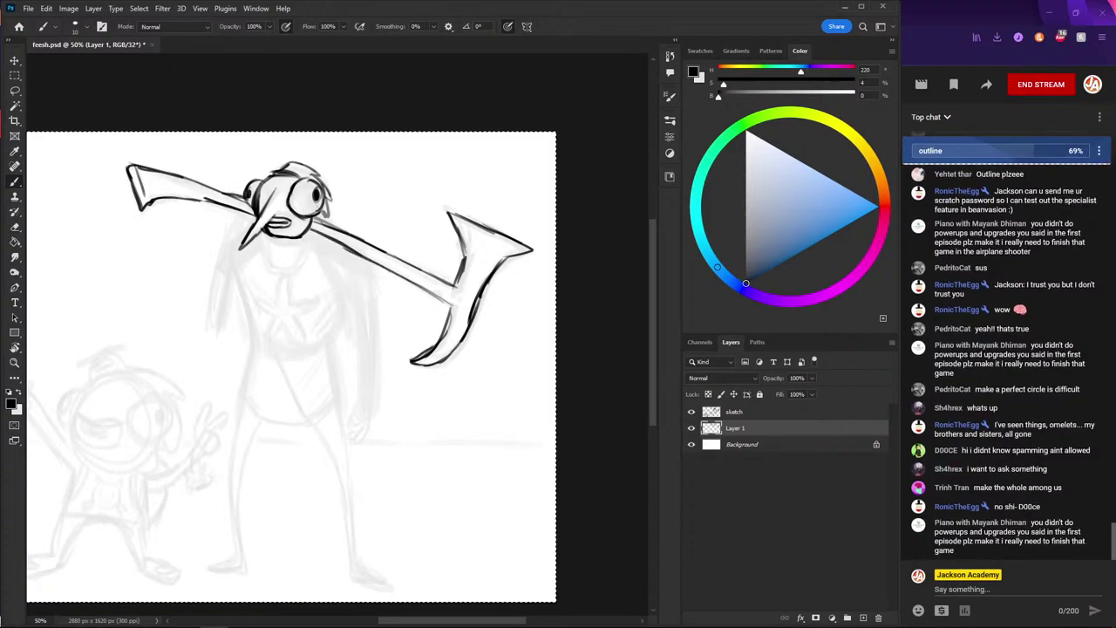
drag(242, 197, 197, 180)
key(ctrl+z)
key(ctrl+z)
key(ctrl+z)
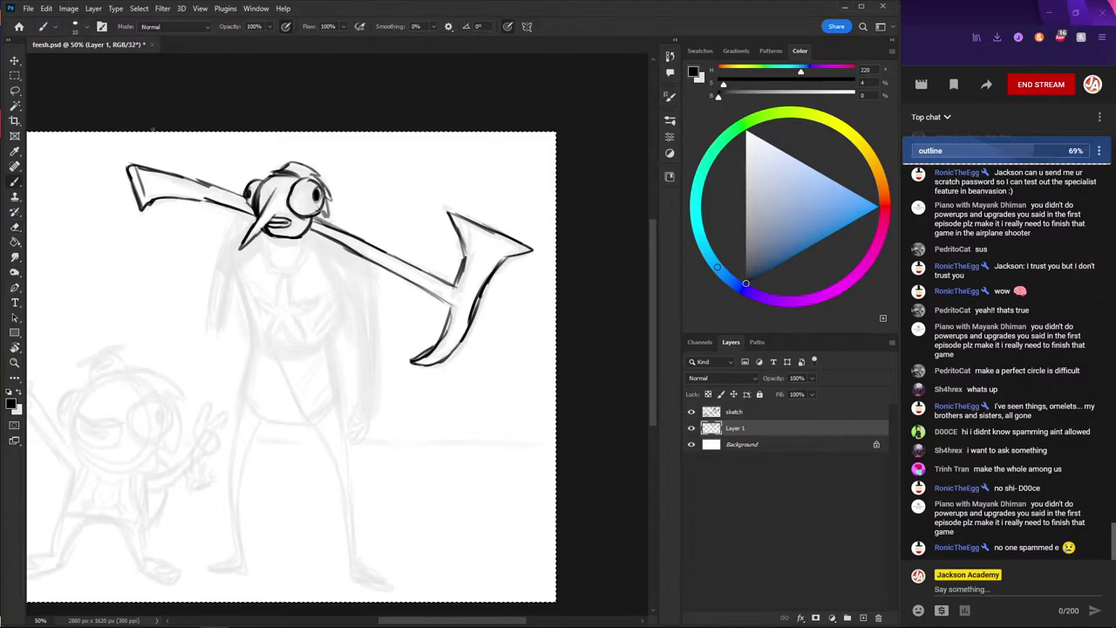
drag(175, 120, 202, 112)
drag(223, 221, 237, 256)
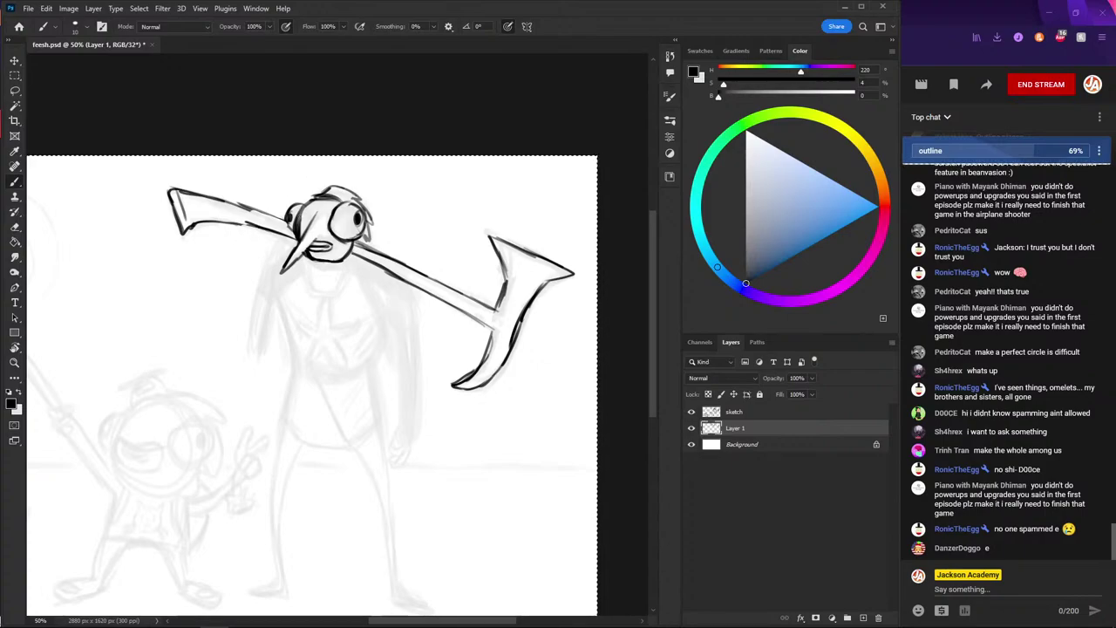
drag(286, 239, 259, 349)
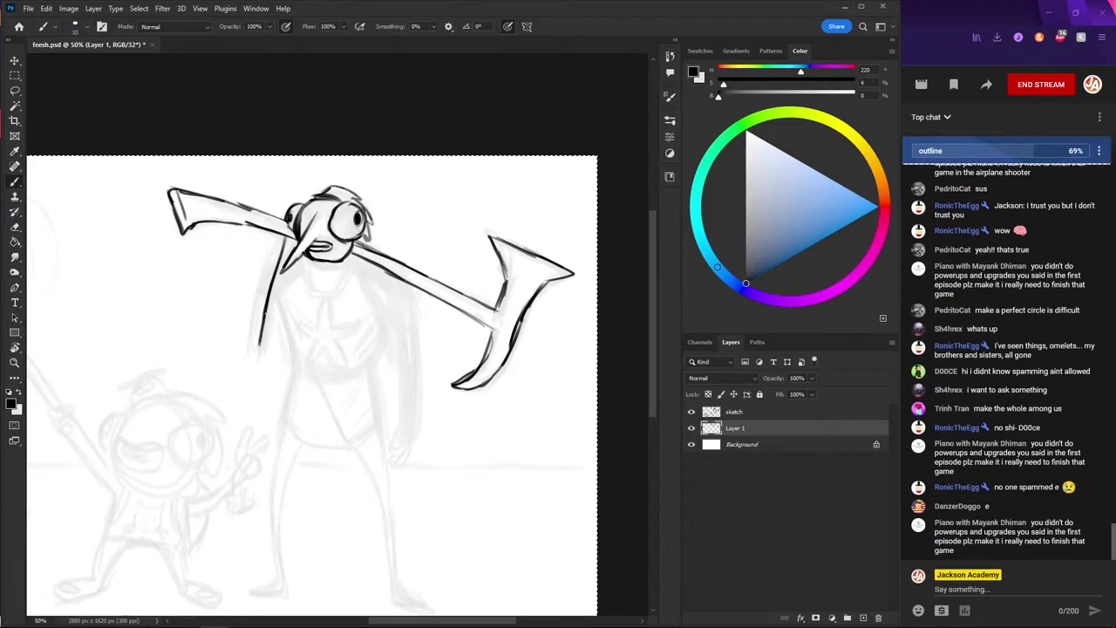
- Retrace the lower arm outline darker and add a small mark beside the beak
alt+click(266, 336)
alt+click(268, 316)
drag(273, 307, 260, 351)
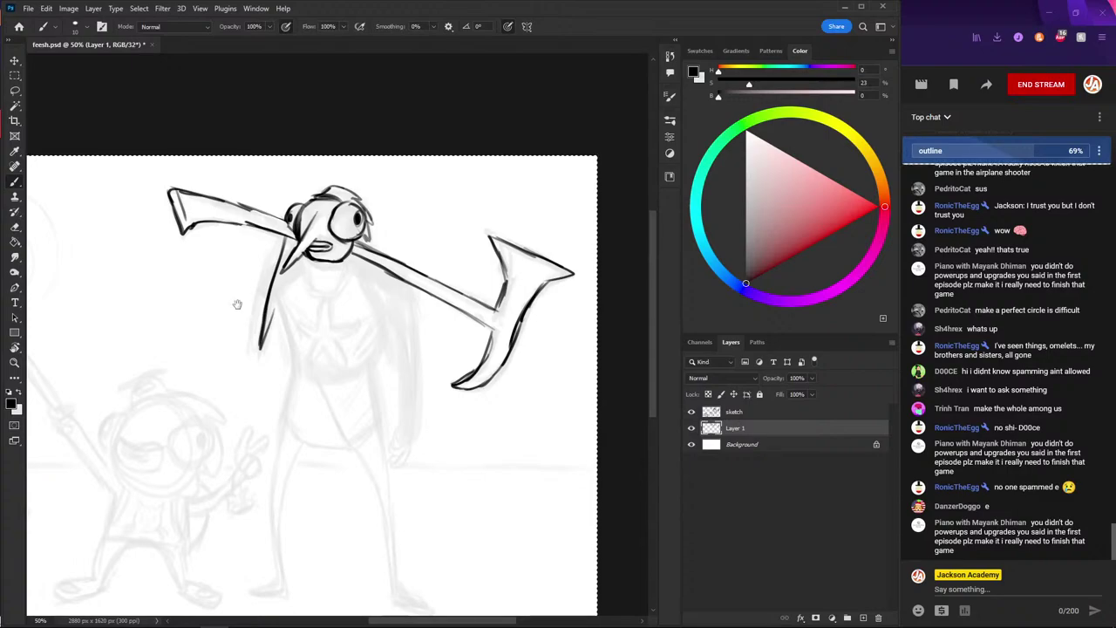
mouse_move(236, 305)
mouse_down()
mouse_move(267, 309)
mouse_move(282, 358)
mouse_up()
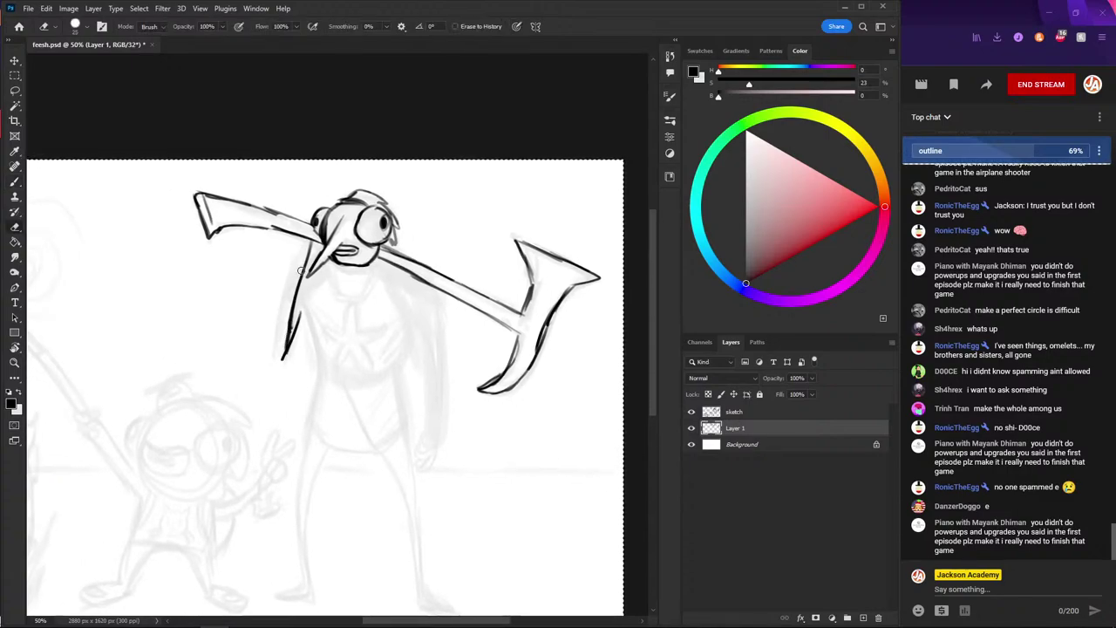
key(p)
key(e)
key(b)
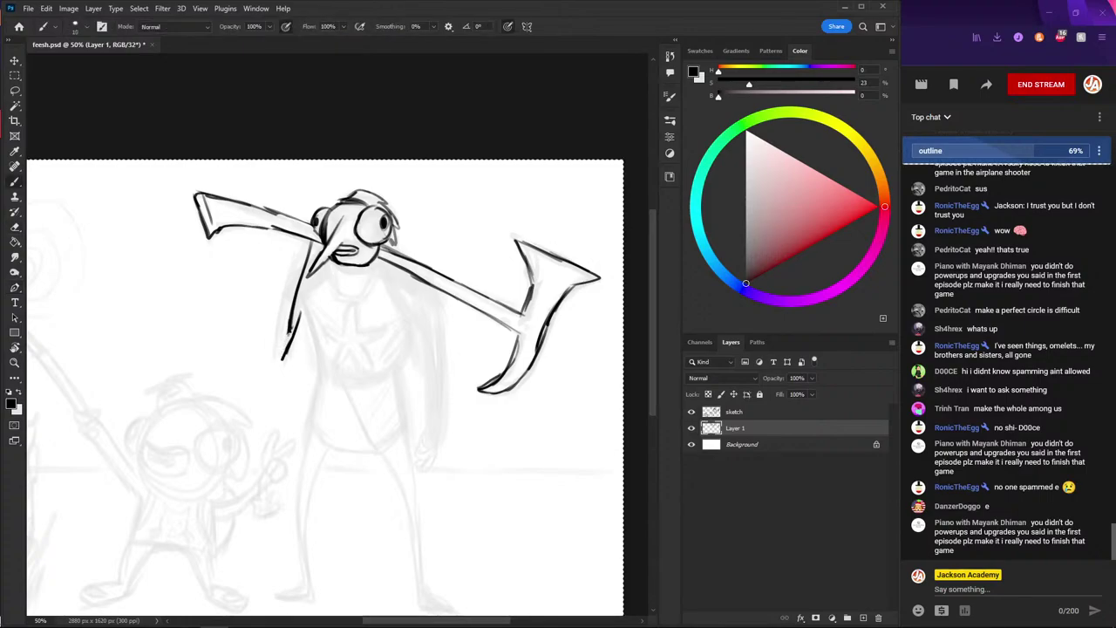
drag(299, 242, 302, 257)
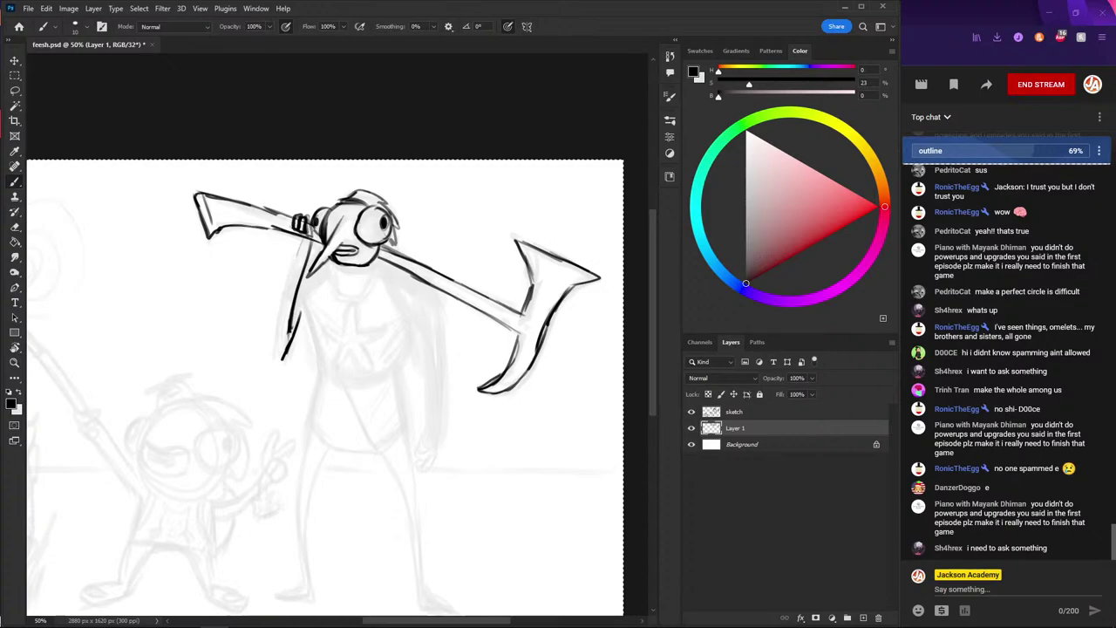
- Ink the hand gripping the axe handle, the raised arm's edges, the neck and chin
mouse_move(316, 224)
mouse_down()
mouse_move(299, 237)
mouse_move(270, 361)
mouse_move(287, 347)
mouse_up()
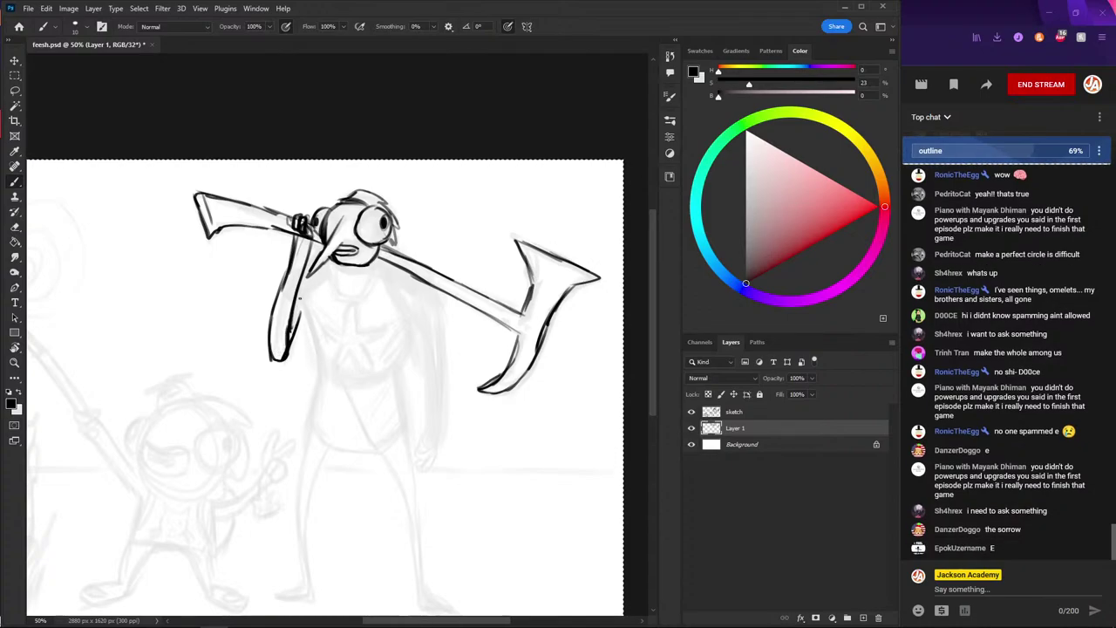
mouse_move(314, 293)
mouse_down()
mouse_move(298, 330)
mouse_move(321, 345)
mouse_move(326, 379)
mouse_move(297, 322)
mouse_up()
drag(313, 265, 299, 303)
mouse_move(333, 258)
mouse_down()
mouse_move(337, 291)
mouse_move(370, 286)
mouse_move(363, 297)
mouse_move(363, 279)
mouse_up()
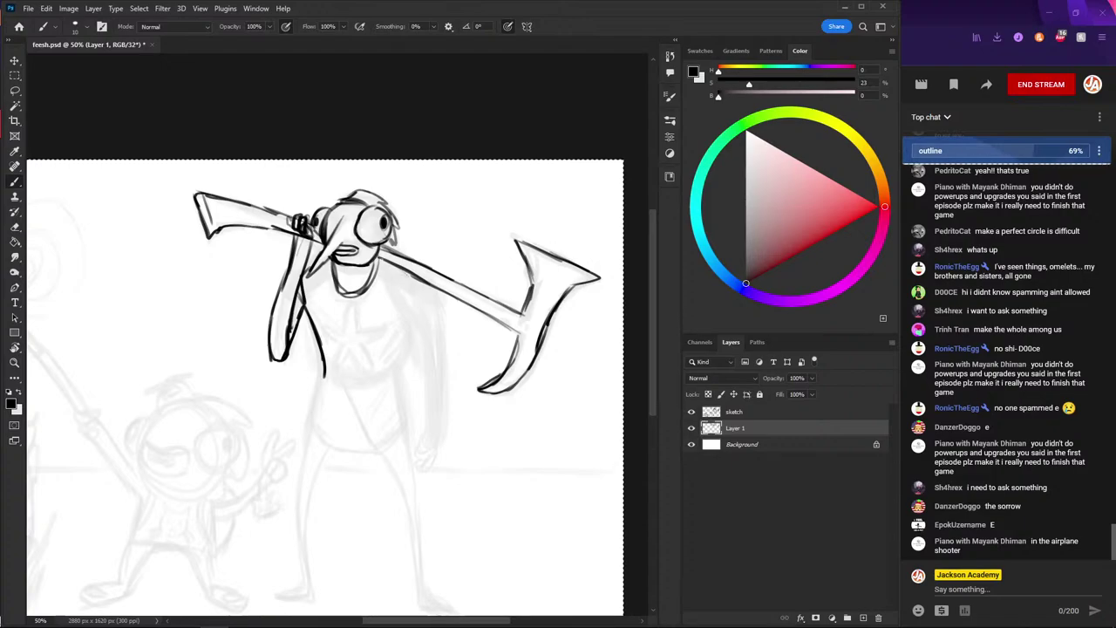
mouse_move(426, 299)
mouse_down()
mouse_move(384, 262)
mouse_move(408, 285)
mouse_up()
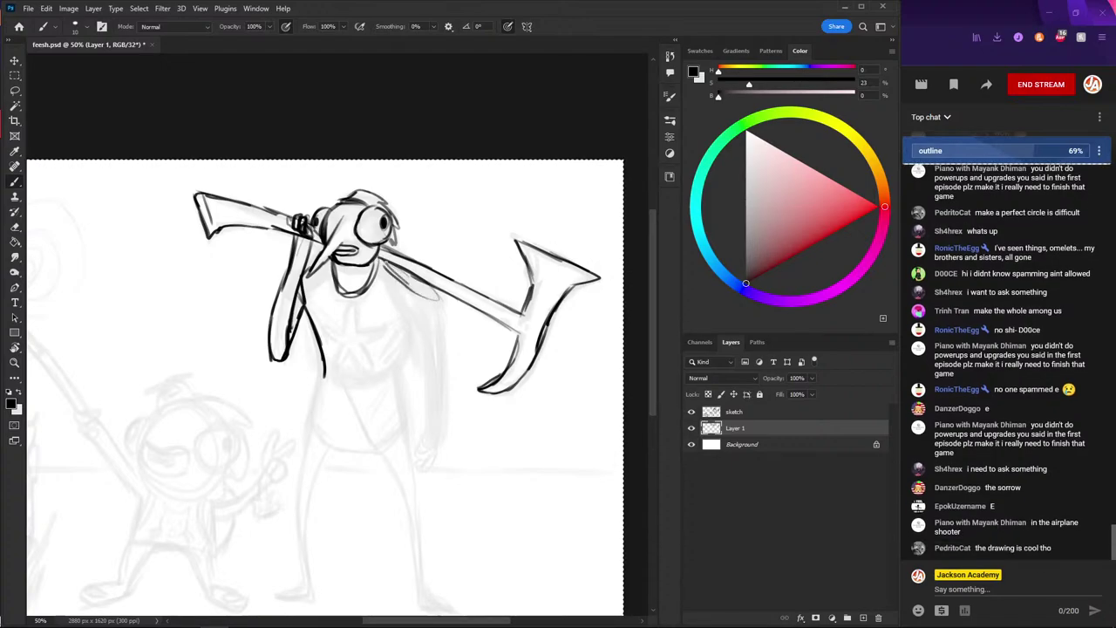
drag(262, 180, 281, 161)
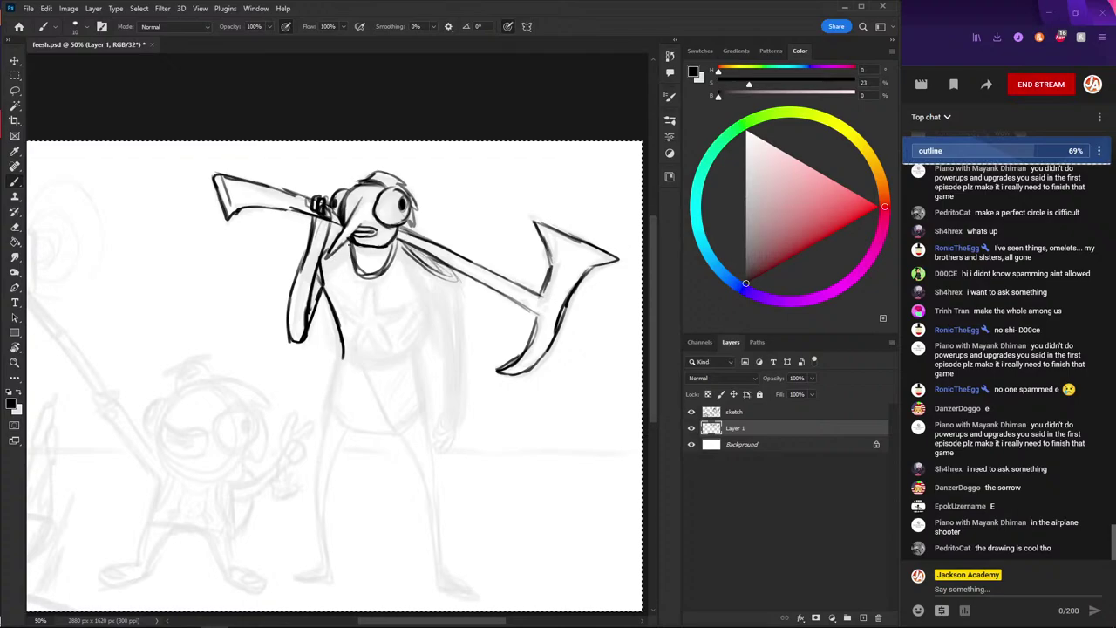
- Ink the right side of the torso and the dangling right arm with its hand
drag(348, 244, 328, 270)
mouse_move(417, 276)
mouse_down()
mouse_move(390, 245)
mouse_move(415, 298)
mouse_up()
mouse_move(427, 253)
mouse_down()
mouse_move(438, 314)
mouse_move(402, 218)
mouse_move(412, 343)
mouse_up()
mouse_move(427, 246)
mouse_down()
mouse_move(424, 350)
mouse_move(409, 375)
mouse_up()
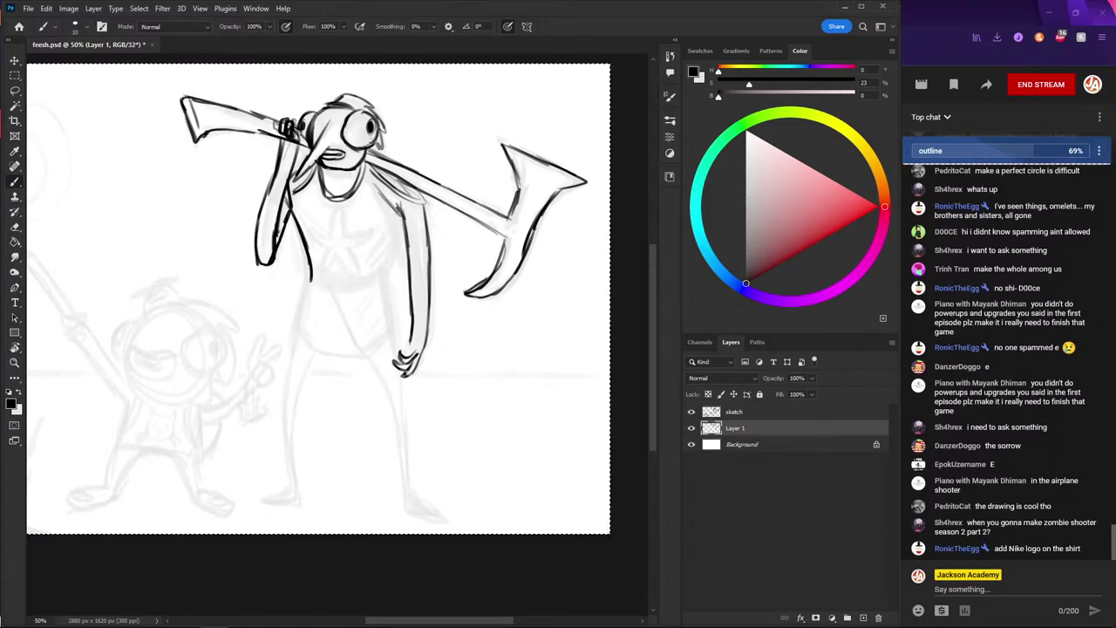
drag(405, 372, 408, 377)
drag(307, 177, 297, 189)
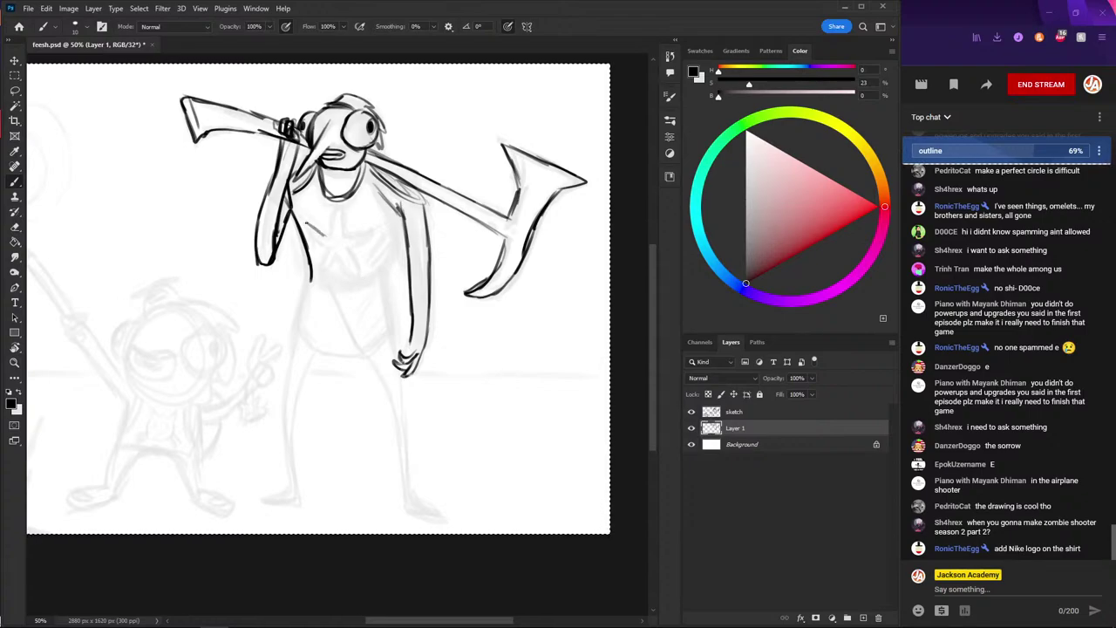
- Draw the V-shaped collar and the inner arm line beside the star
scroll(355, 277, up, 1)
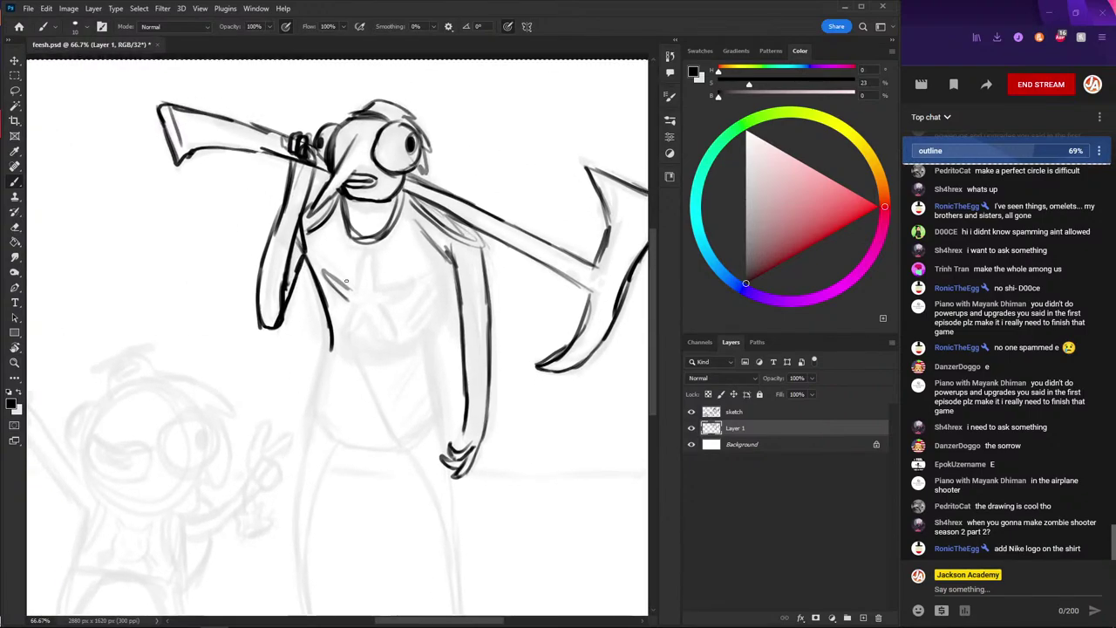
mouse_move(354, 288)
mouse_down()
mouse_move(365, 246)
mouse_move(377, 288)
mouse_move(406, 280)
mouse_move(384, 311)
mouse_move(390, 344)
mouse_move(367, 312)
mouse_move(349, 341)
mouse_move(346, 309)
mouse_move(349, 342)
mouse_up()
mouse_move(261, 250)
mouse_down()
mouse_move(274, 183)
mouse_move(308, 212)
mouse_move(199, 272)
mouse_up()
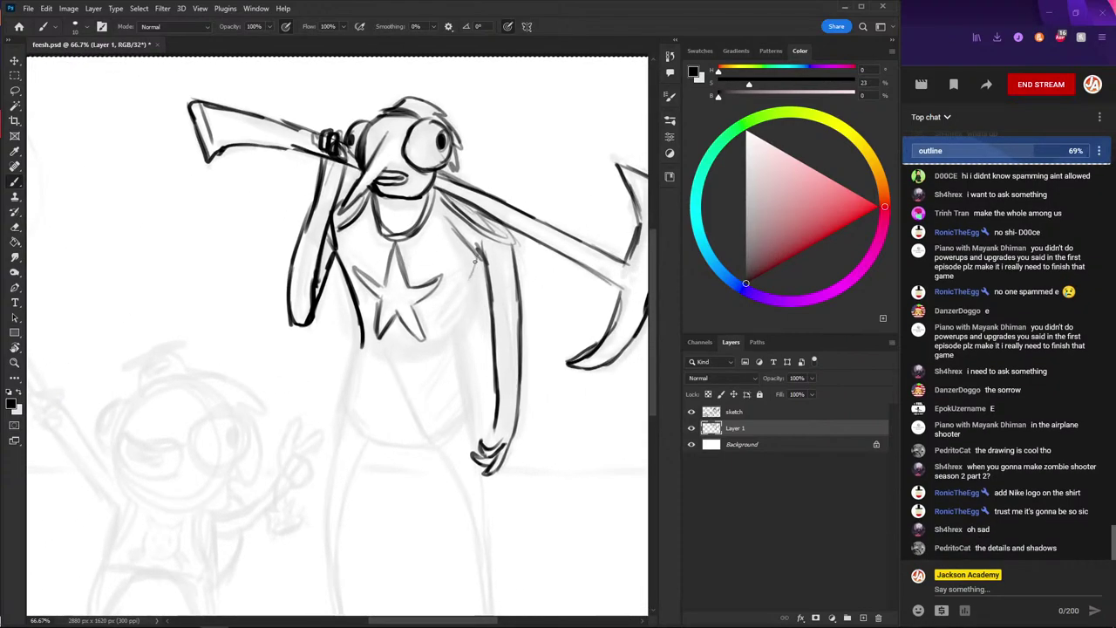
drag(464, 301, 454, 336)
drag(472, 281, 455, 339)
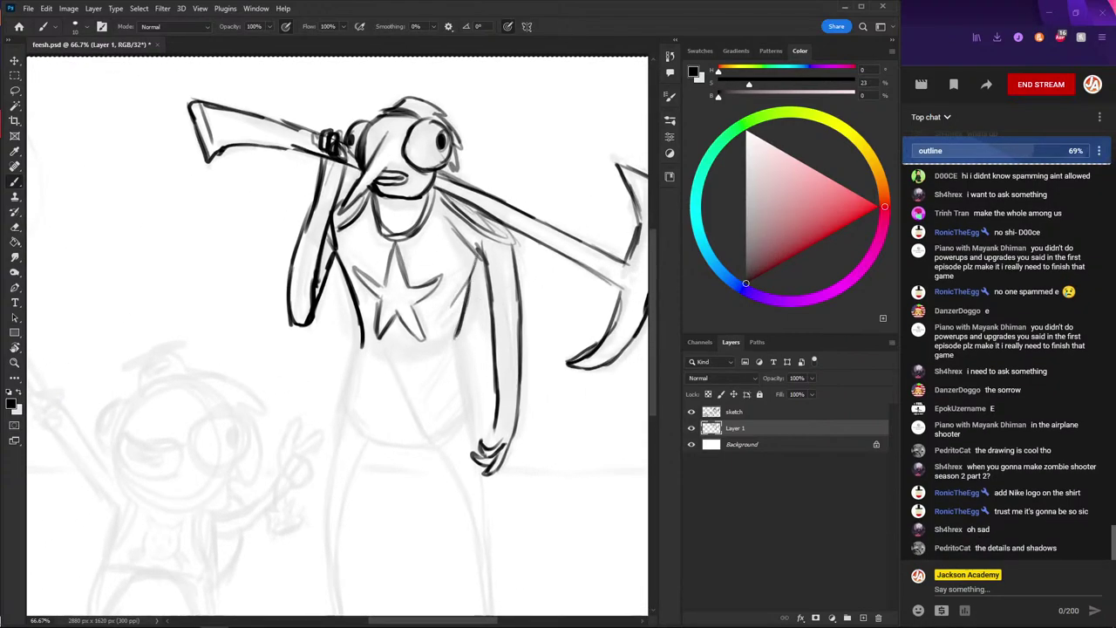
drag(484, 259, 469, 300)
- Ink the upper arm and shoulder outline, redoing the shoulder line after an undo
mouse_move(478, 242)
mouse_down()
mouse_move(491, 292)
mouse_move(512, 287)
mouse_up()
key(ctrl+z)
key(ctrl+z)
mouse_move(512, 243)
mouse_down()
mouse_move(520, 265)
mouse_move(484, 280)
mouse_up()
drag(471, 225, 515, 274)
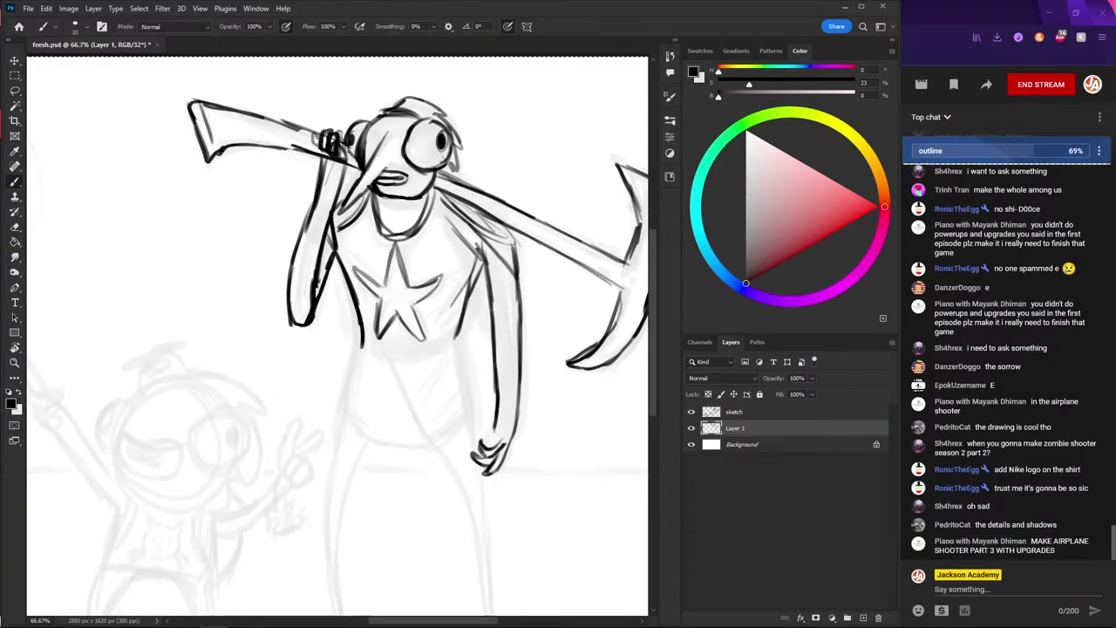
drag(302, 194, 328, 200)
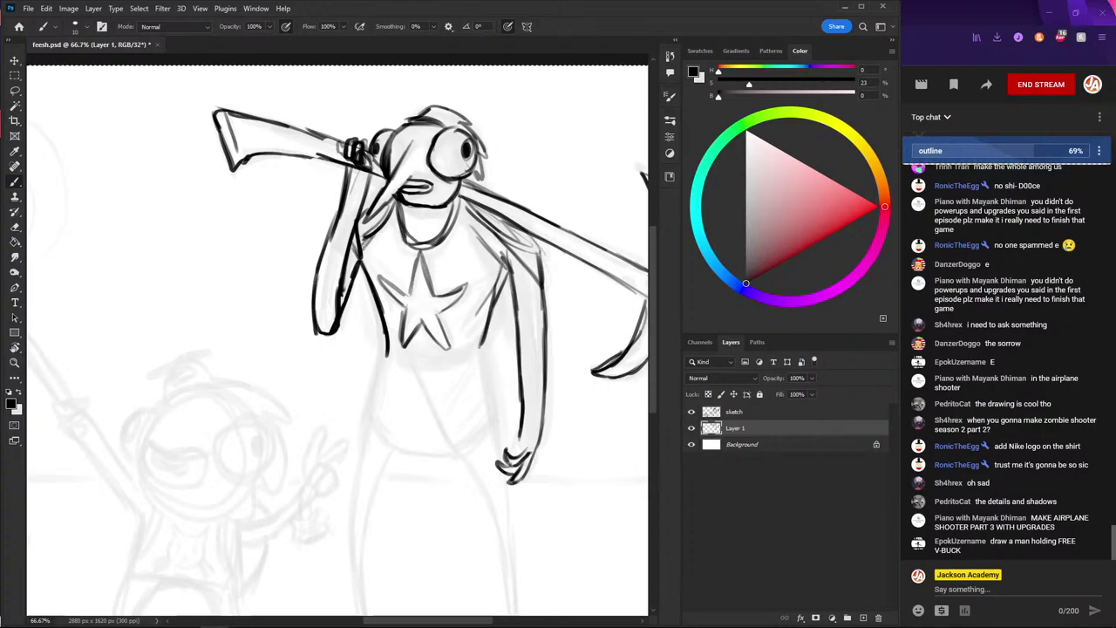
- Hatch the shirt on both sides of the star emblem and above it
drag(312, 171, 306, 116)
mouse_move(484, 219)
mouse_down()
mouse_move(454, 260)
mouse_move(457, 279)
mouse_up()
drag(336, 200, 329, 185)
drag(386, 223, 373, 261)
drag(384, 251, 377, 265)
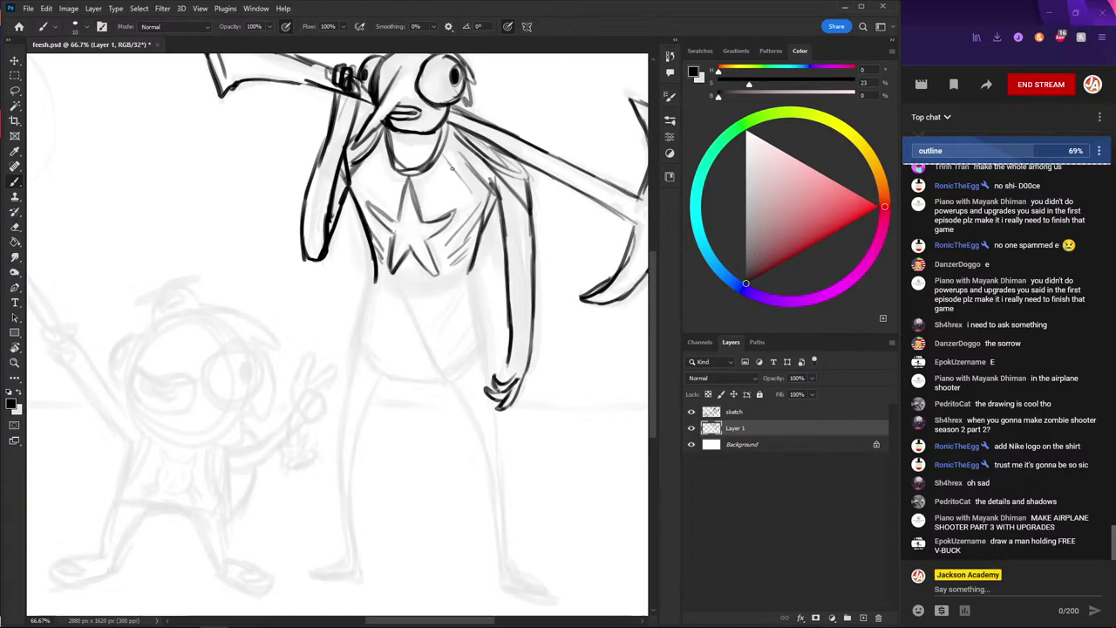
mouse_move(441, 201)
mouse_down()
mouse_move(461, 199)
mouse_move(384, 206)
mouse_up()
- Ink the shirt's bottom hem, the torso's left edge and the start of the legs
scroll(419, 227, down, 2)
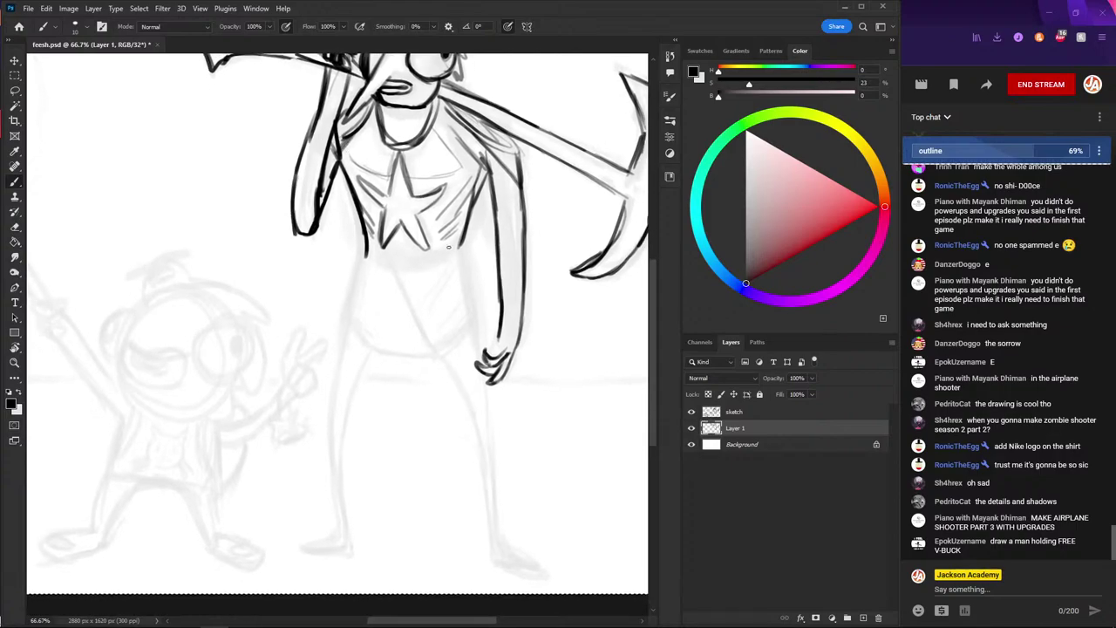
mouse_move(445, 254)
mouse_down()
mouse_move(375, 260)
mouse_move(456, 247)
mouse_move(476, 302)
mouse_up()
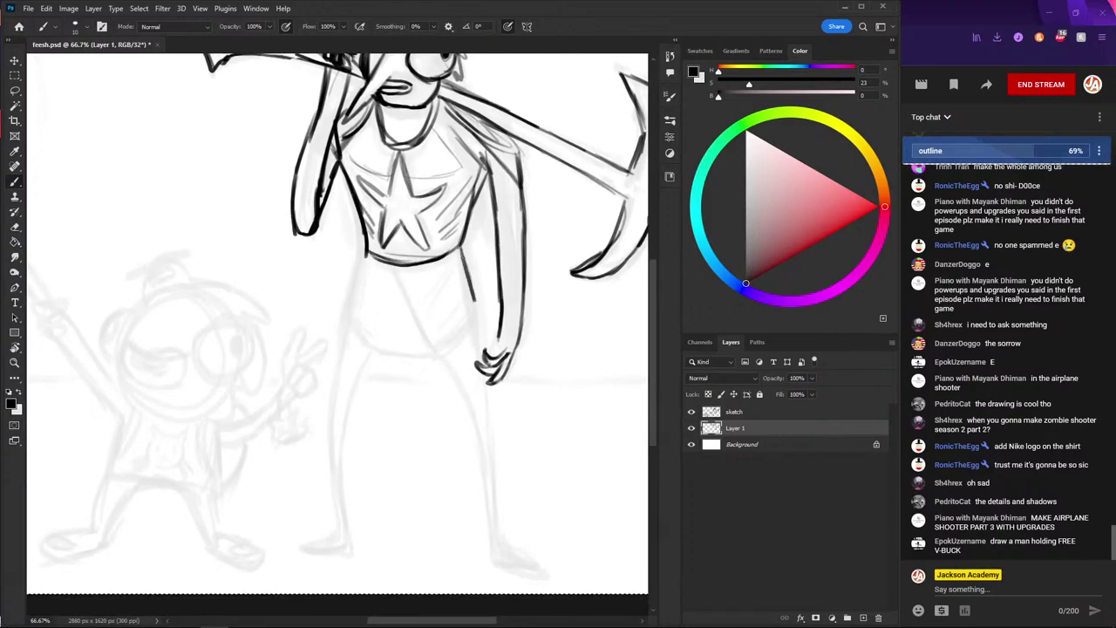
drag(463, 253, 473, 326)
drag(364, 256, 350, 321)
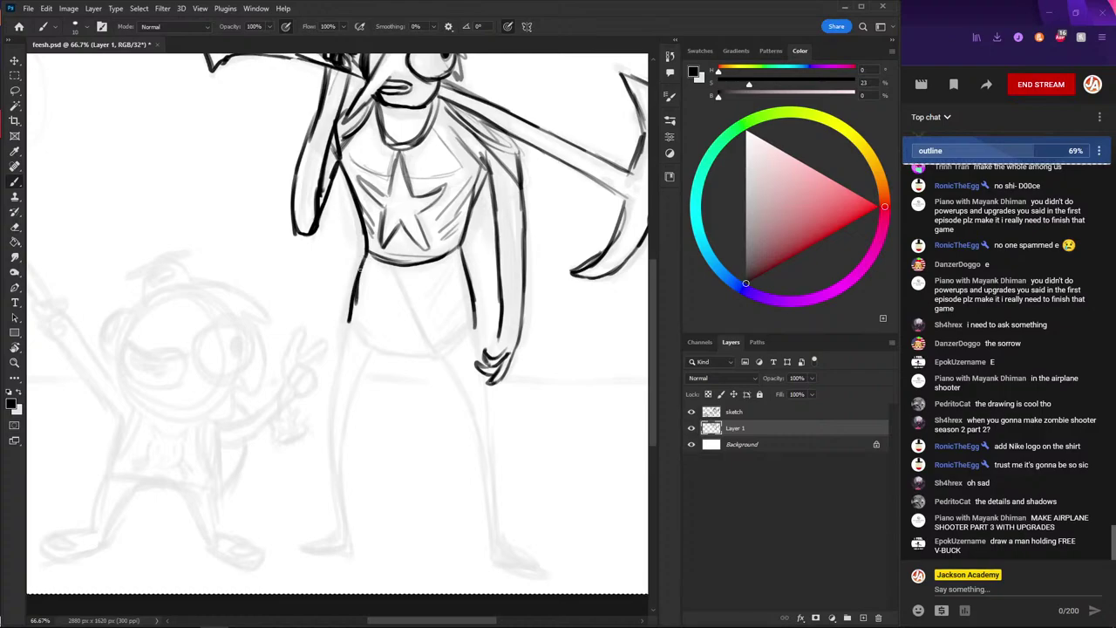
mouse_move(364, 258)
mouse_down()
mouse_move(349, 323)
mouse_move(425, 324)
mouse_move(435, 352)
mouse_move(386, 356)
mouse_move(355, 329)
mouse_move(350, 283)
mouse_move(331, 328)
mouse_up()
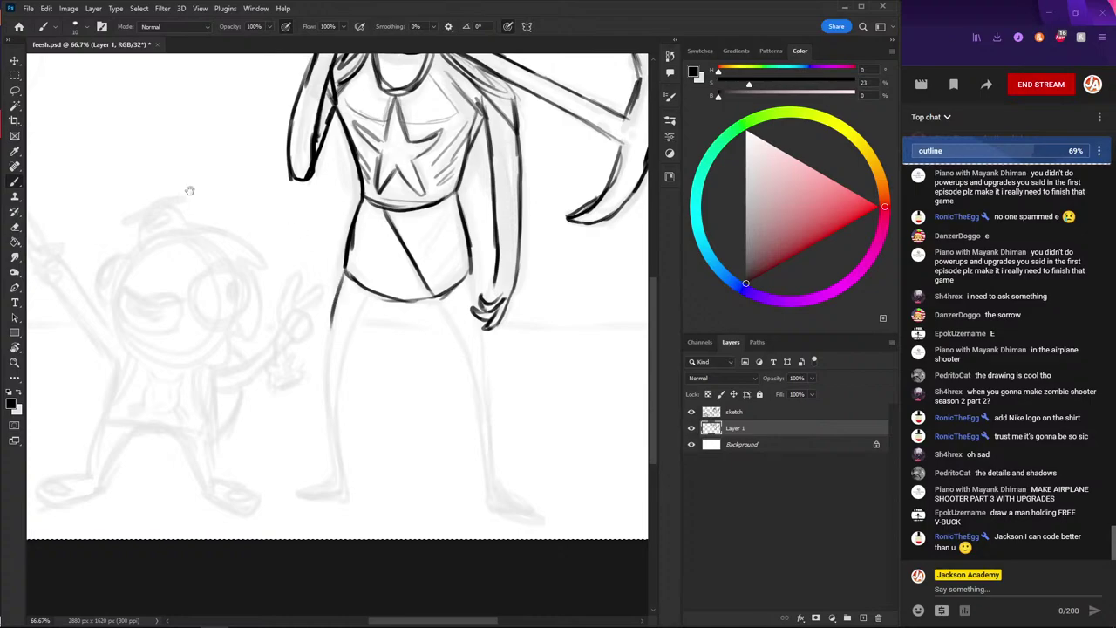
key(ctrl+plus)
- At 50% zoom, ink the leg line below the shirt and the inner leg line
drag(274, 242, 301, 189)
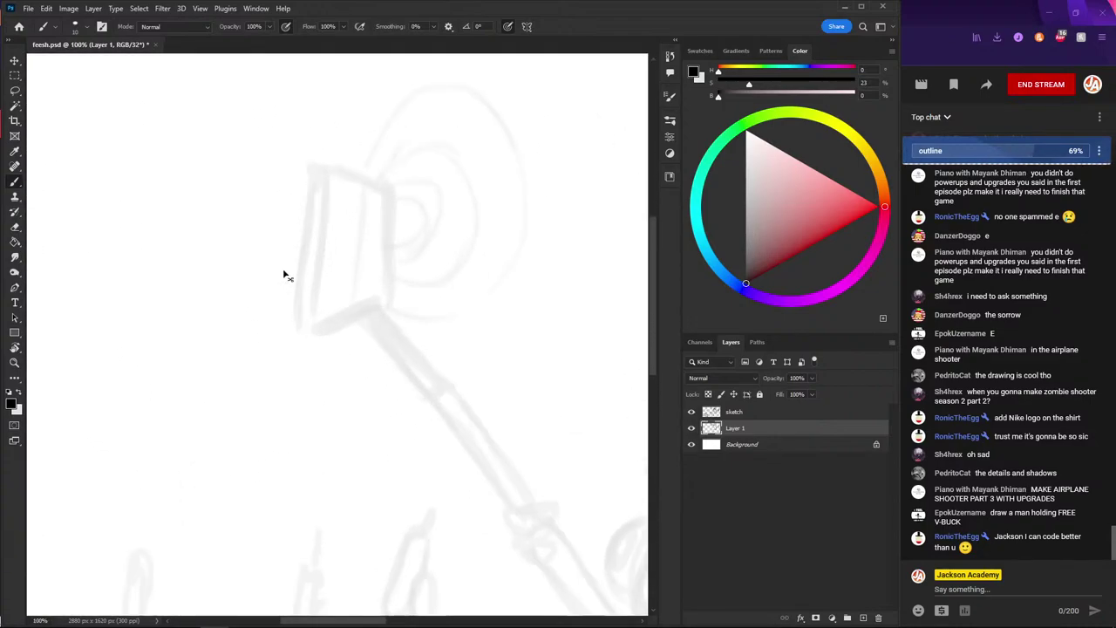
key(ctrl+minus)
key(ctrl+minus)
drag(299, 311, 245, 174)
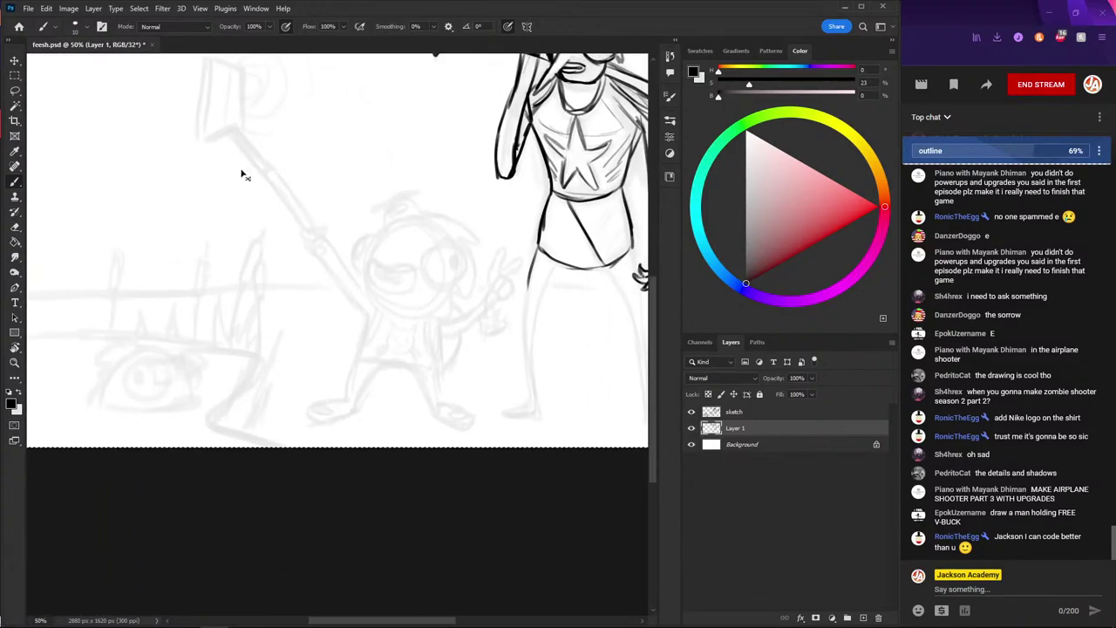
key(ctrl+plus)
key(ctrl+plus)
key(ctrl+minus)
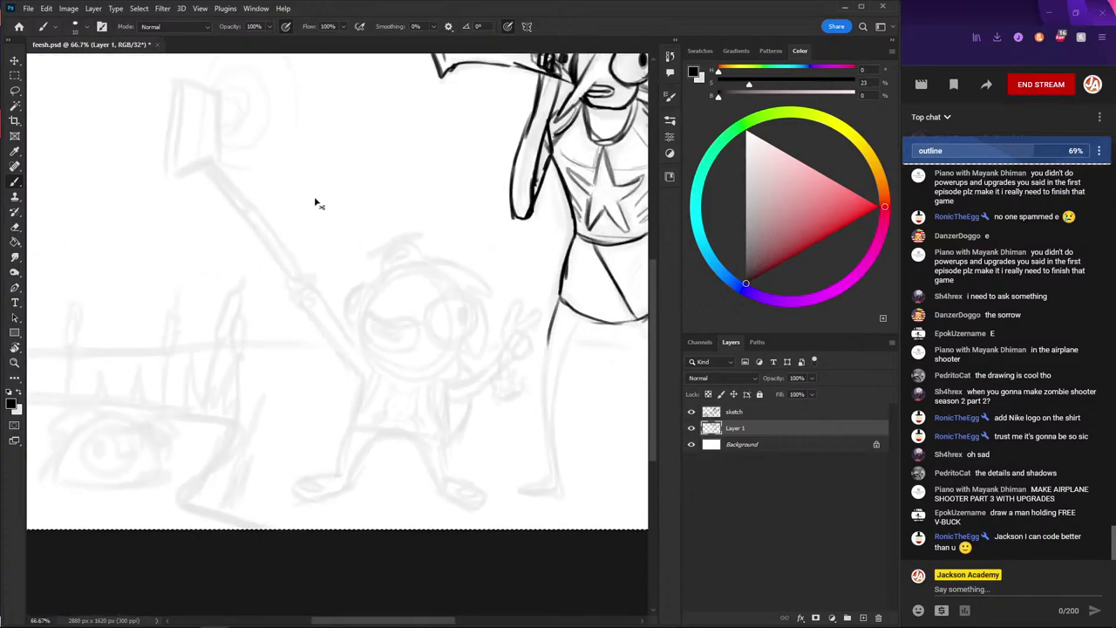
key(ctrl+minus)
mouse_move(414, 344)
mouse_down()
mouse_move(413, 467)
mouse_move(380, 493)
mouse_move(423, 490)
mouse_up()
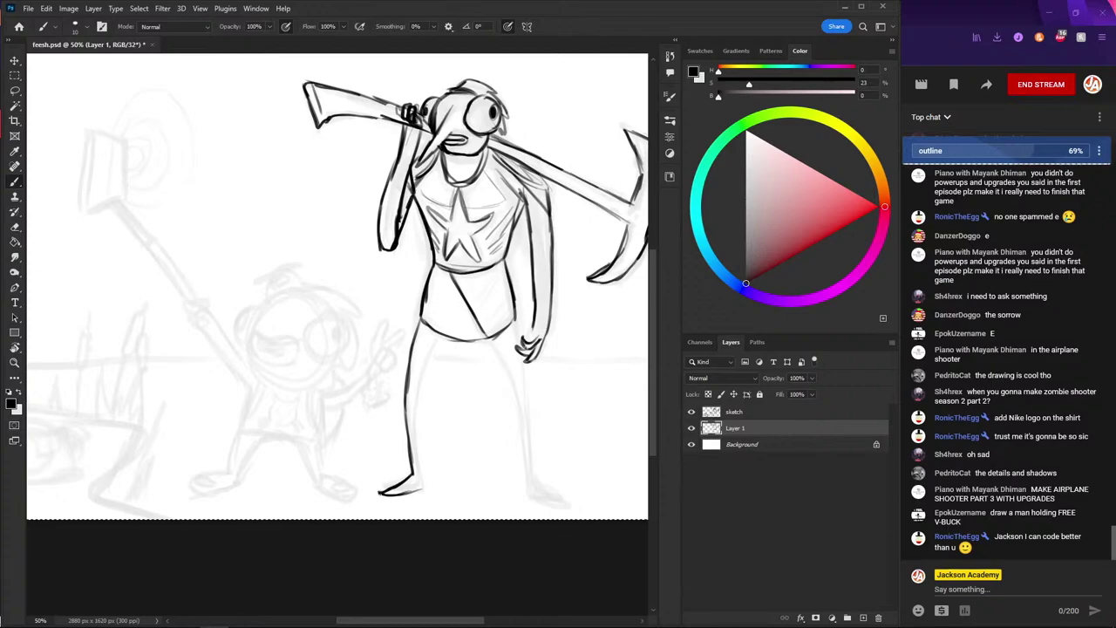
mouse_move(440, 336)
mouse_down()
mouse_move(415, 391)
mouse_move(415, 445)
mouse_move(352, 386)
mouse_up()
mouse_move(448, 282)
mouse_down()
mouse_move(441, 309)
mouse_move(465, 441)
mouse_up()
- Extend the leg line to the foot and thicken the right leg's outer edge
drag(449, 260, 467, 357)
drag(460, 304, 471, 401)
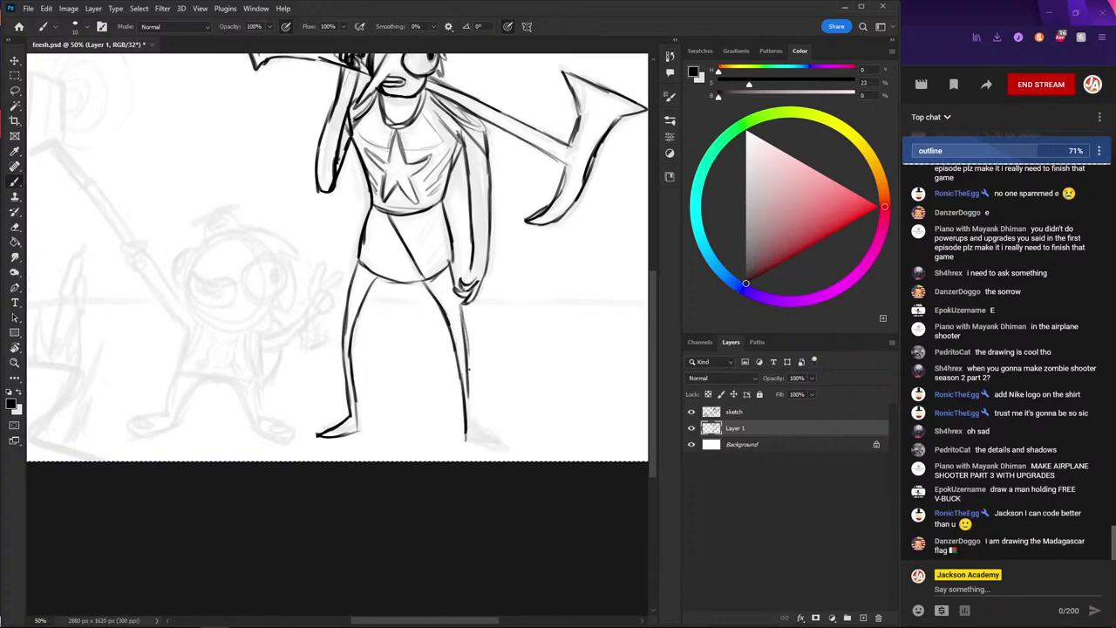
mouse_move(468, 352)
mouse_down()
mouse_move(472, 431)
mouse_move(506, 448)
mouse_up()
drag(315, 253, 347, 252)
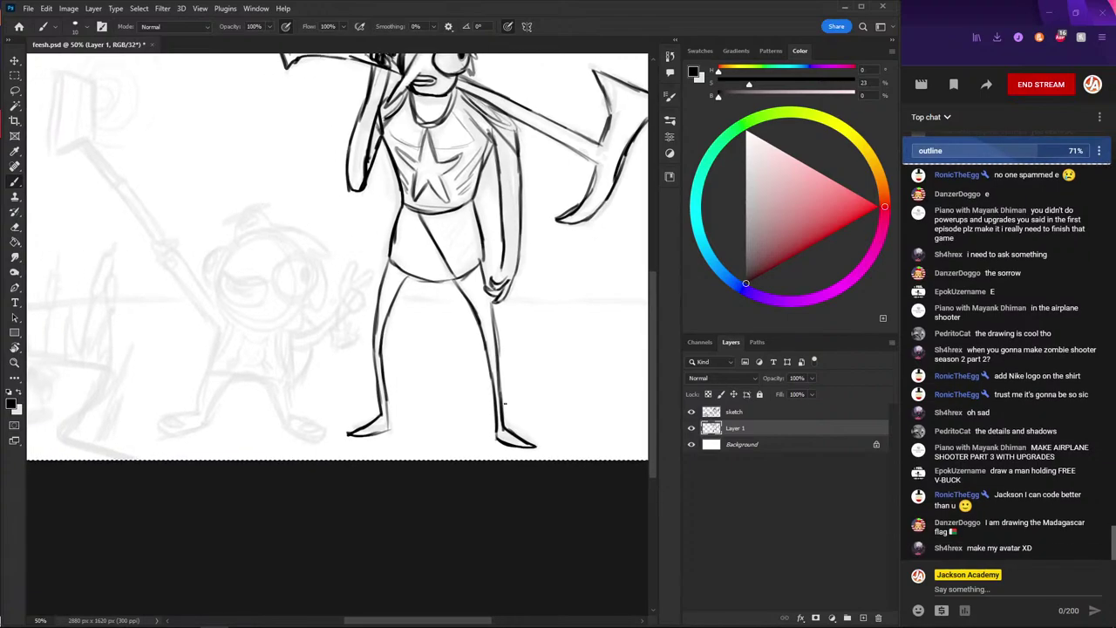
drag(396, 287, 428, 319)
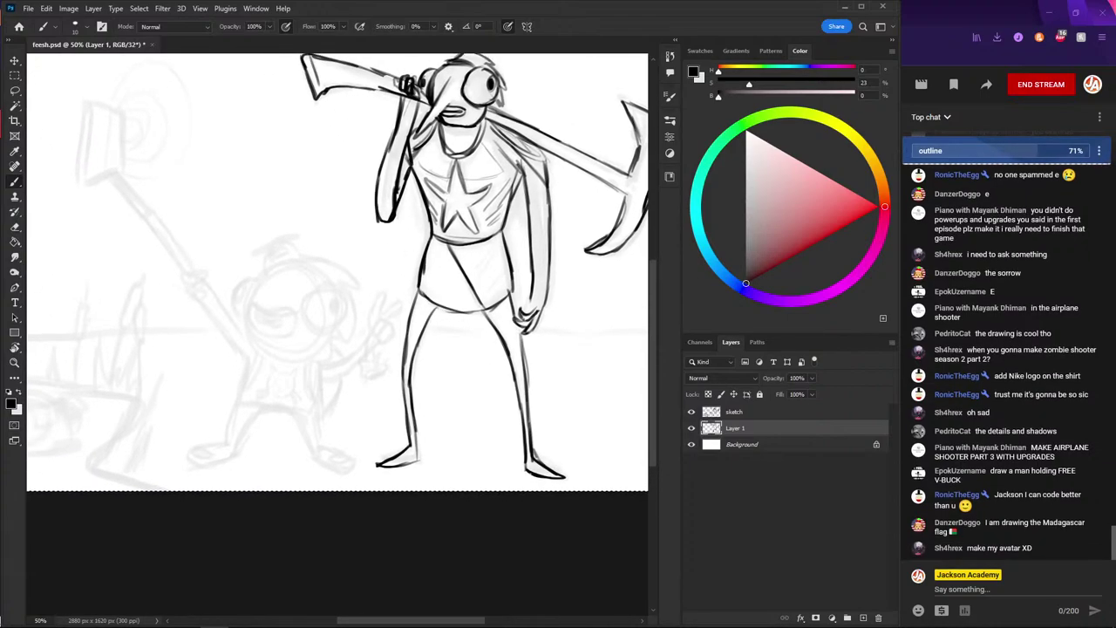
mouse_move(368, 241)
mouse_down()
mouse_move(382, 268)
mouse_move(384, 259)
mouse_up()
drag(314, 186, 439, 217)
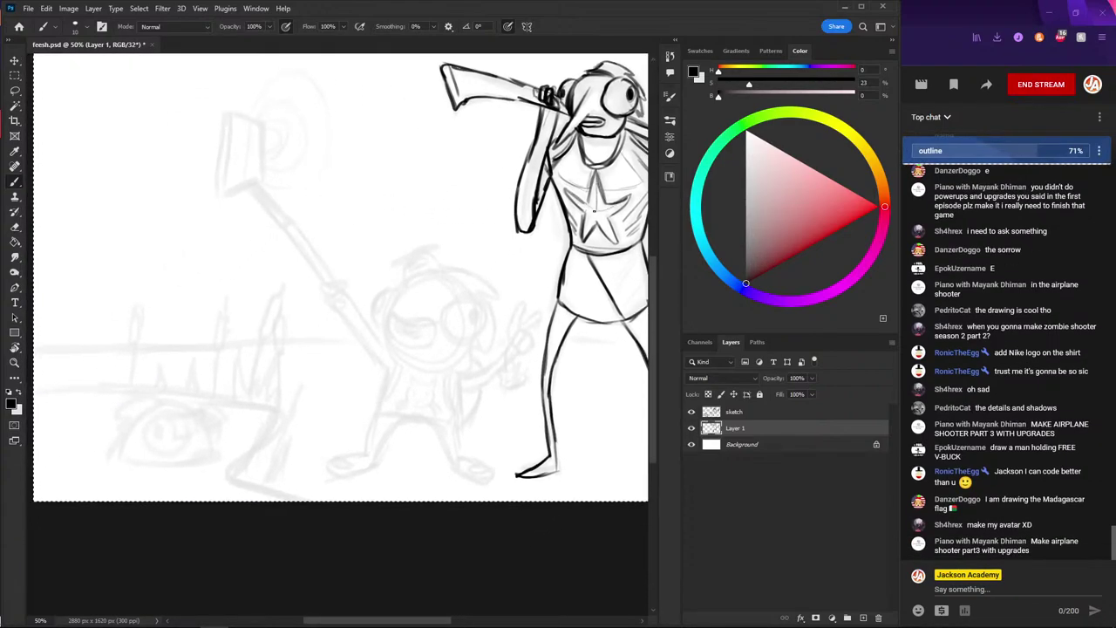
- Outline the phone on the selfie stick with its outer and inner edges
drag(314, 137, 166, 145)
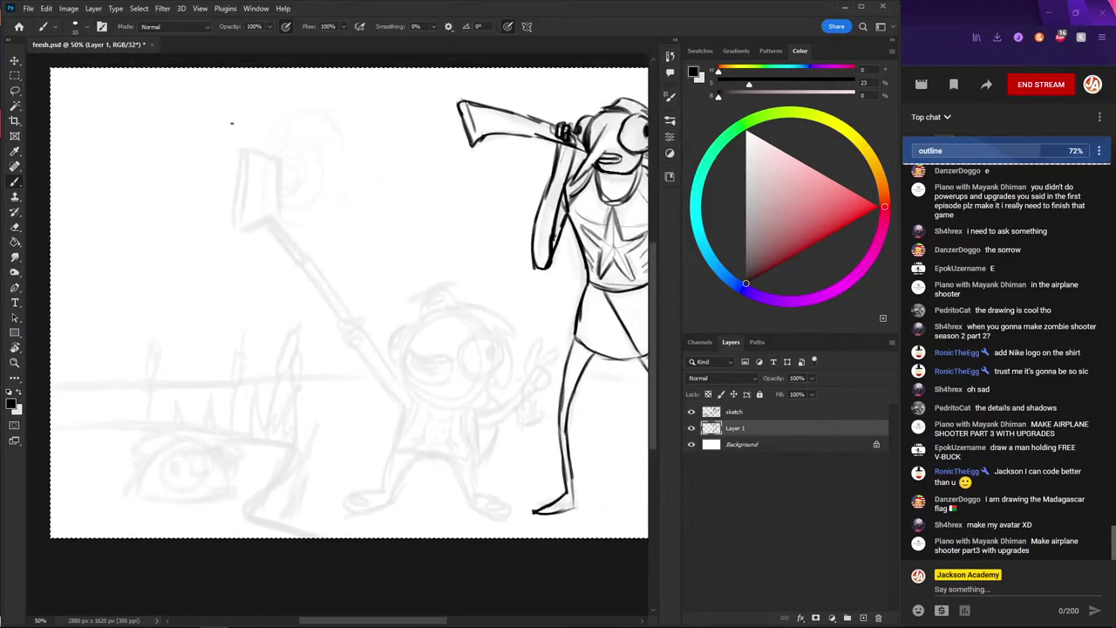
drag(277, 160, 275, 216)
mouse_move(276, 157)
mouse_down()
mouse_move(251, 147)
mouse_move(239, 228)
mouse_up()
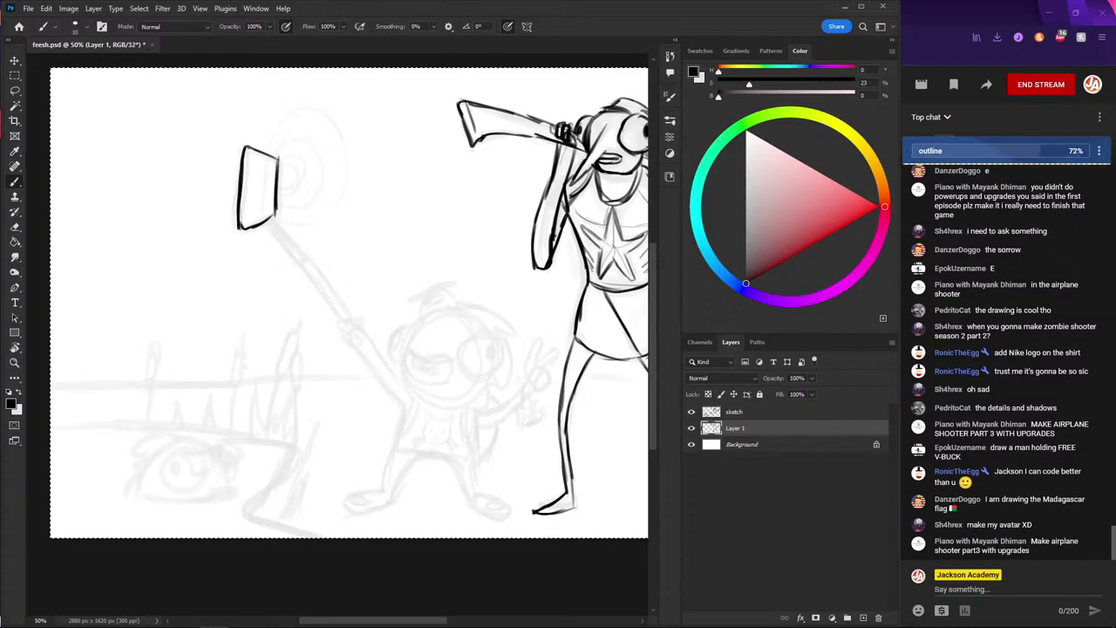
drag(247, 148, 244, 200)
drag(266, 153, 262, 225)
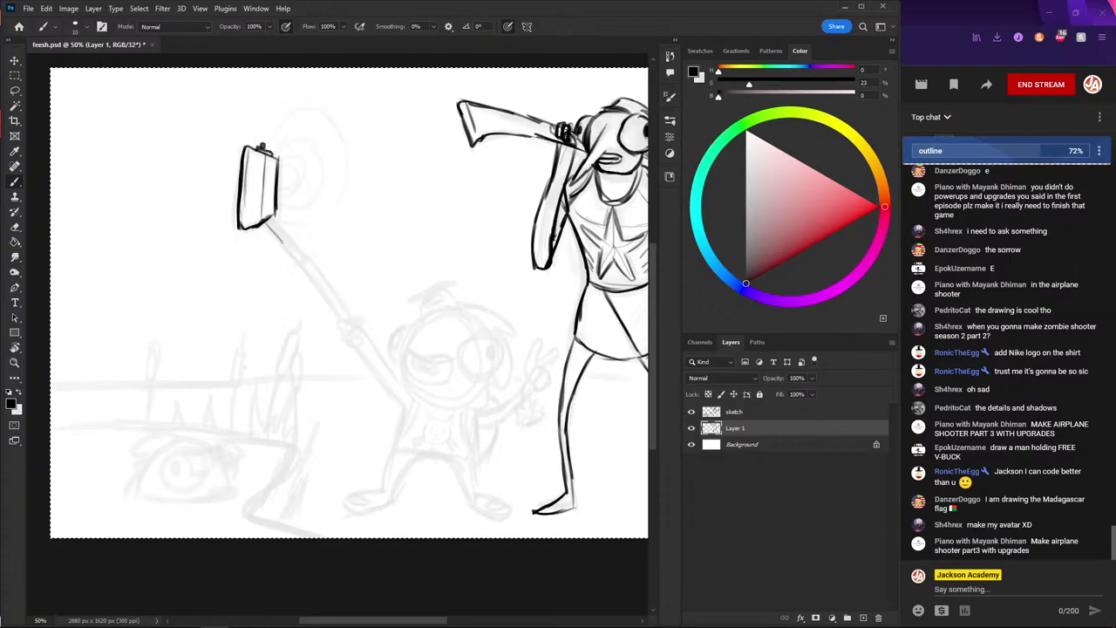
- Ink the selfie stick handle down to the kid's gripping hand, redrawing the hand strokes
drag(260, 225, 356, 318)
drag(300, 270, 340, 319)
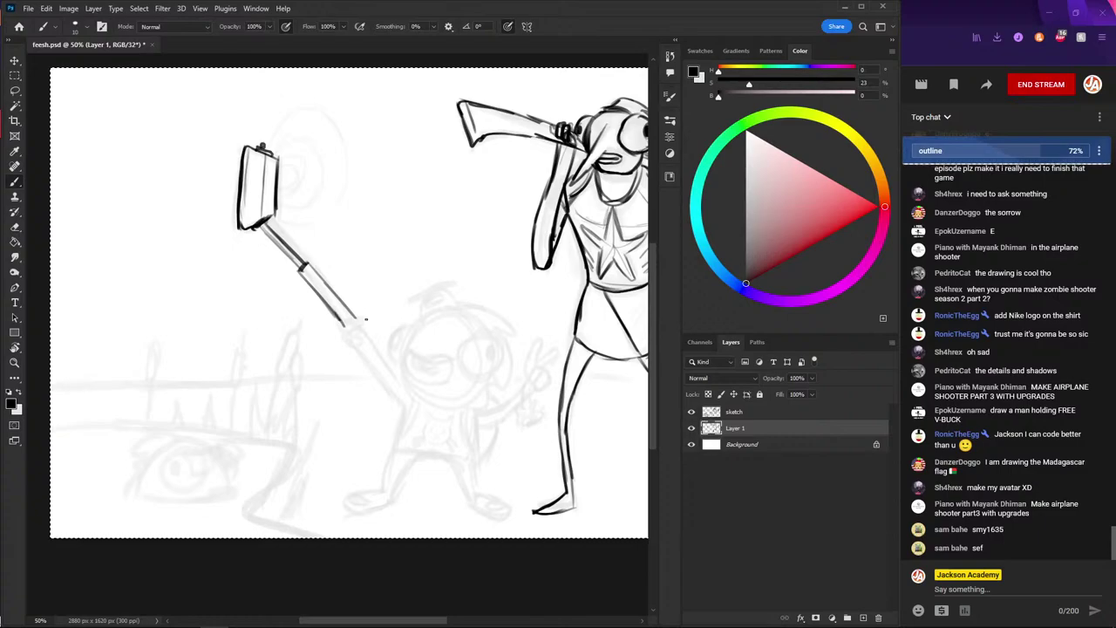
mouse_move(360, 323)
mouse_down()
mouse_move(381, 349)
mouse_move(360, 347)
mouse_up()
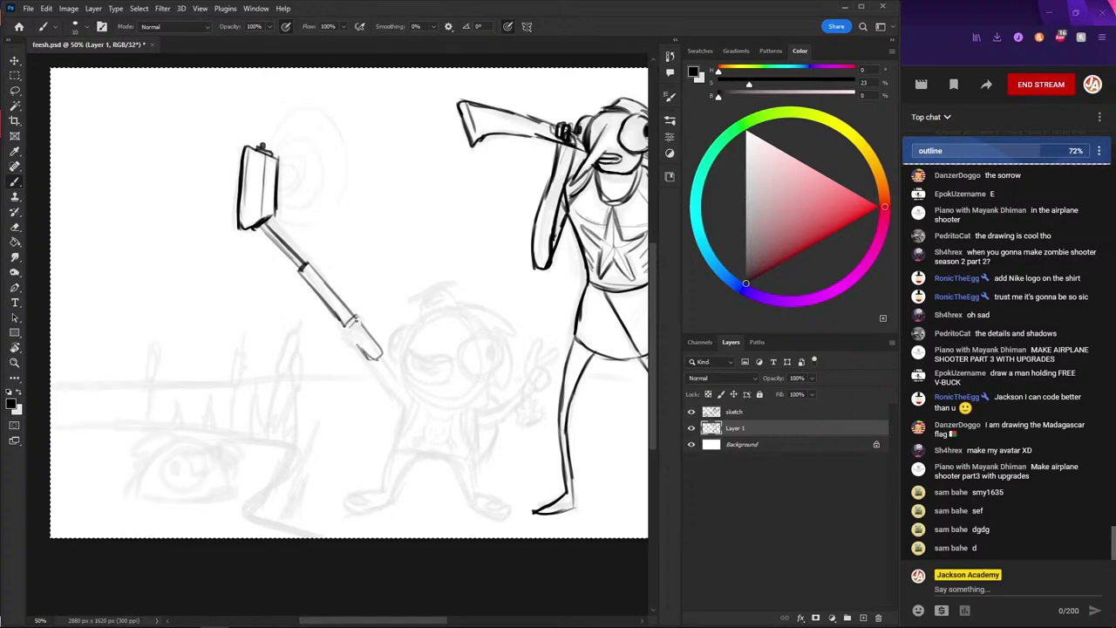
drag(353, 331, 359, 341)
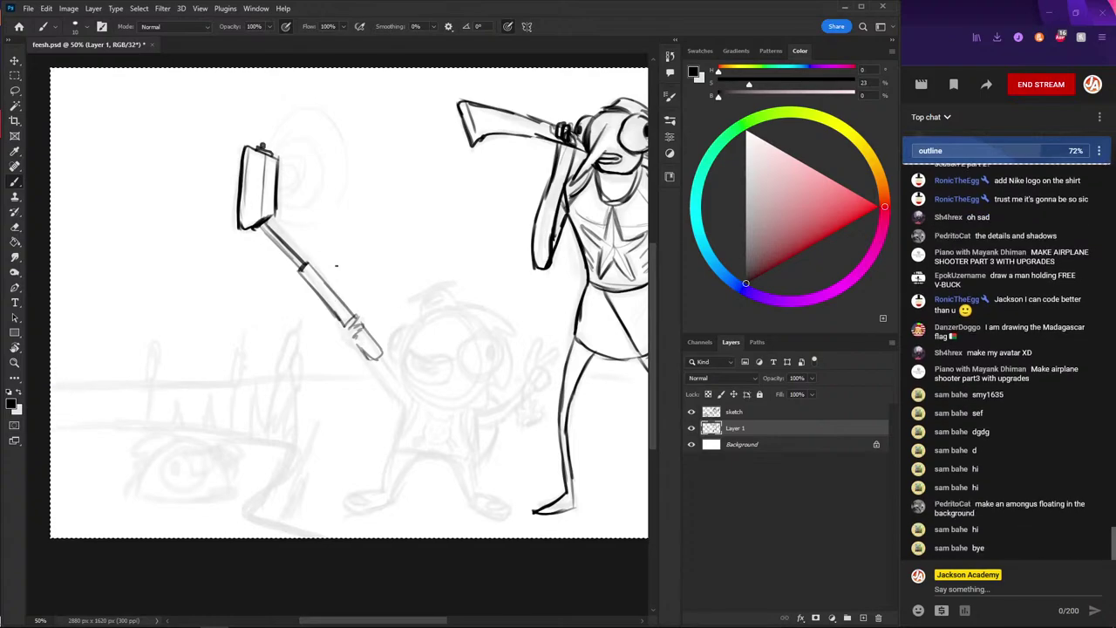
mouse_move(366, 313)
mouse_down()
mouse_move(342, 328)
mouse_move(352, 346)
mouse_up()
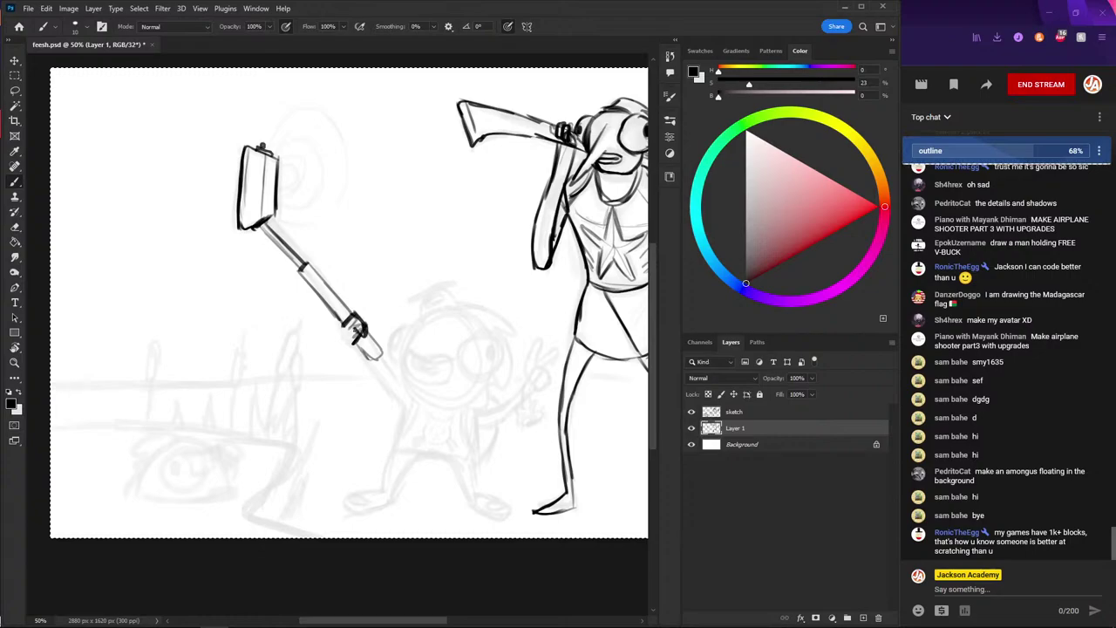
key(ctrl+z)
key(ctrl+z)
key(ctrl+z)
key(ctrl+z)
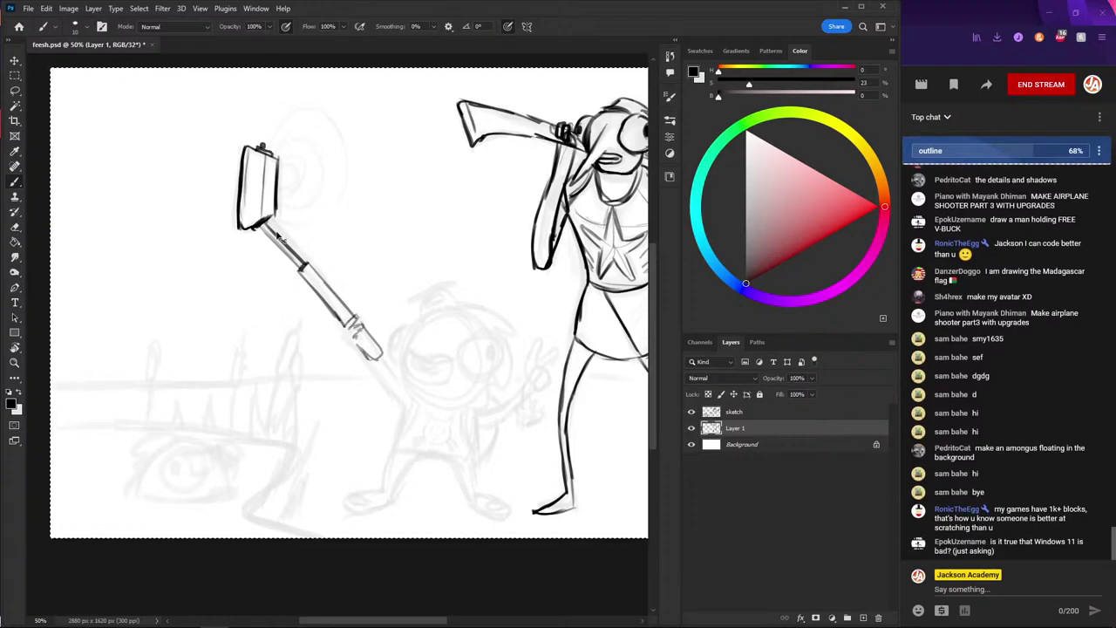
key(ctrl+z)
mouse_move(342, 328)
mouse_down()
mouse_move(356, 321)
mouse_move(348, 338)
mouse_up()
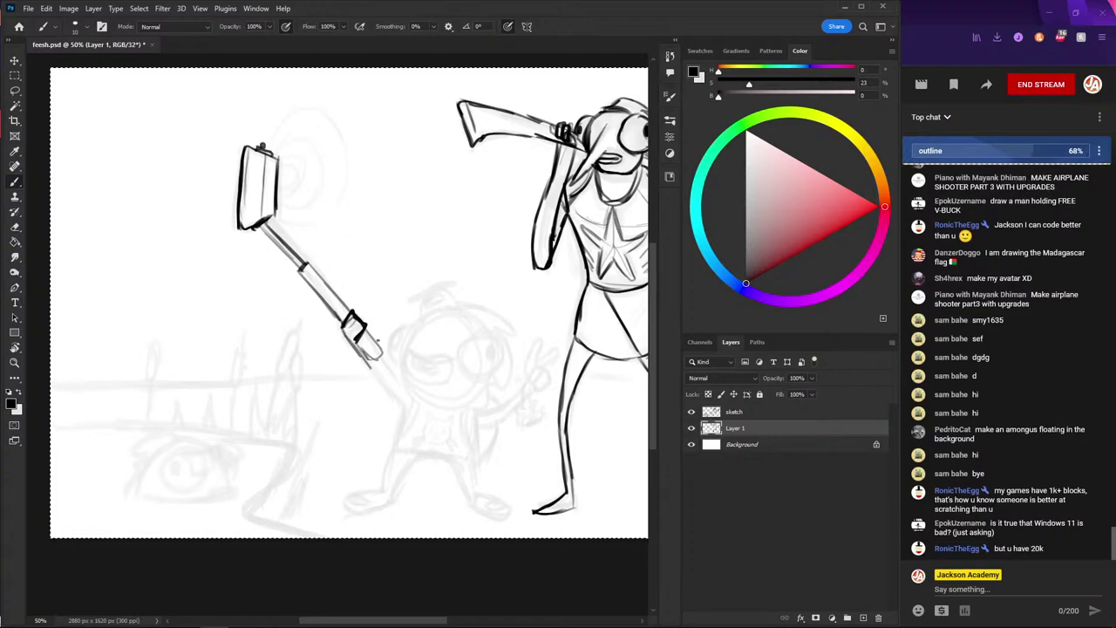
- Draw the pointed nib at the stick's end and darken the stick down toward the kid
drag(397, 382, 408, 391)
key(ctrl+z)
drag(377, 353, 408, 396)
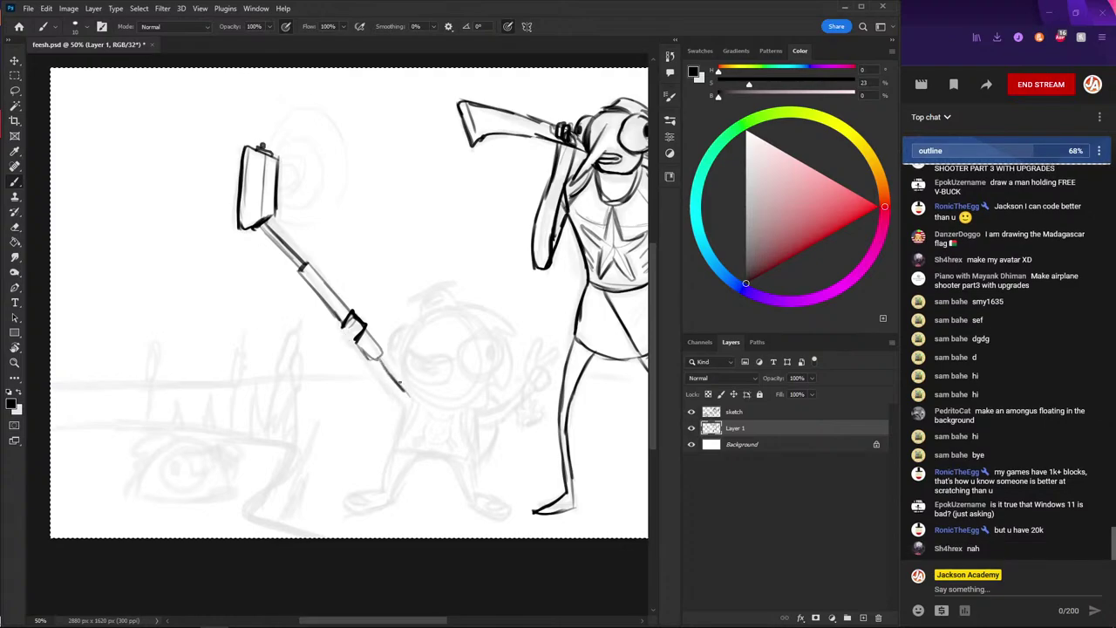
drag(346, 330, 365, 359)
key(super)
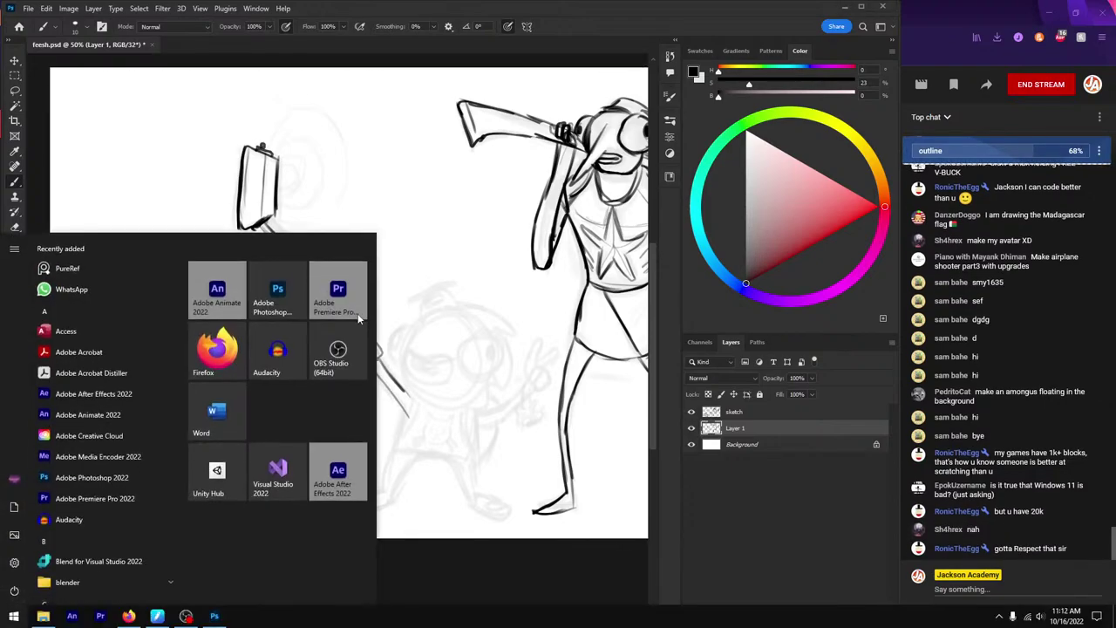
key(super)
mouse_move(343, 329)
mouse_down()
mouse_move(405, 391)
mouse_move(398, 441)
mouse_up()
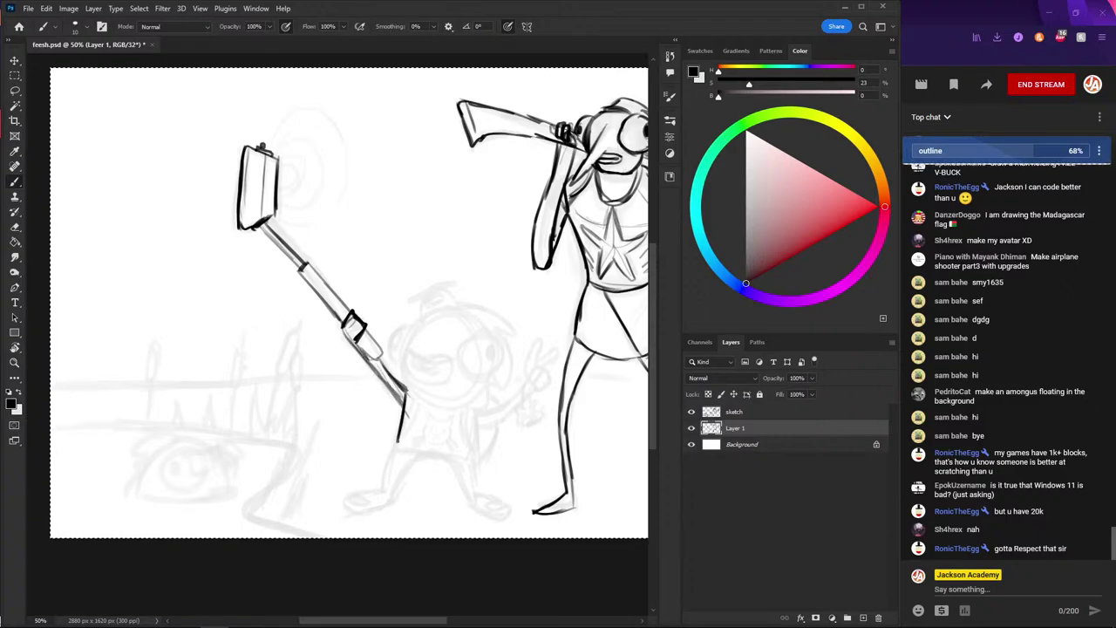
drag(408, 397, 399, 441)
- Add ink at the stick's tip and outline the side and bottom of the kid's shorts
drag(386, 291, 351, 259)
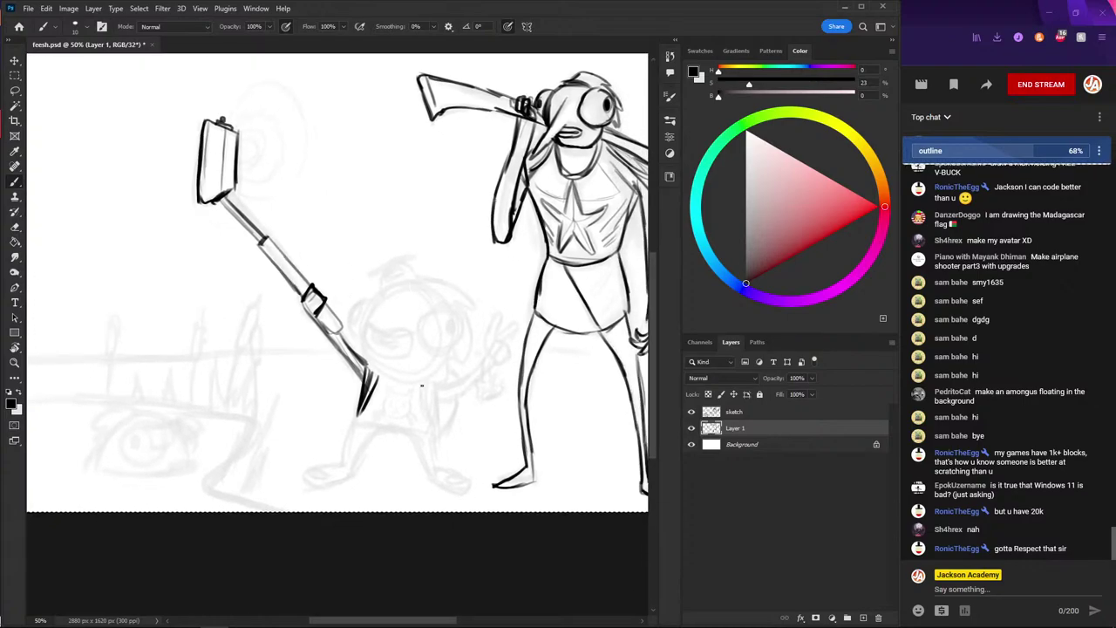
mouse_move(419, 381)
mouse_down()
mouse_move(437, 436)
mouse_move(354, 422)
mouse_up()
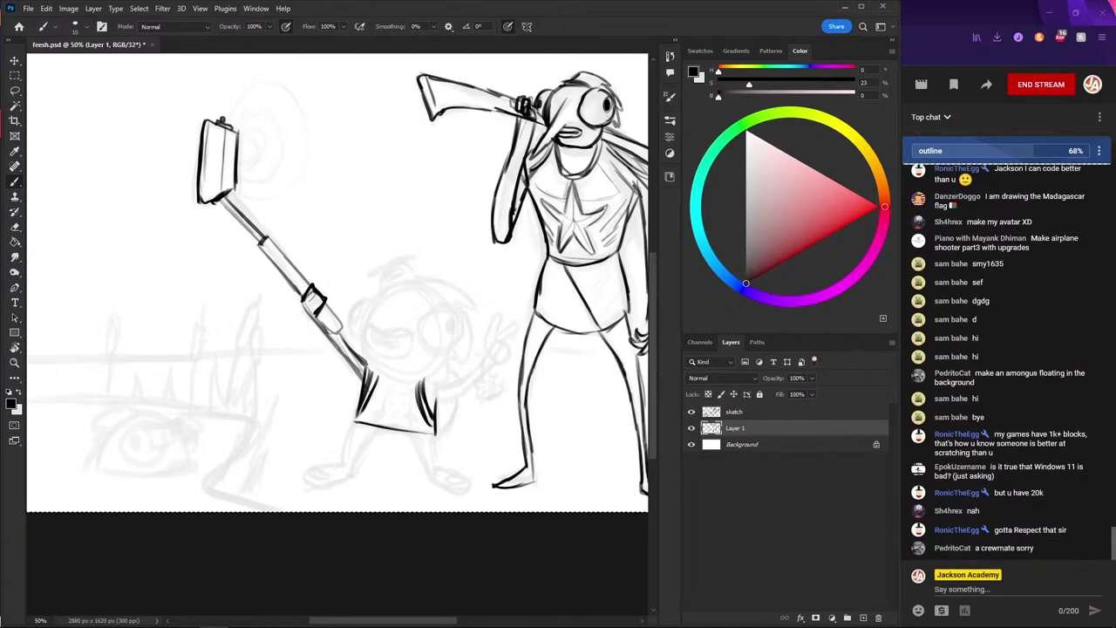
key(ctrl+z)
drag(435, 437, 359, 430)
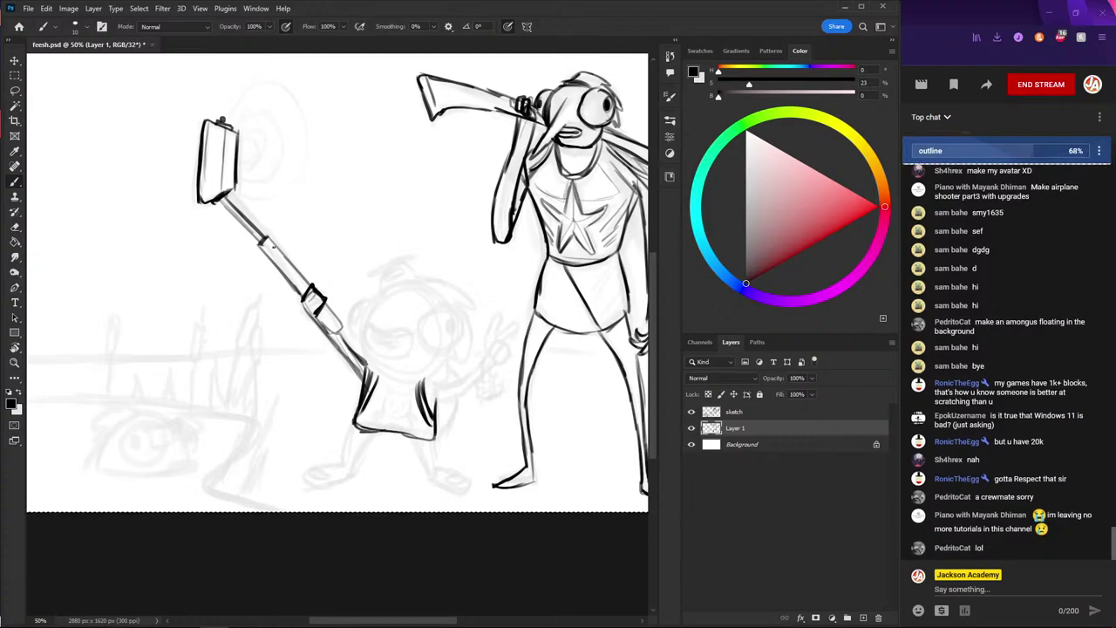
- Ink the leg below the shorts, redrawing the line after an undo
drag(286, 298, 230, 195)
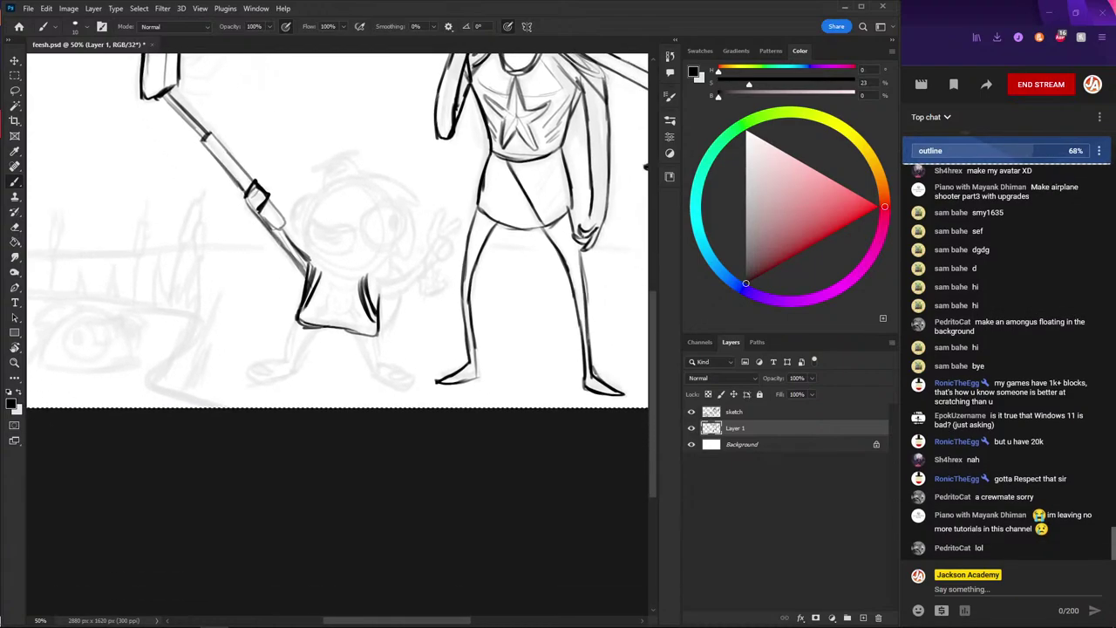
drag(360, 343, 381, 368)
key(ctrl+z)
key(ctrl+z)
key(ctrl+z)
key(ctrl+z)
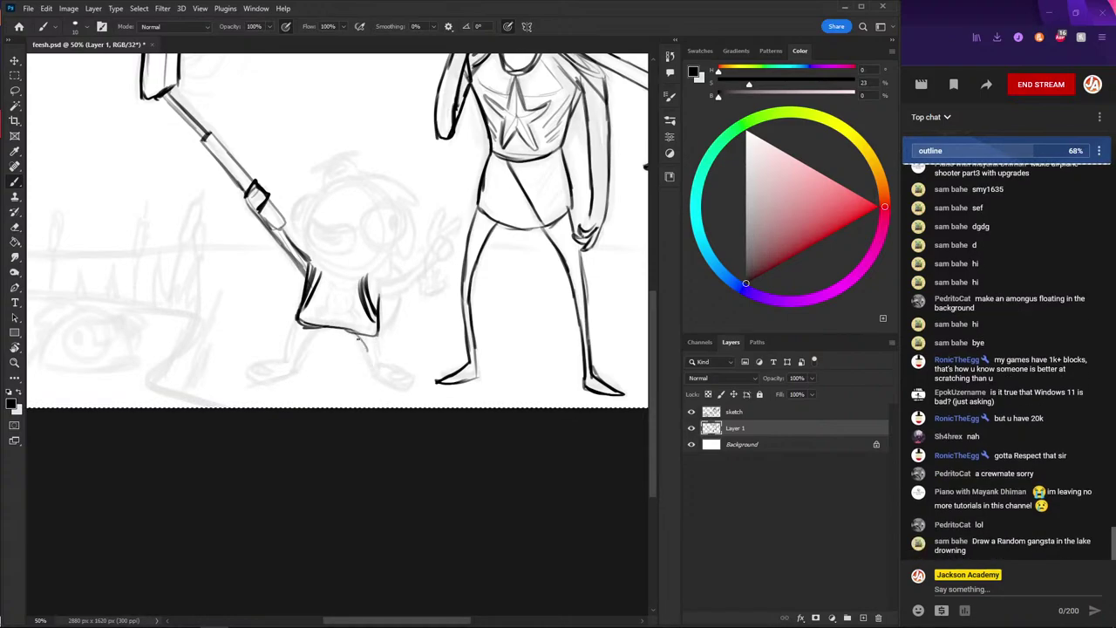
mouse_move(362, 335)
mouse_down()
mouse_move(372, 371)
mouse_move(412, 376)
mouse_up()
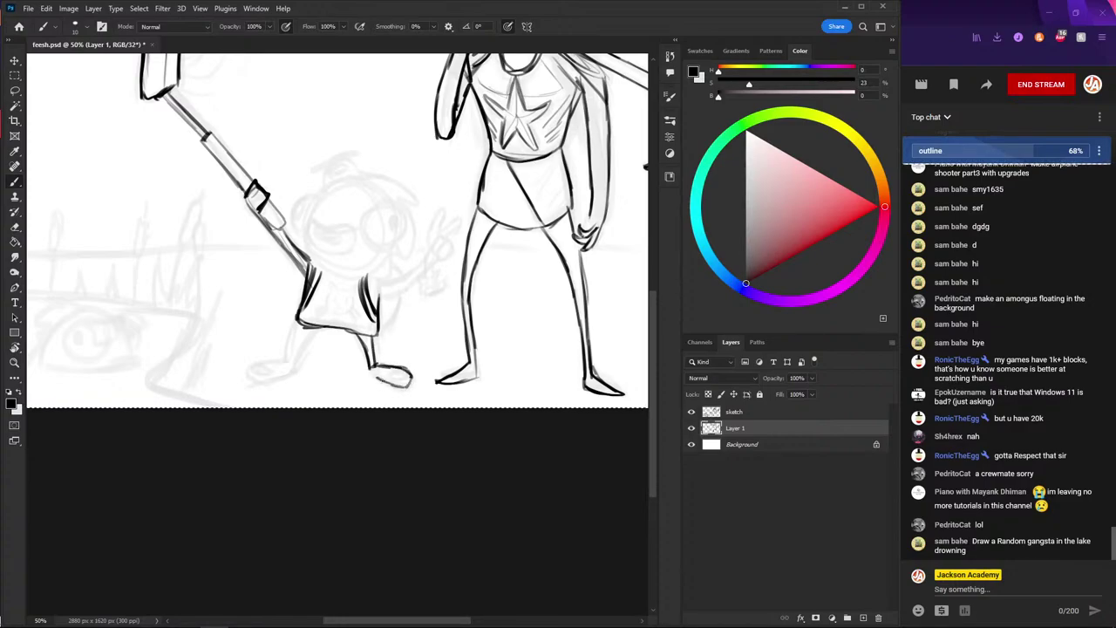
- Outline the kid's front foot with its top and side edges
scroll(345, 336, up, 2)
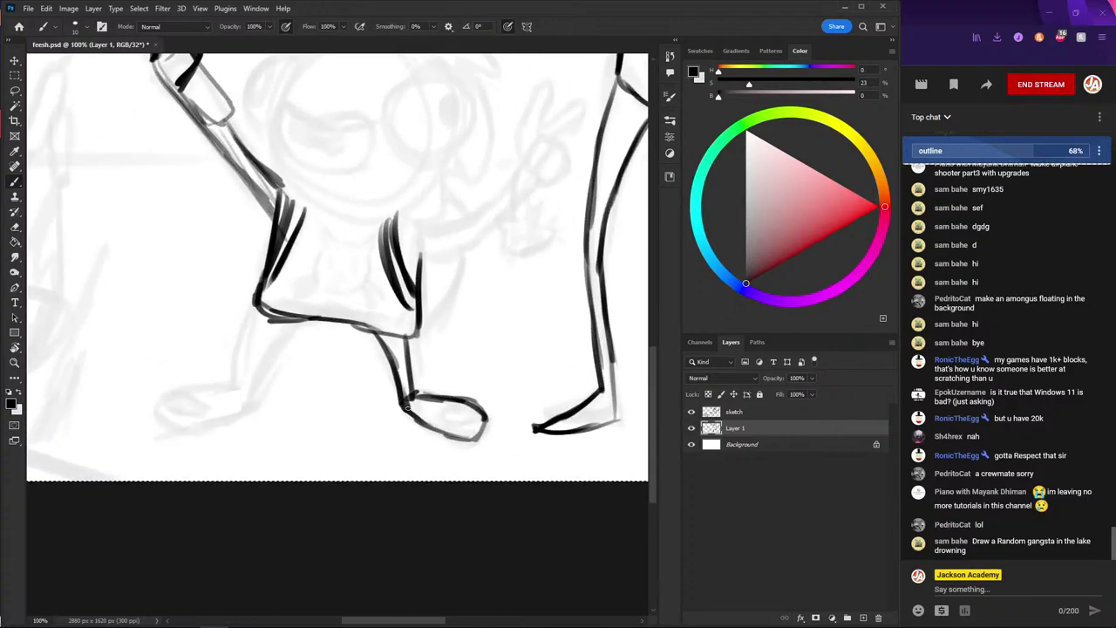
mouse_move(403, 406)
mouse_down()
mouse_move(452, 436)
mouse_move(479, 438)
mouse_move(486, 415)
mouse_move(463, 424)
mouse_move(461, 398)
mouse_move(475, 408)
mouse_move(449, 394)
mouse_move(488, 433)
mouse_up()
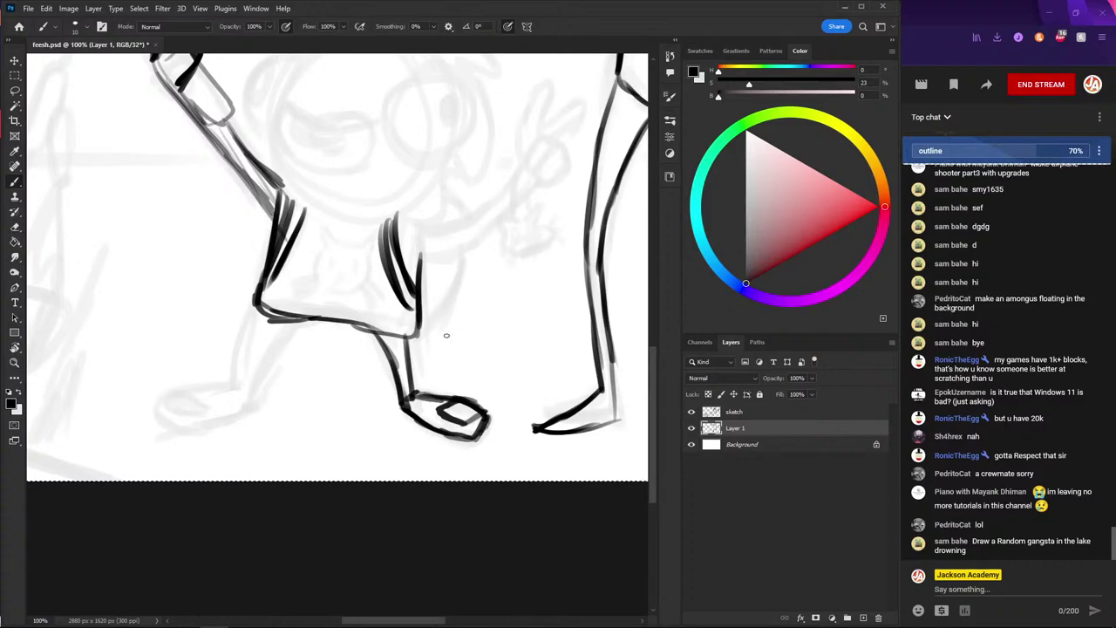
drag(436, 376, 407, 410)
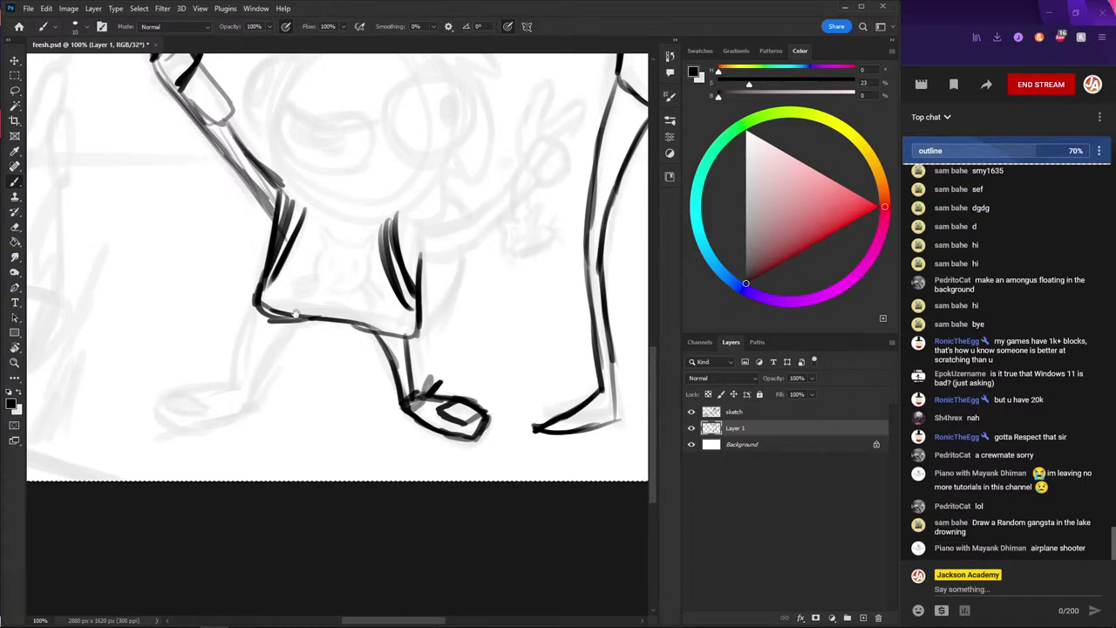
mouse_move(311, 232)
mouse_down()
mouse_move(271, 247)
mouse_move(402, 225)
mouse_up()
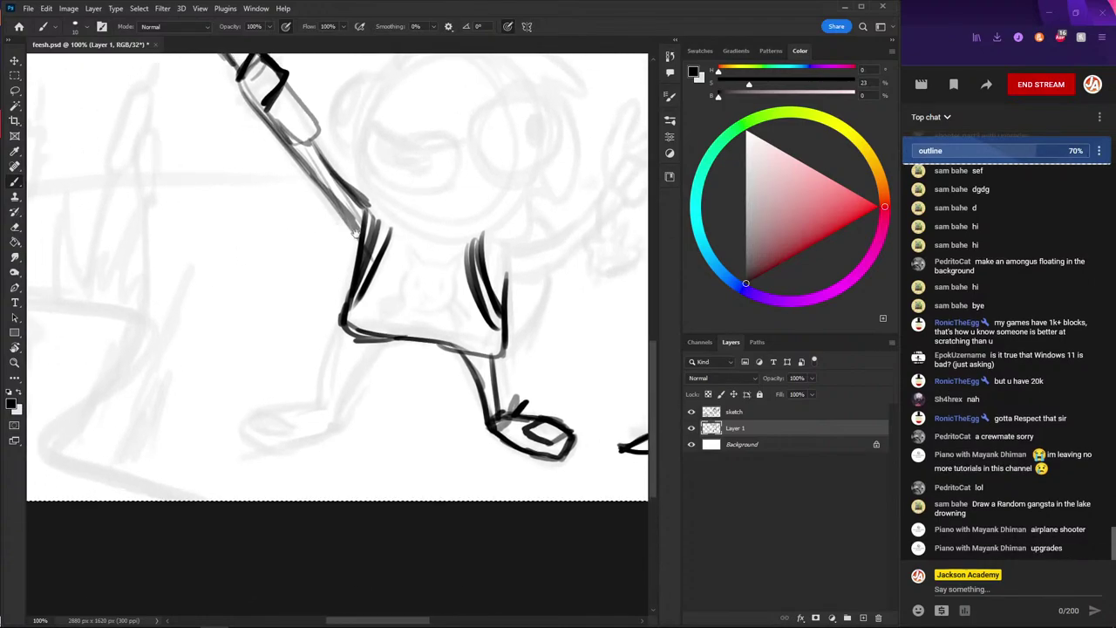
mouse_move(387, 403)
mouse_down()
mouse_move(372, 384)
mouse_move(399, 425)
mouse_move(324, 411)
mouse_move(317, 427)
mouse_move(373, 419)
mouse_move(349, 411)
mouse_move(391, 440)
mouse_move(351, 451)
mouse_move(320, 425)
mouse_move(347, 450)
mouse_up()
- Close the left shoe outline and ink a thick left leg down to it
drag(373, 319, 347, 347)
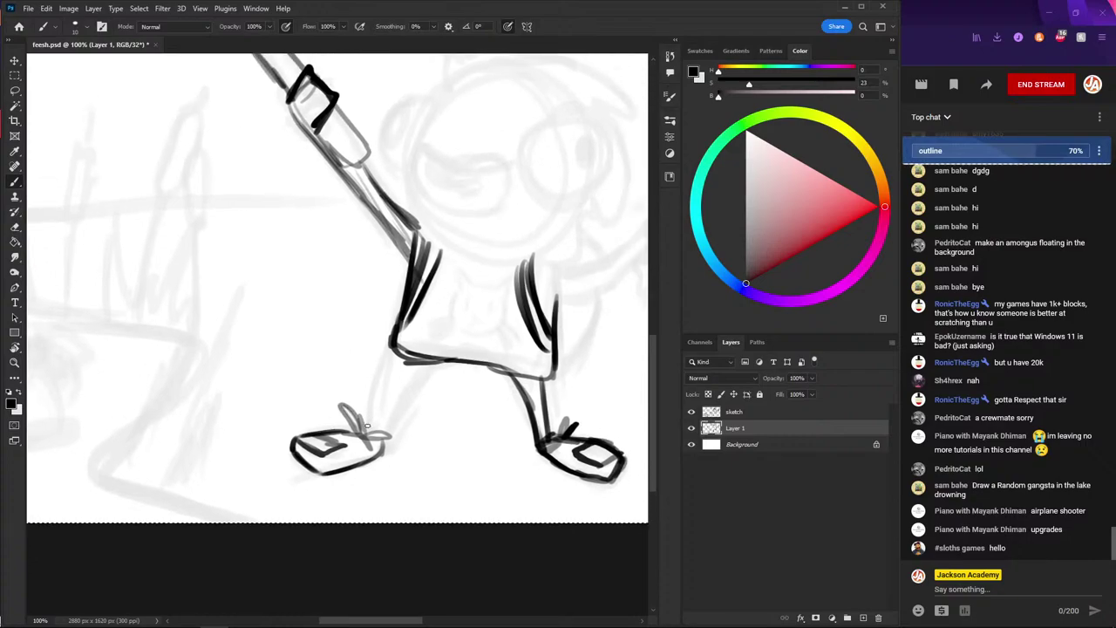
drag(377, 392, 367, 431)
drag(392, 351, 372, 415)
drag(418, 364, 375, 426)
mouse_move(459, 214)
mouse_down()
mouse_move(389, 344)
mouse_move(335, 357)
mouse_up()
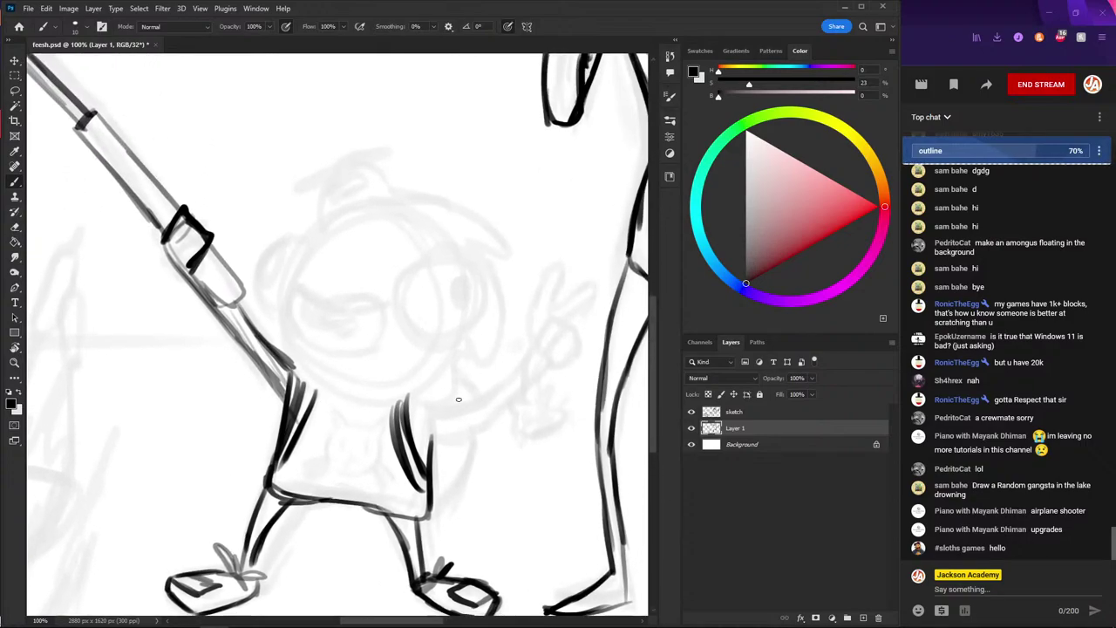
- Outline the kid's raised arm including its lower curve
mouse_move(425, 400)
mouse_down()
mouse_move(503, 385)
mouse_move(535, 340)
mouse_move(424, 403)
mouse_move(462, 431)
mouse_move(493, 419)
mouse_move(542, 365)
mouse_up()
mouse_move(505, 410)
mouse_down()
mouse_move(544, 361)
mouse_move(533, 322)
mouse_move(532, 346)
mouse_move(563, 270)
mouse_move(553, 314)
mouse_move(593, 281)
mouse_move(563, 323)
mouse_move(566, 356)
mouse_move(542, 359)
mouse_move(549, 347)
mouse_move(537, 340)
mouse_up()
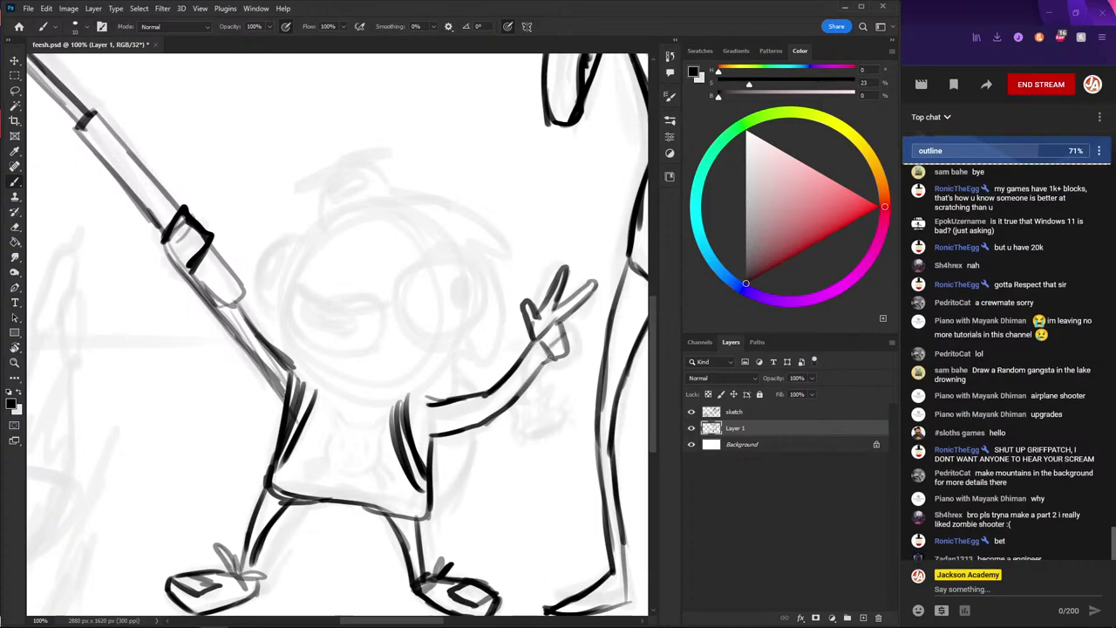
key(ctrl+minus)
key(ctrl+minus)
drag(259, 187, 404, 237)
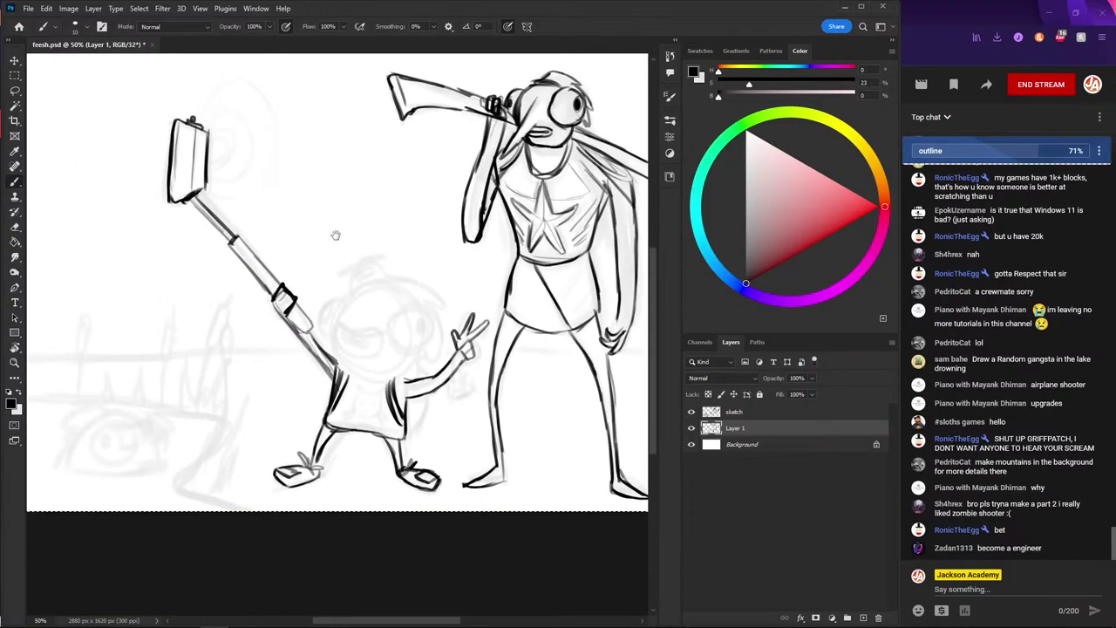
key(ctrl+plus)
key(ctrl+plus)
drag(535, 304, 300, 199)
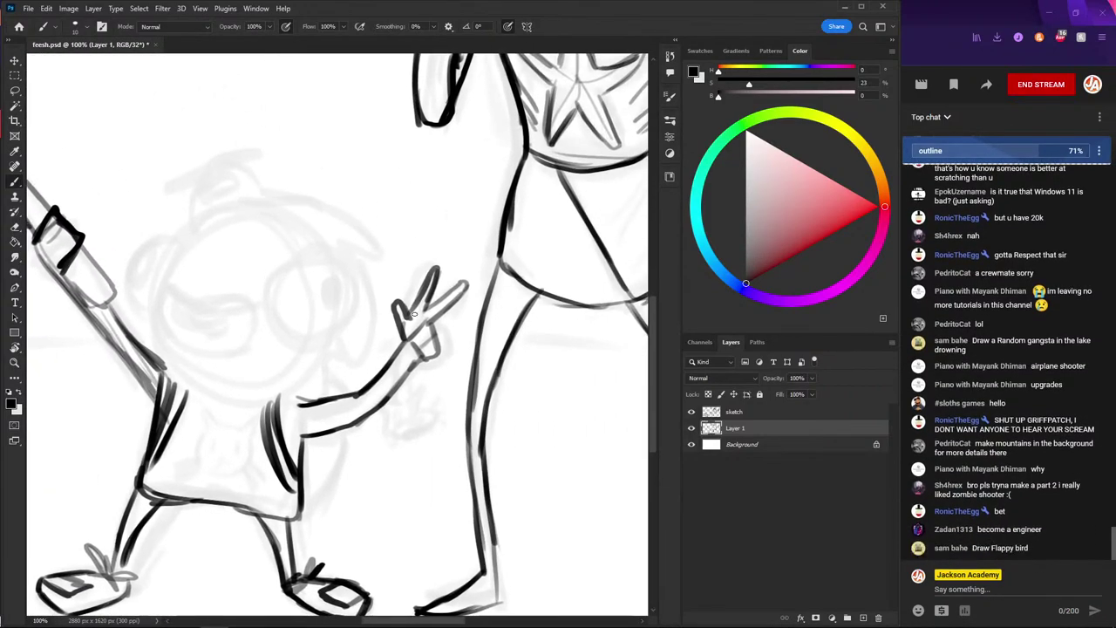
- Outline the palm and fingers of the V-sign hand
drag(406, 326, 427, 363)
mouse_move(436, 318)
mouse_down()
mouse_move(444, 352)
mouse_move(458, 295)
mouse_move(408, 335)
mouse_move(464, 284)
mouse_up()
key(e)
key(b)
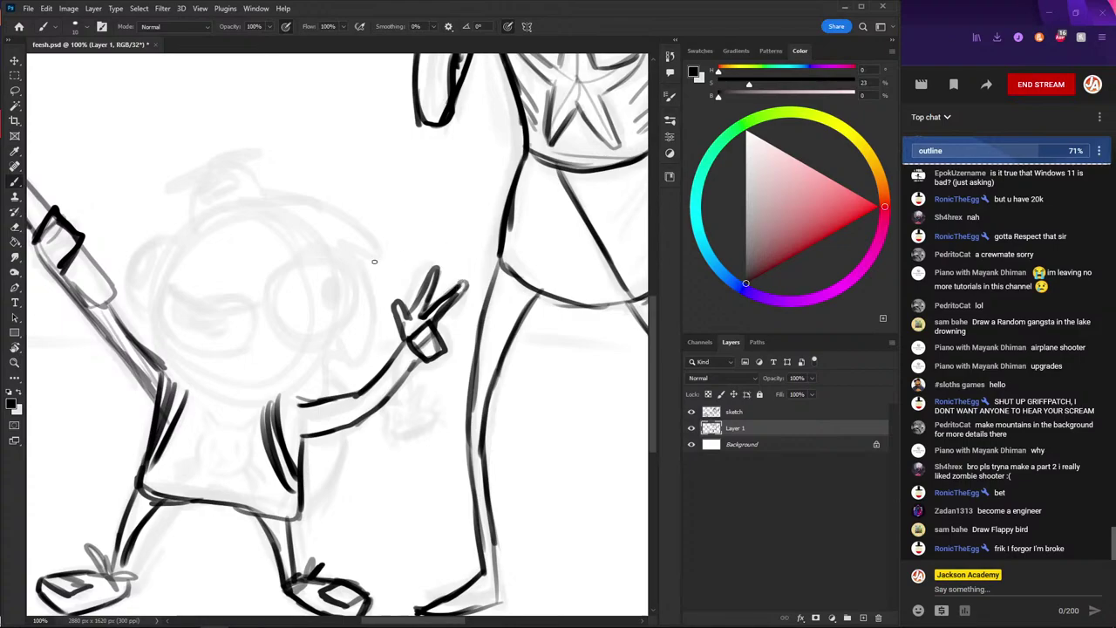
key(ctrl+minus)
key(ctrl+minus)
key(ctrl+minus)
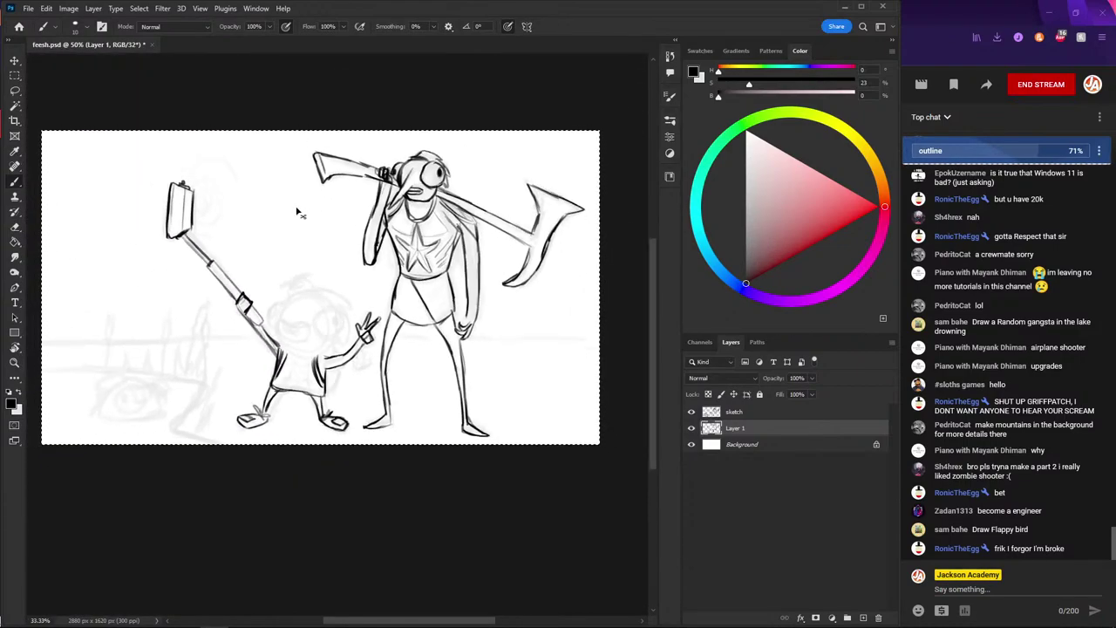
key(ctrl+plus)
key(ctrl+plus)
- Clear the messy wrist lines with a Lasso selection and Delete, then redraw the wrist
key(l)
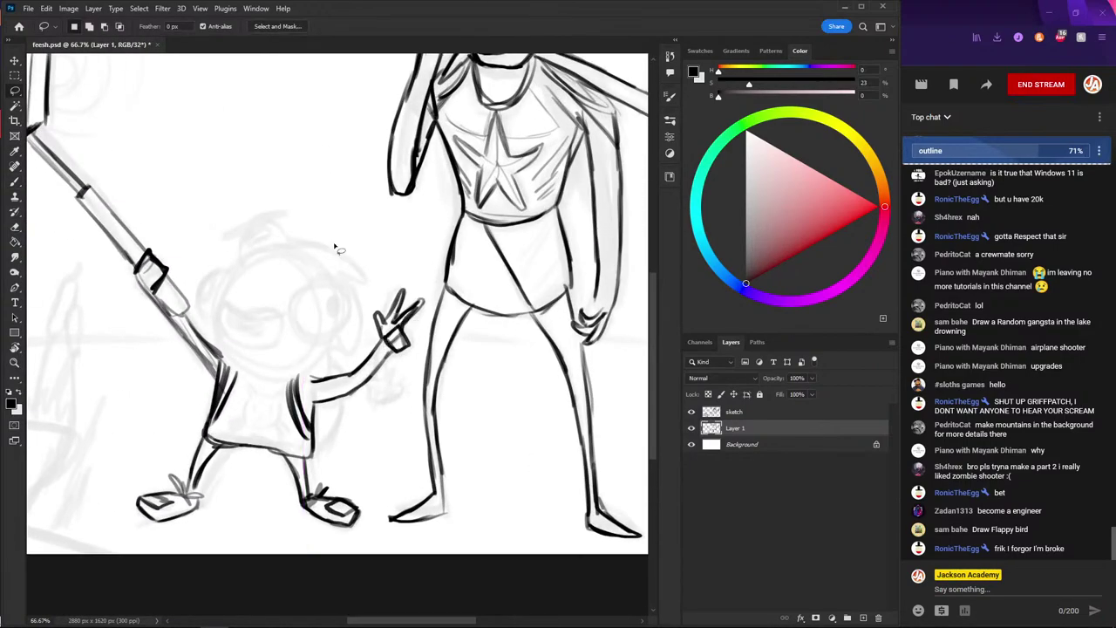
mouse_move(388, 325)
mouse_down()
mouse_move(412, 335)
mouse_move(390, 326)
mouse_up()
key(Delete)
key(ctrl+d)
key(b)
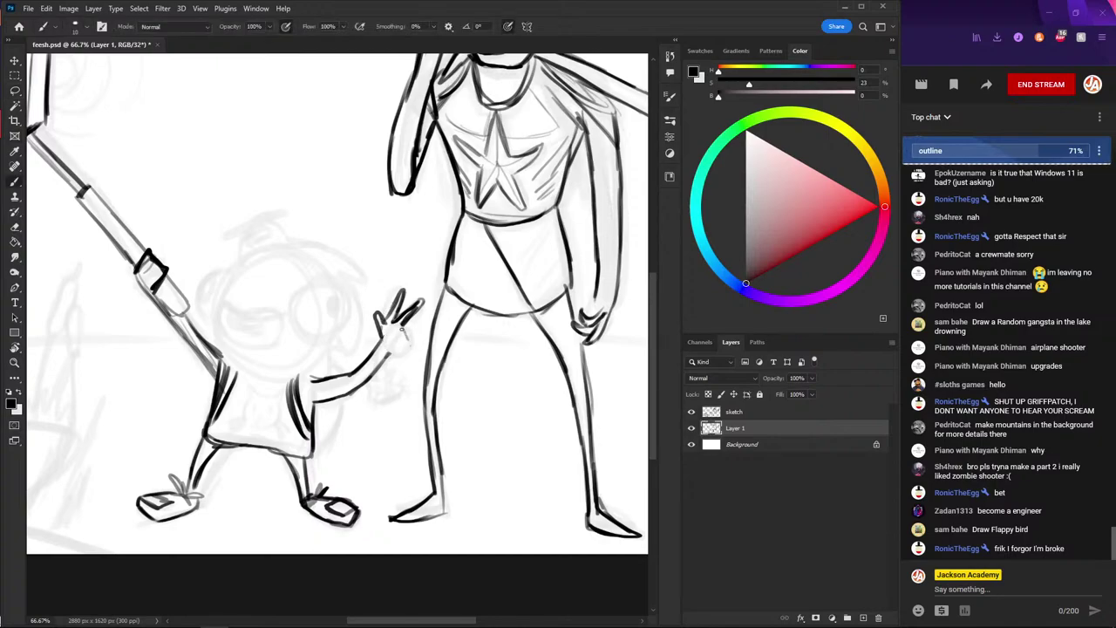
drag(392, 354, 389, 333)
scroll(312, 260, left, 1)
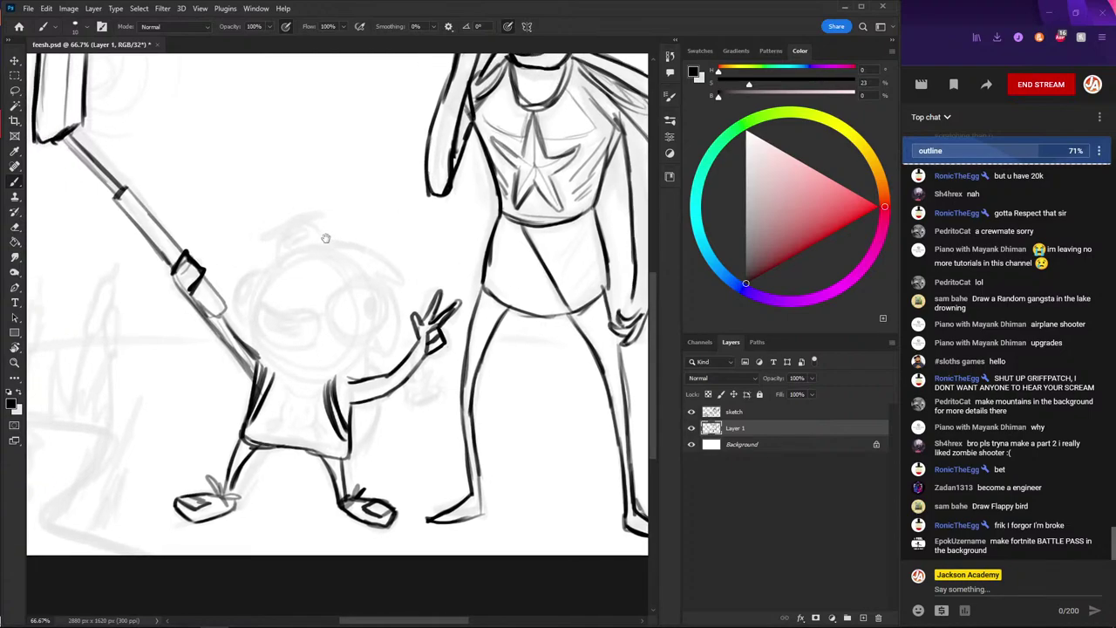
key(ctrl+minus)
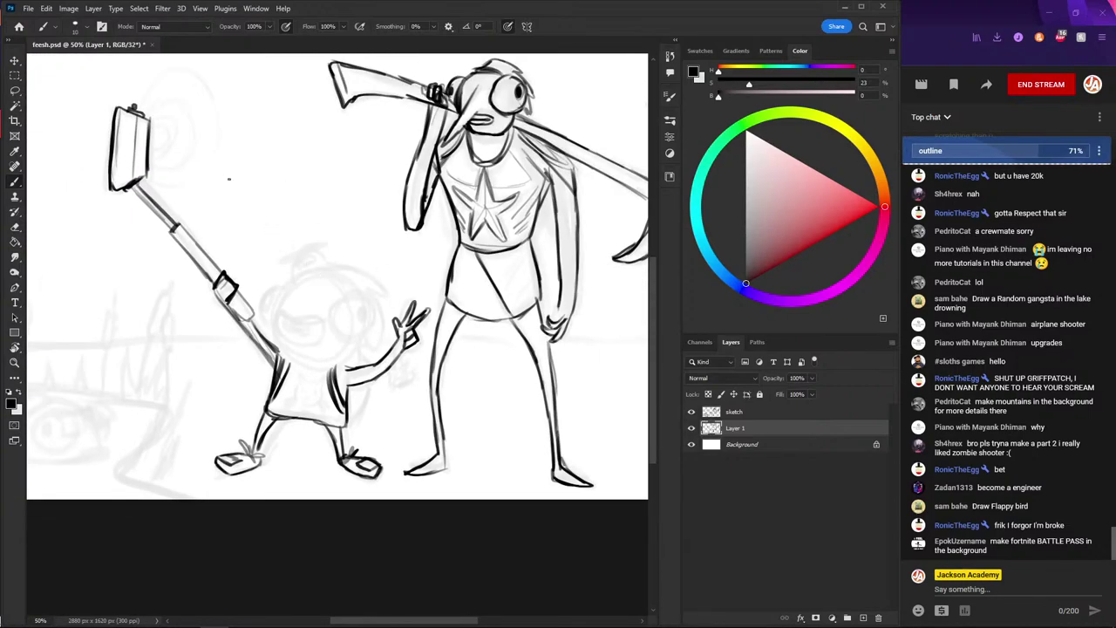
key(ctrl+minus)
- Ink the kid's grinning mouth and an eyebrow, undoing a stray stroke
key(ctrl+plus)
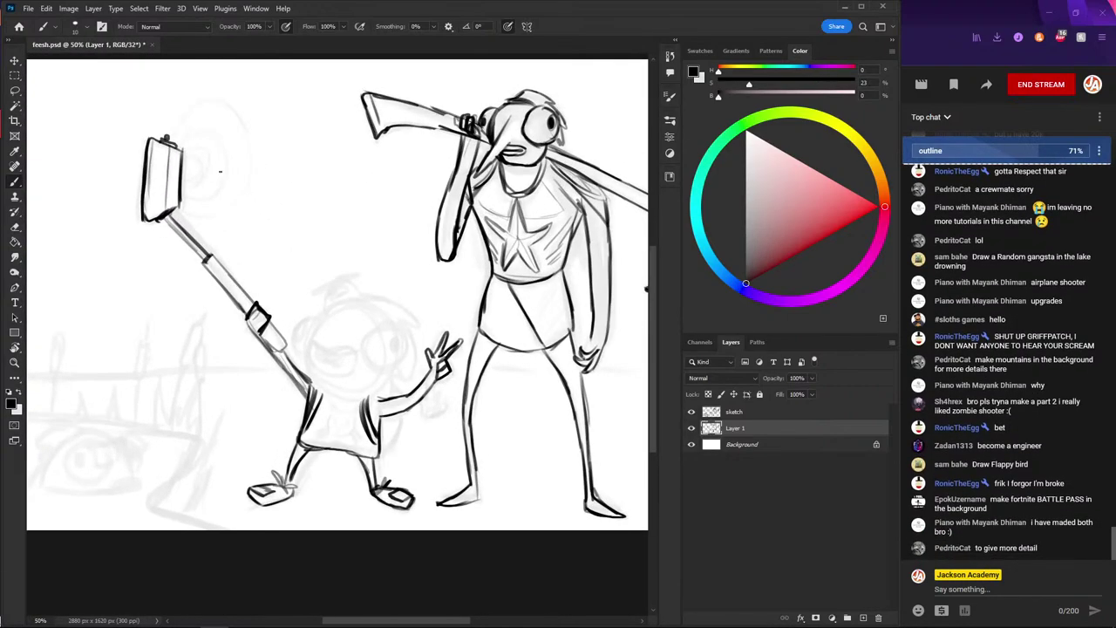
mouse_move(348, 368)
mouse_down()
mouse_move(341, 348)
mouse_move(321, 364)
mouse_up()
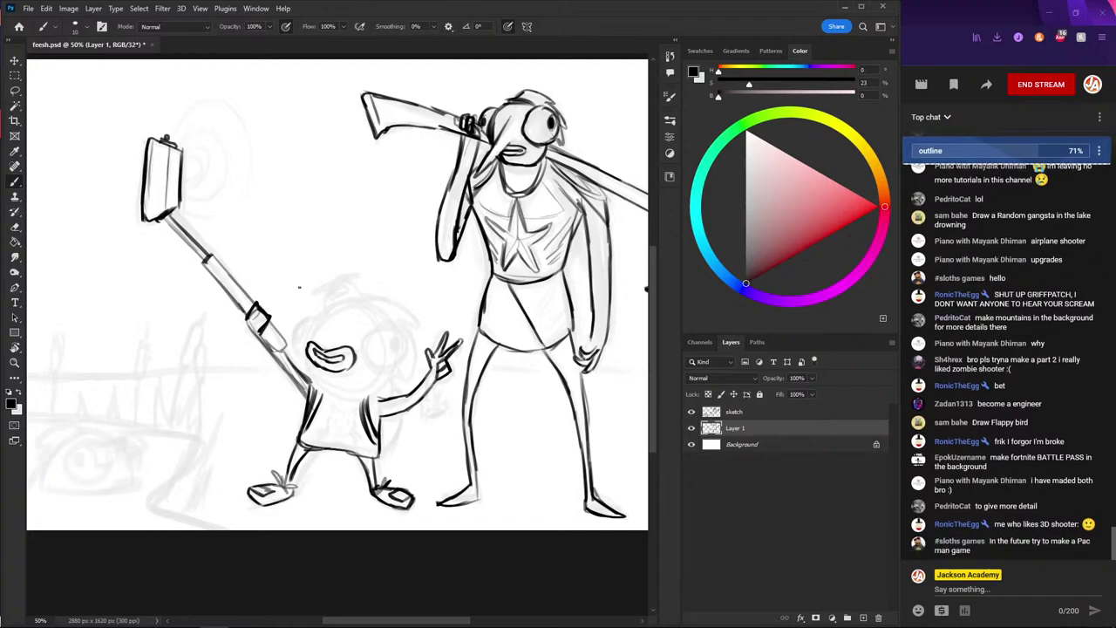
scroll(300, 288, up, 1)
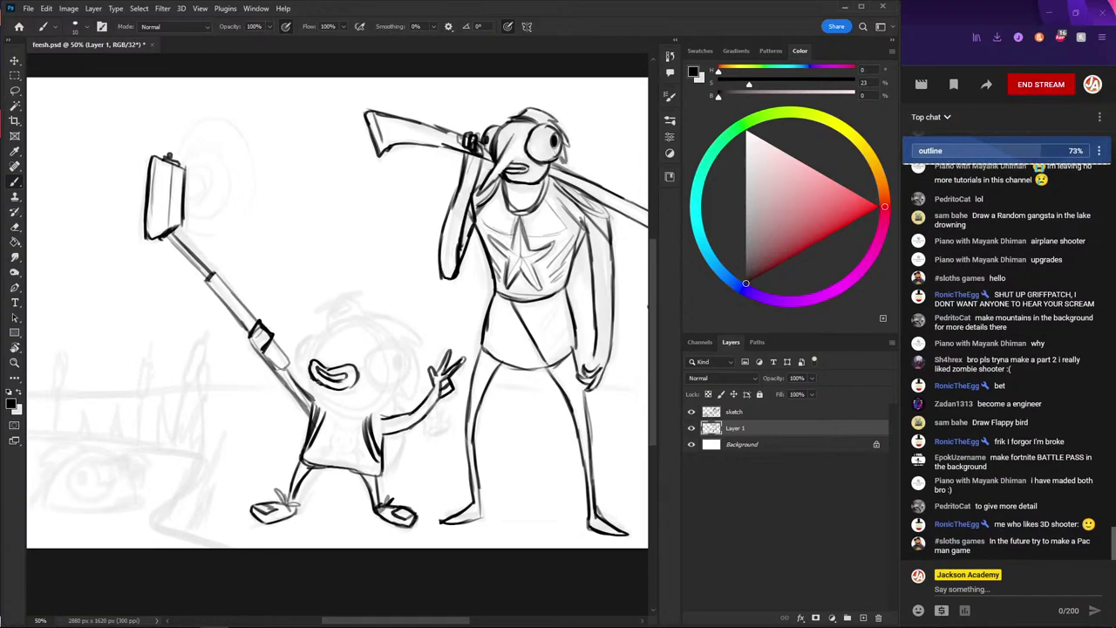
drag(299, 347, 317, 337)
mouse_move(309, 338)
mouse_down()
mouse_move(299, 351)
mouse_move(316, 397)
mouse_up()
key(ctrl+z)
key(e)
key(b)
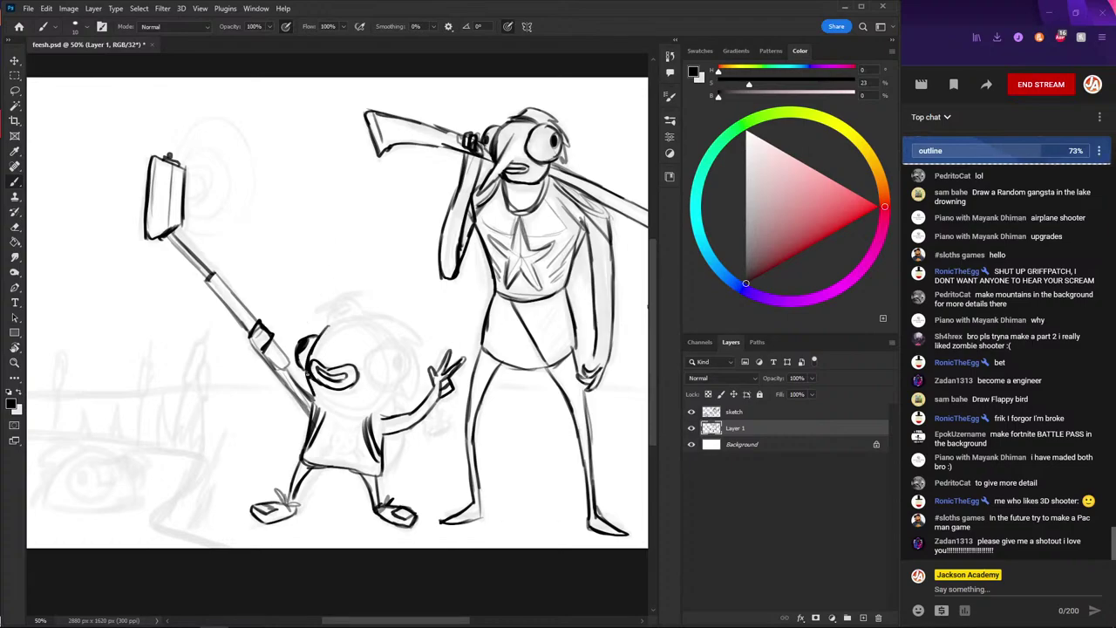
- Ink the kid's shoulder, the head outline and the propeller cap
mouse_move(392, 400)
mouse_down()
mouse_move(343, 415)
mouse_move(356, 418)
mouse_up()
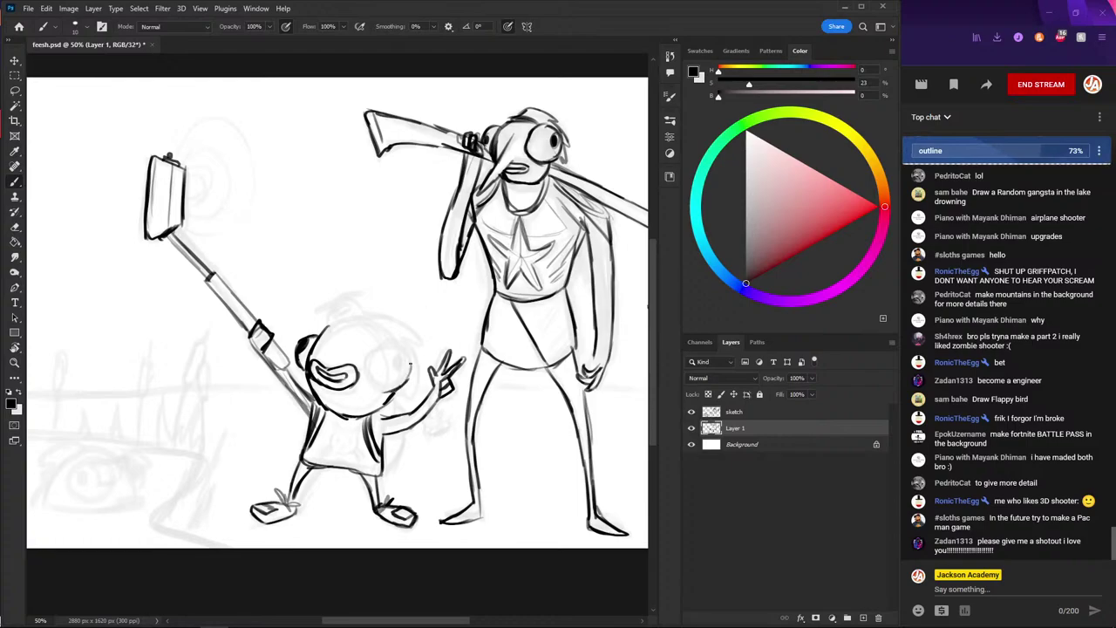
mouse_move(408, 380)
mouse_down()
mouse_move(412, 356)
mouse_move(391, 338)
mouse_move(372, 346)
mouse_move(367, 384)
mouse_move(403, 365)
mouse_up()
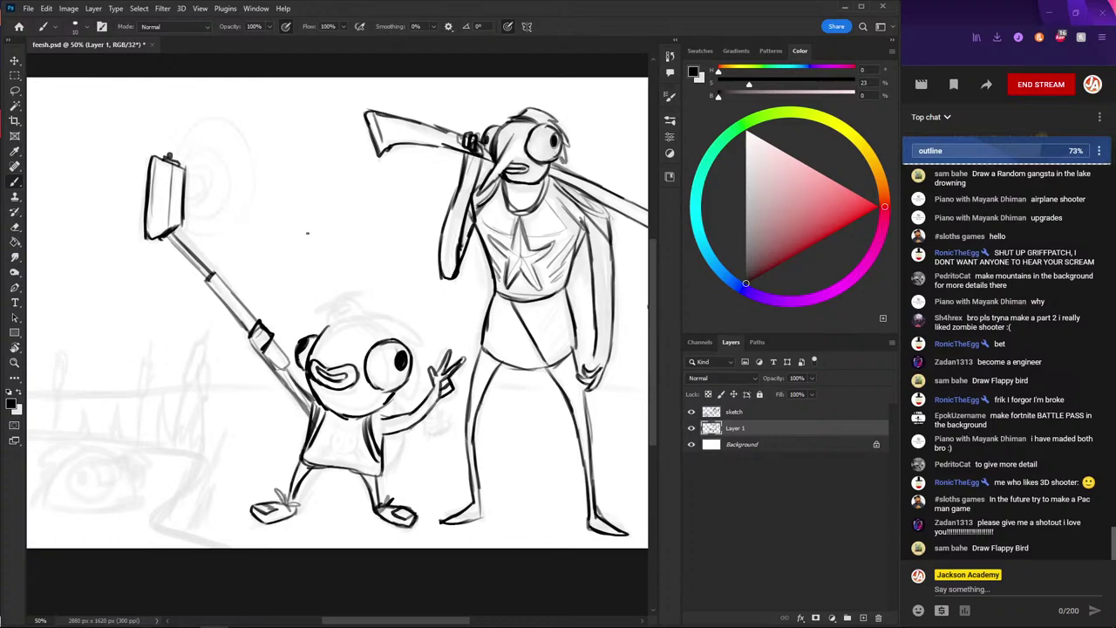
drag(289, 239, 314, 252)
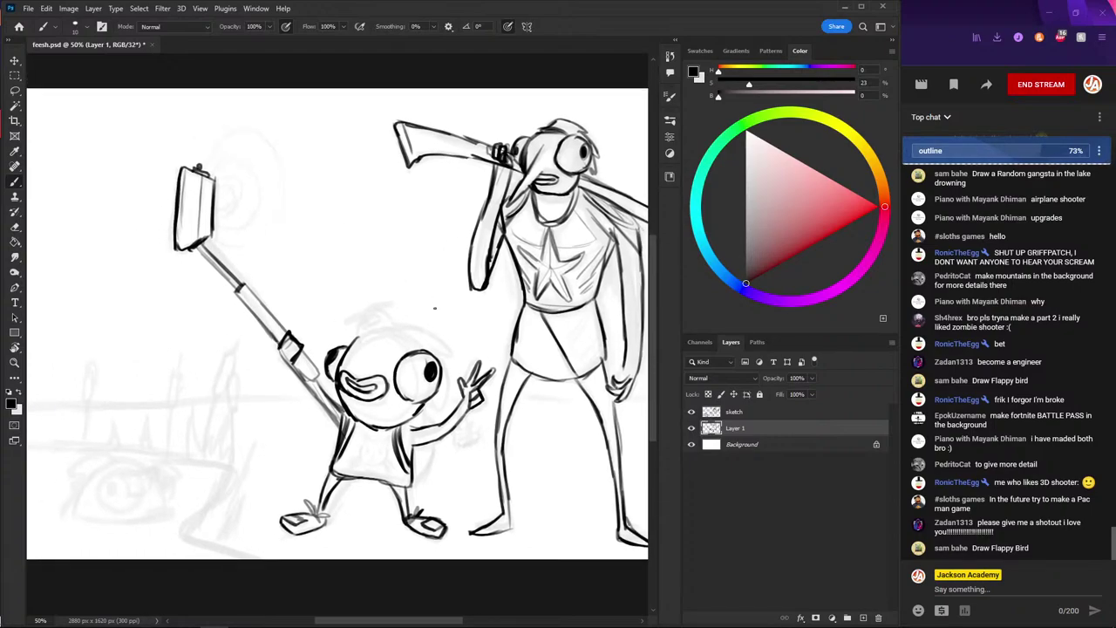
mouse_move(353, 340)
mouse_down()
mouse_move(389, 328)
mouse_move(422, 351)
mouse_up()
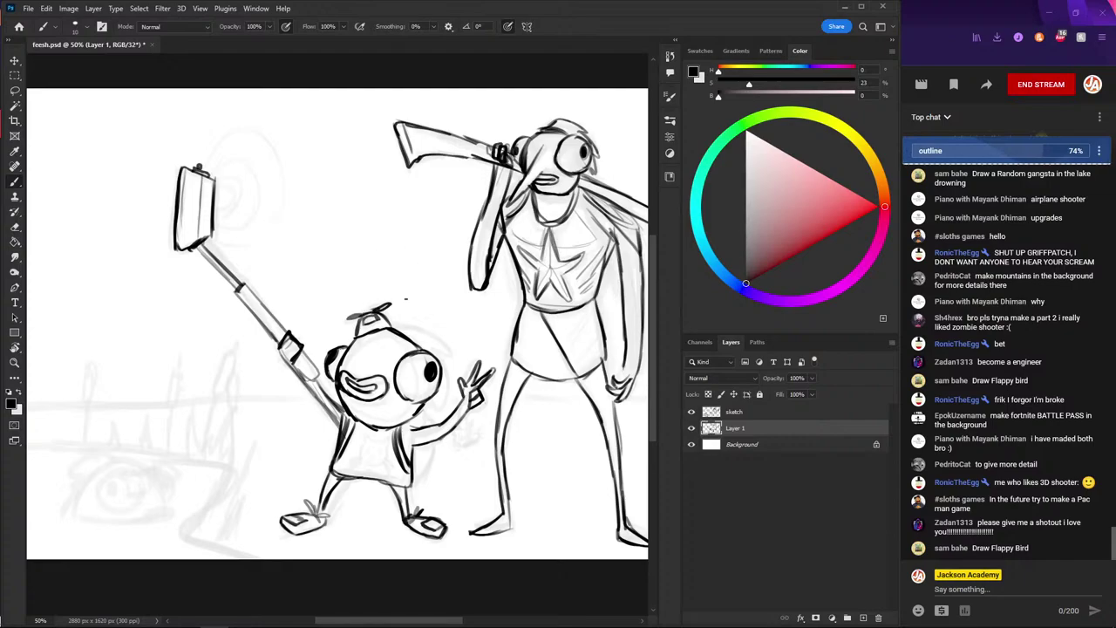
mouse_move(399, 326)
mouse_down()
mouse_move(448, 353)
mouse_move(451, 400)
mouse_move(426, 423)
mouse_up()
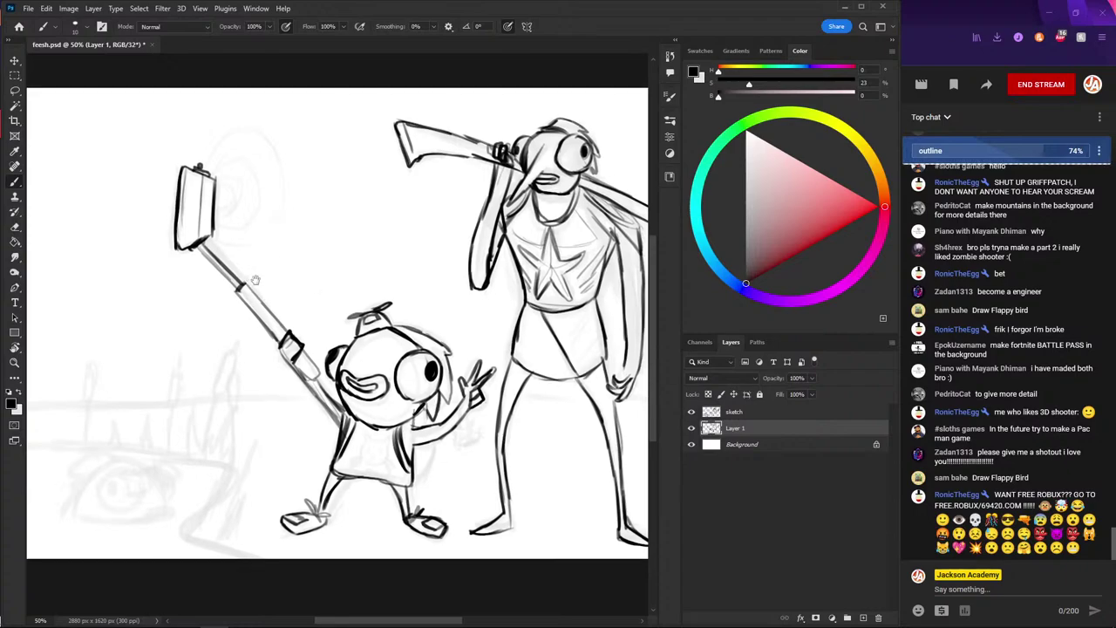
drag(296, 336, 337, 345)
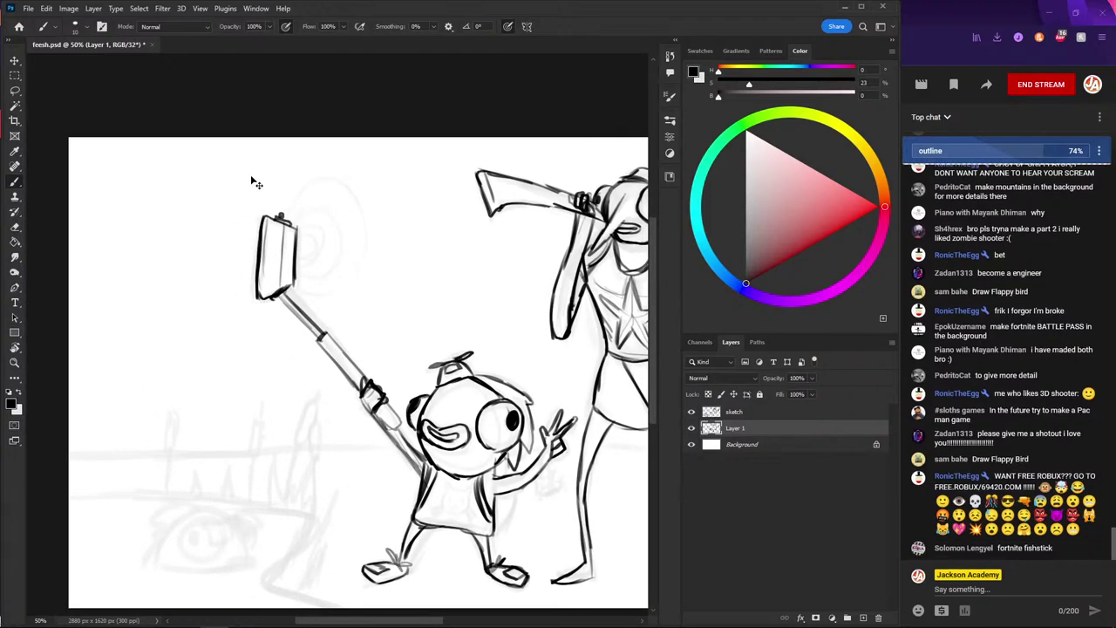
key(ctrl+minus)
key(ctrl+plus)
key(ctrl+plus)
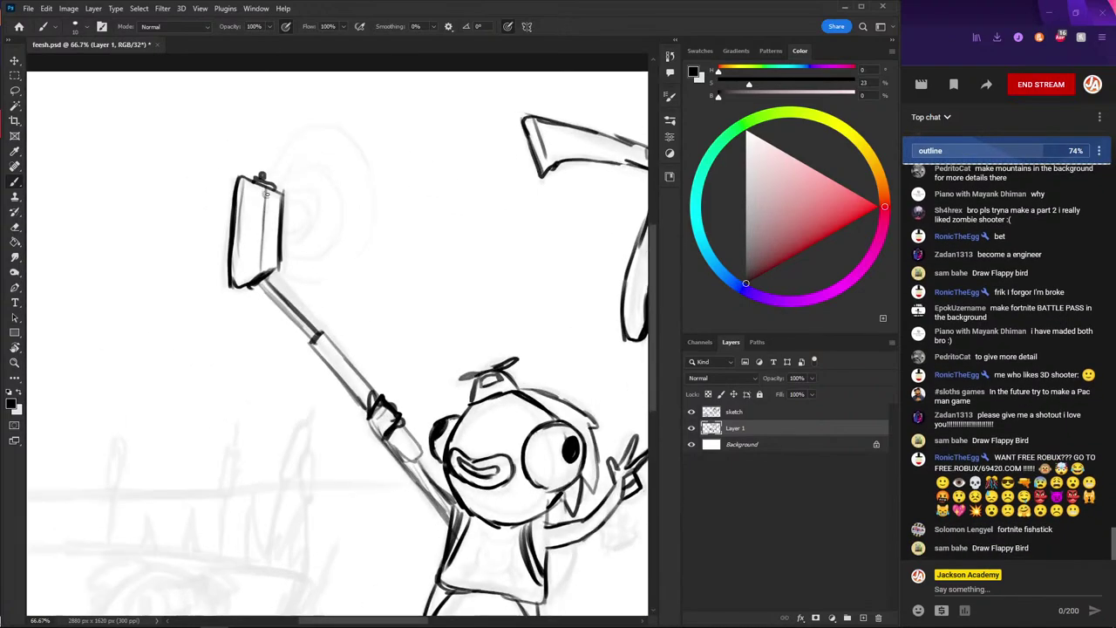
key(ctrl+minus)
scroll(252, 192, down, 3)
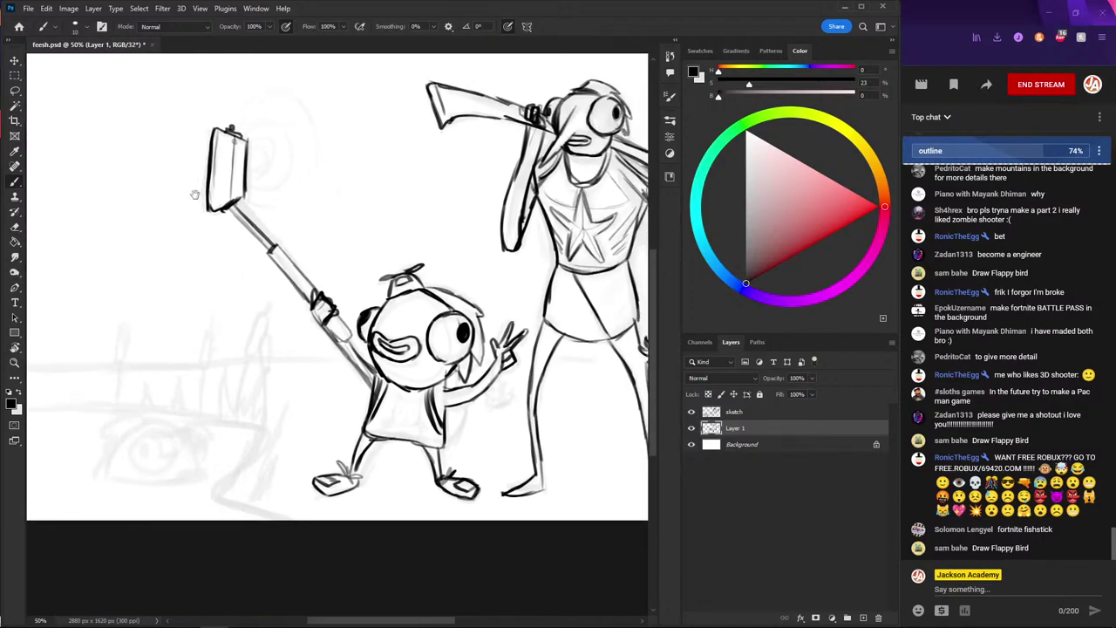
scroll(187, 183, down, 2)
scroll(219, 180, up, 1)
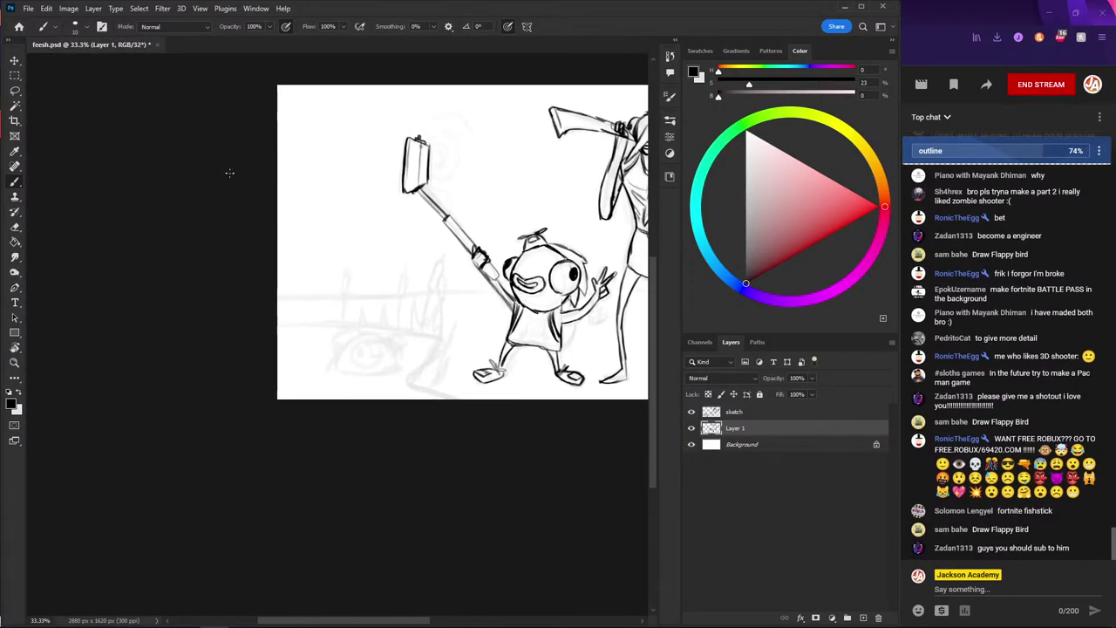
scroll(229, 175, up, 1)
scroll(269, 272, up, 1)
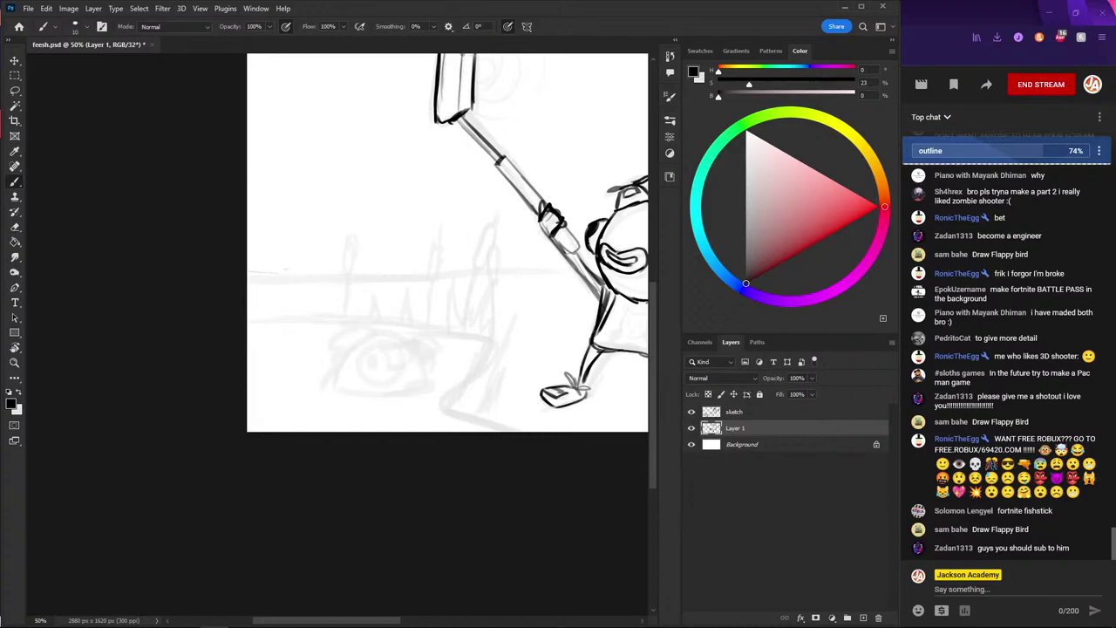
scroll(249, 249, down, 1)
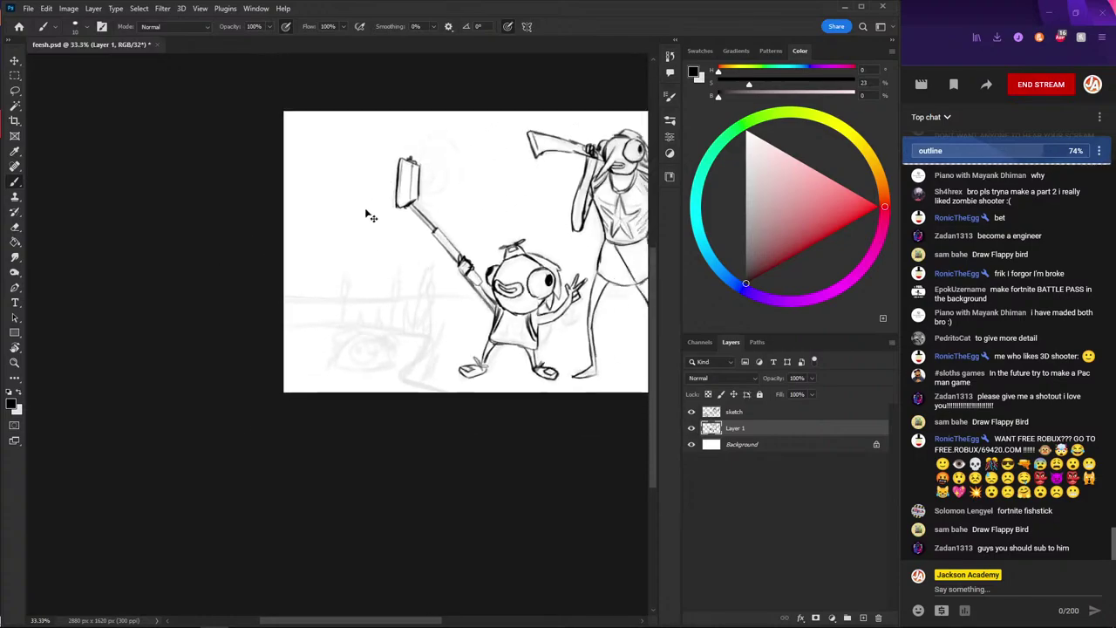
scroll(362, 214, down, 1)
scroll(307, 229, up, 1)
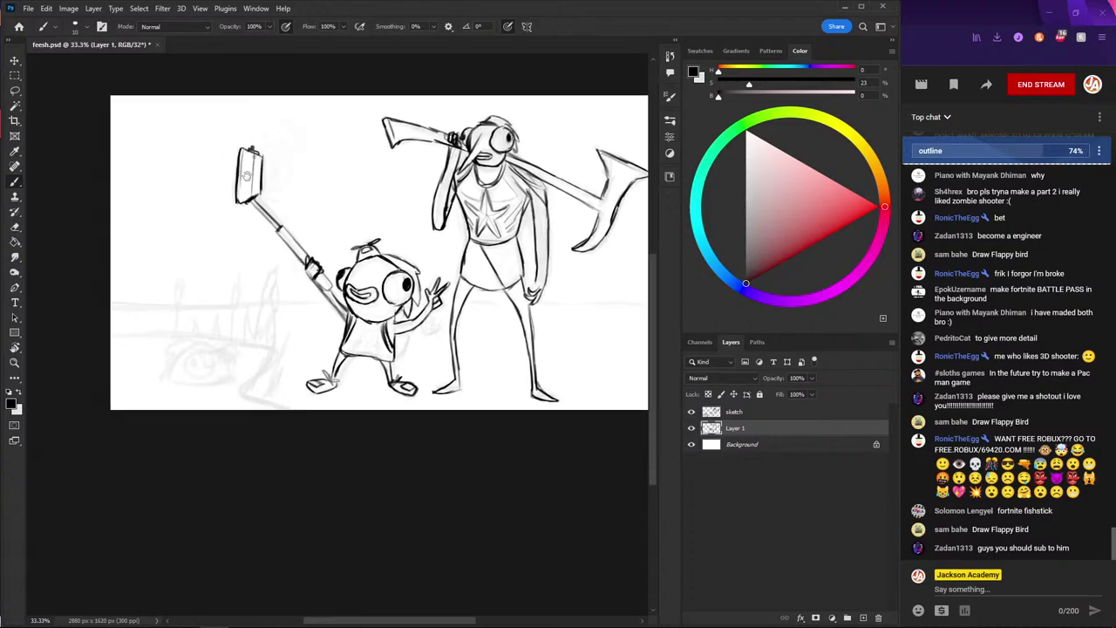
drag(146, 256, 312, 219)
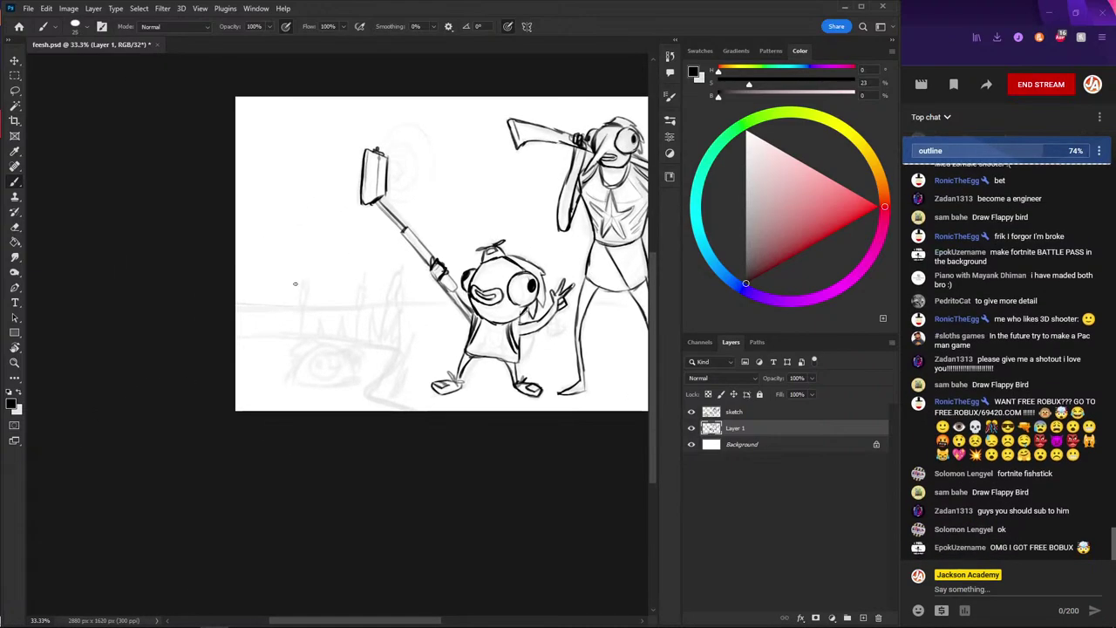
- Trace the fish's eye as a bold black ring
drag(262, 268, 246, 238)
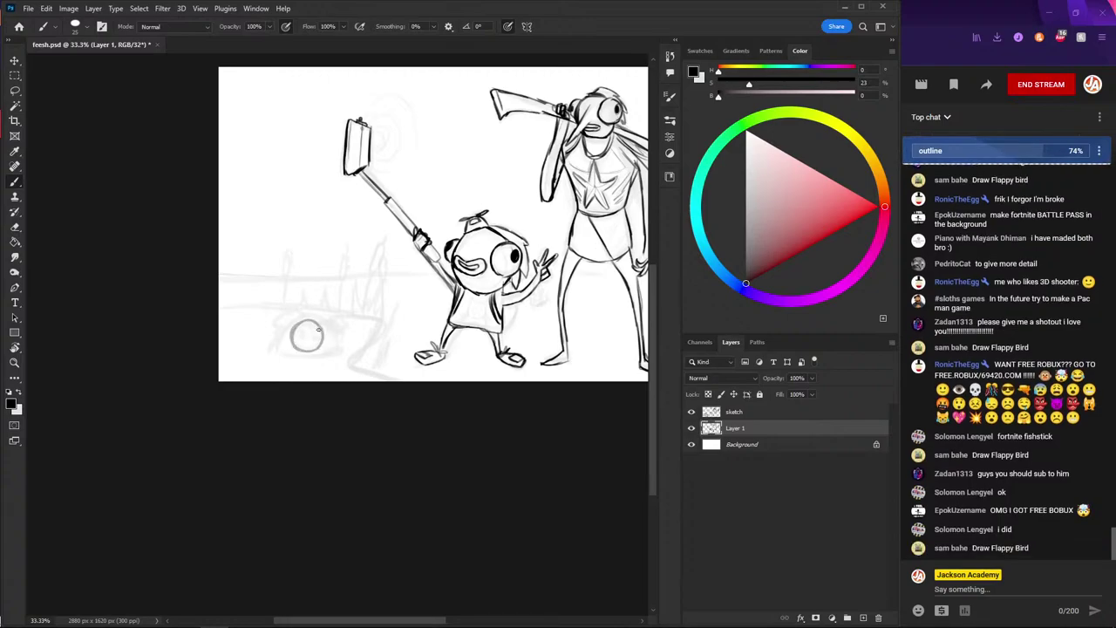
mouse_move(321, 334)
mouse_down()
mouse_move(295, 348)
mouse_move(304, 321)
mouse_up()
drag(307, 329, 297, 341)
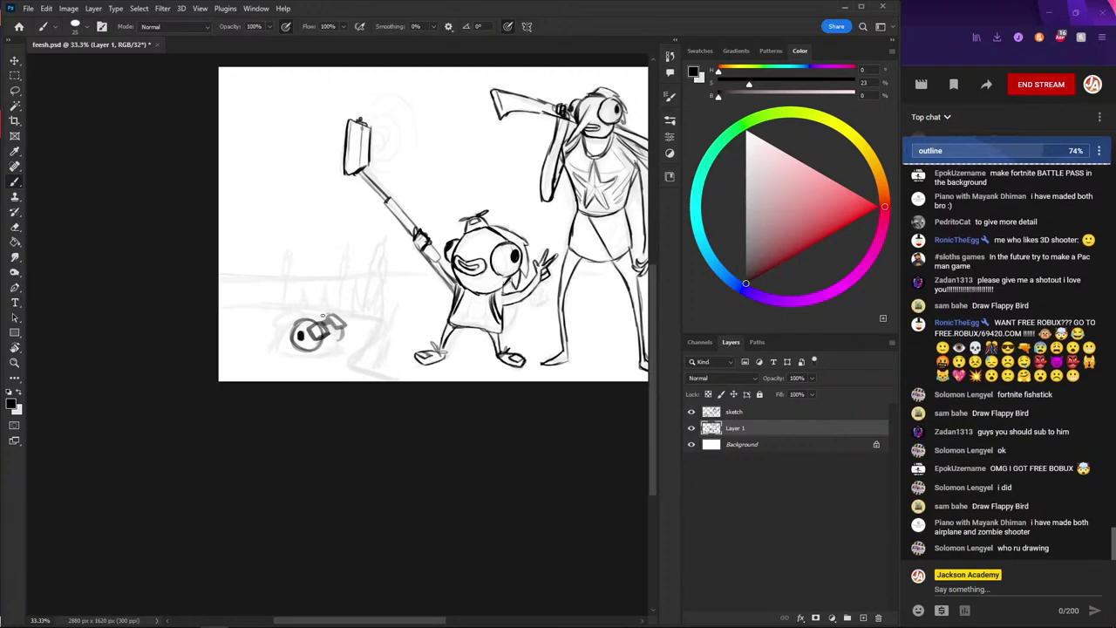
drag(340, 317, 337, 339)
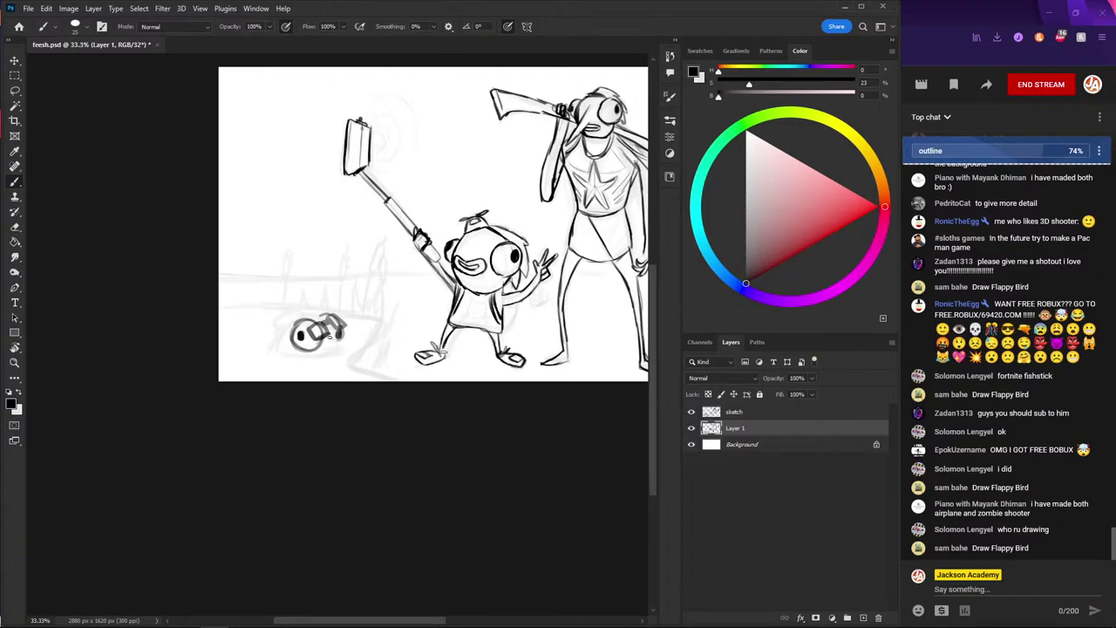
- Ink the right and left sides of the fish's head, then check the whole drawing
mouse_move(338, 329)
mouse_down()
mouse_move(335, 351)
mouse_move(307, 313)
mouse_move(332, 340)
mouse_move(276, 325)
mouse_move(268, 350)
mouse_up()
mouse_move(295, 305)
mouse_down()
mouse_move(265, 325)
mouse_move(259, 350)
mouse_move(312, 332)
mouse_move(273, 344)
mouse_up()
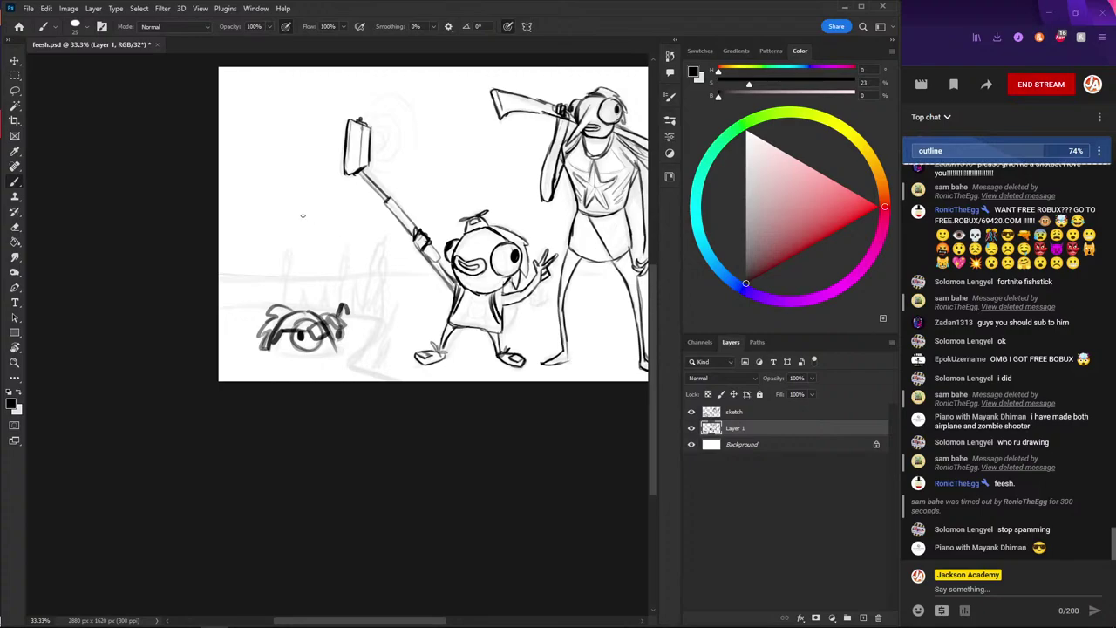
key(ctrl+minus)
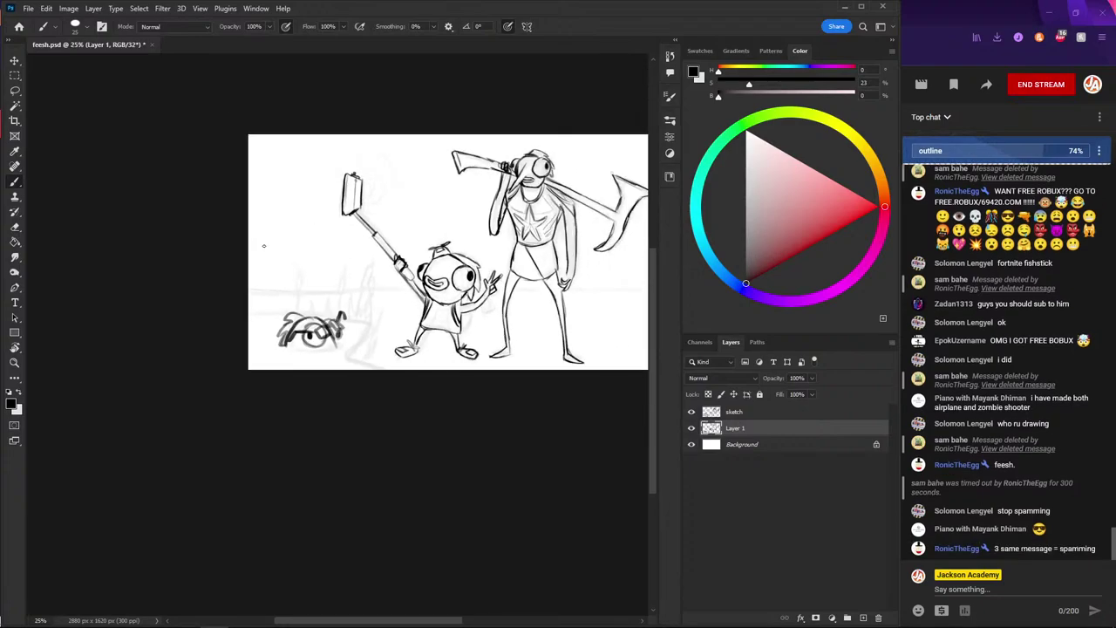
key(ctrl+plus)
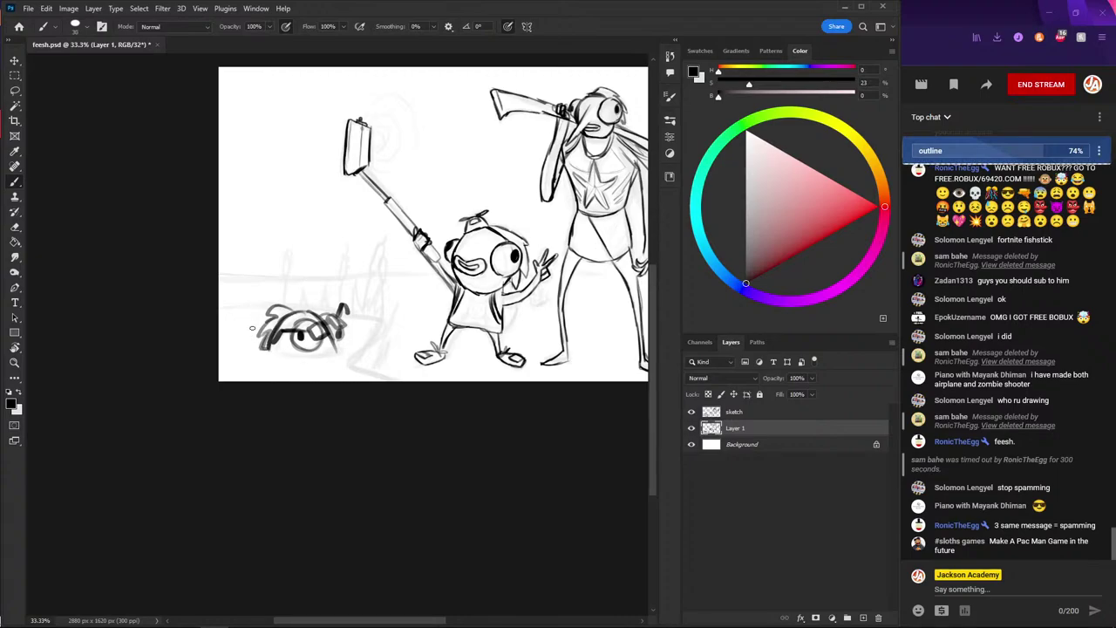
- Ink the water line and shoreline around the peeking fish, joining the shoreline to the fish
mouse_move(341, 351)
mouse_down()
mouse_move(248, 364)
mouse_move(221, 353)
mouse_up()
mouse_move(220, 313)
mouse_down()
mouse_move(271, 310)
mouse_move(219, 312)
mouse_up()
mouse_move(291, 310)
mouse_down()
mouse_move(385, 328)
mouse_move(353, 362)
mouse_move(395, 378)
mouse_up()
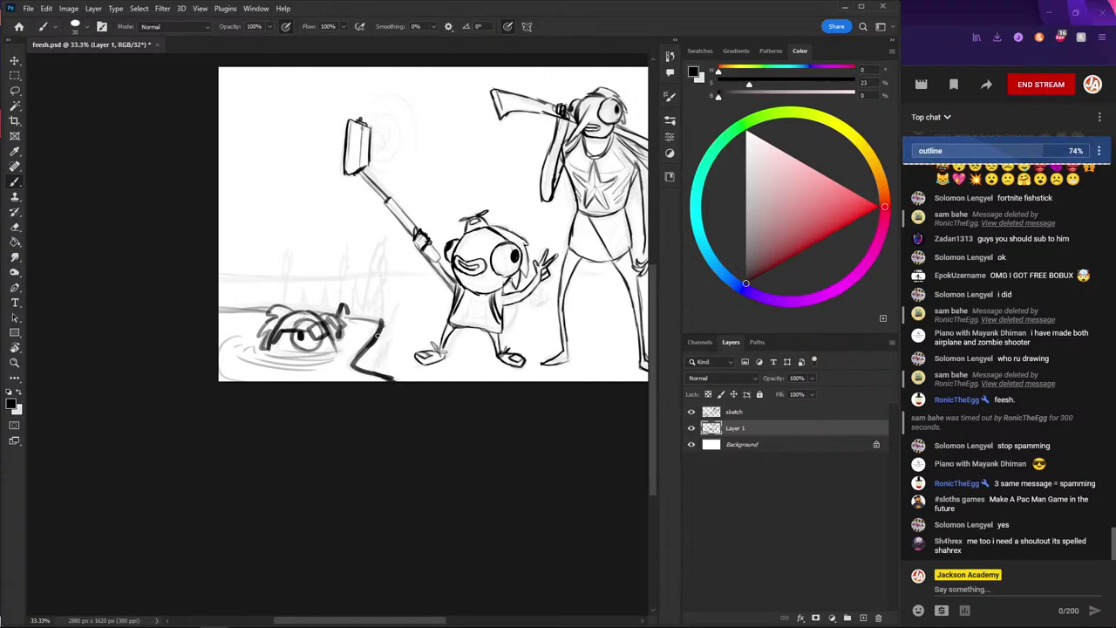
mouse_move(376, 333)
mouse_down()
mouse_move(350, 316)
mouse_move(384, 324)
mouse_move(370, 253)
mouse_move(384, 283)
mouse_up()
- Ink short and tall reed stalks rising beside the fish near the shore
drag(378, 252, 380, 325)
drag(380, 282, 377, 312)
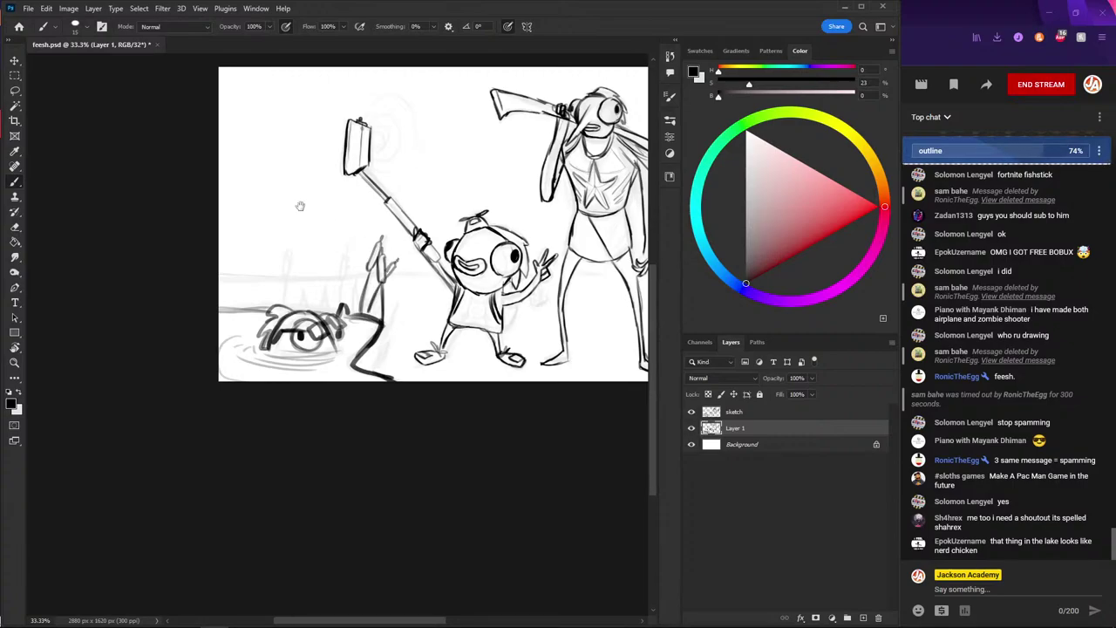
drag(300, 205, 411, 212)
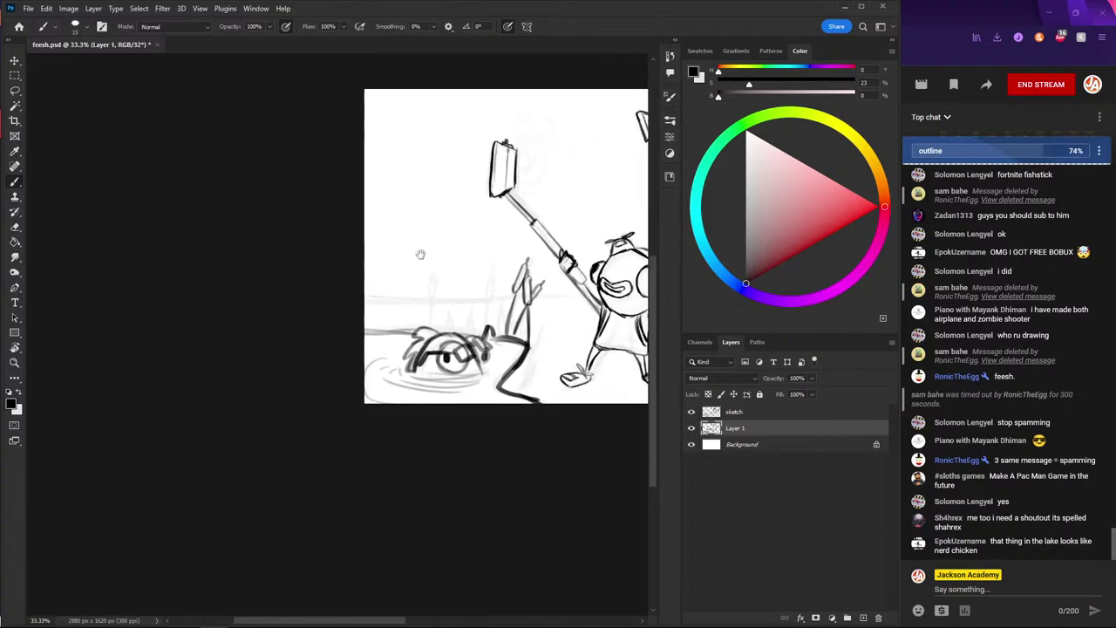
drag(430, 303, 430, 328)
mouse_move(434, 279)
mouse_down()
mouse_move(430, 304)
mouse_move(434, 281)
mouse_move(446, 326)
mouse_move(464, 334)
mouse_up()
- Add more reed blades, a clump of short reeds, and a short stroke under the fish
mouse_move(474, 307)
mouse_down()
mouse_move(472, 333)
mouse_move(487, 325)
mouse_up()
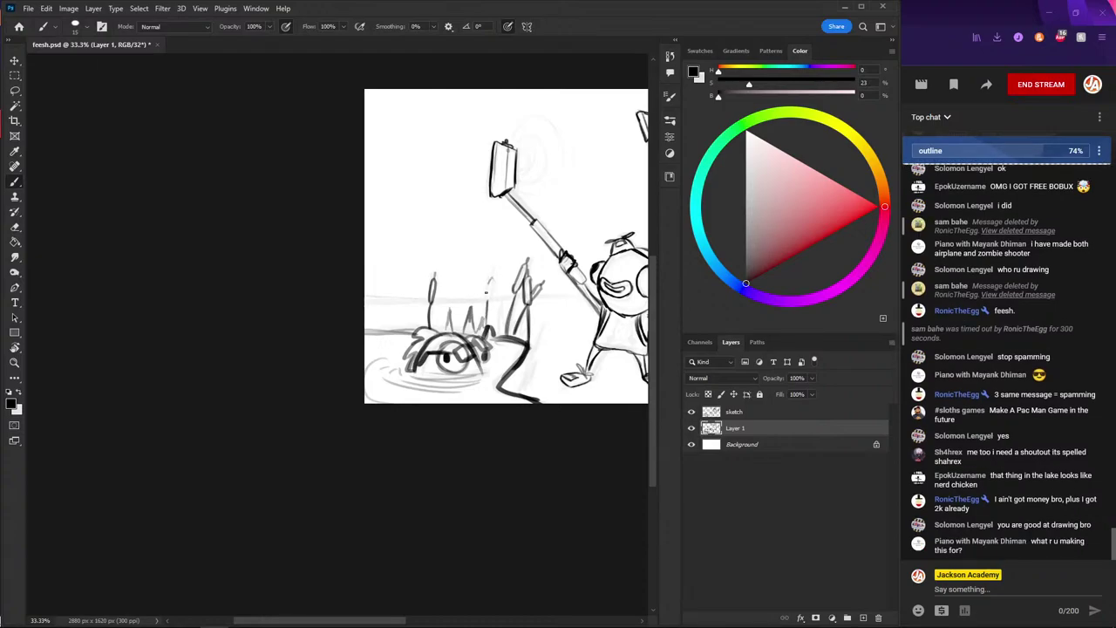
mouse_move(487, 279)
mouse_down()
mouse_move(489, 302)
mouse_move(501, 299)
mouse_up()
mouse_move(517, 339)
mouse_down()
mouse_move(526, 318)
mouse_move(546, 321)
mouse_up()
mouse_move(537, 361)
mouse_down()
mouse_move(545, 334)
mouse_move(529, 384)
mouse_move(532, 359)
mouse_move(519, 348)
mouse_move(525, 357)
mouse_up()
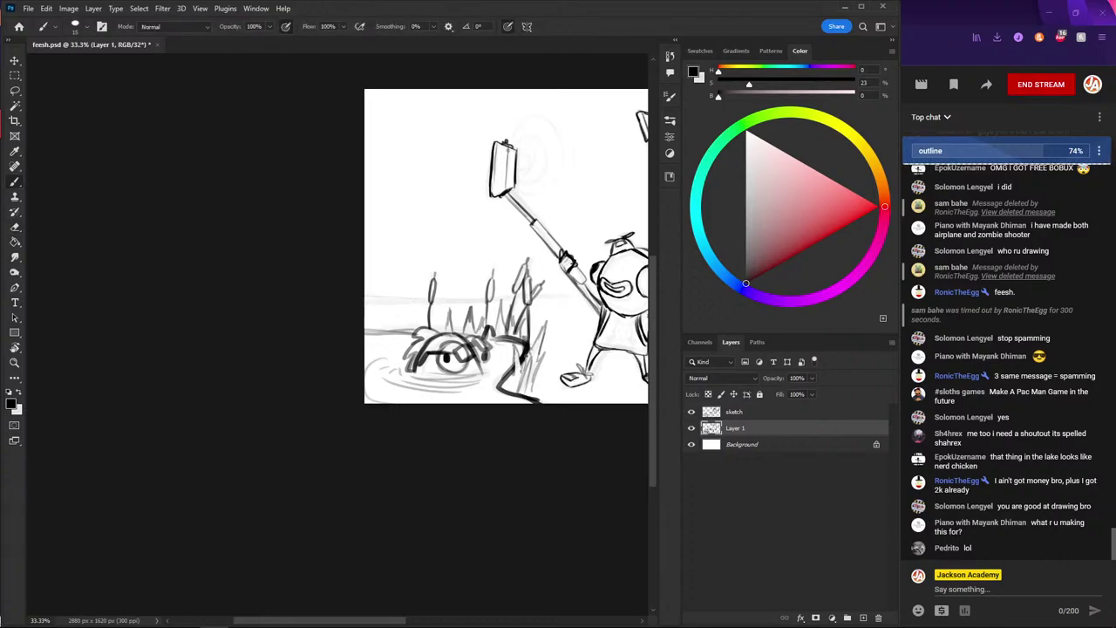
key(e)
key(b)
drag(509, 370, 508, 393)
- Zoom out to 25% and re-centre to review the whole drawing
key(ctrl+minus)
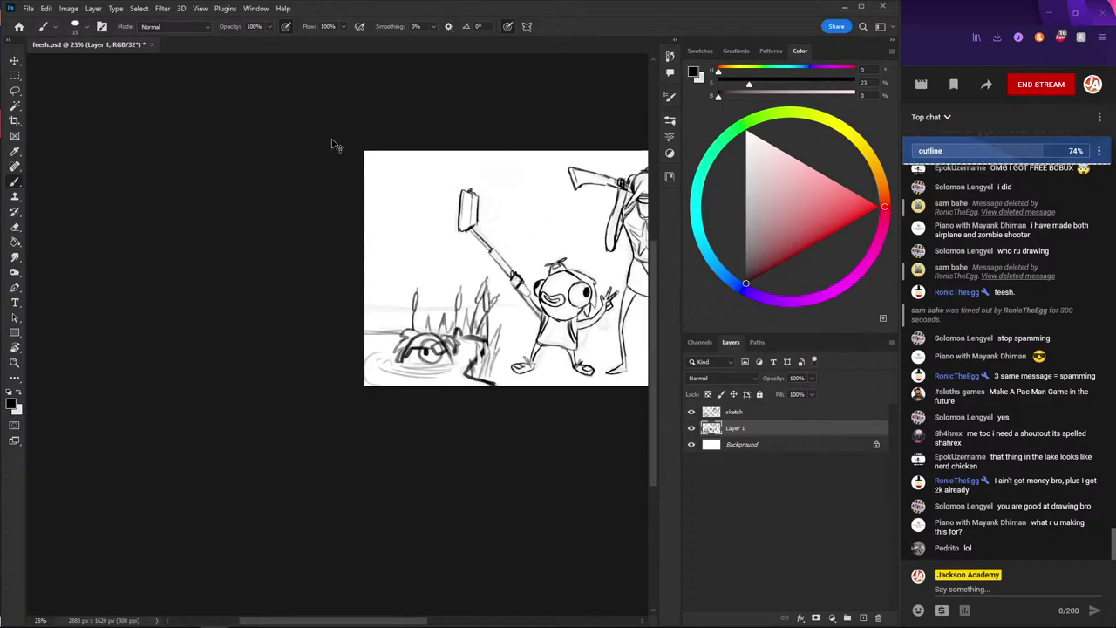
mouse_move(360, 185)
mouse_down()
mouse_move(334, 210)
mouse_move(201, 241)
mouse_up()
key(ctrl+minus)
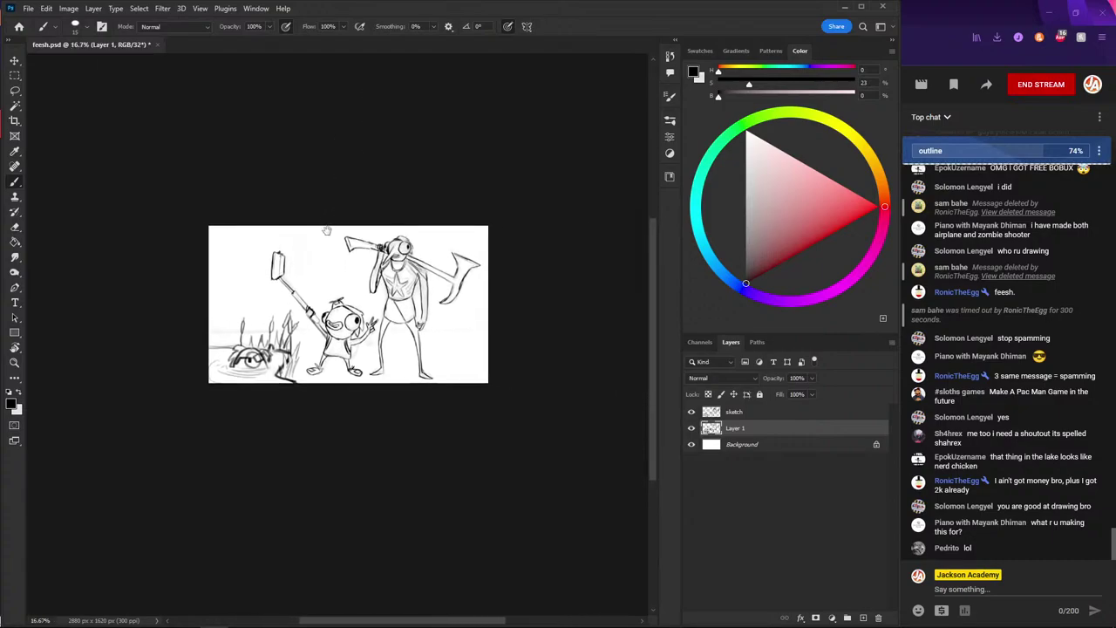
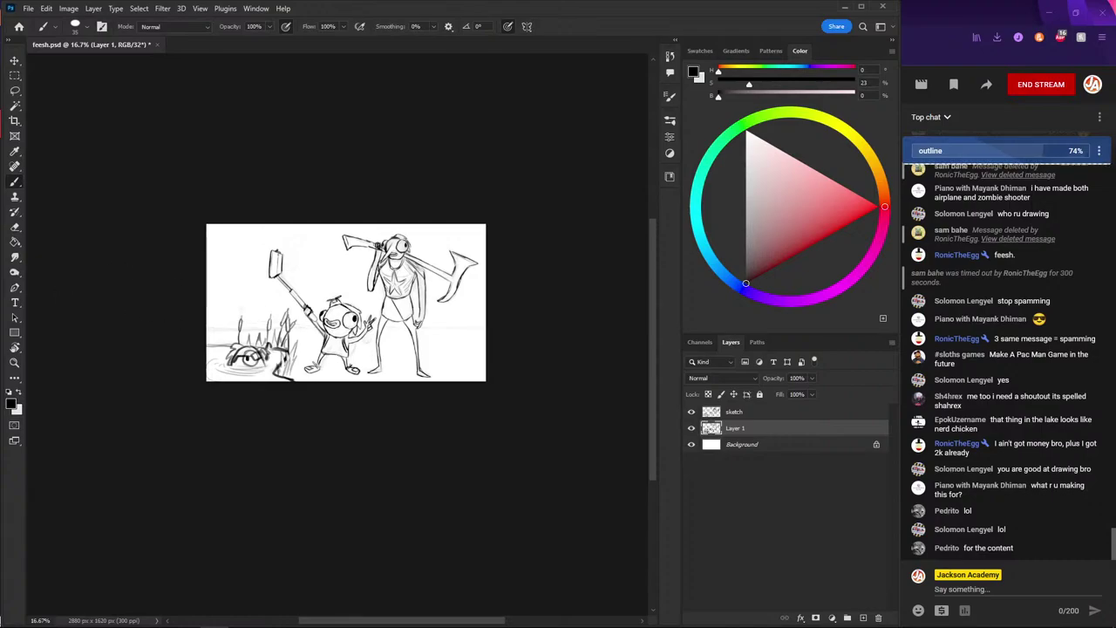
- Add a new layer above Background and draw a long horizon line across the scene
drag(206, 319, 316, 319)
key(ctrl+z)
click(741, 444)
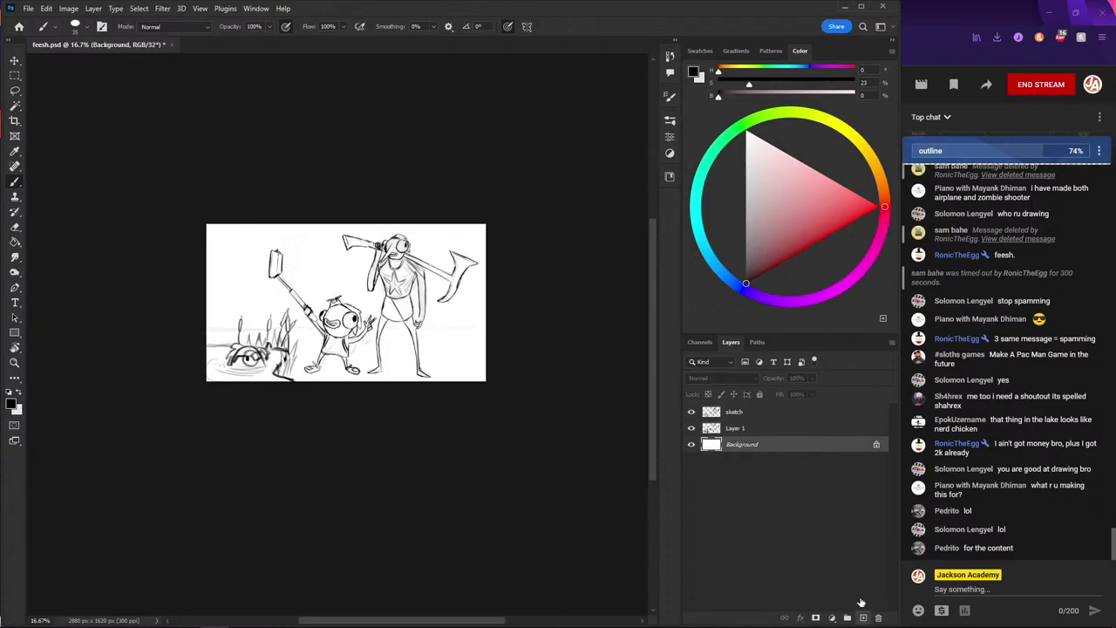
click(863, 618)
drag(514, 334, 107, 336)
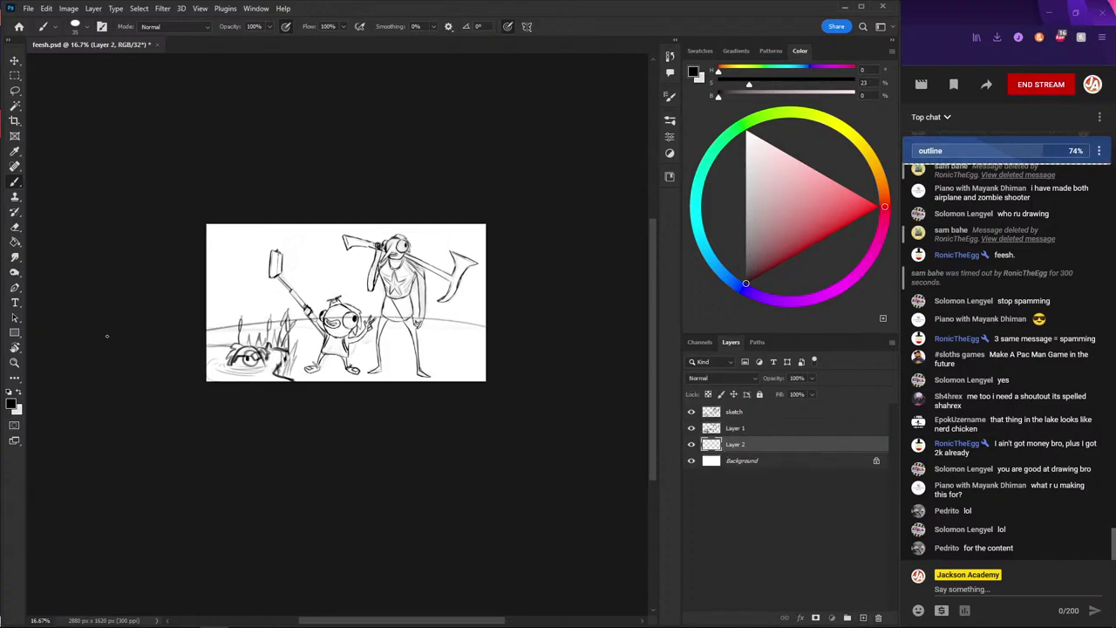
key(ctrl+z)
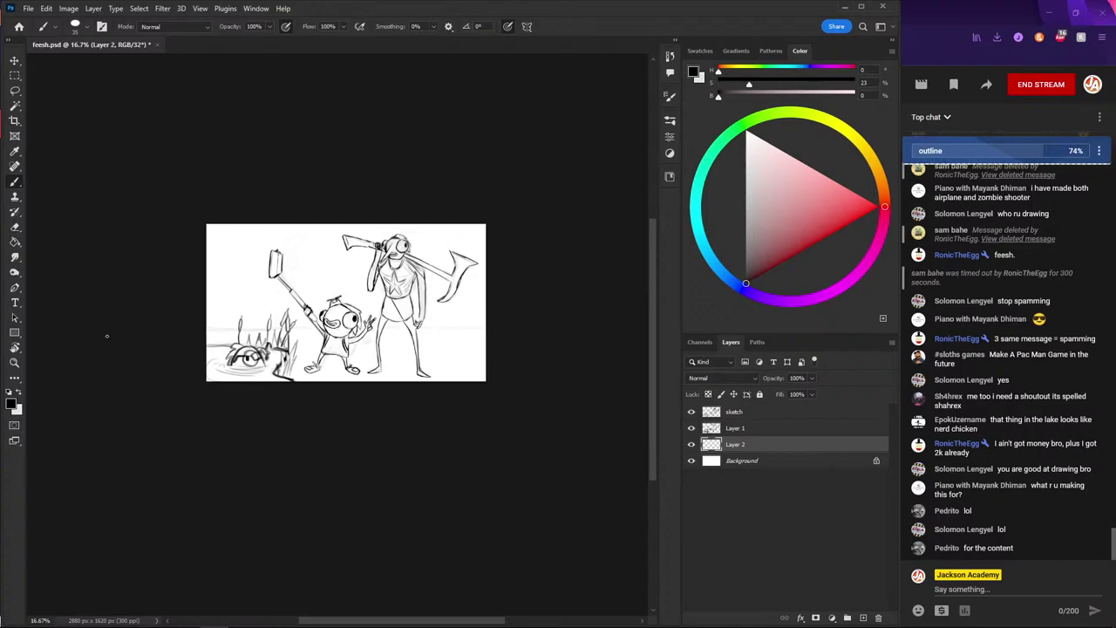
drag(106, 335, 484, 333)
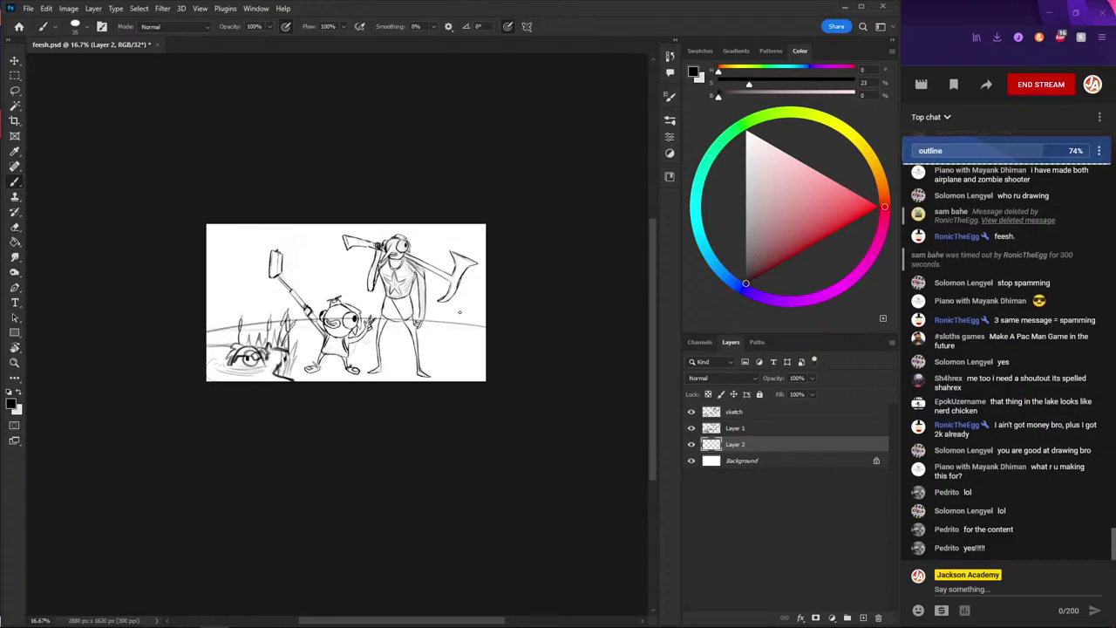
key(super+x)
key(Escape)
key(ctrl+z)
key(ctrl+shift+z)
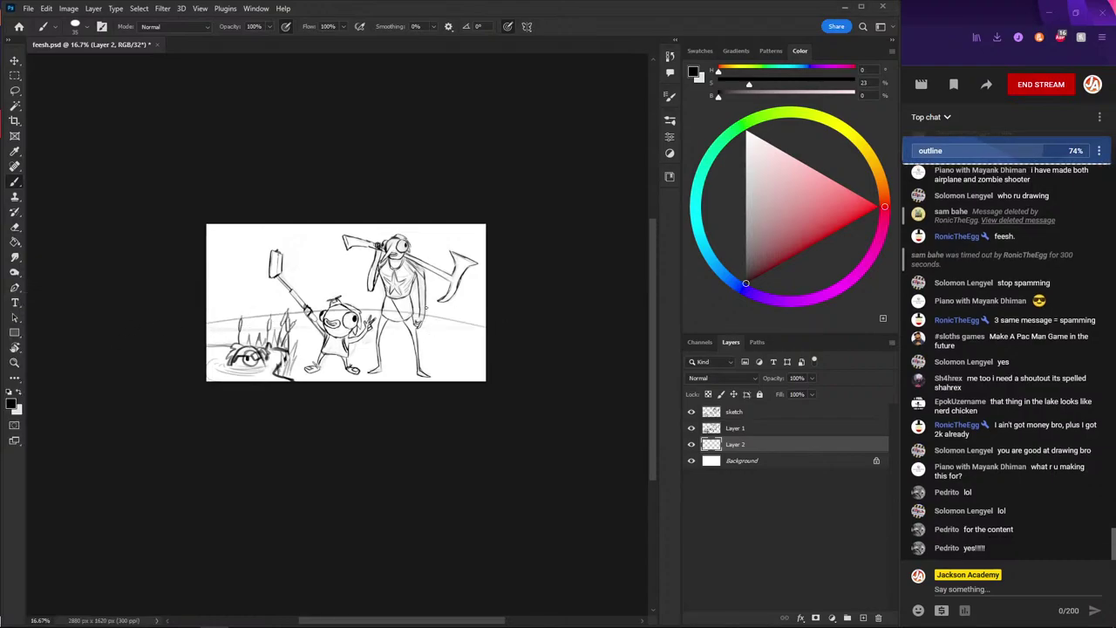
key(ctrl+z)
key(ctrl+shift+z)
- Erase the horizon where it crosses the kid's head and the tall character's torso
key(ctrl+plus)
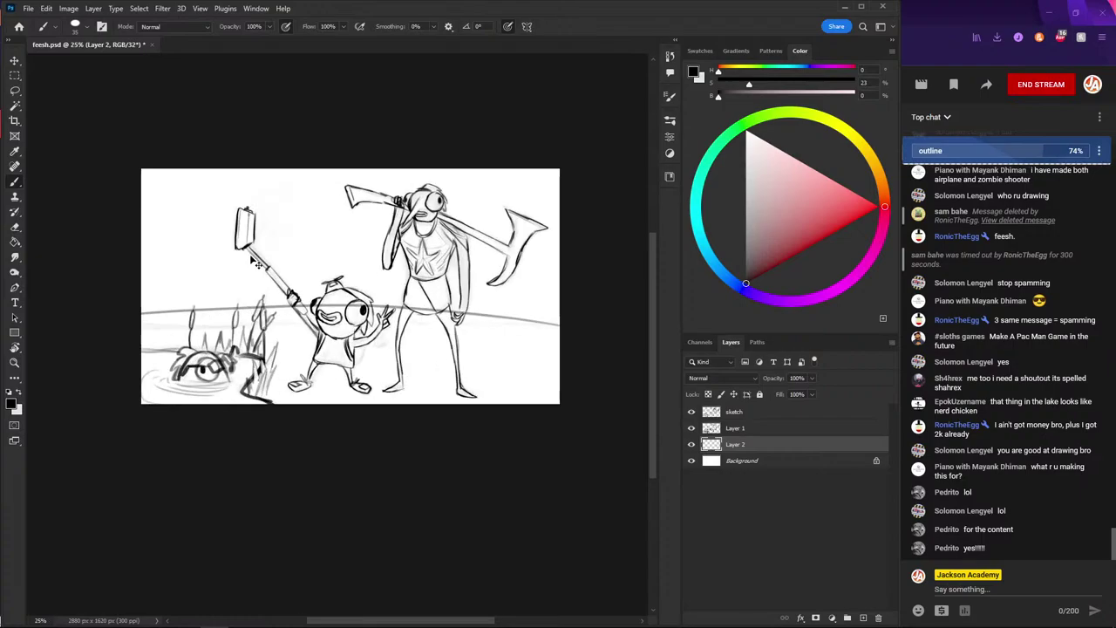
key(ctrl+plus)
key(e)
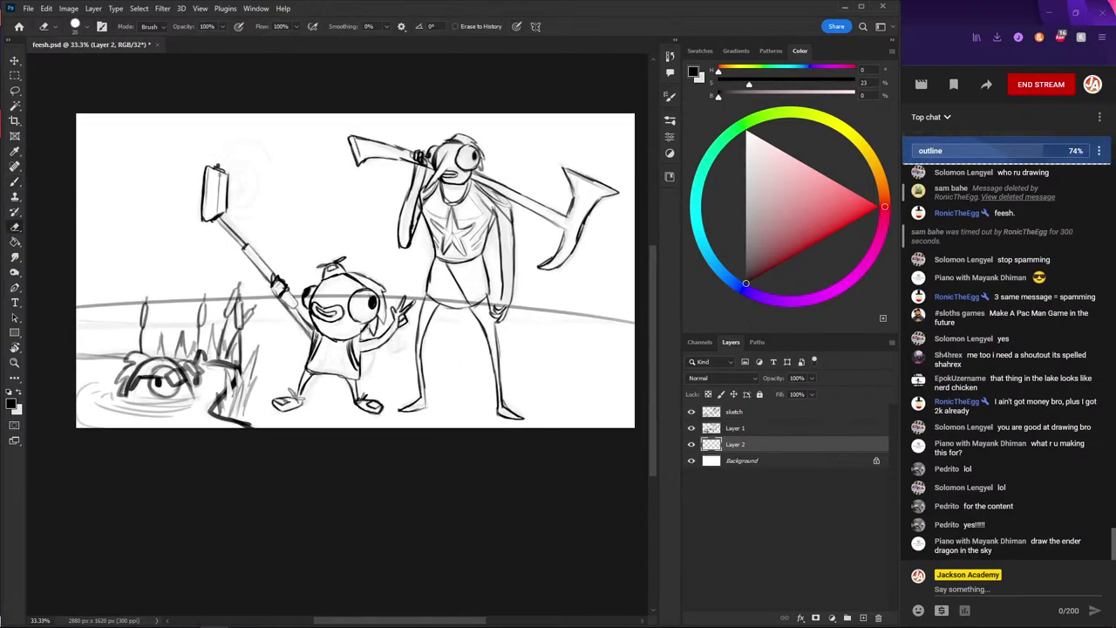
drag(324, 294, 384, 303)
drag(441, 293, 504, 306)
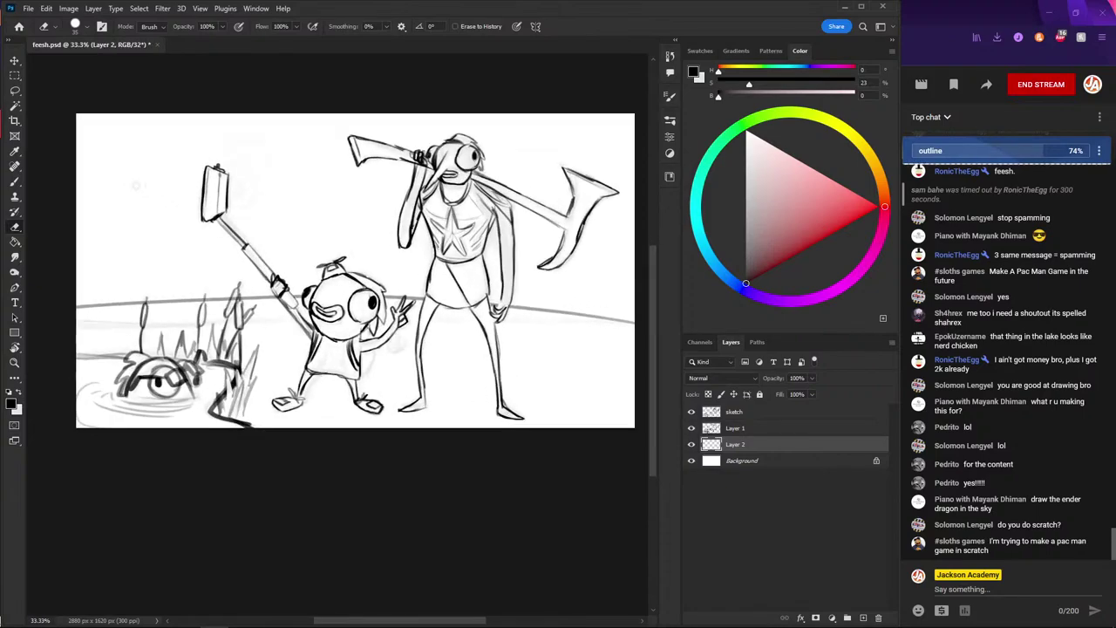
key(b)
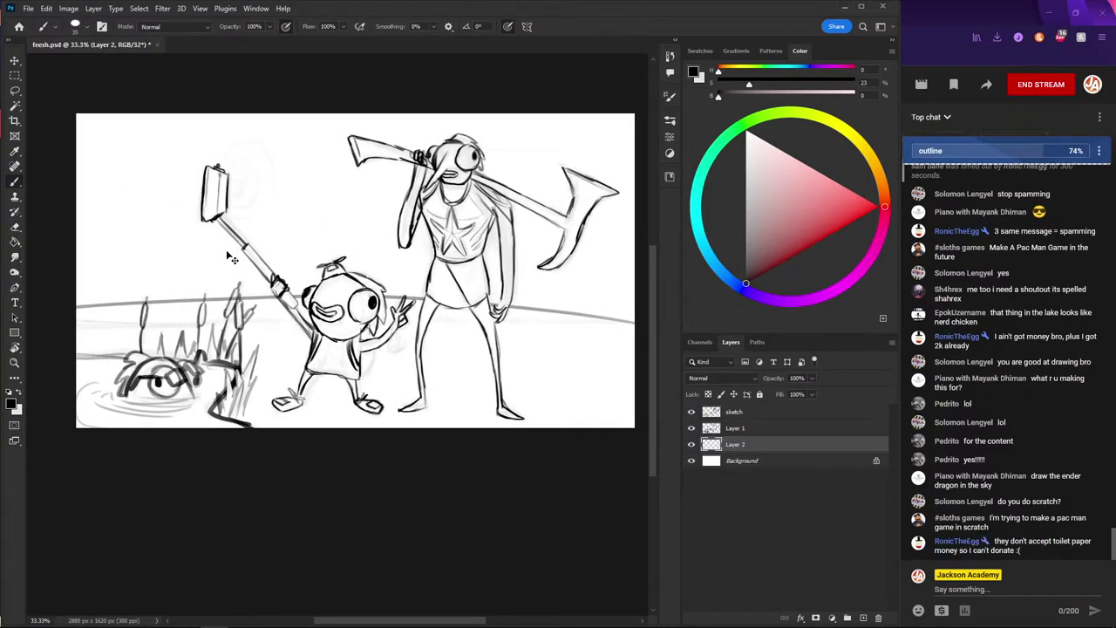
- Select Layer 1 and try erasing dark strokes on the pond fish, then undo it
key(ctrl+minus)
key(ctrl+plus)
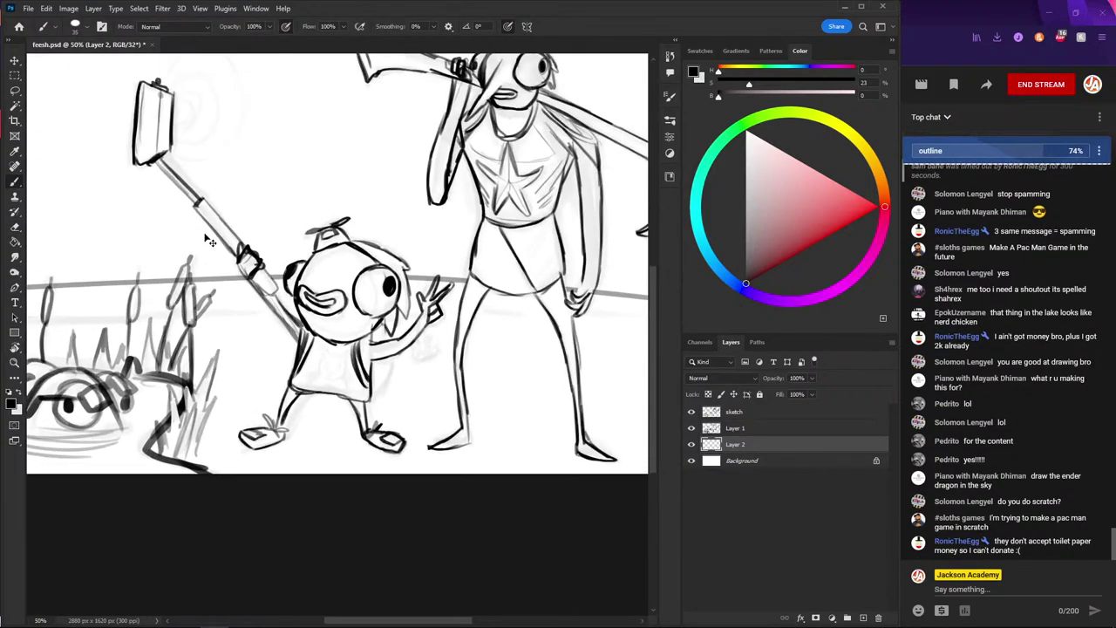
key(ctrl+plus)
key(ctrl+minus)
key(ctrl+minus)
key(ctrl+plus)
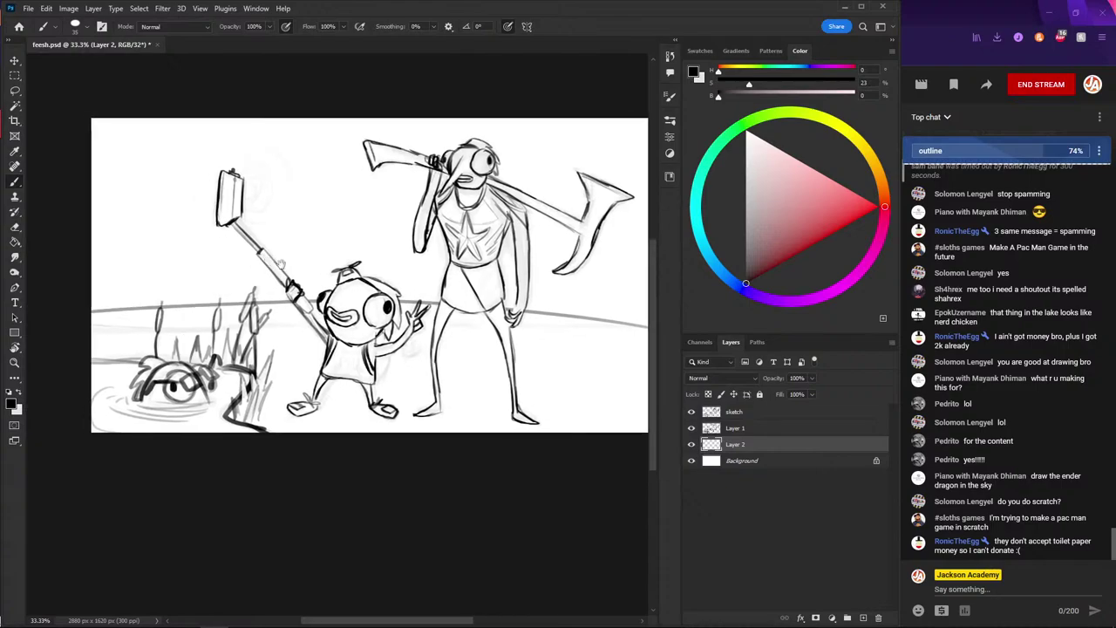
mouse_move(244, 259)
mouse_down()
mouse_move(124, 215)
mouse_move(150, 210)
mouse_up()
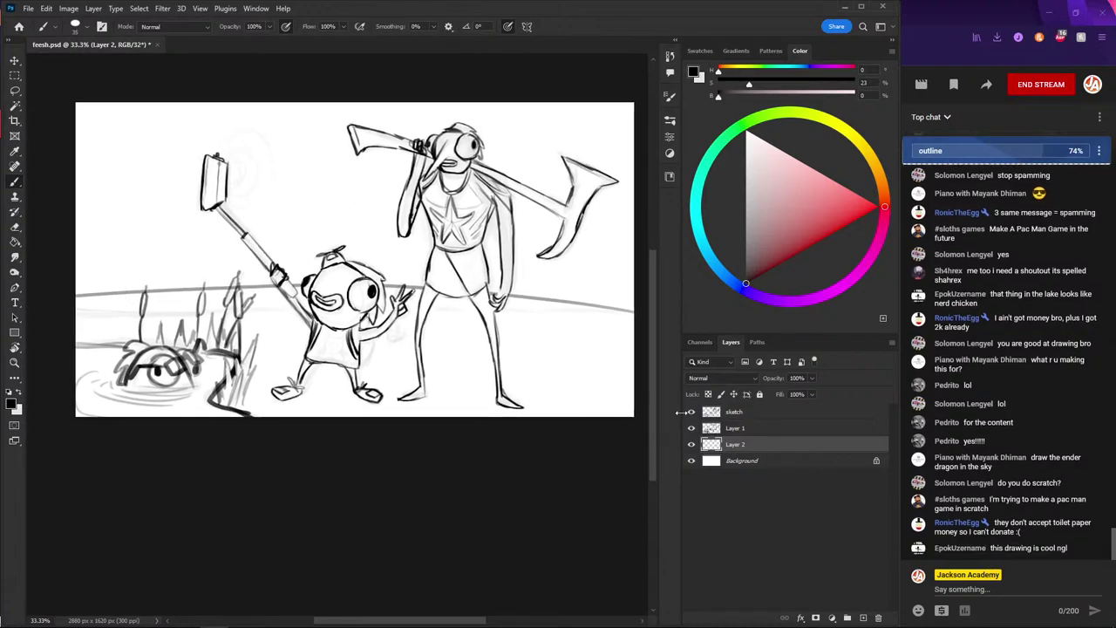
click(735, 428)
key(e)
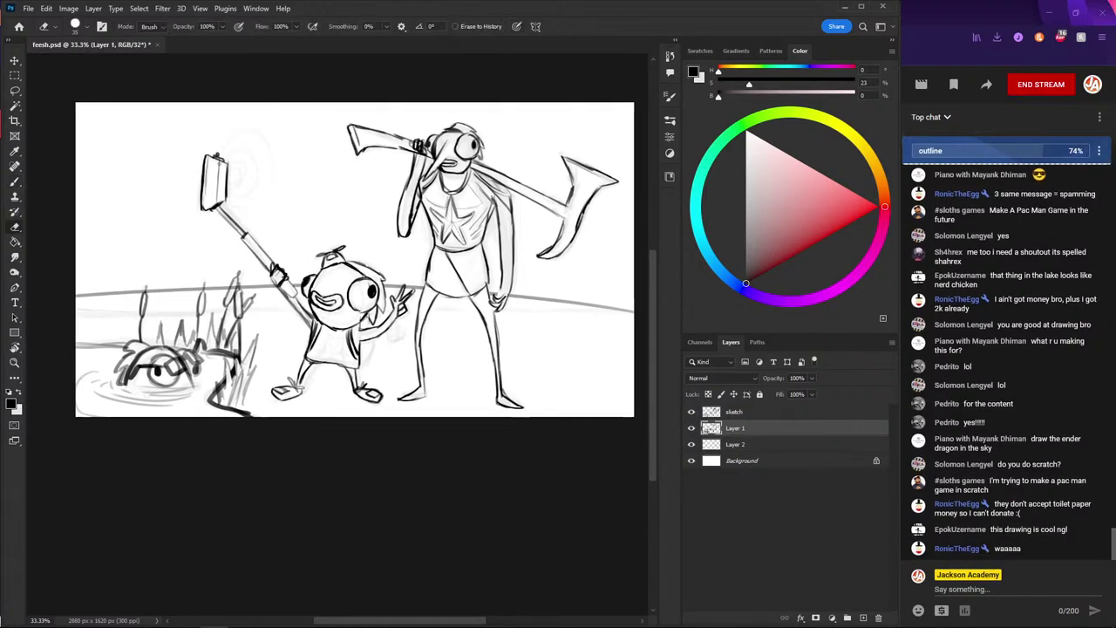
drag(153, 394, 127, 373)
key(ctrl+z)
key(b)
drag(103, 323, 553, 337)
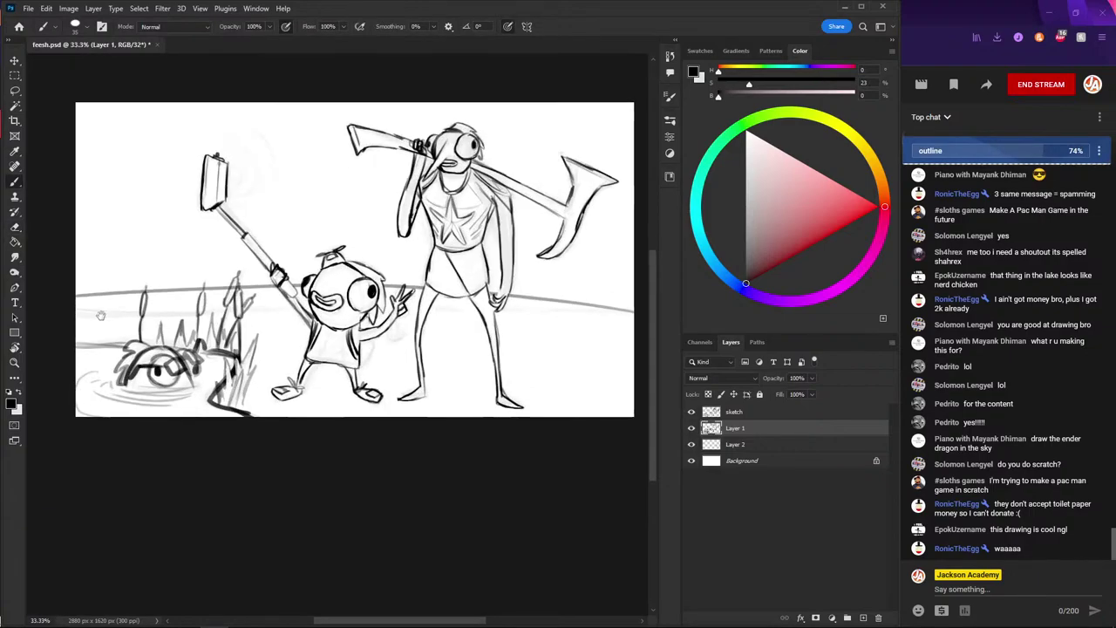
- Merge Layer 1 down into Layer 2 and sketch mountain peaks right of the axe
right_click(729, 427)
click(746, 480)
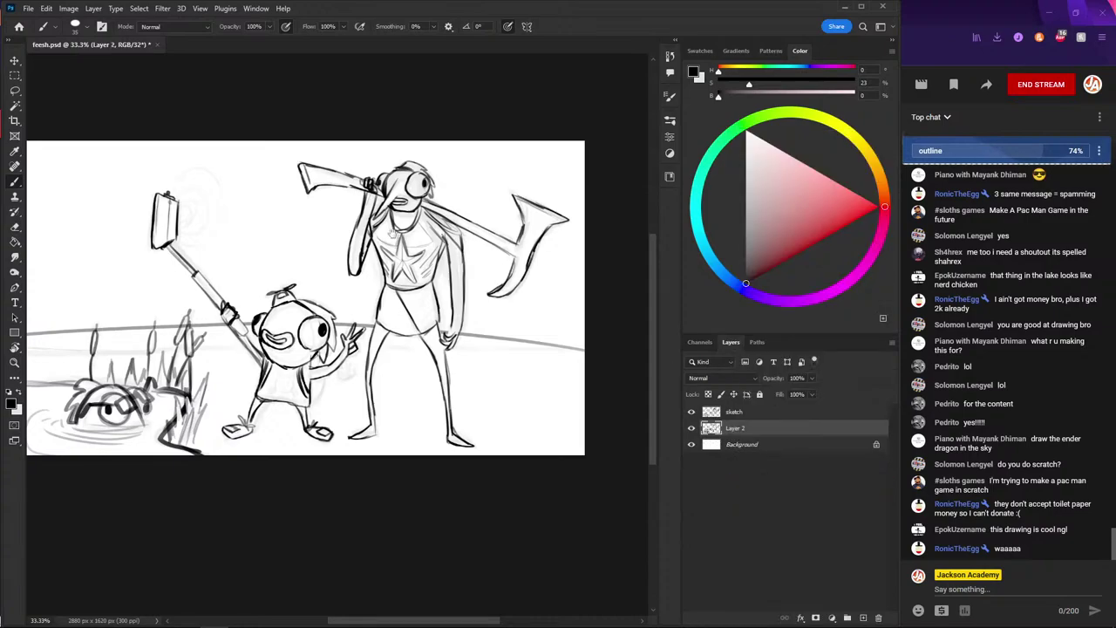
drag(392, 234, 302, 226)
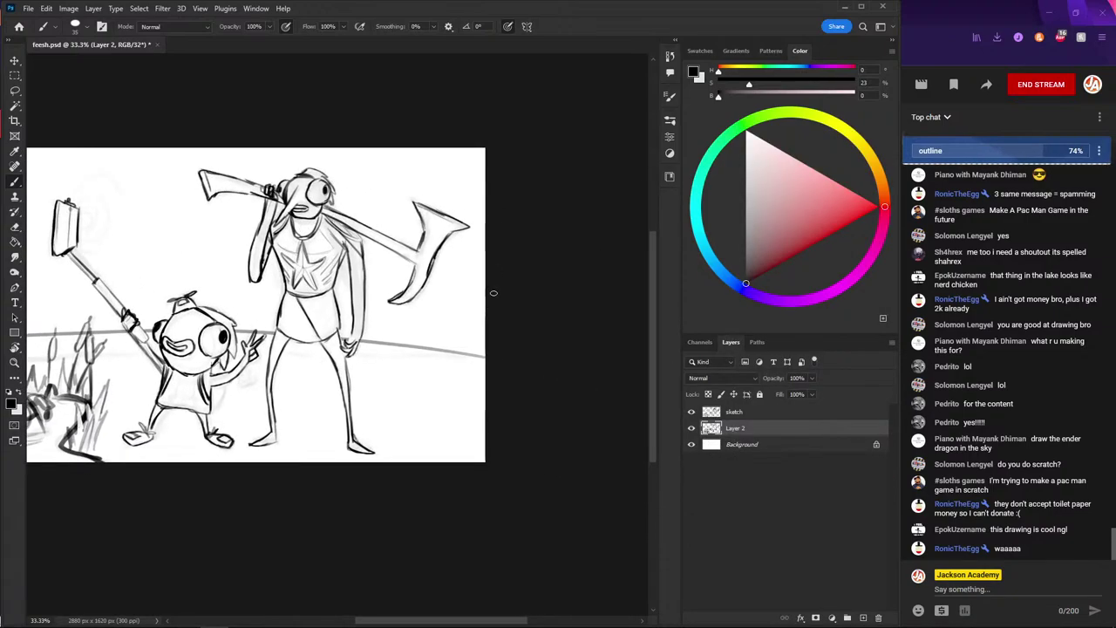
mouse_move(460, 303)
mouse_down()
mouse_move(433, 341)
mouse_move(418, 311)
mouse_move(408, 342)
mouse_move(441, 284)
mouse_move(429, 321)
mouse_move(383, 296)
mouse_move(369, 319)
mouse_up()
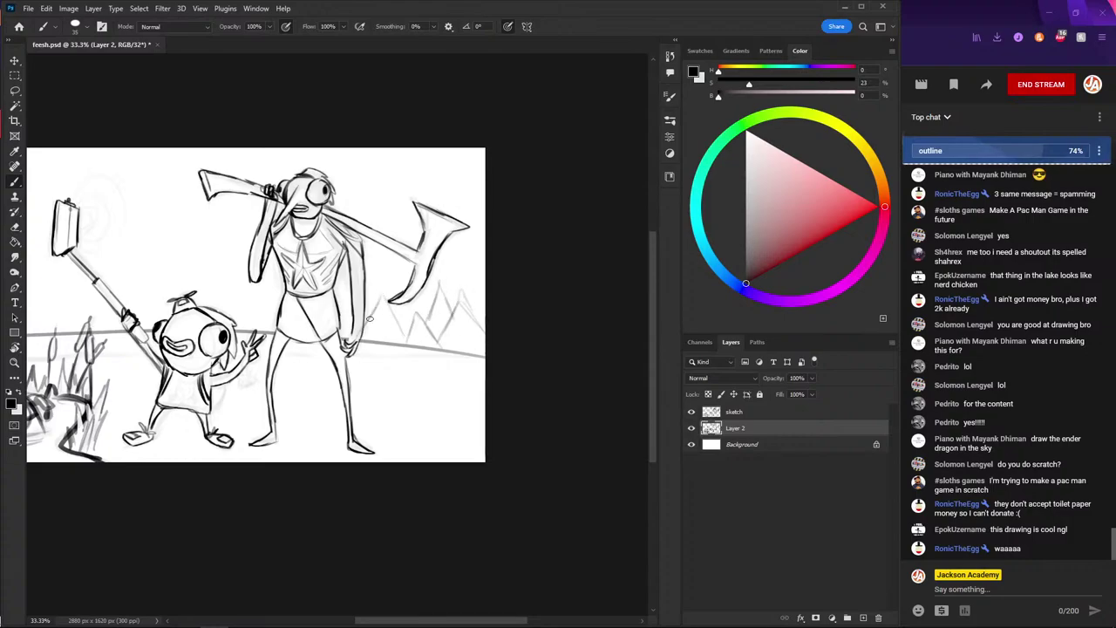
- Sketch more faint mountain peaks behind the kid and along the left horizon
mouse_move(248, 295)
mouse_down()
mouse_move(340, 314)
mouse_move(346, 333)
mouse_move(322, 427)
mouse_move(323, 409)
mouse_up()
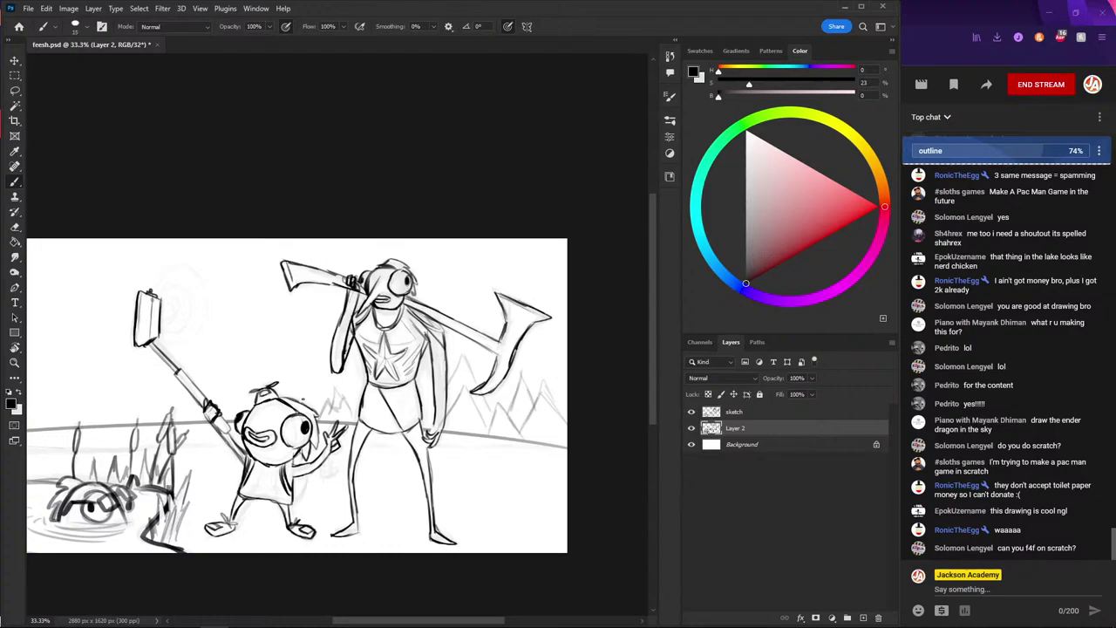
drag(302, 373, 279, 391)
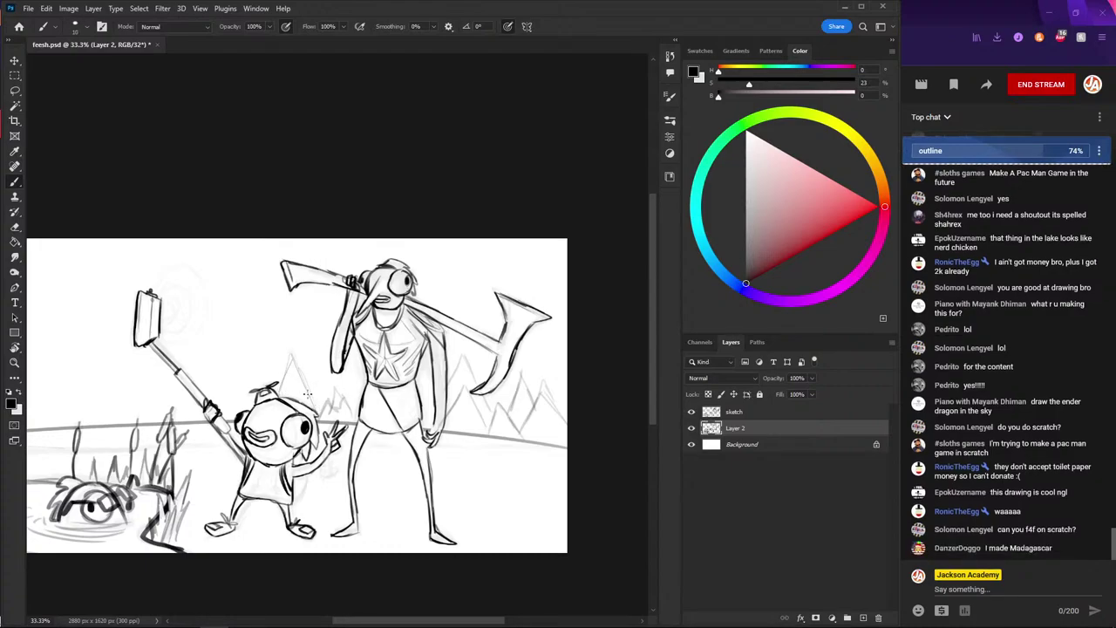
drag(244, 323, 325, 328)
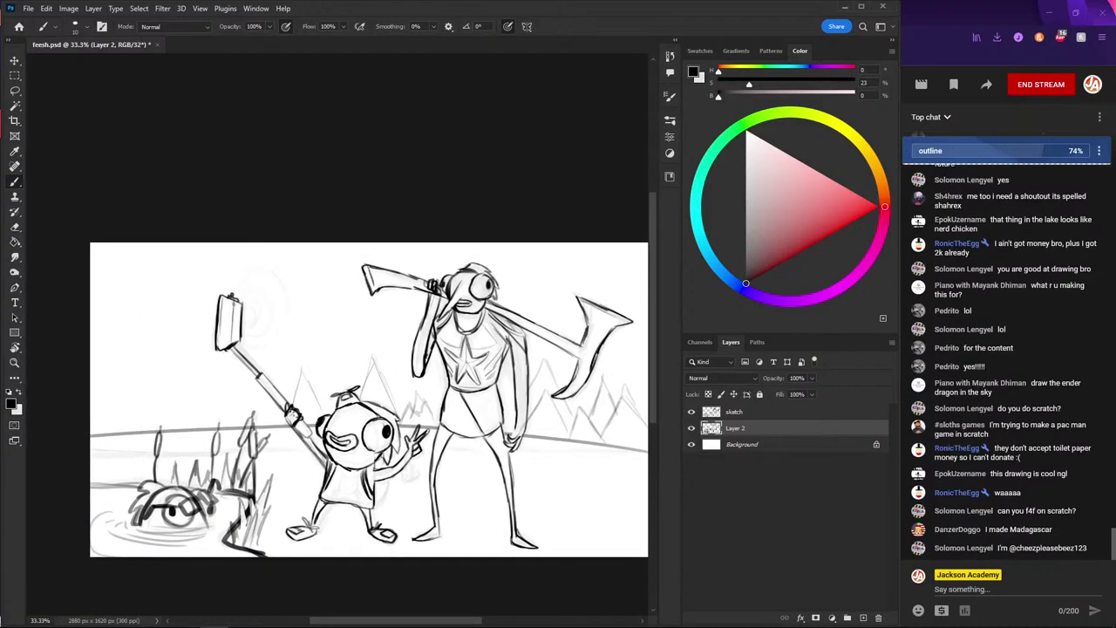
drag(302, 377, 290, 417)
drag(176, 271, 263, 340)
mouse_move(262, 380)
mouse_down()
mouse_move(252, 366)
mouse_move(244, 400)
mouse_move(229, 351)
mouse_move(185, 319)
mouse_move(204, 334)
mouse_up()
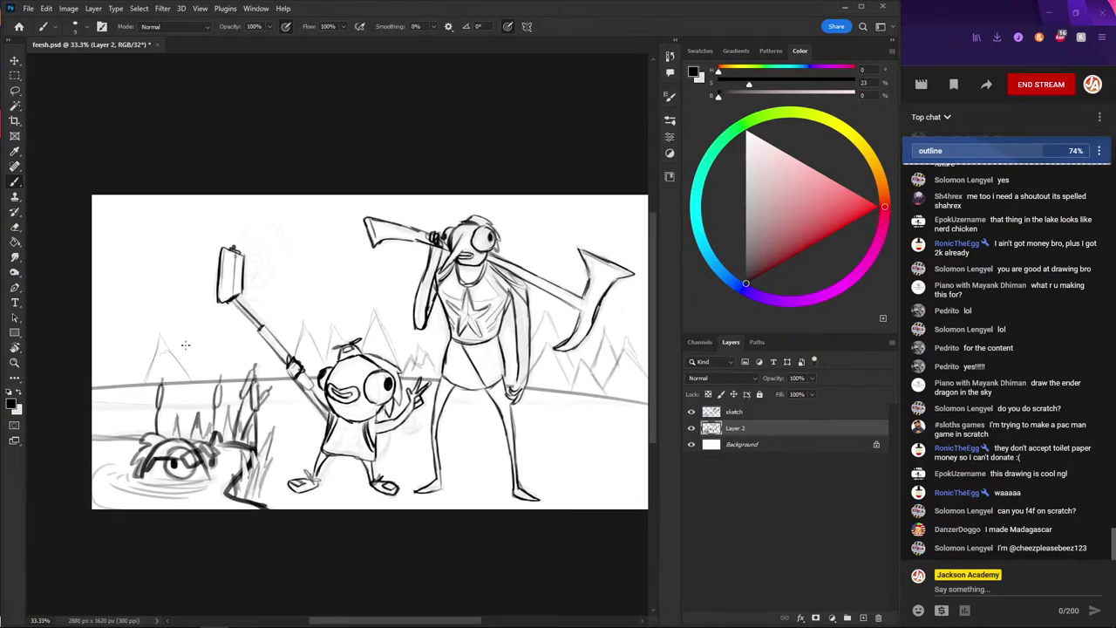
key(ctrl+minus)
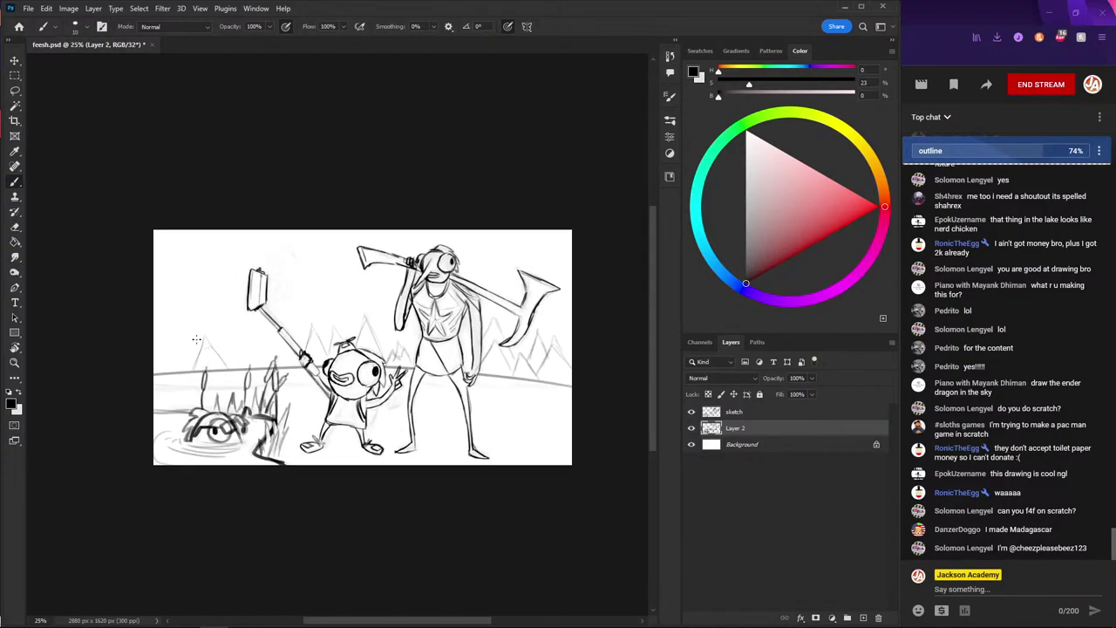
key(ctrl+minus)
key(ctrl+plus)
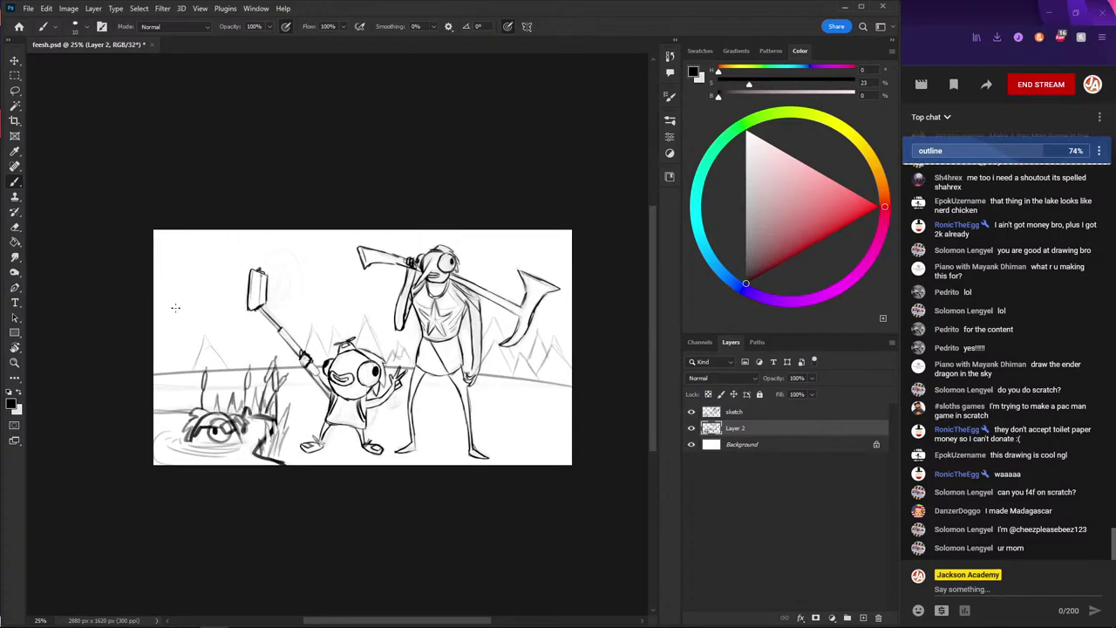
click(1110, 156)
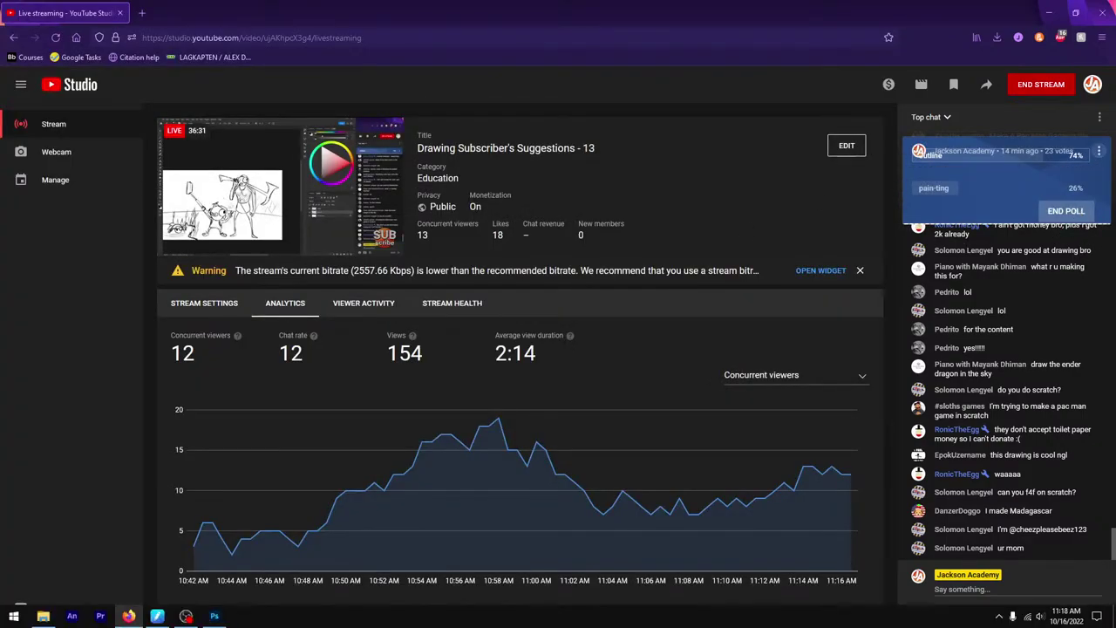
click(210, 617)
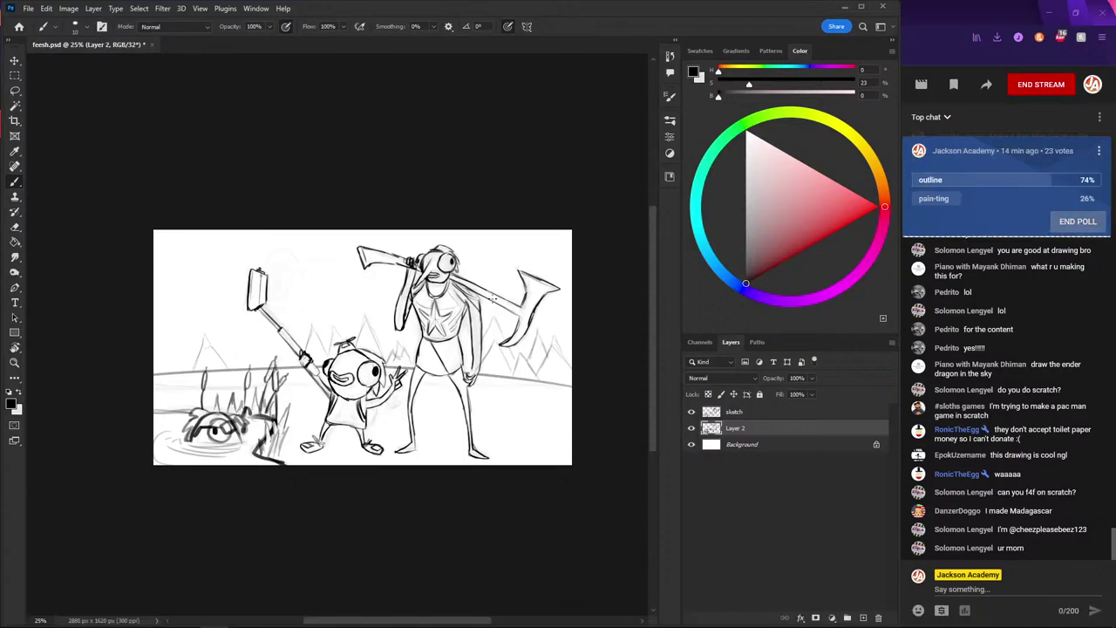
scroll(308, 258, down, 3)
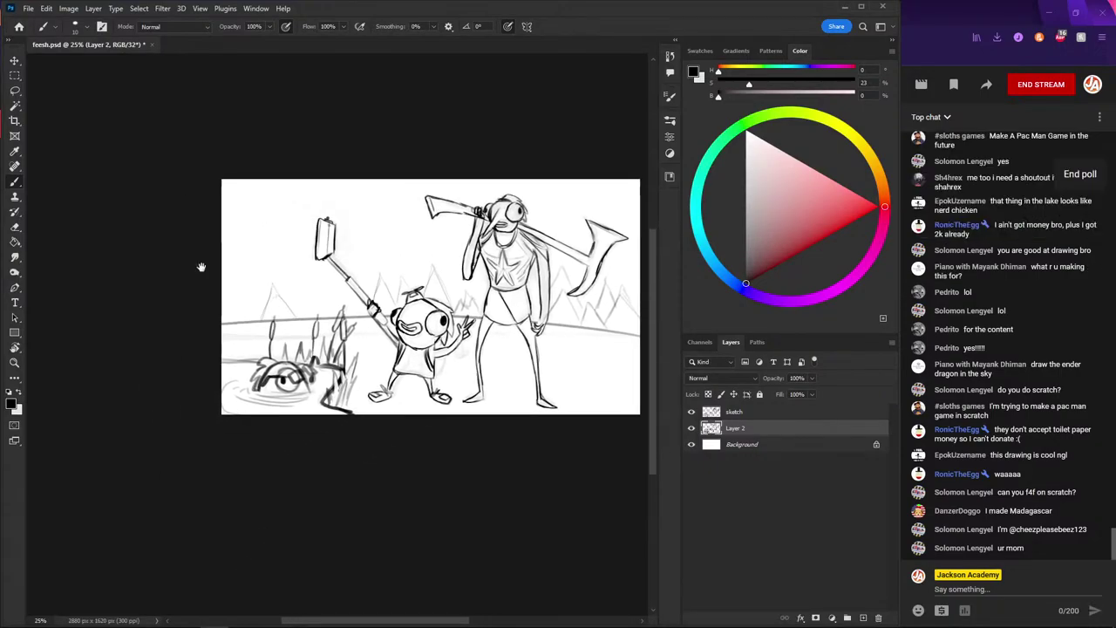
- Undo the stray dark blob at the left horizon and zoom out to the whole canvas
scroll(199, 265, down, 1)
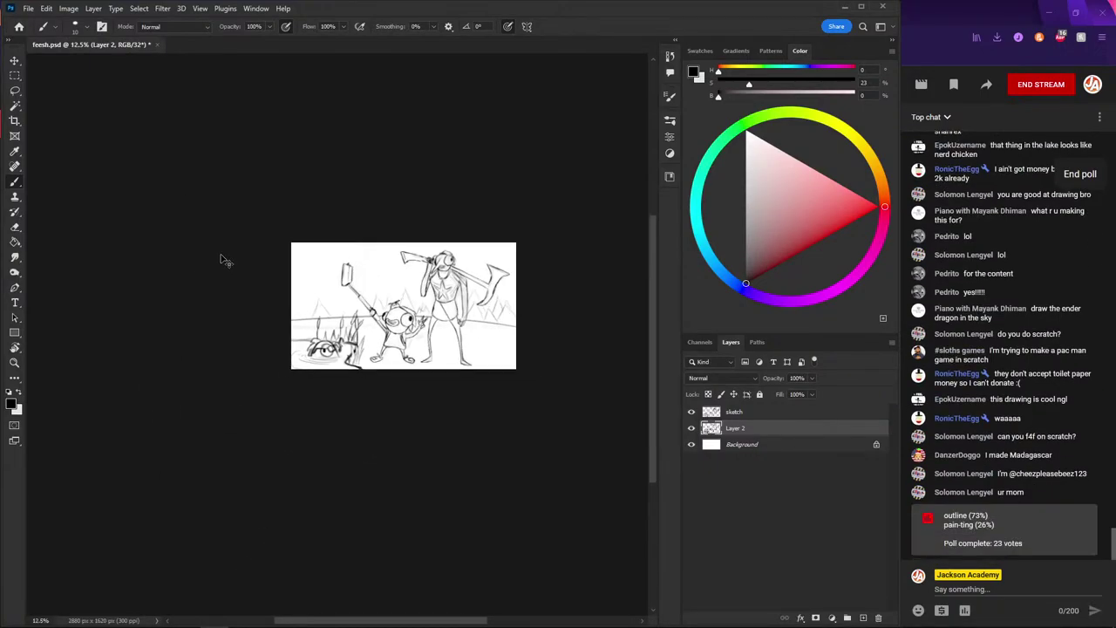
scroll(235, 305, up, 1)
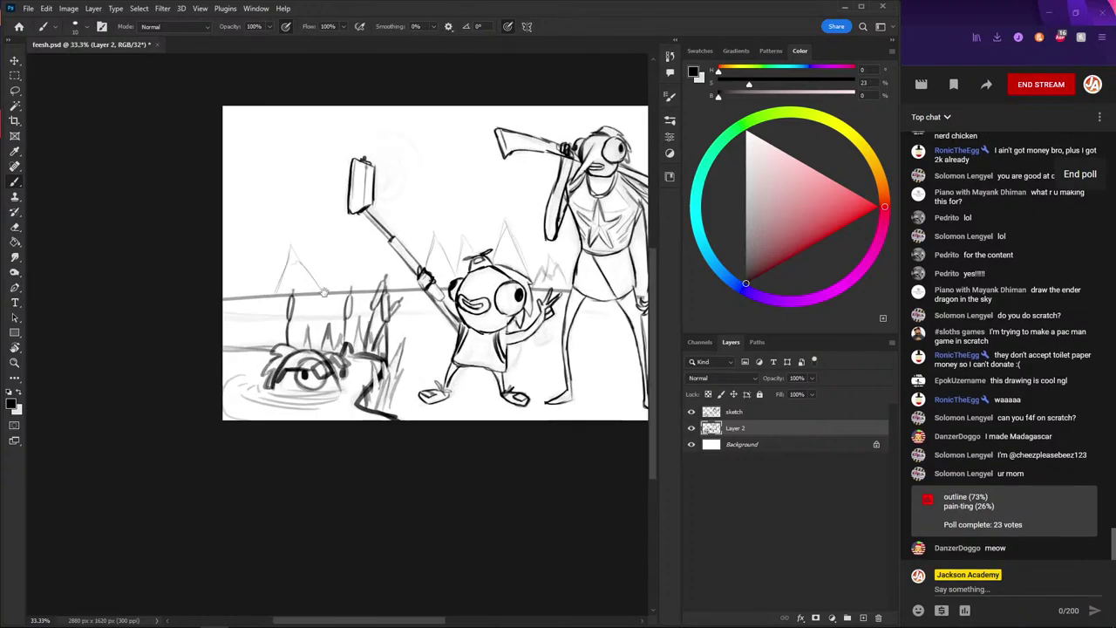
scroll(250, 351, up, 1)
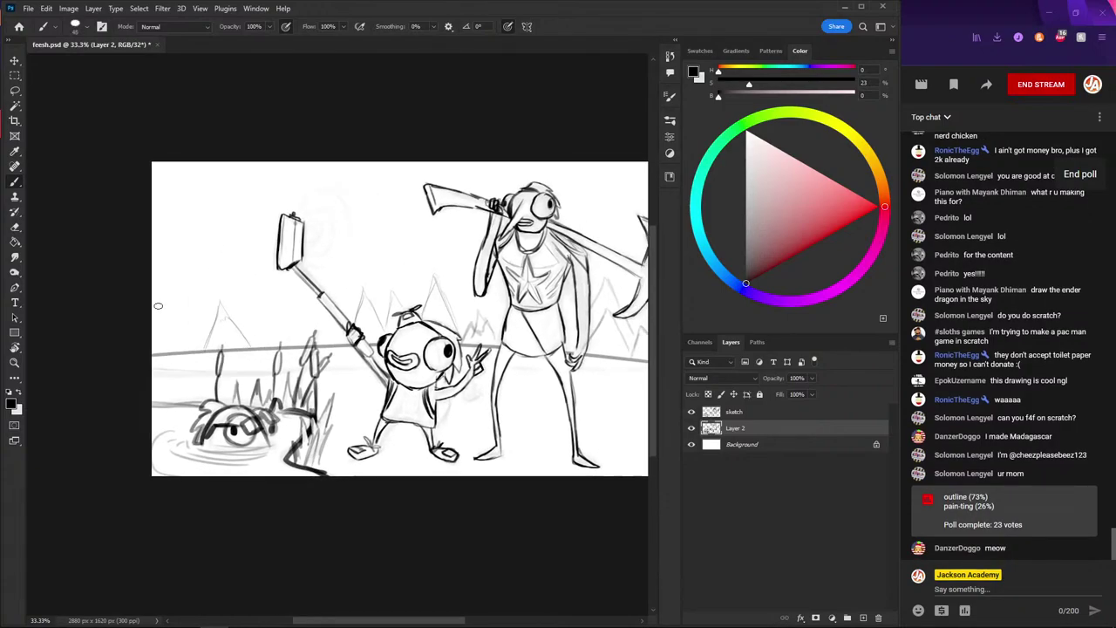
mouse_move(178, 342)
mouse_down()
mouse_move(166, 325)
mouse_move(191, 335)
mouse_up()
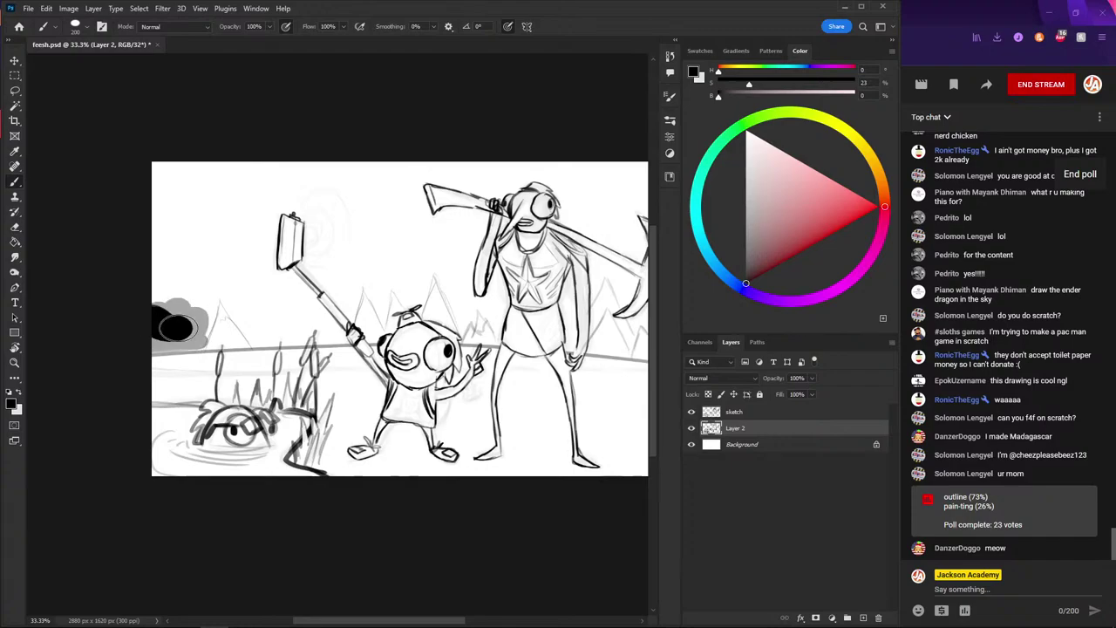
key(ctrl+z)
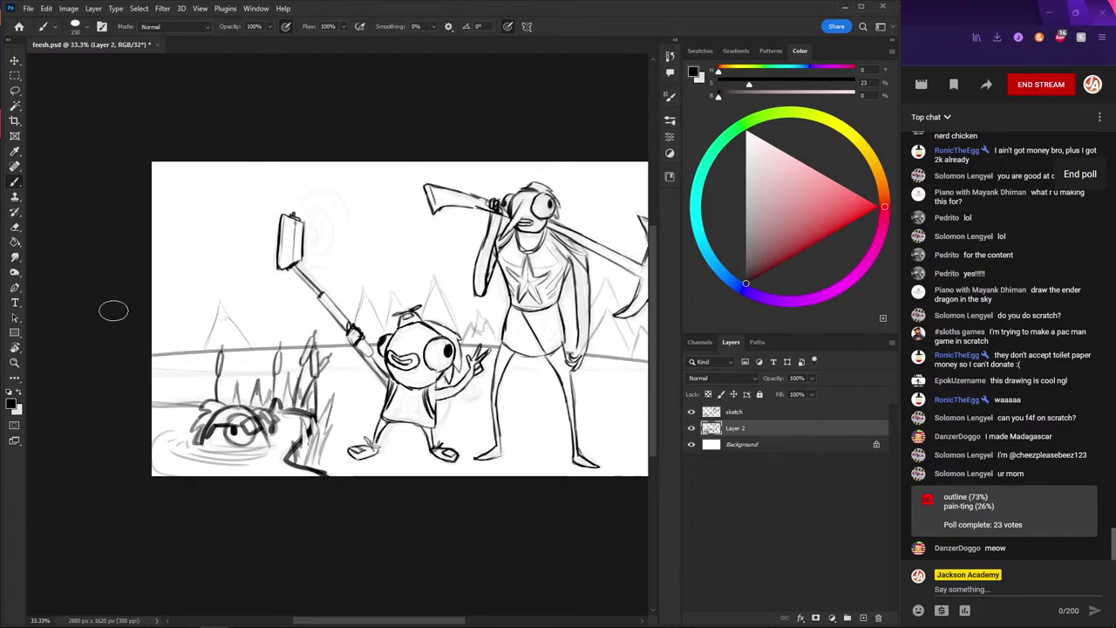
key(ctrl+0)
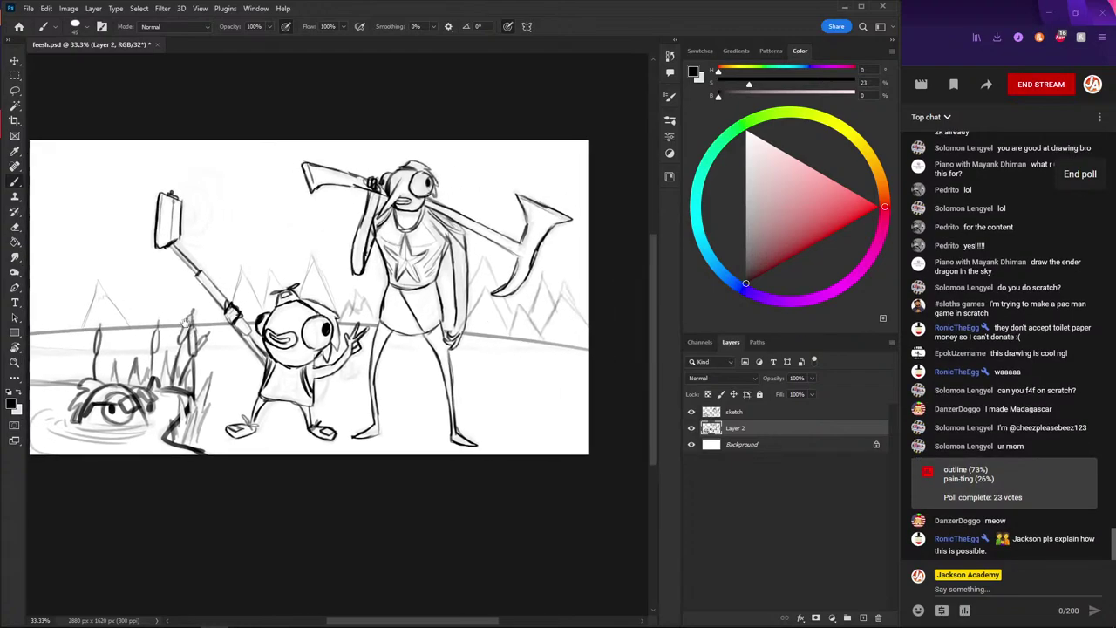
key(ctrl+minus)
key(ctrl+minus)
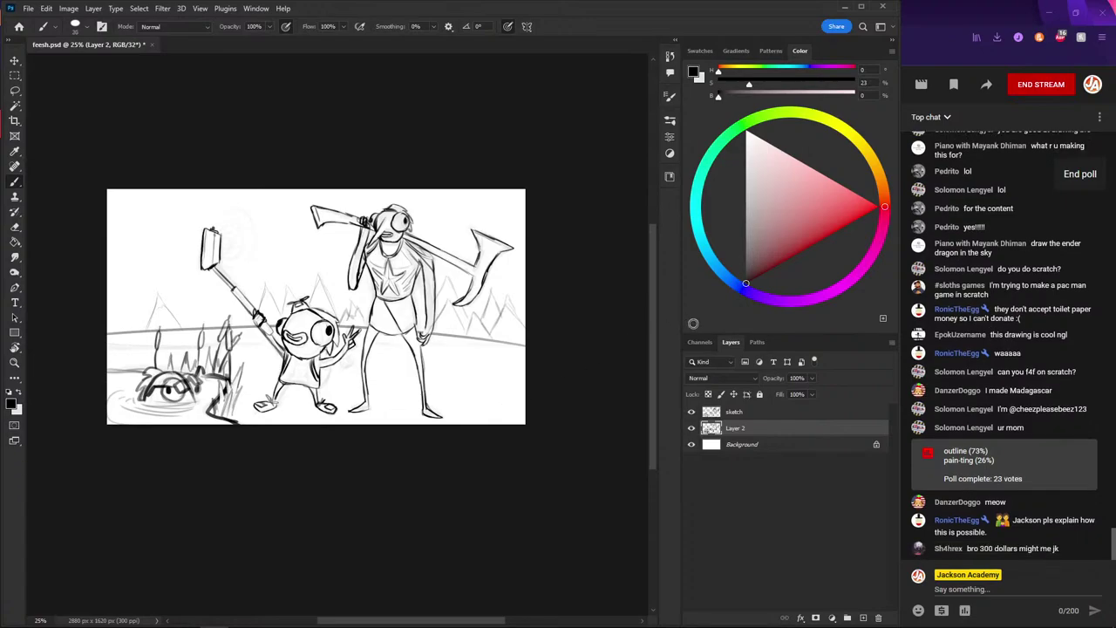
- Add Layer 3 and fade the Layer 2 sketch to 33% opacity
click(863, 616)
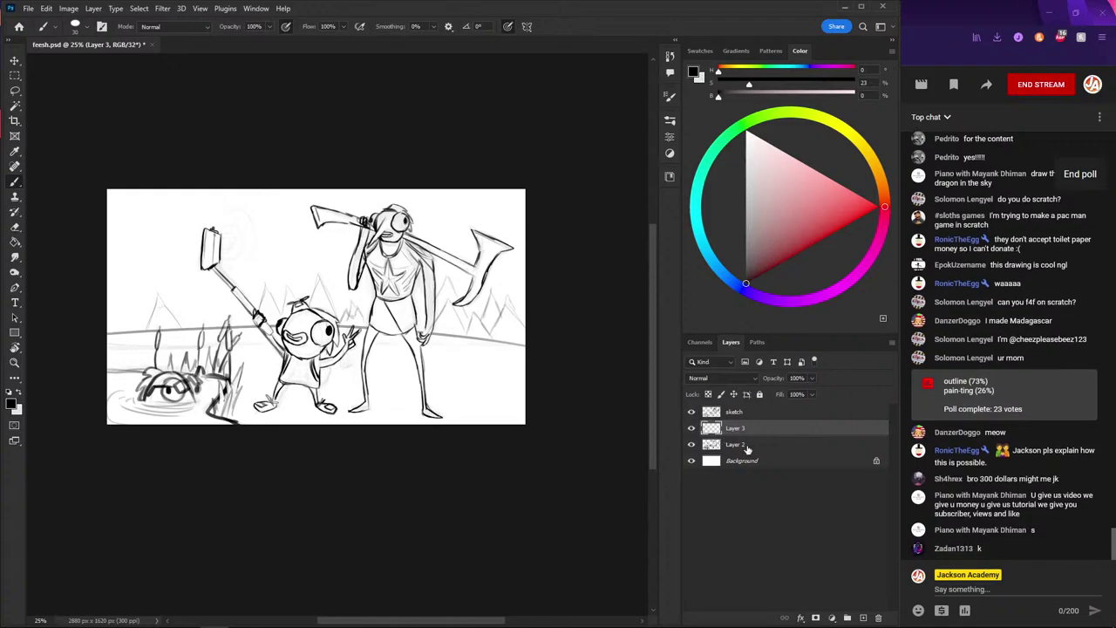
click(735, 443)
click(807, 378)
drag(785, 392, 771, 396)
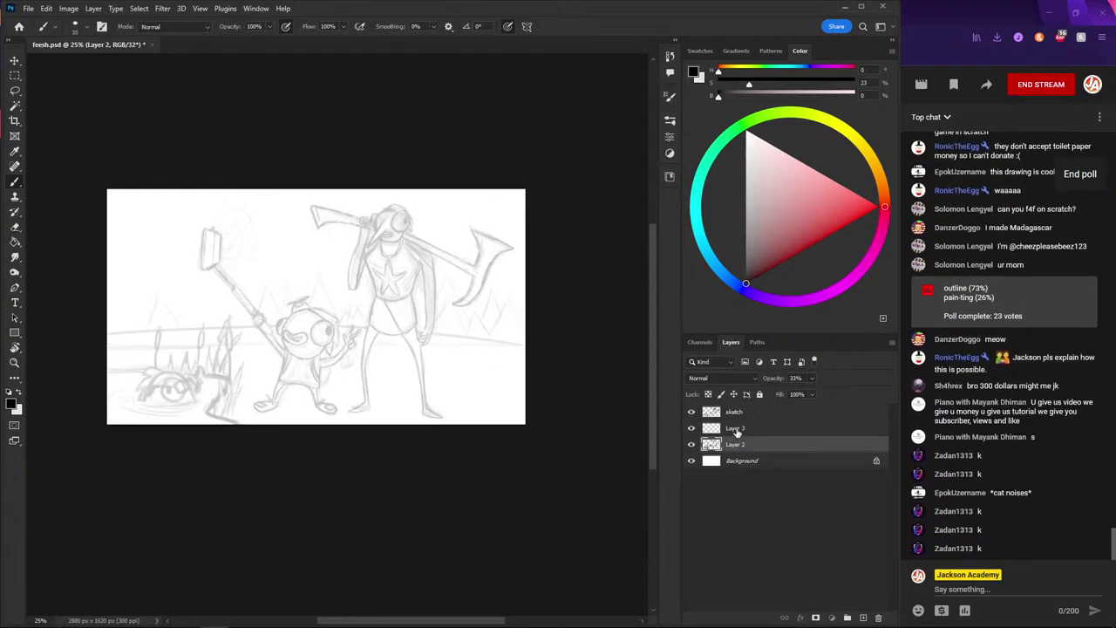
click(737, 428)
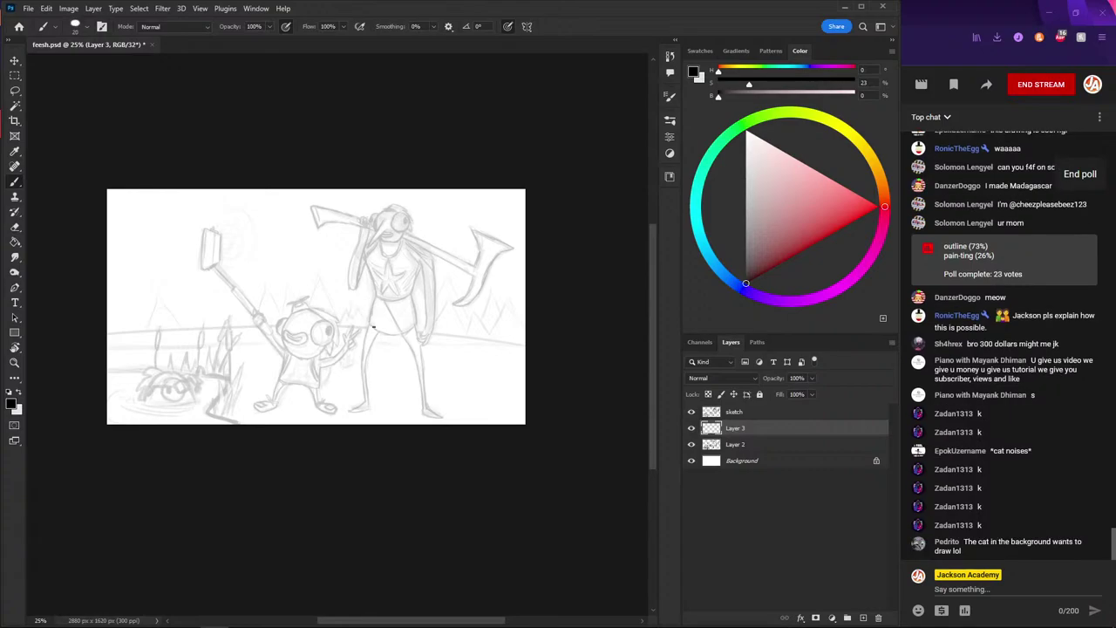
- At brush size 20, ink the tall character's left leg outlines on Layer 3
key(ctrl+plus)
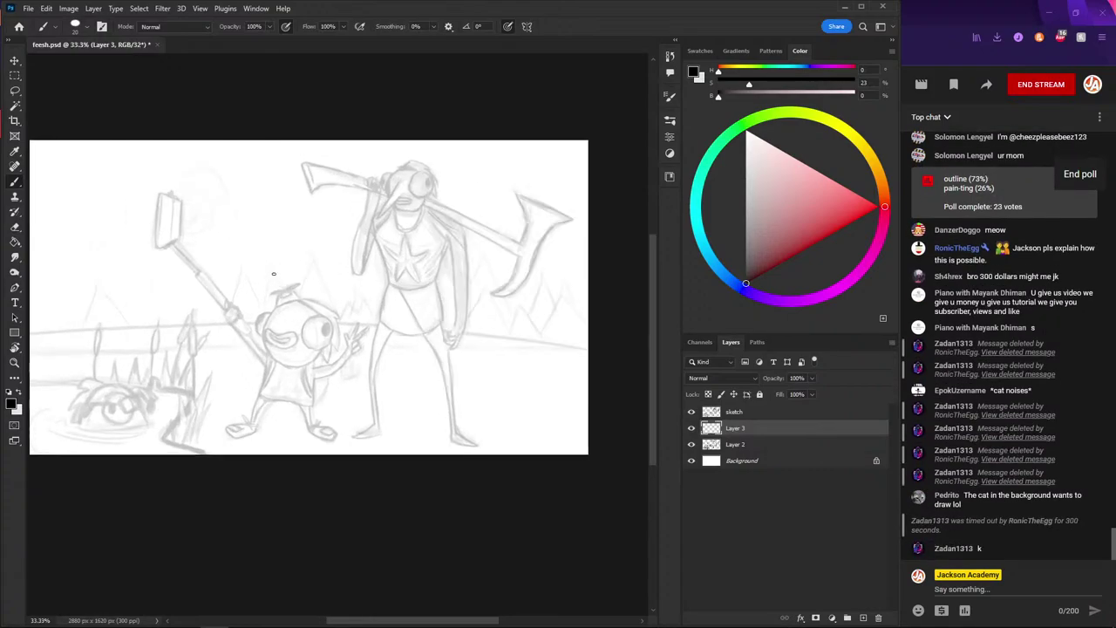
drag(403, 307, 267, 368)
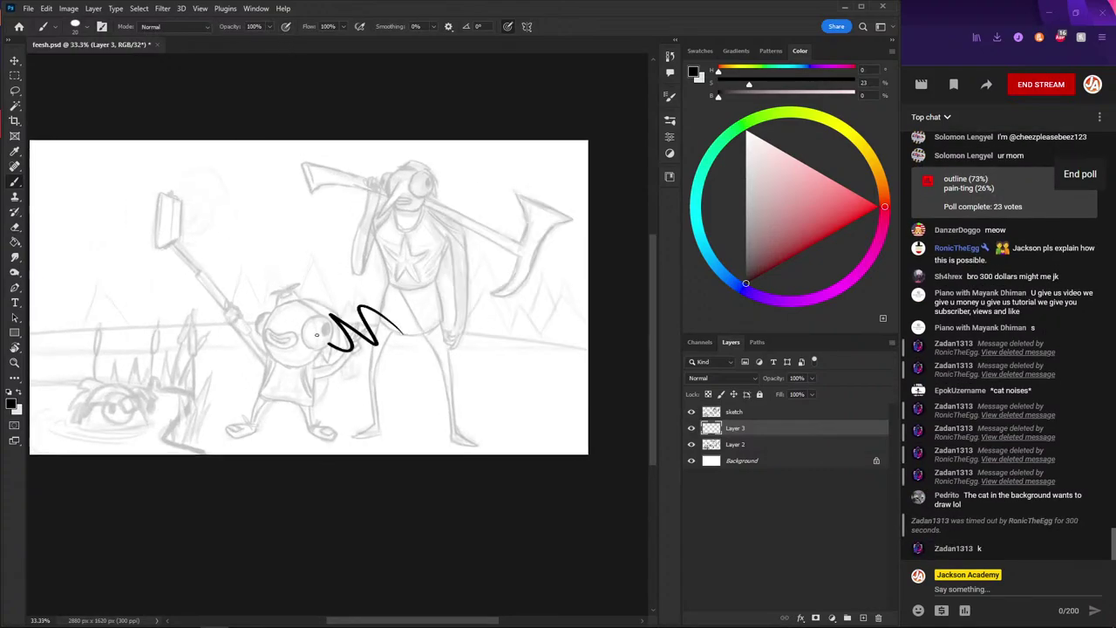
key(ctrl+z)
key(bracketright)
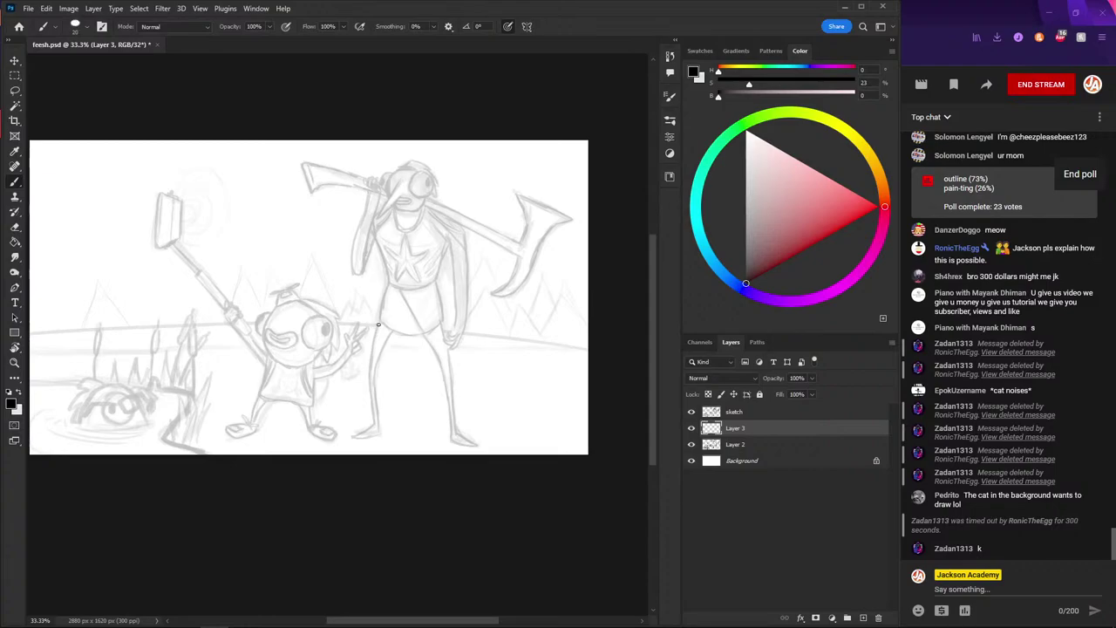
key(ctrl+z)
drag(378, 319, 374, 393)
key(ctrl+plus)
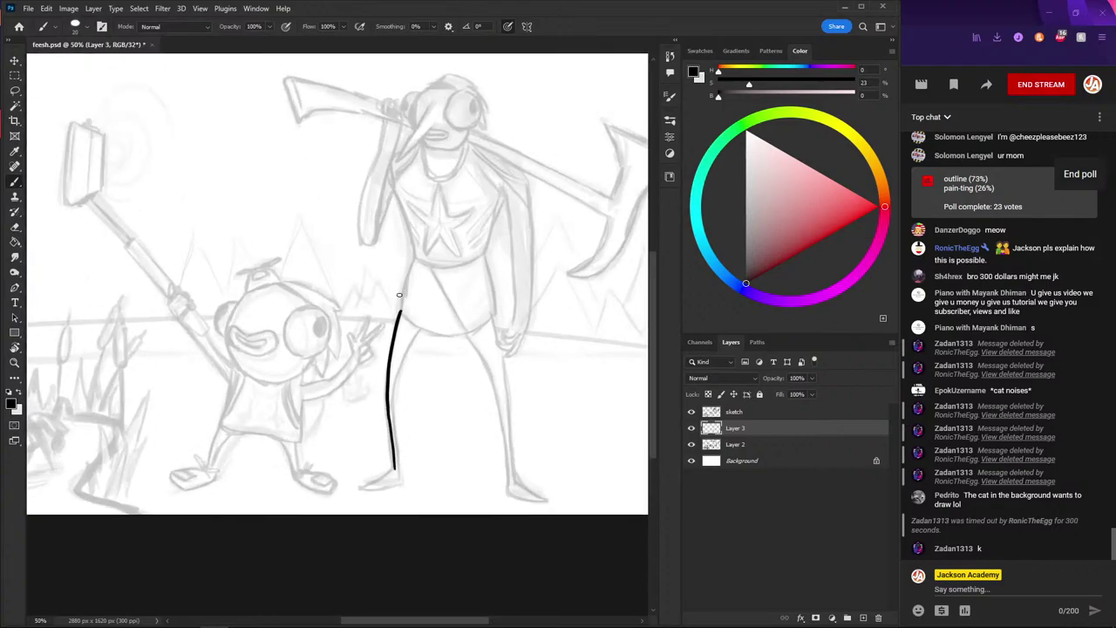
drag(420, 329, 393, 378)
key(ctrl+z)
mouse_move(420, 328)
mouse_down()
mouse_move(396, 463)
mouse_move(395, 378)
mouse_move(402, 475)
mouse_move(406, 412)
mouse_move(375, 432)
mouse_up()
key(ctrl+z)
key(ctrl+z)
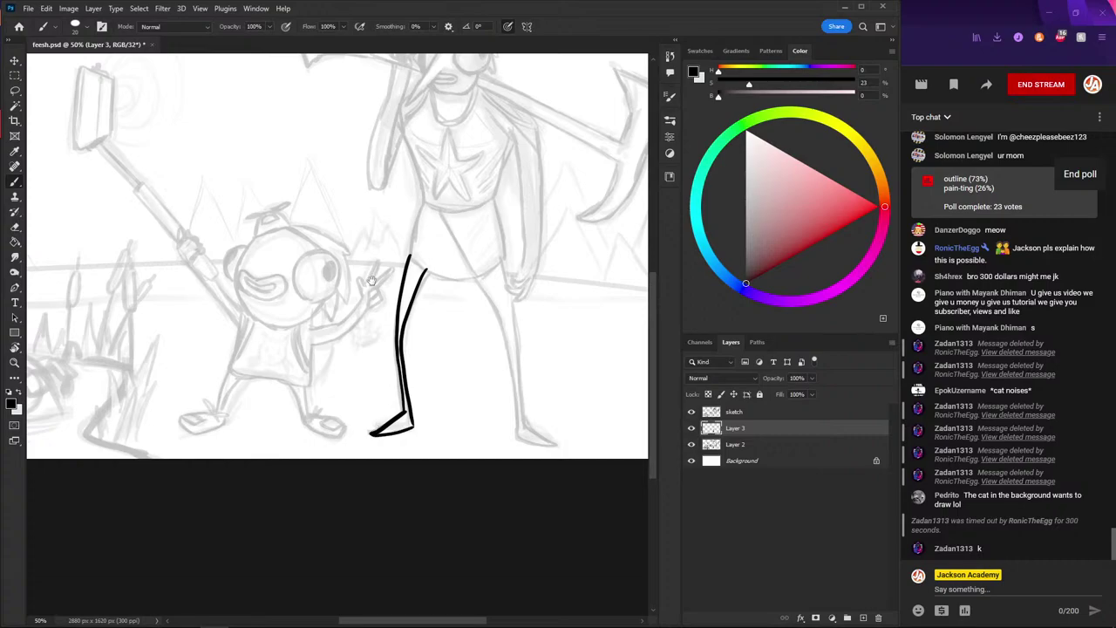
- Ink the outer and inner lines of the tall character's right leg from the hip down
drag(371, 281, 276, 251)
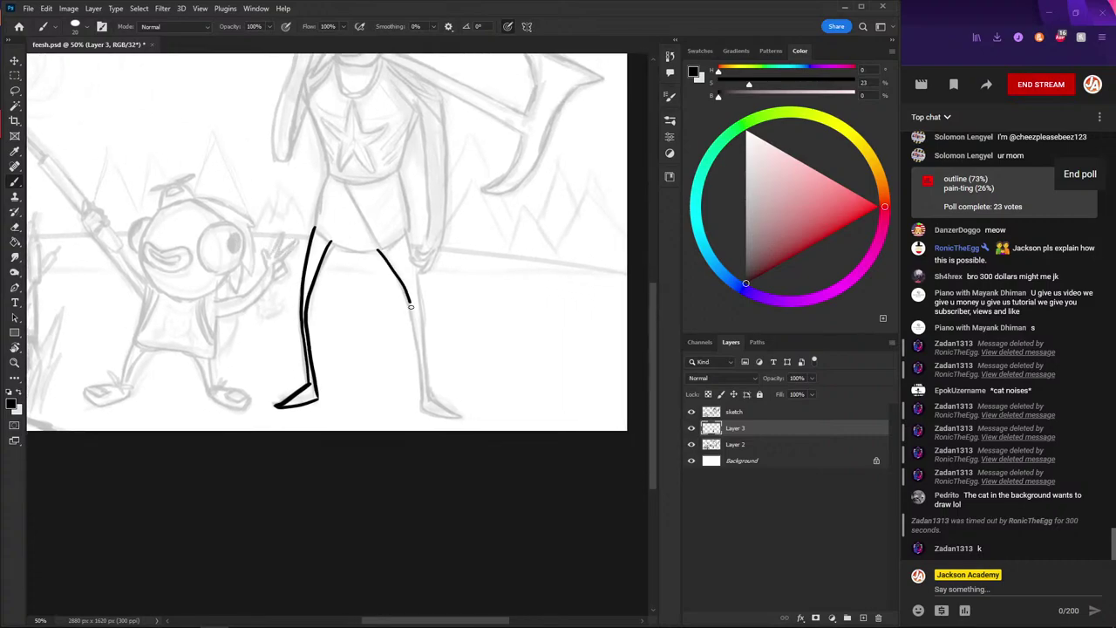
drag(411, 307, 422, 406)
key(ctrl+z)
drag(375, 252, 419, 410)
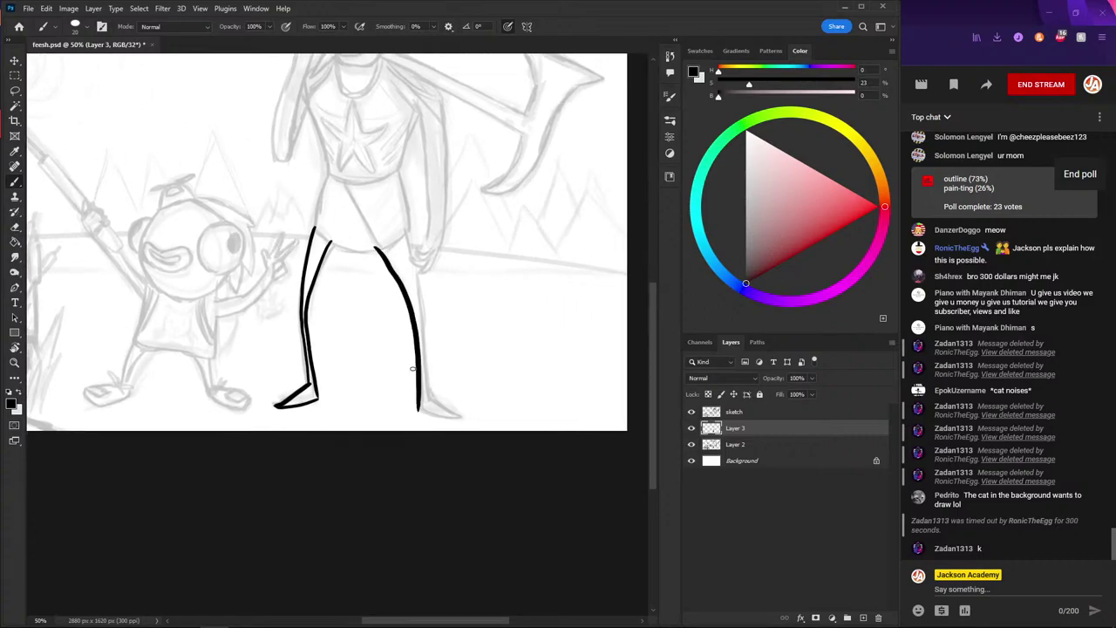
key(ctrl+z)
mouse_move(372, 246)
mouse_down()
mouse_move(420, 332)
mouse_move(424, 406)
mouse_up()
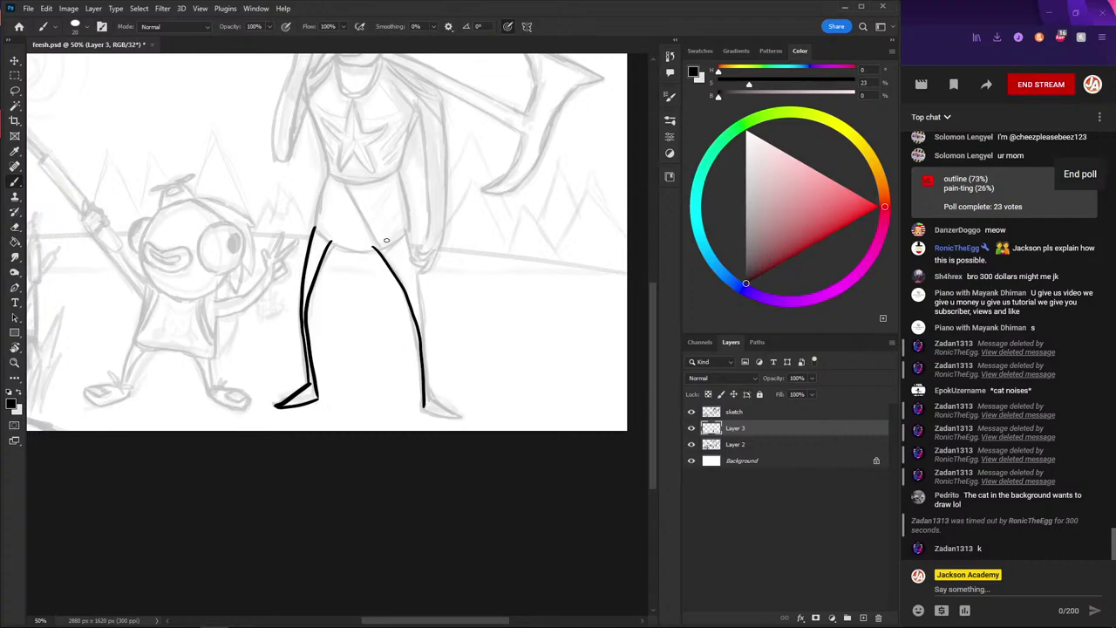
key(ctrl+z)
drag(375, 251, 421, 406)
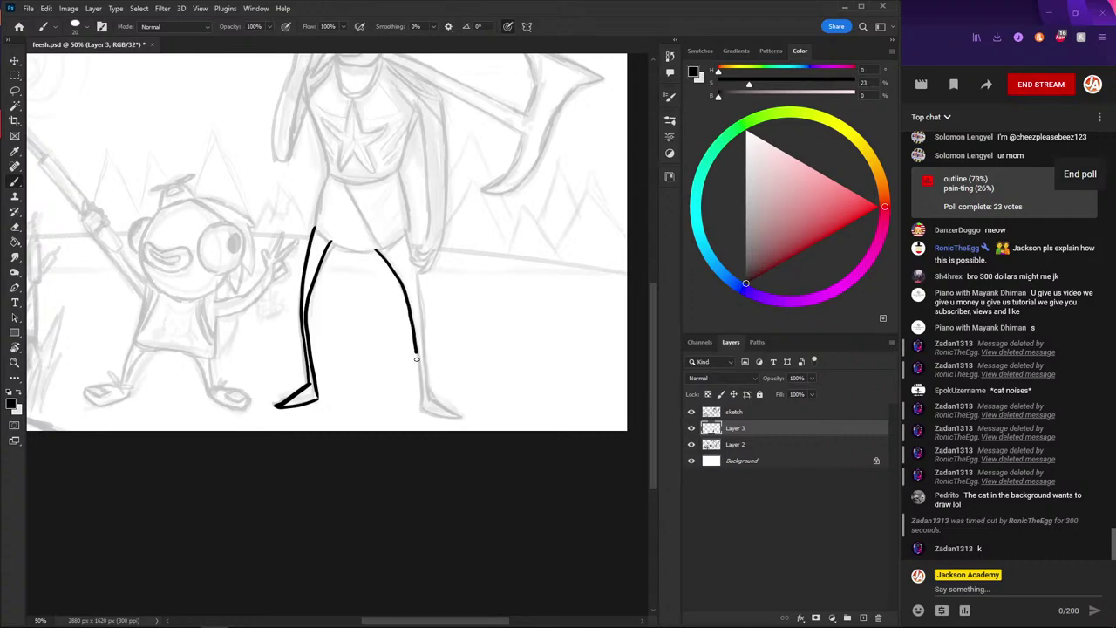
key(ctrl+z)
mouse_move(366, 249)
mouse_down()
mouse_move(391, 272)
mouse_move(422, 408)
mouse_up()
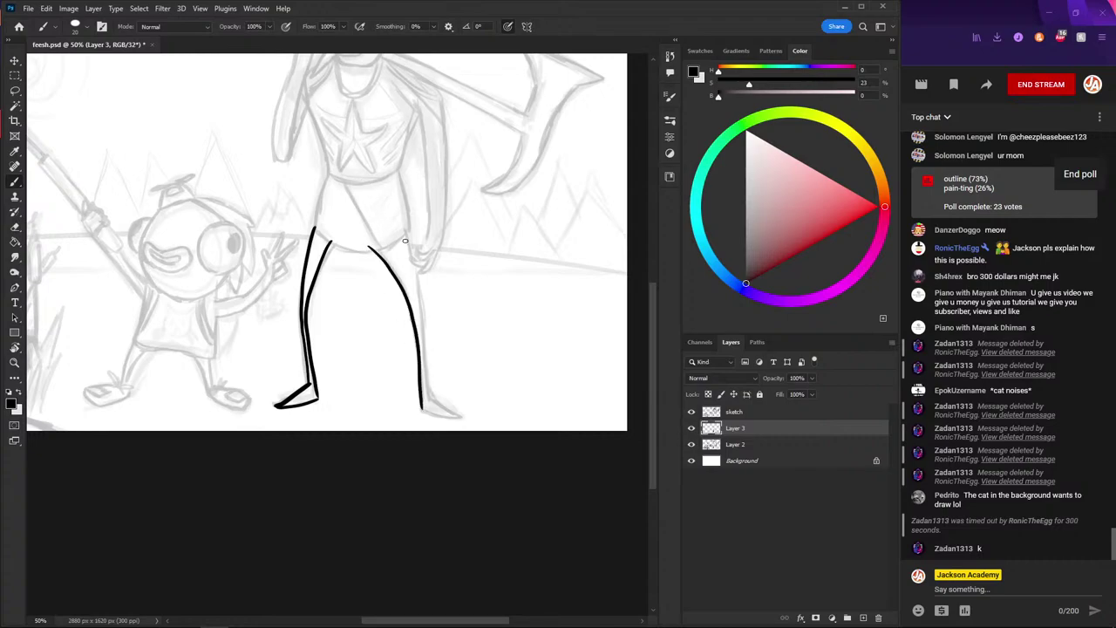
drag(405, 241, 425, 389)
key(ctrl+z)
mouse_move(402, 232)
mouse_down()
mouse_move(425, 388)
mouse_move(424, 312)
mouse_move(425, 398)
mouse_up()
key(ctrl+z)
key(ctrl+z)
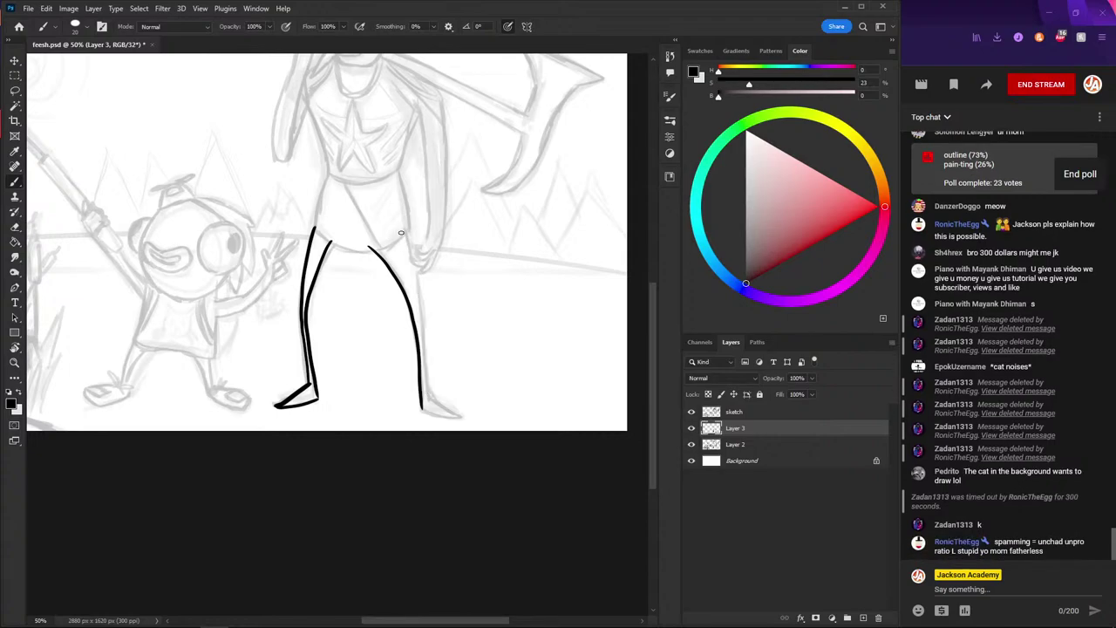
drag(401, 232, 426, 394)
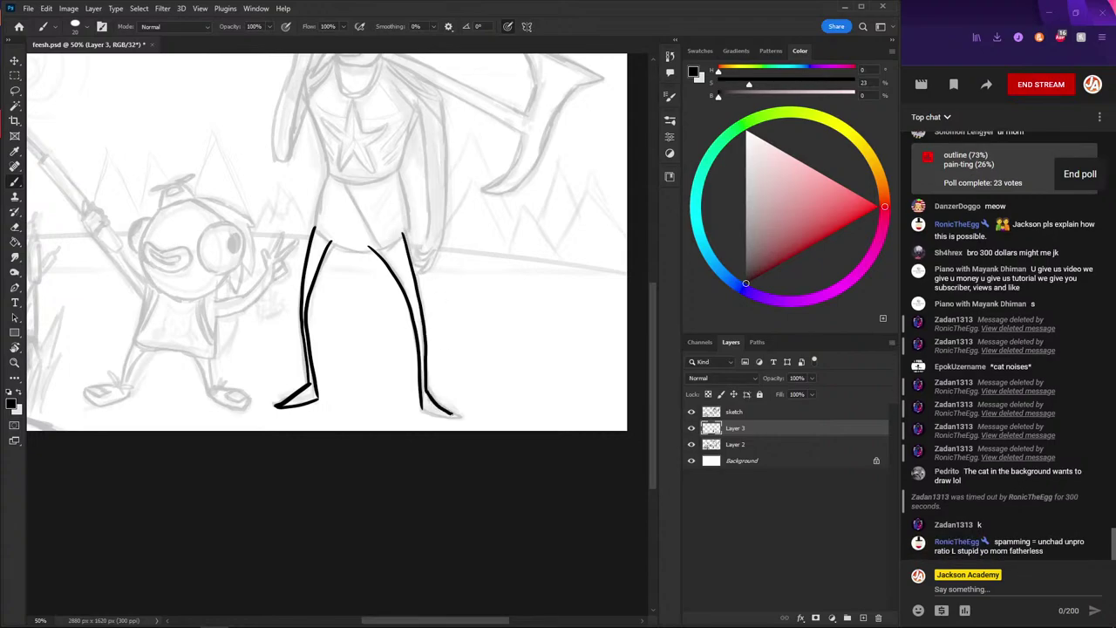
- Redraw the right foot outline slightly longer
key(ctrl+z)
key(ctrl+z)
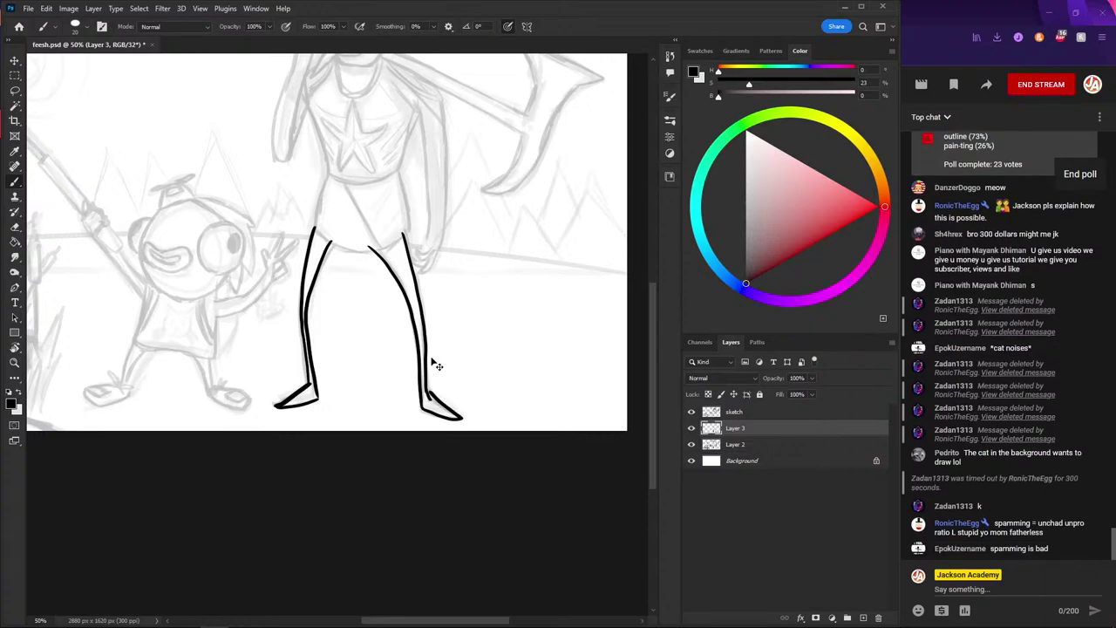
key(ctrl+z)
key(ctrl+z)
drag(419, 395, 466, 417)
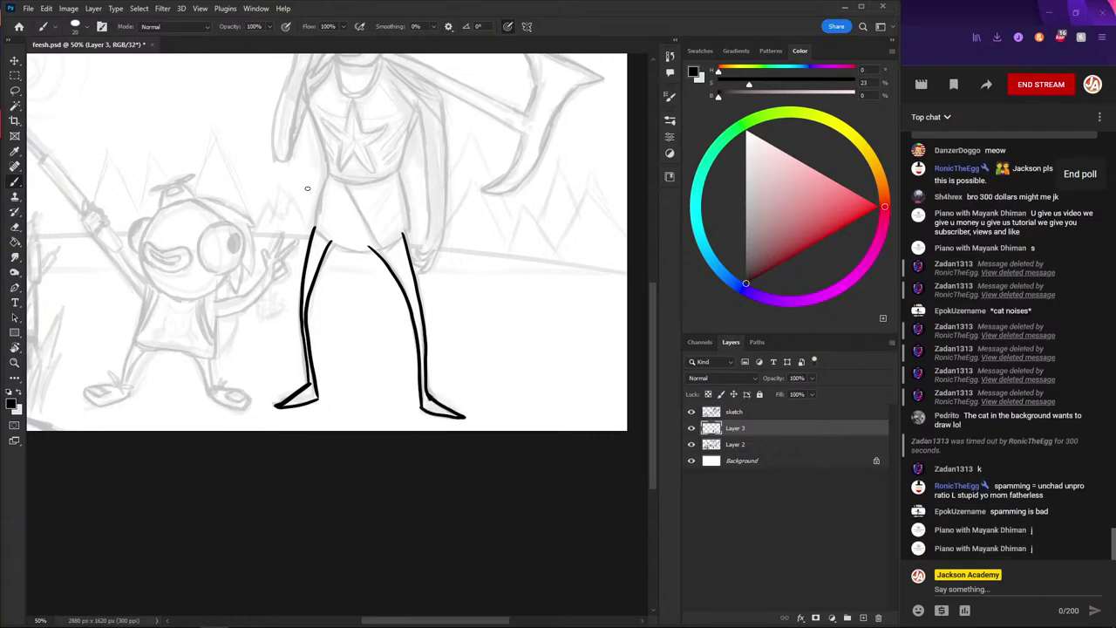
key(ctrl+minus)
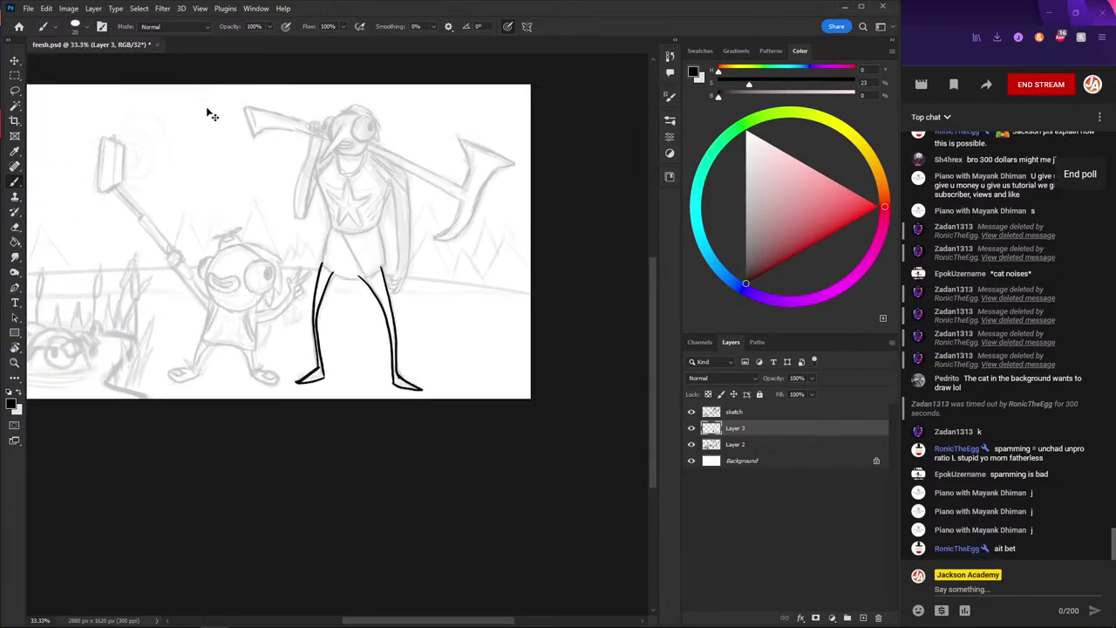
- Ink the waistline joining the legs and the left side of the skirt
drag(299, 254, 278, 196)
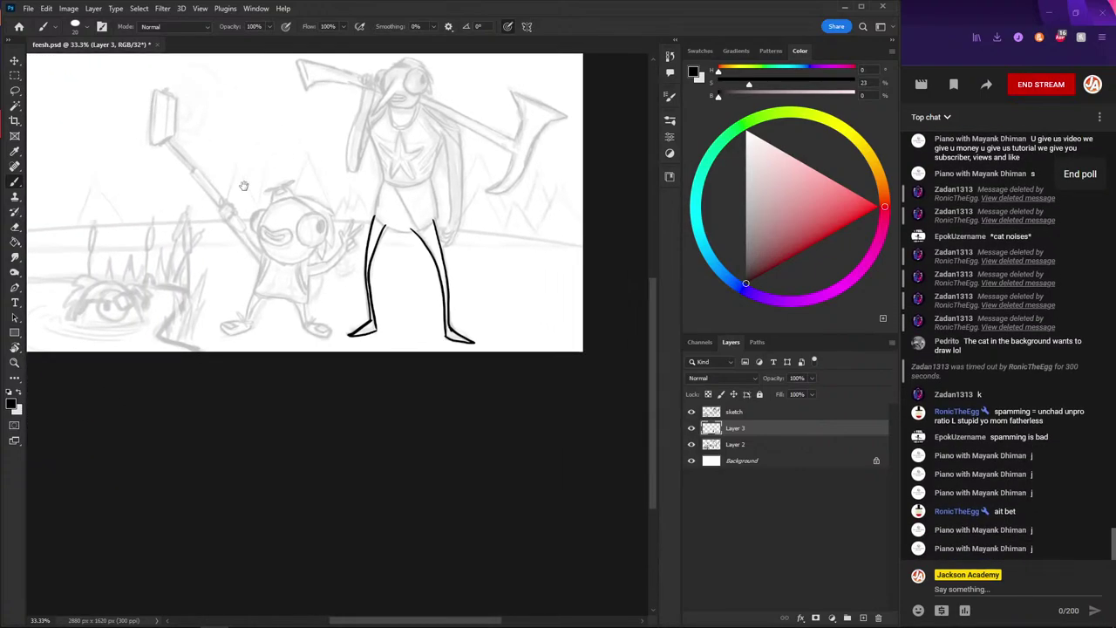
key(ctrl+plus)
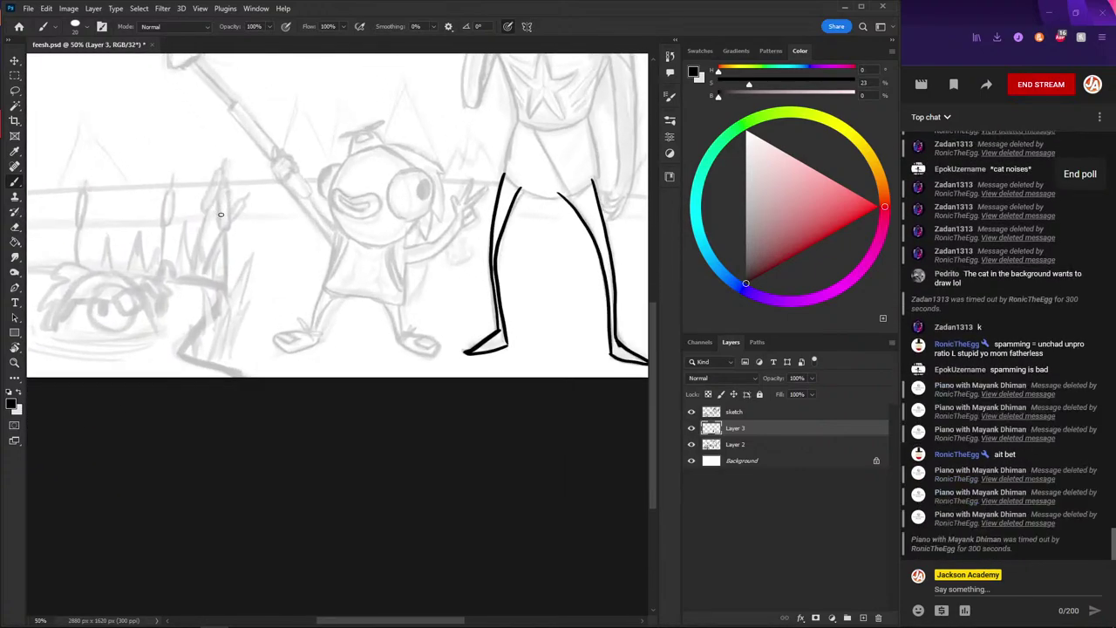
key(ctrl+minus)
drag(194, 99, 232, 181)
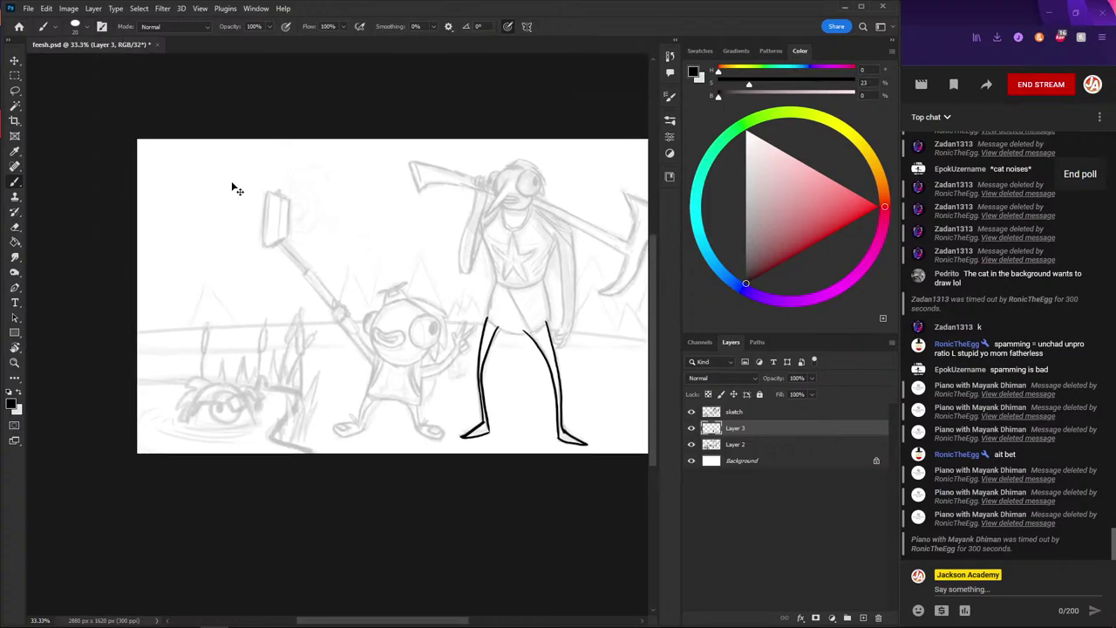
key(ctrl+plus)
drag(519, 192, 267, 218)
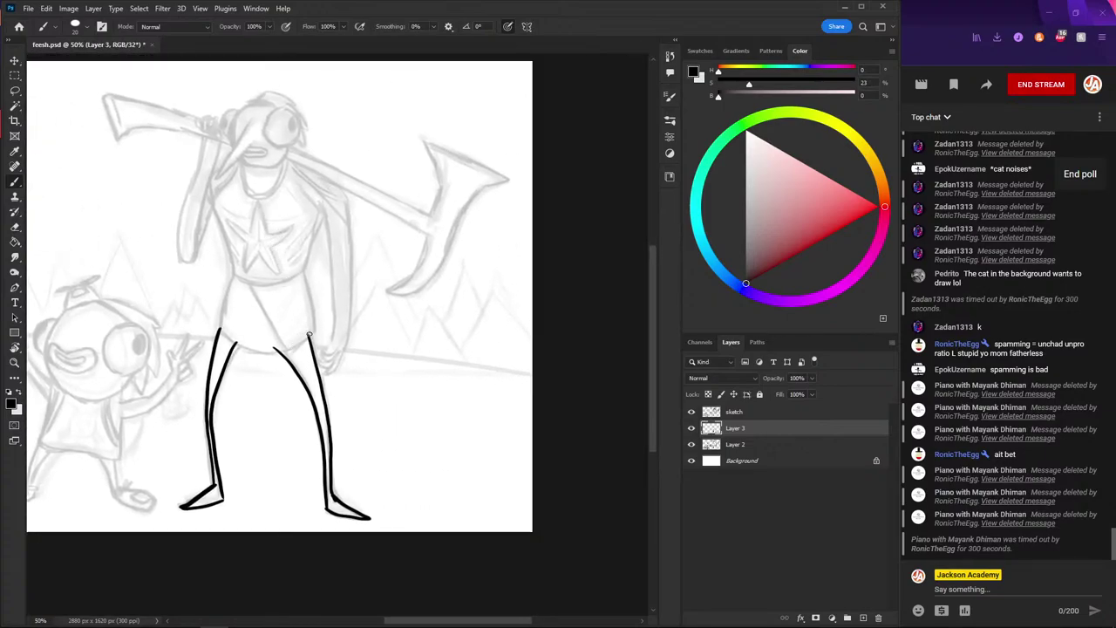
mouse_move(309, 334)
mouse_down()
mouse_move(251, 349)
mouse_move(231, 271)
mouse_up()
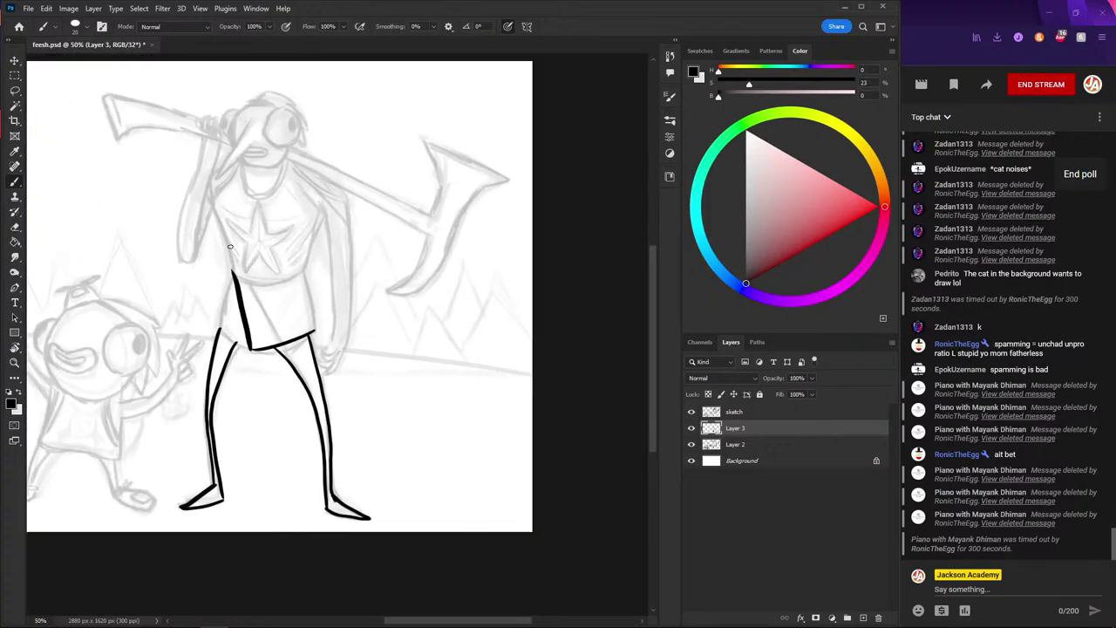
key(ctrl+z)
key(ctrl+z)
drag(255, 349, 217, 321)
drag(231, 276, 215, 321)
- Ink the diagonal skirt edge, discarding an over-extended right-side stroke
drag(232, 275, 273, 332)
key(ctrl+z)
drag(248, 281, 294, 343)
key(ctrl+z)
drag(250, 281, 288, 342)
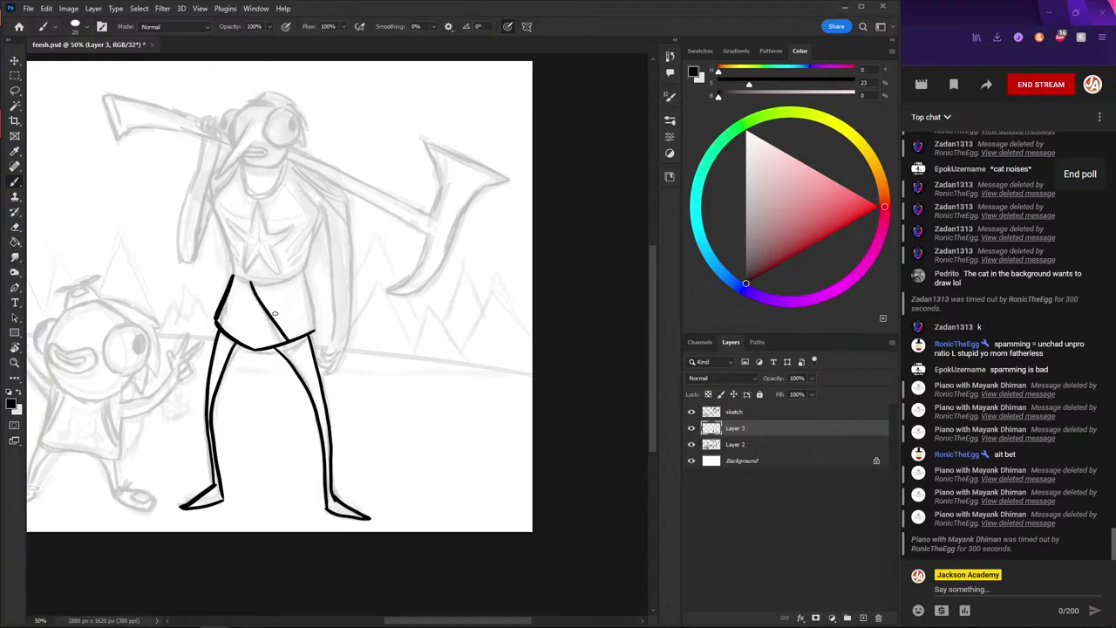
mouse_move(309, 292)
mouse_down()
mouse_move(303, 270)
mouse_move(316, 333)
mouse_up()
key(ctrl+z)
- At 66.7% zoom, start inking the star on the character's chest
drag(231, 203, 244, 207)
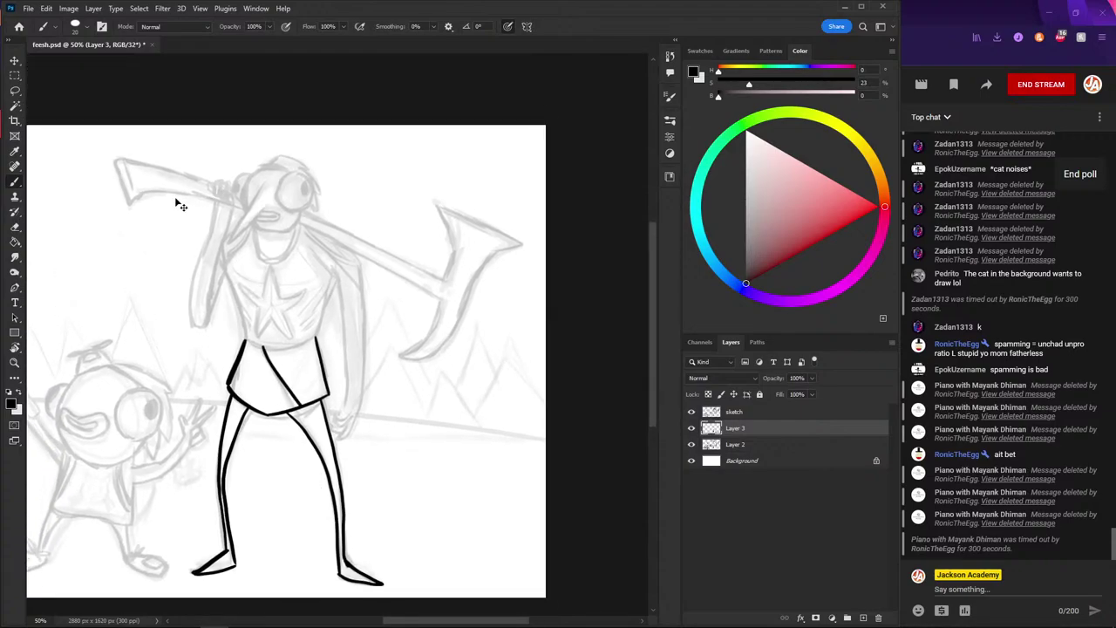
key(ctrl+plus)
mouse_move(232, 281)
mouse_down()
mouse_move(210, 269)
mouse_move(230, 299)
mouse_move(249, 240)
mouse_move(255, 270)
mouse_move(225, 264)
mouse_up()
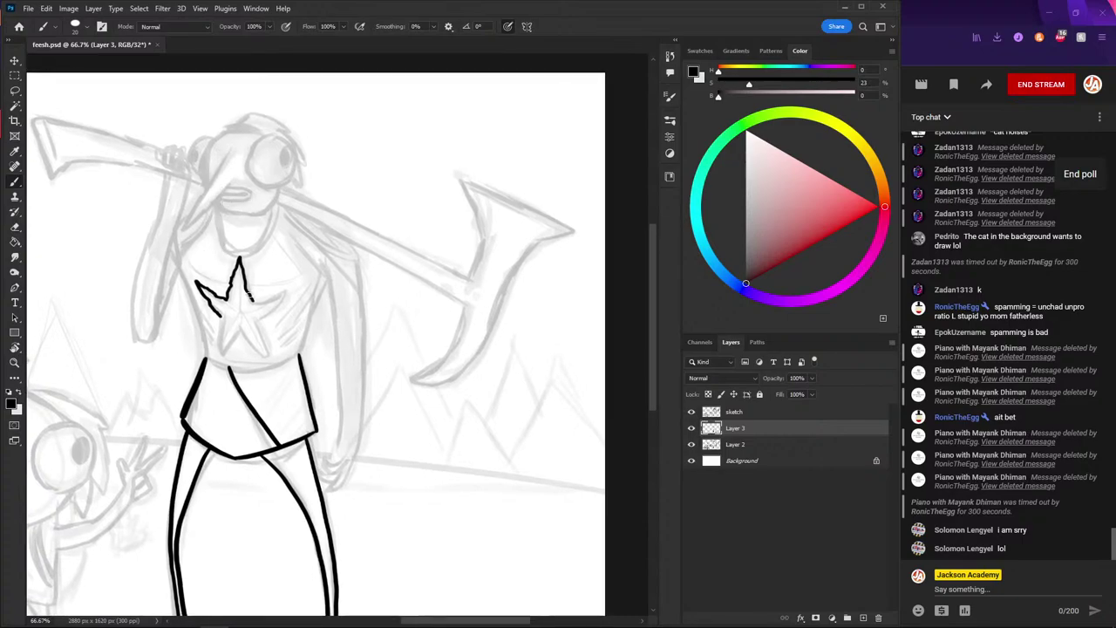
- Ink the star's right point and lower arm, and the skirt's top edge toward it
drag(249, 301, 269, 307)
drag(263, 349, 219, 322)
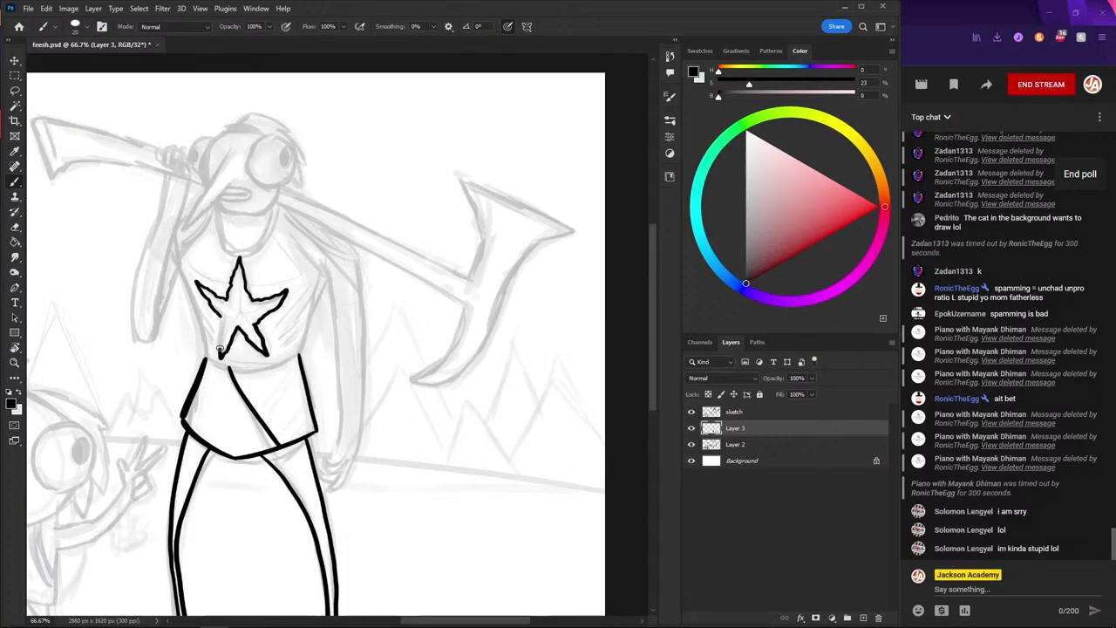
drag(236, 255, 242, 248)
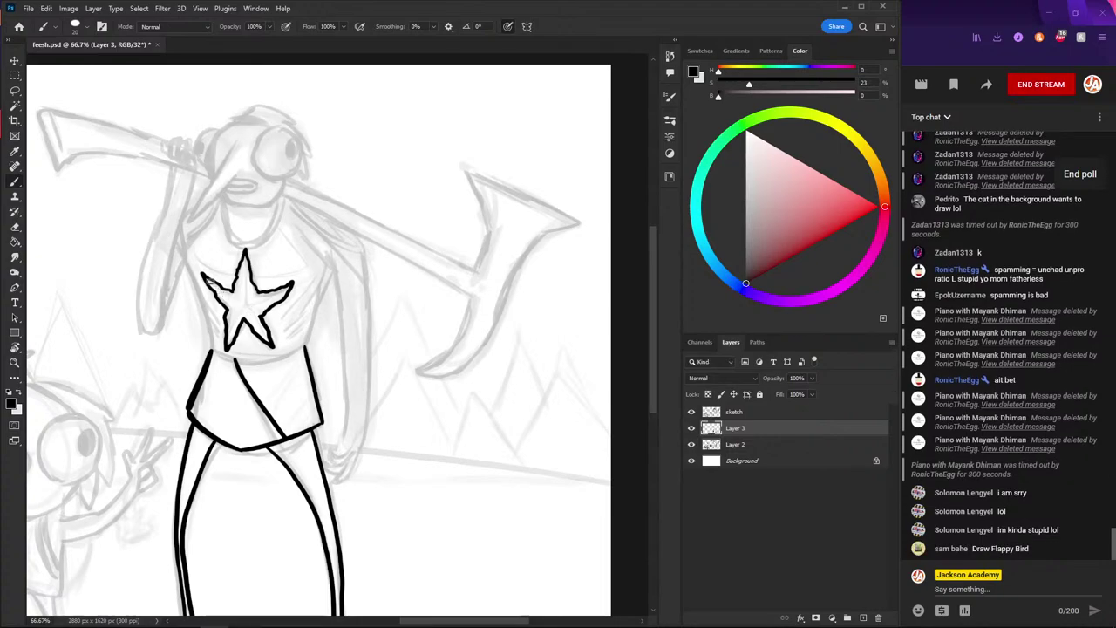
drag(192, 153, 199, 191)
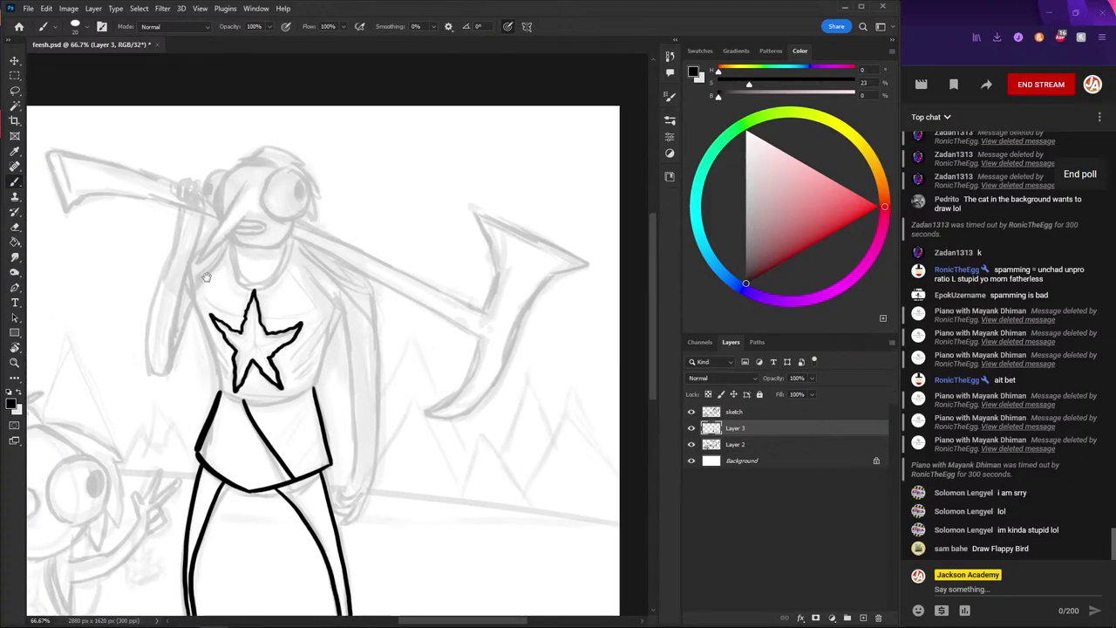
drag(219, 395, 237, 392)
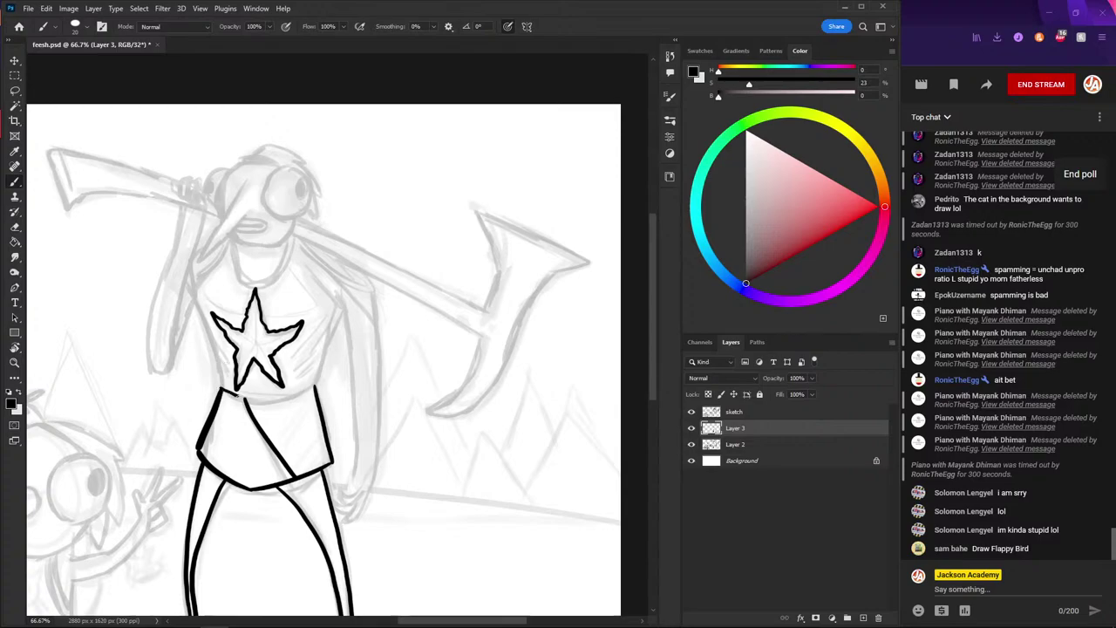
drag(313, 389, 332, 319)
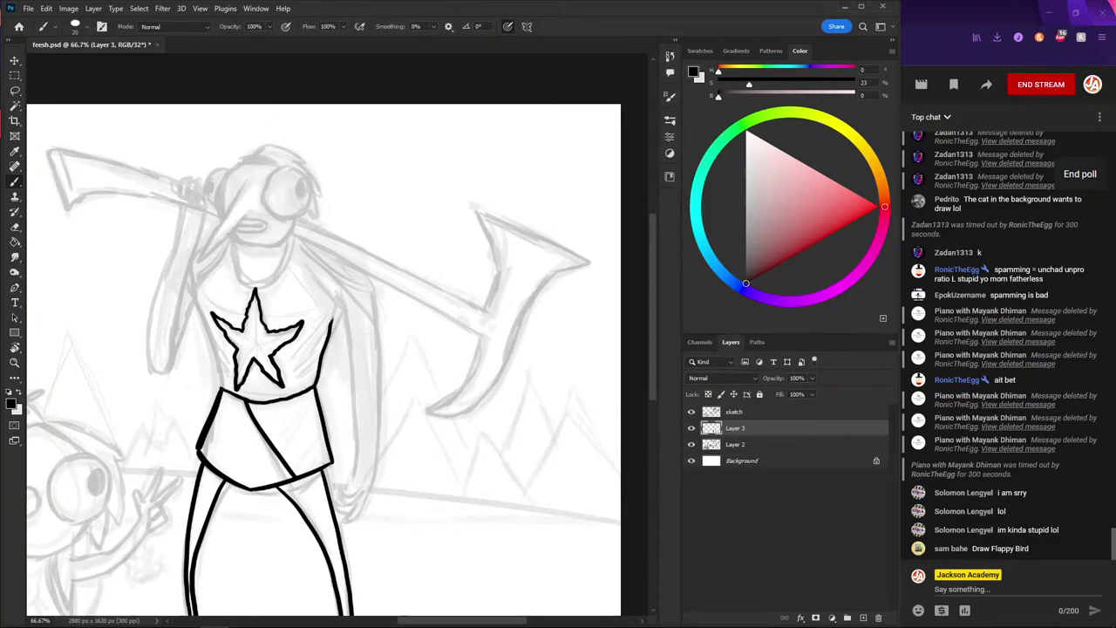
key(ctrl+z)
key(ctrl+z)
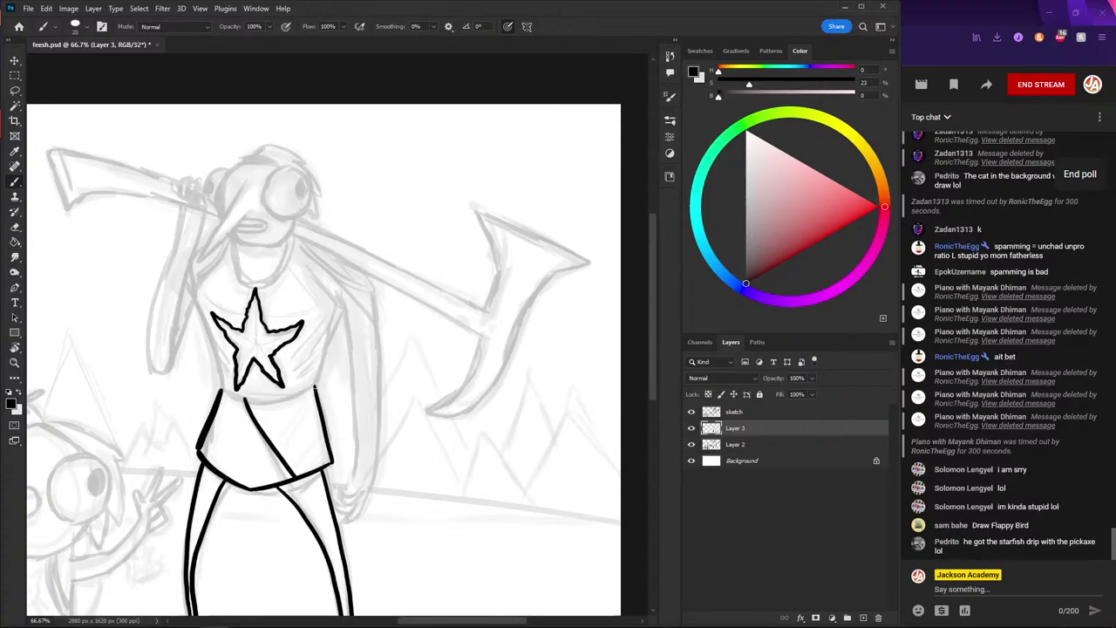
mouse_move(316, 384)
mouse_down()
mouse_move(245, 400)
mouse_move(190, 288)
mouse_up()
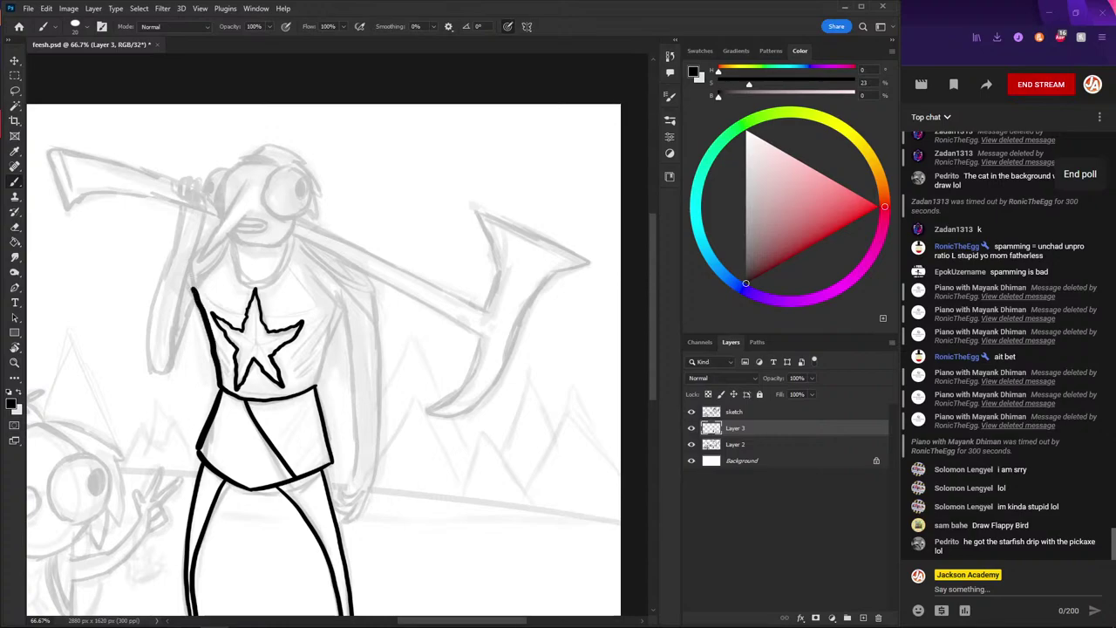
- Ink the torso's left side down to the skirt and its right side down to the waist
drag(212, 342, 319, 382)
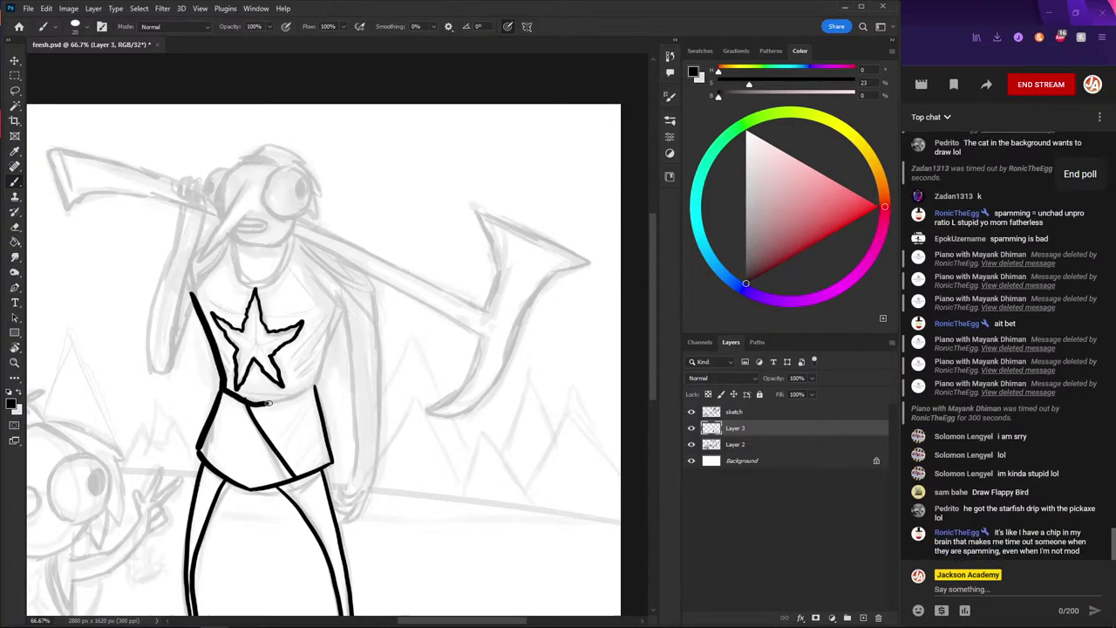
key(ctrl+z)
mouse_move(192, 301)
mouse_down()
mouse_move(222, 384)
mouse_move(261, 403)
mouse_move(314, 389)
mouse_up()
key(ctrl+z)
drag(192, 298, 218, 389)
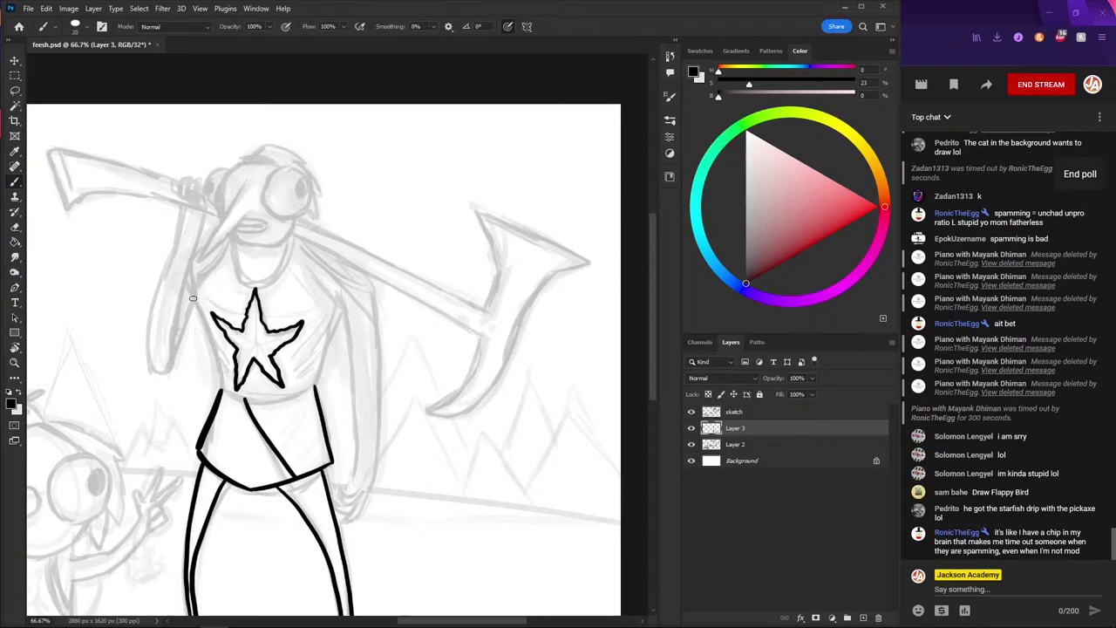
key(ctrl+z)
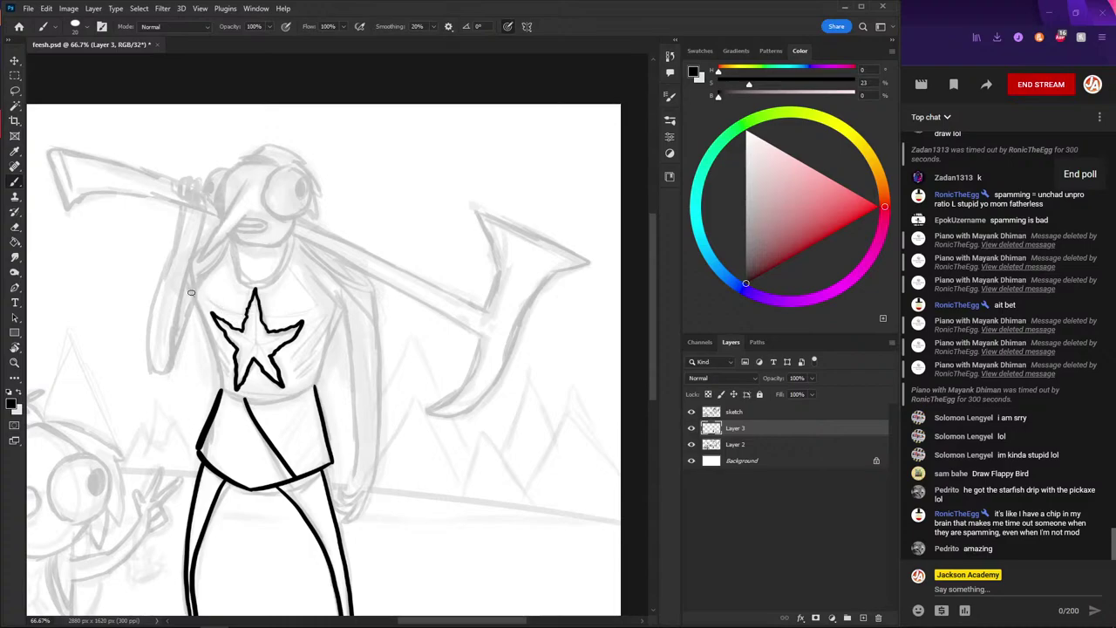
drag(191, 289, 224, 389)
key(ctrl+z)
drag(188, 294, 219, 387)
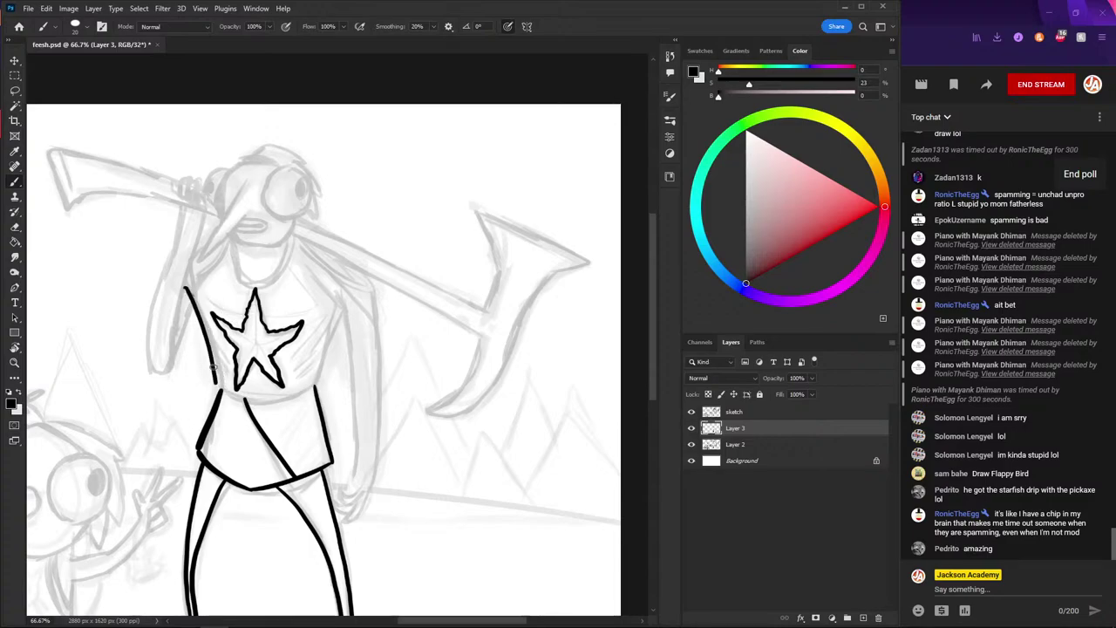
key(ctrl+z)
mouse_move(180, 281)
mouse_down()
mouse_move(223, 393)
mouse_move(293, 394)
mouse_move(332, 303)
mouse_up()
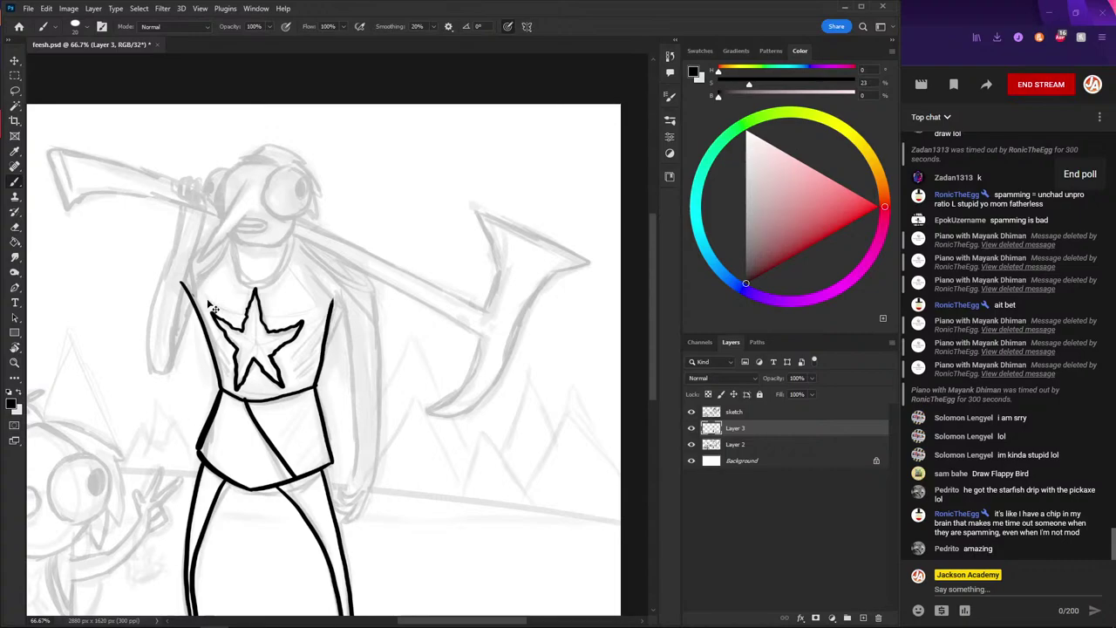
key(ctrl+z)
key(ctrl+z)
key(ctrl+z)
mouse_move(180, 280)
mouse_down()
mouse_move(236, 394)
mouse_move(317, 377)
mouse_up()
mouse_move(330, 333)
mouse_down()
mouse_move(340, 307)
mouse_move(316, 382)
mouse_up()
key(ctrl+z)
key(ctrl+z)
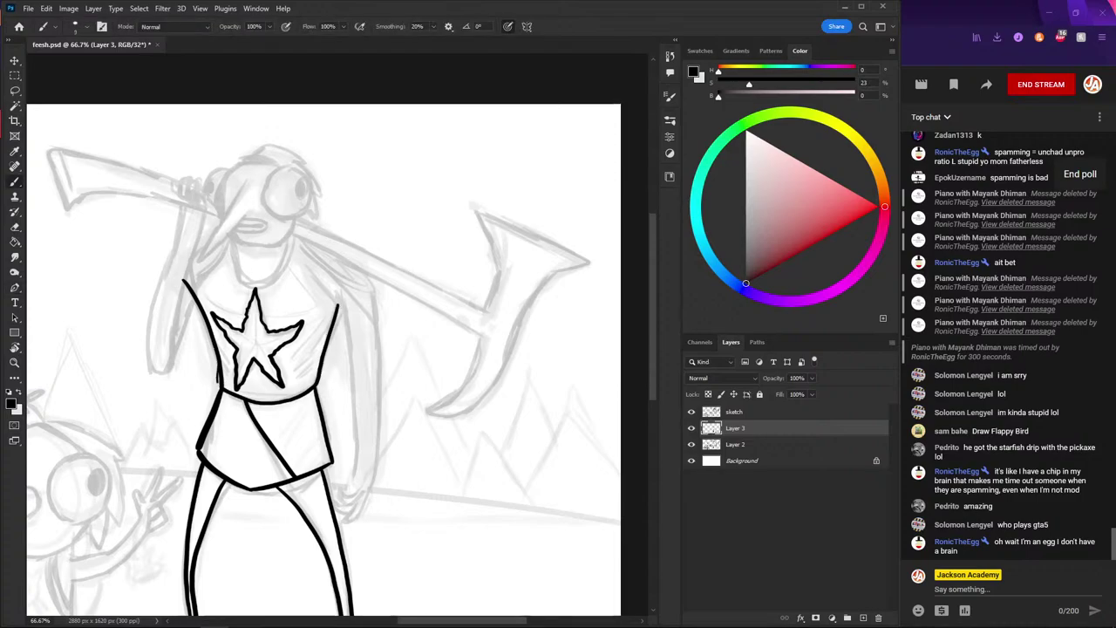
- Return to a larger Brush and pan the view down to the chest star
key(p)
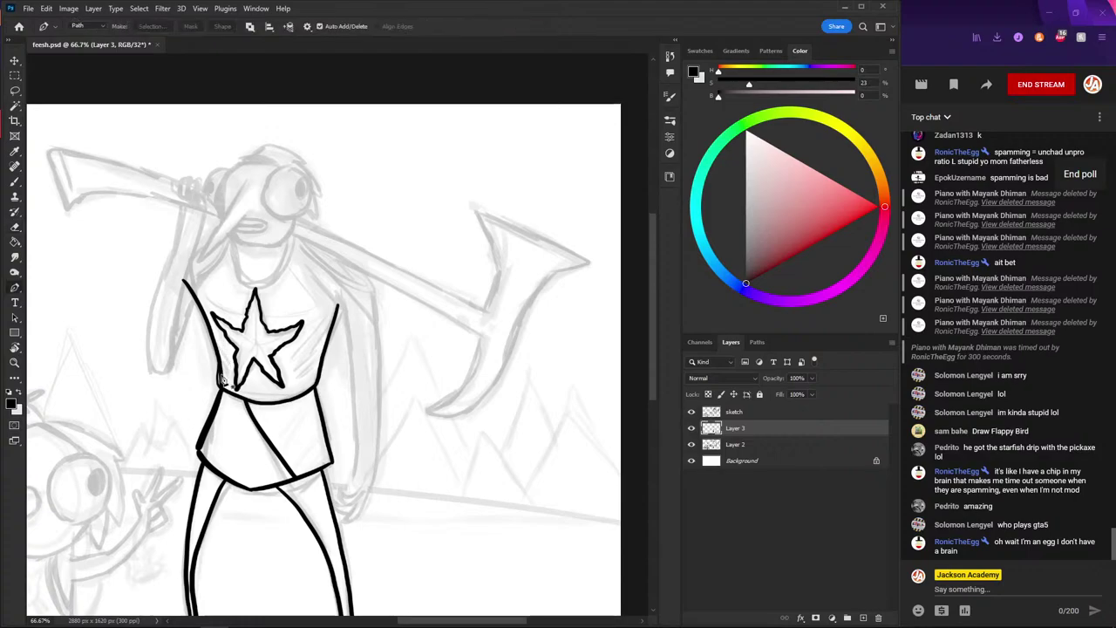
key(e)
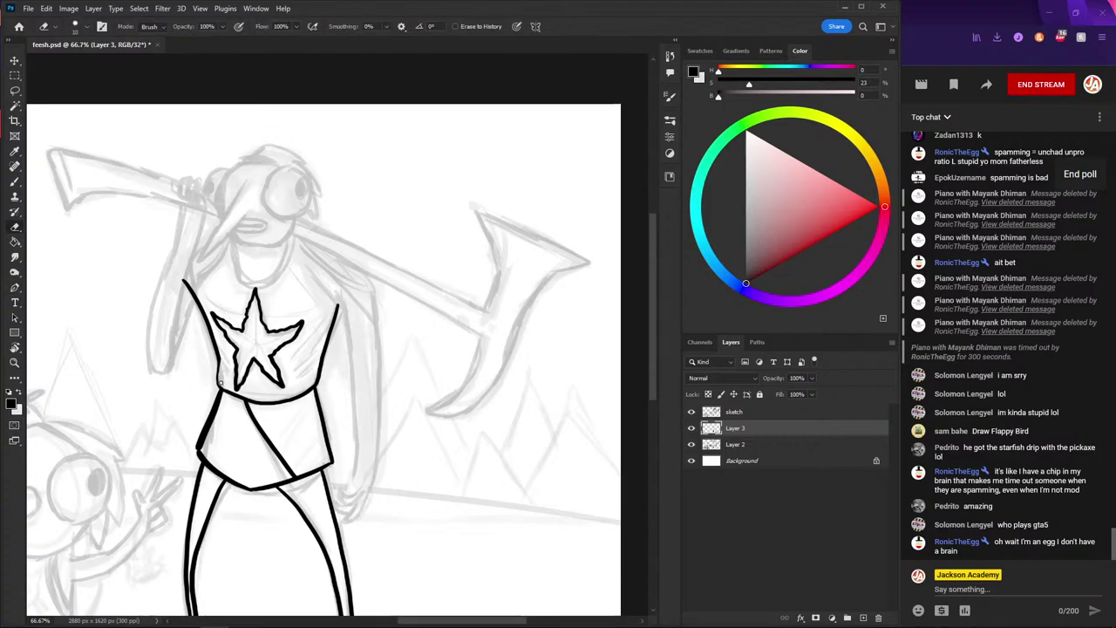
key(b)
key(bracketright)
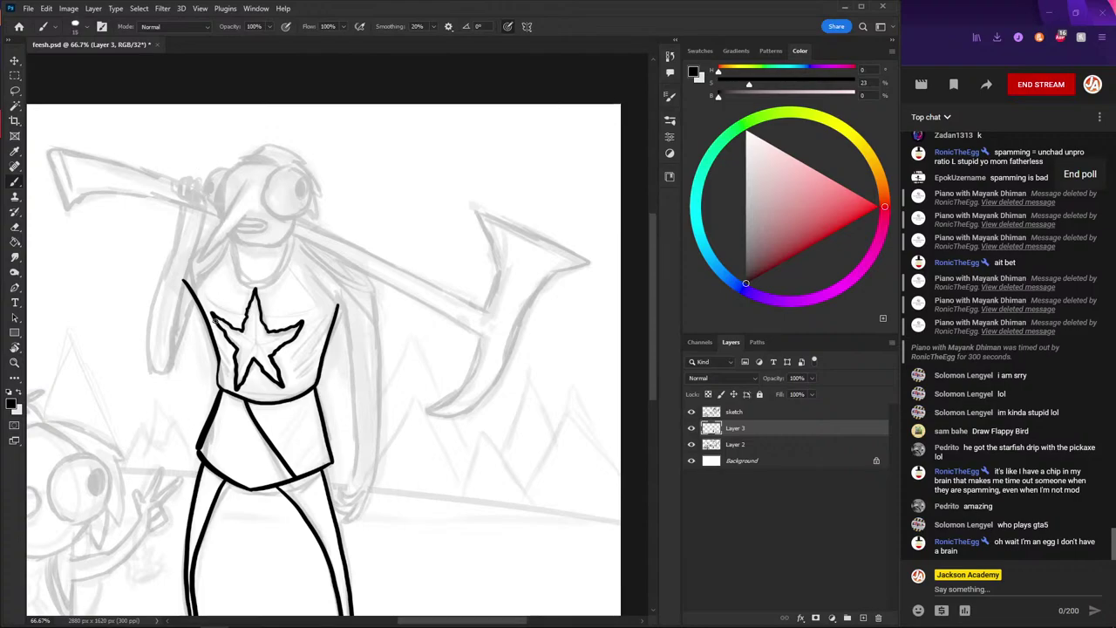
drag(245, 341, 259, 243)
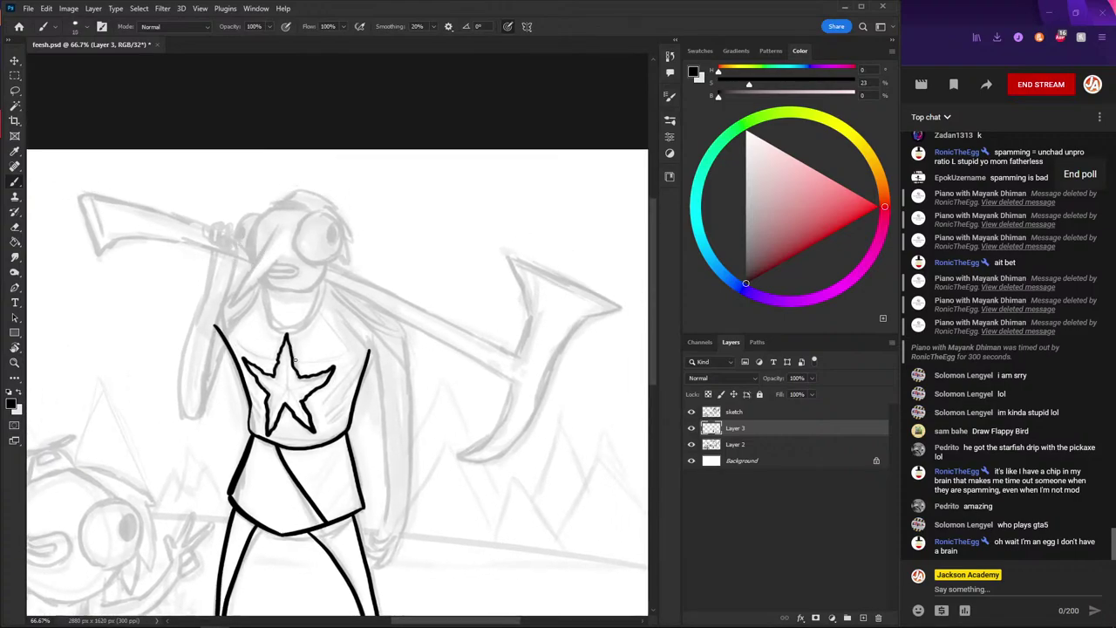
- Lasso the chest star, scale it up and rotate it with Free Transform, then undo the change
key(l)
drag(273, 443, 237, 310)
key(ctrl+t)
drag(237, 437, 232, 420)
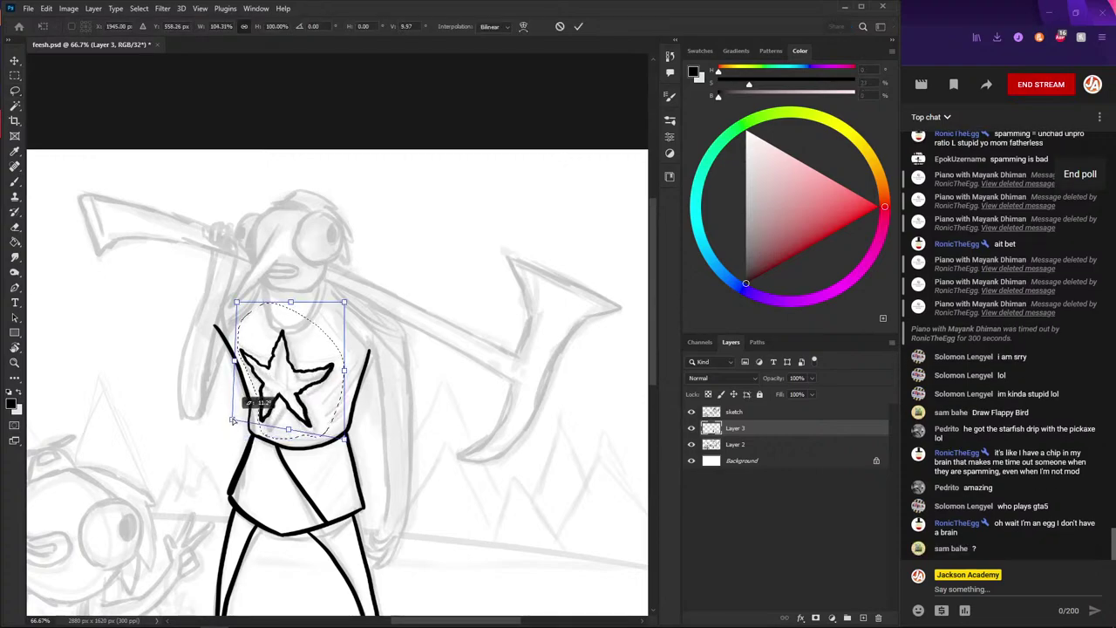
key(Return)
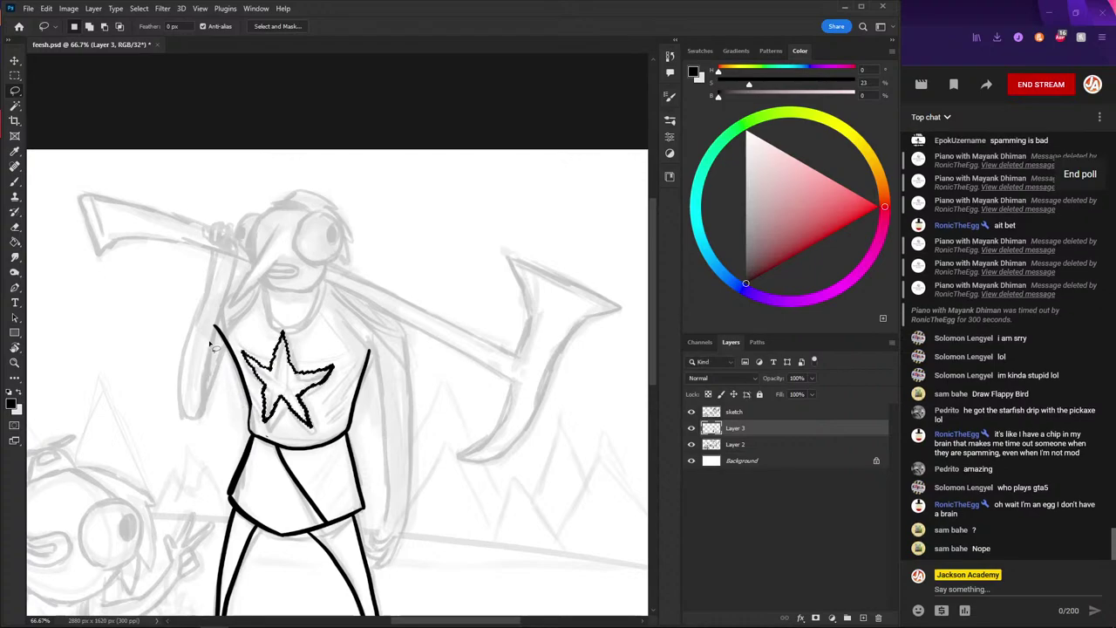
key(ctrl+t)
drag(242, 335, 248, 343)
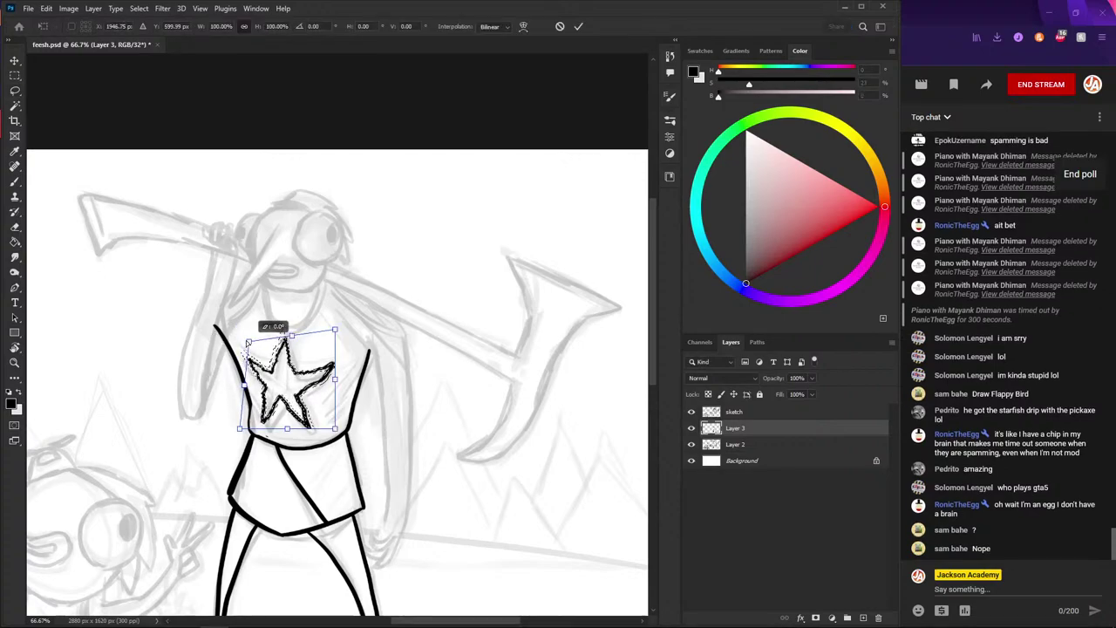
key(Return)
key(ctrl+d)
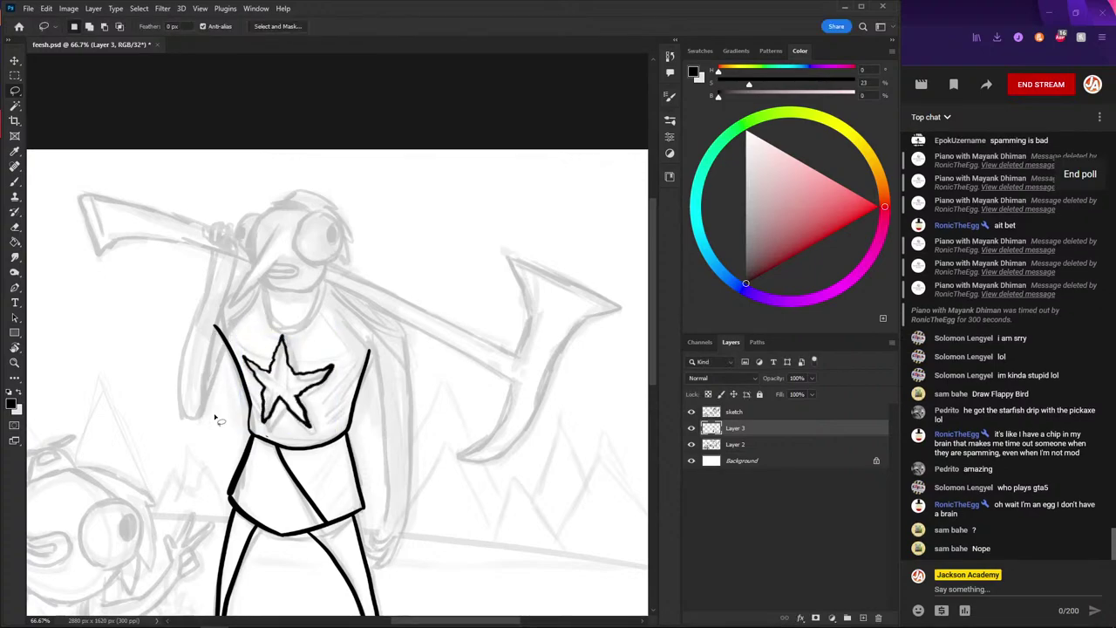
key(ctrl+z)
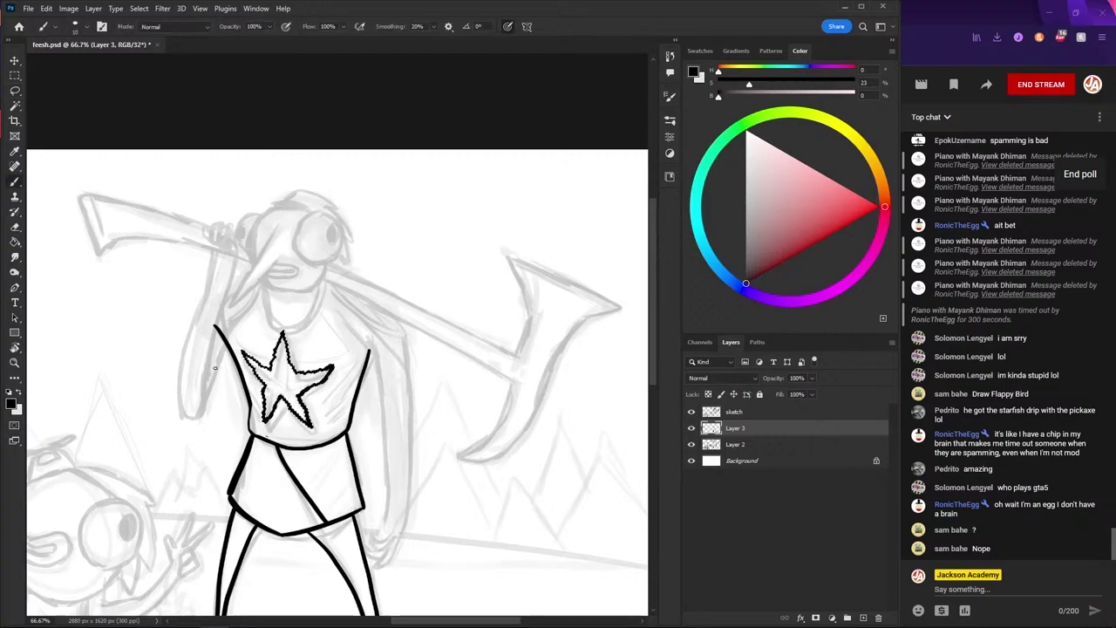
- Select the old inked star with the Lasso and delete it
key(b)
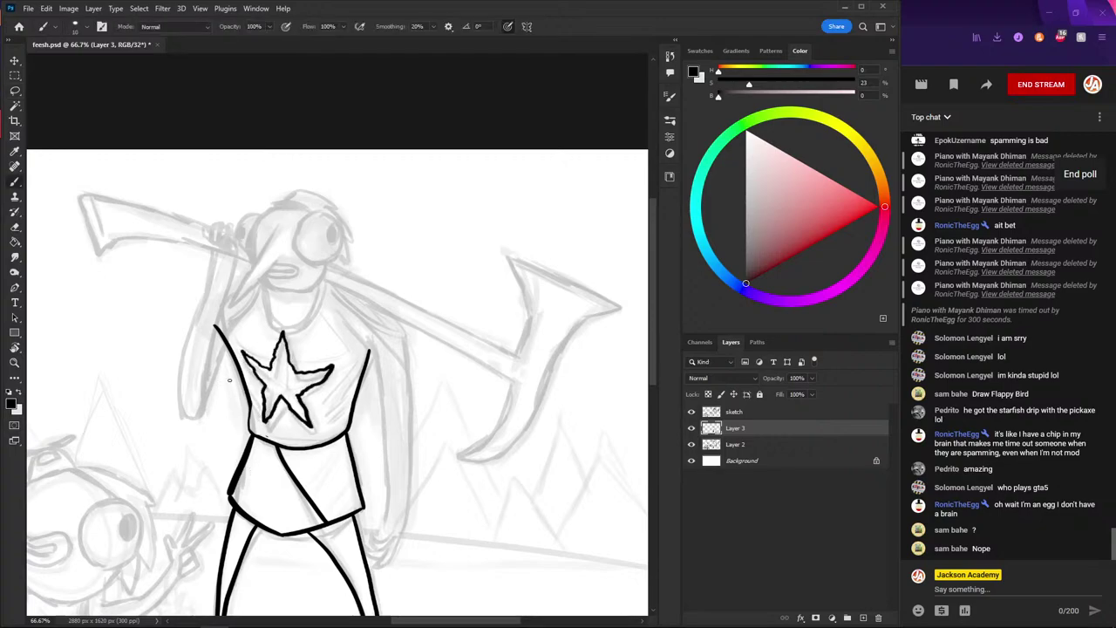
key(l)
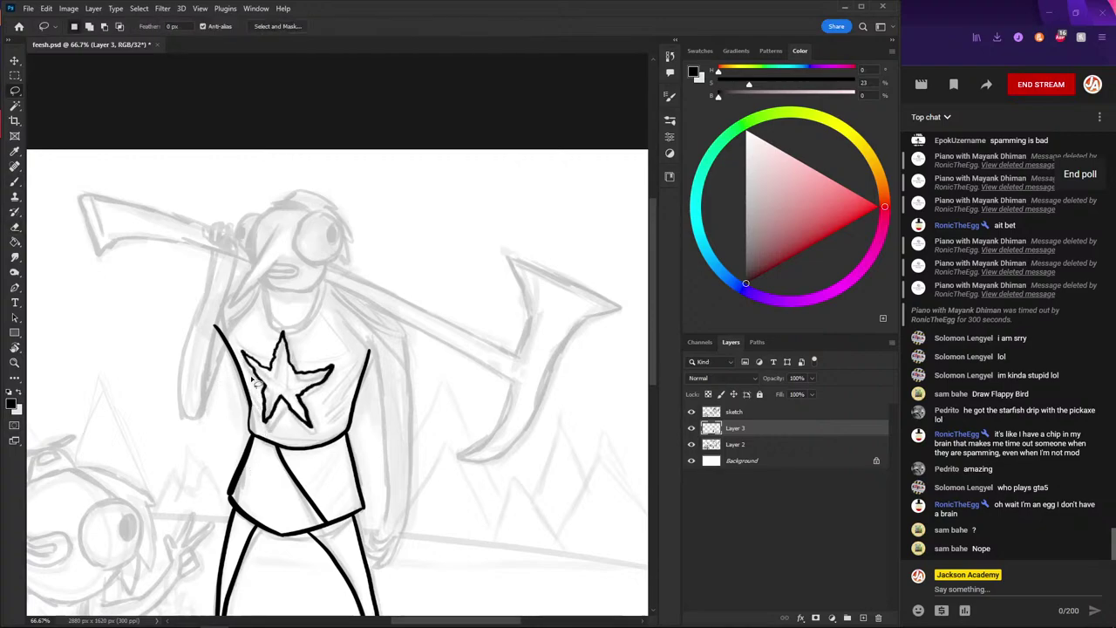
drag(284, 439, 251, 432)
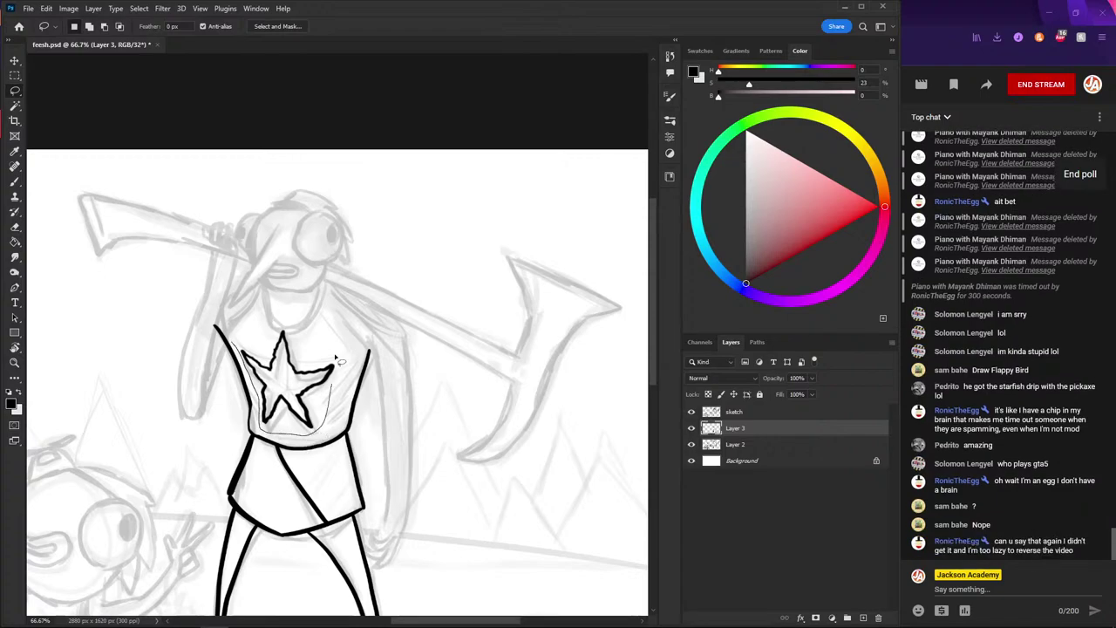
key(Delete)
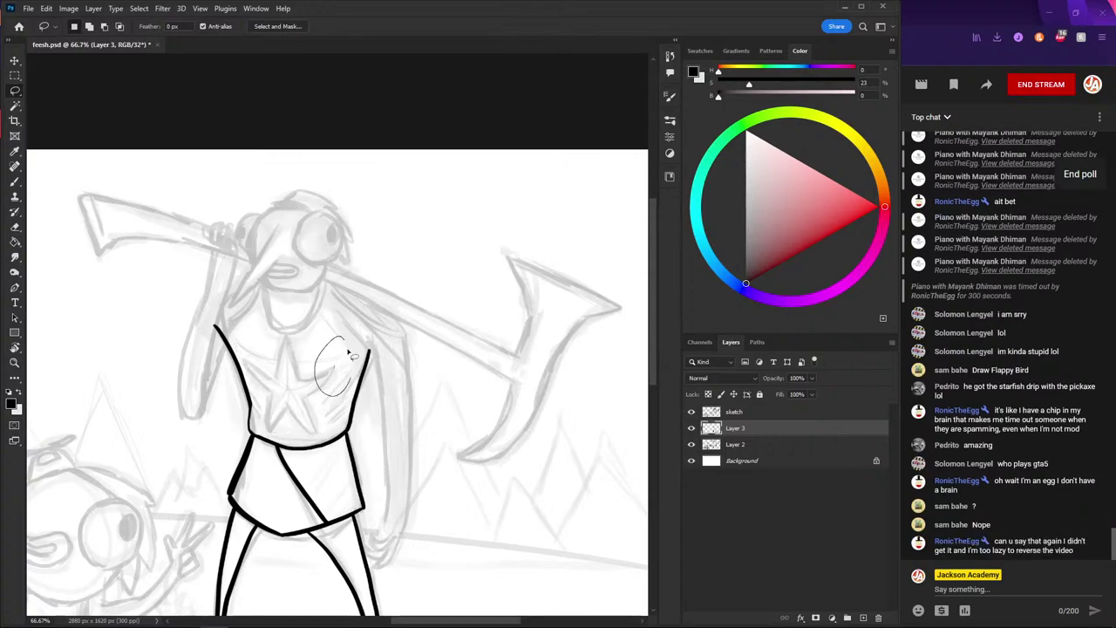
key(ctrl+d)
key(b)
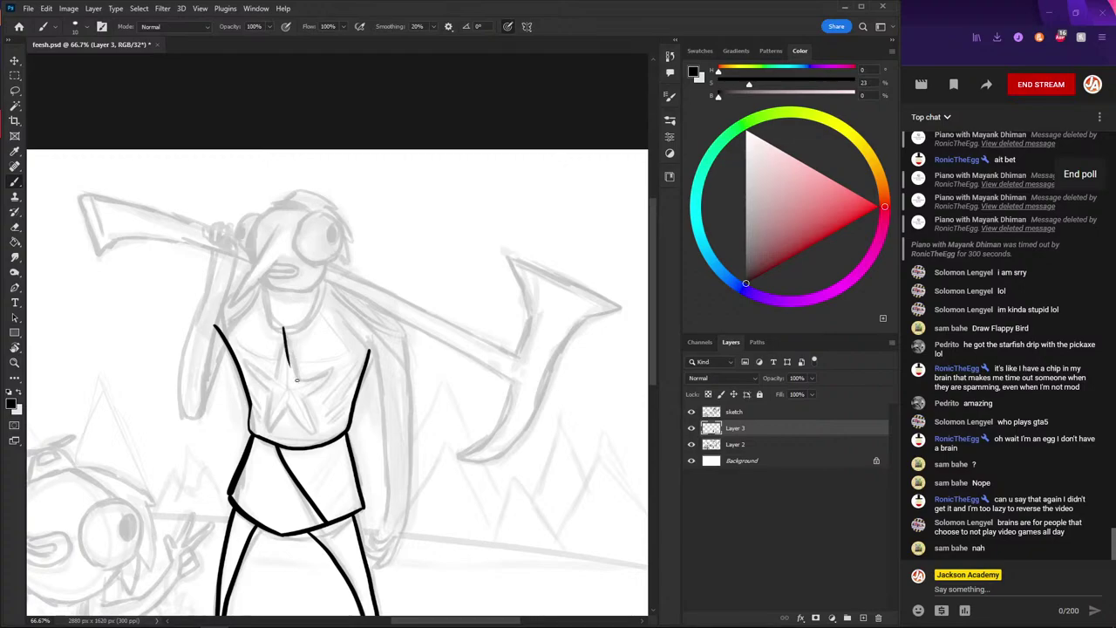
- Redraw the star's arms on the chest with the Brush, undoing unsatisfying strokes
drag(286, 334, 307, 384)
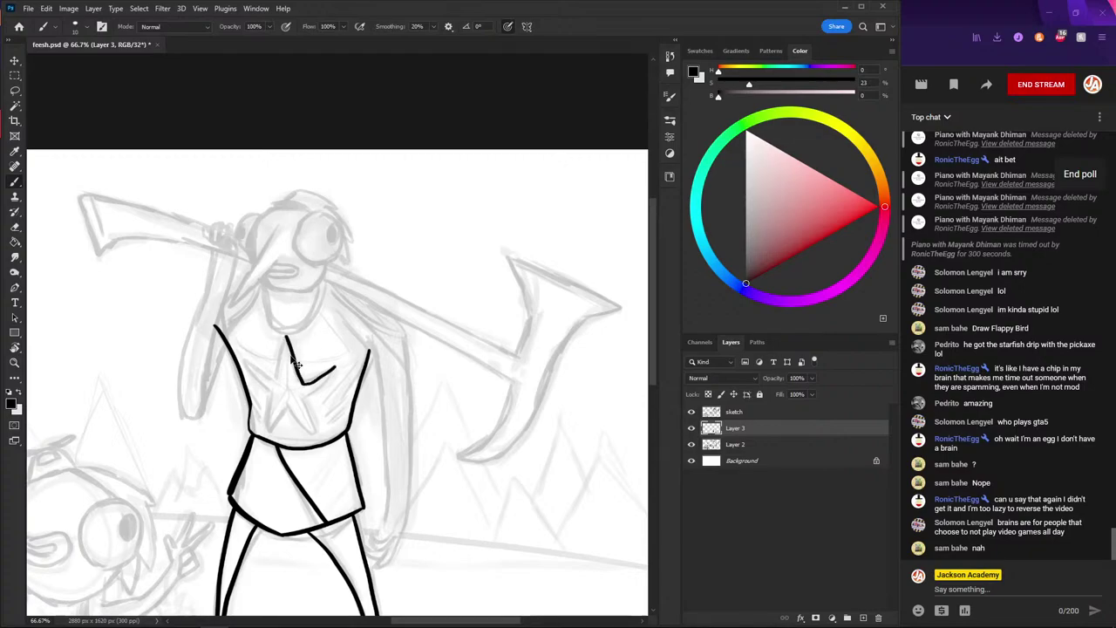
key(ctrl+z)
mouse_move(286, 335)
mouse_down()
mouse_move(324, 375)
mouse_move(282, 332)
mouse_move(296, 380)
mouse_move(333, 367)
mouse_move(251, 365)
mouse_up()
key(ctrl+z)
key(ctrl+z)
key(ctrl+z)
key(ctrl+z)
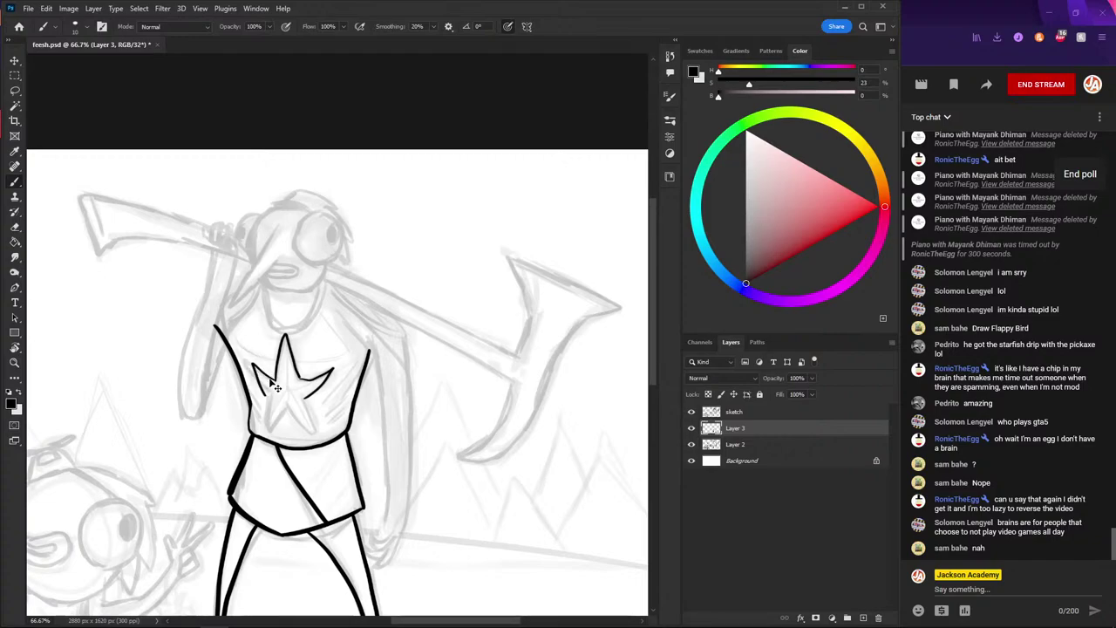
mouse_move(254, 367)
mouse_down()
mouse_move(267, 400)
mouse_move(310, 431)
mouse_up()
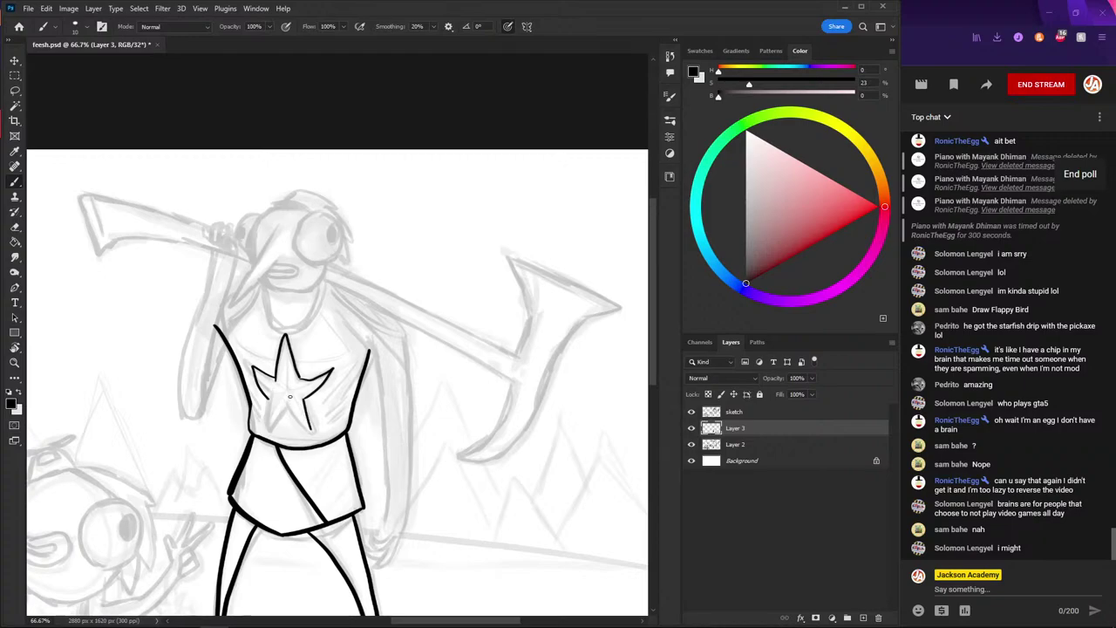
key(ctrl+z)
key(ctrl+z)
key(ctrl+z)
drag(298, 377, 307, 399)
key(ctrl+z)
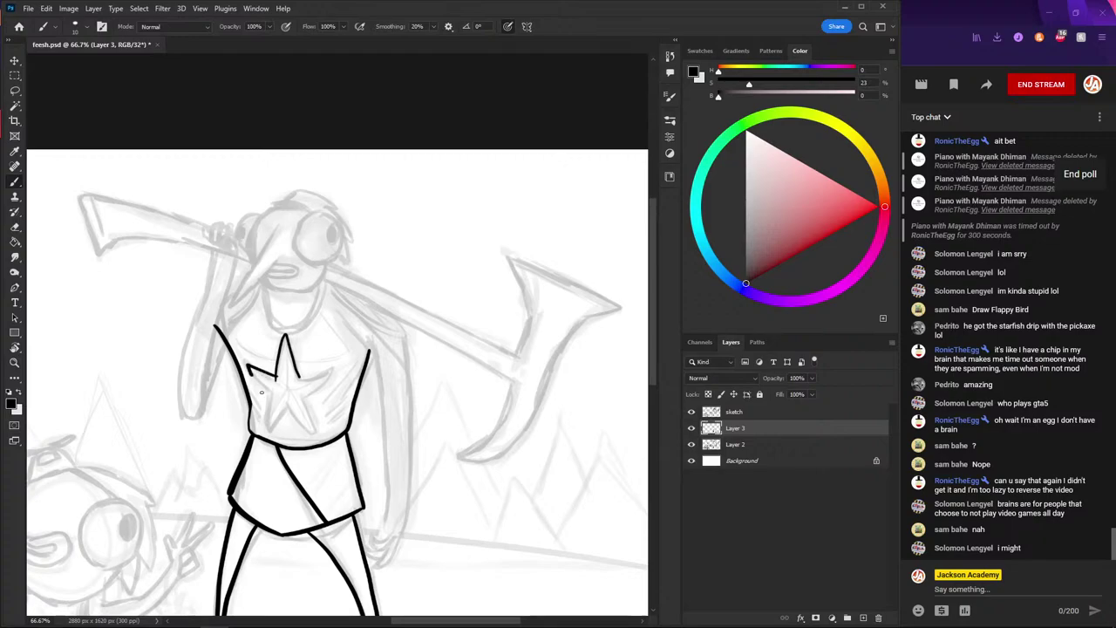
mouse_move(252, 372)
mouse_down()
mouse_move(324, 373)
mouse_move(307, 395)
mouse_move(314, 432)
mouse_move(274, 427)
mouse_up()
key(ctrl+z)
key(ctrl+z)
key(ctrl+z)
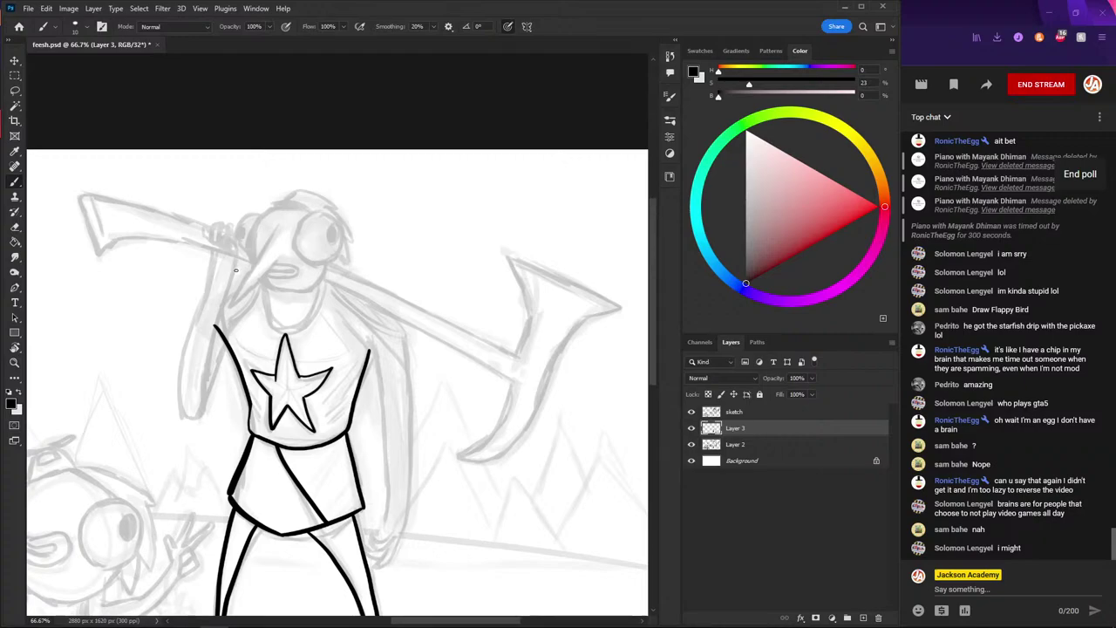
- Ink the shoulder line and the arm's right edge down toward the elbow, redoing stray strokes
scroll(199, 276, down, 1)
scroll(194, 267, up, 1)
key(ctrl+z)
mouse_move(327, 282)
mouse_down()
mouse_move(403, 334)
mouse_move(393, 324)
mouse_up()
mouse_move(340, 292)
mouse_down()
mouse_move(400, 330)
mouse_move(408, 369)
mouse_move(384, 323)
mouse_move(358, 324)
mouse_move(380, 419)
mouse_up()
key(ctrl+z)
drag(357, 316, 370, 429)
key(ctrl+z)
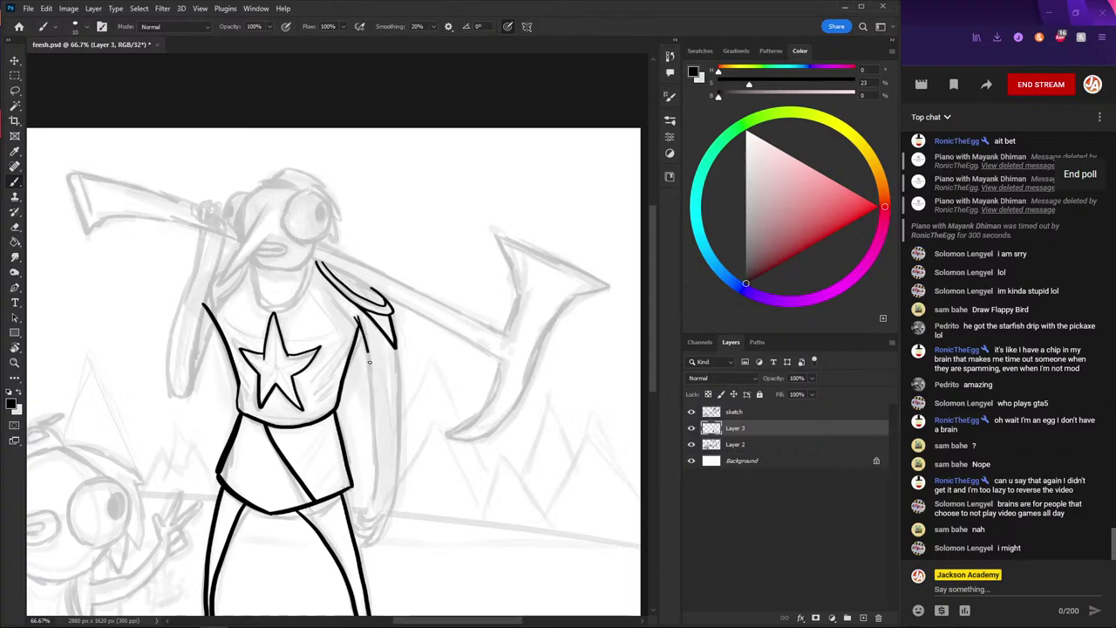
drag(366, 353, 371, 506)
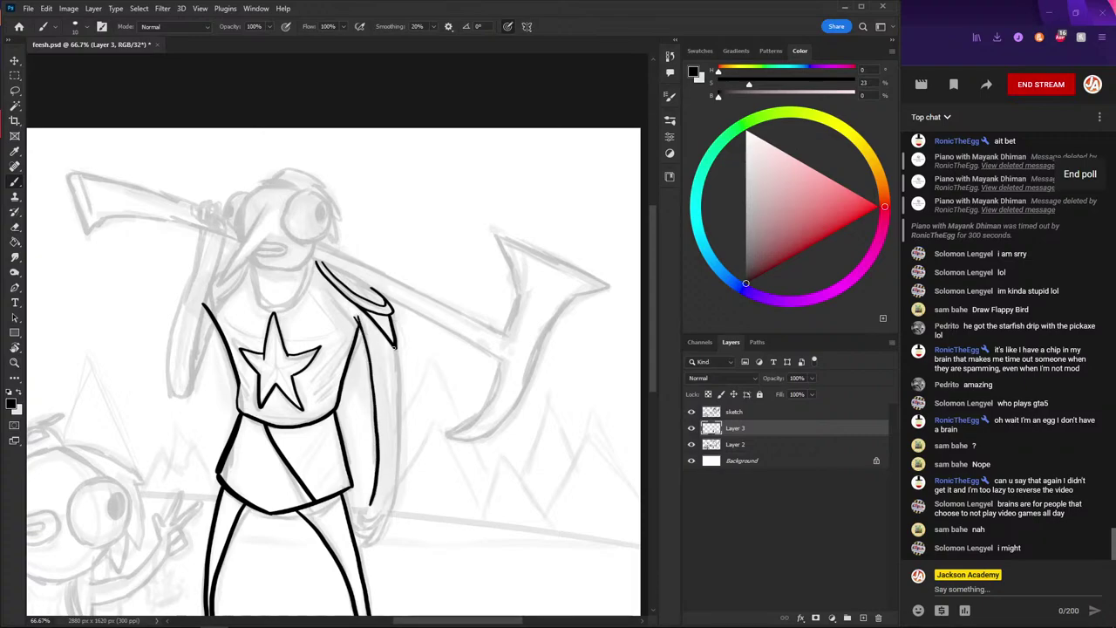
drag(394, 345, 400, 419)
- Pan to the raised arm and ink its upper left edge as one continuous line
mouse_move(266, 301)
mouse_down()
mouse_move(254, 270)
mouse_move(350, 301)
mouse_up()
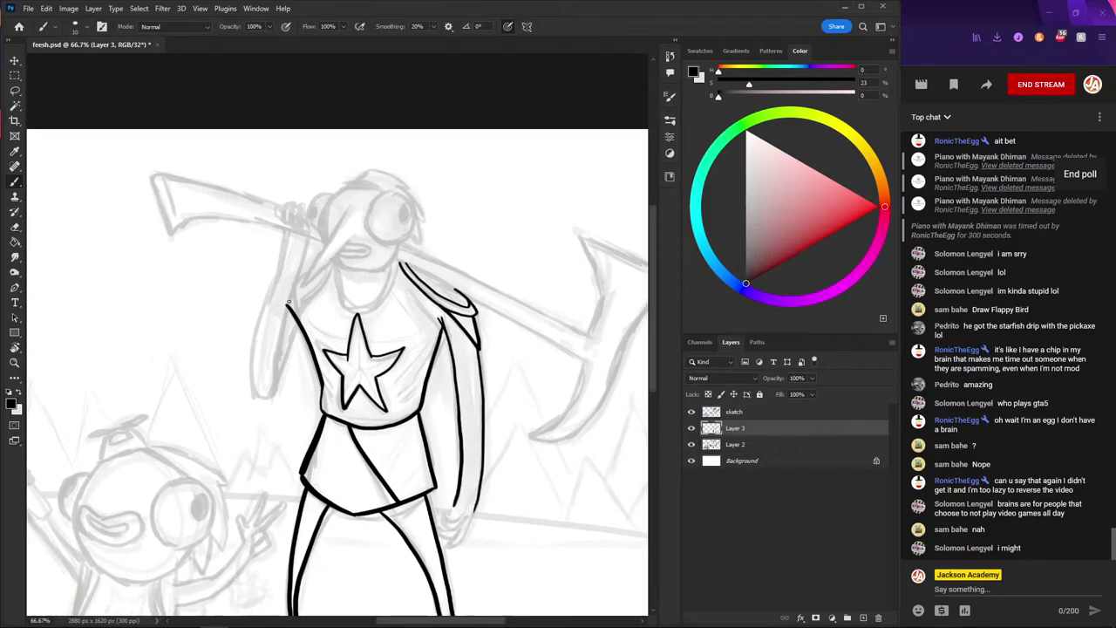
mouse_move(300, 327)
mouse_down()
mouse_move(277, 388)
mouse_move(253, 364)
mouse_move(314, 245)
mouse_move(283, 337)
mouse_up()
key(ctrl+z)
key(ctrl+z)
drag(304, 237, 279, 379)
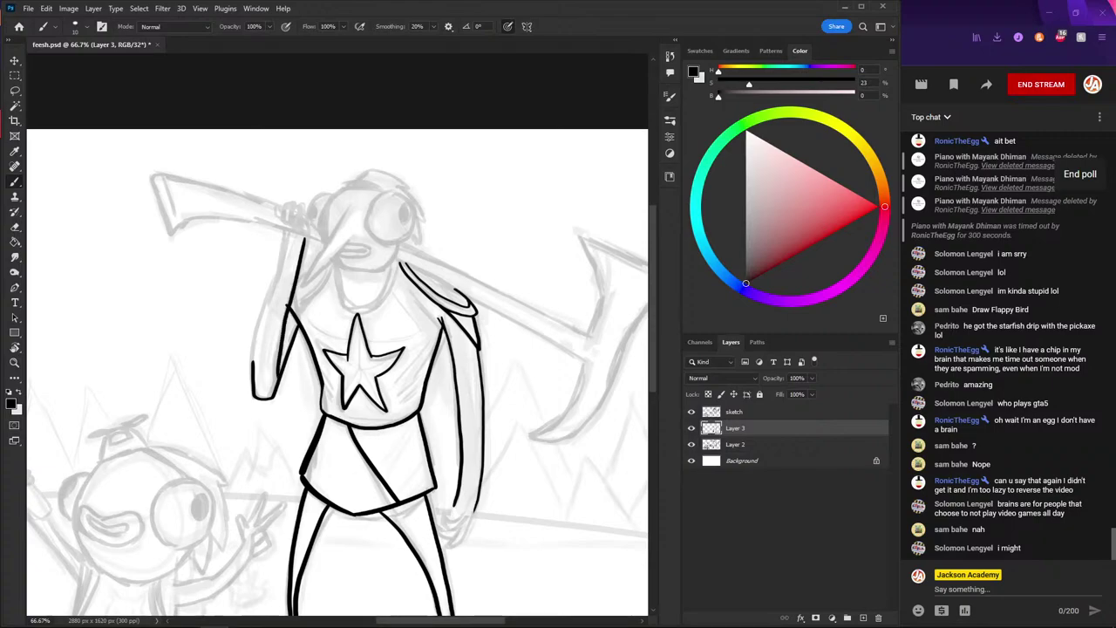
key(ctrl+z)
drag(304, 235, 275, 387)
key(ctrl+z)
key(ctrl+z)
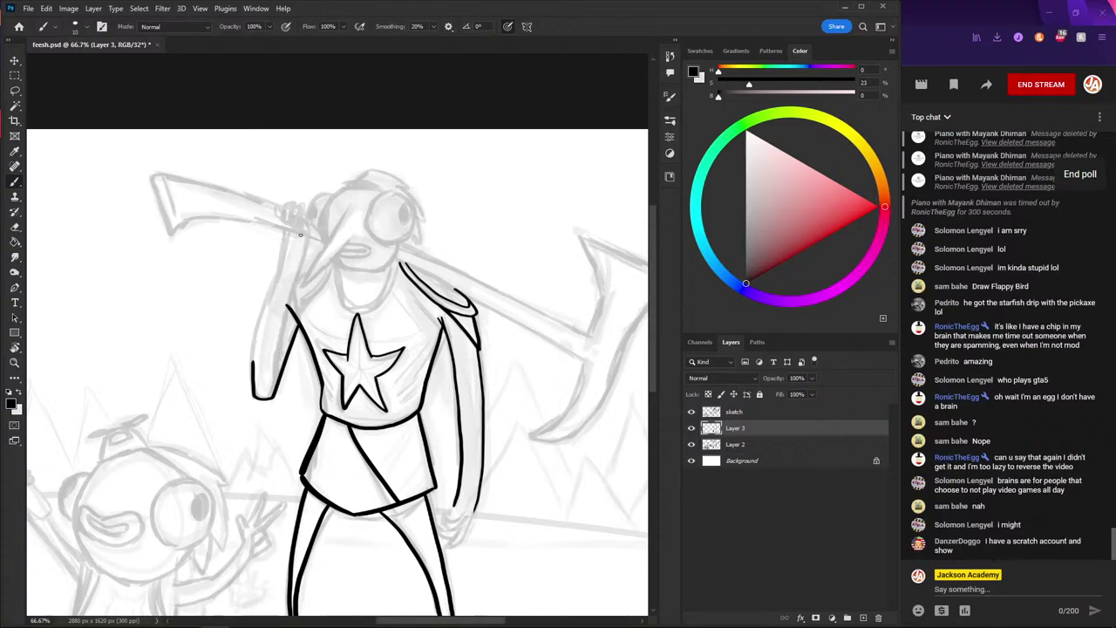
drag(305, 235, 275, 377)
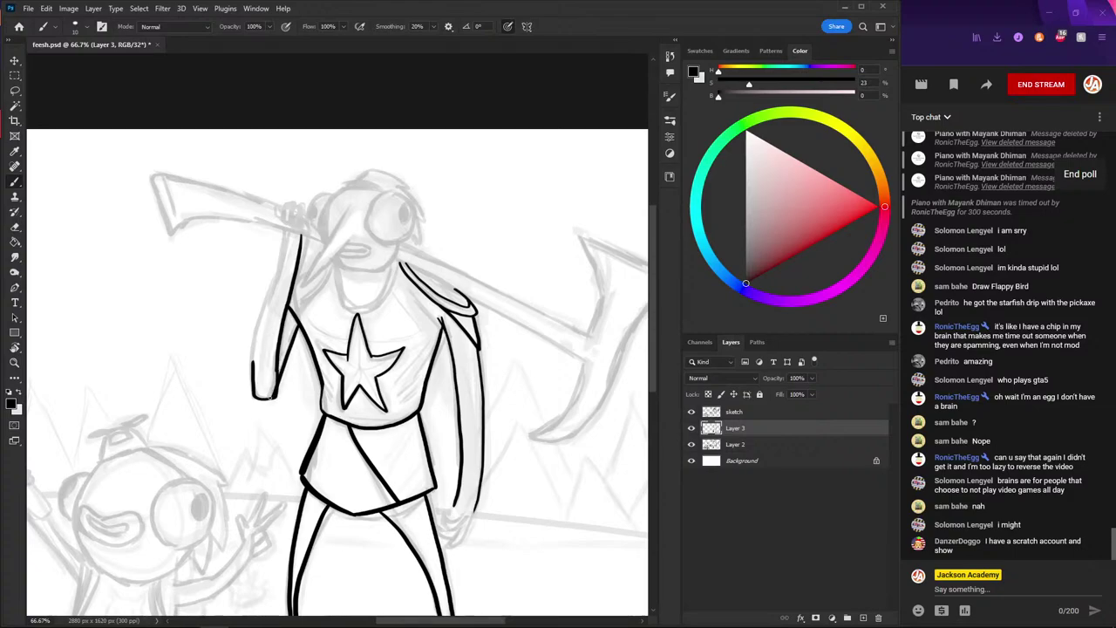
- Erase the overlapping bit of arm line and ink the raised arm's outer edge
key(e)
drag(273, 368, 270, 394)
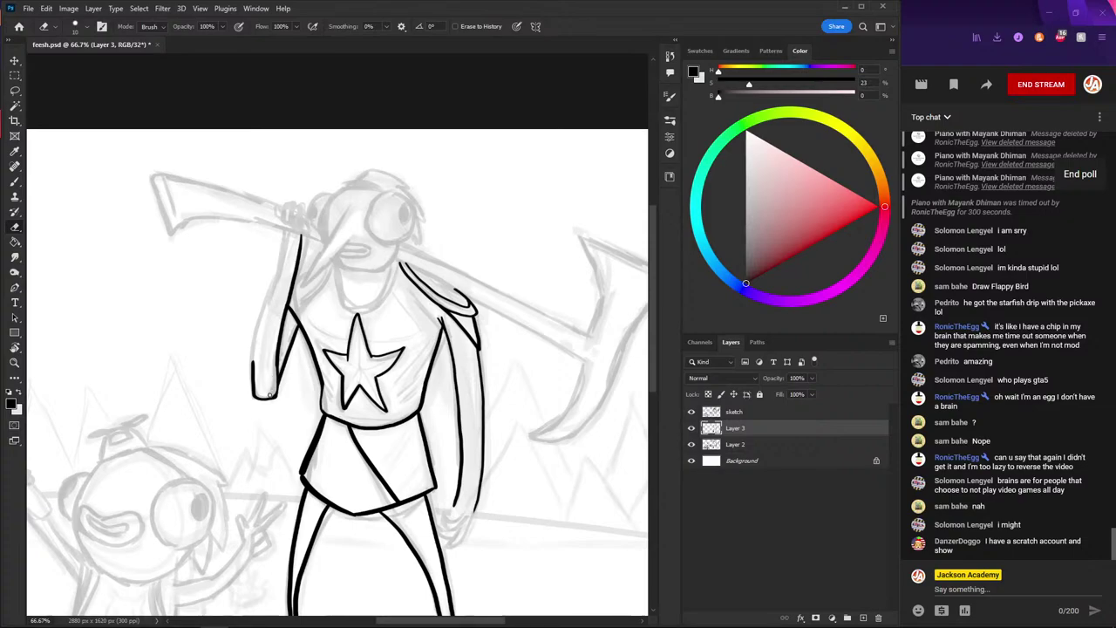
key(b)
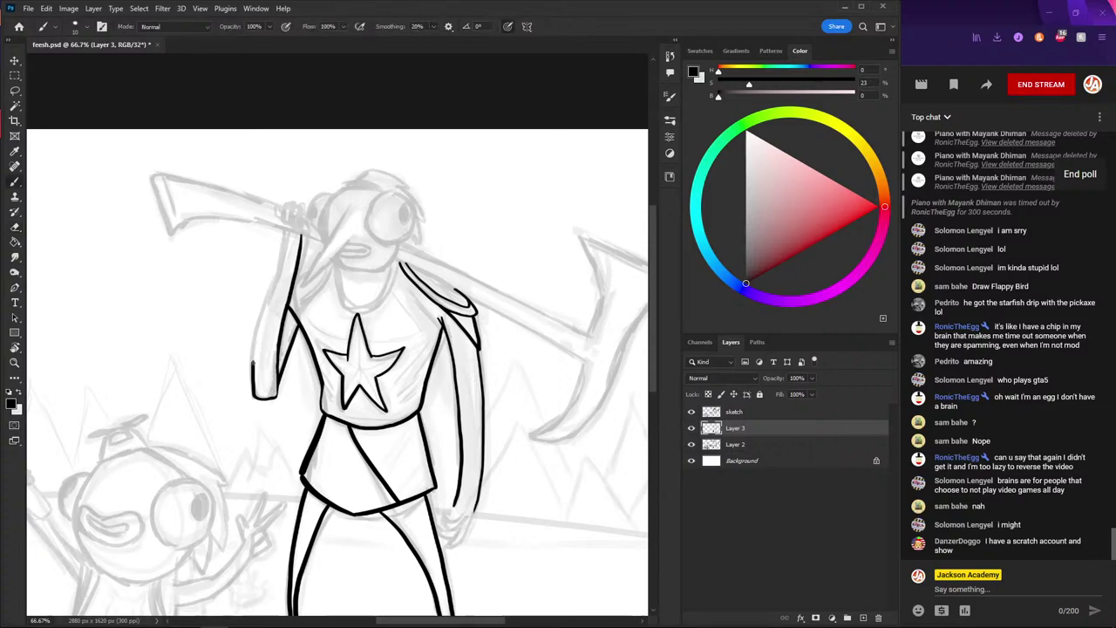
mouse_move(253, 349)
mouse_down()
mouse_move(277, 253)
mouse_move(253, 364)
mouse_up()
key(ctrl+z)
key(ctrl+z)
mouse_move(282, 237)
mouse_down()
mouse_move(252, 370)
mouse_move(266, 248)
mouse_move(277, 304)
mouse_up()
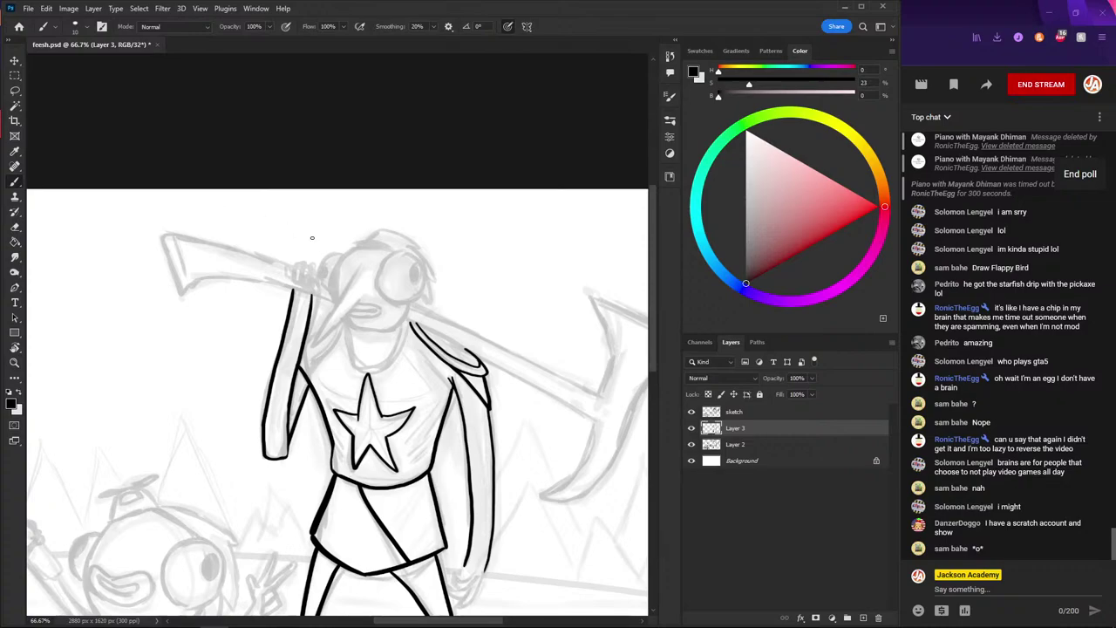
- Draw the fist at the top of the arm and pan up to the axe handle
mouse_move(304, 262)
mouse_down()
mouse_move(288, 277)
mouse_move(301, 288)
mouse_move(316, 272)
mouse_move(303, 288)
mouse_move(297, 276)
mouse_move(309, 292)
mouse_move(306, 280)
mouse_up()
key(e)
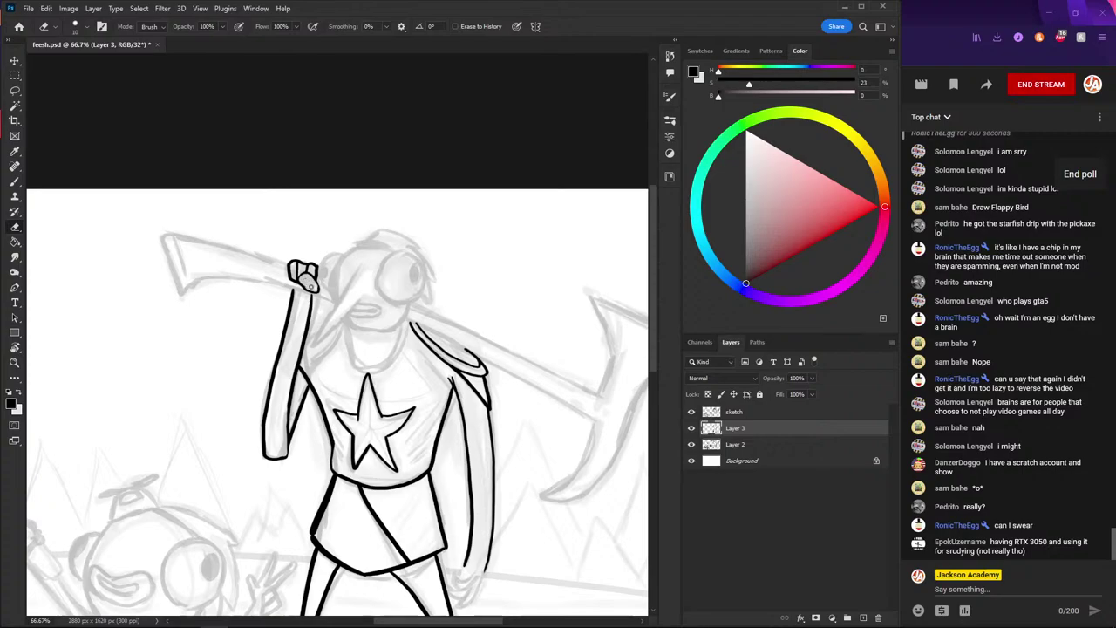
key(b)
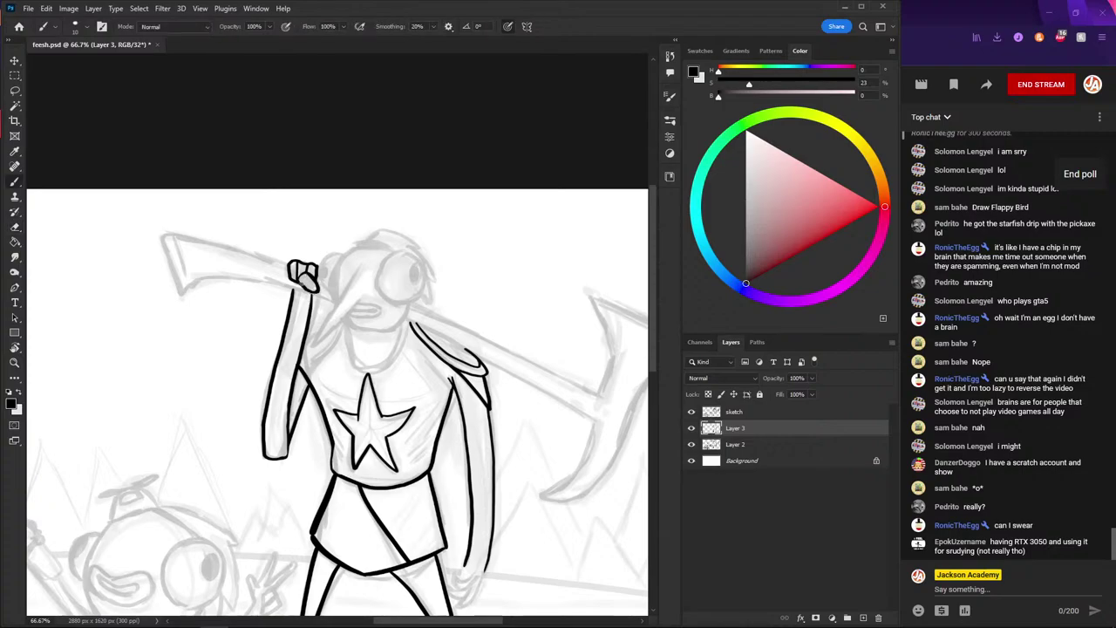
drag(256, 239, 259, 212)
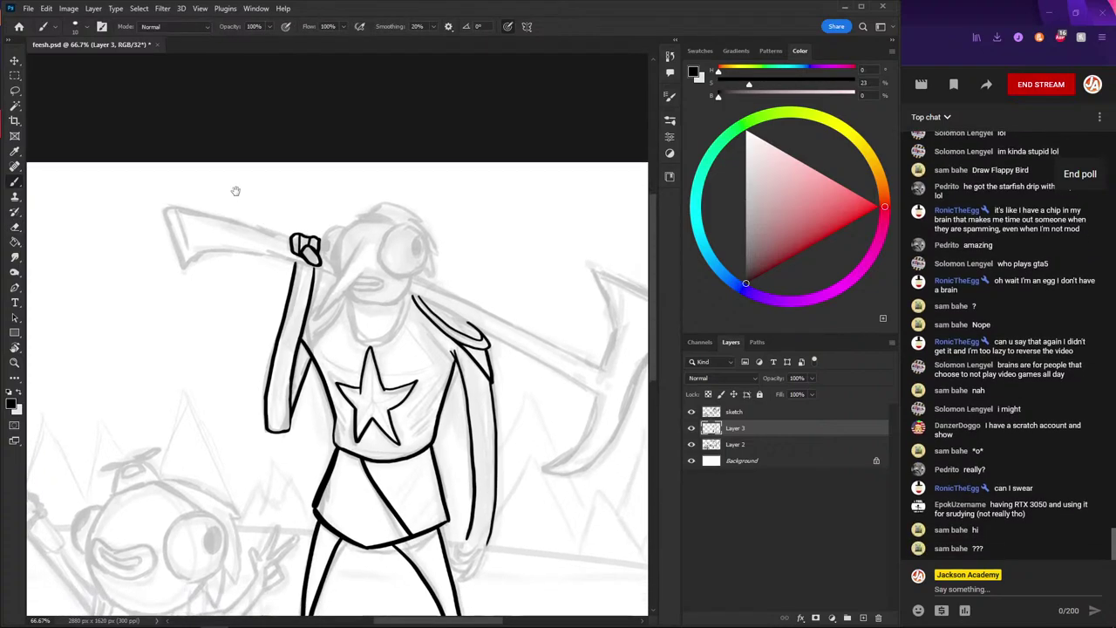
drag(218, 246, 255, 260)
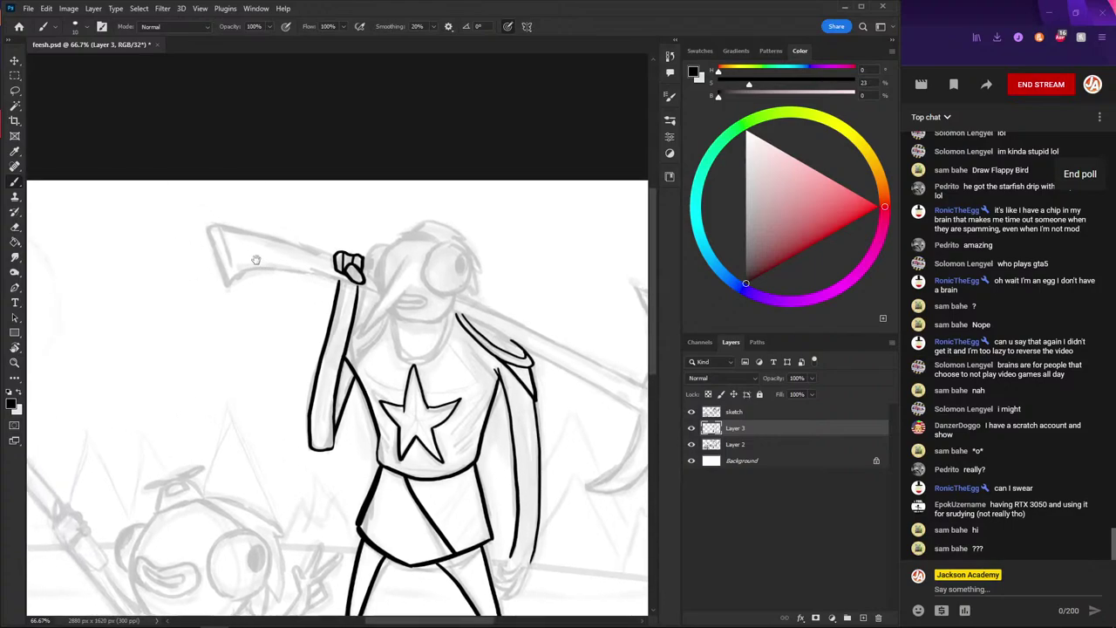
- Attempt the axe handle's top edge several times, undoing each stroke
drag(335, 259, 220, 232)
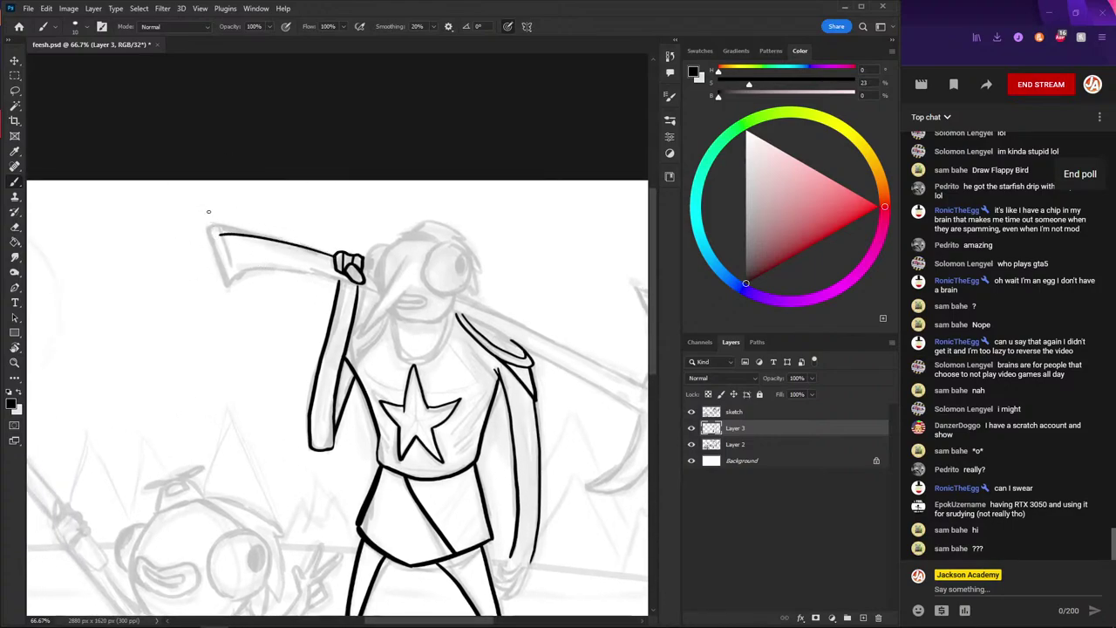
key(ctrl+z)
mouse_move(334, 256)
mouse_down()
mouse_move(274, 233)
mouse_move(218, 231)
mouse_up()
key(ctrl+z)
drag(335, 259, 212, 230)
key(ctrl+z)
mouse_move(335, 260)
mouse_down()
mouse_move(214, 229)
mouse_move(224, 274)
mouse_up()
key(ctrl+z)
mouse_move(332, 255)
mouse_down()
mouse_move(235, 276)
mouse_move(342, 281)
mouse_up()
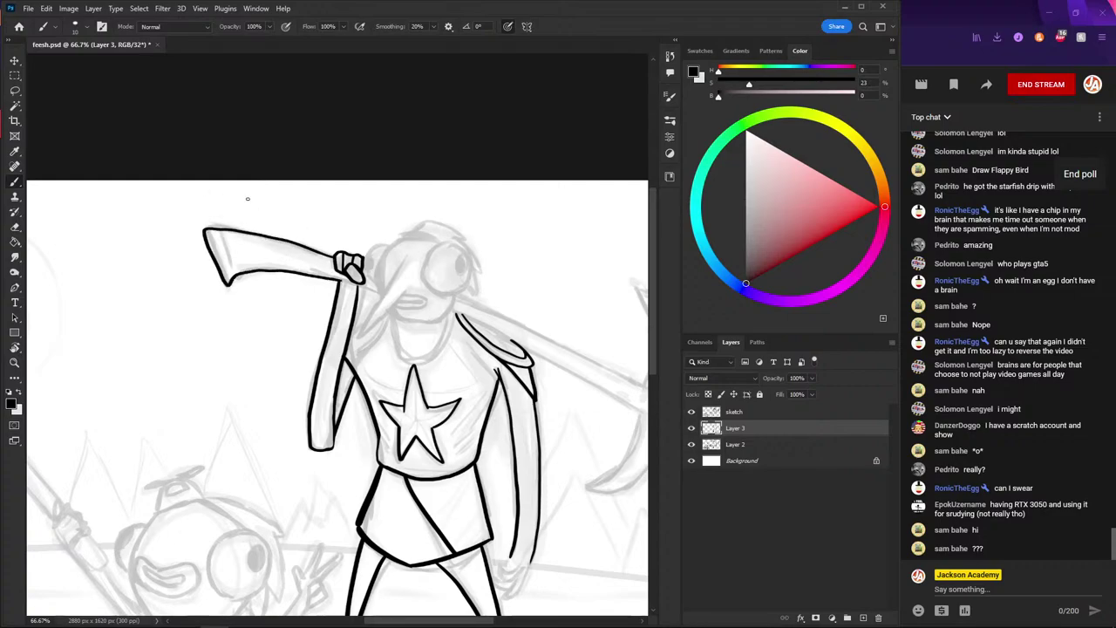
key(ctrl+z)
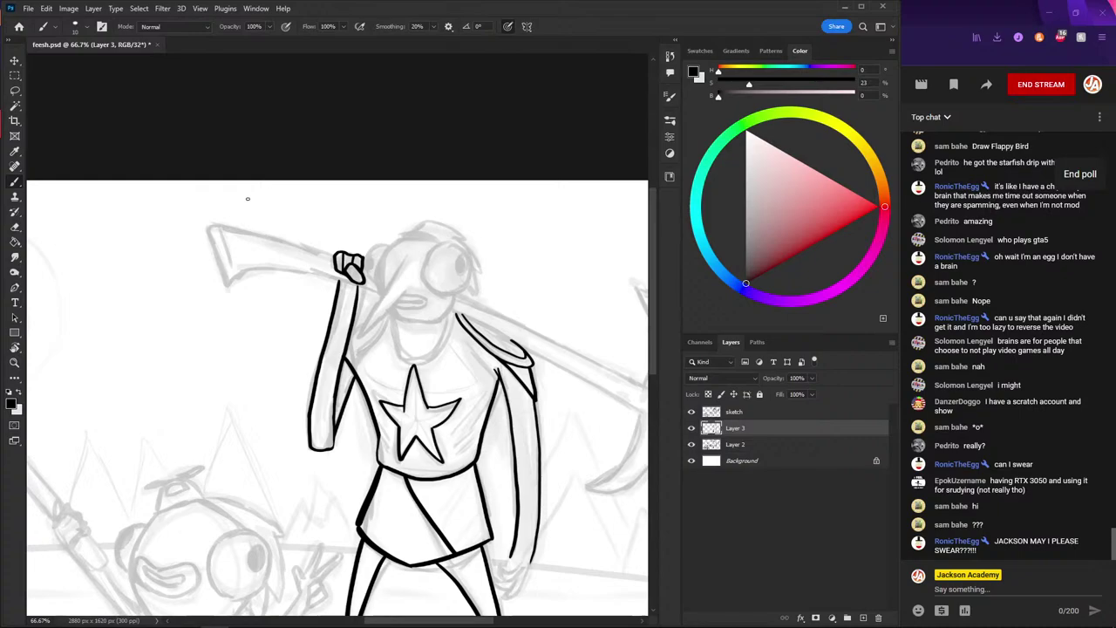
- Raise brush smoothing to 100%, ink the axe's top and bottom edges, then zoom out
click(433, 26)
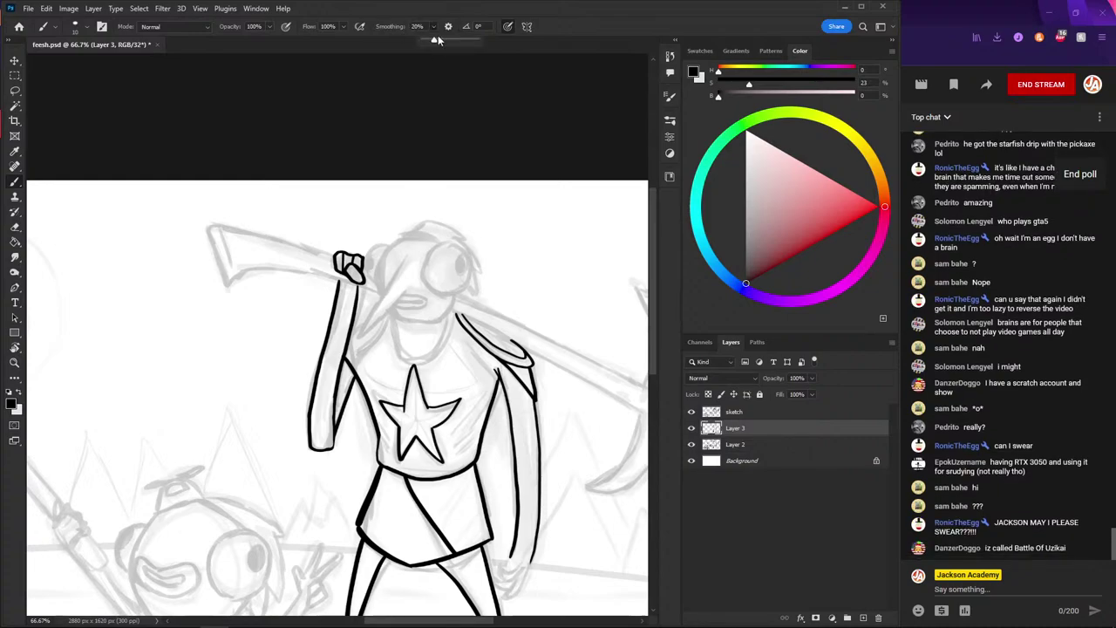
drag(498, 40, 509, 52)
drag(337, 257, 240, 229)
key(ctrl+z)
drag(336, 255, 210, 216)
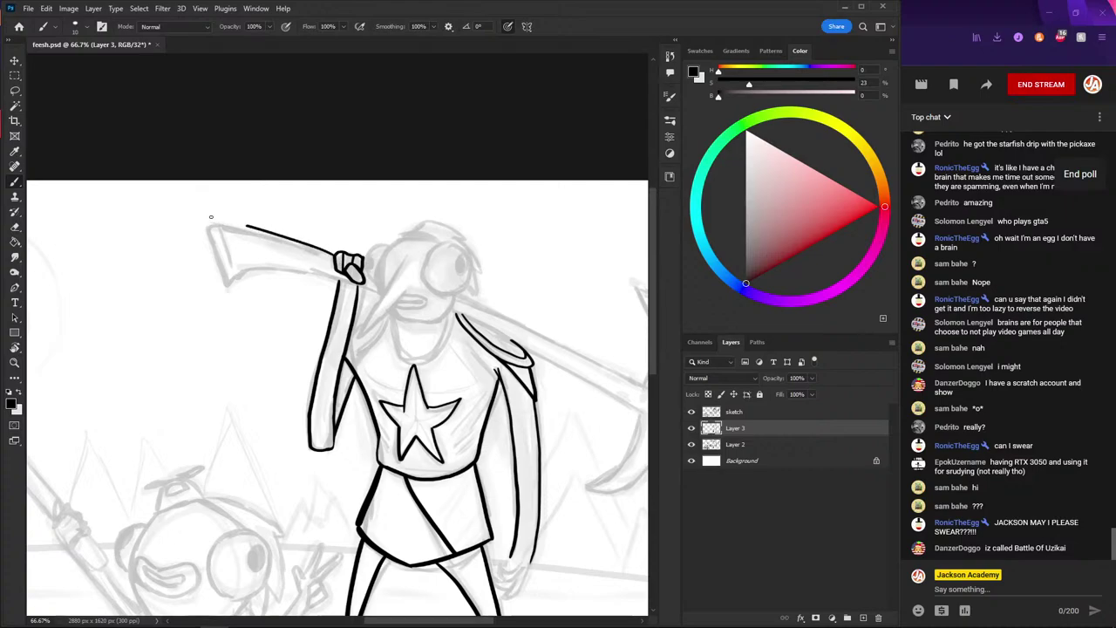
key(ctrl+z)
mouse_move(336, 256)
mouse_down()
mouse_move(215, 229)
mouse_move(227, 281)
mouse_up()
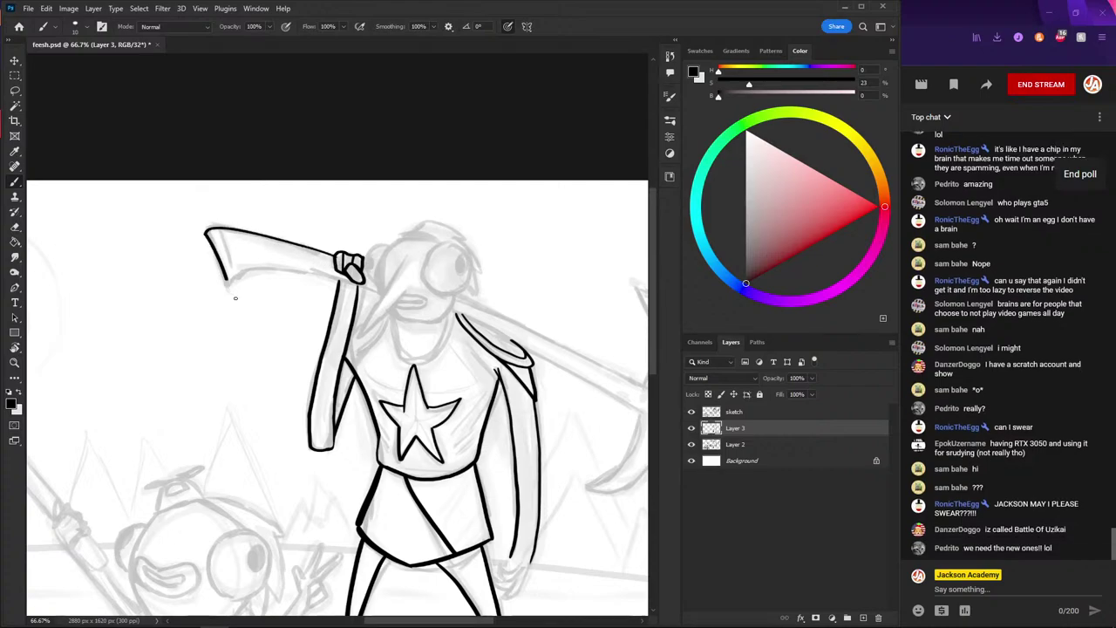
drag(302, 273, 361, 283)
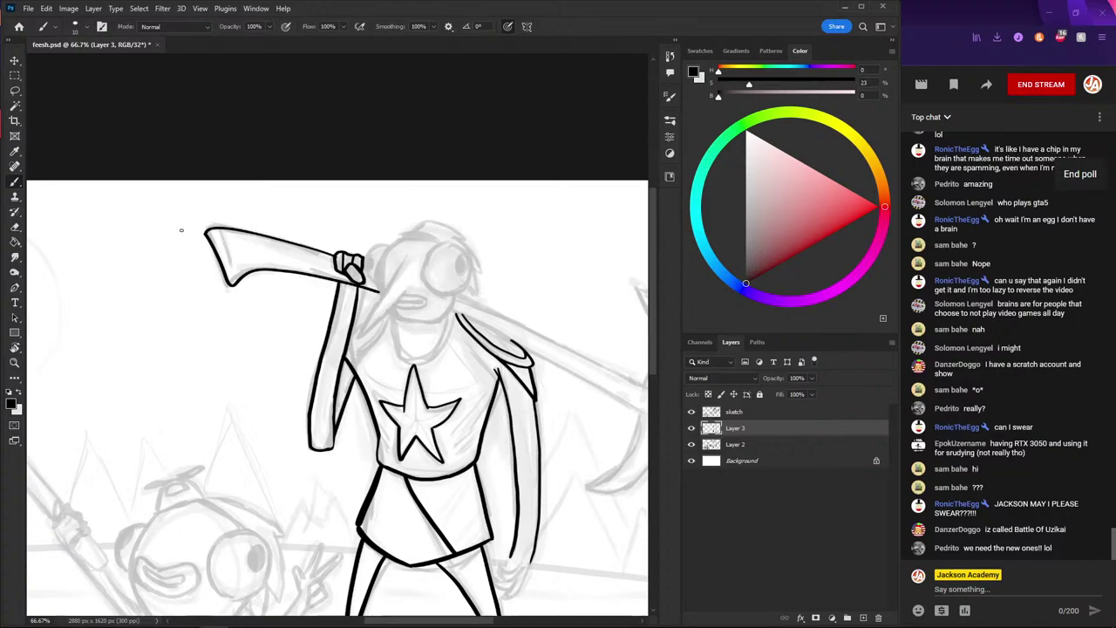
key(ctrl+z)
click(419, 26)
key(ctrl+minus)
key(ctrl+minus)
key(ctrl+minus)
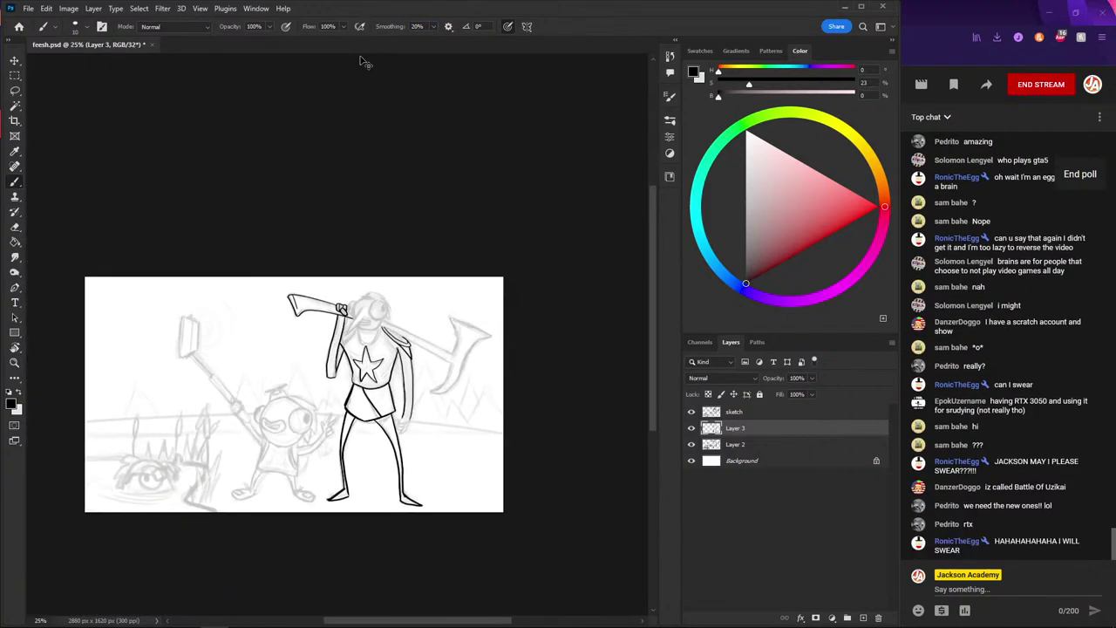
- Zoom back in and try a short line by the glove, undoing the attempts
key(ctrl+plus)
key(ctrl+plus)
key(ctrl+plus)
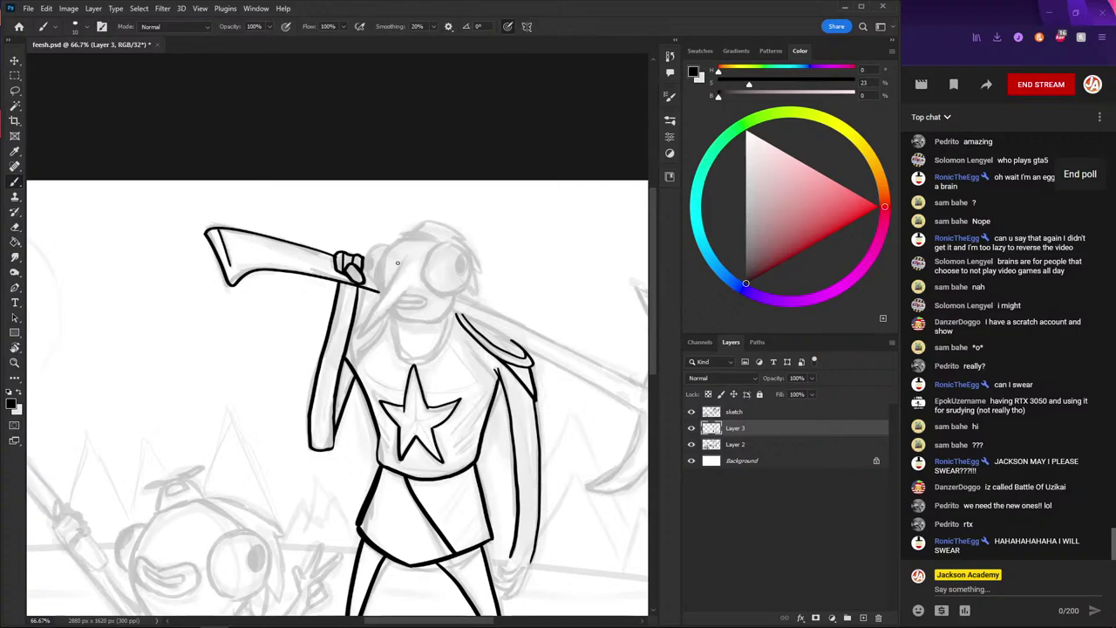
drag(390, 285, 366, 328)
key(ctrl+z)
mouse_move(406, 263)
mouse_down()
mouse_move(360, 337)
mouse_move(402, 297)
mouse_up()
key(ctrl+z)
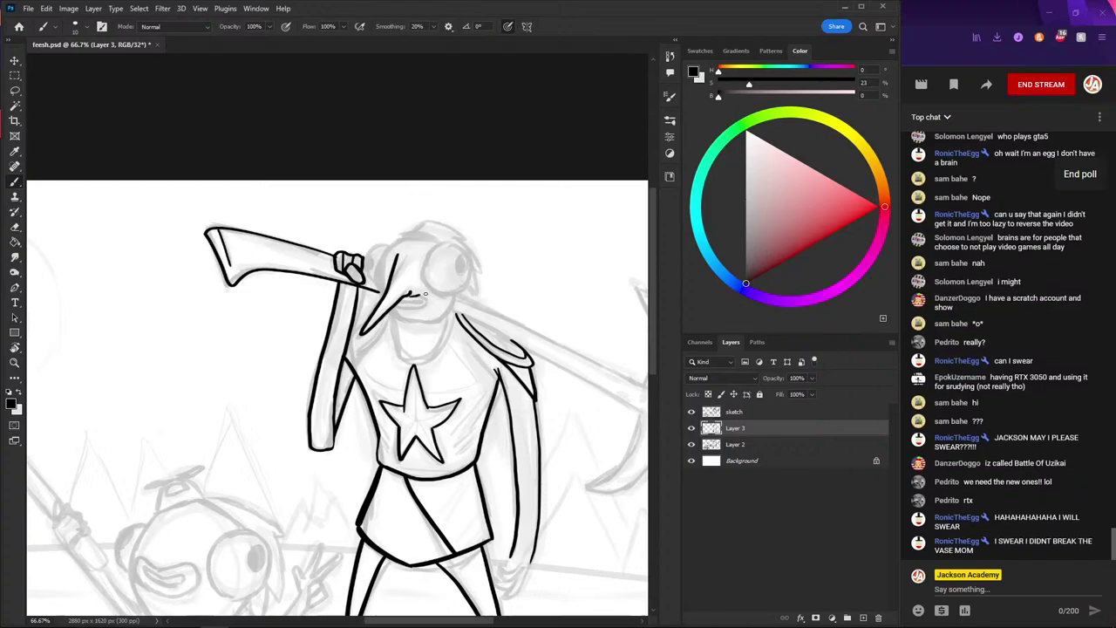
- Adjust smoothing and ink the curve of the mouth, redoing part of it
drag(429, 293, 401, 312)
key(ctrl+z)
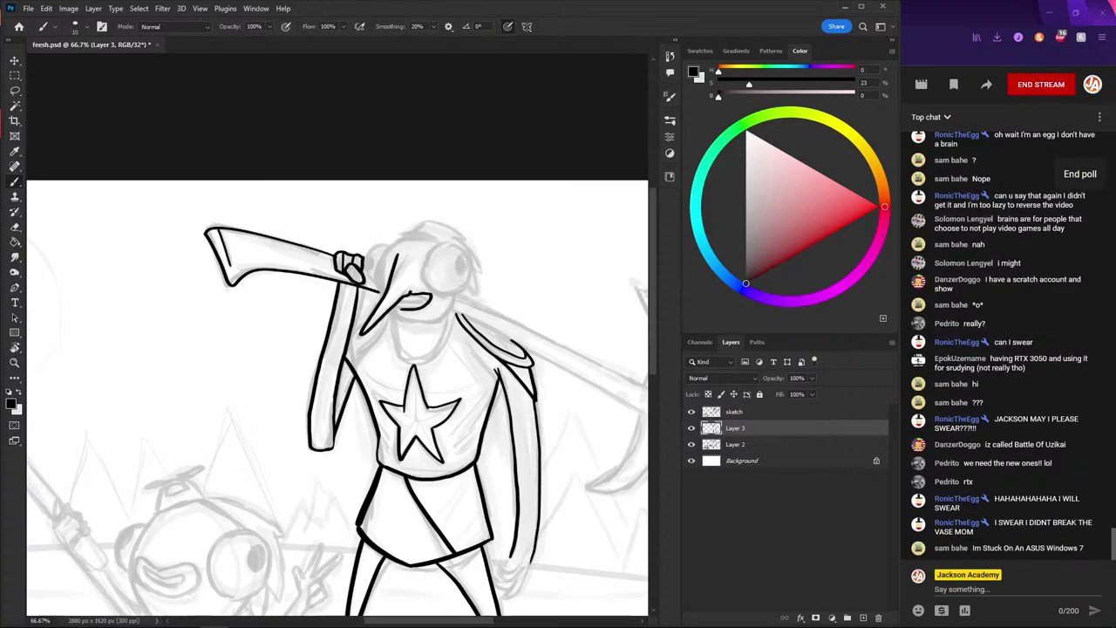
key(ctrl+z)
click(417, 26)
mouse_move(429, 295)
mouse_down()
mouse_move(397, 310)
mouse_move(417, 307)
mouse_move(410, 297)
mouse_up()
key(ctrl+z)
- Ink the hand gripping the axe and try the head outline, undoing the head strokes
drag(387, 248, 365, 267)
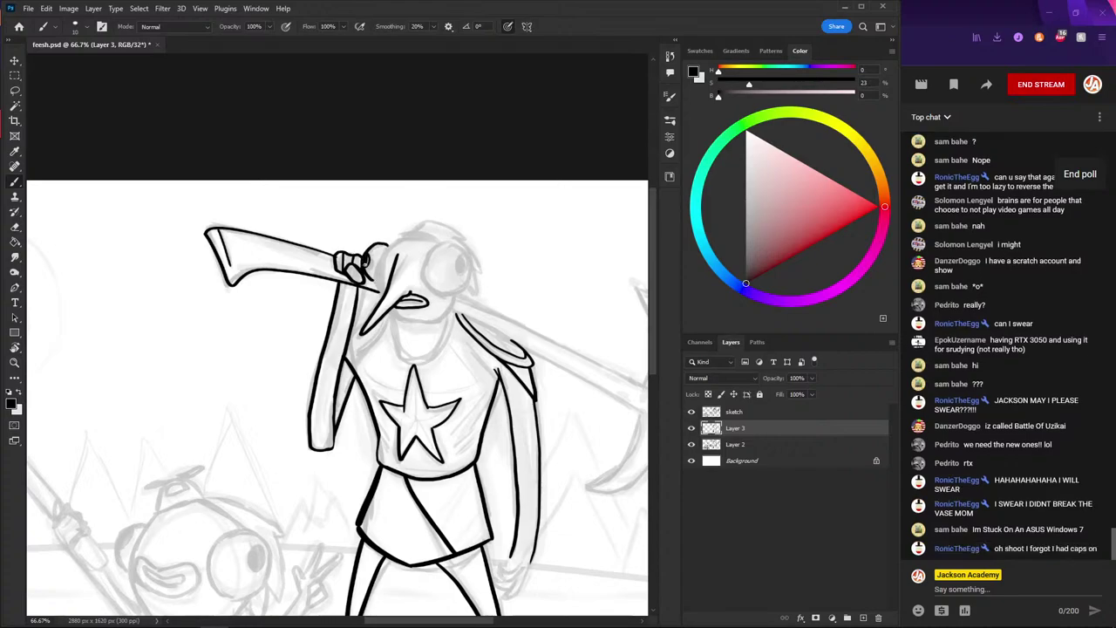
drag(408, 232, 384, 250)
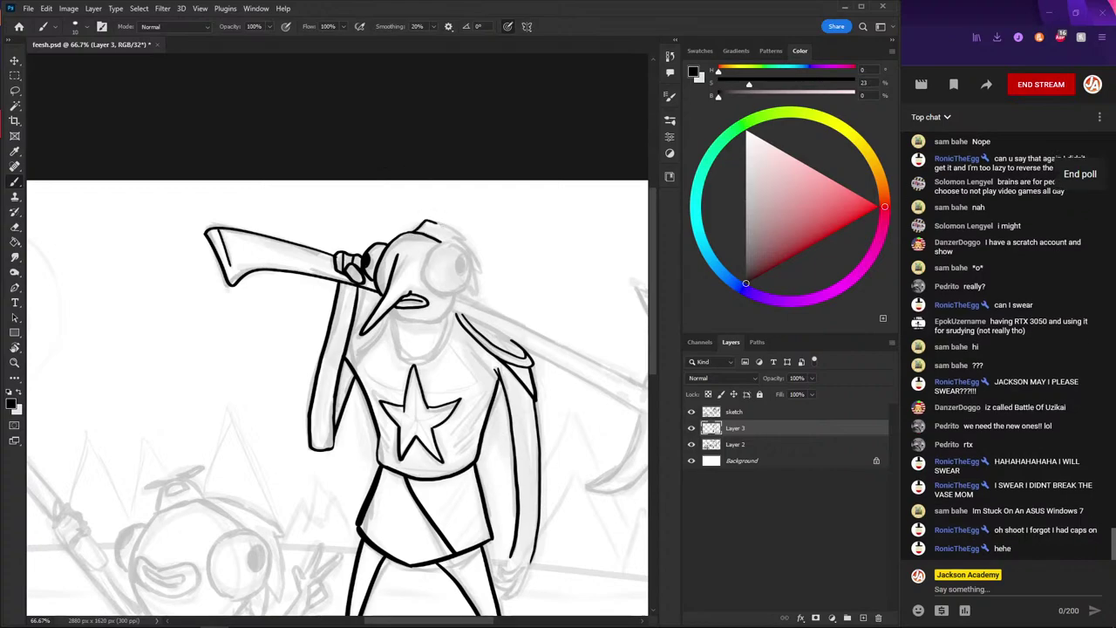
mouse_move(416, 232)
mouse_down()
mouse_move(465, 239)
mouse_move(476, 294)
mouse_move(468, 258)
mouse_move(456, 297)
mouse_up()
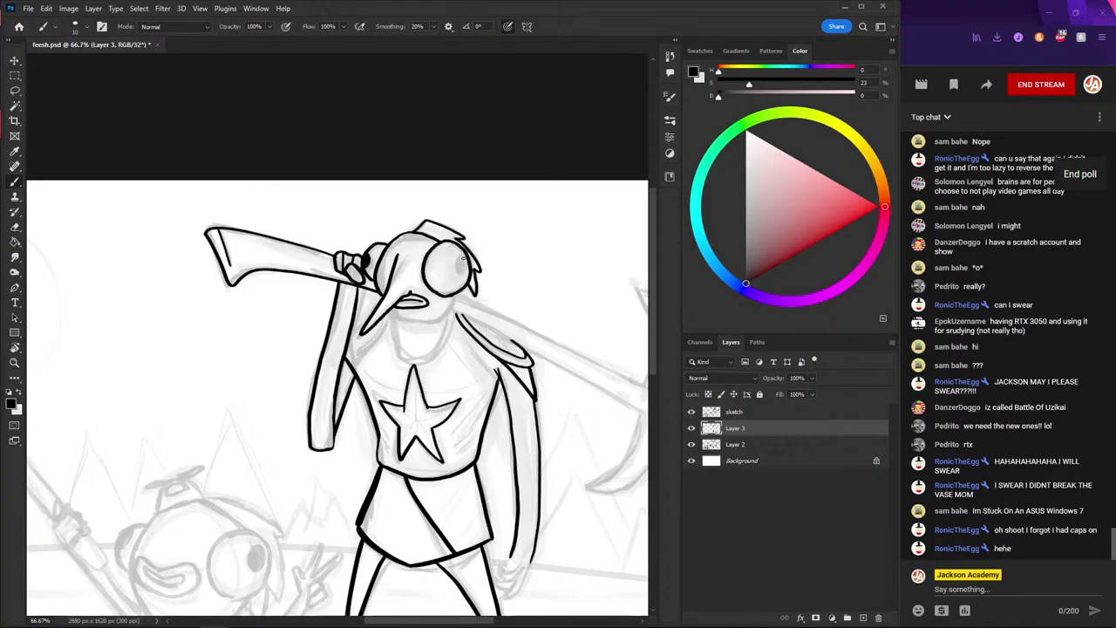
key(ctrl+z)
key(ctrl+z)
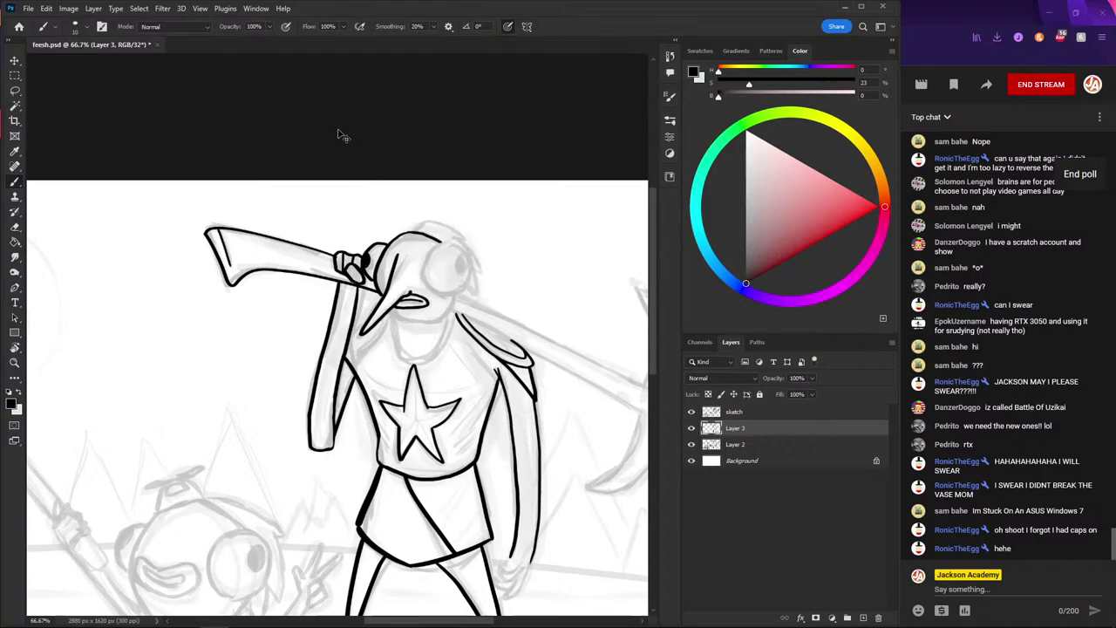
key(ctrl+z)
key(ctrl+z)
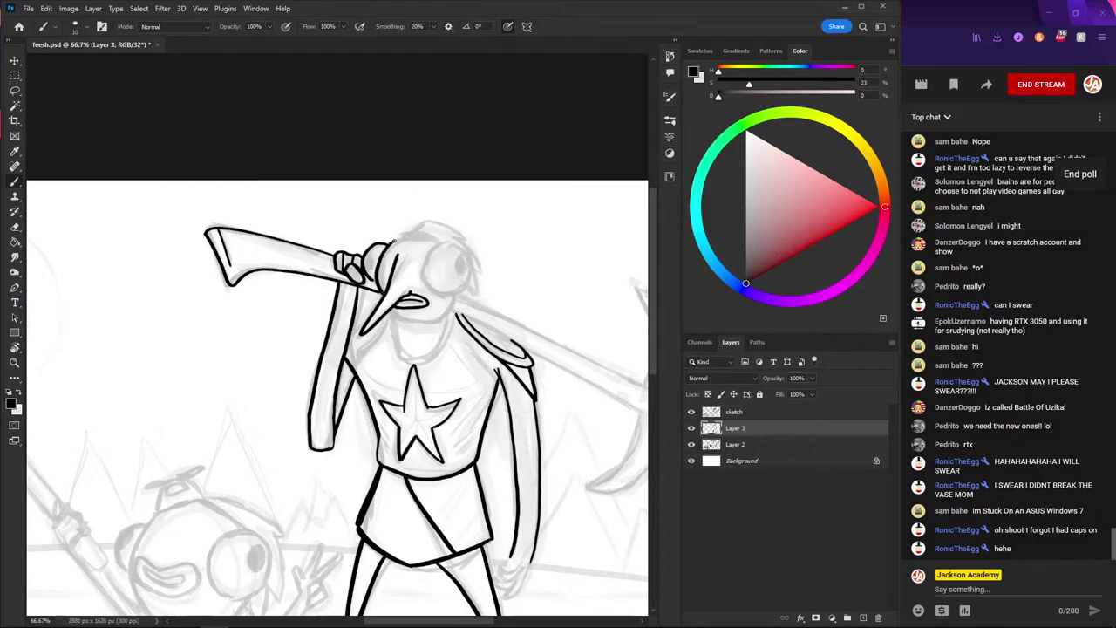
mouse_move(443, 225)
mouse_down()
mouse_move(476, 273)
mouse_move(470, 293)
mouse_move(472, 272)
mouse_move(454, 244)
mouse_up()
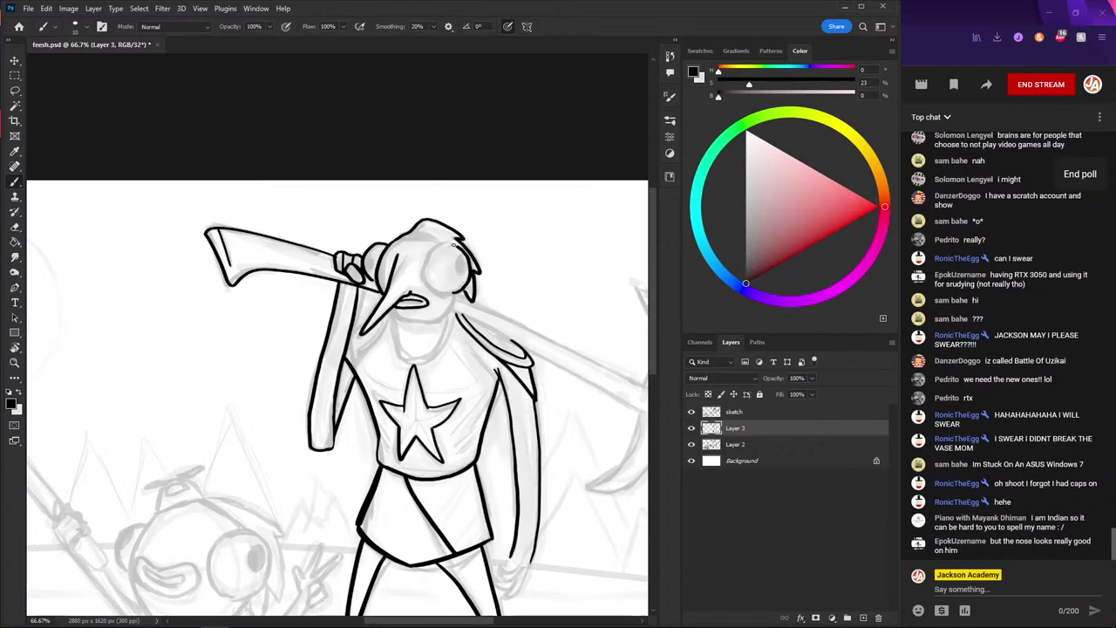
key(ctrl+z)
- Try inking the round eye outline, then undo the eye and head strokes
mouse_move(463, 295)
mouse_down()
mouse_move(419, 274)
mouse_move(471, 265)
mouse_up()
key(ctrl+z)
mouse_move(424, 250)
mouse_down()
mouse_move(469, 275)
mouse_move(450, 244)
mouse_move(436, 294)
mouse_move(471, 264)
mouse_move(414, 235)
mouse_up()
key(ctrl+z)
key(ctrl+z)
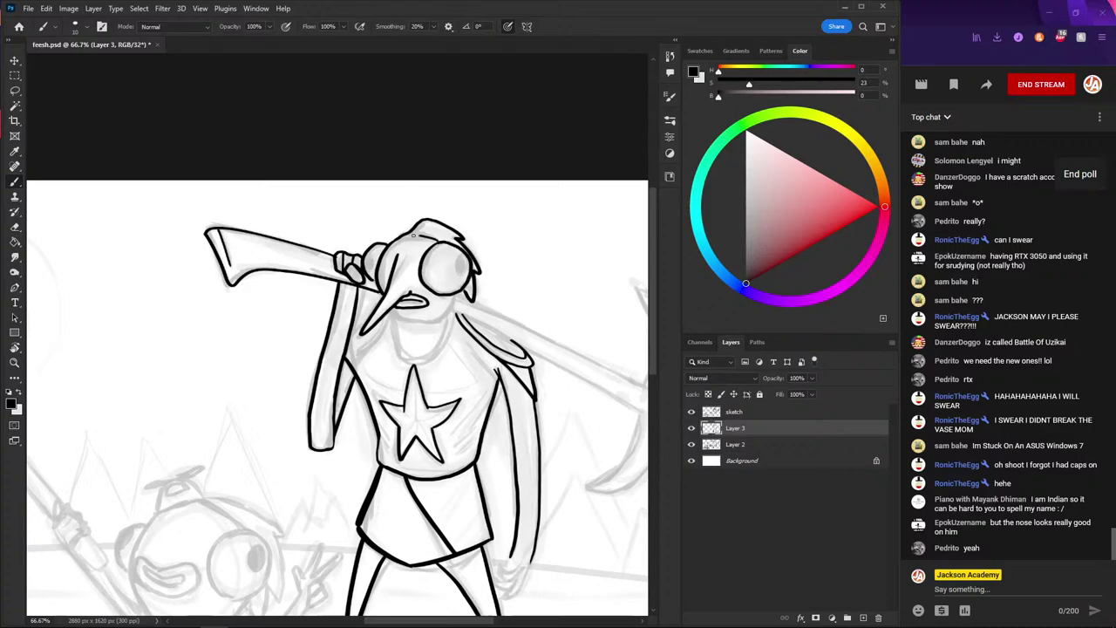
key(ctrl+z)
- Pan up over the head, then switch to the YouTube Studio live-stream dashboard
drag(323, 194, 307, 177)
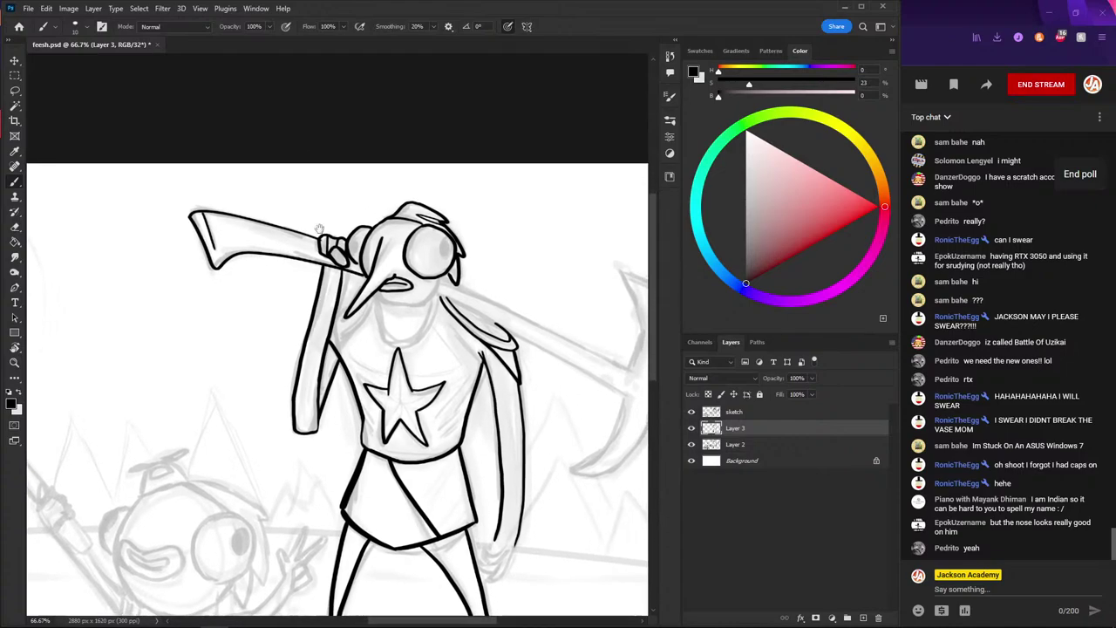
mouse_move(318, 267)
mouse_down()
mouse_move(325, 221)
mouse_move(327, 251)
mouse_move(312, 214)
mouse_up()
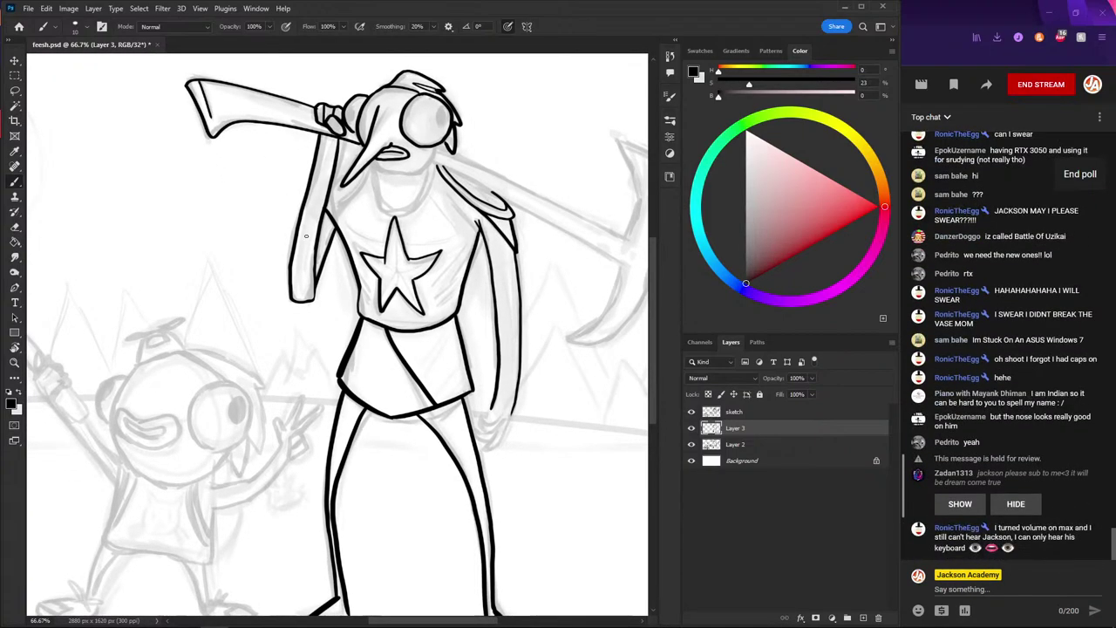
click(959, 504)
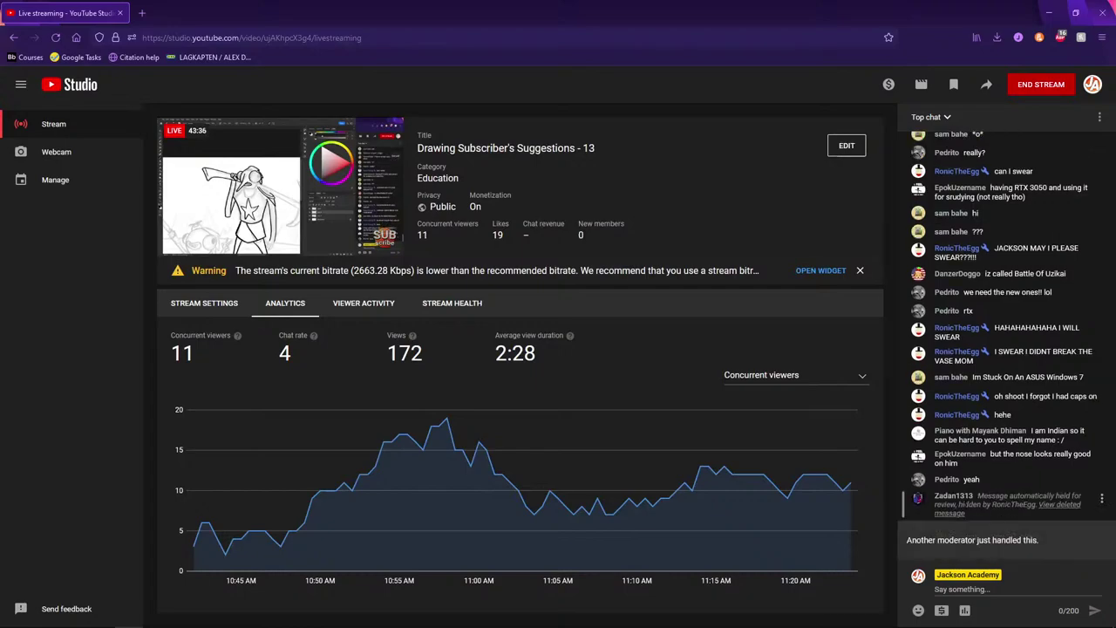
- Return to feesh.psd in Photoshop and frame the character's face
click(215, 615)
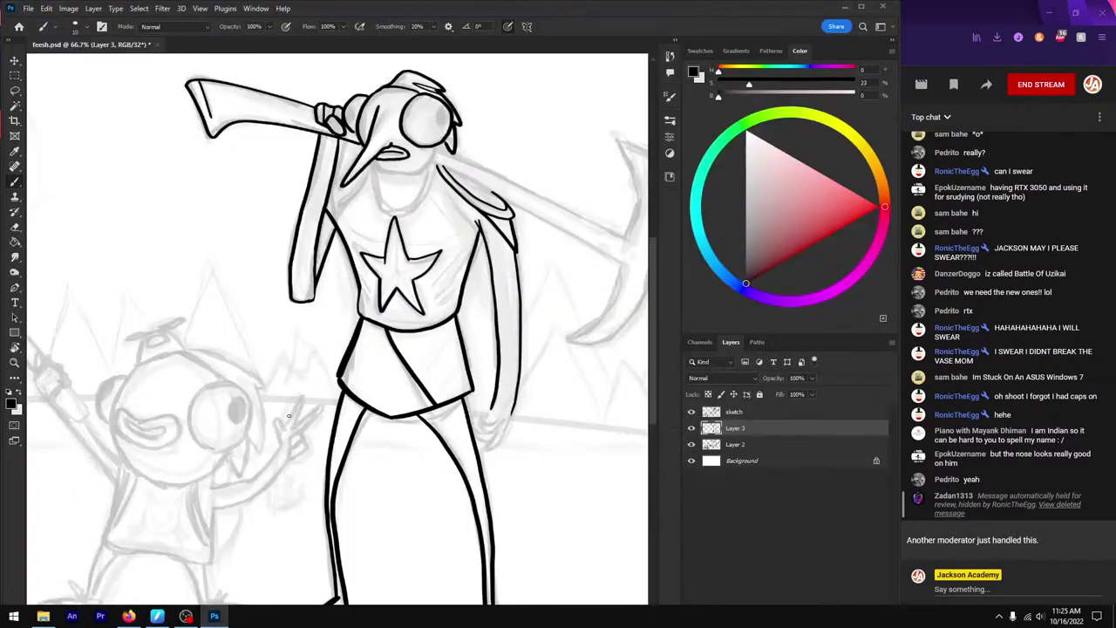
mouse_move(349, 277)
mouse_down()
mouse_move(340, 262)
mouse_move(350, 300)
mouse_up()
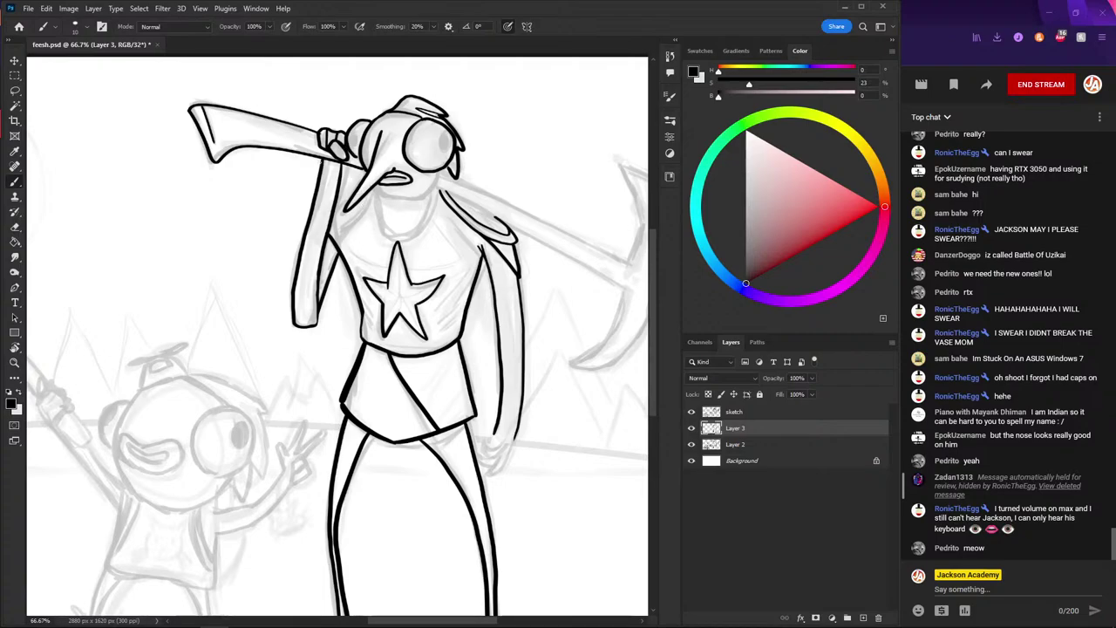
mouse_move(318, 199)
mouse_down()
mouse_move(293, 213)
mouse_move(321, 256)
mouse_up()
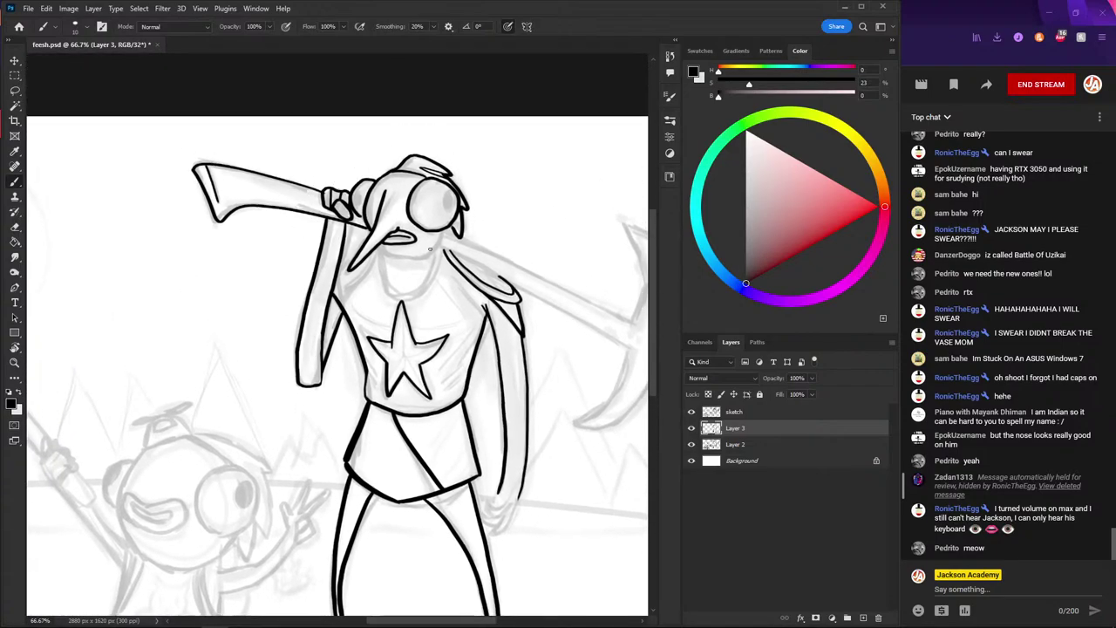
- Undo the old lower-mouth stroke and redraw it as a new curve under the mouth
key(ctrl+z)
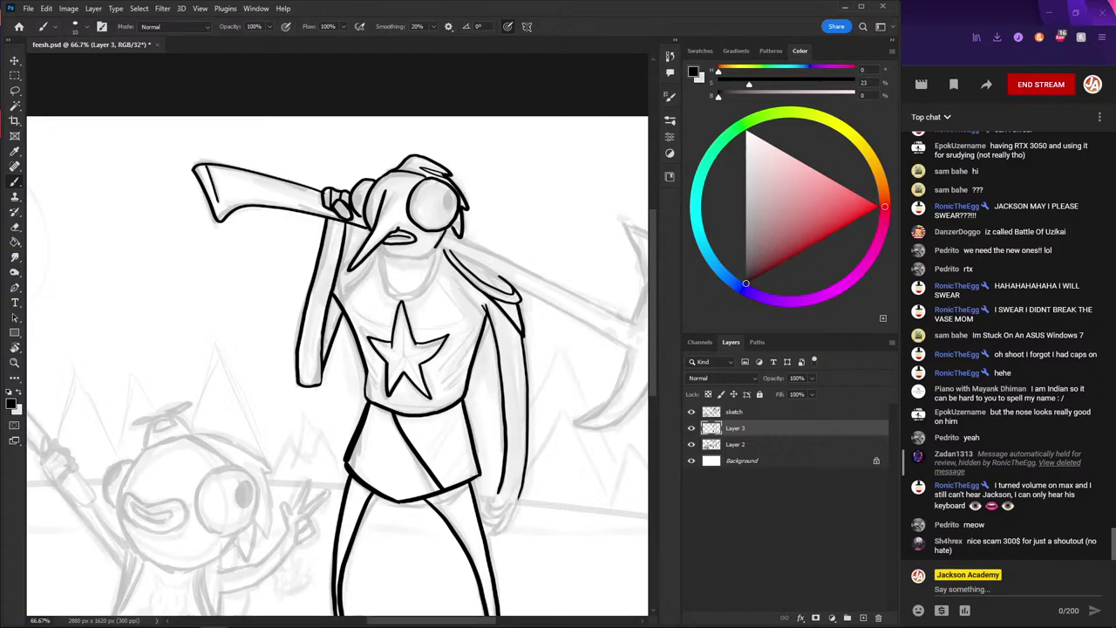
drag(436, 247, 381, 256)
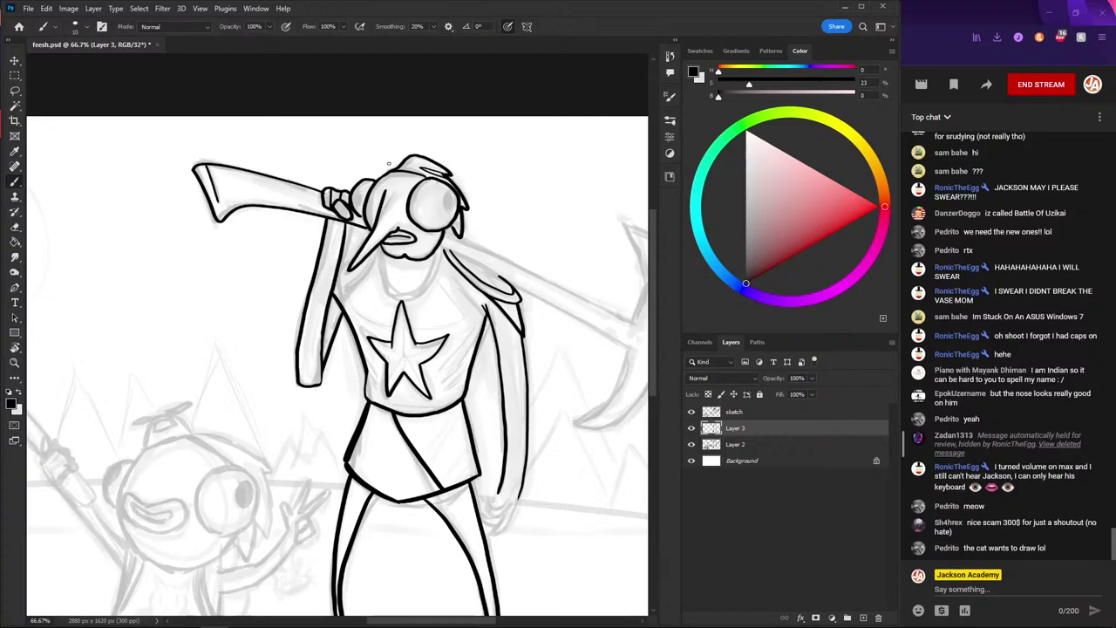
key(ctrl+z)
drag(384, 254, 406, 257)
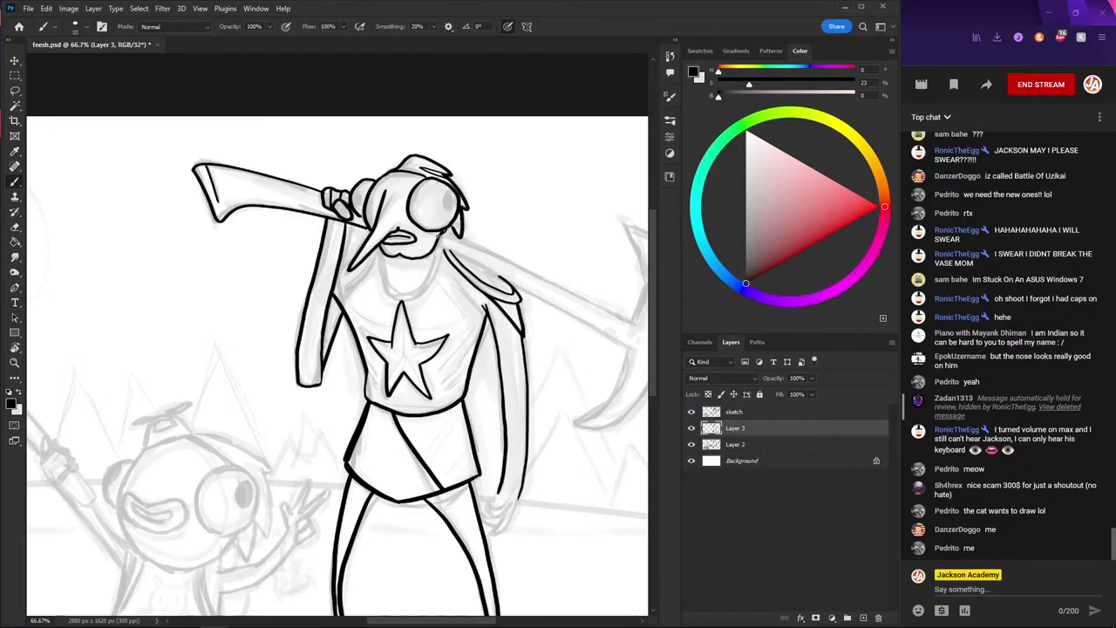
key(e)
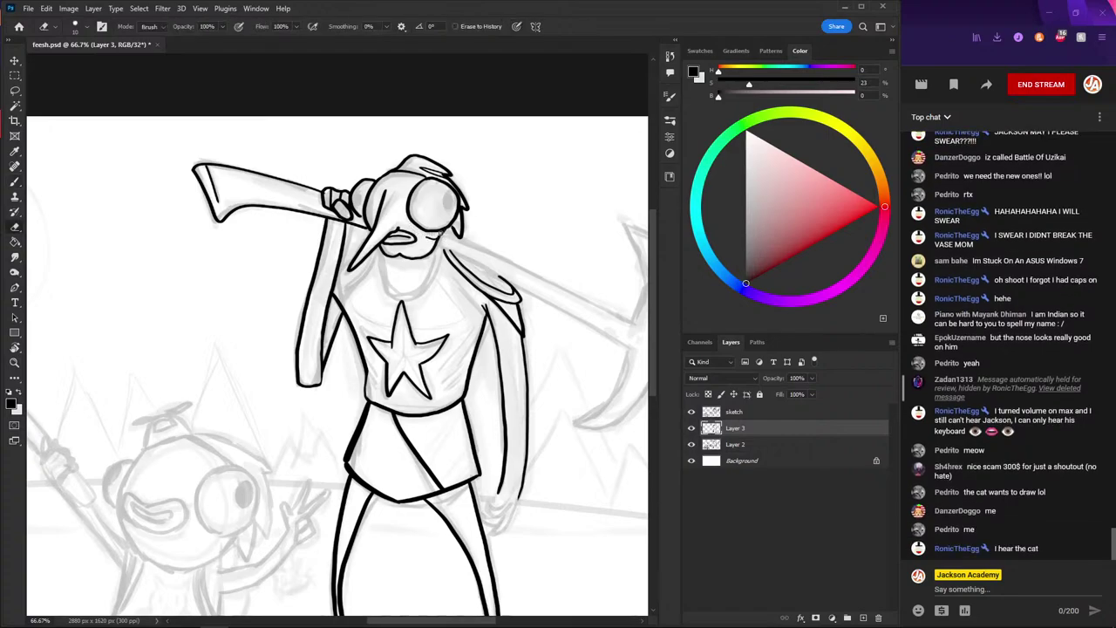
key(b)
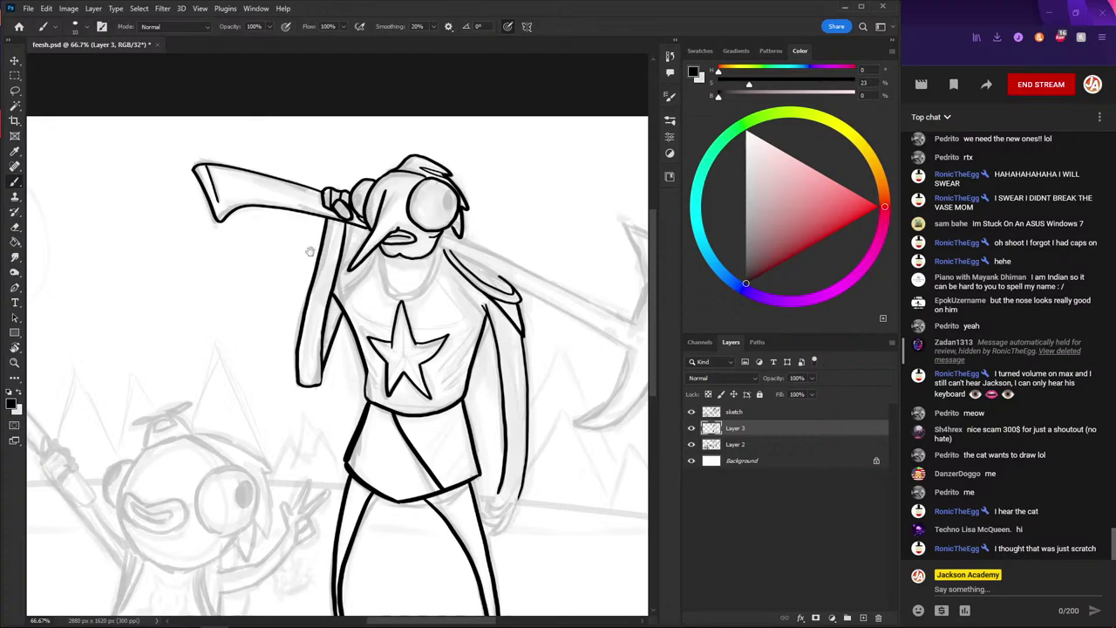
- Frame the head and ink the chin under the mouth, keeping its right side
mouse_move(334, 301)
mouse_down()
mouse_move(308, 218)
mouse_move(323, 283)
mouse_up()
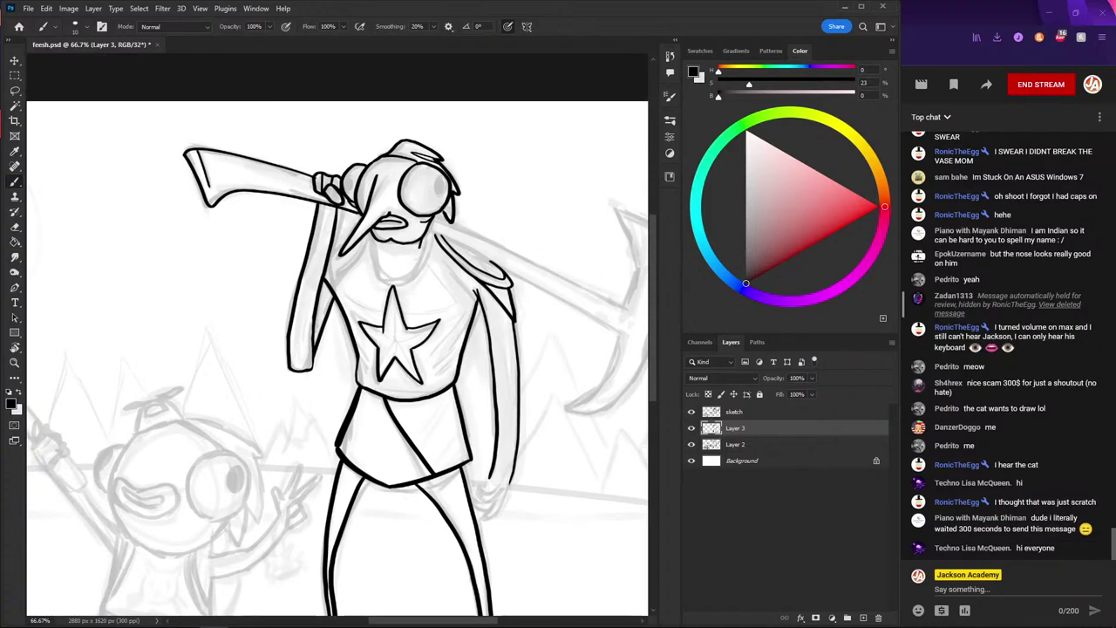
mouse_move(403, 266)
mouse_down()
mouse_move(384, 263)
mouse_move(420, 239)
mouse_move(403, 284)
mouse_move(377, 247)
mouse_move(410, 277)
mouse_up()
key(ctrl+z)
key(ctrl+z)
key(ctrl+z)
mouse_move(427, 230)
mouse_down()
mouse_move(398, 279)
mouse_move(373, 244)
mouse_move(389, 286)
mouse_move(369, 231)
mouse_move(377, 254)
mouse_move(426, 236)
mouse_move(402, 279)
mouse_move(370, 233)
mouse_up()
key(ctrl+z)
key(ctrl+z)
key(ctrl+z)
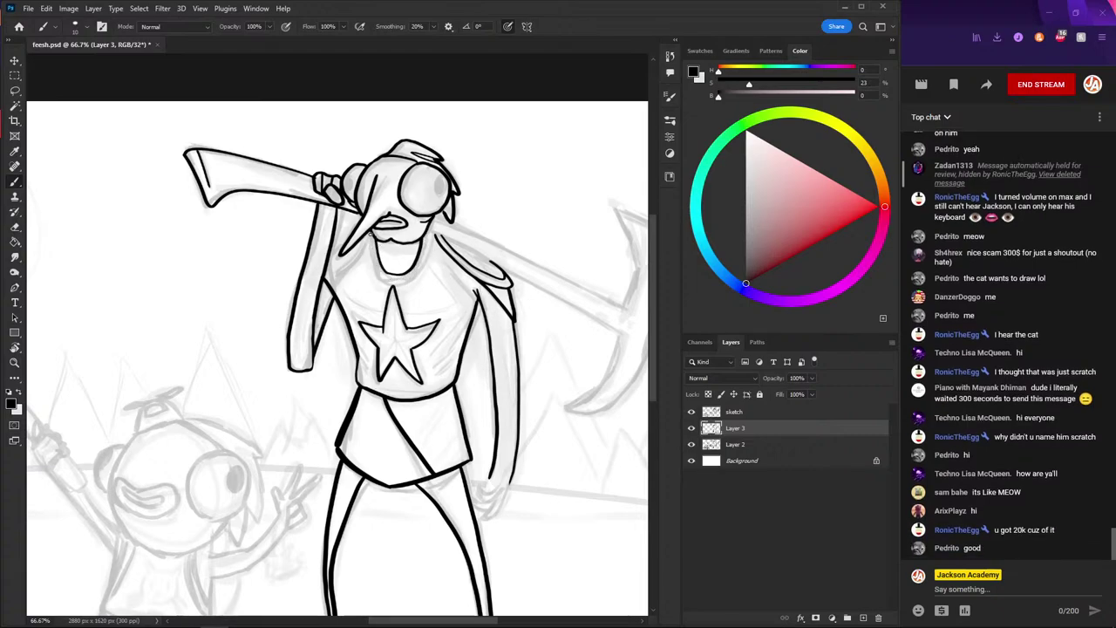
drag(398, 278, 426, 235)
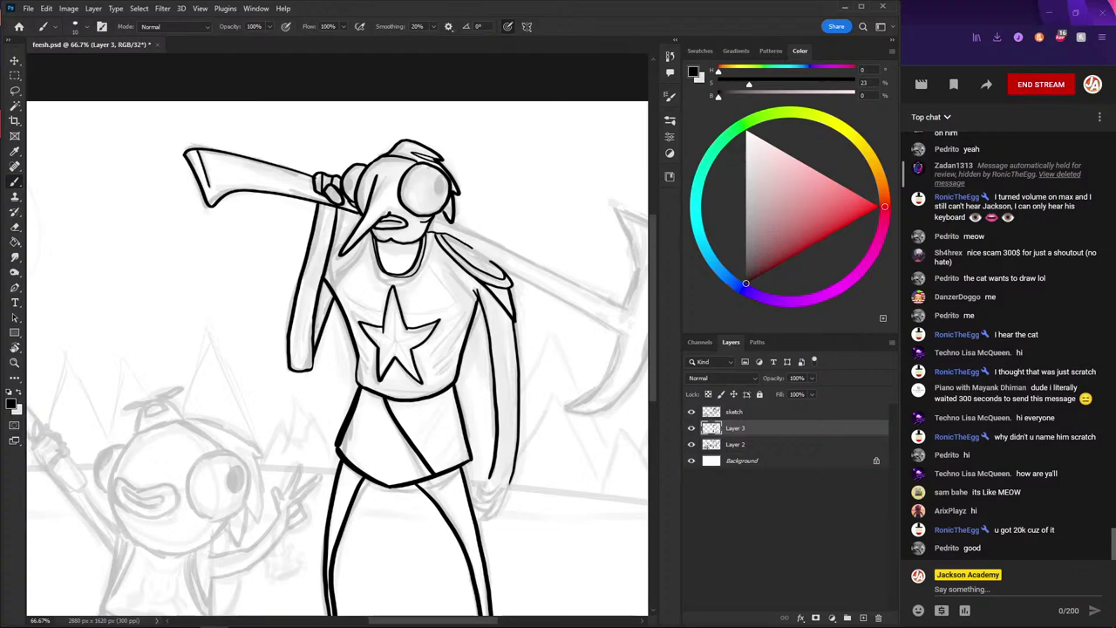
- Ink the shoulder strap and left neck line, then zoom out to 50%
key(ctrl+z)
drag(493, 260, 454, 237)
key(ctrl+z)
drag(366, 235, 372, 274)
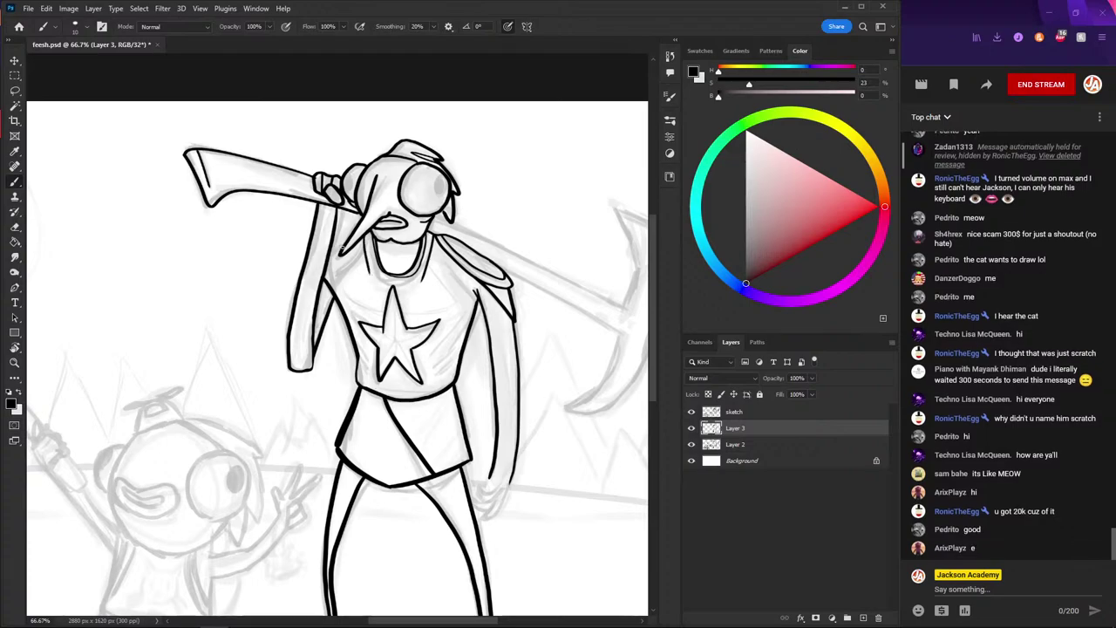
mouse_move(363, 245)
mouse_down()
mouse_move(326, 273)
mouse_move(358, 253)
mouse_up()
key(ctrl+z)
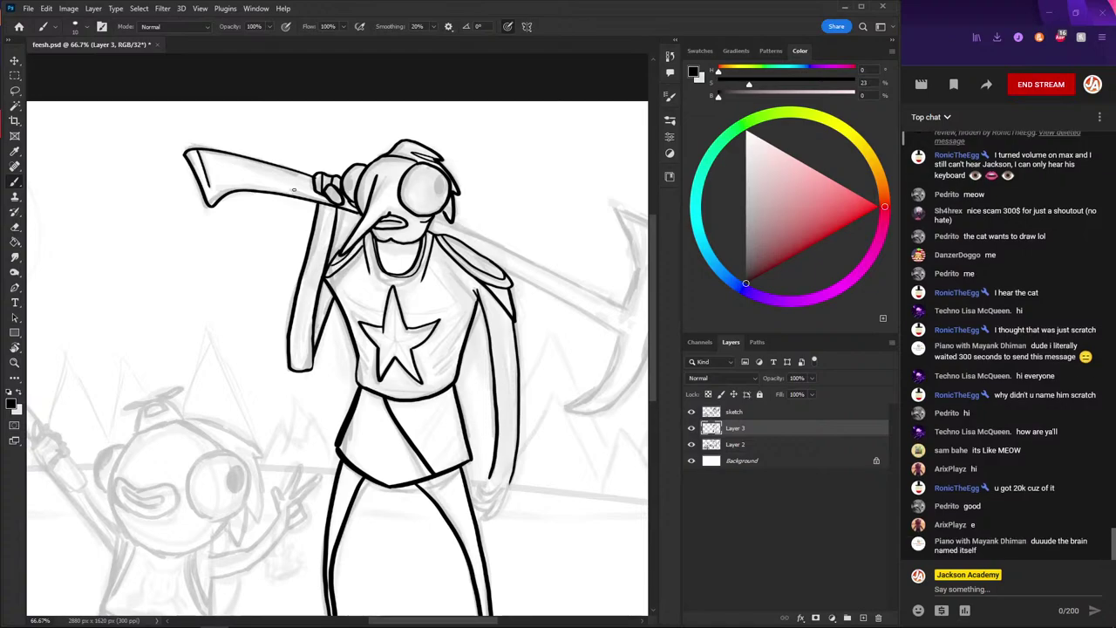
scroll(307, 213, down, 2)
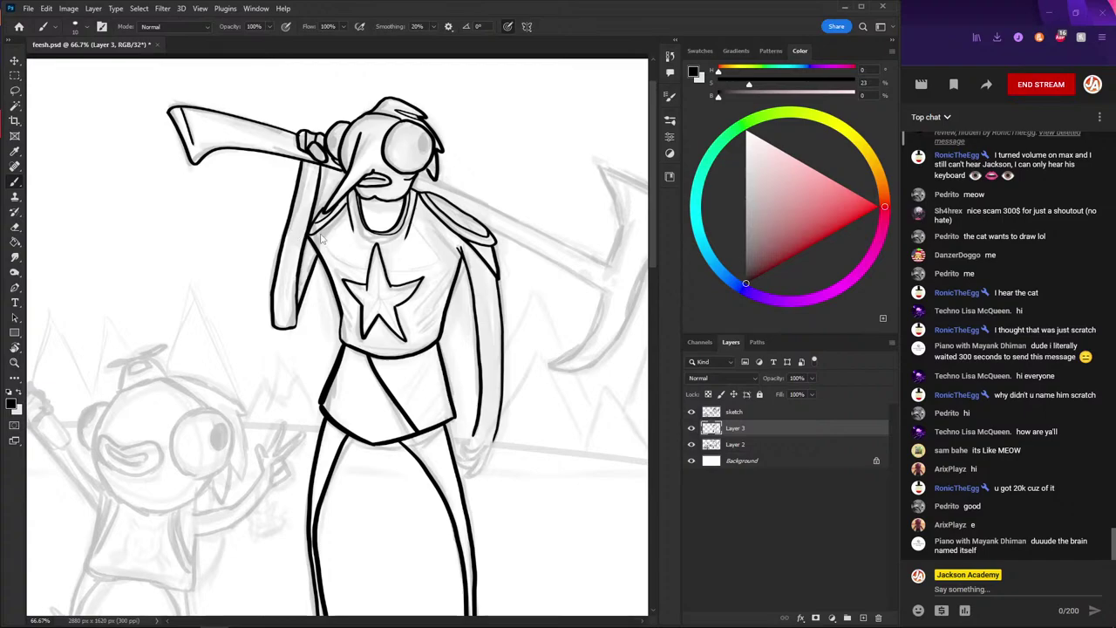
key(ctrl+minus)
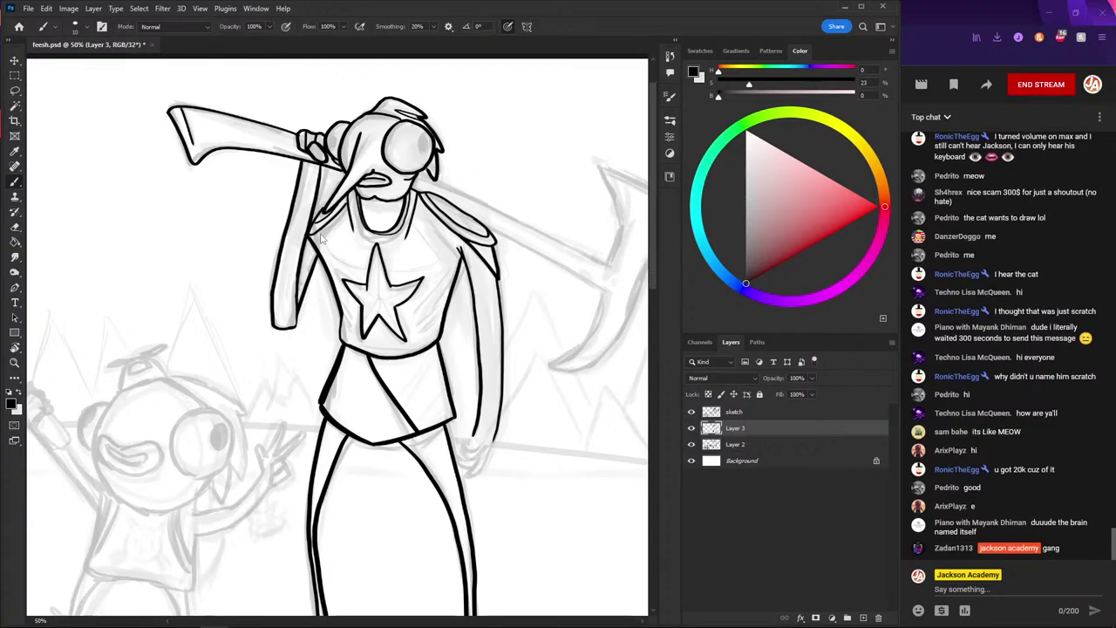
- Save feesh.psd and glance at the Window arrangement menu without choosing anything
key(ctrl+s)
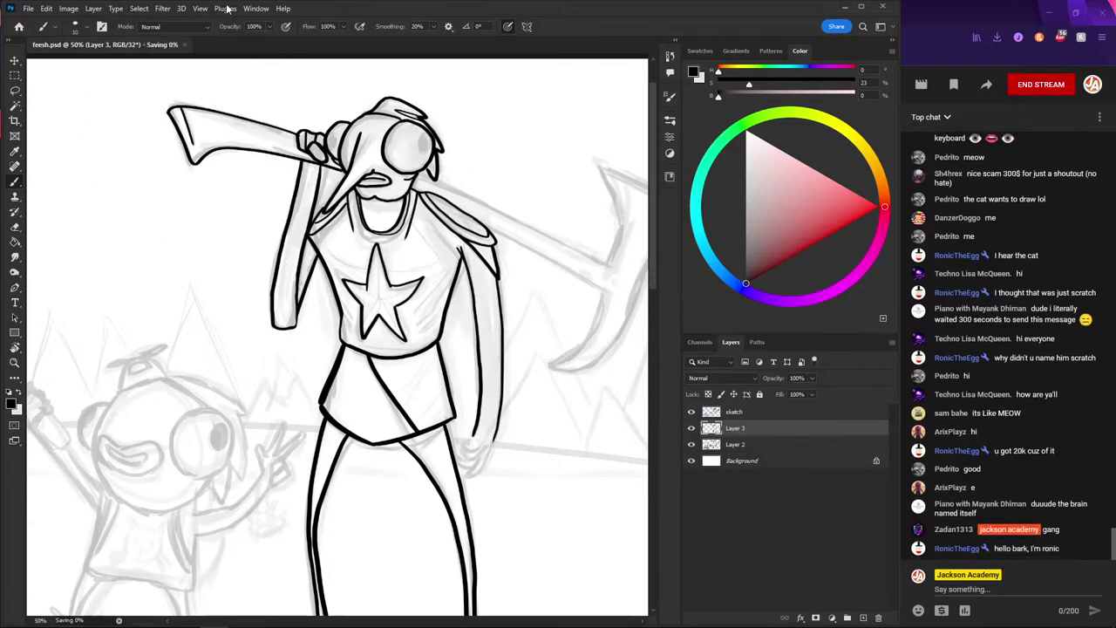
click(256, 8)
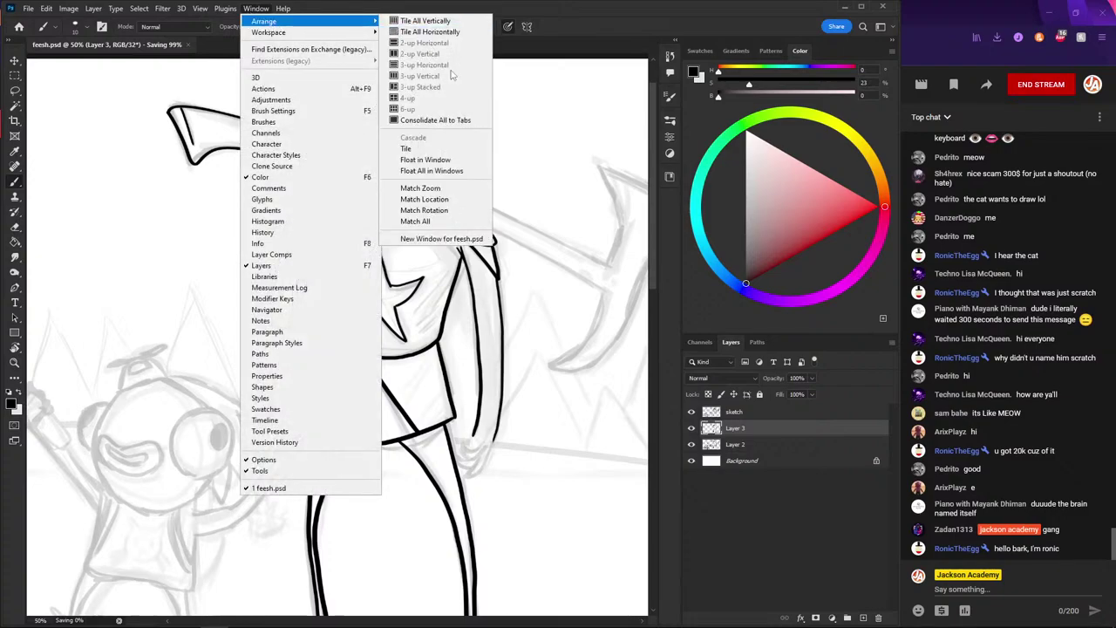
click(256, 9)
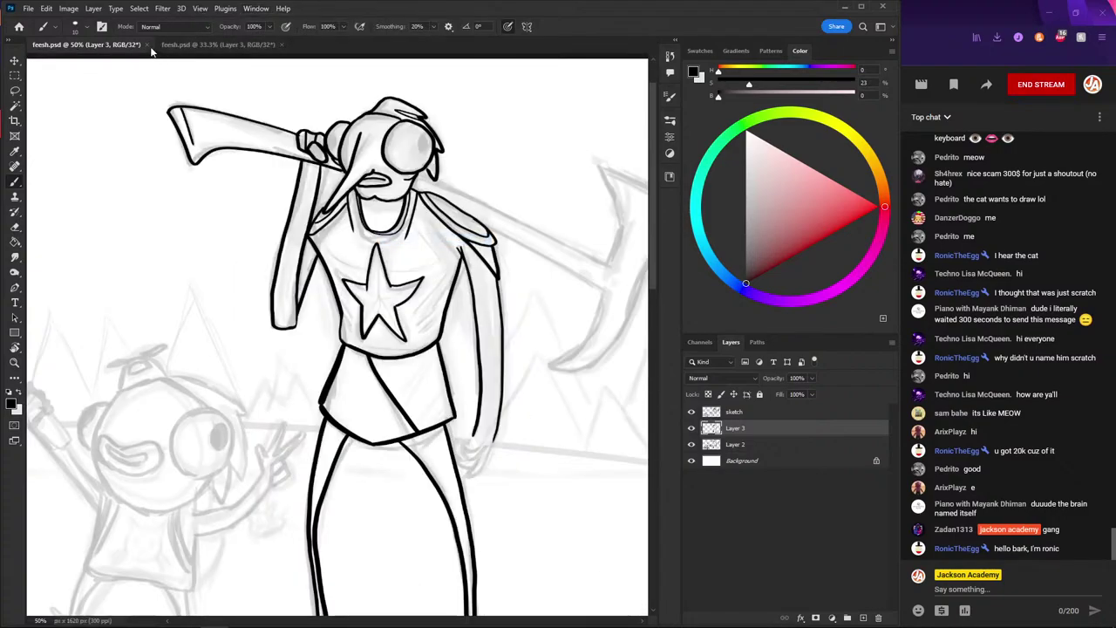
- Zoom out to 33.3% to review the scene, back to 66.7%, and undo a test stroke beside the star
key(ctrl+minus)
key(ctrl+plus)
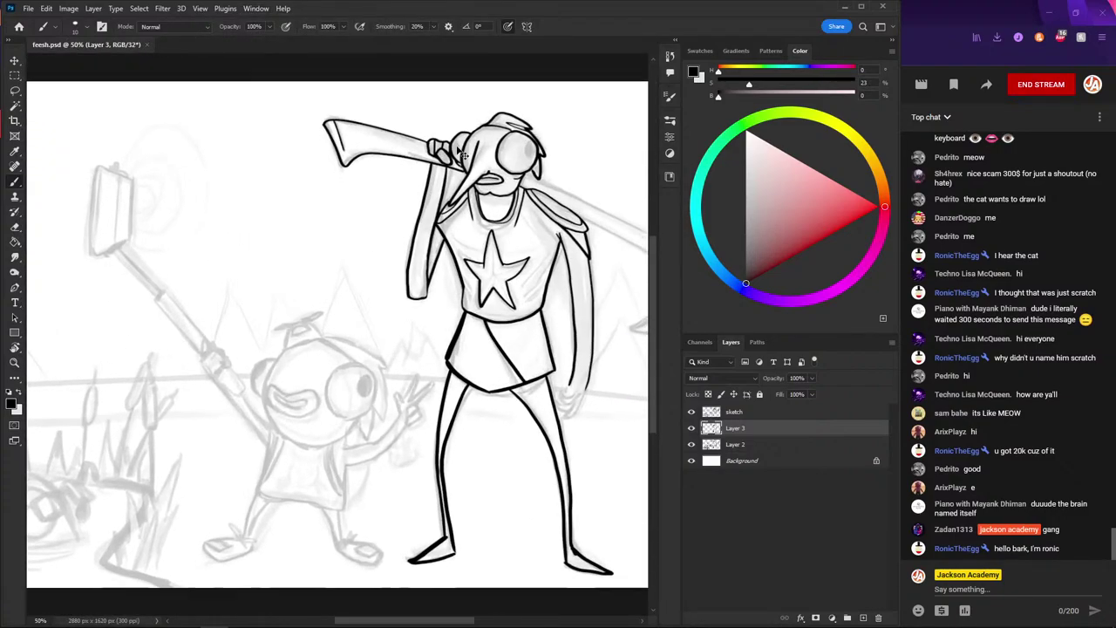
key(ctrl+plus)
mouse_move(443, 364)
mouse_down()
mouse_move(499, 349)
mouse_move(462, 367)
mouse_up()
key(ctrl+z)
- Redraw the short ink strokes beside and below the star on the shirt
key(ctrl+z)
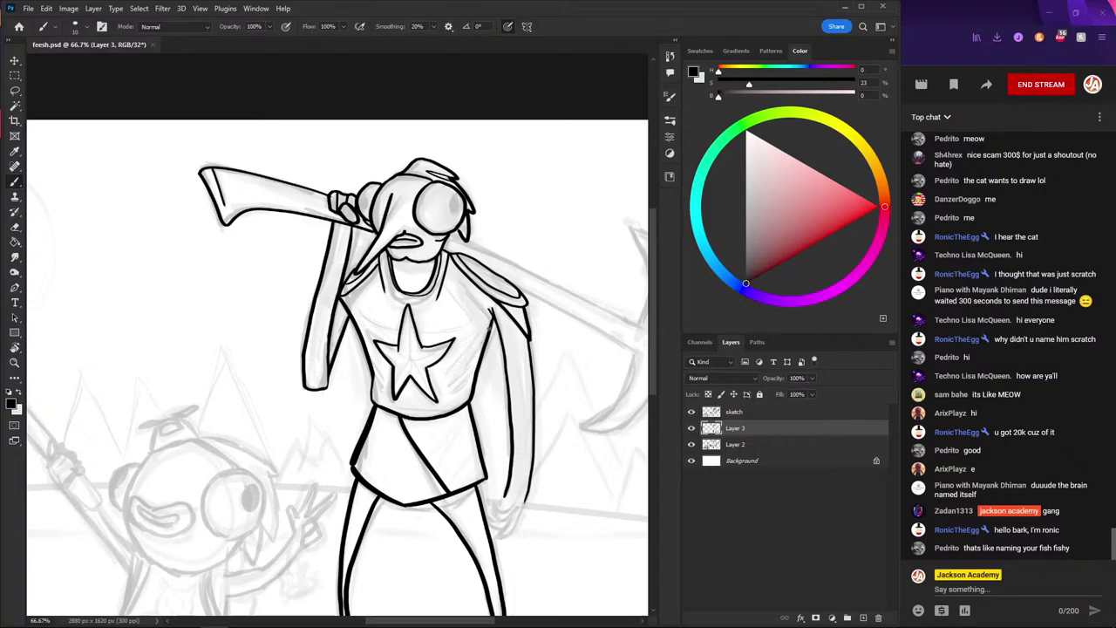
drag(488, 328, 471, 350)
mouse_move(445, 359)
mouse_down()
mouse_move(470, 345)
mouse_move(460, 372)
mouse_up()
key(ctrl+z)
key(ctrl+z)
key(ctrl+shift+z)
key(ctrl+z)
key(ctrl+shift+z)
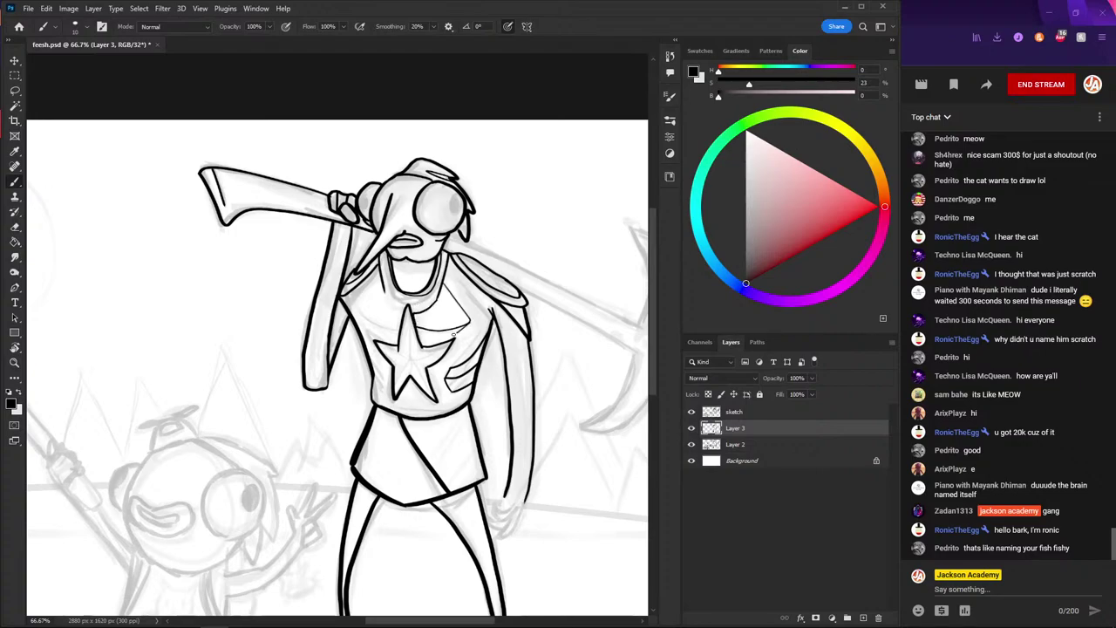
key(ctrl+z)
key(ctrl+z)
- Ink a collar line across the chest and a curving chest line, plus a faint left-collar line
mouse_move(444, 284)
mouse_down()
mouse_move(481, 314)
mouse_move(452, 341)
mouse_up()
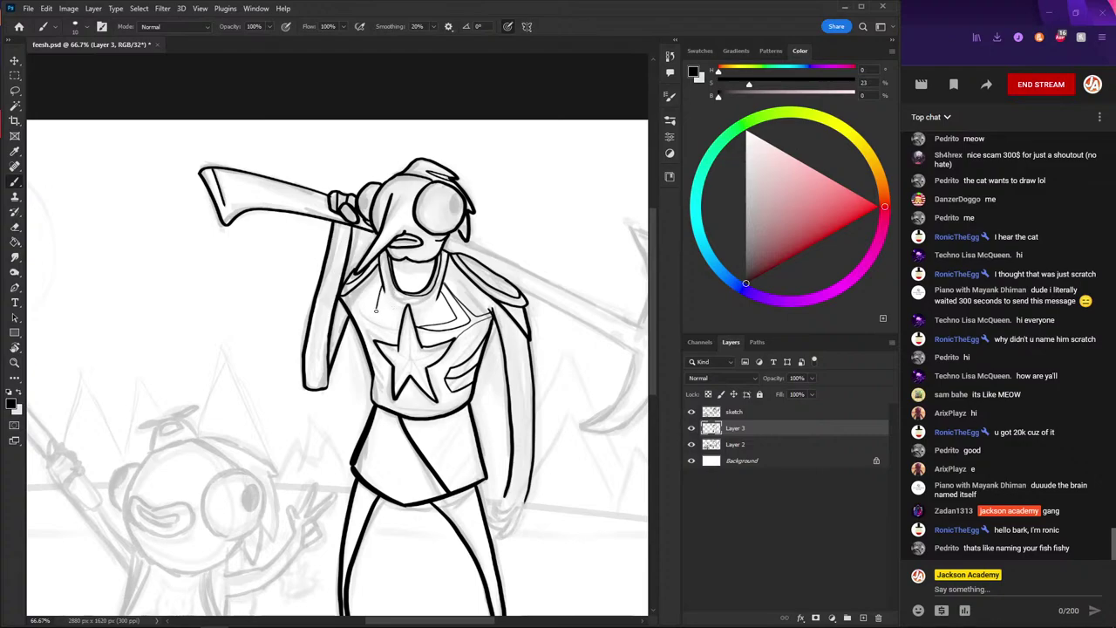
drag(375, 310, 399, 324)
key(ctrl+z)
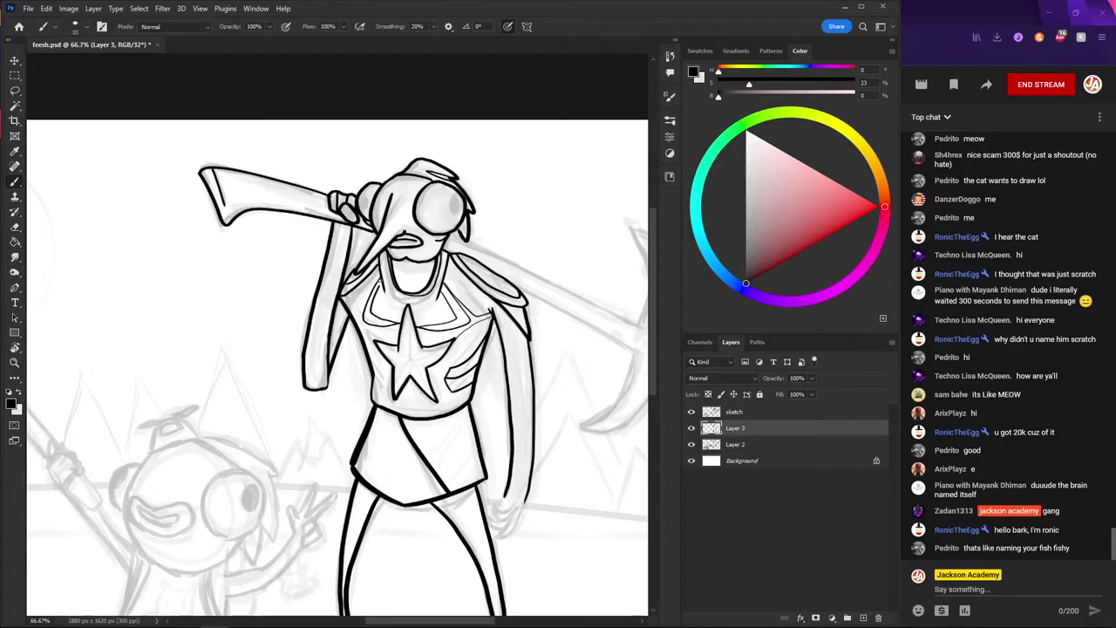
key(ctrl+z)
drag(371, 298, 400, 326)
key(x)
key(x)
drag(373, 276, 362, 301)
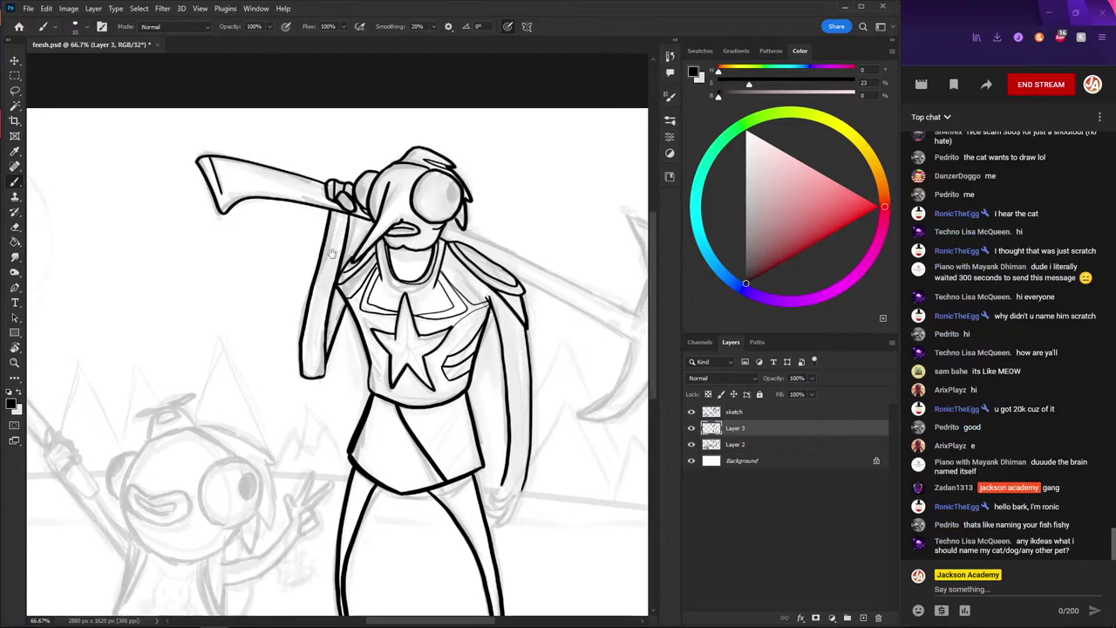
- Shift the view up over the upper body and return to the Brush
scroll(371, 328, down, 1)
mouse_move(271, 260)
mouse_down()
mouse_move(243, 223)
mouse_move(285, 277)
mouse_up()
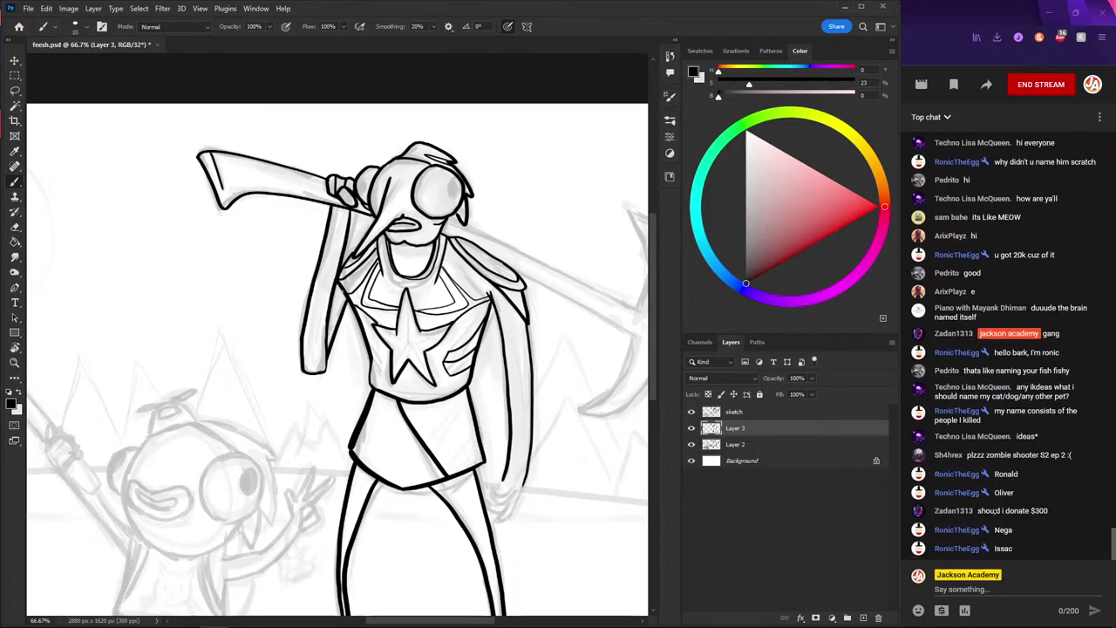
drag(345, 247, 319, 203)
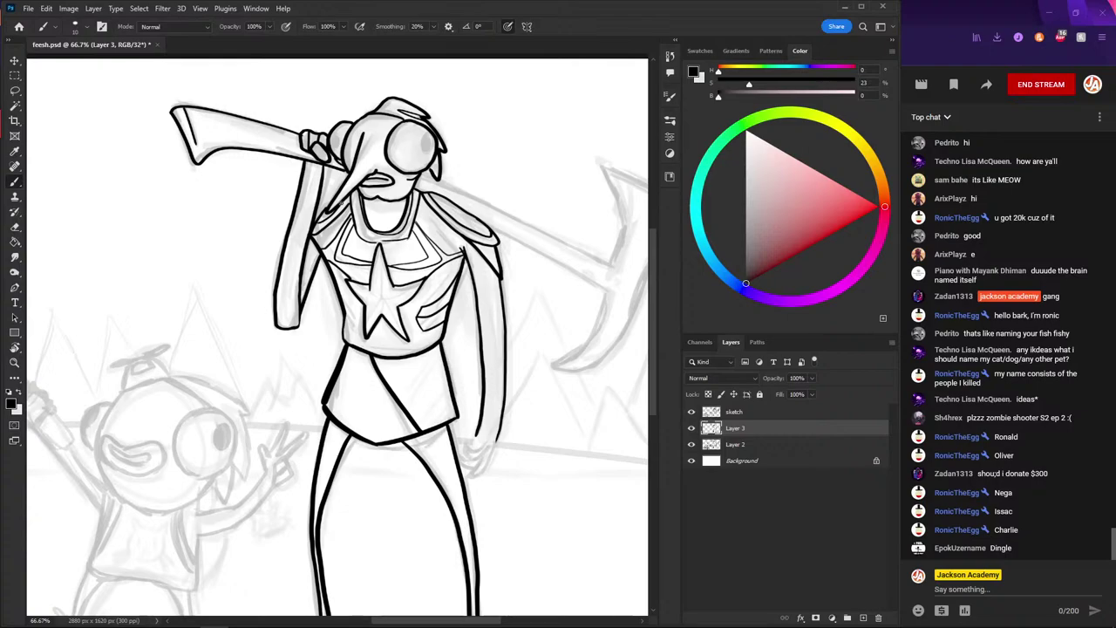
key(e)
key(b)
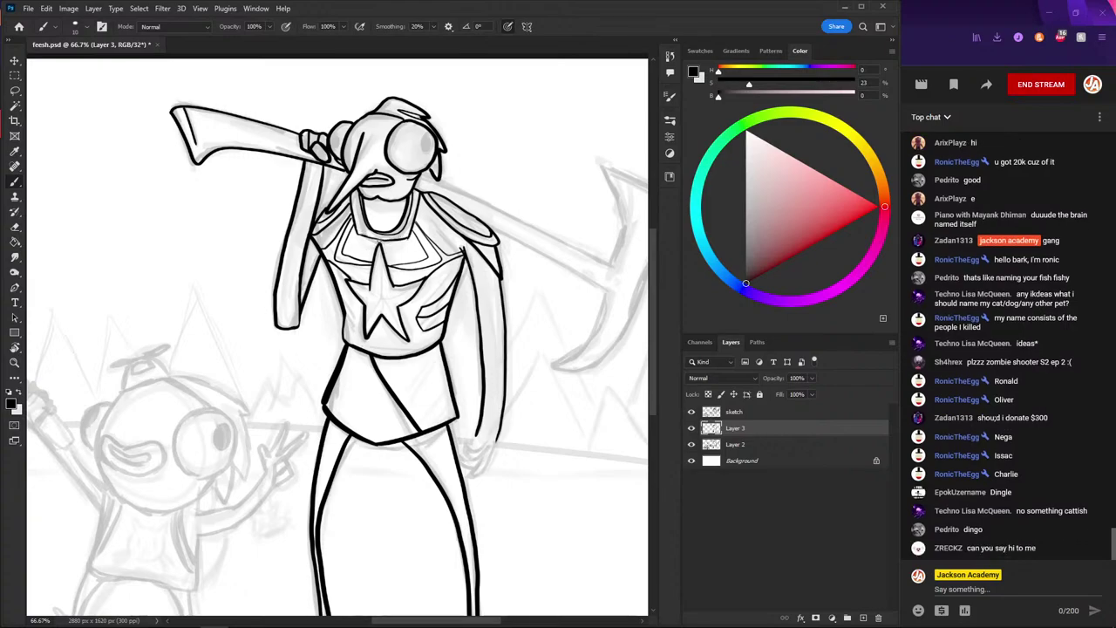
scroll(300, 186, down, 1)
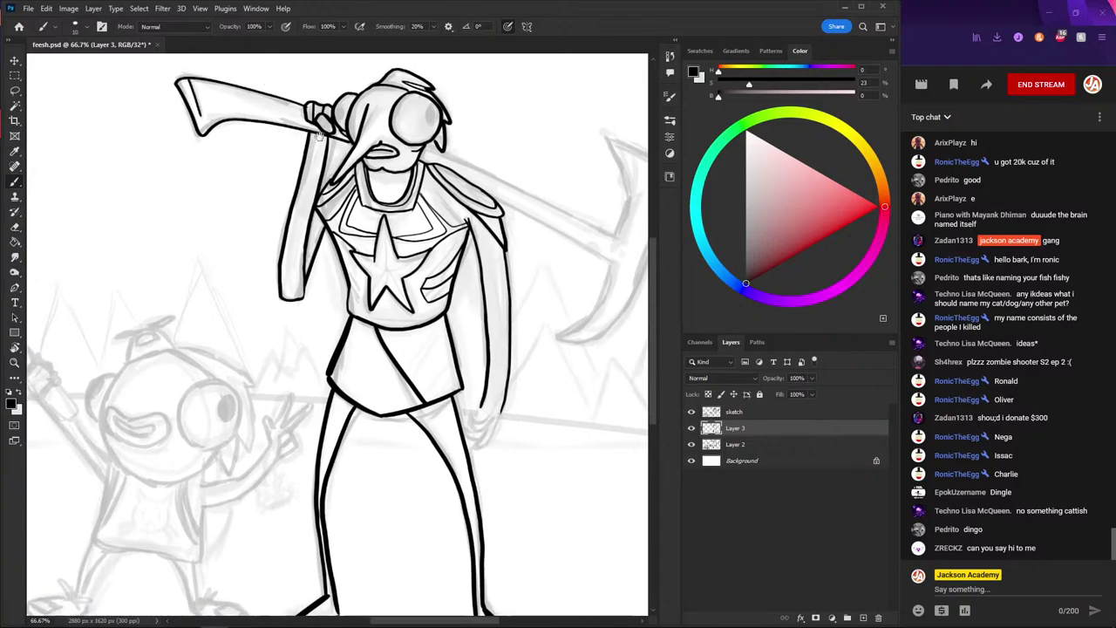
- Ink the diagonal fold line and hatch lines on the tall character's skirt
scroll(304, 123, down, 1)
scroll(304, 122, down, 1)
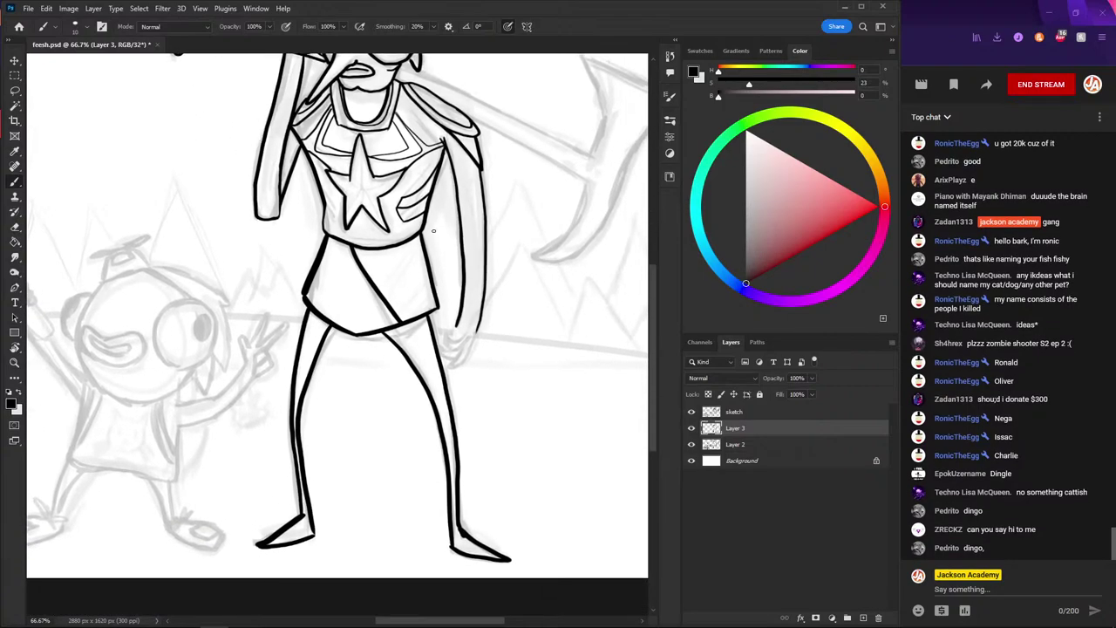
drag(419, 240, 377, 285)
key(ctrl+z)
drag(416, 248, 382, 289)
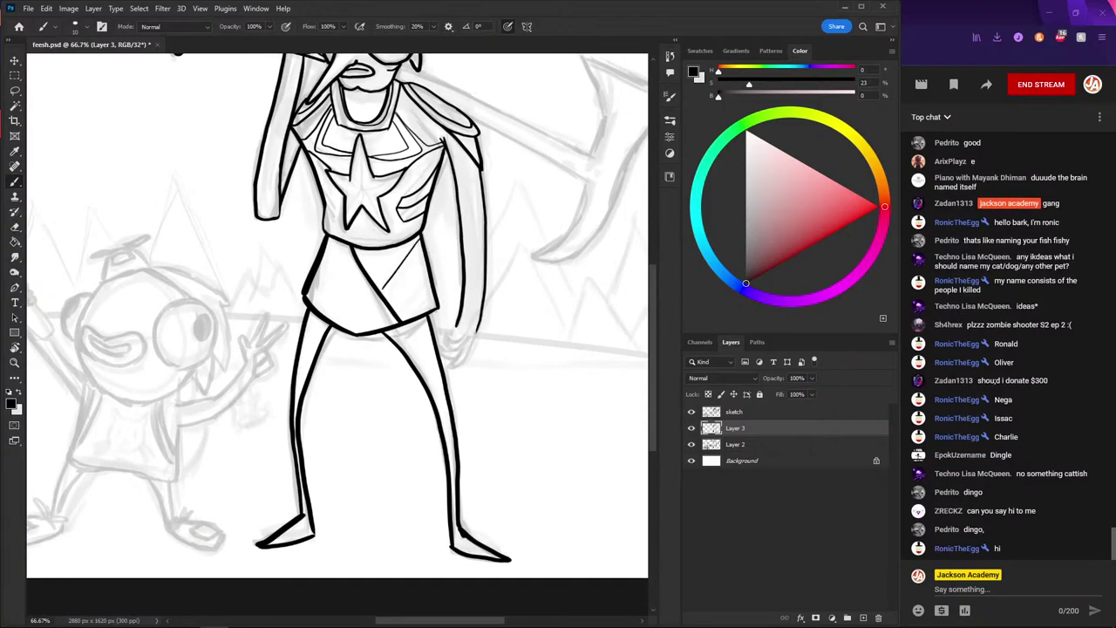
key(ctrl+z)
mouse_move(420, 235)
mouse_down()
mouse_move(382, 289)
mouse_move(398, 309)
mouse_up()
mouse_move(432, 269)
mouse_down()
mouse_move(399, 314)
mouse_move(394, 301)
mouse_move(409, 319)
mouse_move(378, 287)
mouse_up()
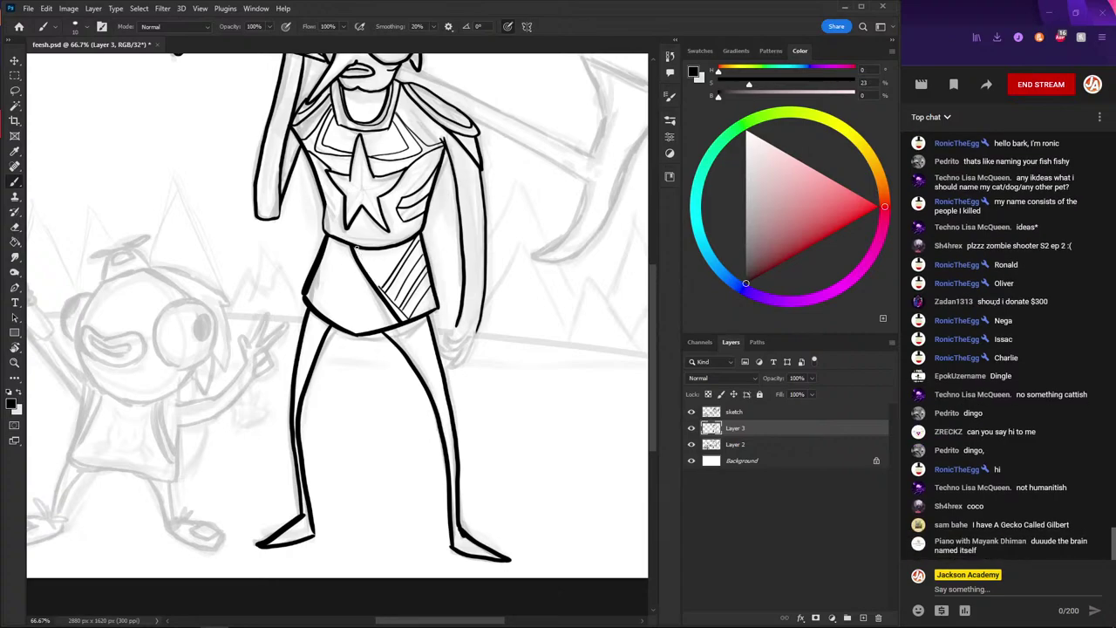
- Ink the hanging arm's inner line and outline down toward the hand
mouse_move(482, 210)
mouse_down()
mouse_move(543, 261)
mouse_move(537, 210)
mouse_move(543, 366)
mouse_up()
key(ctrl+z)
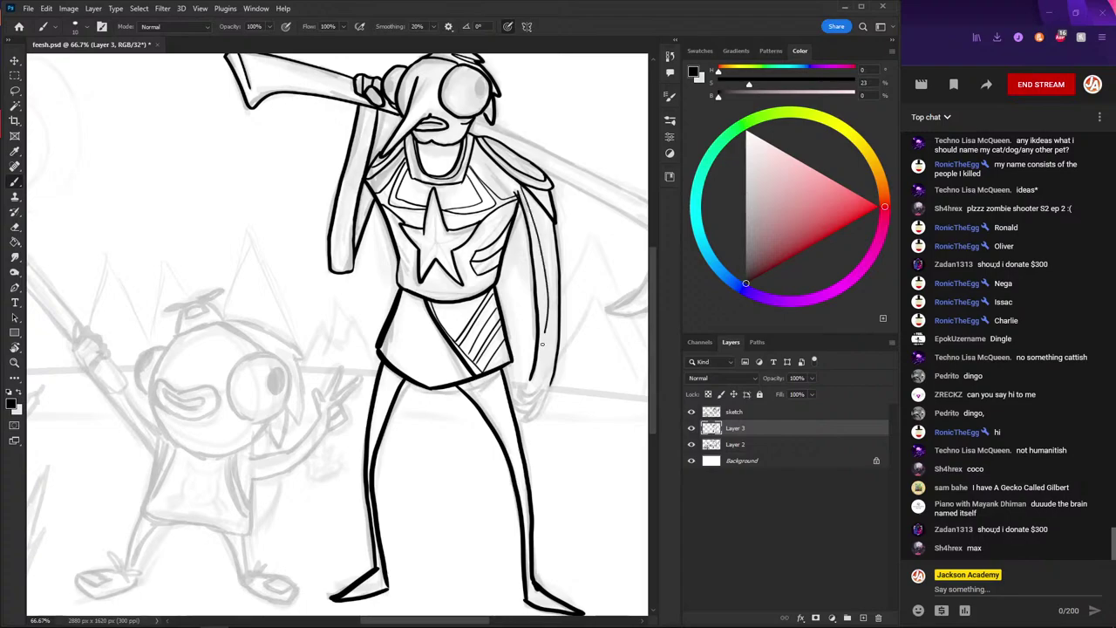
drag(523, 192, 542, 367)
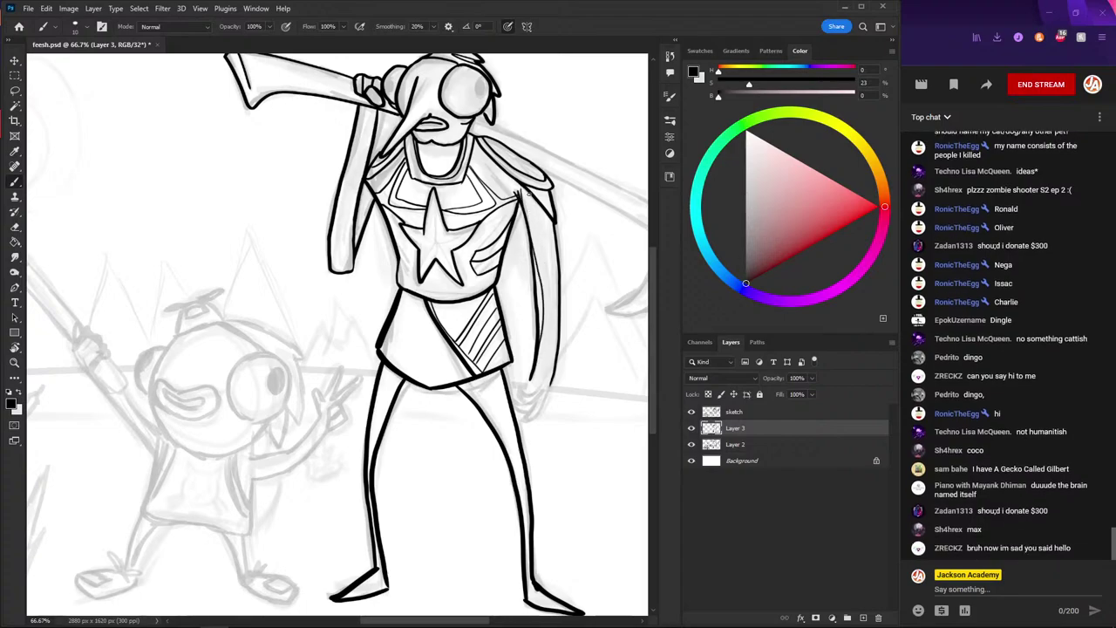
mouse_move(523, 192)
mouse_down()
mouse_move(541, 261)
mouse_move(532, 366)
mouse_up()
key(ctrl+z)
mouse_move(523, 187)
mouse_down()
mouse_move(553, 296)
mouse_move(539, 359)
mouse_up()
drag(532, 198, 558, 293)
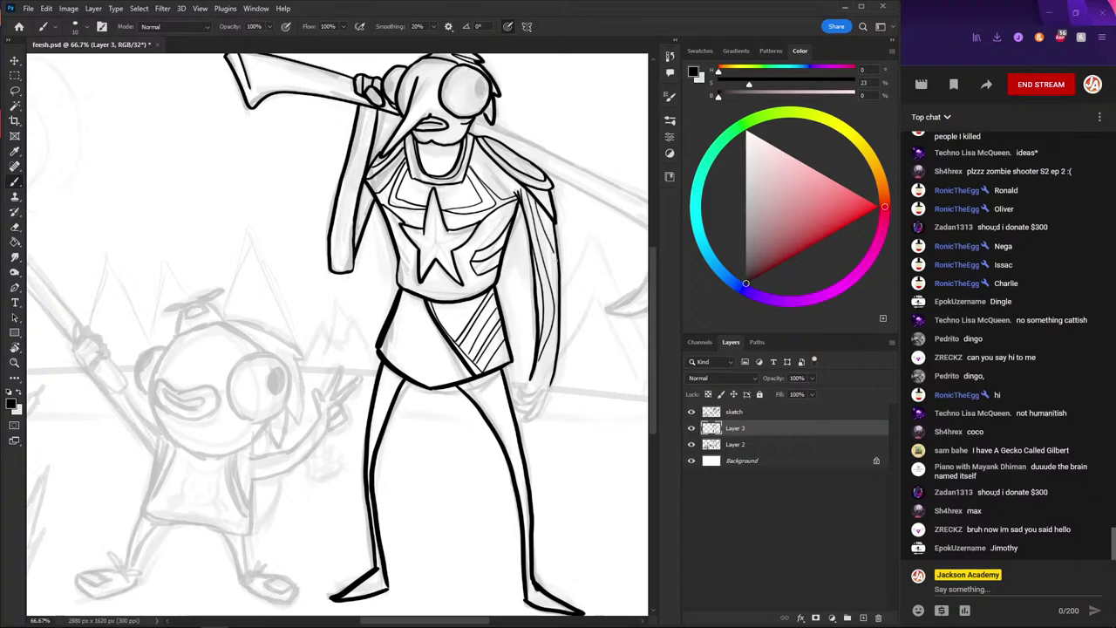
mouse_move(558, 336)
mouse_down()
mouse_move(525, 424)
mouse_move(524, 406)
mouse_up()
key(ctrl+z)
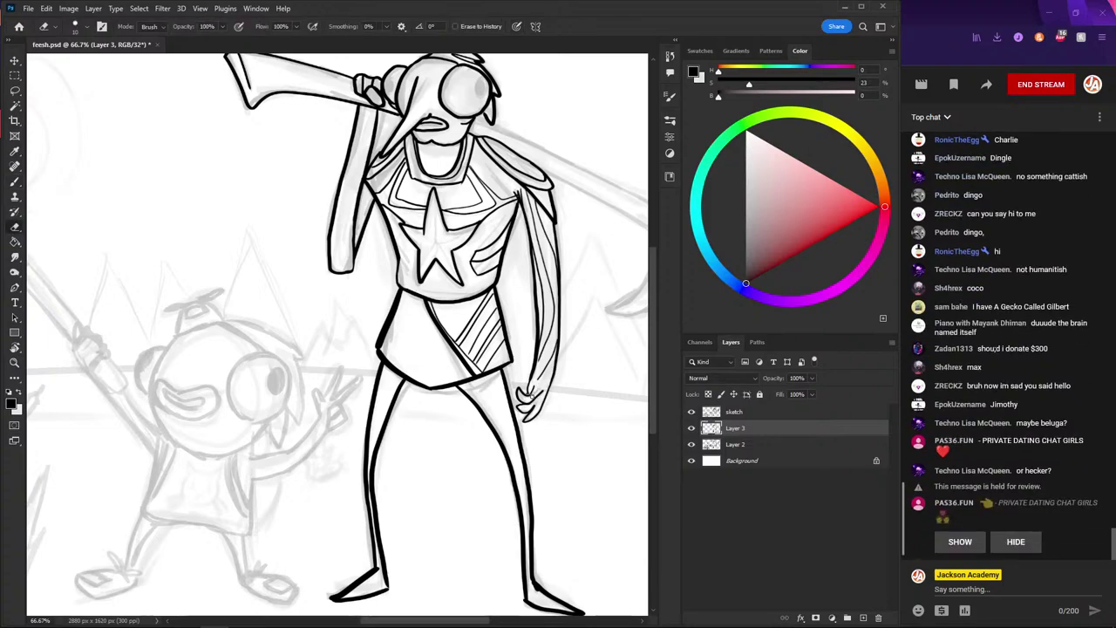
key(b)
mouse_move(385, 276)
mouse_down()
mouse_move(324, 219)
mouse_move(314, 274)
mouse_up()
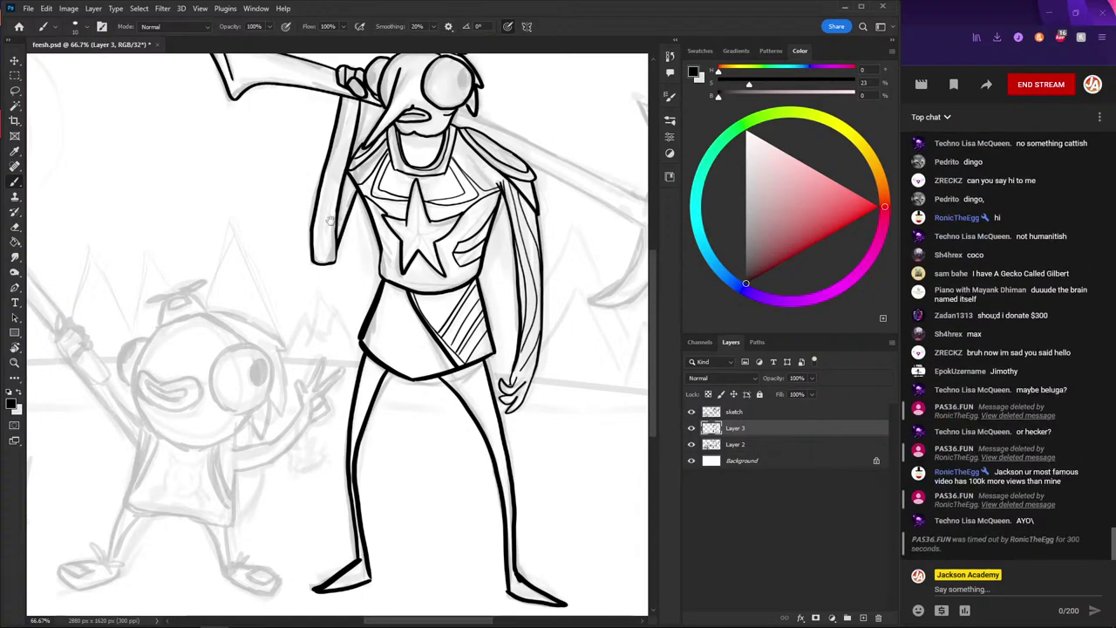
drag(523, 384, 518, 360)
key(ctrl+z)
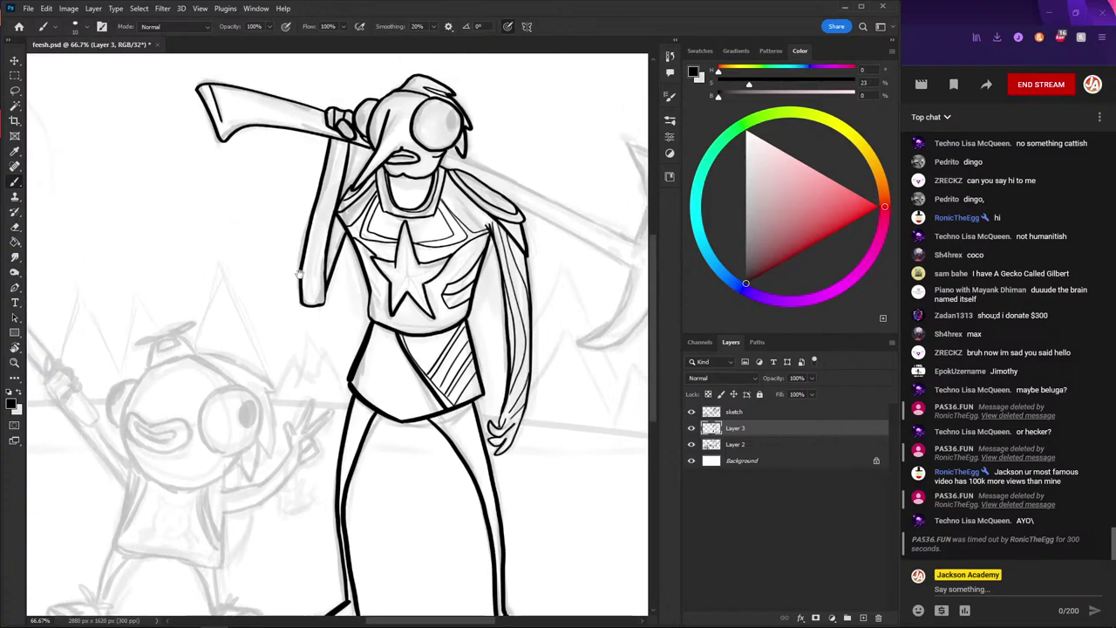
- Ink the right and left edges of the raised arm
drag(309, 227, 298, 269)
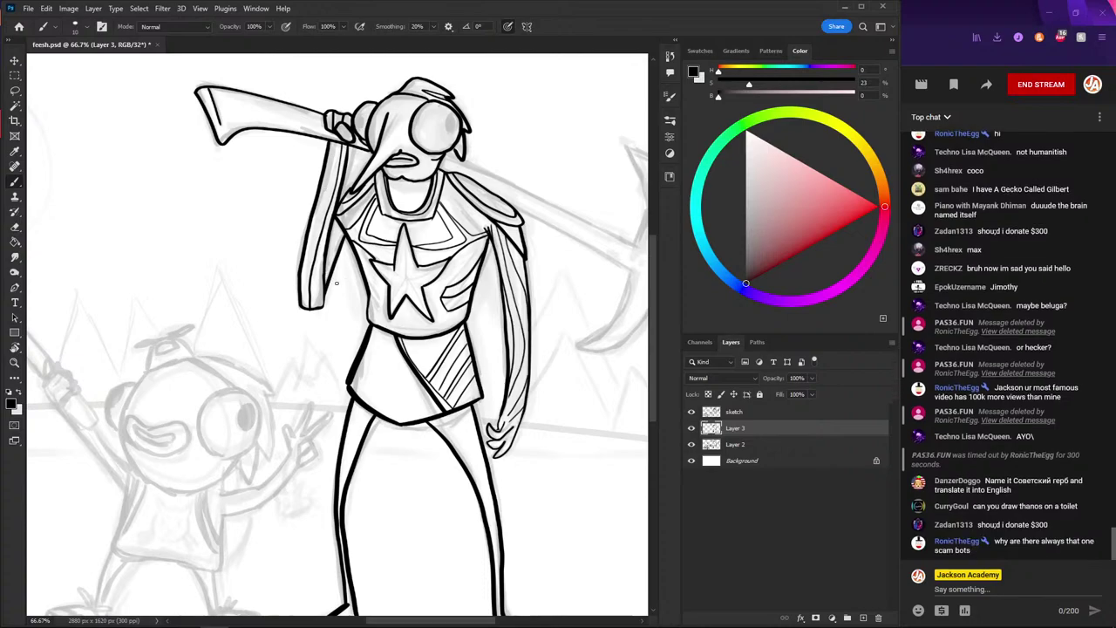
drag(323, 277, 321, 310)
mouse_move(335, 142)
mouse_down()
mouse_move(308, 236)
mouse_move(324, 270)
mouse_up()
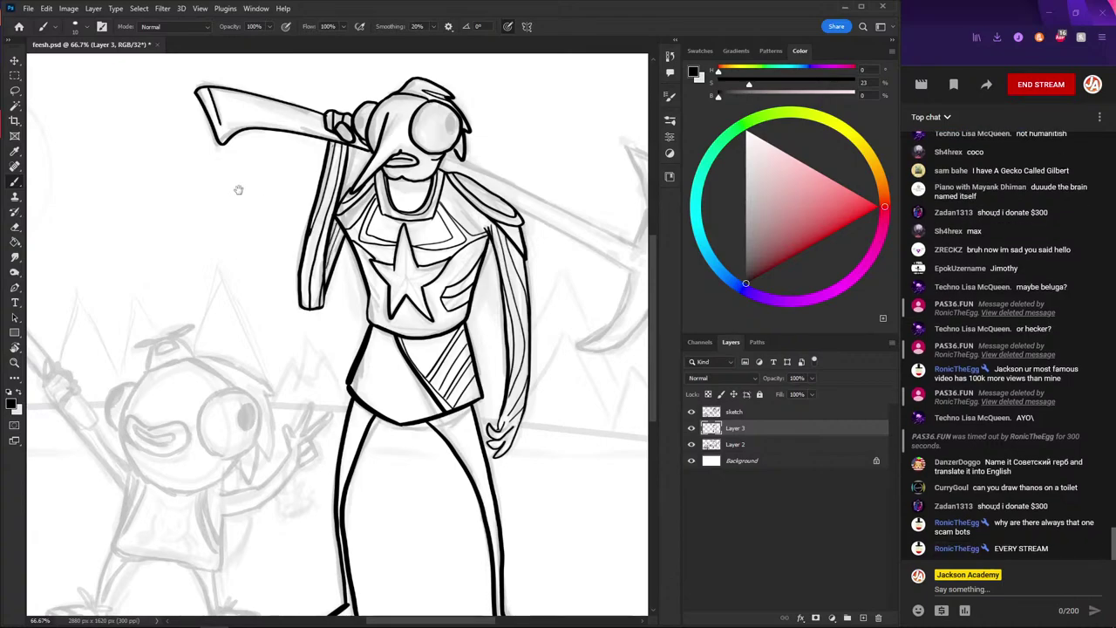
key(ctrl+minus)
key(ctrl+plus)
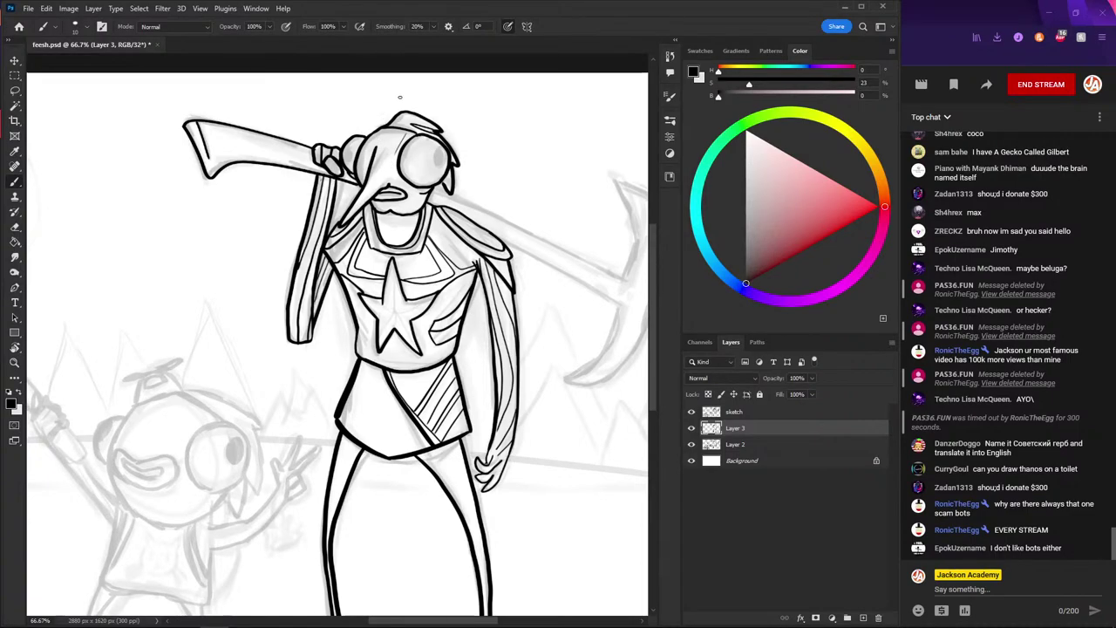
drag(403, 129, 381, 145)
key(ctrl+z)
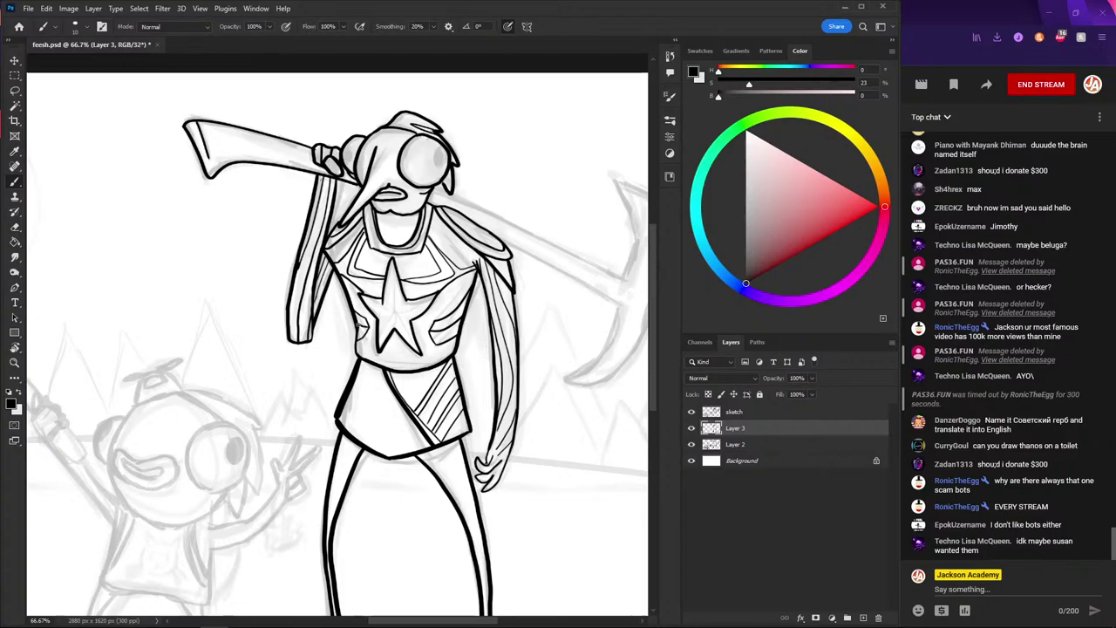
- Zoom out to 33.3%, then zoom to 50% on the selfie stick
scroll(253, 222, down, 1)
scroll(259, 266, down, 2)
scroll(293, 211, down, 2)
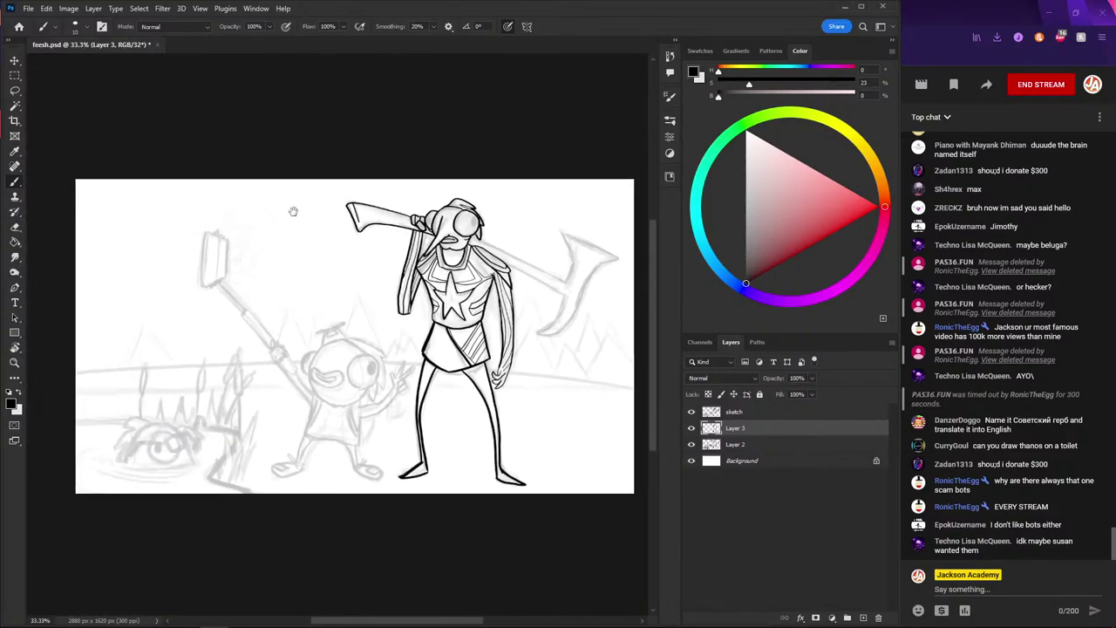
scroll(303, 229, down, 1)
scroll(279, 218, down, 2)
scroll(244, 210, down, 1)
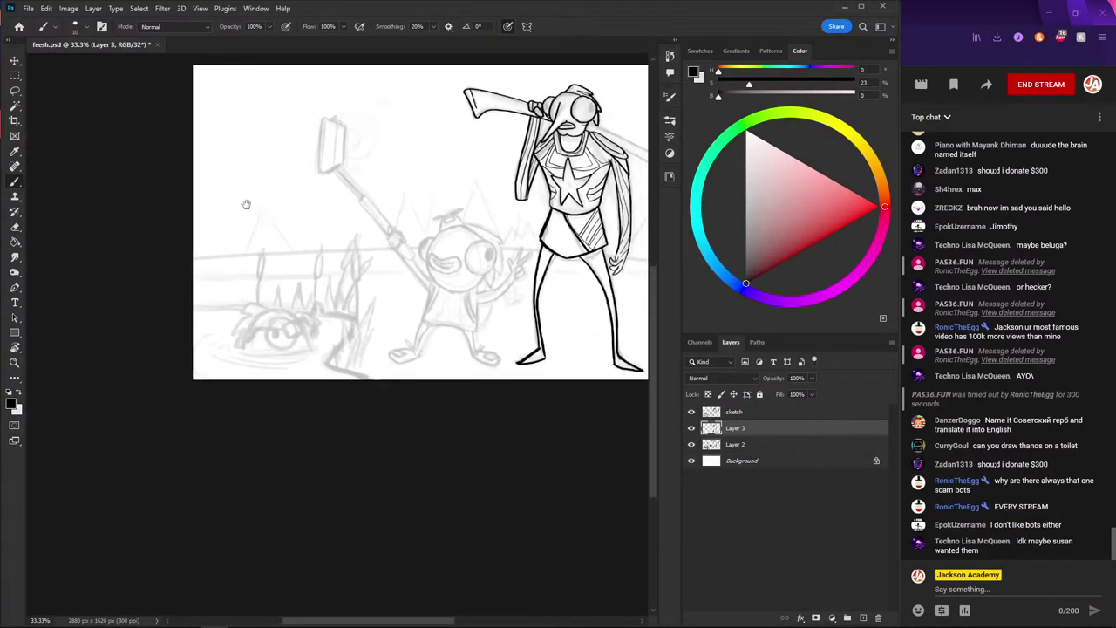
scroll(288, 184, up, 1)
scroll(292, 209, up, 1)
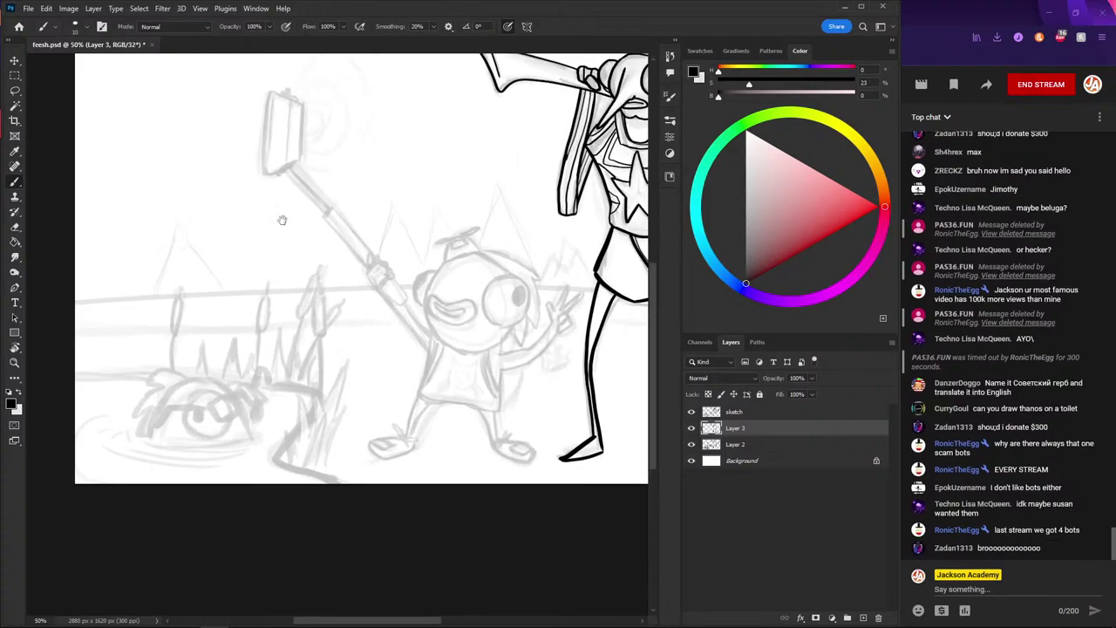
drag(332, 199, 337, 292)
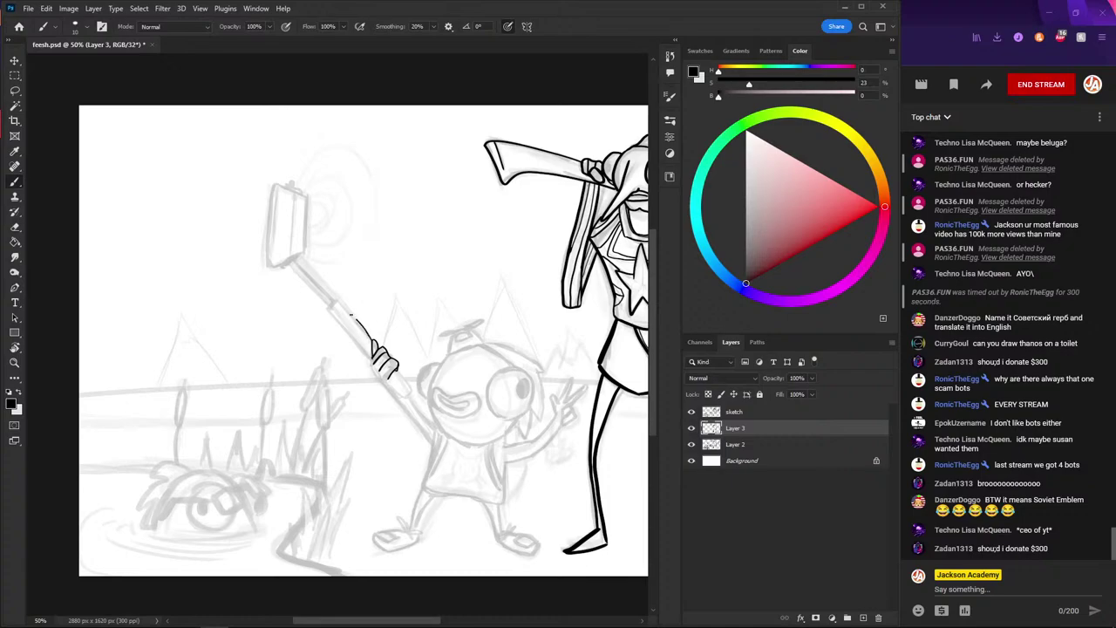
- Ink the lower selfie stick down toward the small character's hand
mouse_move(336, 296)
mouse_down()
mouse_move(365, 335)
mouse_move(338, 304)
mouse_move(363, 354)
mouse_up()
key(ctrl+z)
key(ctrl+z)
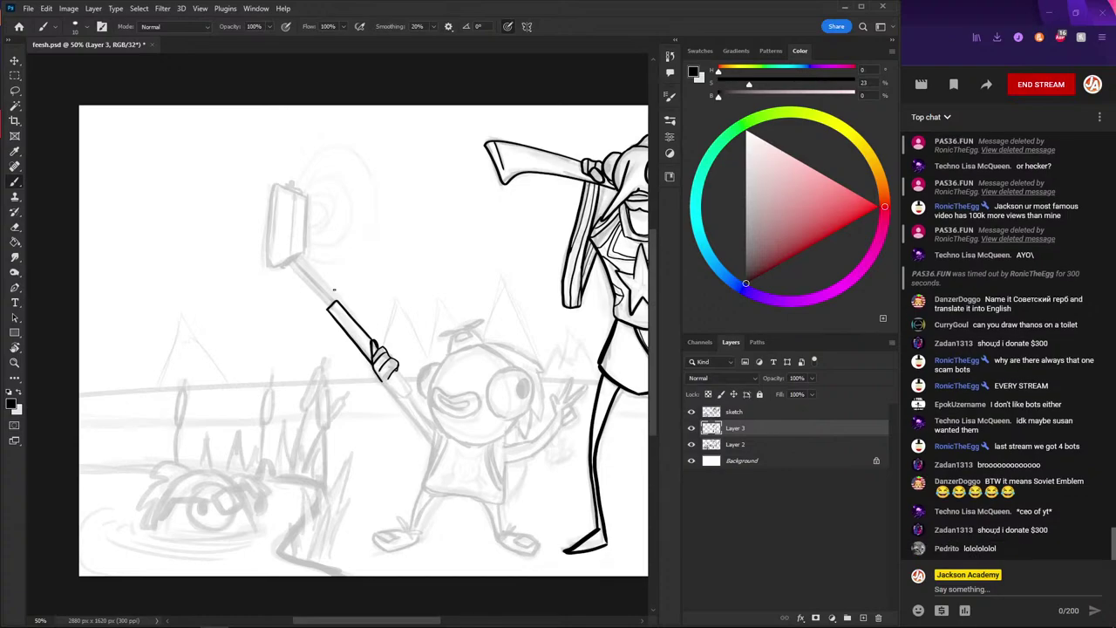
drag(334, 290, 309, 253)
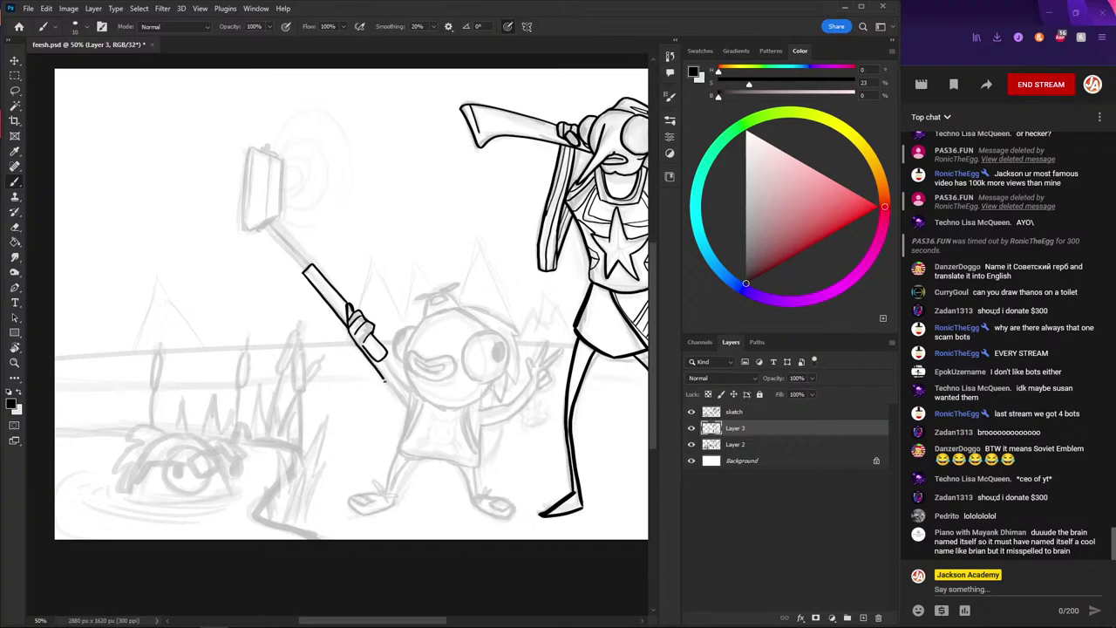
mouse_move(384, 381)
mouse_down()
mouse_move(417, 423)
mouse_move(373, 363)
mouse_move(410, 388)
mouse_up()
key(ctrl+z)
key(ctrl+z)
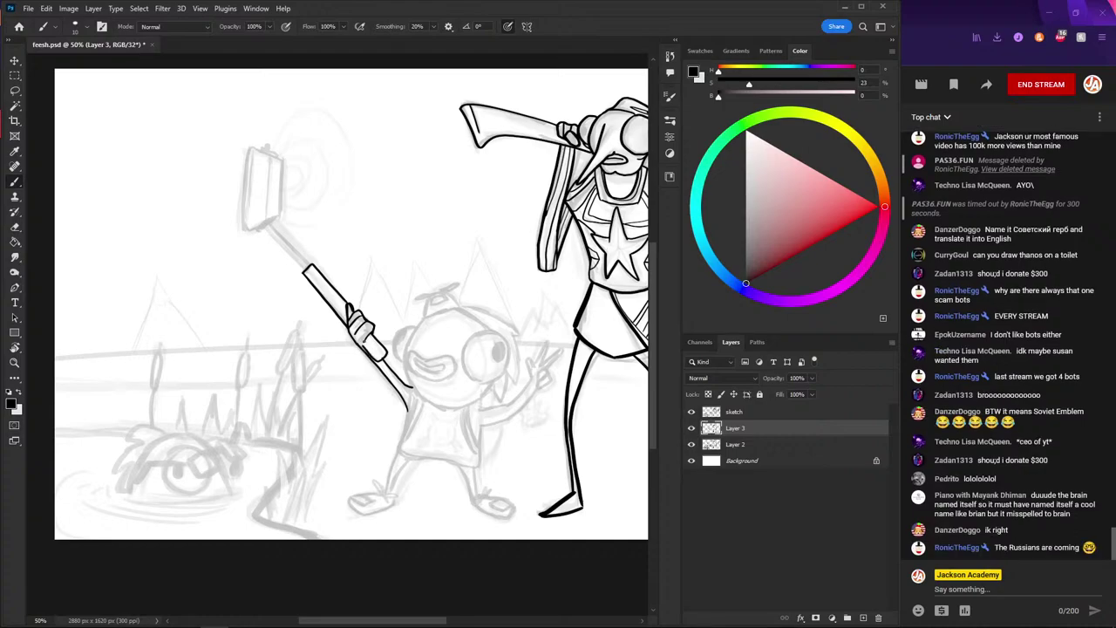
mouse_move(261, 222)
mouse_down()
mouse_move(296, 242)
mouse_move(276, 225)
mouse_move(287, 265)
mouse_up()
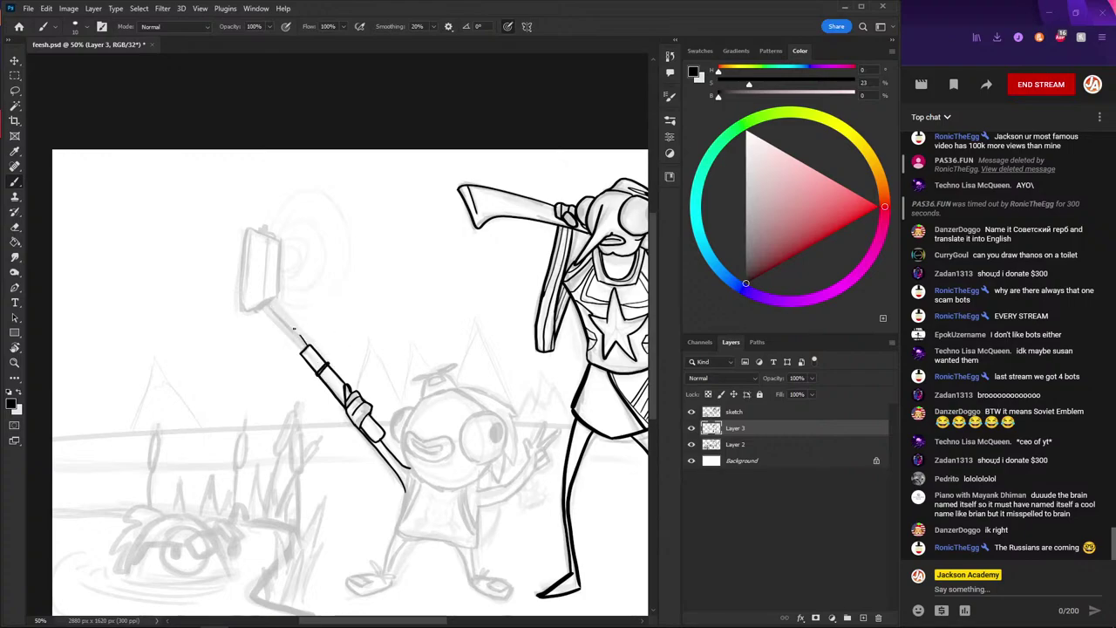
- Re-ink the selfie stick segment and outline the phone's top, left and right edges
key(ctrl+z)
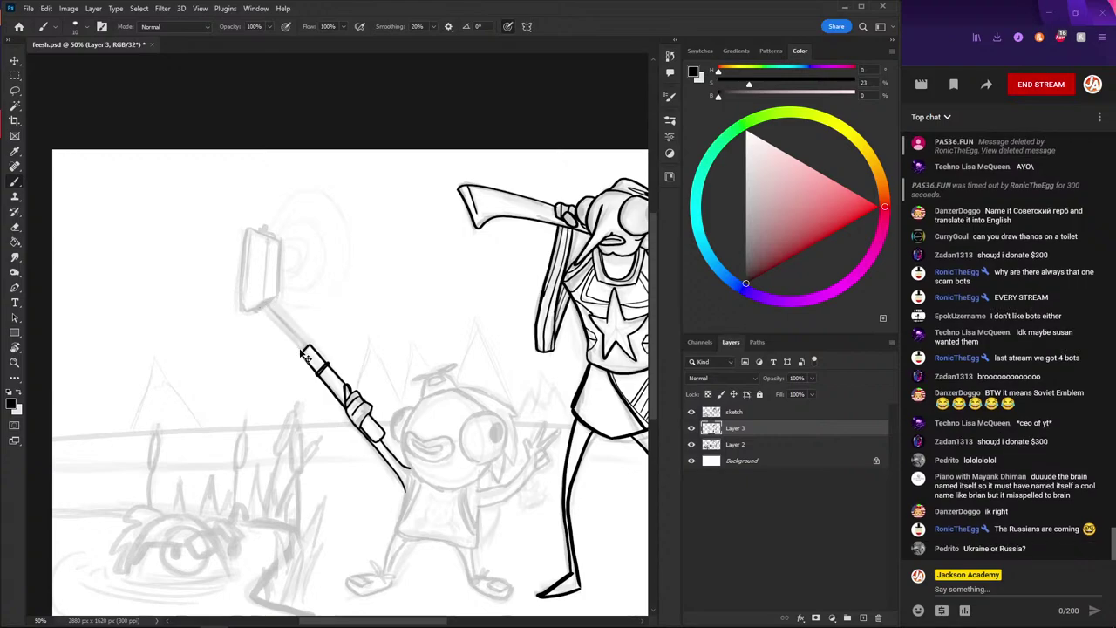
drag(280, 327, 302, 348)
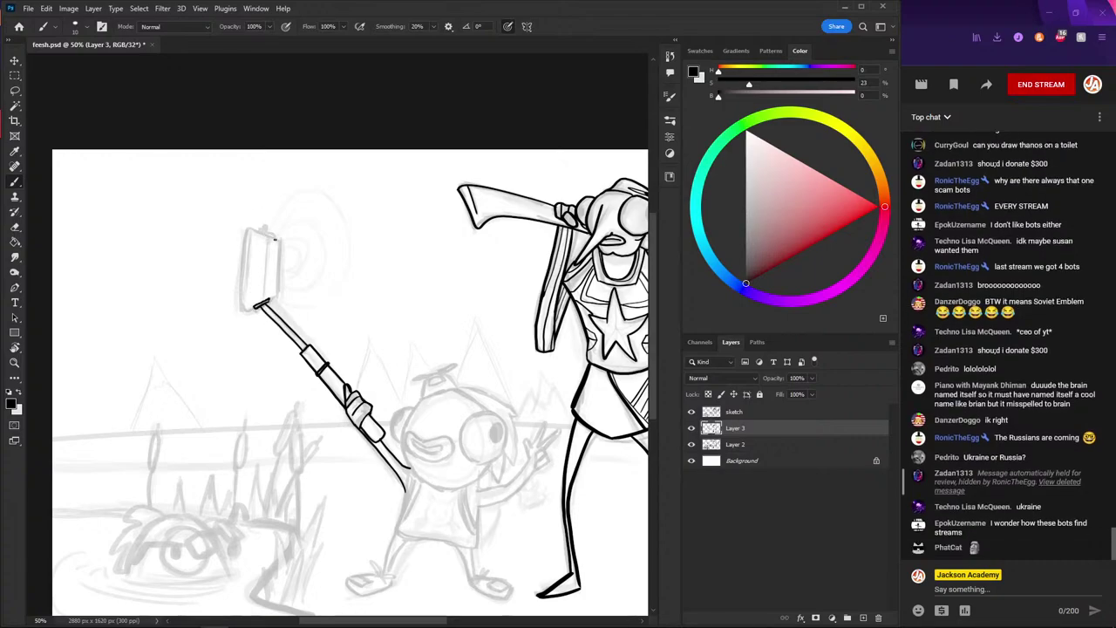
drag(263, 236, 276, 237)
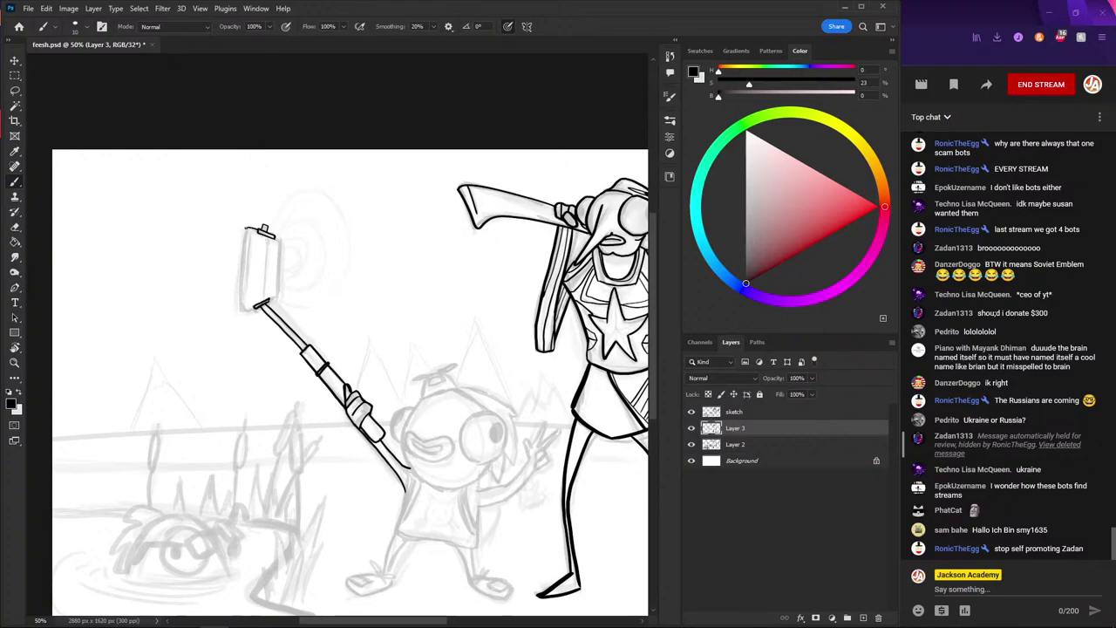
drag(248, 228, 238, 311)
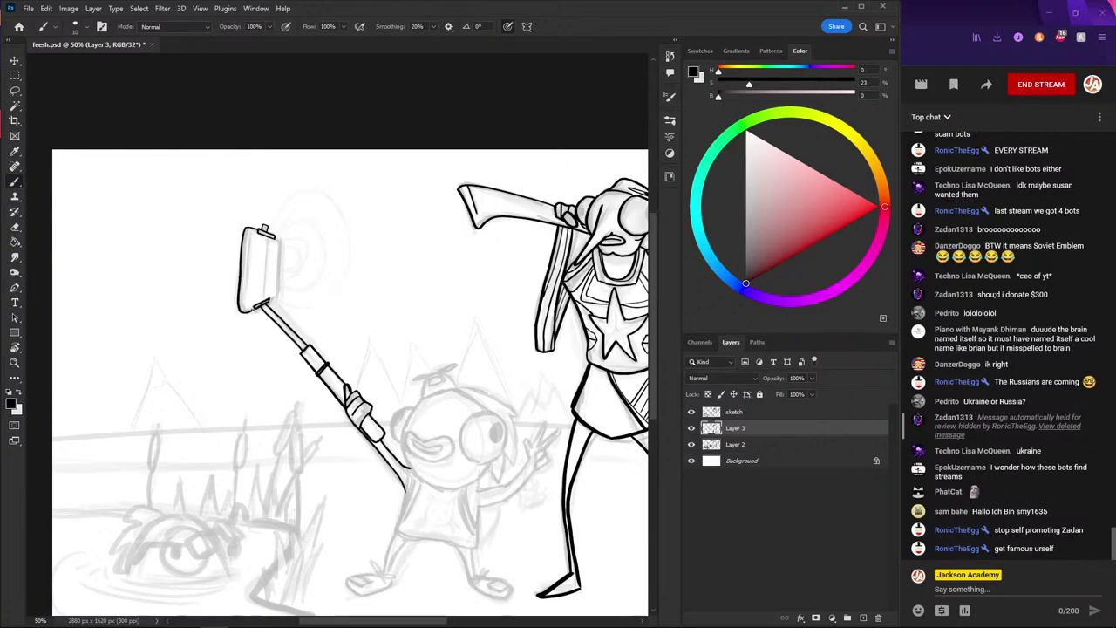
drag(281, 255, 266, 307)
drag(247, 233, 241, 293)
drag(236, 201, 159, 53)
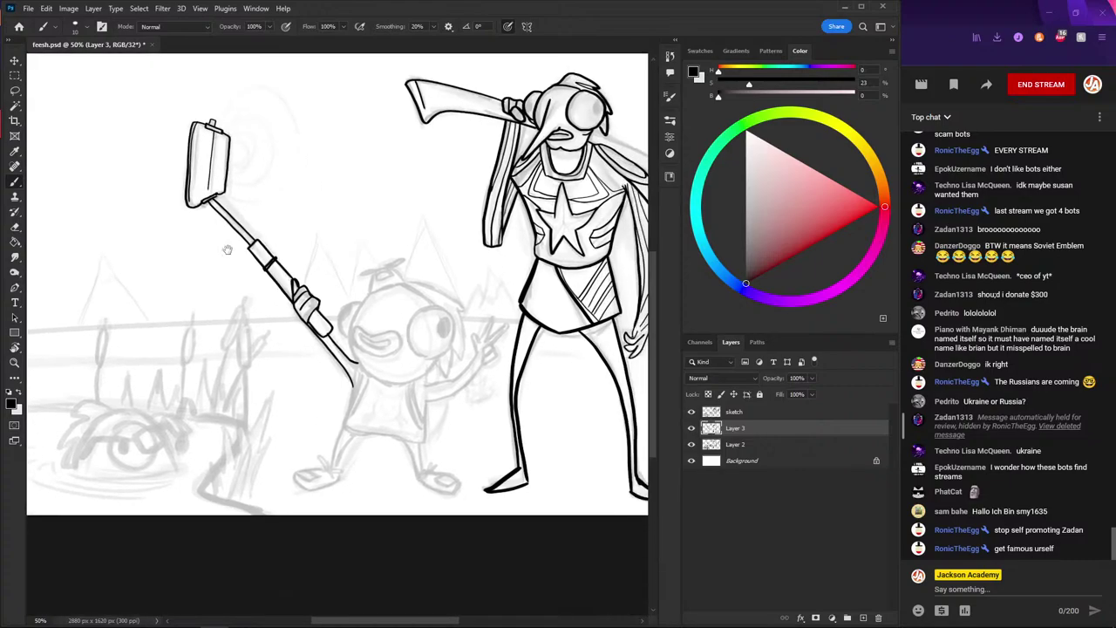
drag(237, 253, 172, 247)
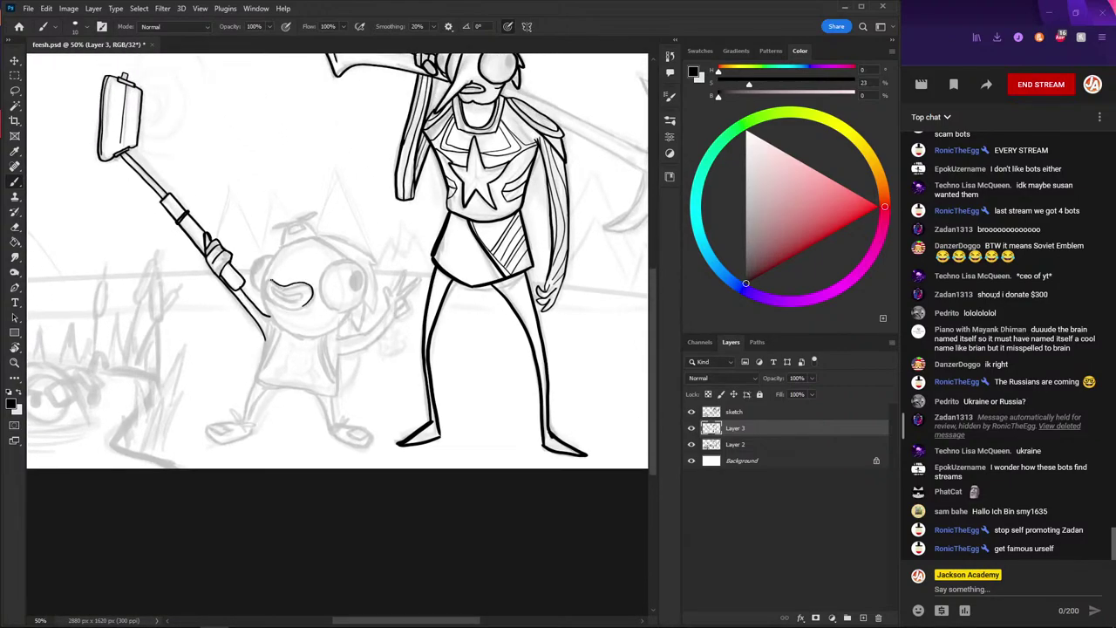
- Ink the curve of the small character's mouth
key(ctrl+z)
mouse_move(311, 299)
mouse_down()
mouse_move(290, 286)
mouse_move(294, 309)
mouse_up()
key(ctrl+z)
key(ctrl+z)
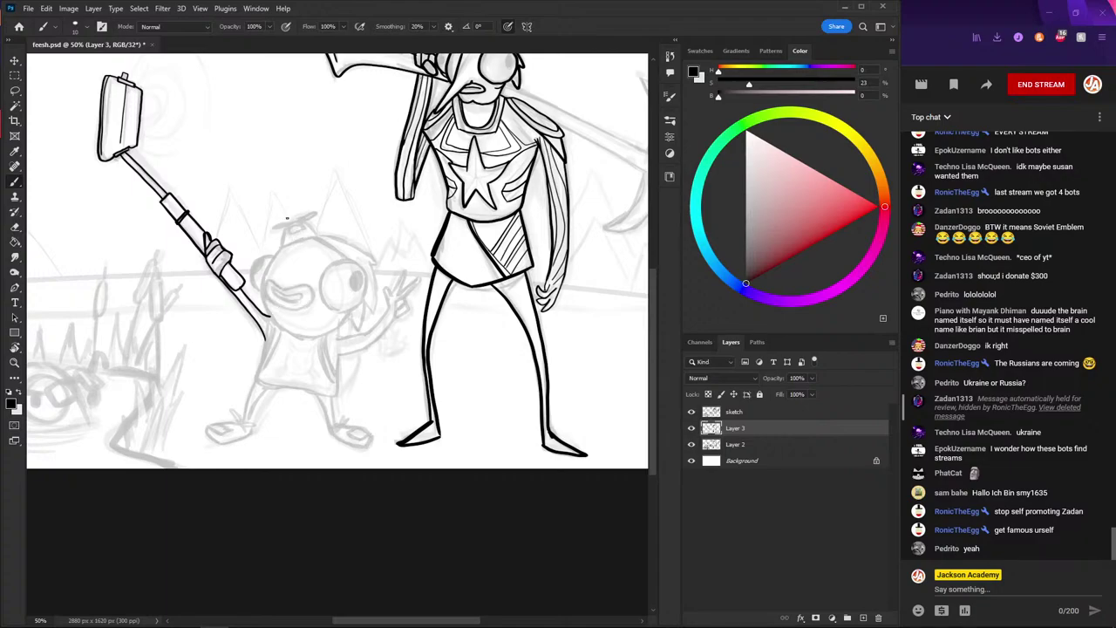
mouse_move(276, 284)
mouse_down()
mouse_move(267, 297)
mouse_move(312, 293)
mouse_up()
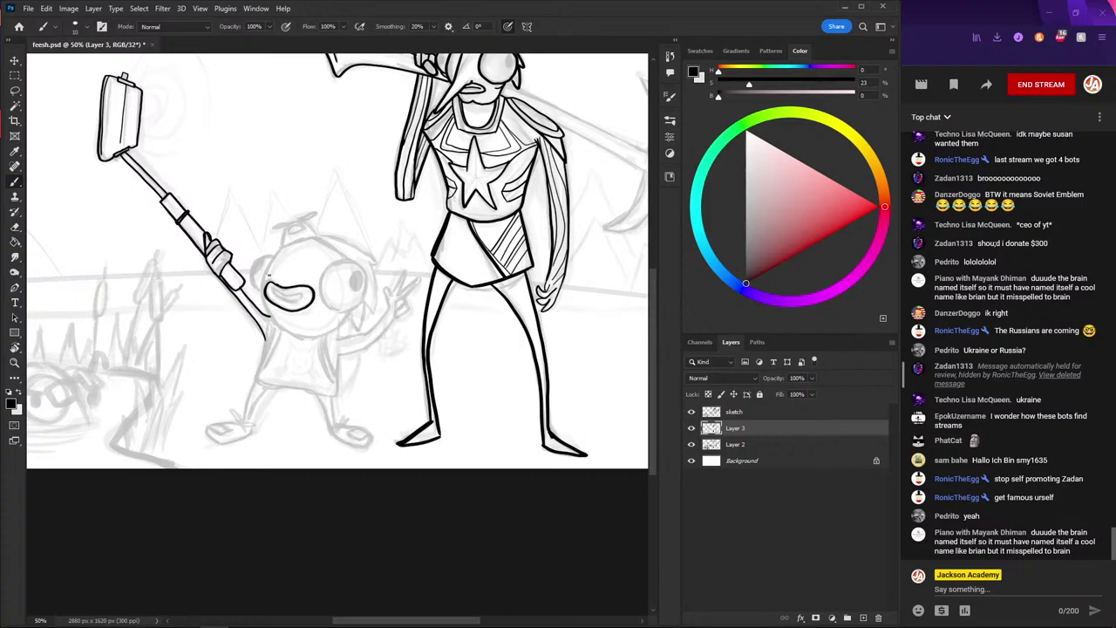
drag(269, 288, 303, 302)
key(ctrl+z)
key(ctrl+z)
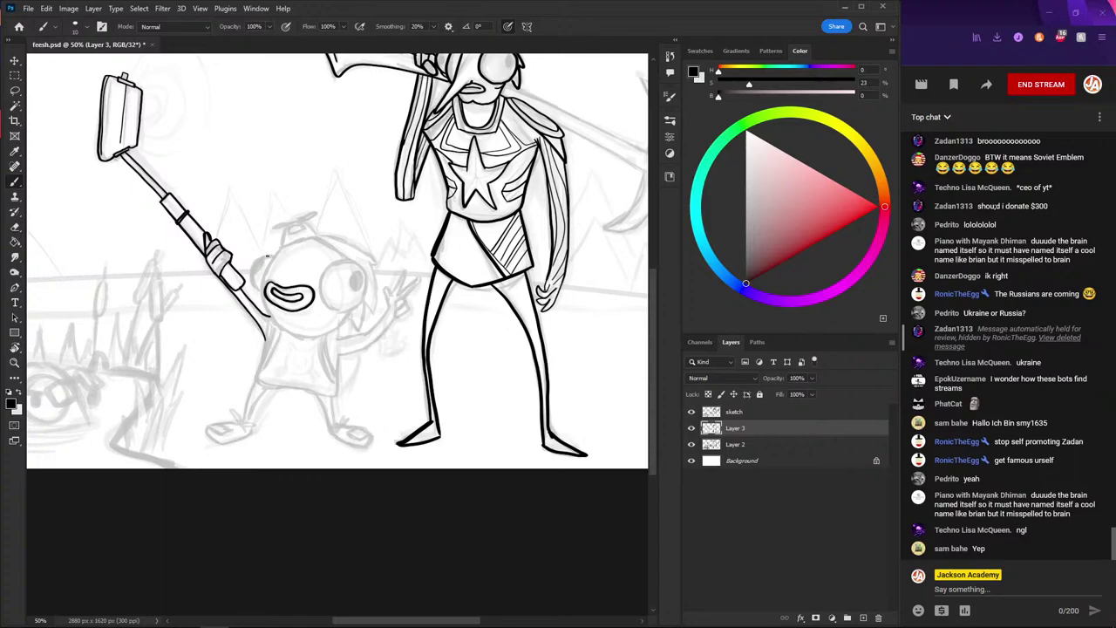
- Ink the head's left edge around the chin and the hat over the head
drag(274, 257, 253, 294)
key(ctrl+z)
mouse_move(273, 256)
mouse_down()
mouse_move(251, 276)
mouse_move(261, 295)
mouse_up()
mouse_move(271, 256)
mouse_down()
mouse_move(262, 297)
mouse_move(295, 337)
mouse_move(329, 335)
mouse_move(351, 316)
mouse_up()
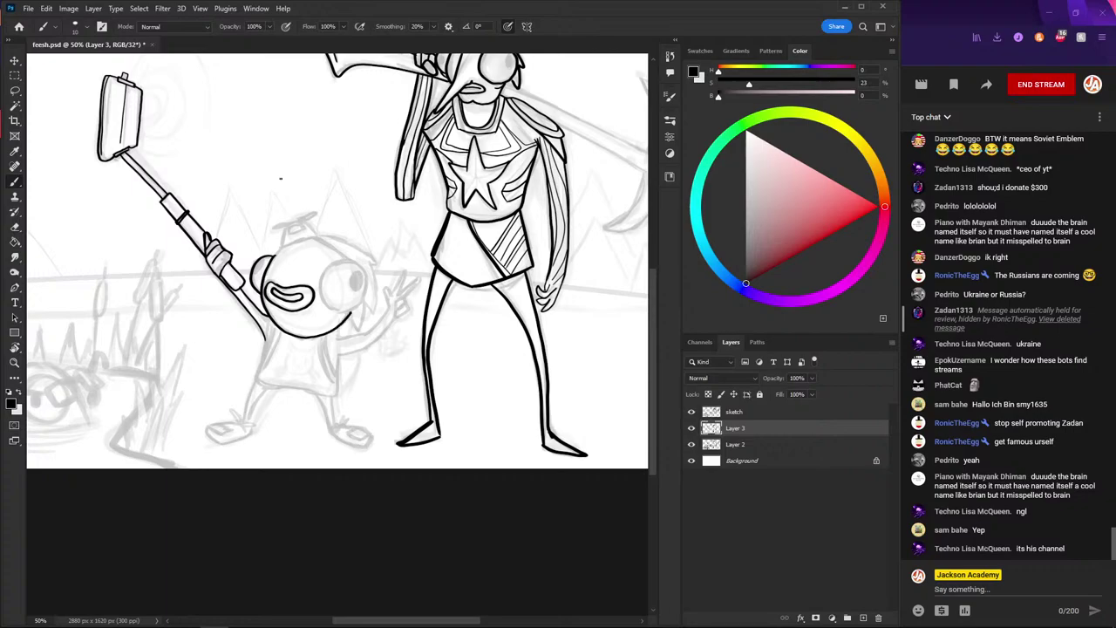
mouse_move(281, 250)
mouse_down()
mouse_move(301, 218)
mouse_move(319, 234)
mouse_move(288, 243)
mouse_up()
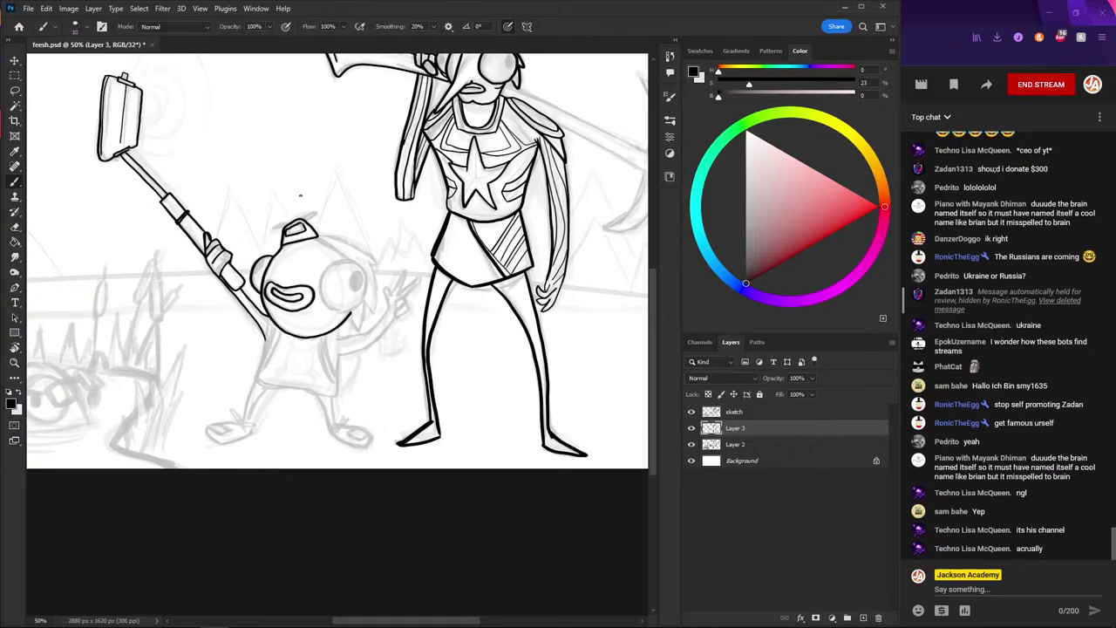
mouse_move(303, 225)
mouse_down()
mouse_move(288, 235)
mouse_move(286, 225)
mouse_move(316, 211)
mouse_move(281, 220)
mouse_up()
key(ctrl+z)
- Trace the head's right outline, add jagged hair spikes, and outline the right eye
drag(258, 161, 239, 145)
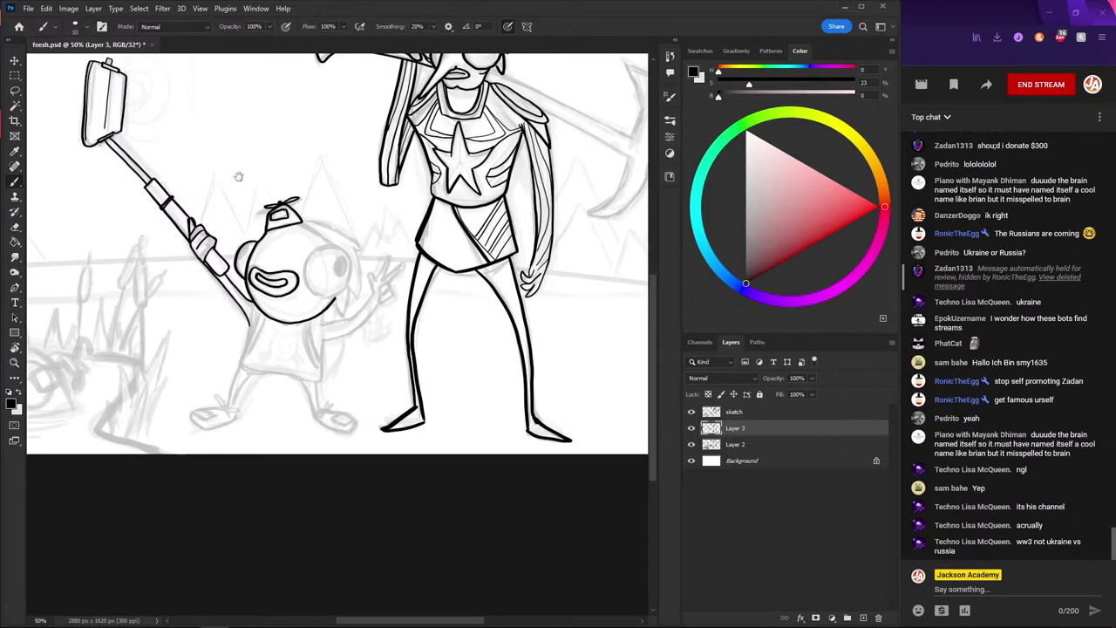
drag(300, 220, 335, 233)
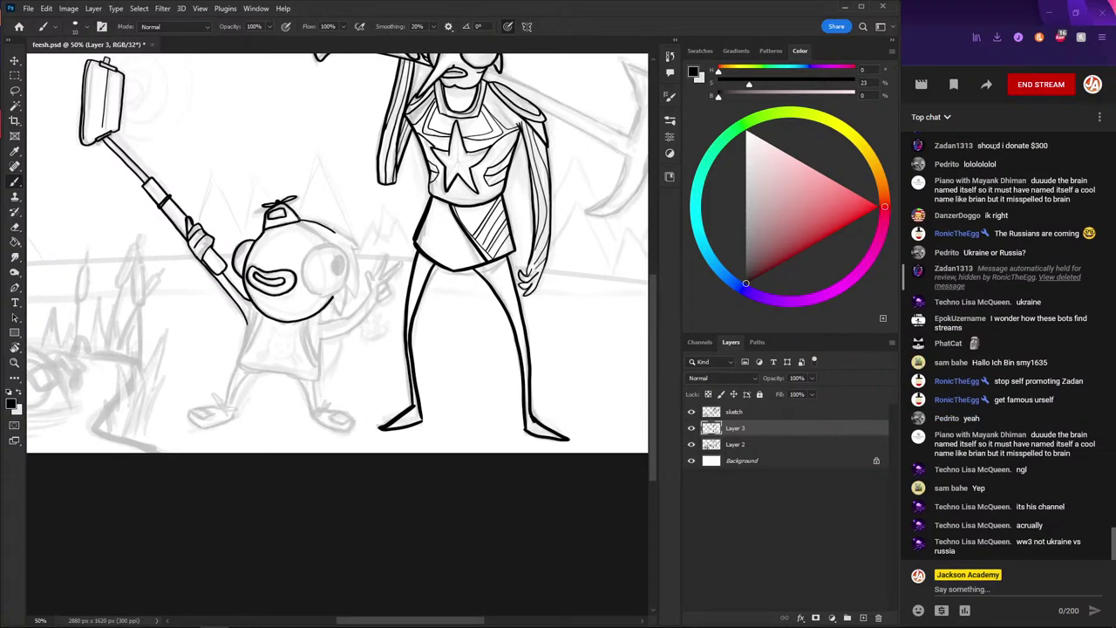
key(ctrl+z)
mouse_move(304, 220)
mouse_down()
mouse_move(358, 248)
mouse_move(353, 297)
mouse_up()
drag(338, 240, 354, 250)
mouse_move(345, 288)
mouse_down()
mouse_move(350, 312)
mouse_move(338, 319)
mouse_up()
drag(341, 301, 334, 318)
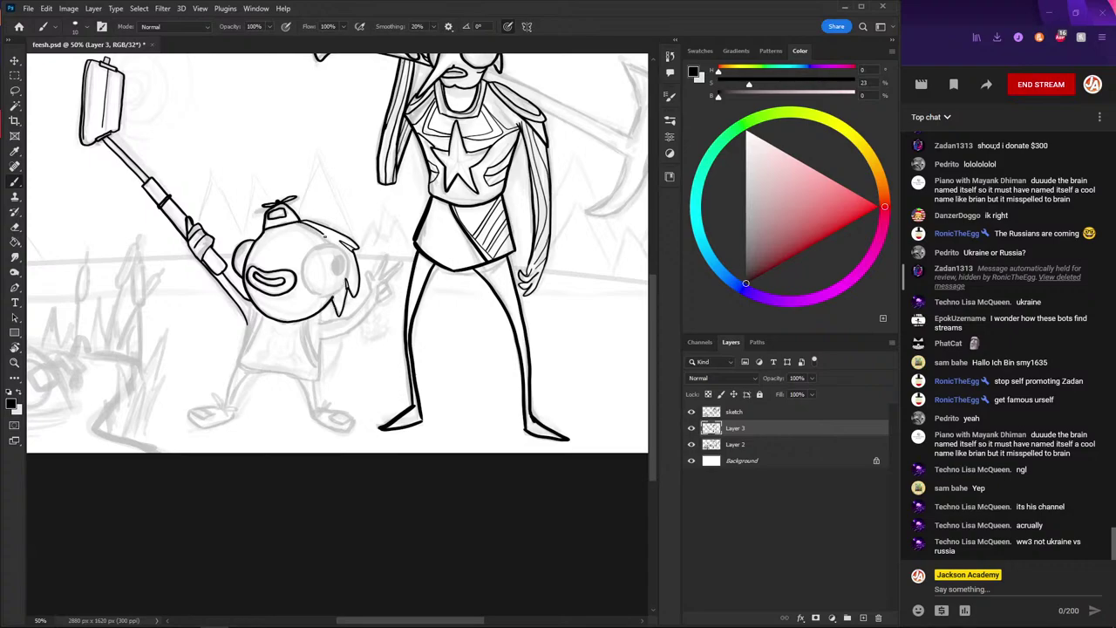
mouse_move(321, 245)
mouse_down()
mouse_move(302, 270)
mouse_move(310, 294)
mouse_move(333, 298)
mouse_move(348, 274)
mouse_move(312, 249)
mouse_move(302, 284)
mouse_move(345, 272)
mouse_move(336, 247)
mouse_move(349, 278)
mouse_move(332, 247)
mouse_move(307, 255)
mouse_move(304, 286)
mouse_move(335, 296)
mouse_move(348, 279)
mouse_up()
key(ctrl+z)
key(ctrl+z)
key(ctrl+z)
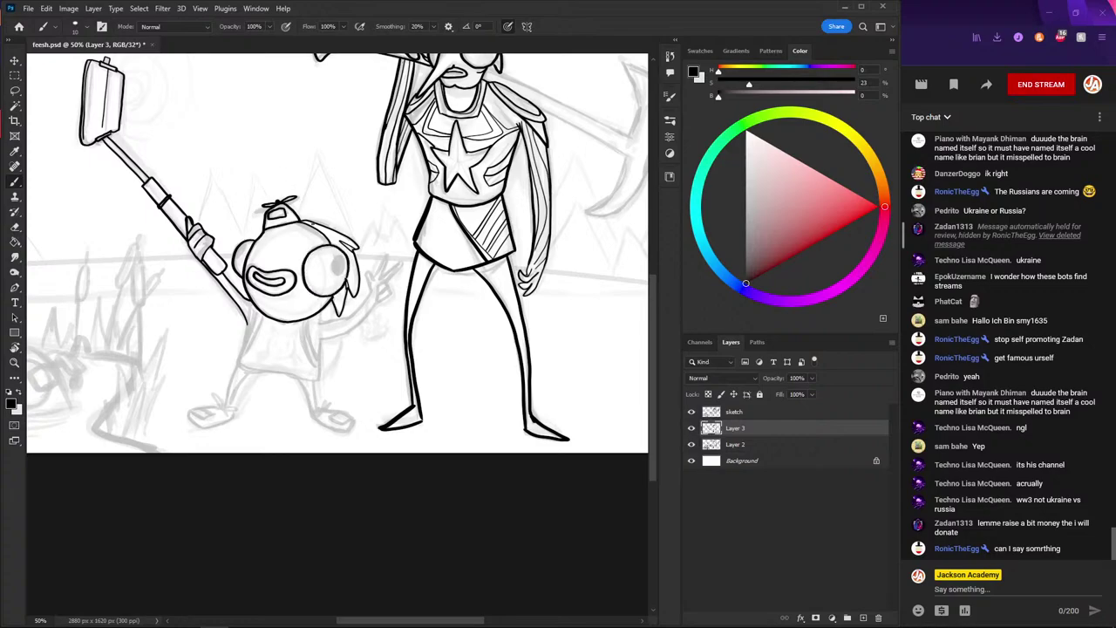
- Pan to the small character's body and extend its arm line downward
scroll(218, 210, down, 1)
scroll(226, 165, down, 1)
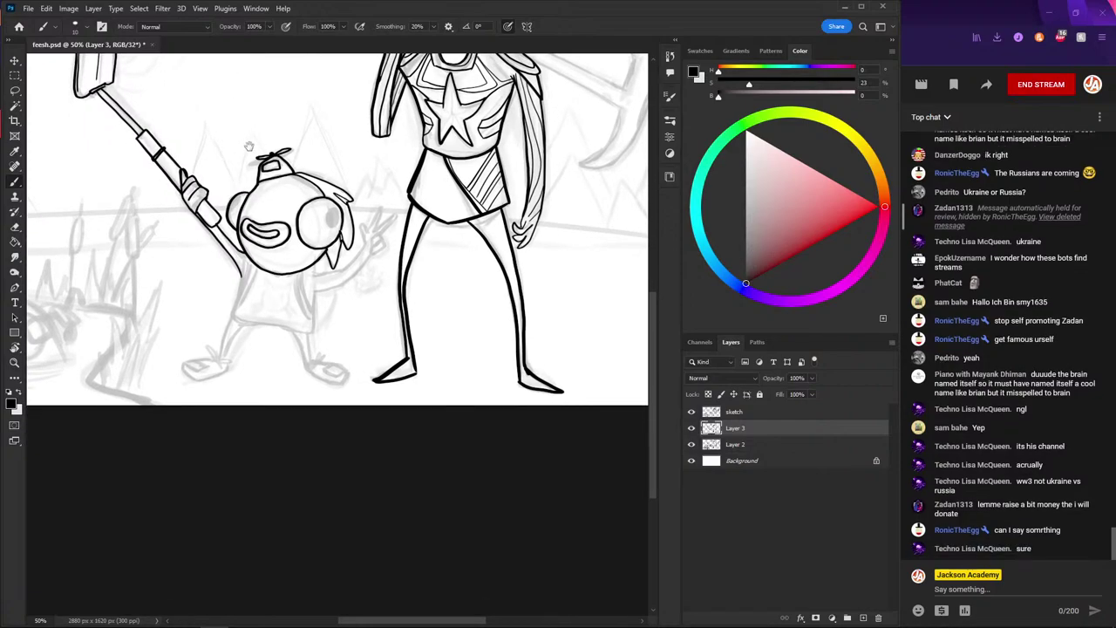
drag(232, 171, 232, 130)
scroll(233, 130, up, 1)
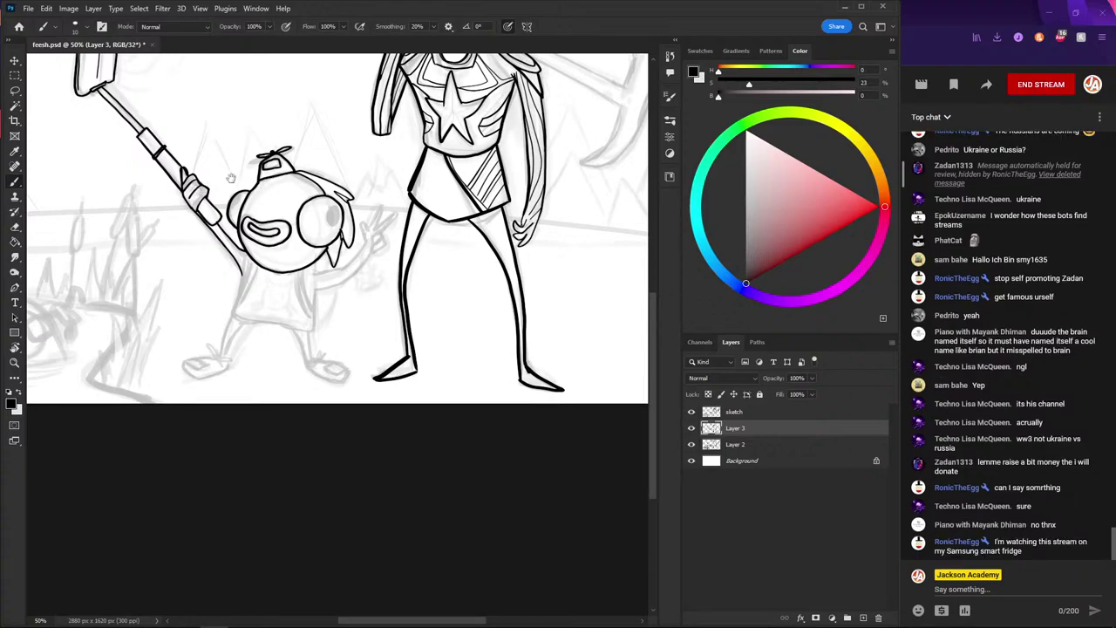
drag(246, 129, 240, 167)
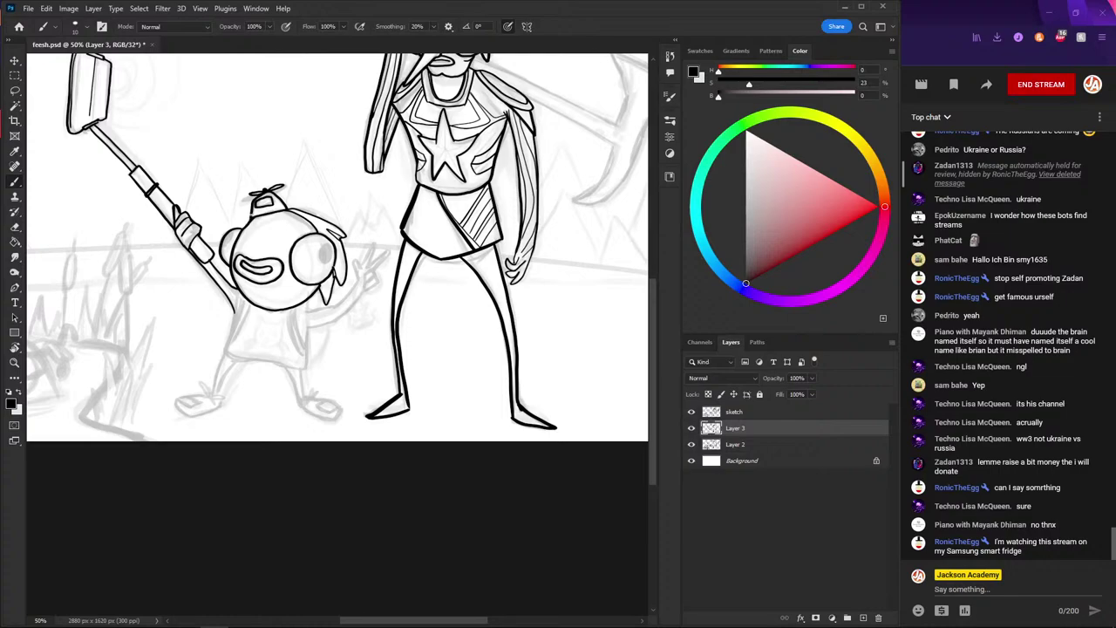
drag(331, 262, 347, 167)
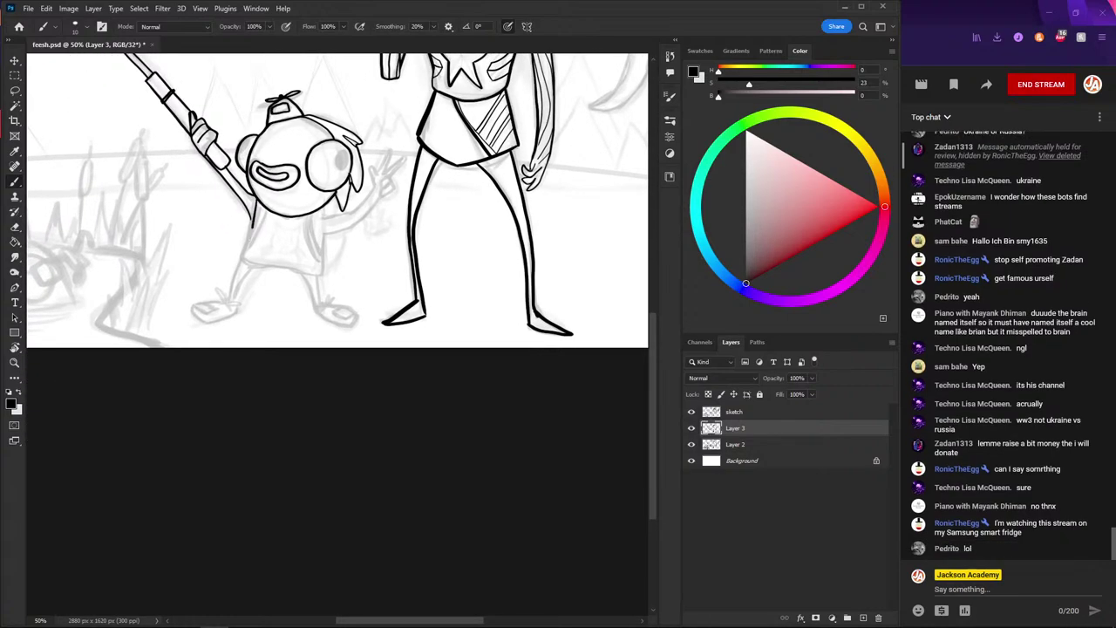
drag(252, 218, 245, 258)
drag(241, 182, 192, 196)
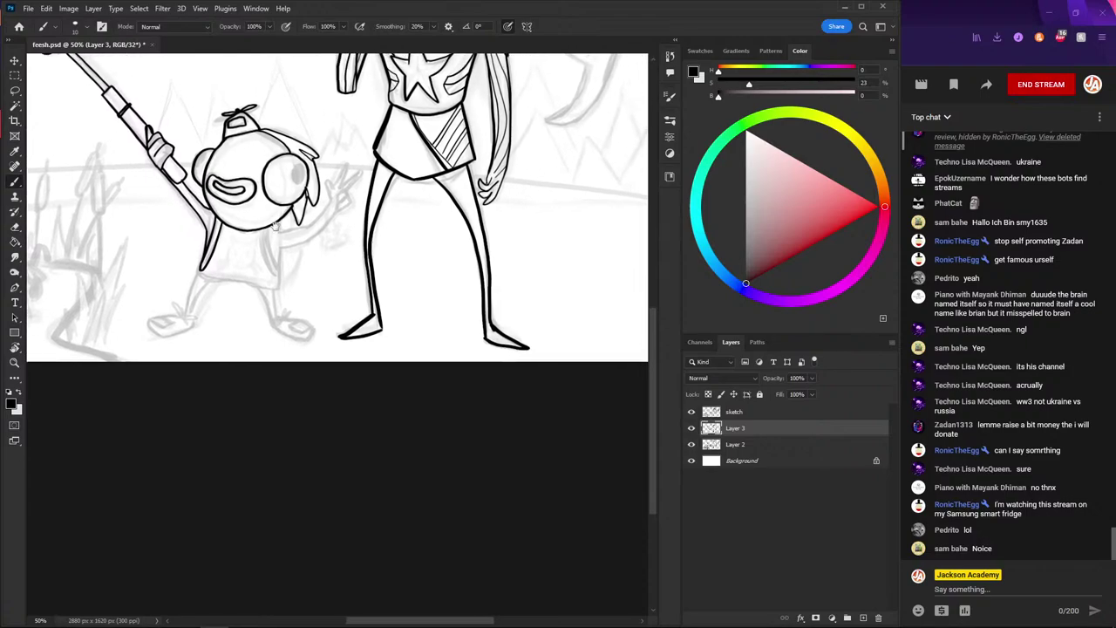
- Ink the character's side, the raised peace-sign hand and the shirt's left edge
mouse_move(255, 228)
mouse_down()
mouse_move(276, 285)
mouse_move(261, 227)
mouse_move(299, 236)
mouse_move(281, 232)
mouse_up()
key(ctrl+z)
key(ctrl+z)
key(ctrl+z)
mouse_move(281, 222)
mouse_down()
mouse_move(276, 232)
mouse_move(305, 227)
mouse_move(280, 230)
mouse_move(324, 204)
mouse_move(321, 182)
mouse_up()
key(ctrl+z)
key(ctrl+z)
key(ctrl+z)
key(ctrl+z)
key(ctrl+z)
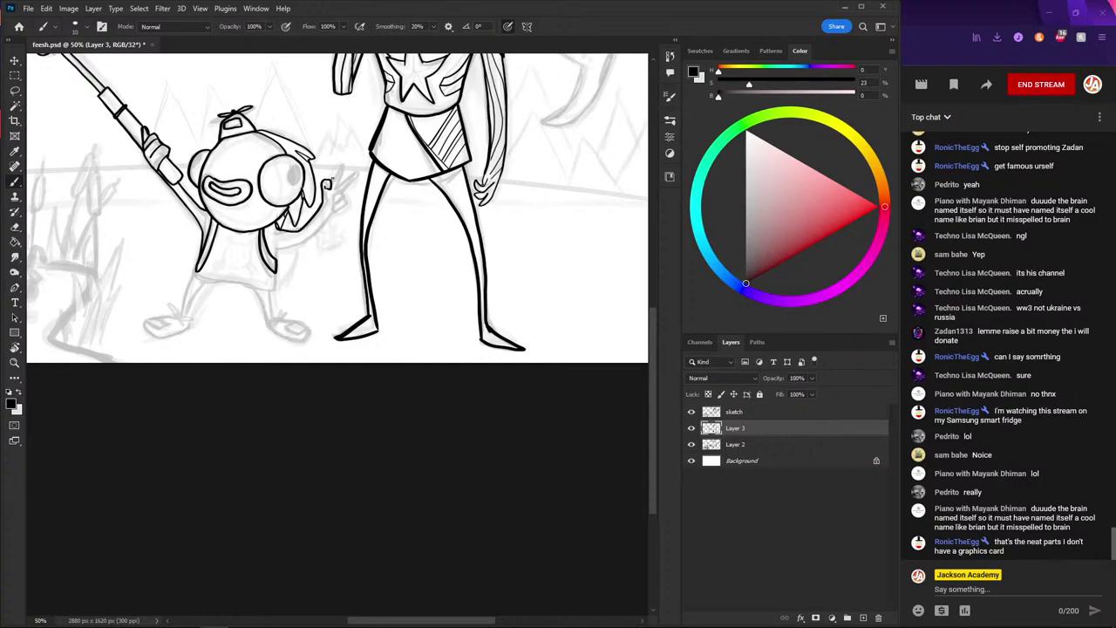
mouse_move(330, 181)
mouse_down()
mouse_move(342, 162)
mouse_move(345, 188)
mouse_move(354, 176)
mouse_move(332, 212)
mouse_move(276, 251)
mouse_up()
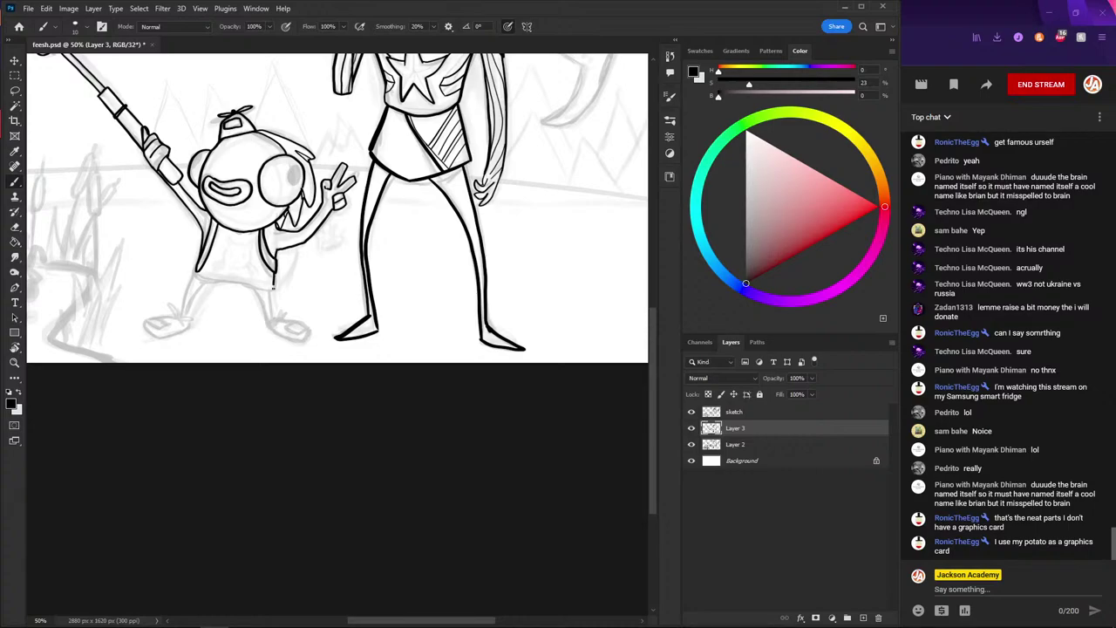
mouse_move(273, 293)
mouse_down()
mouse_move(193, 273)
mouse_move(272, 290)
mouse_up()
key(ctrl+z)
drag(209, 258, 194, 267)
- Zoom in to 66.7% and draw a cat face on the small character's shirt
key(e)
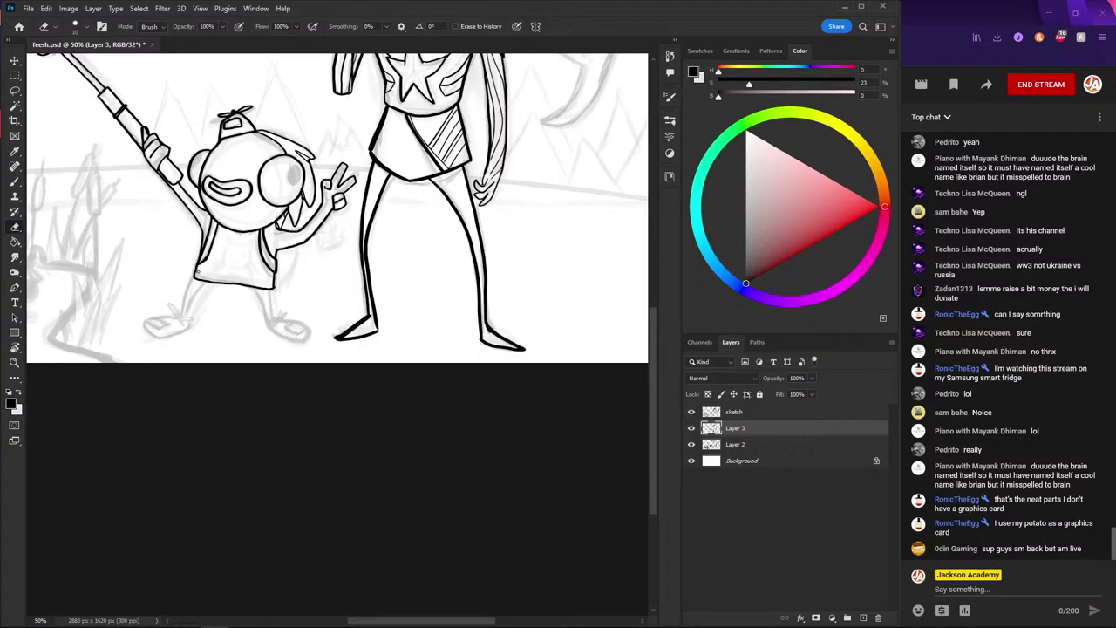
key(b)
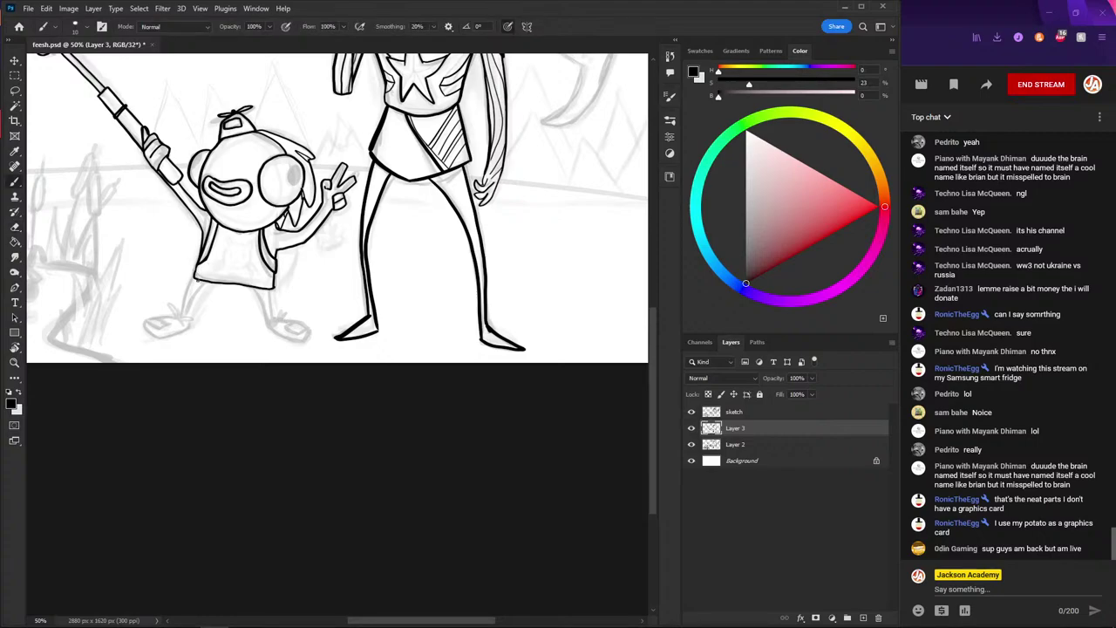
scroll(204, 283, up, 1)
mouse_move(218, 180)
mouse_down()
mouse_move(224, 256)
mouse_move(239, 265)
mouse_up()
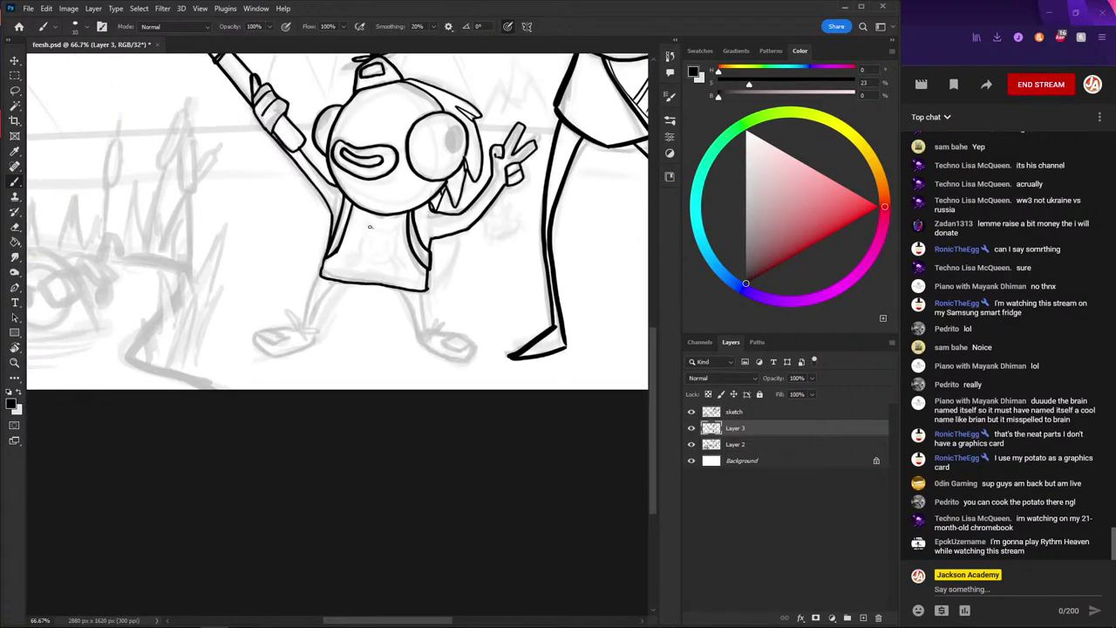
mouse_move(370, 227)
mouse_down()
mouse_move(359, 255)
mouse_move(395, 258)
mouse_move(384, 225)
mouse_move(370, 230)
mouse_move(407, 270)
mouse_move(357, 255)
mouse_move(348, 266)
mouse_move(373, 250)
mouse_up()
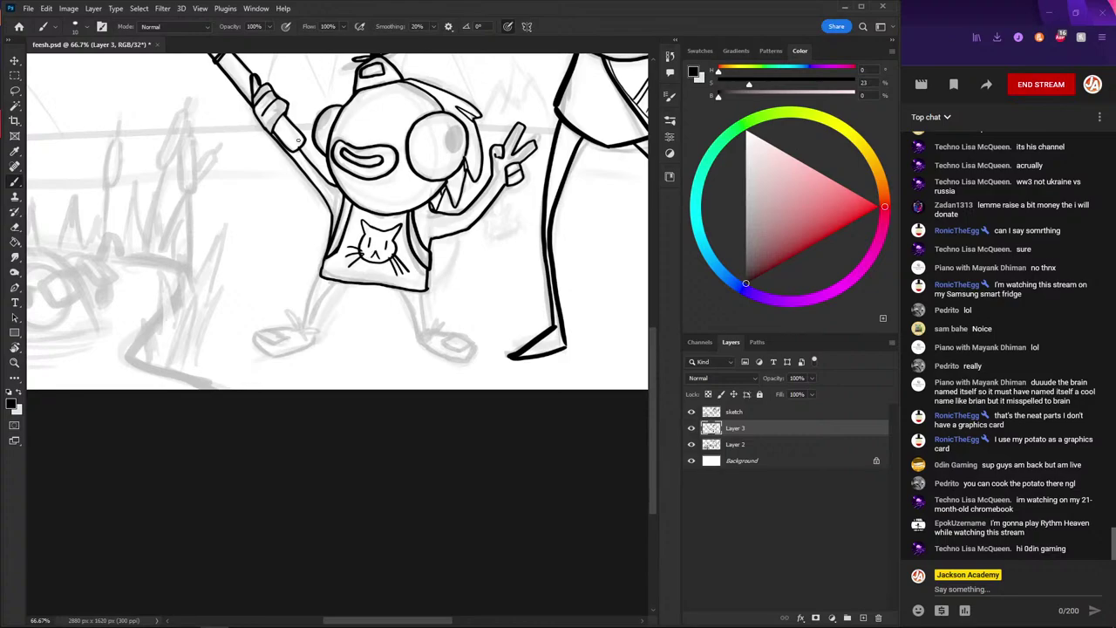
- Zoom back to 50% and ink the leg below the shirt
key(ctrl+minus)
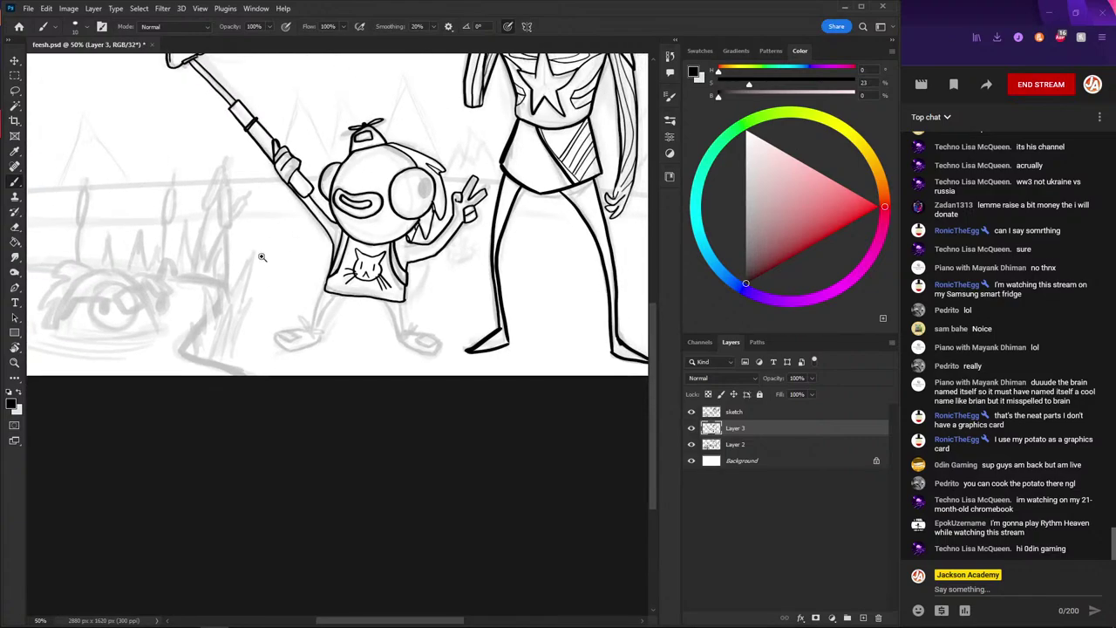
key(ctrl+minus)
key(ctrl+minus)
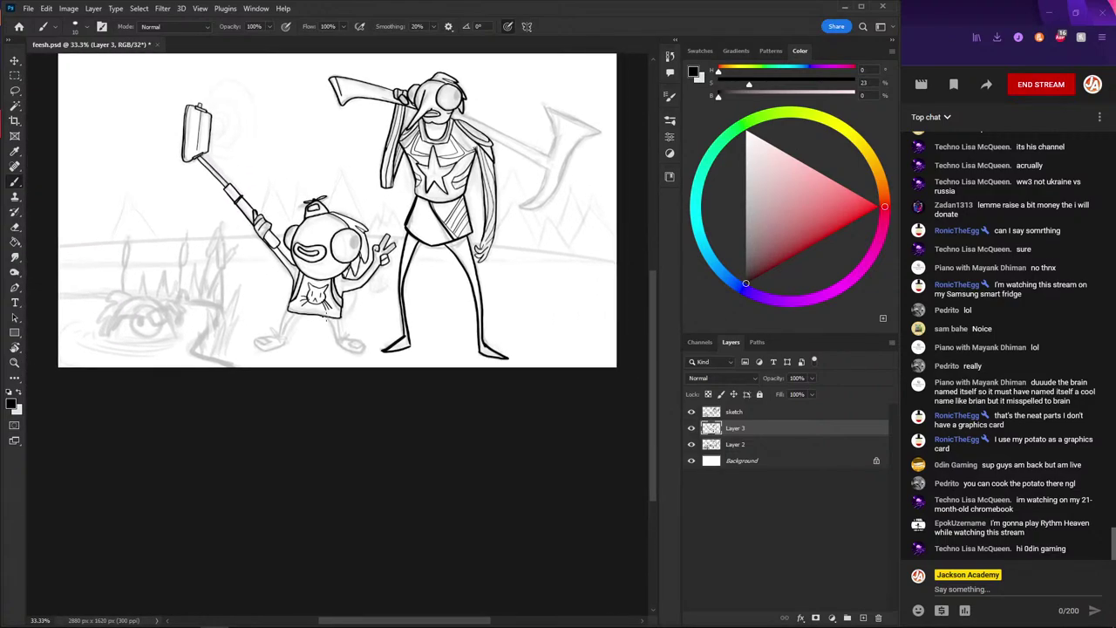
key(ctrl+plus)
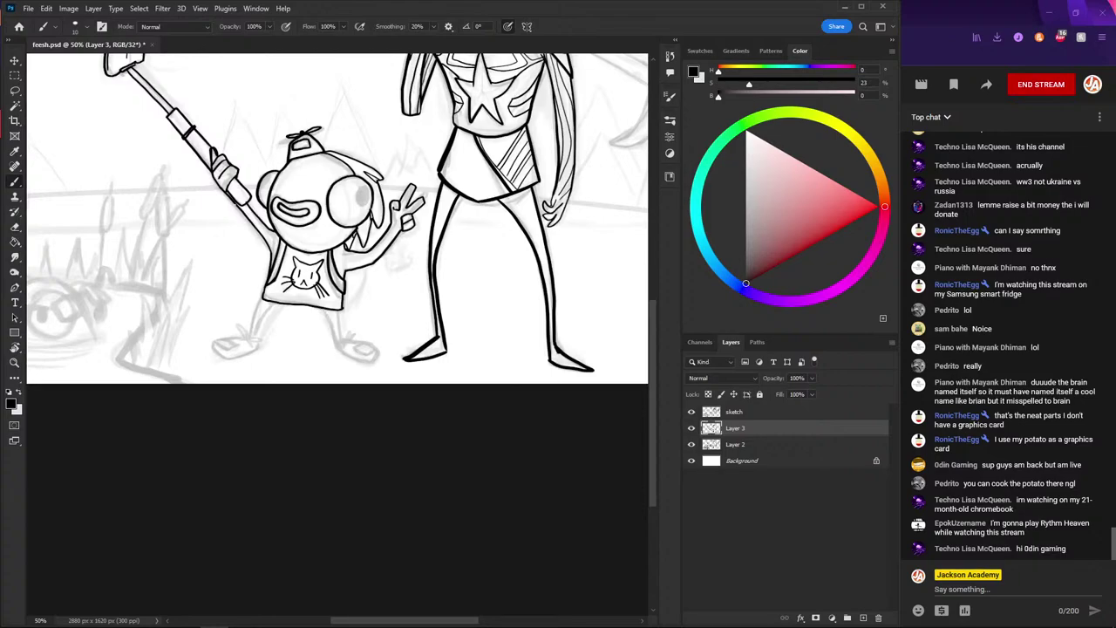
key(ctrl+minus)
key(ctrl+minus)
key(ctrl+plus)
key(ctrl+plus)
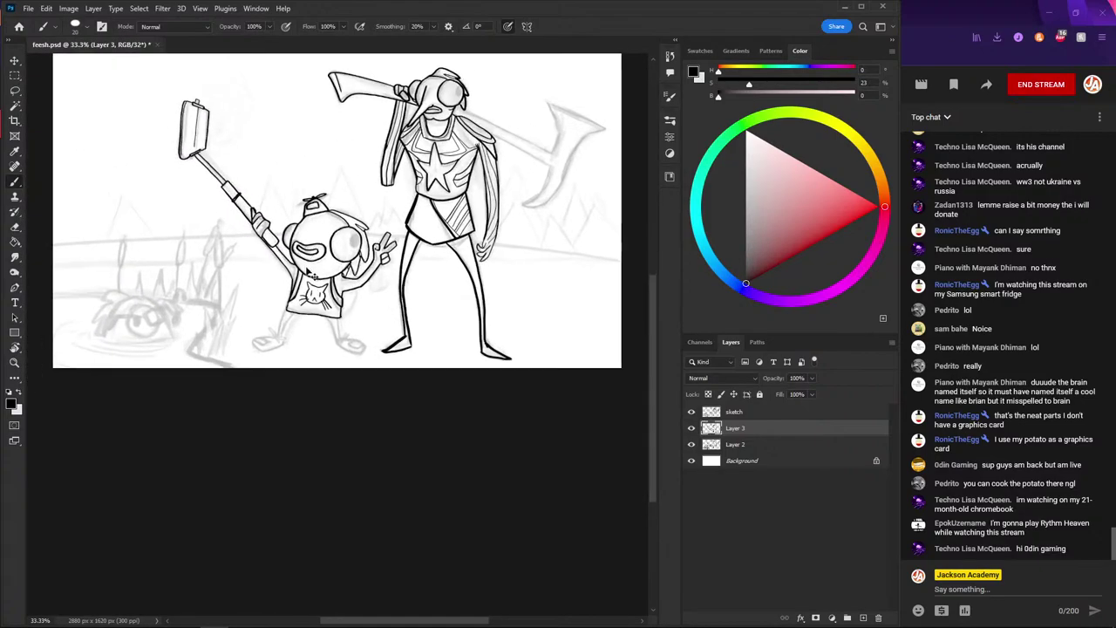
mouse_move(318, 308)
mouse_down()
mouse_move(341, 342)
mouse_move(351, 337)
mouse_move(336, 353)
mouse_move(376, 346)
mouse_move(370, 363)
mouse_move(342, 354)
mouse_move(380, 349)
mouse_move(365, 361)
mouse_up()
- Rework the black ink on the small character's shoe
key(ctrl+z)
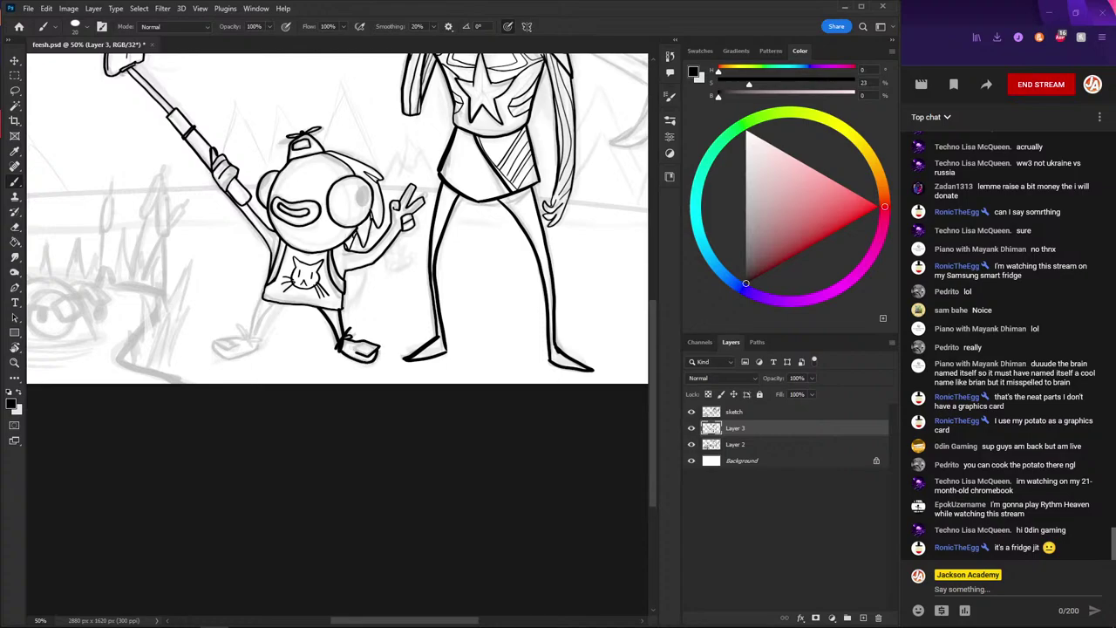
drag(255, 260, 281, 236)
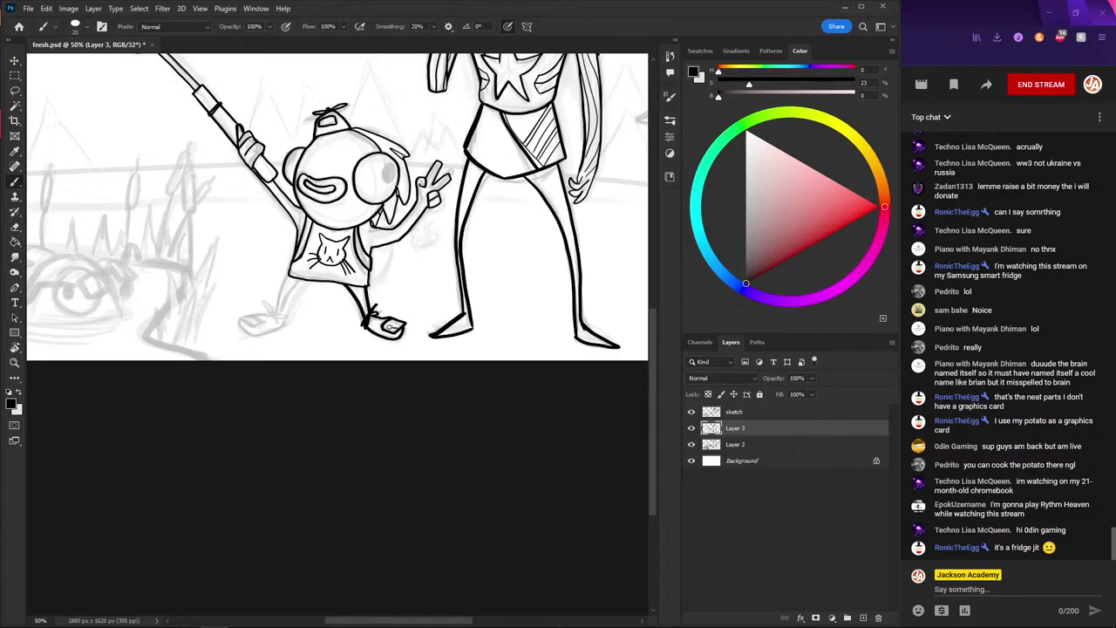
drag(391, 325, 397, 330)
drag(255, 254, 272, 245)
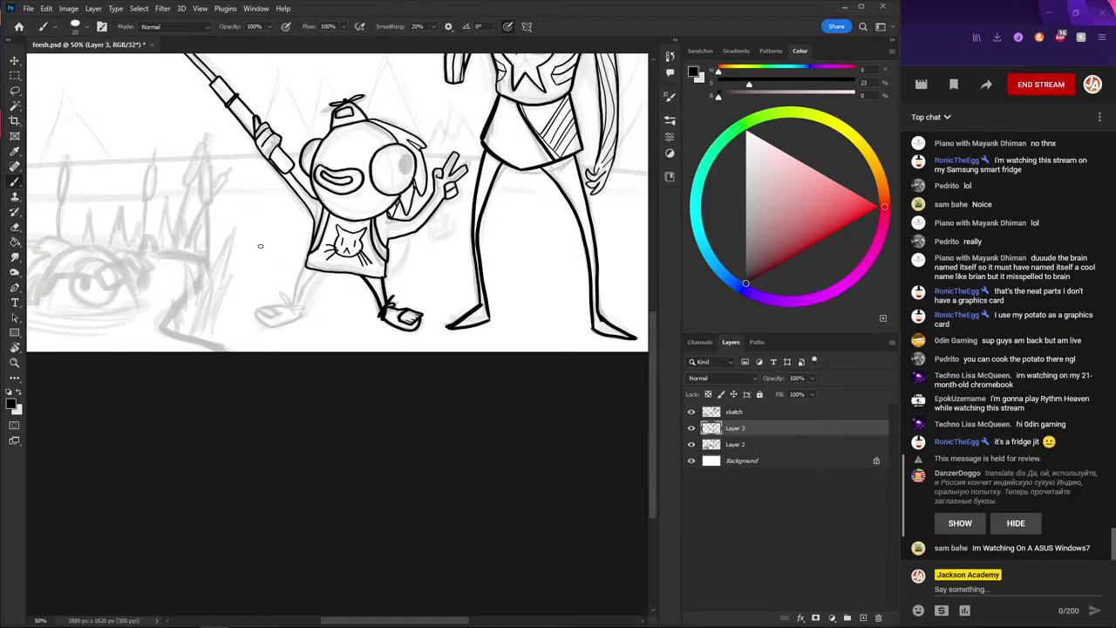
drag(236, 259, 259, 227)
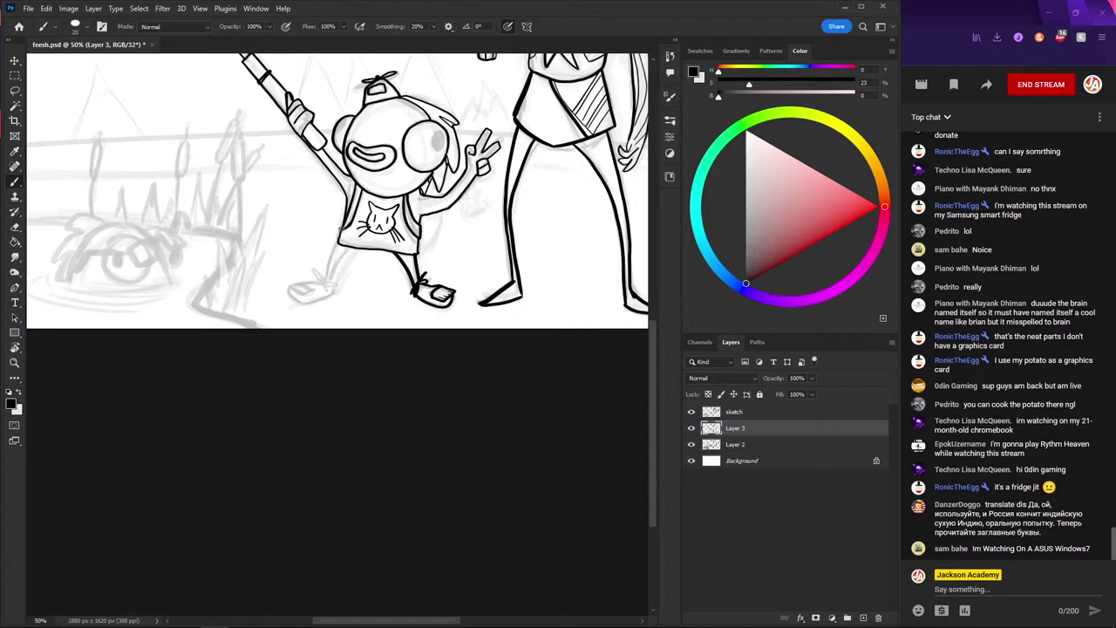
- Ink the shirt's bottom edge and trace the raised arm from hand to shoulder
drag(341, 229, 418, 239)
key(ctrl+z)
mouse_move(342, 234)
mouse_down()
mouse_move(321, 159)
mouse_move(345, 195)
mouse_move(339, 242)
mouse_up()
key(ctrl+z)
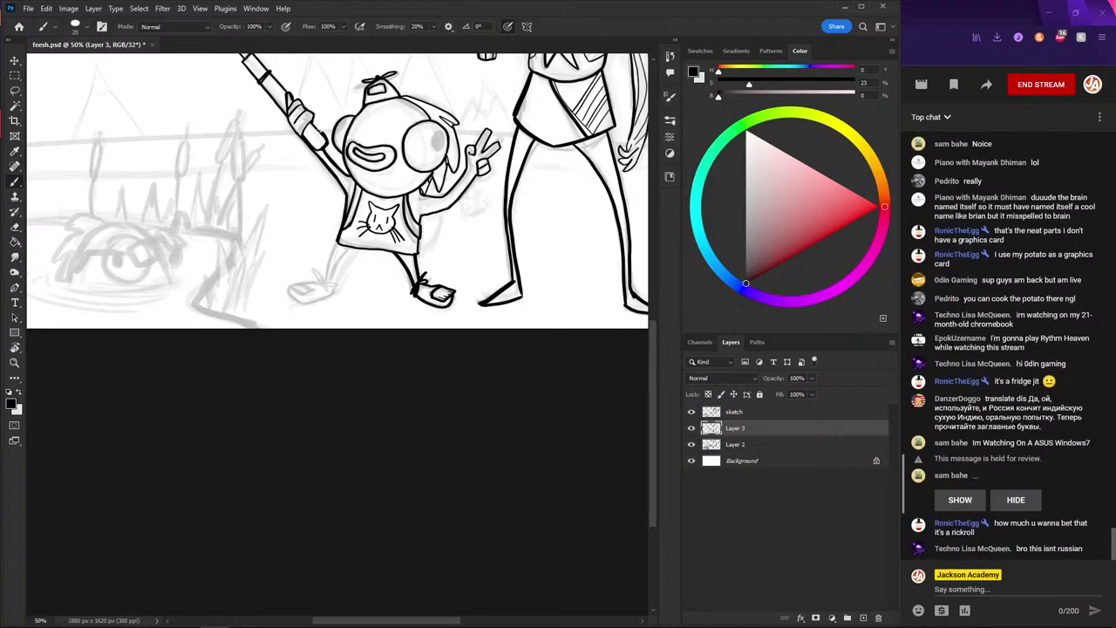
mouse_move(337, 243)
mouse_down()
mouse_move(417, 253)
mouse_move(422, 220)
mouse_up()
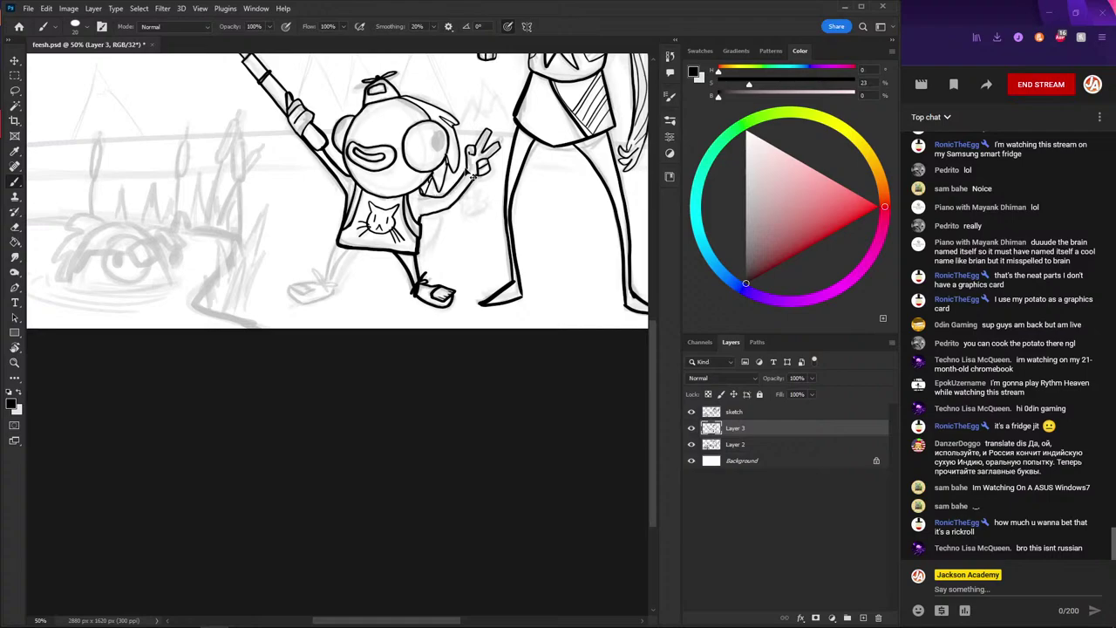
drag(469, 169, 423, 194)
mouse_move(420, 220)
mouse_down()
mouse_move(459, 202)
mouse_move(499, 150)
mouse_move(479, 140)
mouse_move(468, 151)
mouse_up()
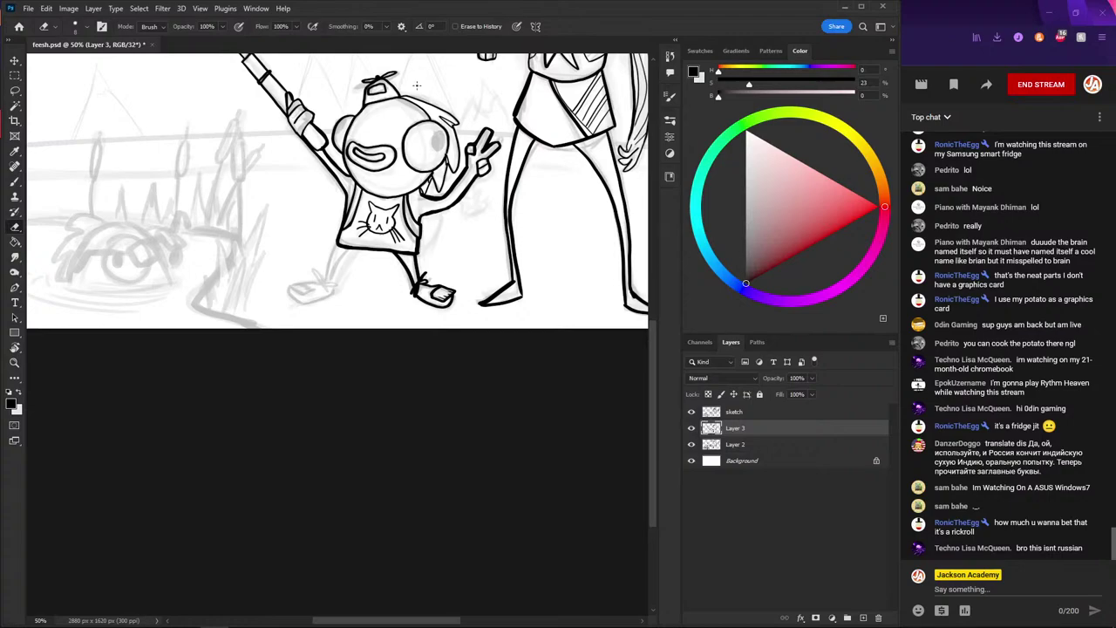
key(b)
key(ctrl+minus)
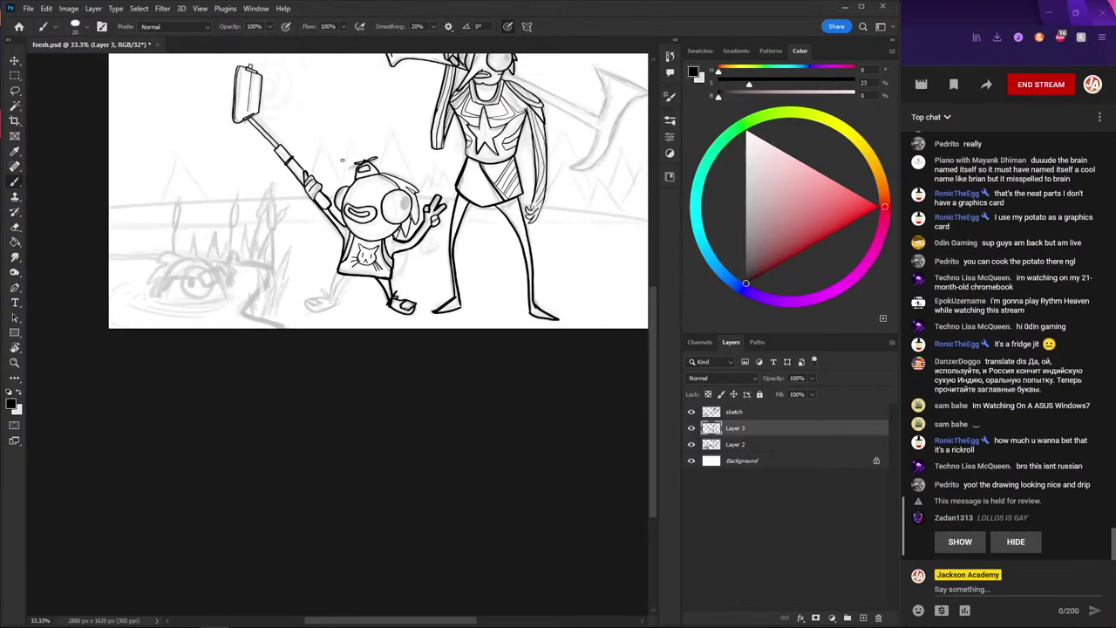
key(ctrl+minus)
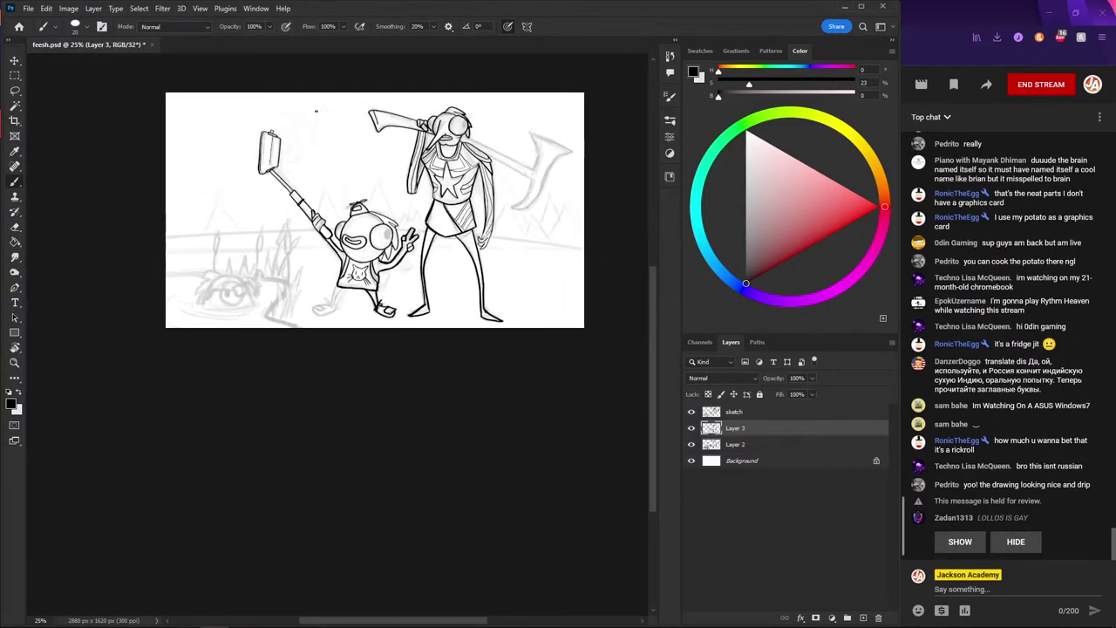
key(ctrl+plus)
key(ctrl+plus)
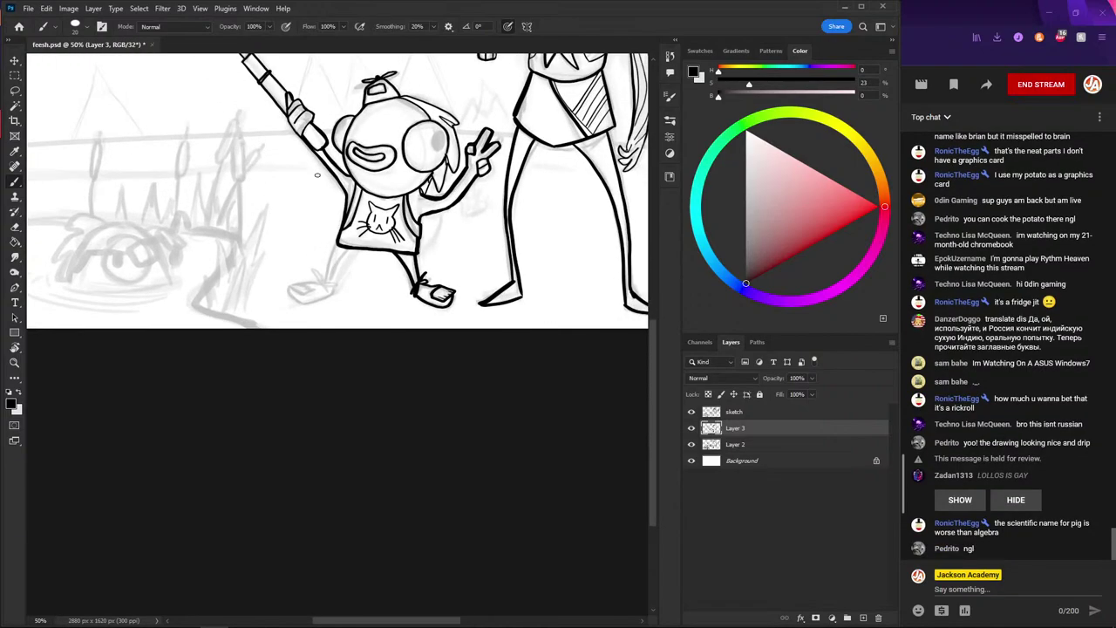
scroll(346, 131, up, 1)
drag(340, 259, 326, 289)
key(ctrl+z)
key(ctrl+z)
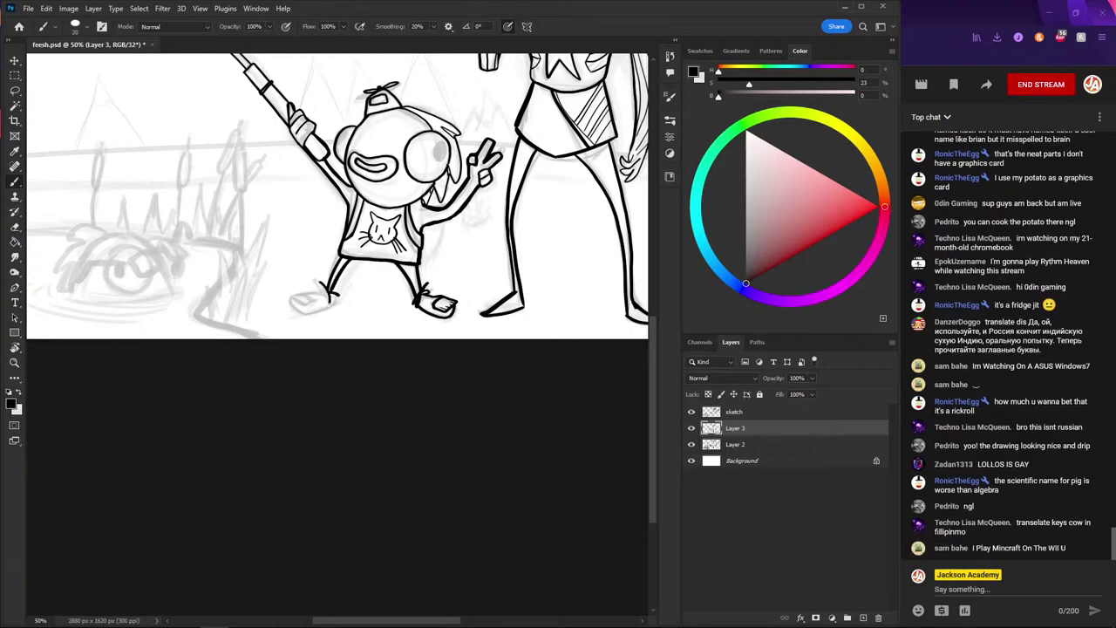
mouse_move(331, 298)
mouse_down()
mouse_move(307, 314)
mouse_move(291, 307)
mouse_up()
key(ctrl+z)
mouse_move(334, 307)
mouse_down()
mouse_move(307, 315)
mouse_move(294, 299)
mouse_move(307, 293)
mouse_up()
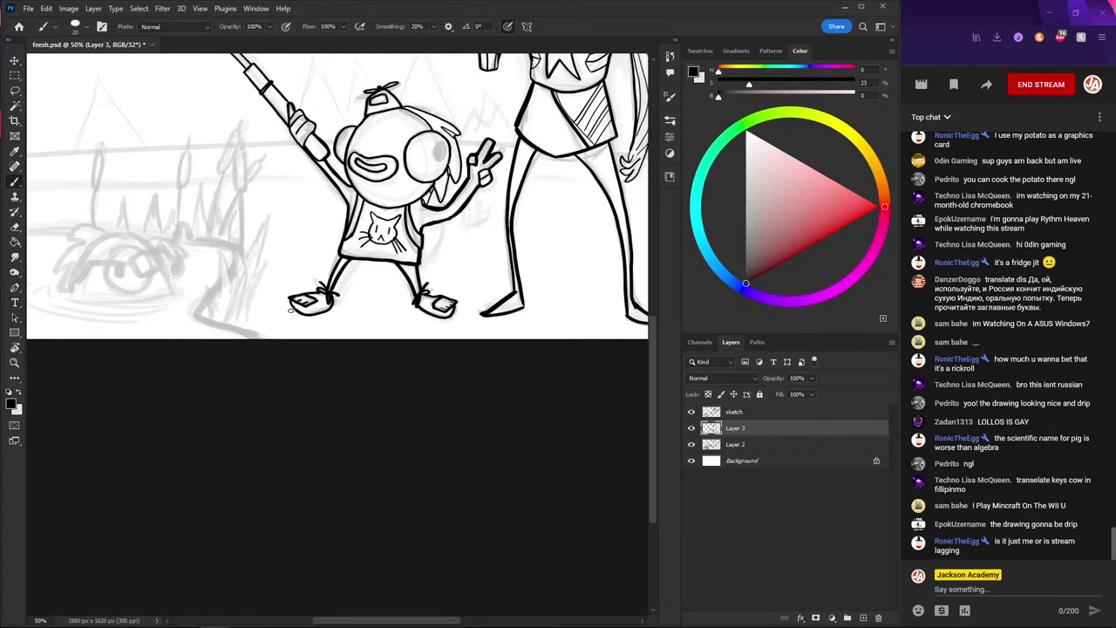
key(ctrl+minus)
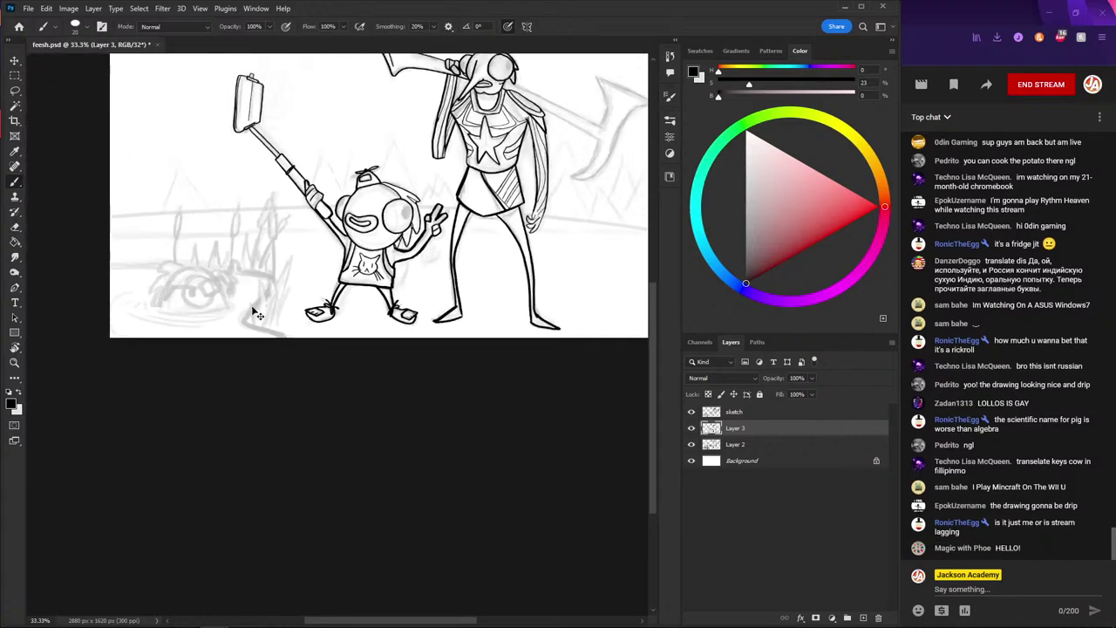
key(ctrl+plus)
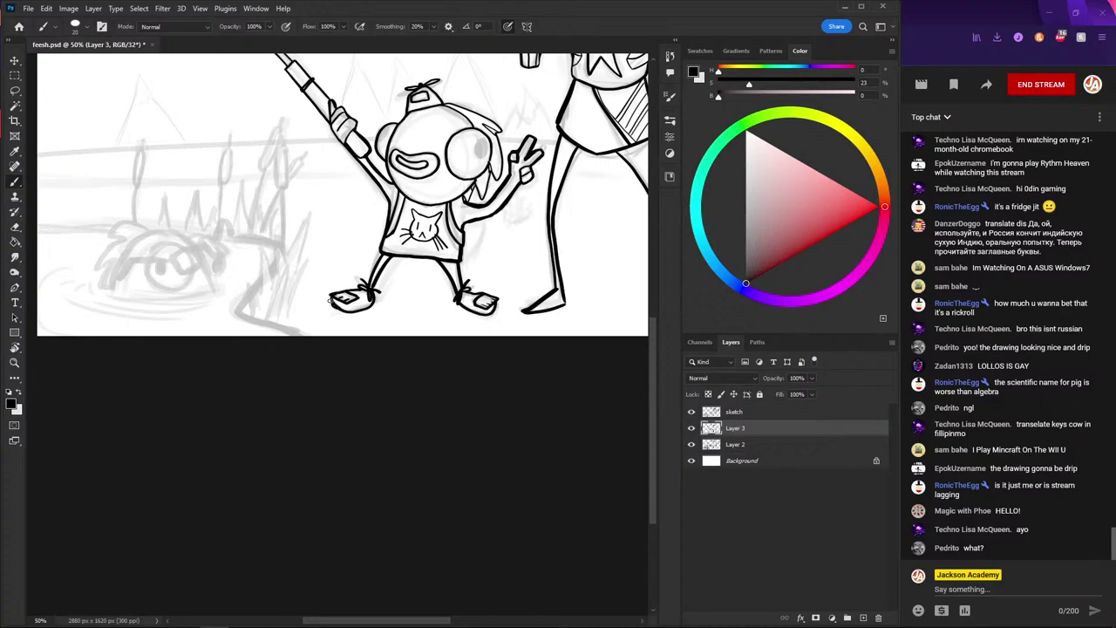
key(e)
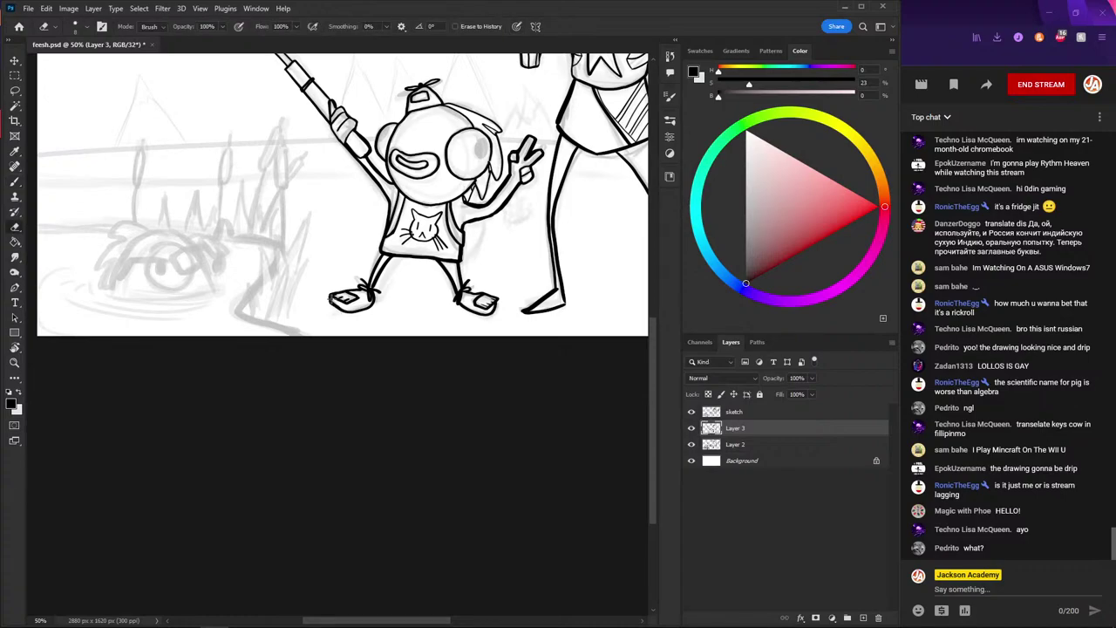
key(b)
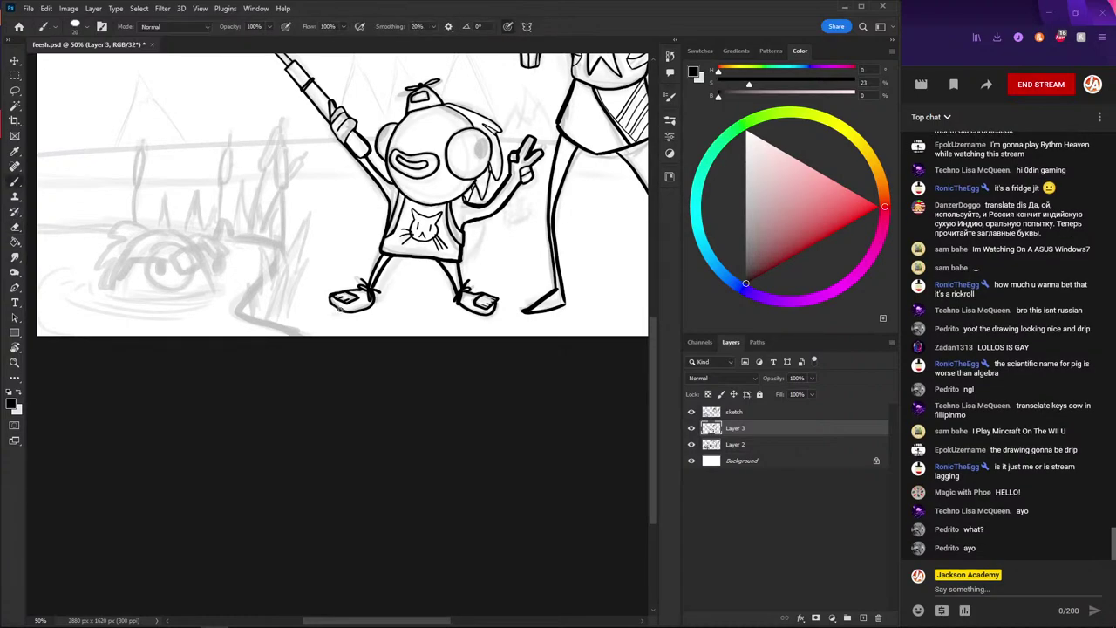
key(ctrl+minus)
key(ctrl+minus)
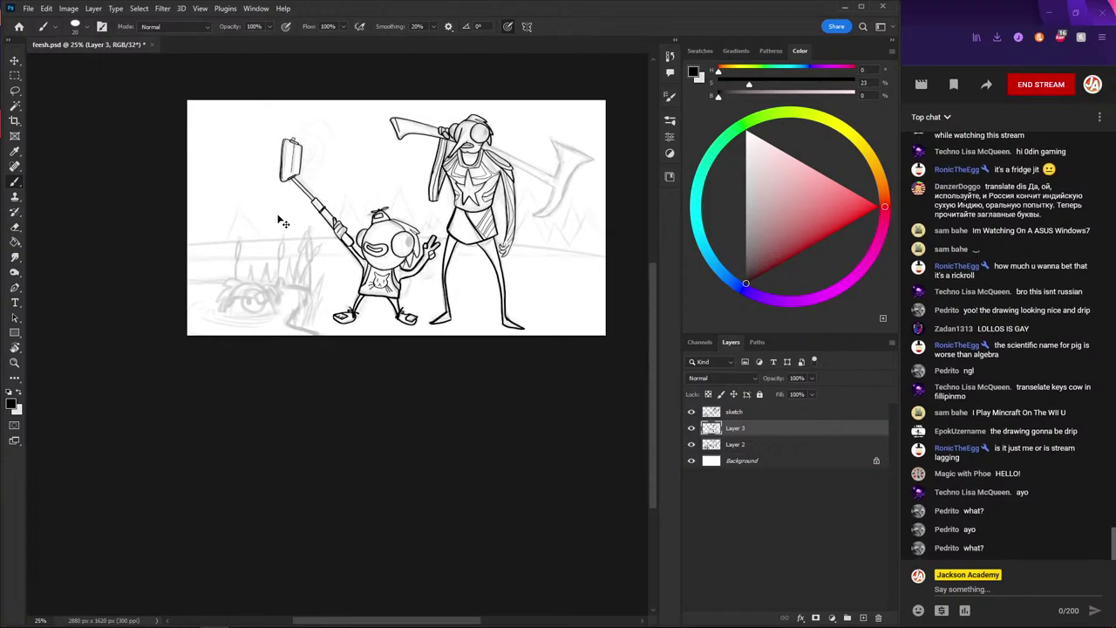
- Zoom to 50% on the tall character and try inking the axe tip, undoing the misplaced stroke
drag(430, 98, 289, 125)
key(ctrl+plus)
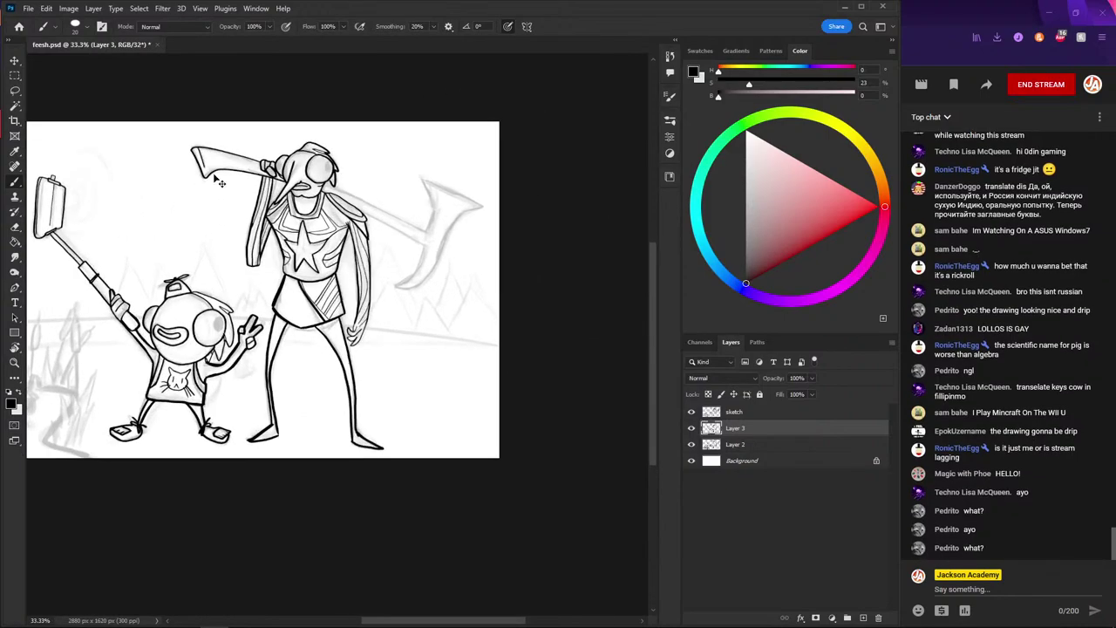
key(ctrl+plus)
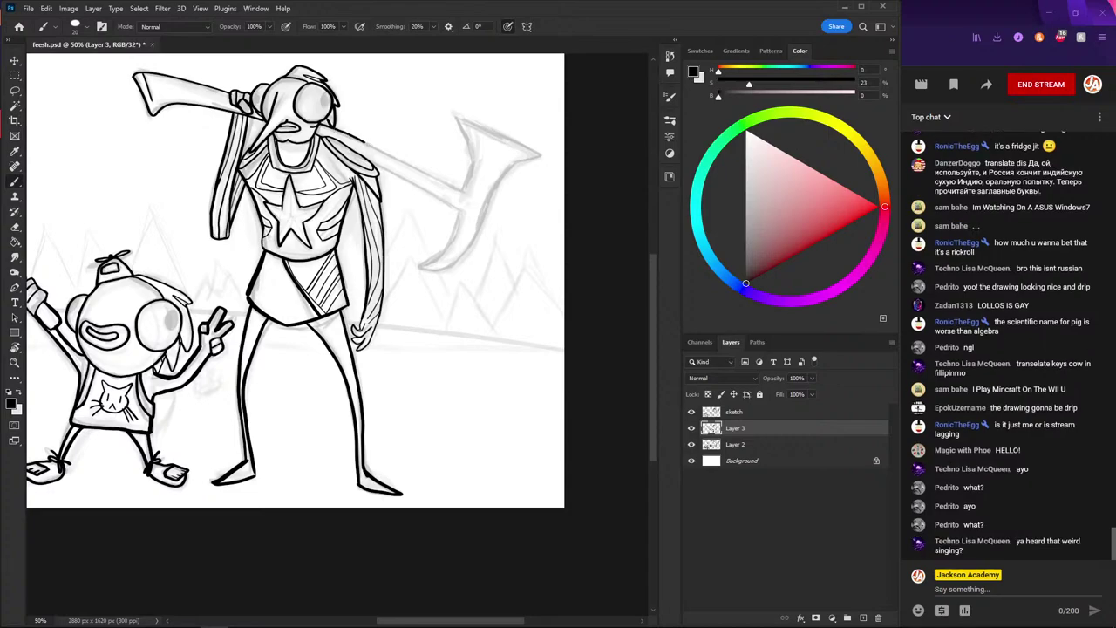
mouse_move(365, 145)
mouse_down()
mouse_move(462, 187)
mouse_move(464, 113)
mouse_up()
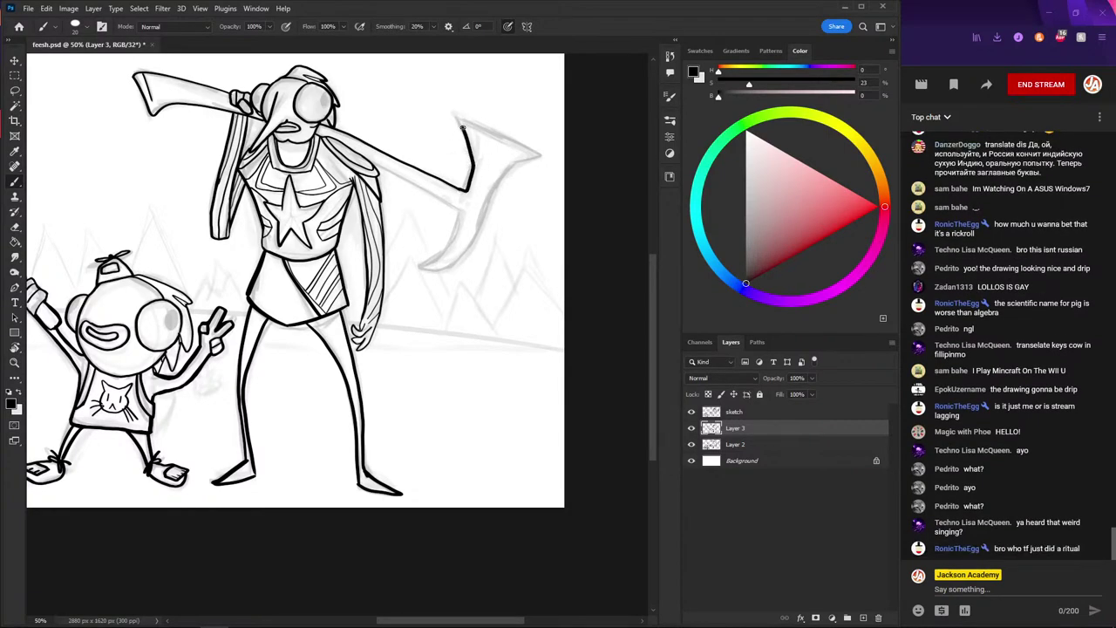
drag(464, 120, 510, 144)
key(ctrl+z)
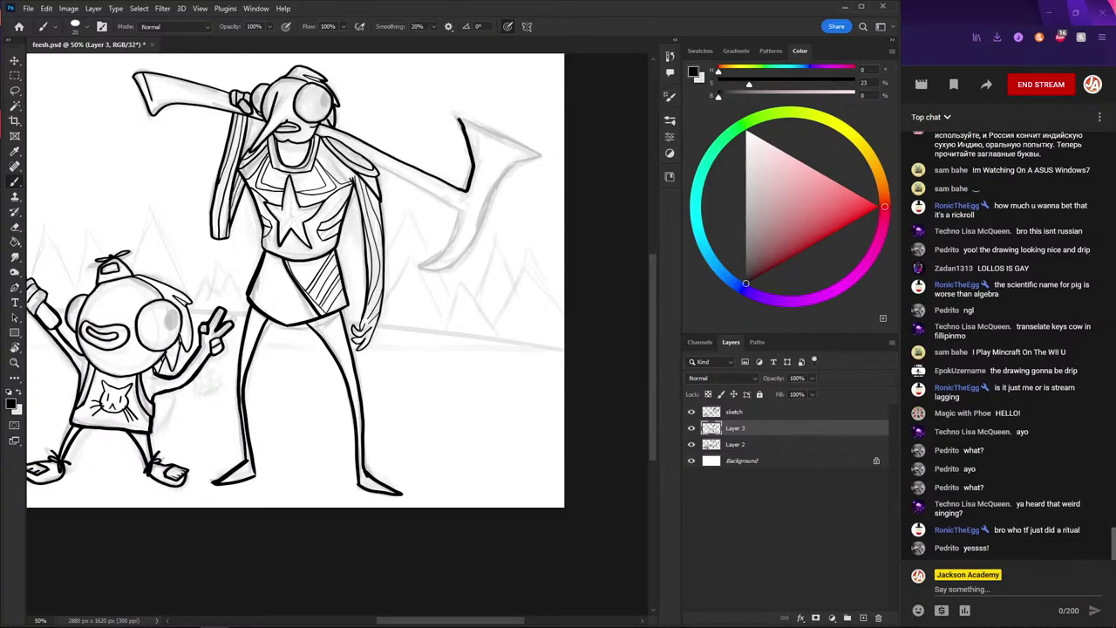
- Ink the axe blade's top edge and thicken its upper-right edge in black
drag(455, 115, 530, 150)
key(ctrl+z)
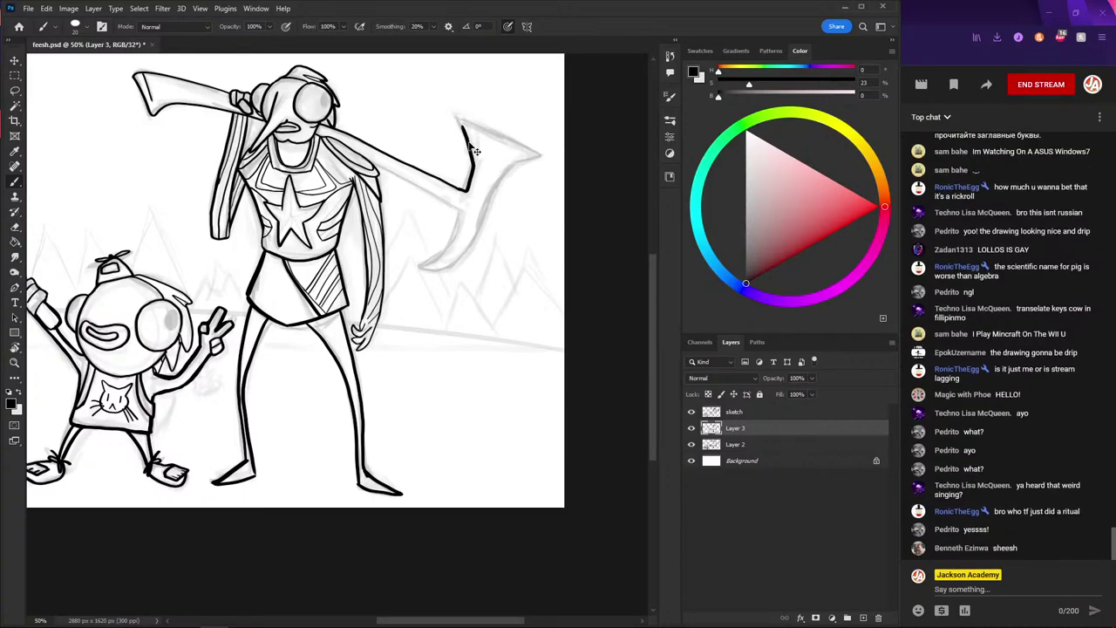
mouse_move(453, 113)
mouse_down()
mouse_move(542, 155)
mouse_move(511, 166)
mouse_move(466, 251)
mouse_move(424, 269)
mouse_move(458, 221)
mouse_move(361, 157)
mouse_up()
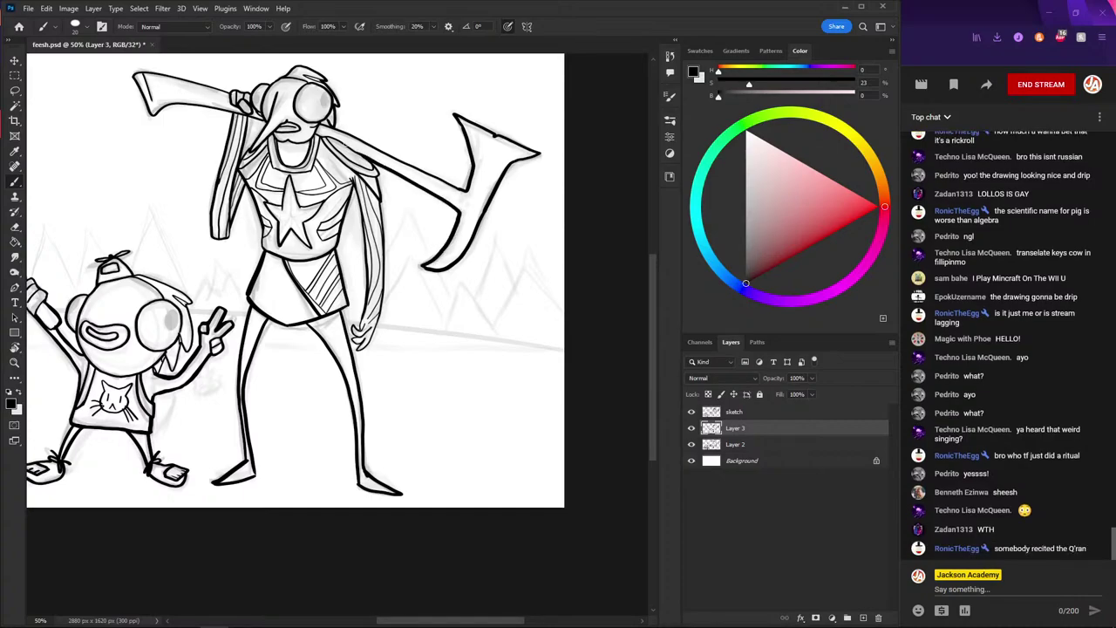
drag(505, 143, 534, 156)
mouse_move(52, 174)
mouse_down()
mouse_move(209, 162)
mouse_move(282, 100)
mouse_move(294, 163)
mouse_move(333, 175)
mouse_up()
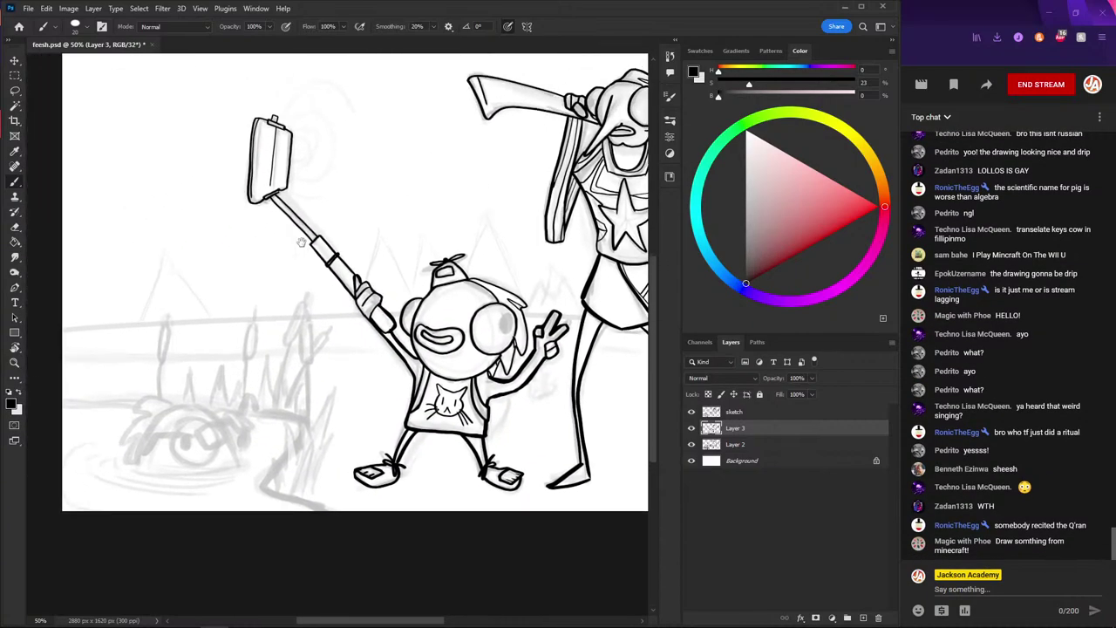
mouse_move(236, 295)
mouse_down()
mouse_move(279, 207)
mouse_move(259, 210)
mouse_move(266, 239)
mouse_move(249, 221)
mouse_move(270, 230)
mouse_move(269, 253)
mouse_move(299, 254)
mouse_move(272, 254)
mouse_move(349, 294)
mouse_up()
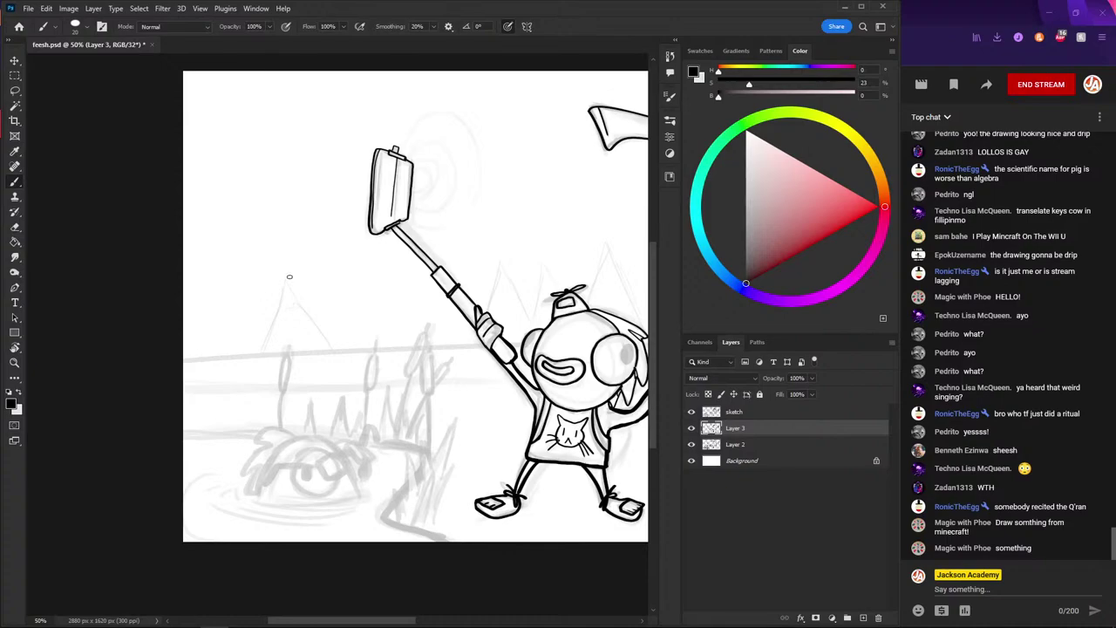
- Zoom to 66.7% on the pond creature, undo two trial eye strokes, and set brush Smoothing to 50%
drag(291, 225, 291, 68)
drag(259, 199, 297, 228)
key(ctrl+plus)
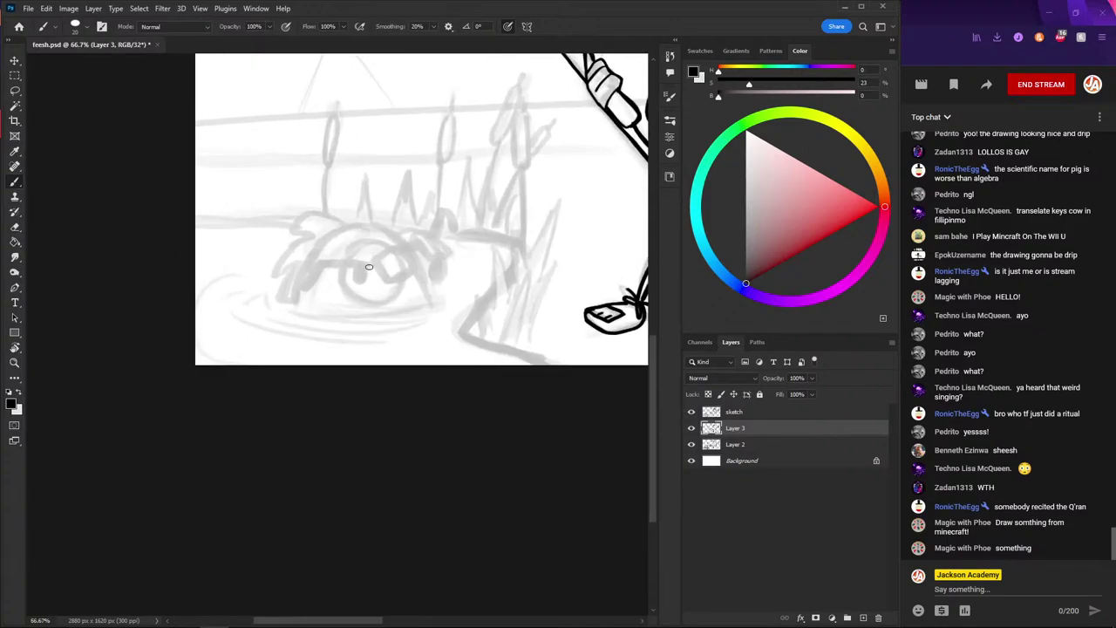
mouse_move(377, 262)
mouse_down()
mouse_move(327, 260)
mouse_move(306, 284)
mouse_up()
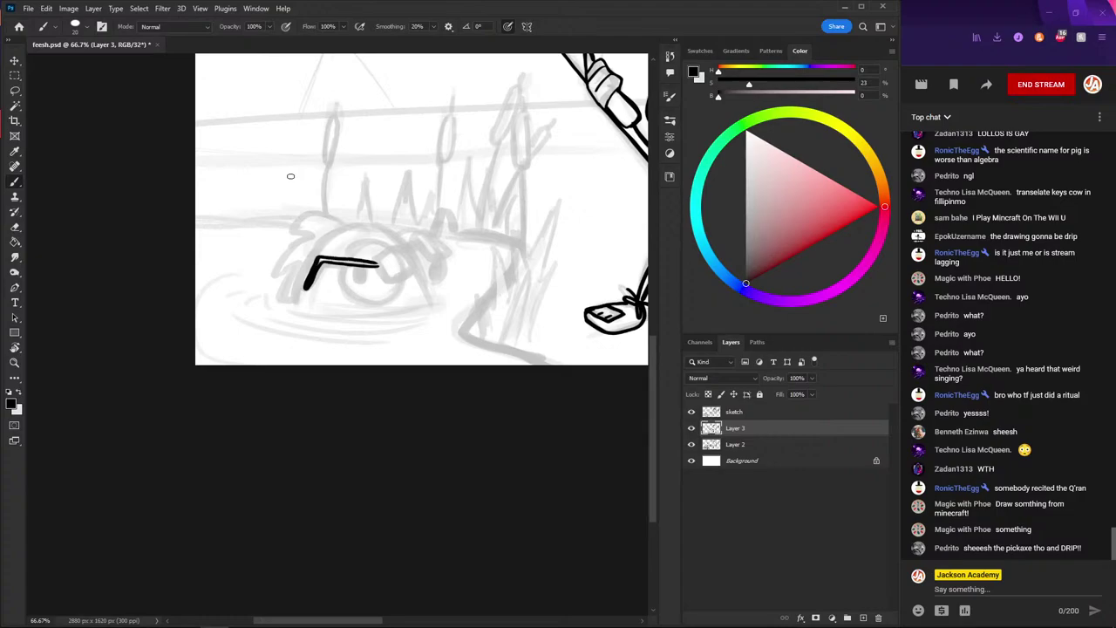
key(ctrl+z)
drag(381, 265, 326, 260)
key(ctrl+z)
key(ctrl+z)
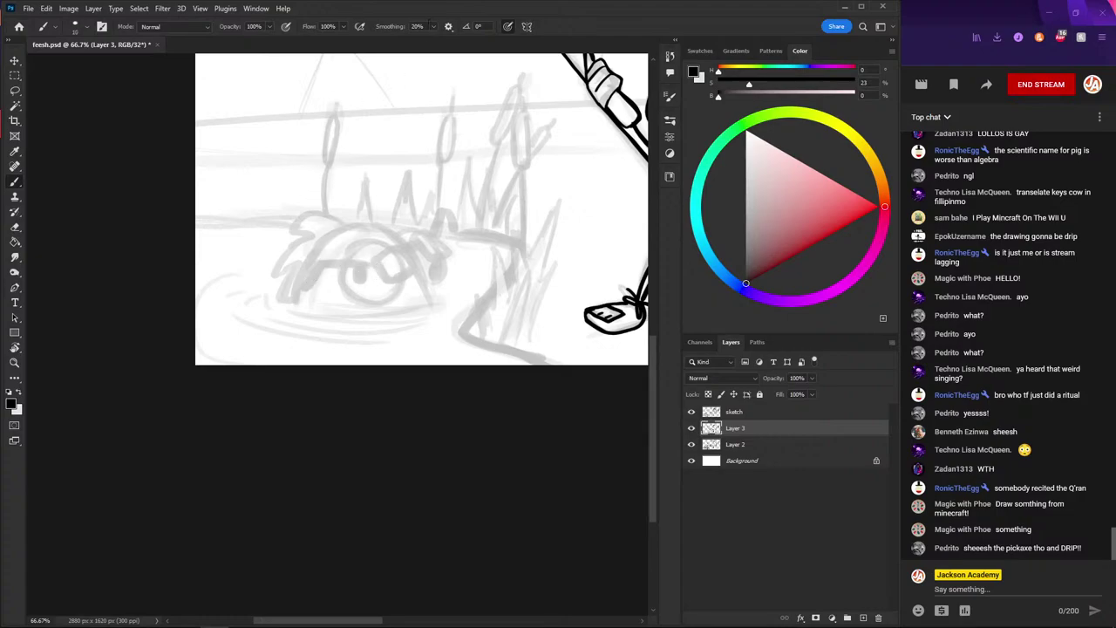
click(418, 26)
- Zoom to 50% on the pond and draw a curved black line over the creature's eye, undoing one attempt
scroll(299, 224, down, 2)
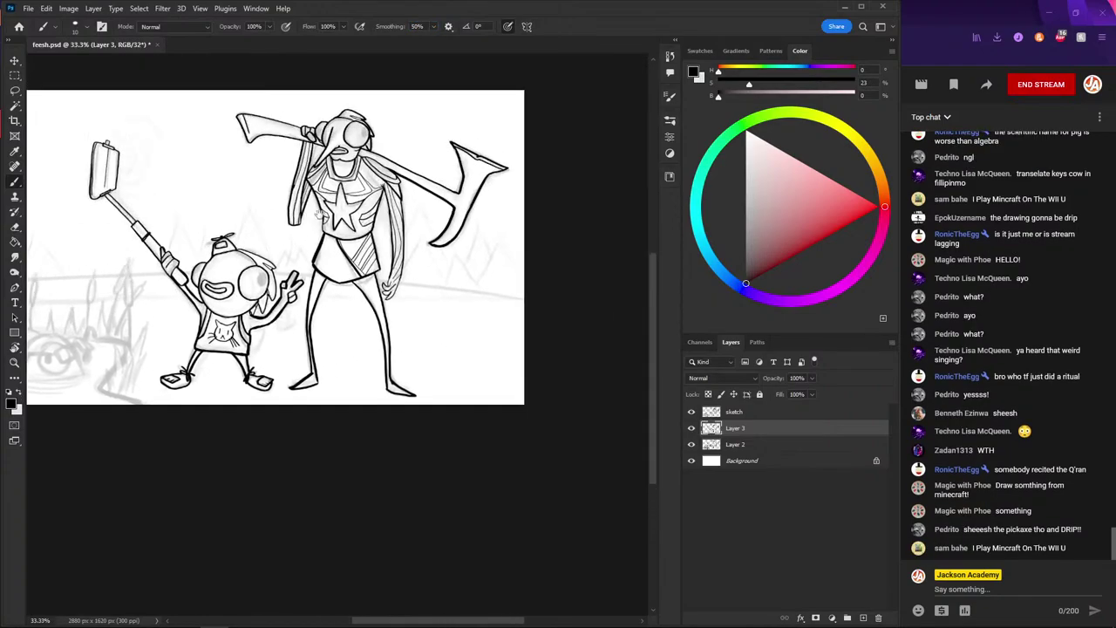
scroll(327, 168, down, 2)
scroll(328, 165, up, 1)
scroll(328, 166, up, 1)
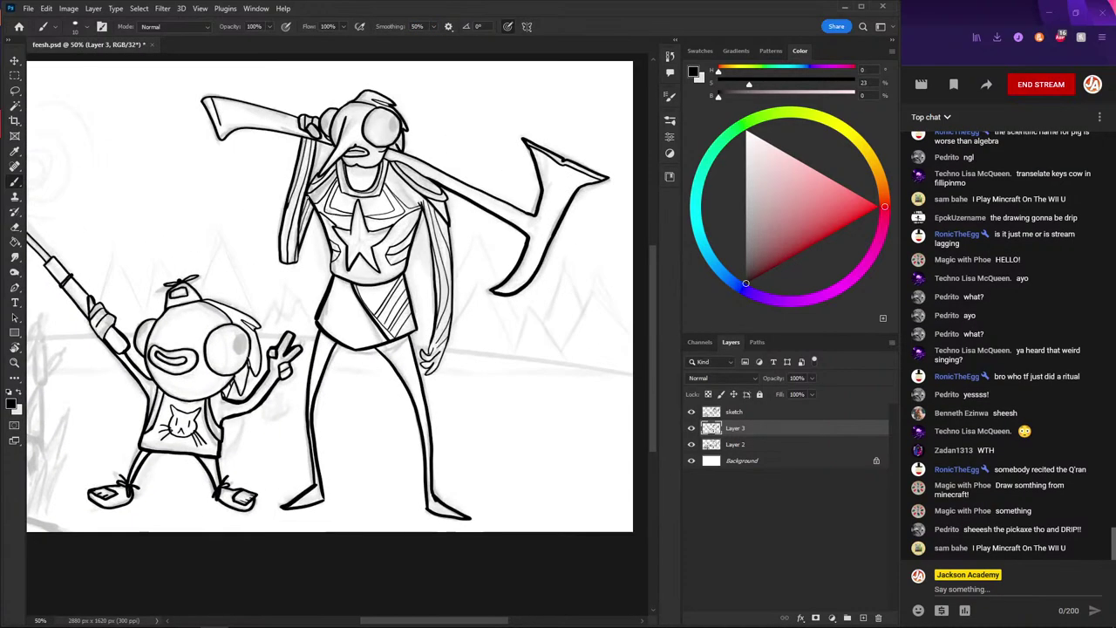
scroll(311, 200, down, 1)
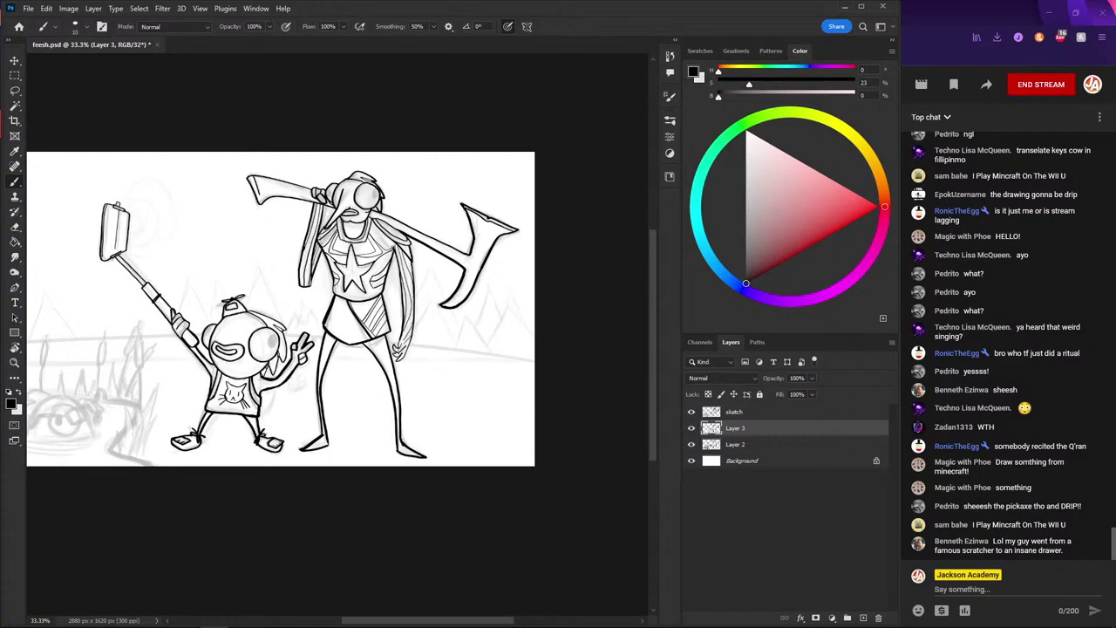
scroll(357, 212, up, 2)
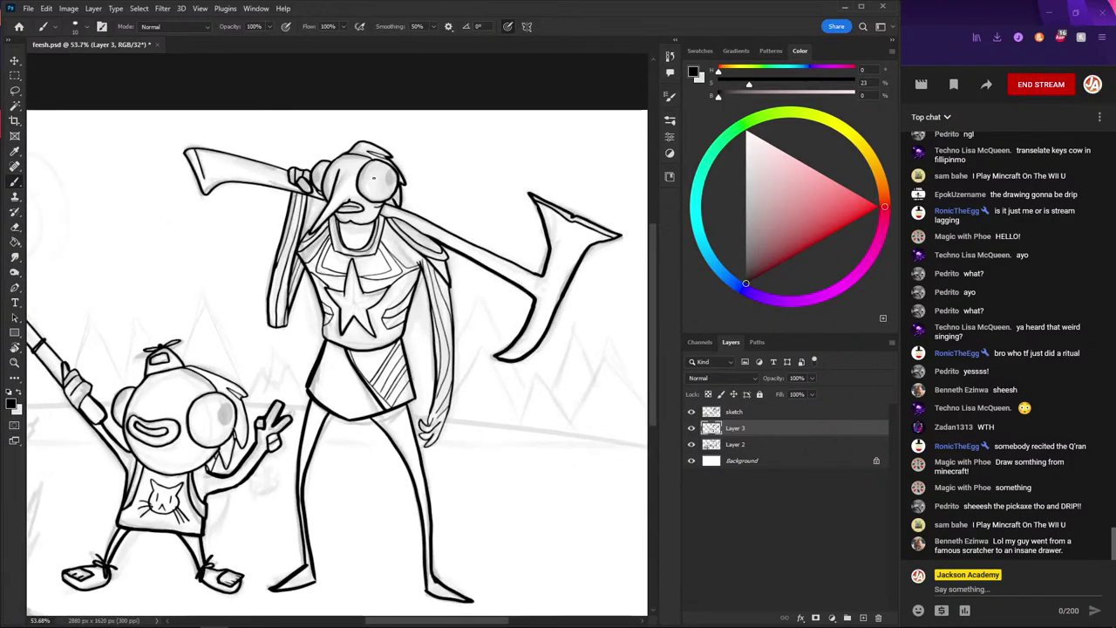
scroll(360, 211, up, 1)
scroll(360, 211, down, 1)
scroll(360, 211, down, 2)
scroll(367, 227, down, 2)
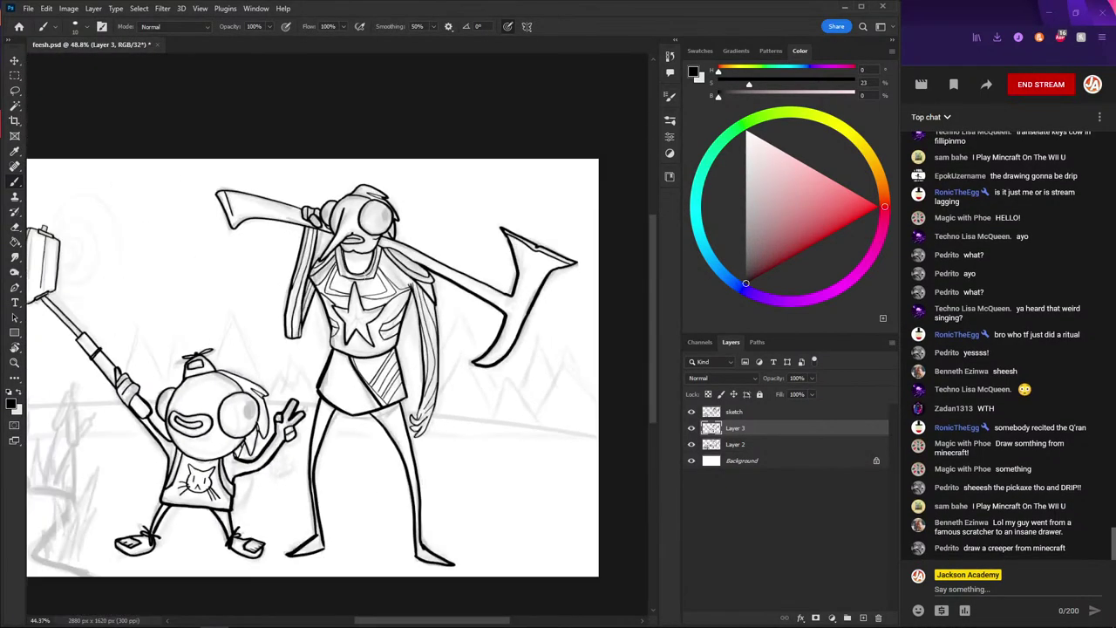
scroll(378, 258, down, 1)
scroll(349, 279, left, 3)
scroll(312, 294, left, 4)
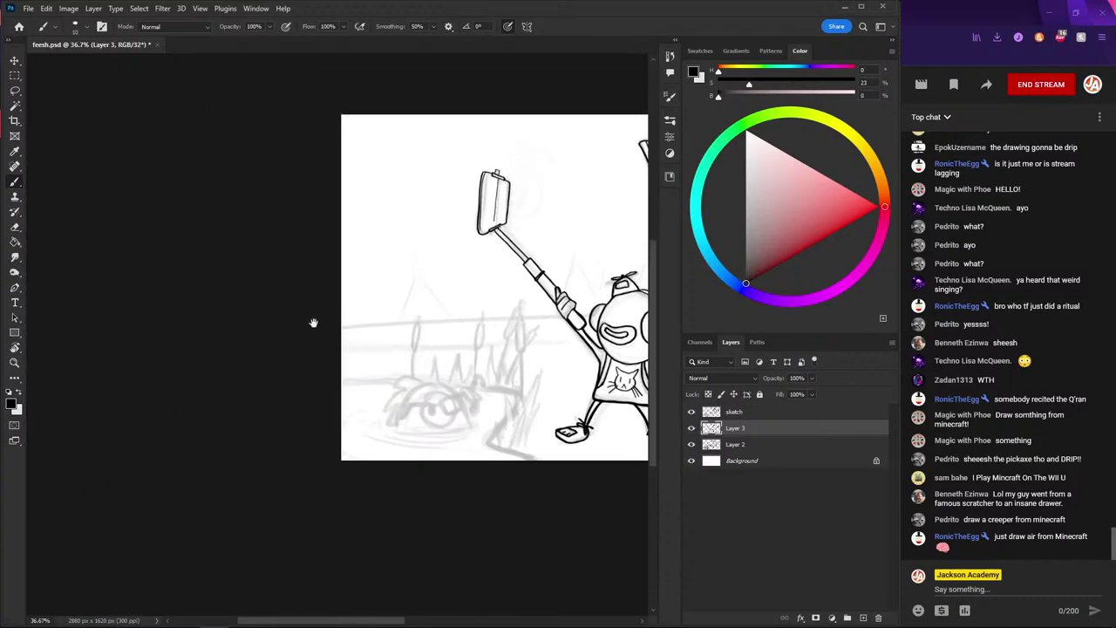
scroll(349, 287, up, 1)
scroll(375, 280, up, 1)
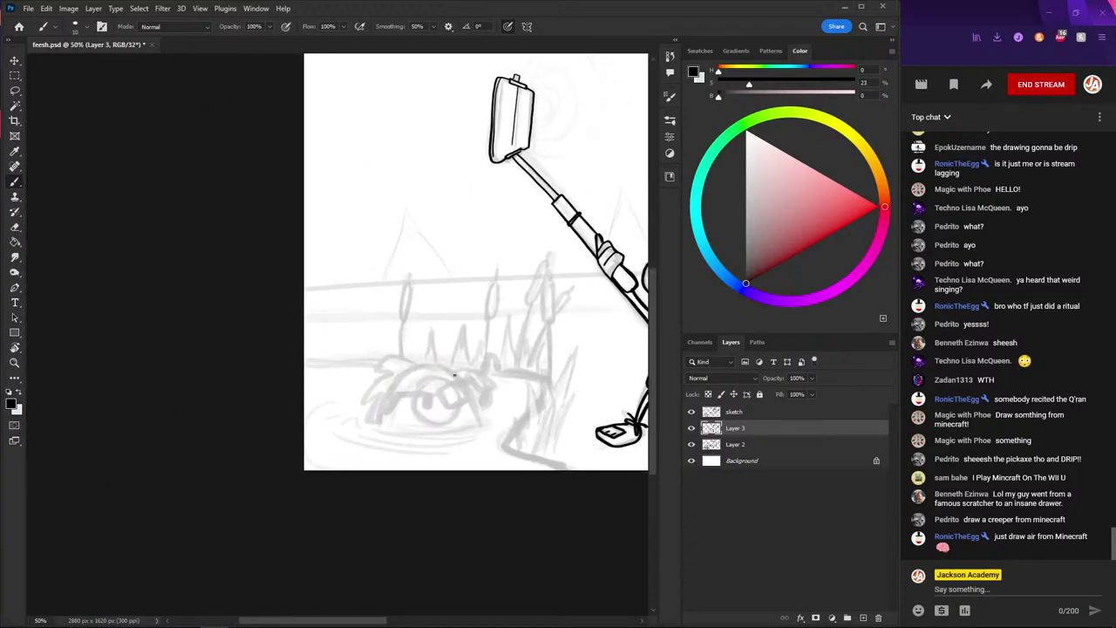
mouse_move(438, 395)
mouse_down()
mouse_move(462, 410)
mouse_move(384, 416)
mouse_up()
key(ctrl+z)
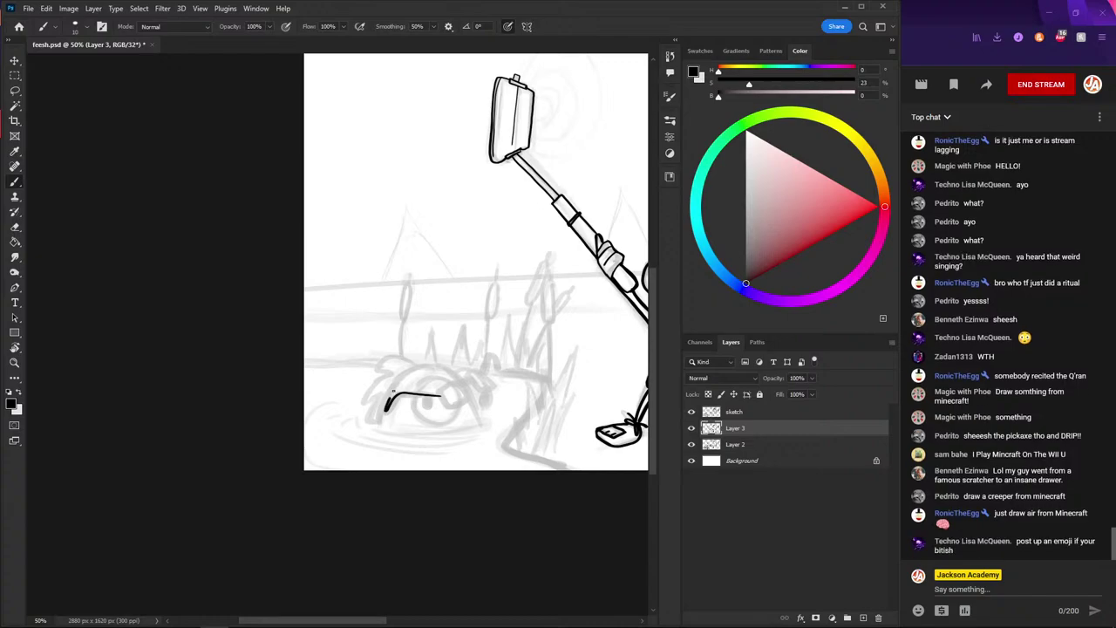
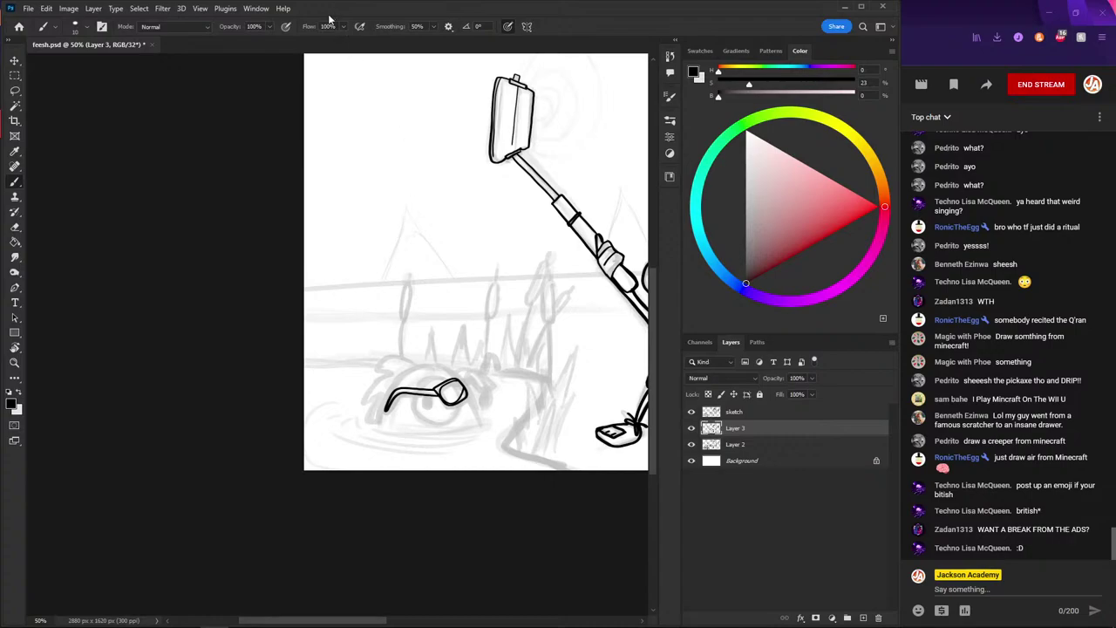
- Set brush Smoothing to 10%, add highlight marks in the lens, and zoom in on the eye
drag(434, 26, 354, 38)
drag(445, 385, 457, 382)
key(ctrl+plus)
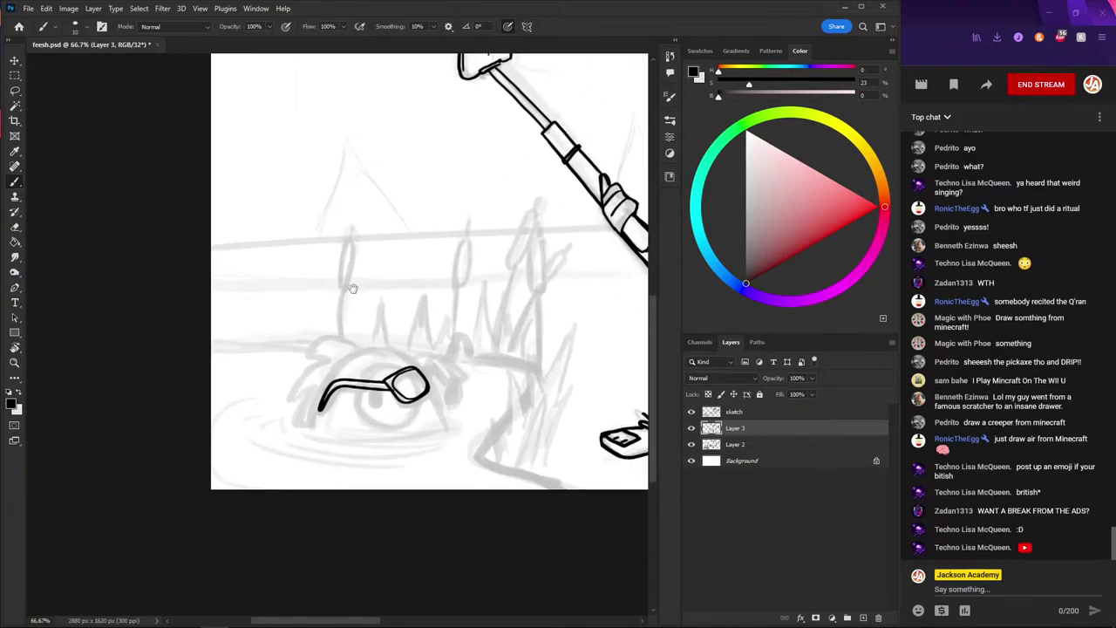
key(ctrl+plus)
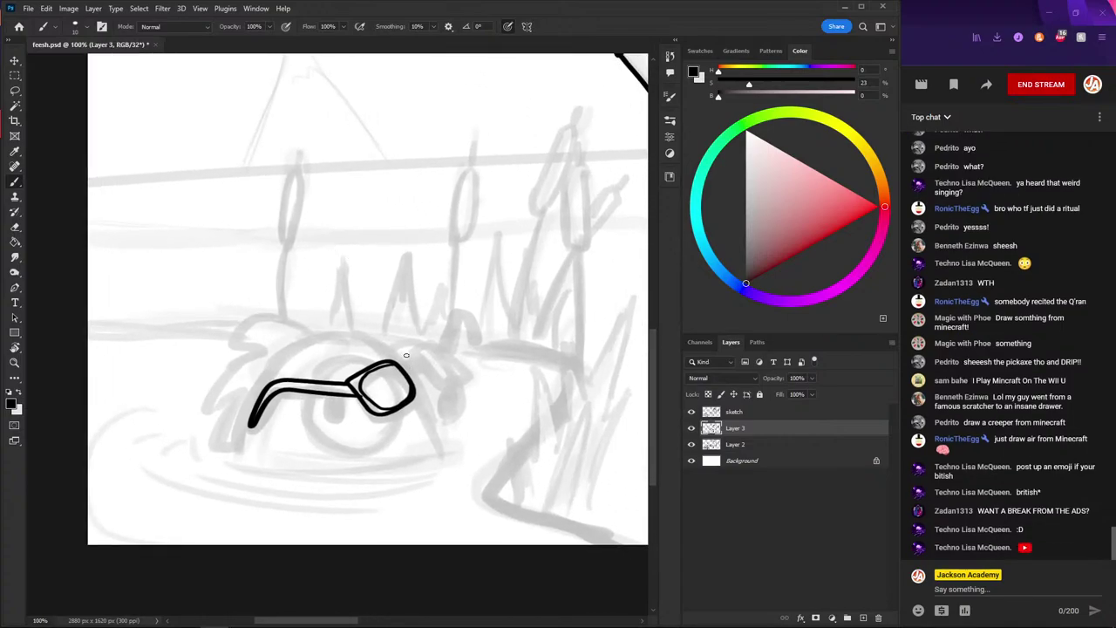
- Ink the second sunglasses lens, the bridge joining the lenses, and the right lens's outer edge
mouse_move(406, 355)
mouse_down()
mouse_move(438, 391)
mouse_move(461, 375)
mouse_move(429, 345)
mouse_move(406, 353)
mouse_move(429, 373)
mouse_move(460, 368)
mouse_up()
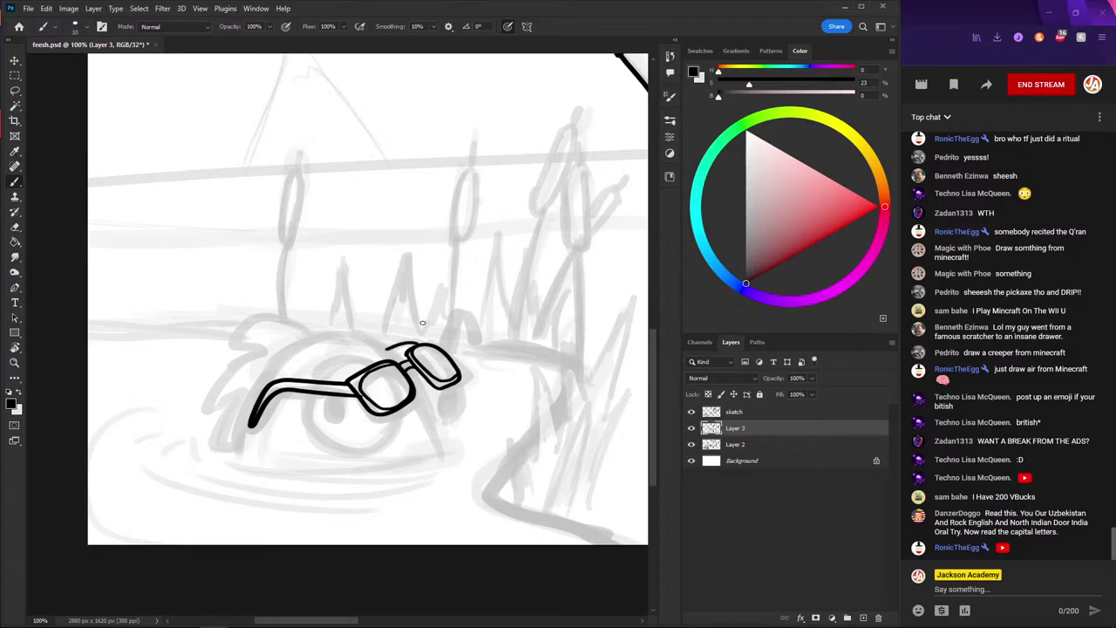
drag(413, 348, 392, 346)
drag(457, 387, 447, 411)
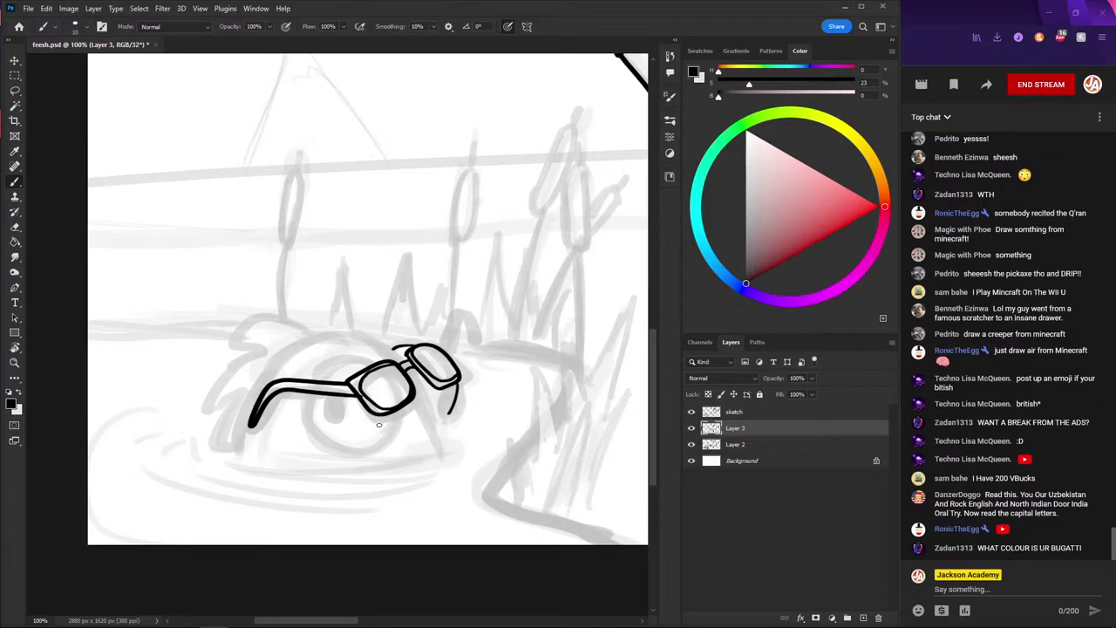
- Draw the temple arm rising above the right lens, redrawing it with a V-shaped tip
mouse_move(444, 353)
mouse_down()
mouse_move(454, 336)
mouse_move(466, 341)
mouse_move(466, 321)
mouse_up()
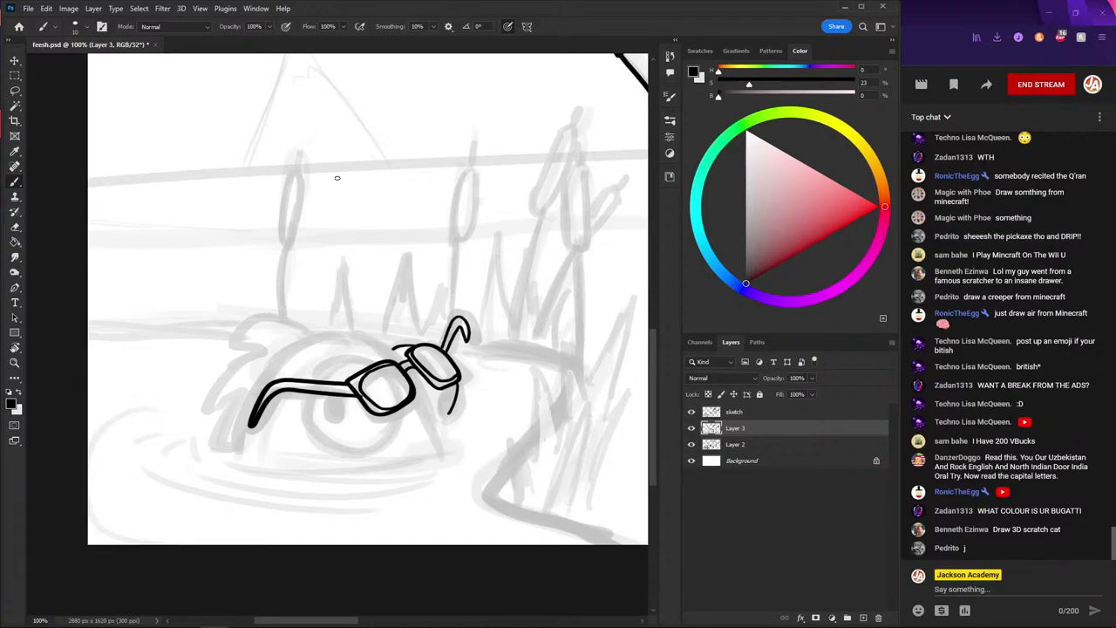
key(ctrl+z)
mouse_move(446, 352)
mouse_down()
mouse_move(464, 321)
mouse_move(469, 338)
mouse_move(466, 310)
mouse_move(443, 349)
mouse_up()
key(ctrl+z)
mouse_move(469, 336)
mouse_down()
mouse_move(466, 310)
mouse_move(445, 349)
mouse_up()
- Scroll below the glasses and remove a stray thin line drawn across them
drag(304, 256, 325, 154)
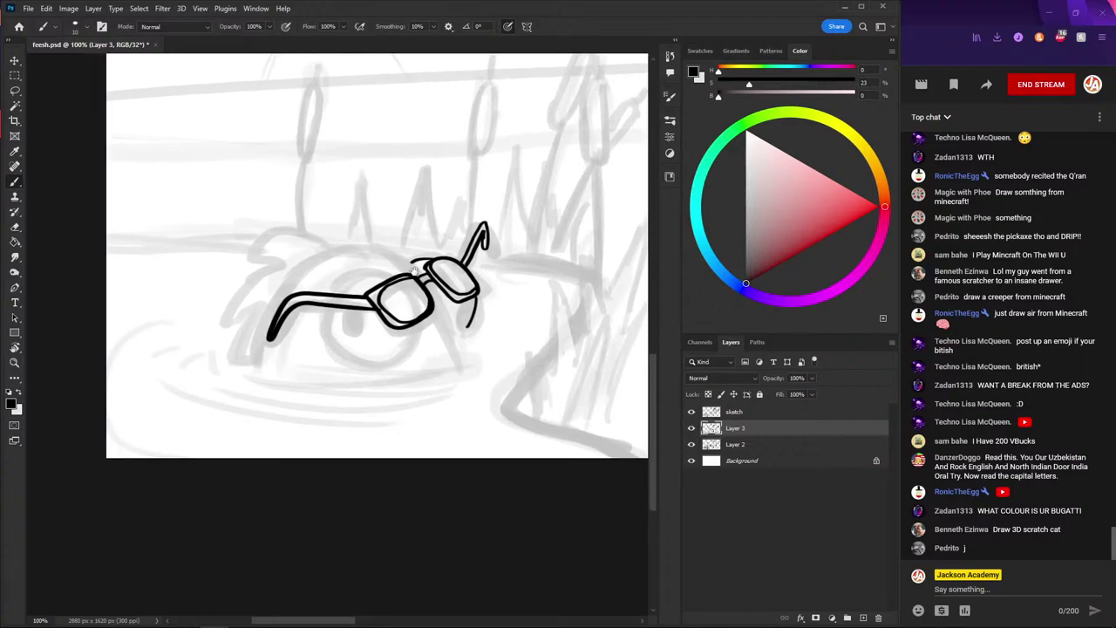
mouse_move(408, 242)
mouse_down()
mouse_move(333, 230)
mouse_move(382, 231)
mouse_move(424, 258)
mouse_move(380, 233)
mouse_move(329, 230)
mouse_up()
key(ctrl+z)
key(ctrl+z)
key(ctrl+z)
key(alt+bracketright)
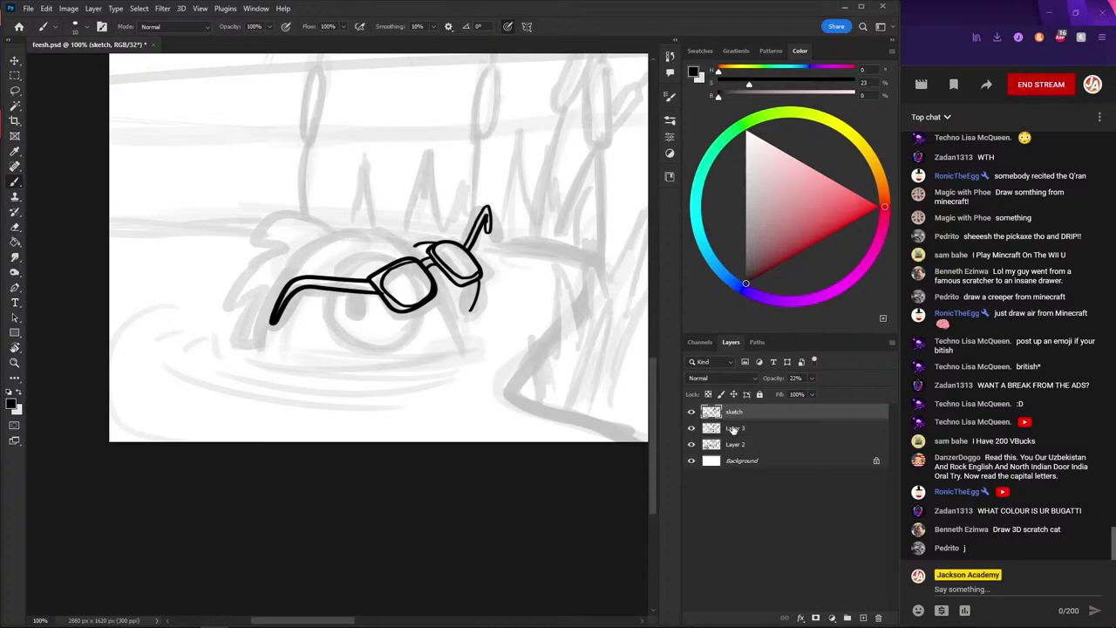
- Lock the sketch layer fully, toggling Layer 3's visibility to compare ink against the sketch
click(735, 431)
click(747, 415)
click(760, 394)
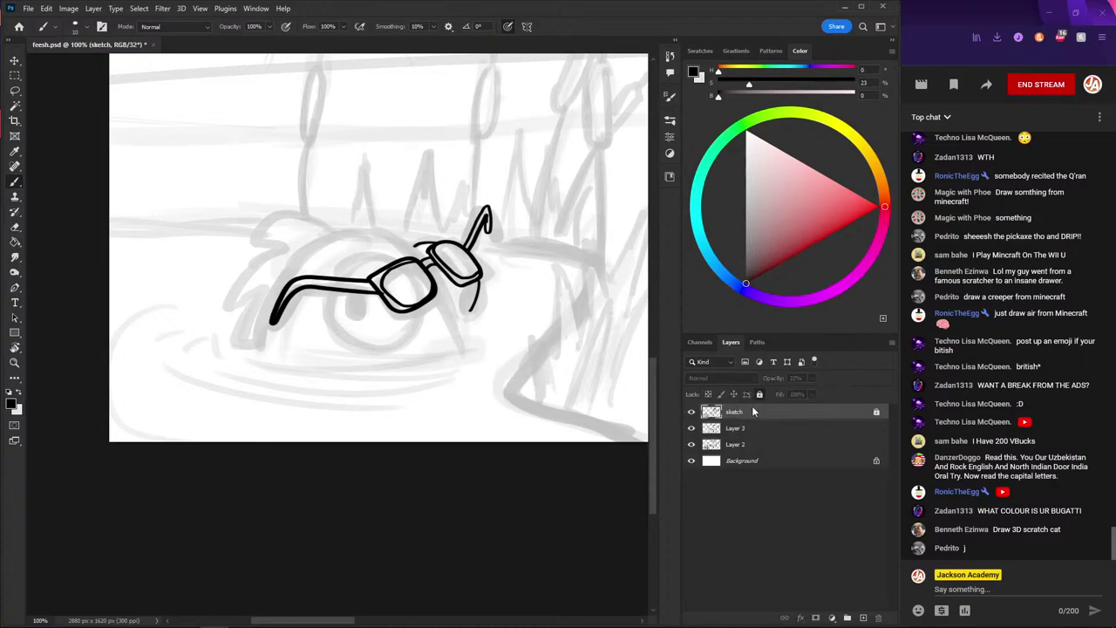
click(693, 428)
click(693, 428)
key(ctrl+minus)
key(ctrl+minus)
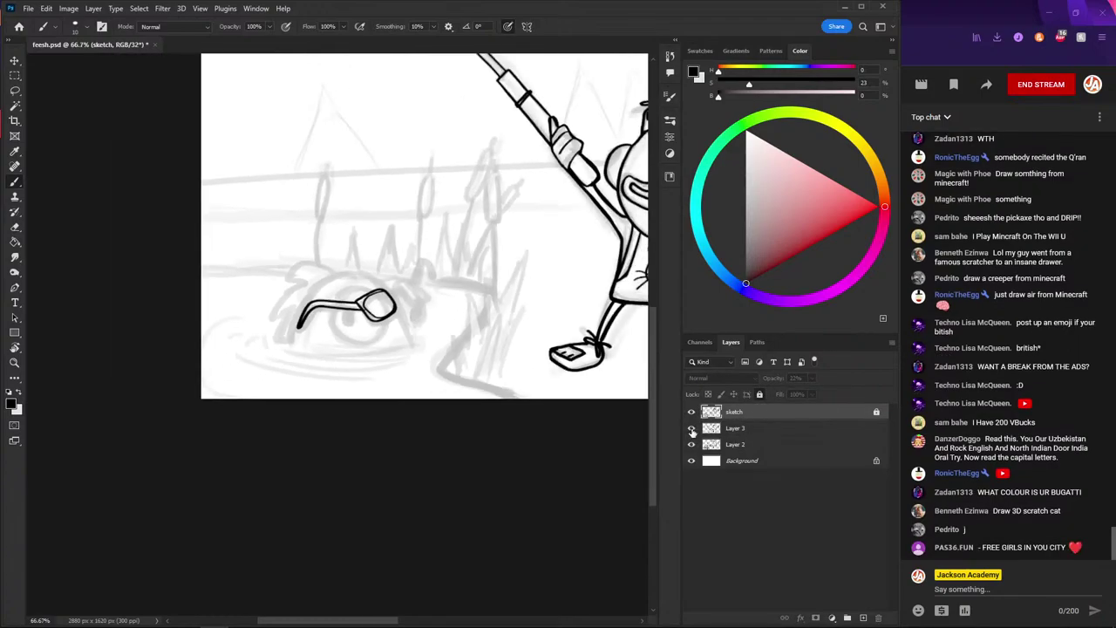
click(692, 428)
click(692, 428)
- Lock Layer 2, make Layer 3 active again, and zoom to 100% on the glasses
click(735, 428)
click(735, 445)
click(760, 394)
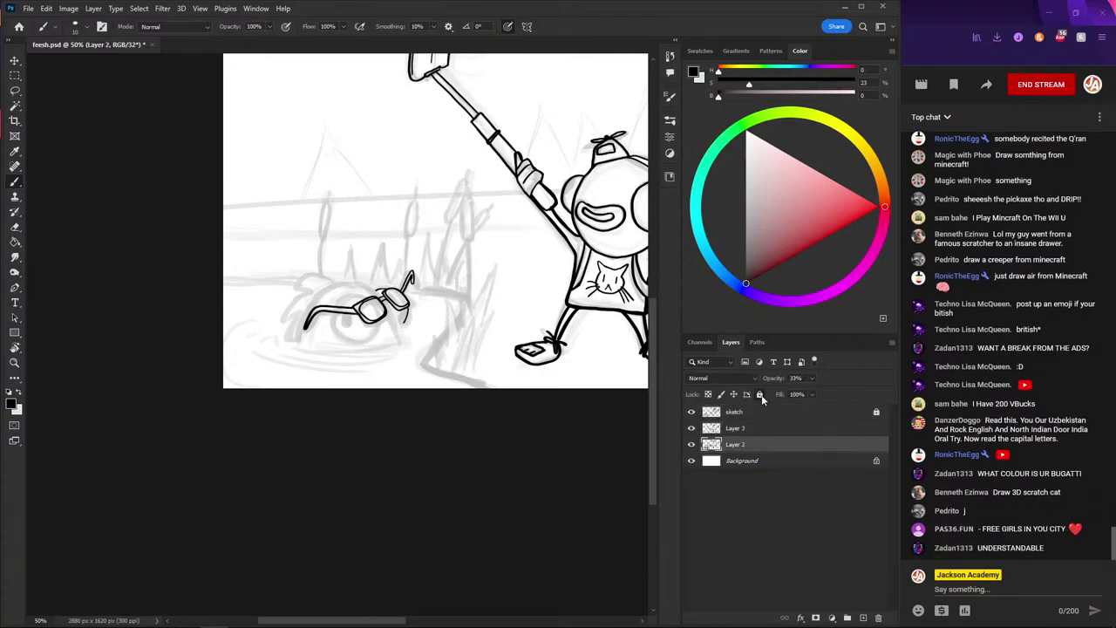
click(735, 428)
key(ctrl+plus)
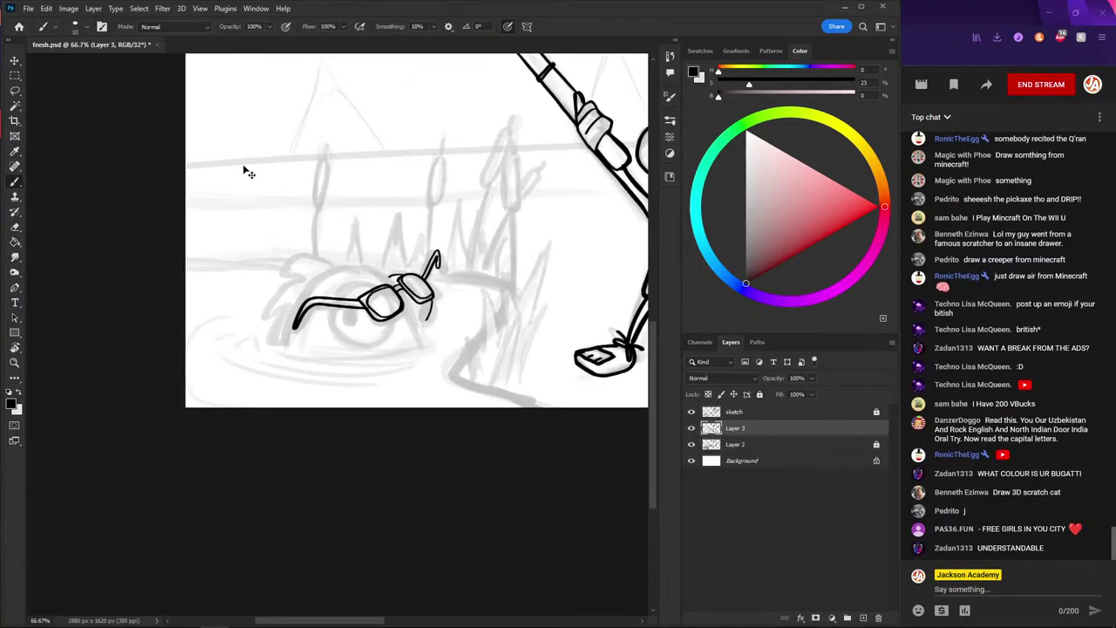
key(ctrl+plus)
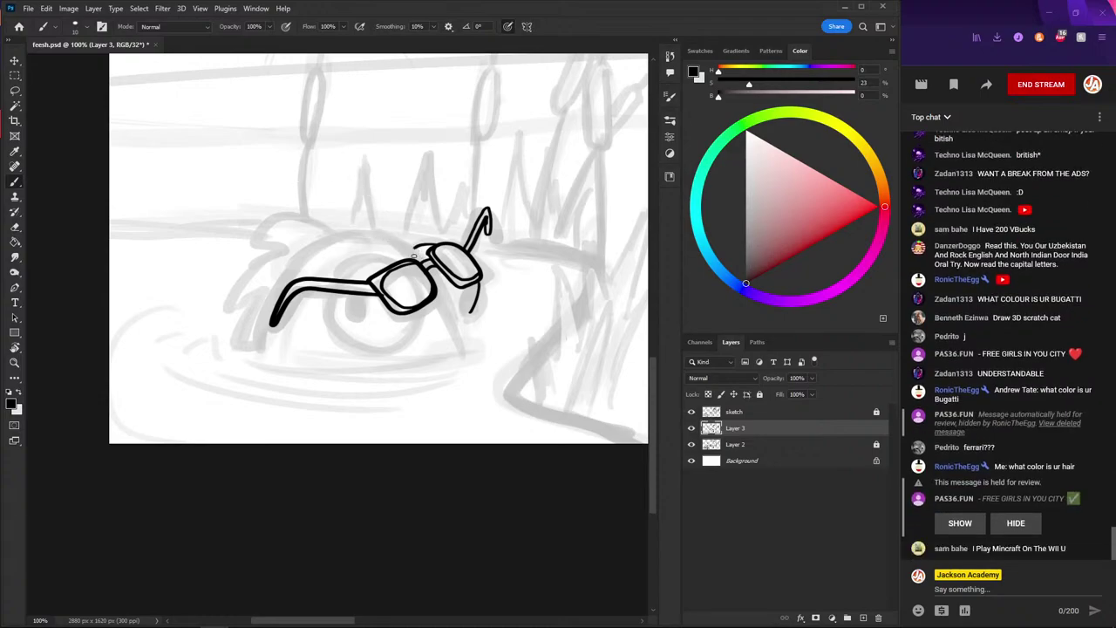
- Ink the top arc of the fish's head, undoing and redrawing it flatter
mouse_move(408, 244)
mouse_down()
mouse_move(352, 231)
mouse_move(302, 247)
mouse_move(297, 262)
mouse_up()
key(ctrl+z)
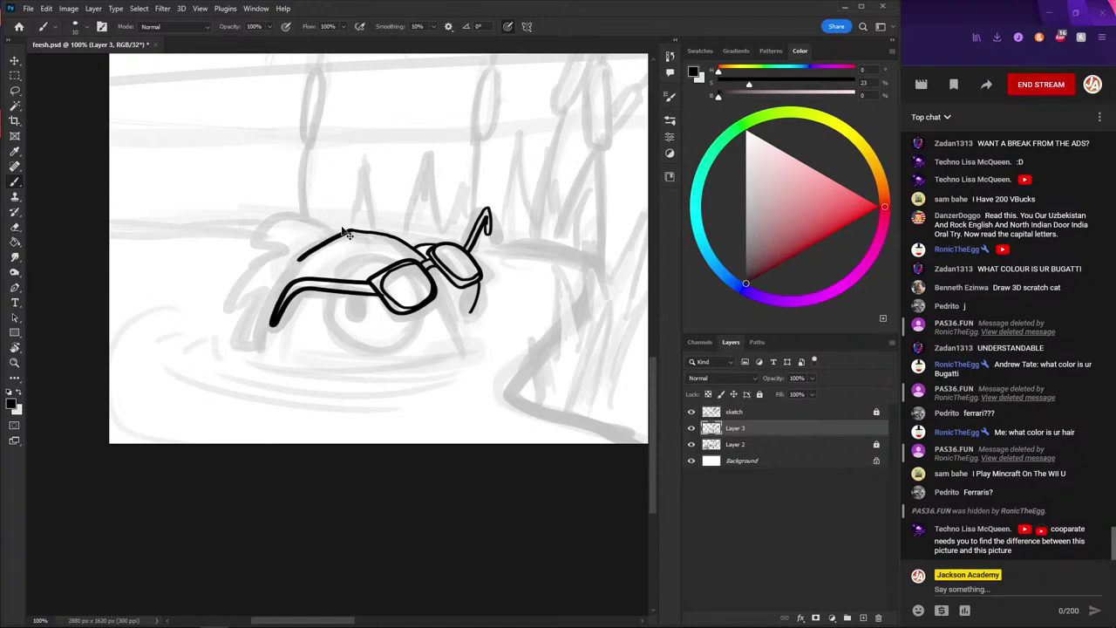
key(ctrl+z)
key(ctrl+z)
mouse_move(427, 261)
mouse_down()
mouse_move(395, 236)
mouse_move(326, 233)
mouse_move(303, 247)
mouse_up()
drag(270, 293, 258, 351)
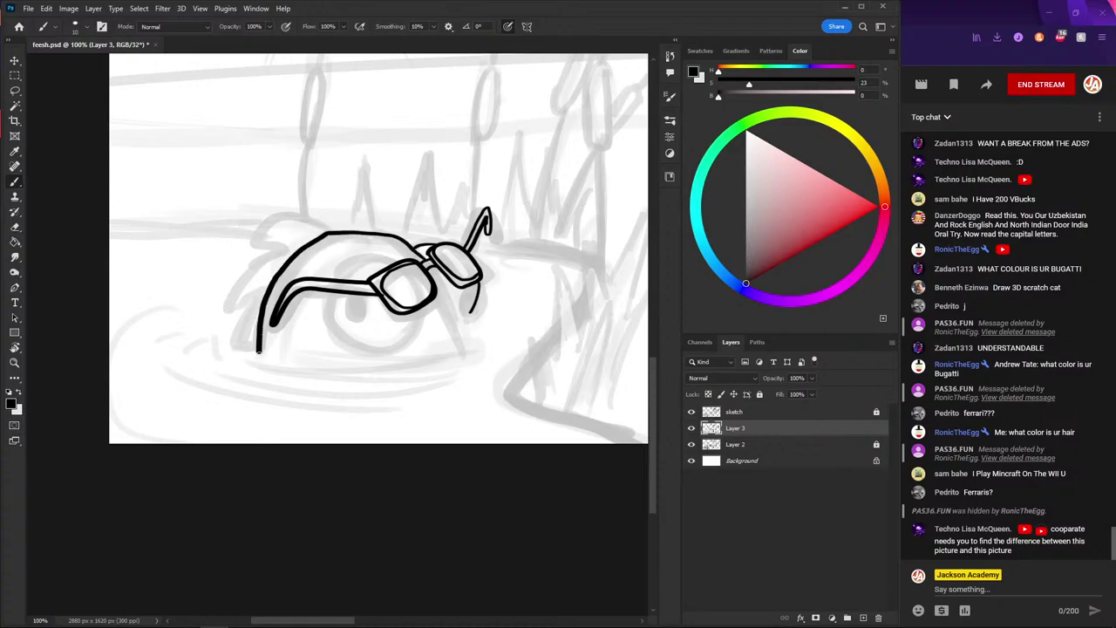
key(ctrl+z)
key(ctrl+z)
mouse_move(421, 254)
mouse_down()
mouse_move(336, 236)
mouse_move(274, 284)
mouse_move(256, 347)
mouse_up()
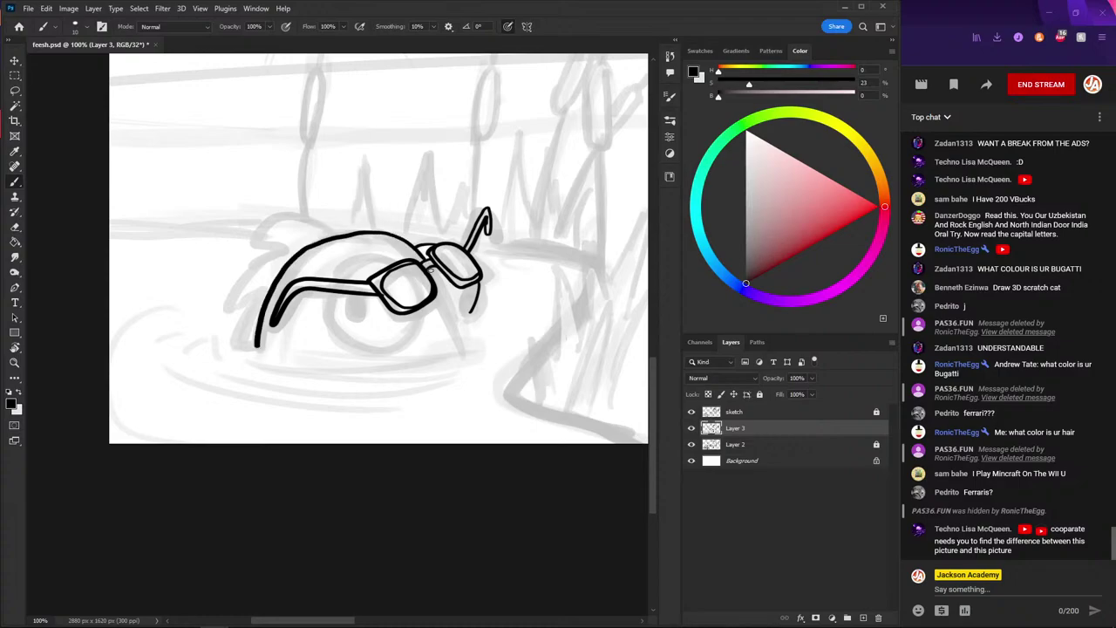
- Draw the head's right side down from the lens and a short mark below it
drag(446, 288, 467, 353)
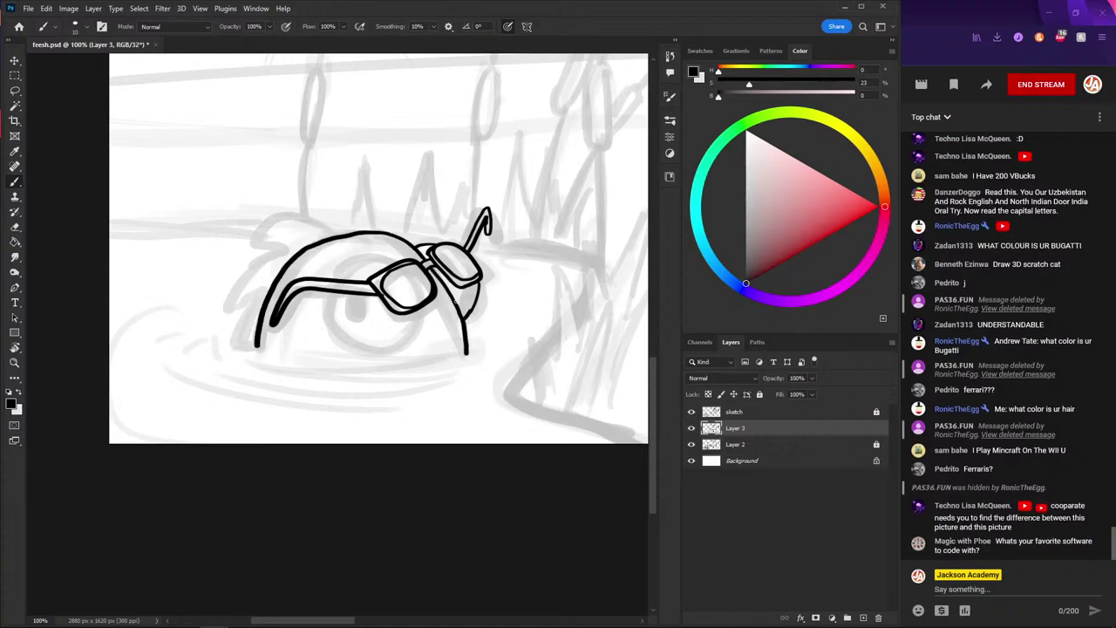
drag(471, 307, 463, 319)
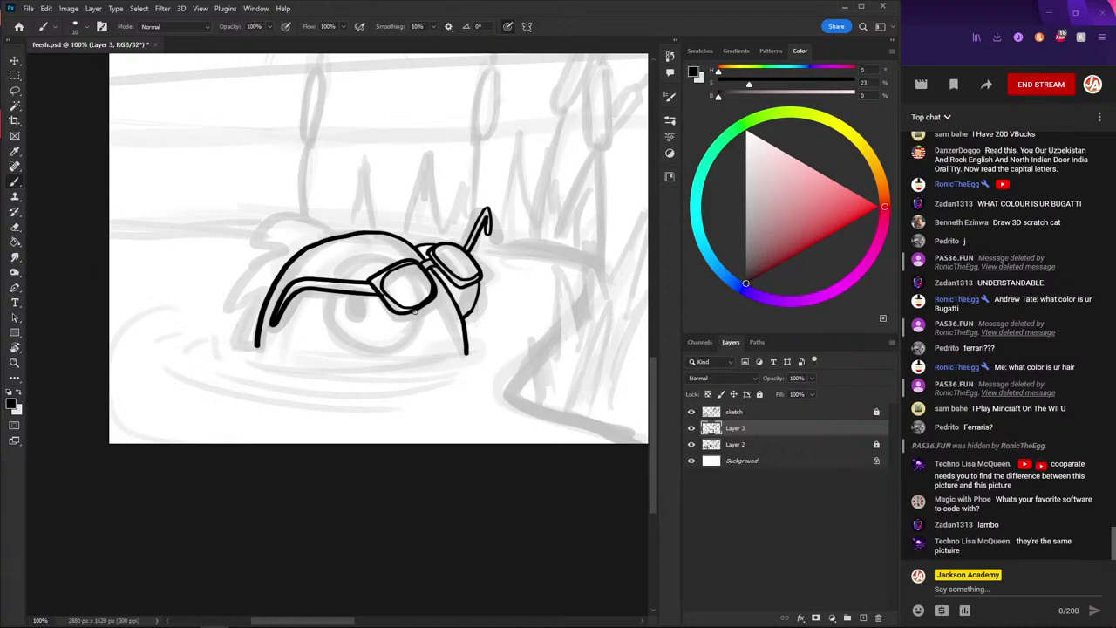
scroll(337, 321, down, 1)
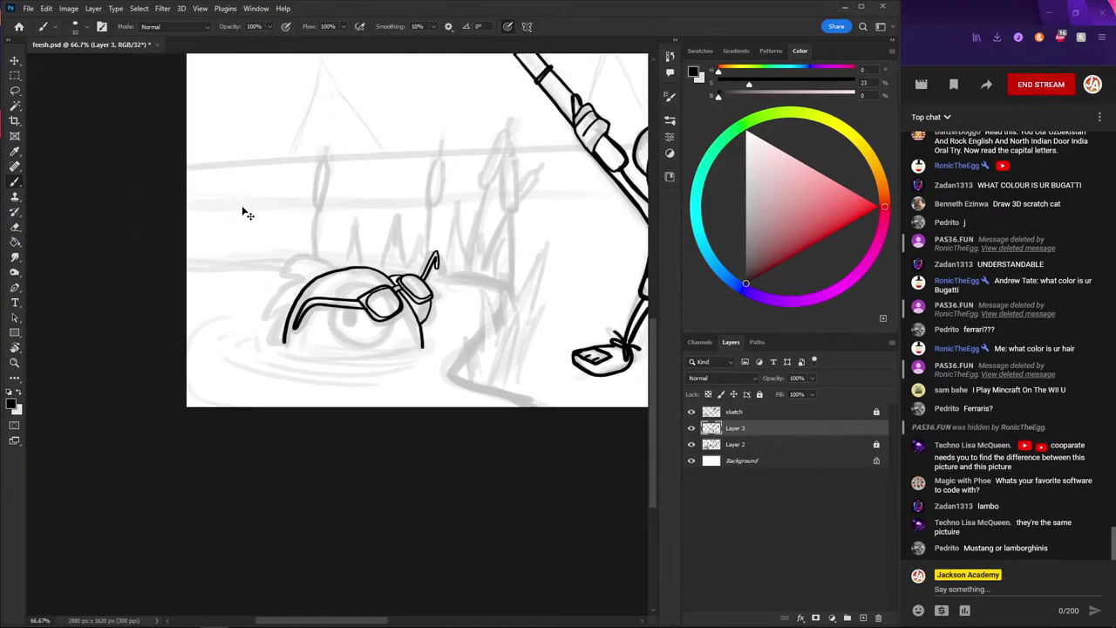
scroll(244, 212, down, 1)
scroll(288, 206, up, 2)
- Ink the curled fin line above the head, thicken it, and extend the curl down the left side
mouse_move(341, 236)
mouse_down()
mouse_move(293, 210)
mouse_move(283, 225)
mouse_up()
key(ctrl+z)
mouse_move(368, 233)
mouse_down()
mouse_move(305, 213)
mouse_move(257, 225)
mouse_move(267, 244)
mouse_up()
drag(307, 212, 336, 236)
mouse_move(267, 244)
mouse_down()
mouse_move(289, 252)
mouse_move(239, 281)
mouse_move(231, 307)
mouse_move(263, 293)
mouse_move(236, 331)
mouse_move(255, 346)
mouse_up()
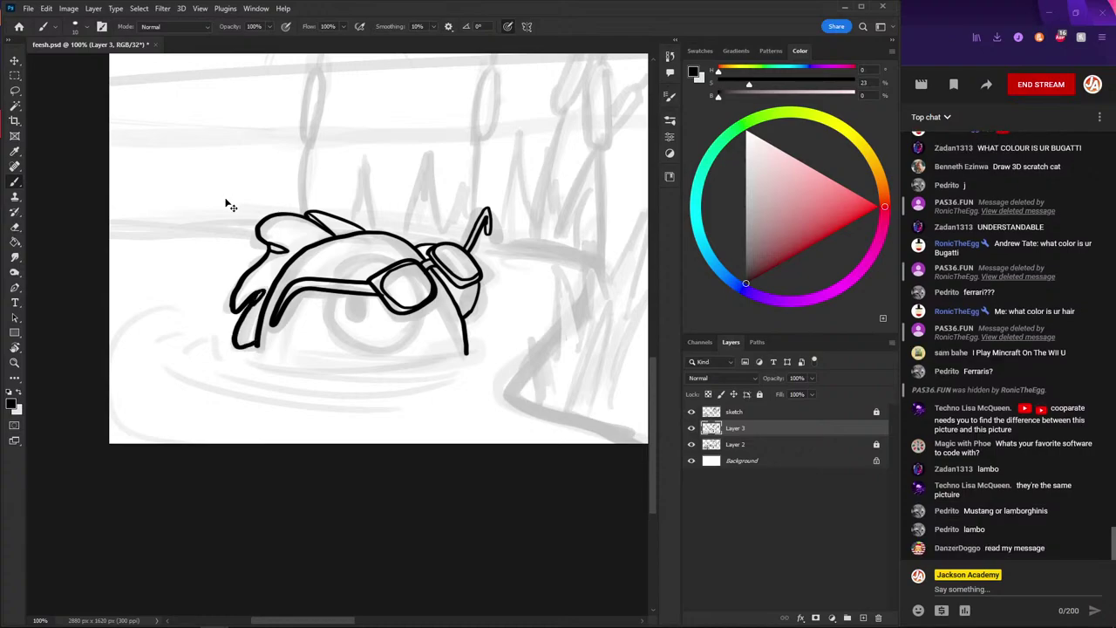
scroll(225, 205, down, 2)
scroll(225, 205, down, 1)
scroll(224, 208, down, 1)
scroll(223, 211, down, 1)
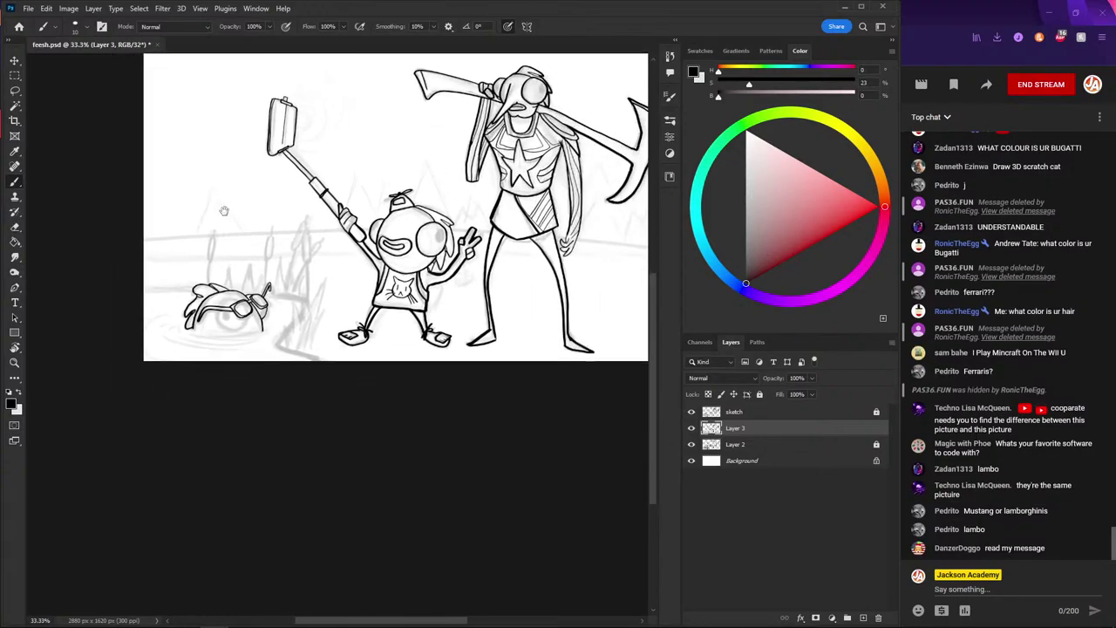
scroll(223, 211, up, 1)
scroll(202, 203, up, 1)
scroll(208, 199, up, 1)
scroll(208, 188, up, 1)
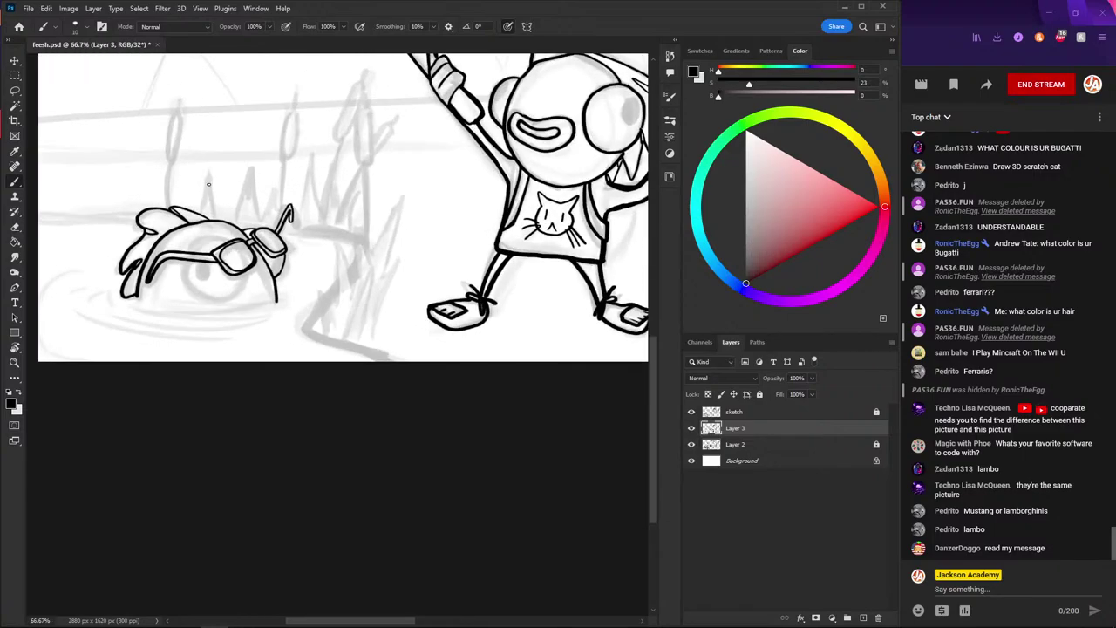
scroll(208, 184, left, 3)
scroll(232, 217, left, 2)
scroll(232, 218, down, 1)
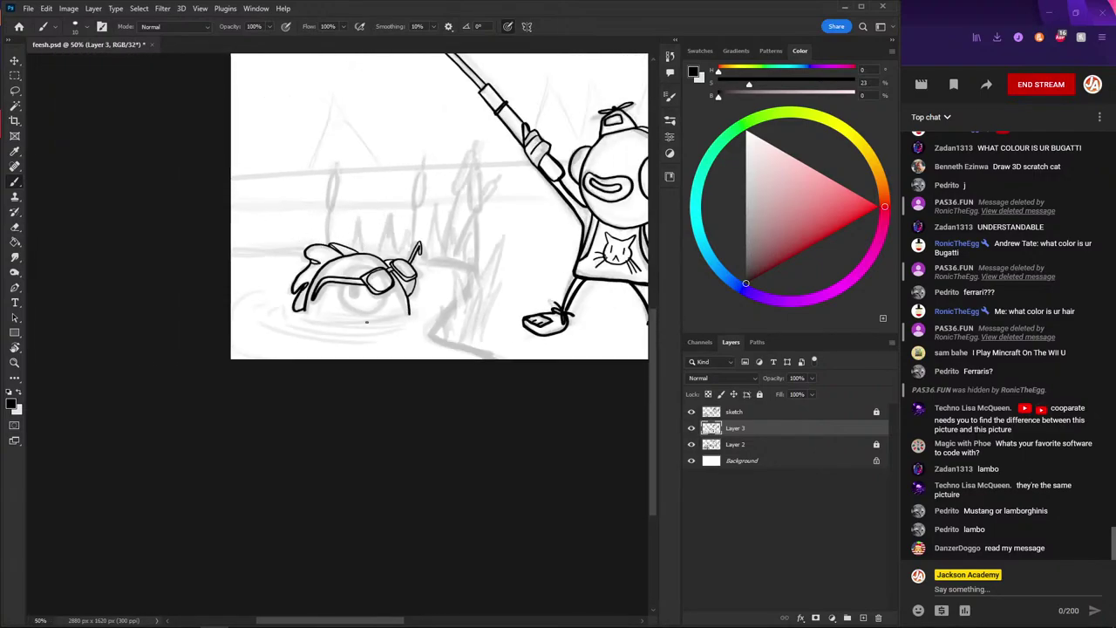
scroll(341, 306, up, 1)
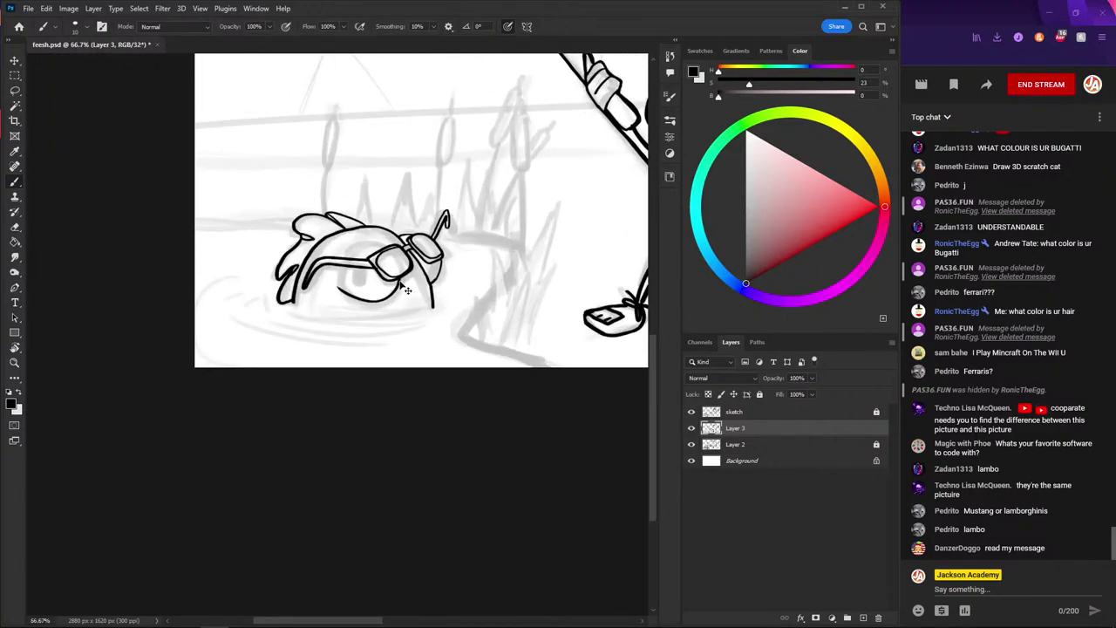
- Set brush smoothing to 40% and touch up the right lens edge under the glasses
click(417, 27)
text(40)
key(ctrl+plus)
mouse_move(410, 202)
mouse_down()
mouse_move(350, 280)
mouse_move(434, 235)
mouse_move(405, 289)
mouse_move(342, 240)
mouse_move(380, 297)
mouse_move(428, 279)
mouse_move(440, 241)
mouse_up()
key(ctrl+z)
key(ctrl+z)
mouse_move(417, 204)
mouse_down()
mouse_move(447, 240)
mouse_move(423, 203)
mouse_up()
key(ctrl+z)
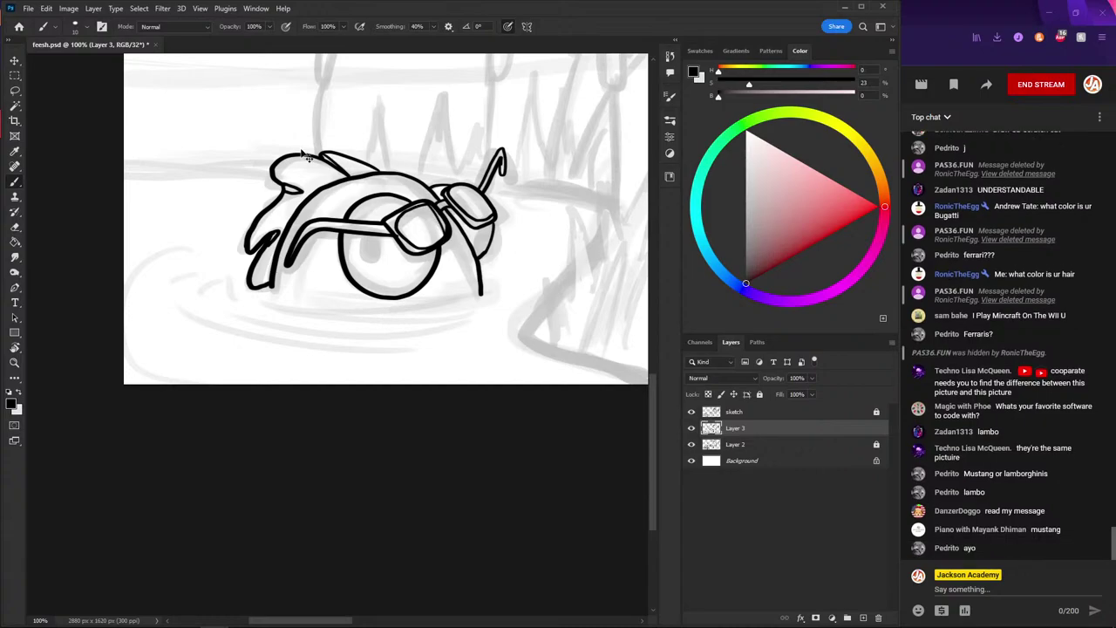
key(ctrl+plus)
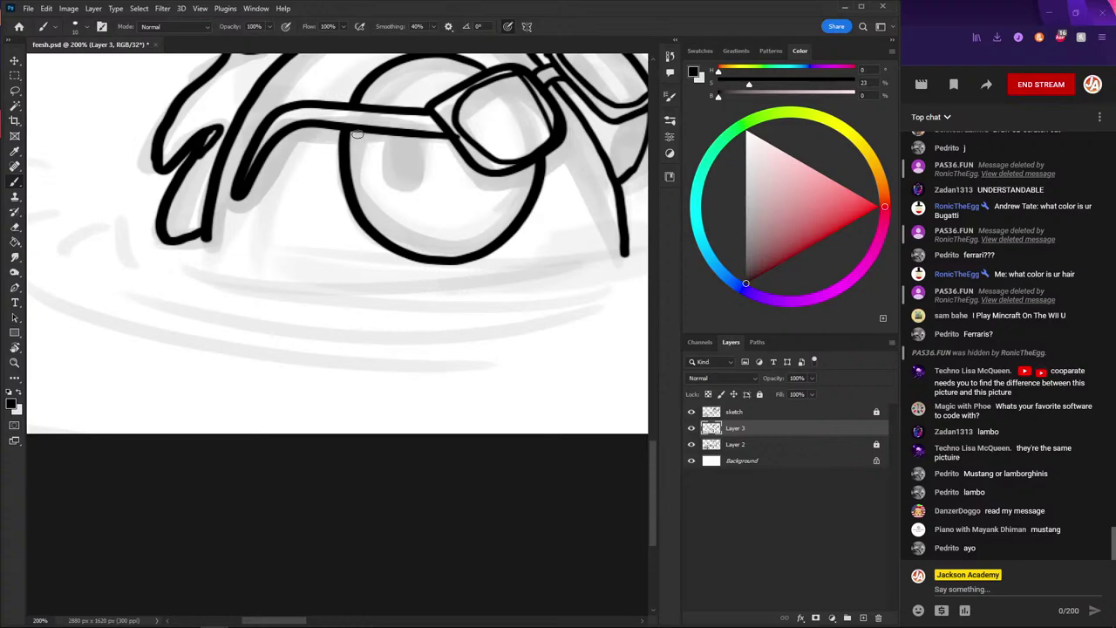
key(ctrl+minus)
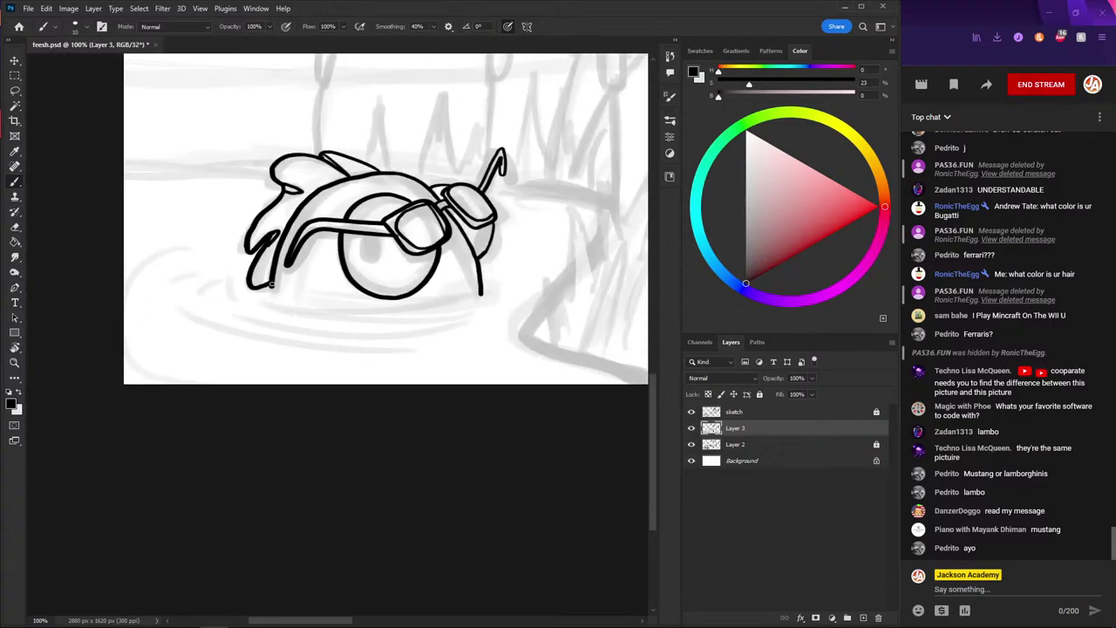
- Extend the leftmost fin line down and close off the bottom of the fish's body
drag(270, 284, 269, 298)
drag(479, 293, 271, 297)
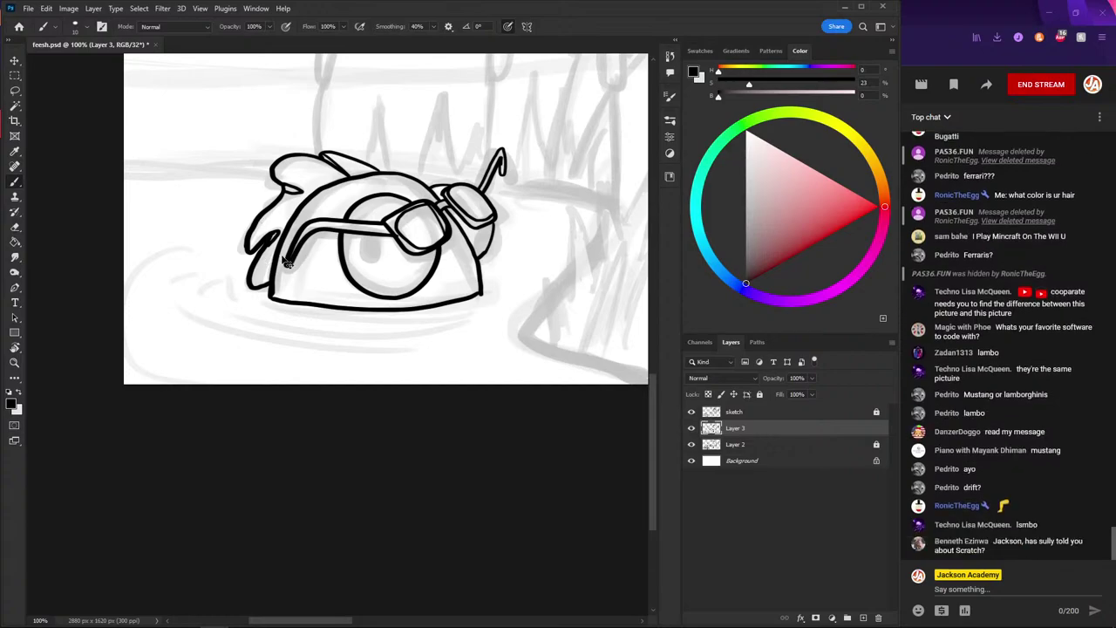
key(ctrl+plus)
key(ctrl+minus)
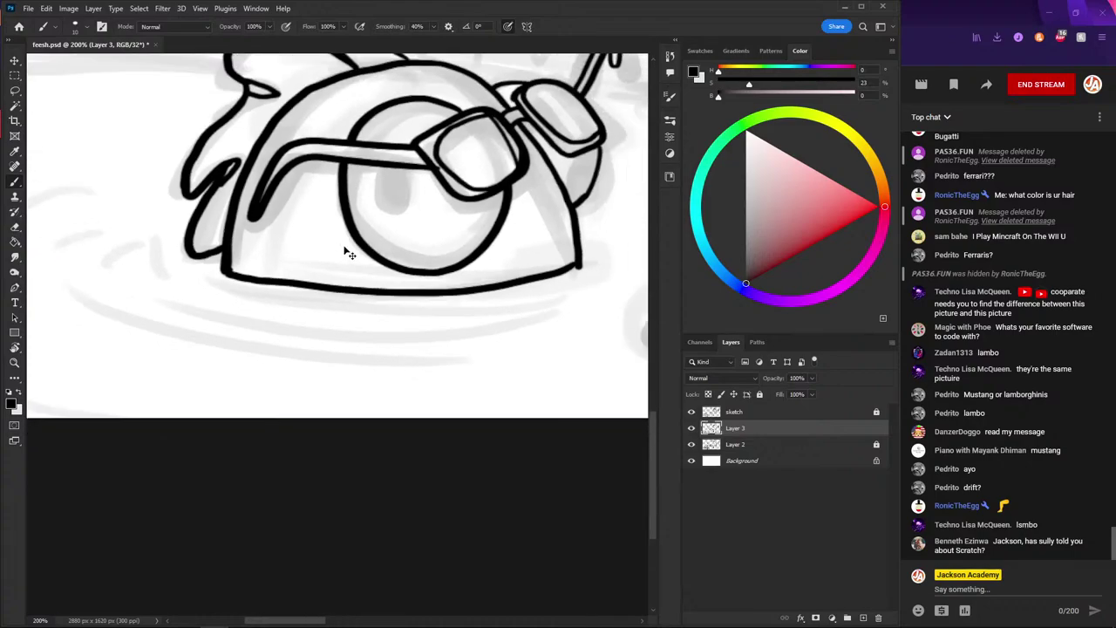
- Ink the body's bottom outline and water ripples beneath, redrawing the right ripple shorter
drag(461, 314, 277, 310)
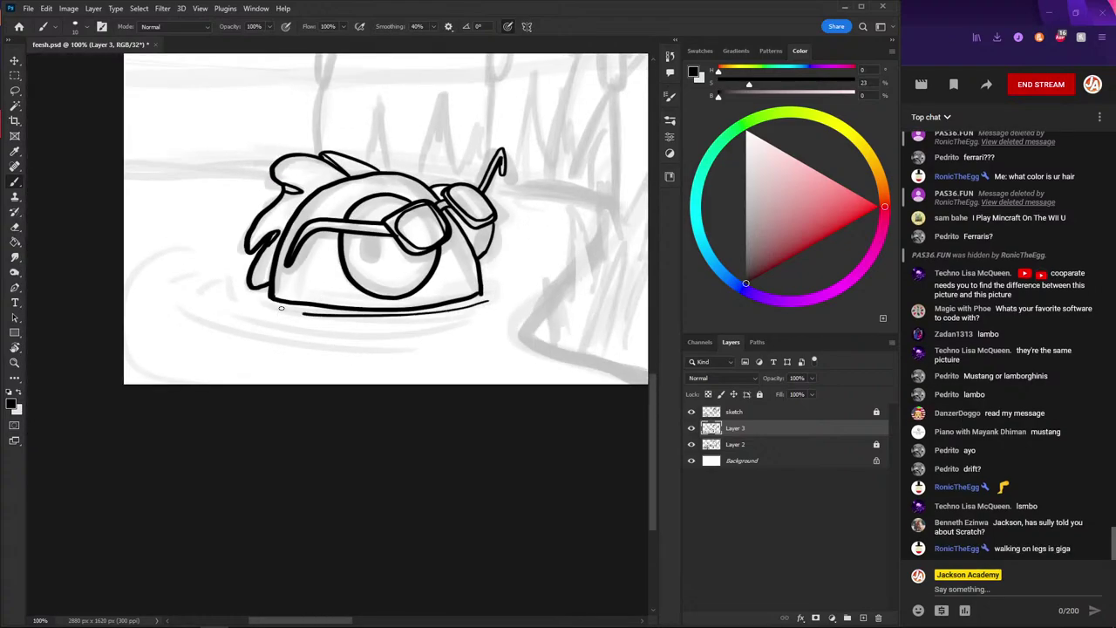
key(ctrl+z)
mouse_move(495, 294)
mouse_down()
mouse_move(465, 308)
mouse_move(317, 312)
mouse_up()
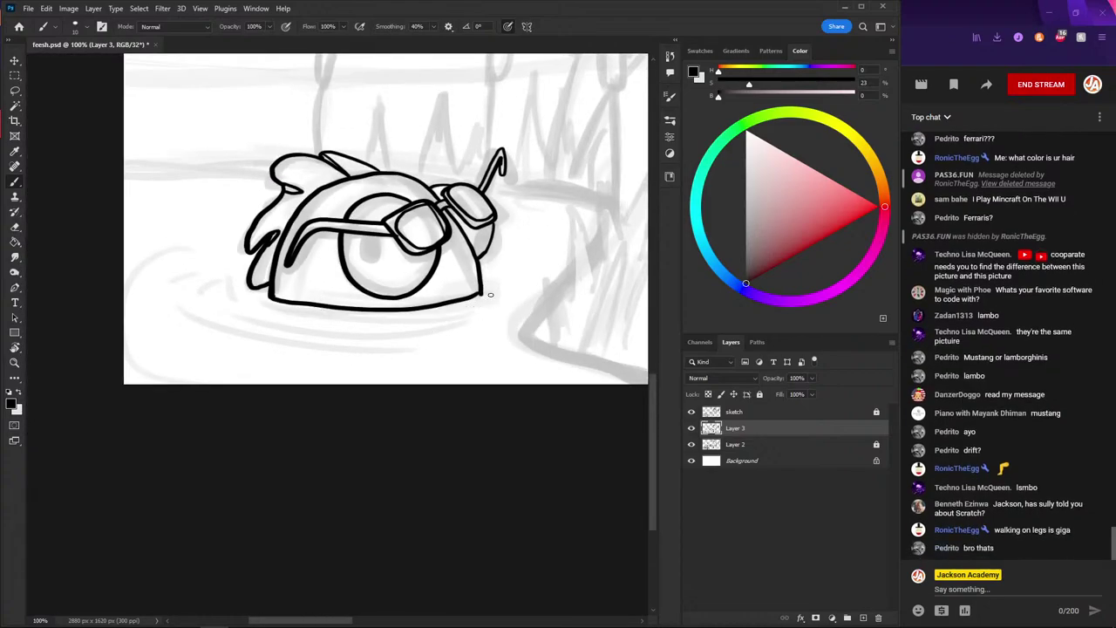
drag(494, 295, 281, 301)
mouse_move(480, 321)
mouse_down()
mouse_move(221, 298)
mouse_move(264, 308)
mouse_up()
mouse_move(487, 282)
mouse_down()
mouse_move(527, 301)
mouse_move(461, 341)
mouse_up()
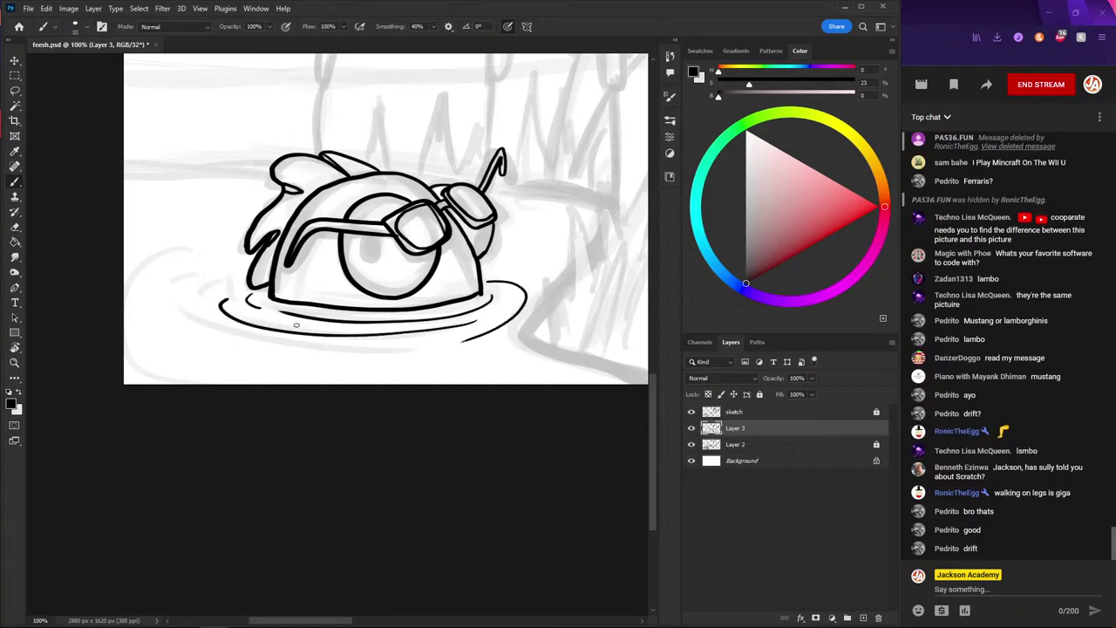
key(ctrl+z)
mouse_move(490, 281)
mouse_down()
mouse_move(523, 295)
mouse_move(498, 315)
mouse_up()
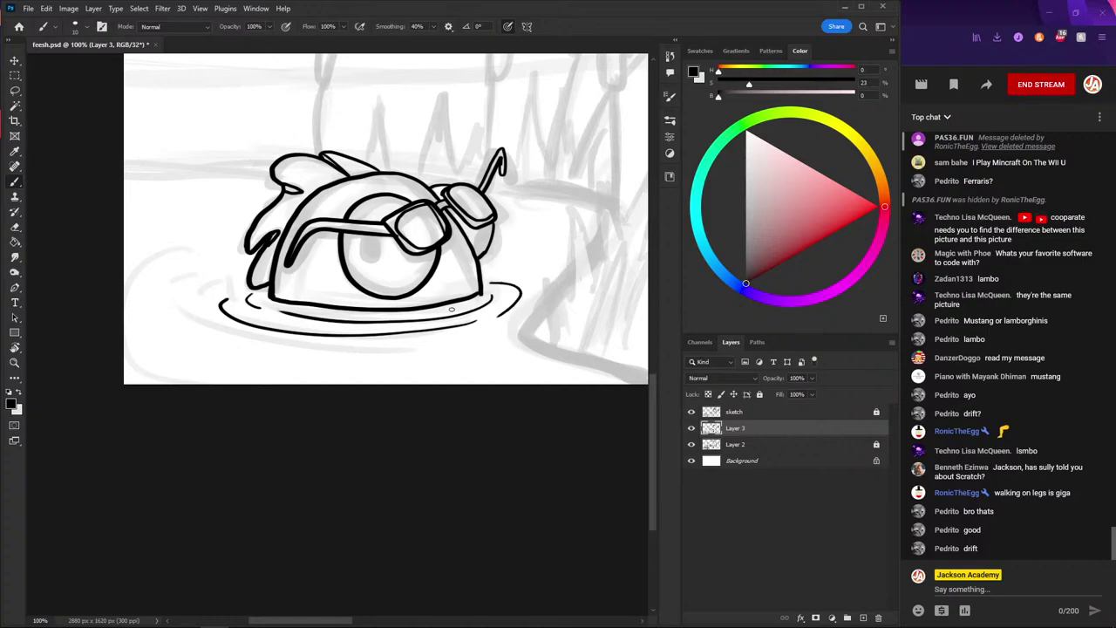
- Draw a cattail stem above the fish and a shoreline curving from its right side, trimming it back
scroll(353, 294, down, 1)
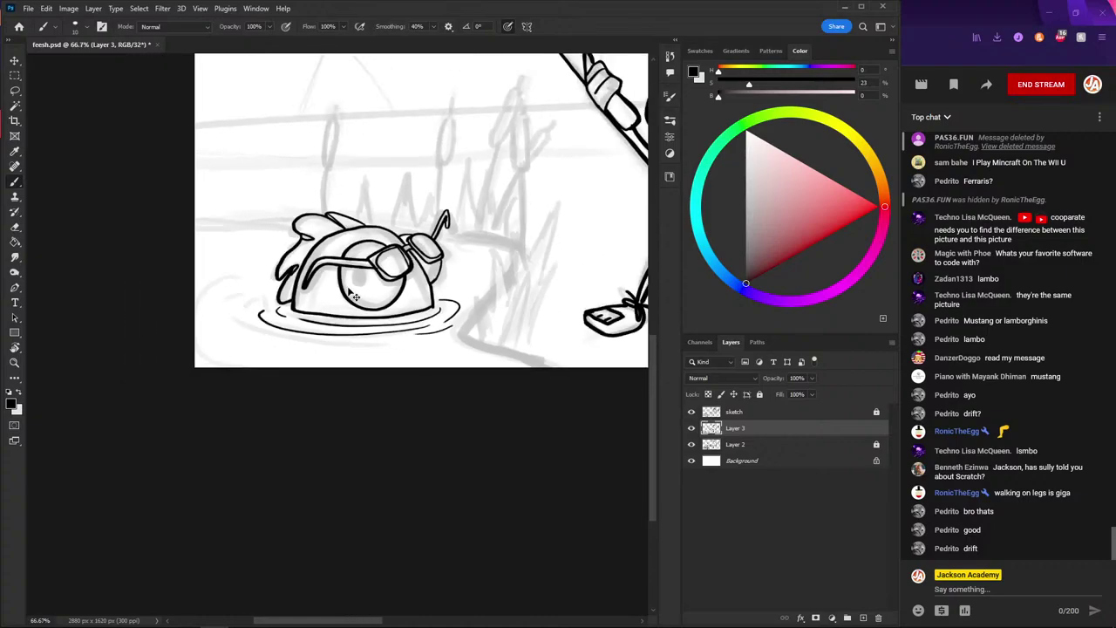
scroll(353, 293, up, 1)
scroll(225, 148, down, 2)
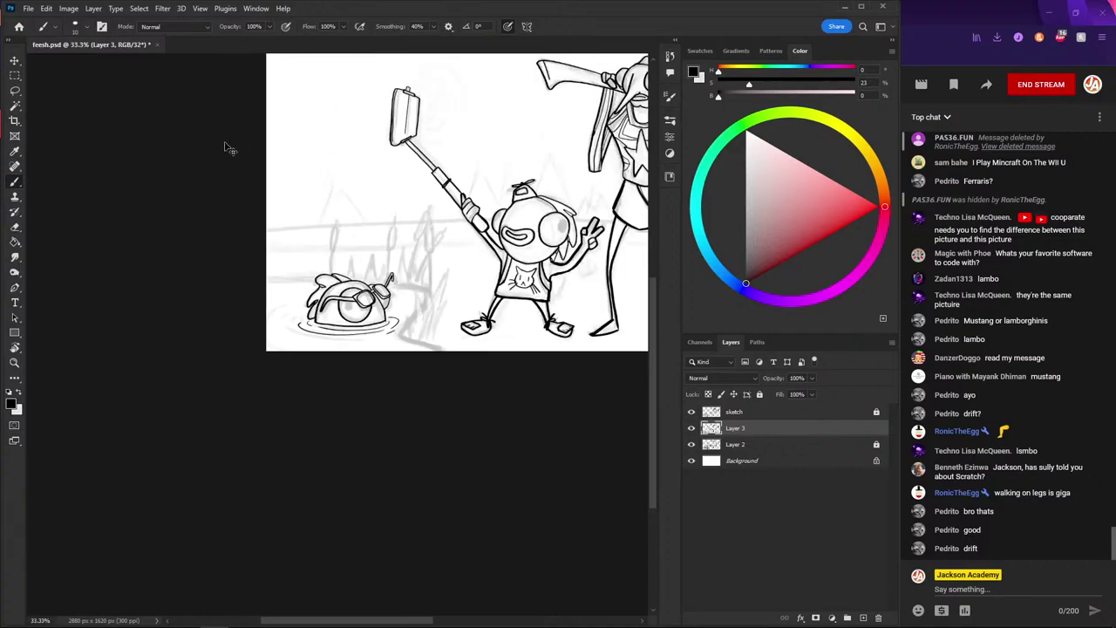
scroll(306, 247, up, 1)
scroll(304, 250, up, 1)
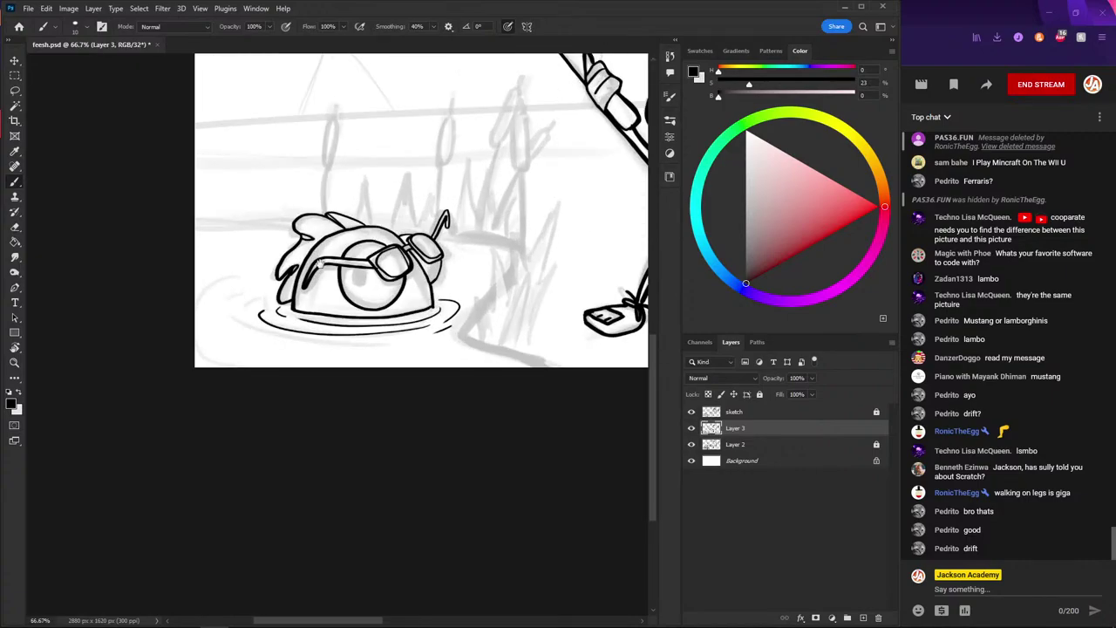
scroll(304, 250, down, 2)
scroll(302, 248, up, 1)
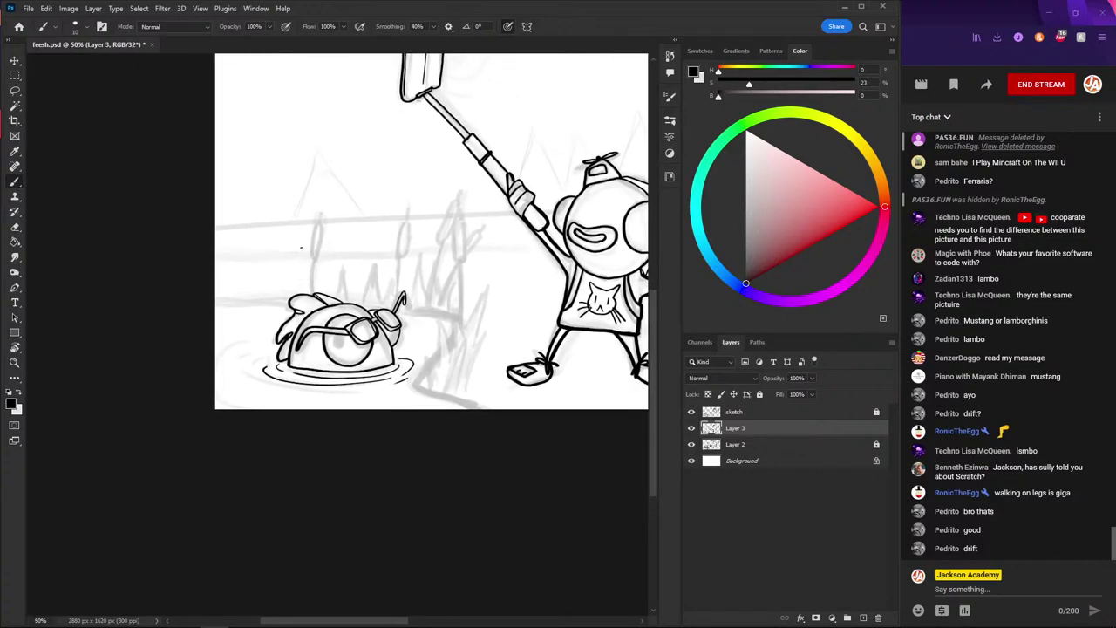
mouse_move(314, 260)
mouse_down()
mouse_move(313, 295)
mouse_move(321, 229)
mouse_move(312, 250)
mouse_up()
key(ctrl+z)
key(ctrl+z)
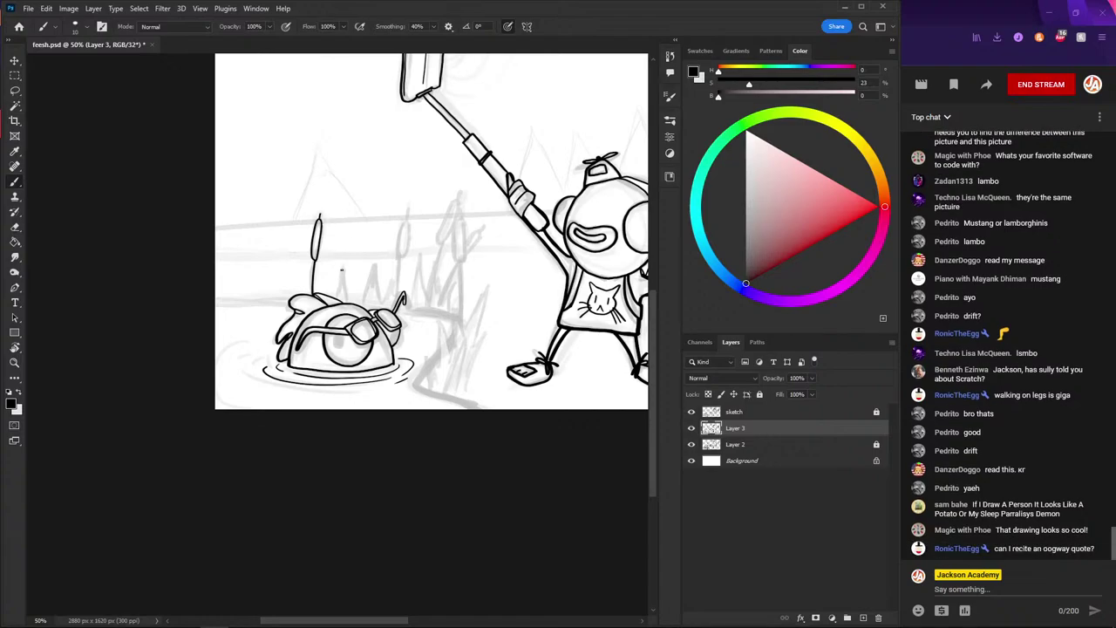
drag(339, 277, 337, 298)
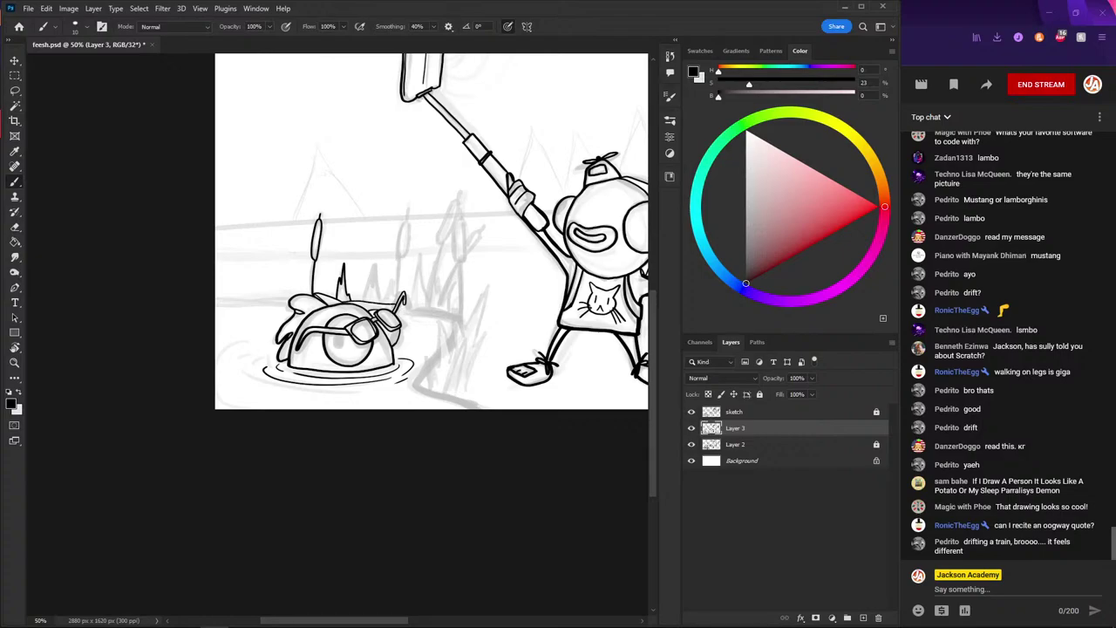
mouse_move(420, 308)
mouse_down()
mouse_move(459, 325)
mouse_move(431, 354)
mouse_move(459, 398)
mouse_move(493, 409)
mouse_up()
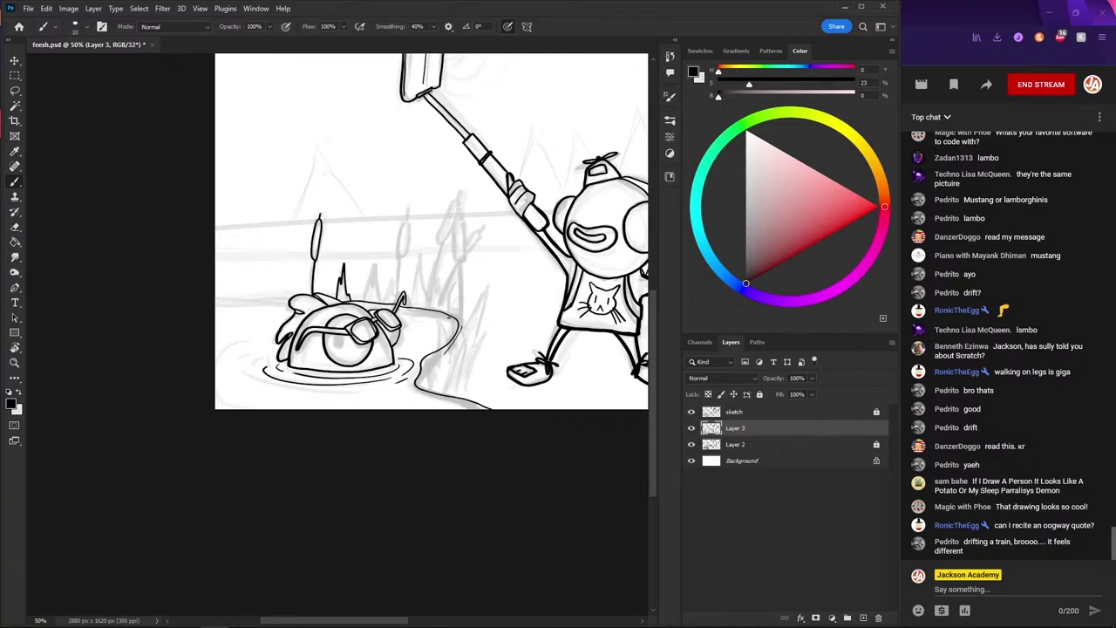
key(ctrl+z)
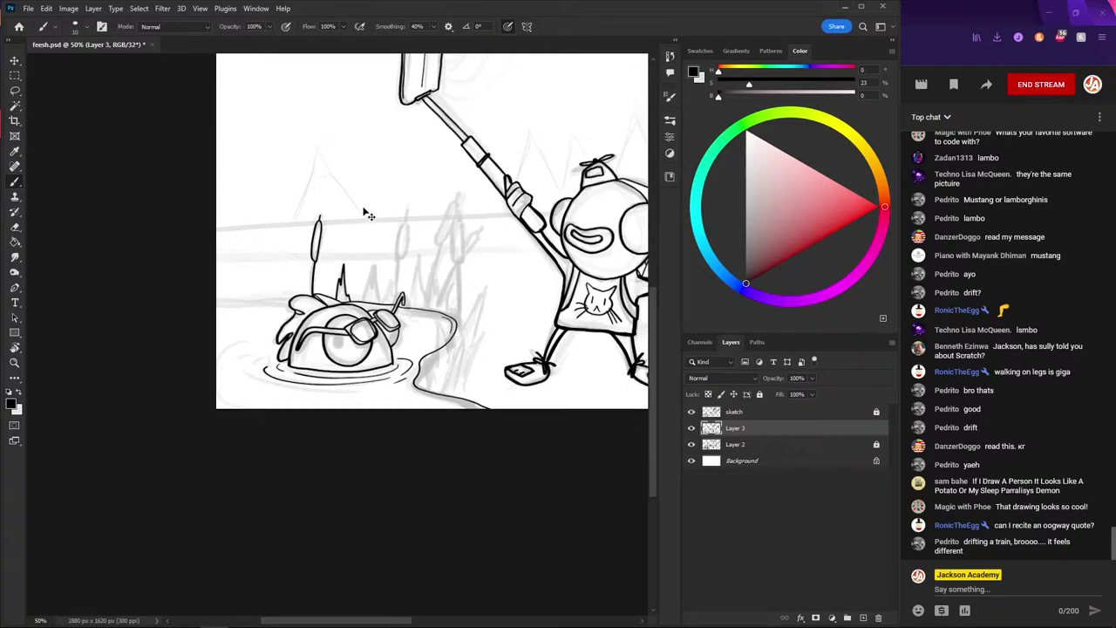
- Ink pointed grass blades and a tall reed blade behind the fish
scroll(378, 212, up, 1)
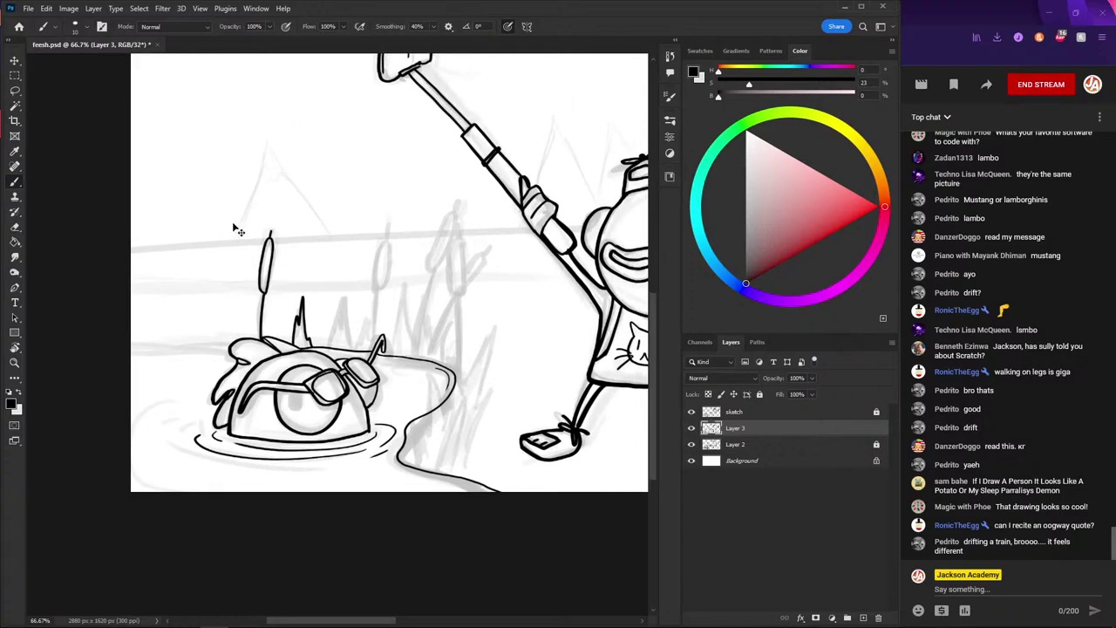
scroll(232, 225, up, 1)
scroll(201, 214, down, 1)
drag(228, 297, 229, 283)
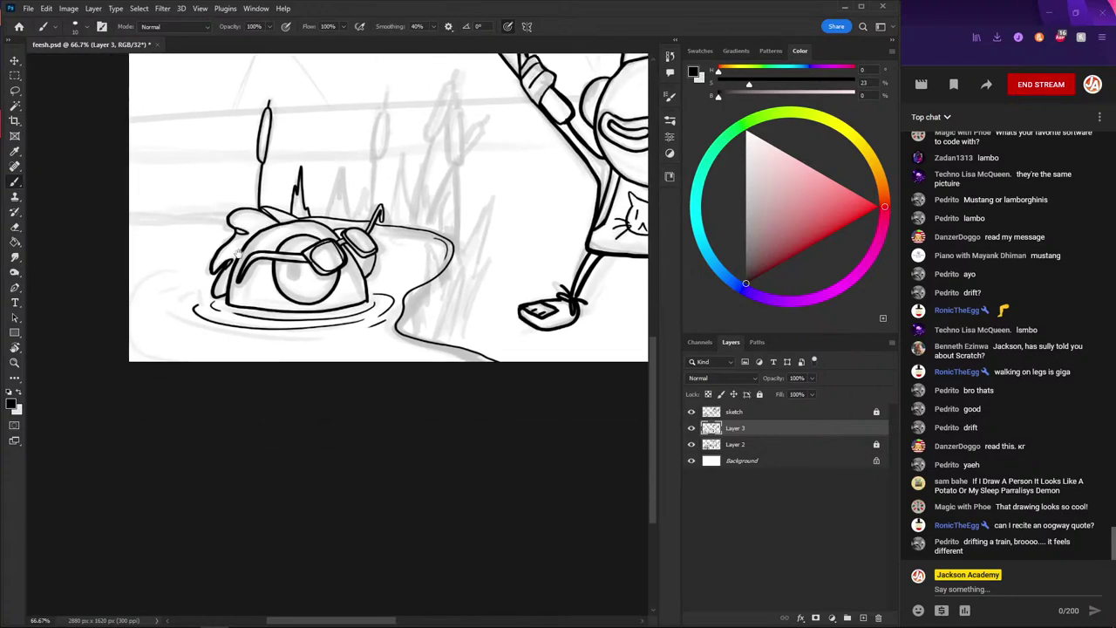
scroll(228, 283, up, 3)
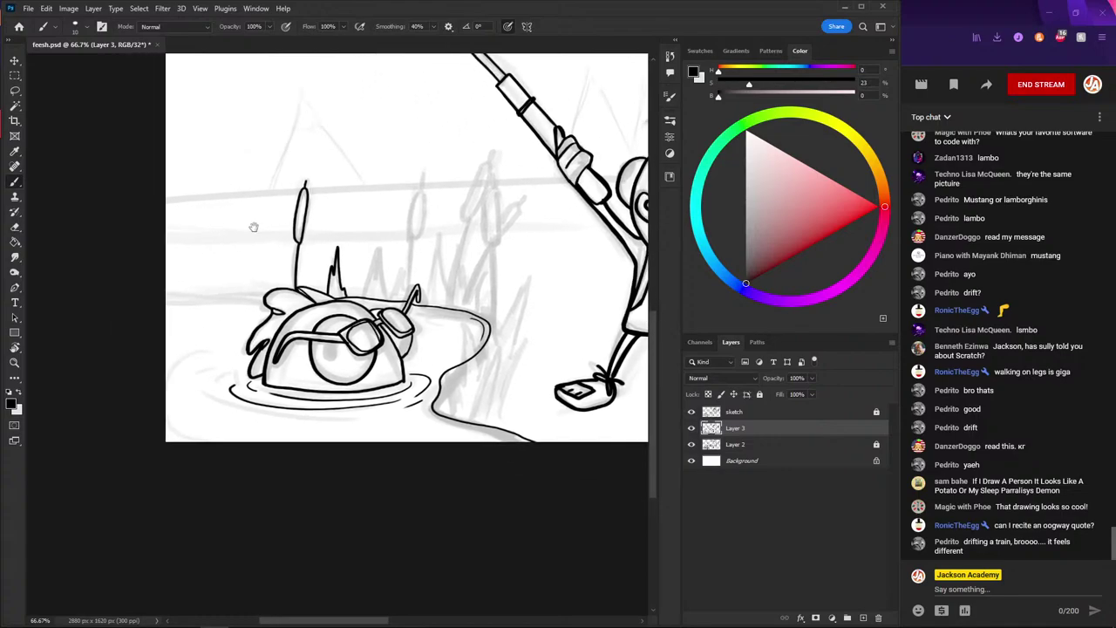
drag(241, 286, 218, 260)
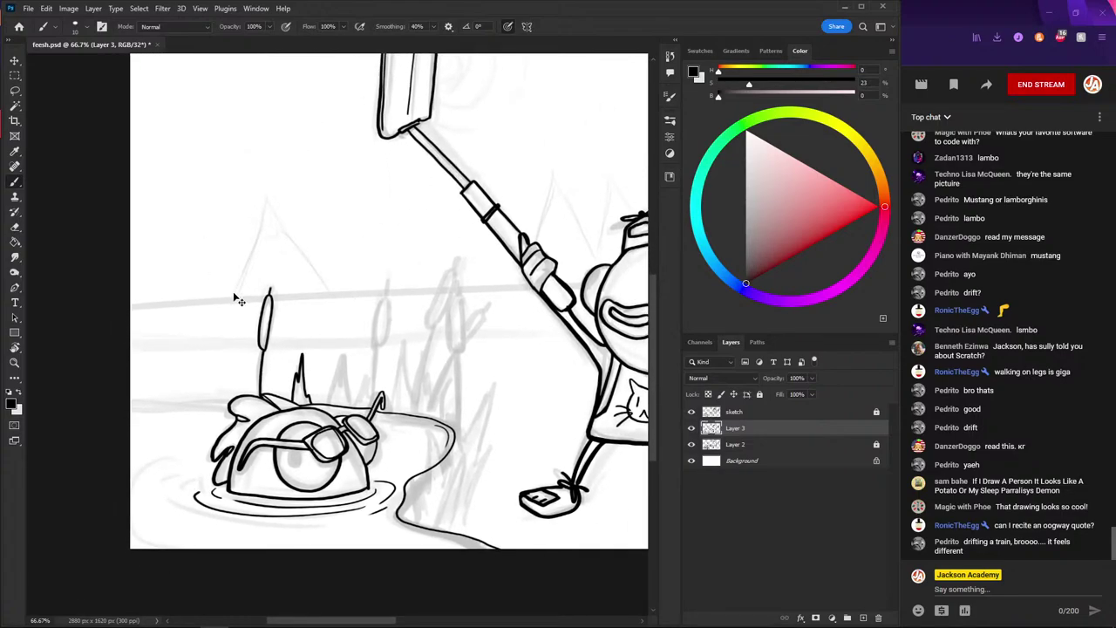
mouse_move(328, 406)
mouse_down()
mouse_move(346, 347)
mouse_move(352, 406)
mouse_move(364, 377)
mouse_move(376, 404)
mouse_move(385, 302)
mouse_move(375, 338)
mouse_up()
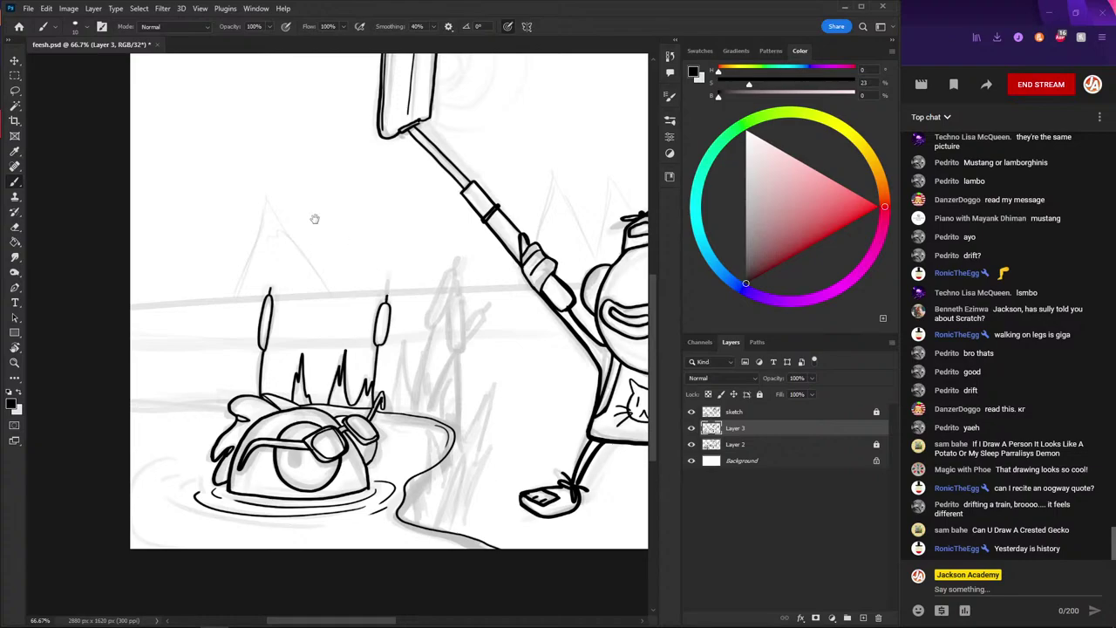
drag(355, 251, 326, 229)
mouse_move(355, 381)
mouse_down()
mouse_move(373, 321)
mouse_move(380, 373)
mouse_move(393, 334)
mouse_move(400, 373)
mouse_move(392, 324)
mouse_move(382, 370)
mouse_up()
key(ctrl+z)
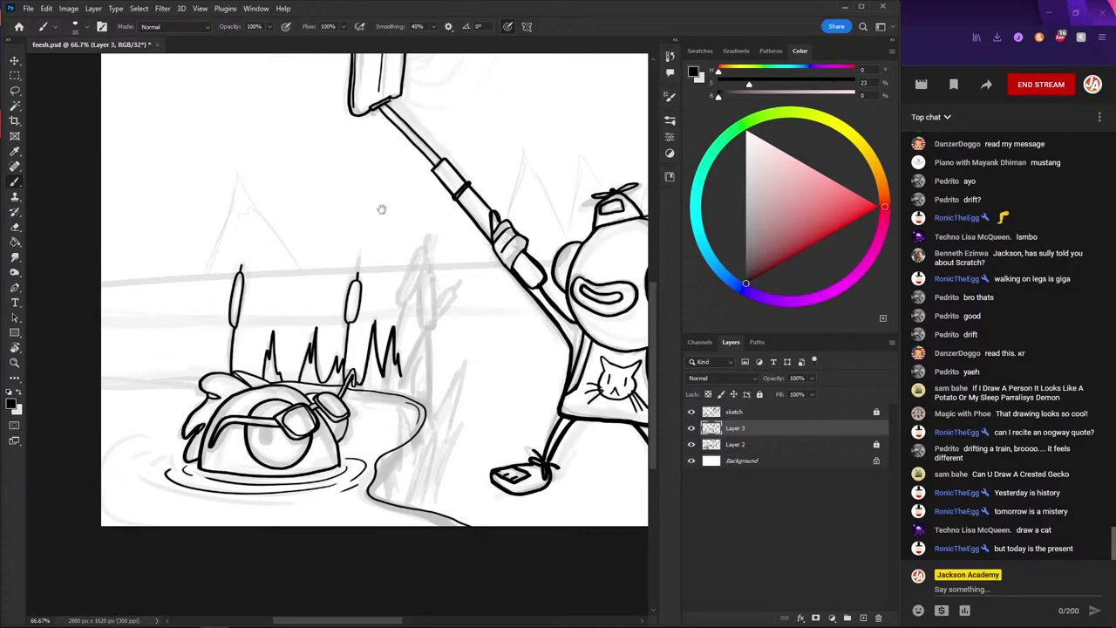
drag(340, 208, 312, 251)
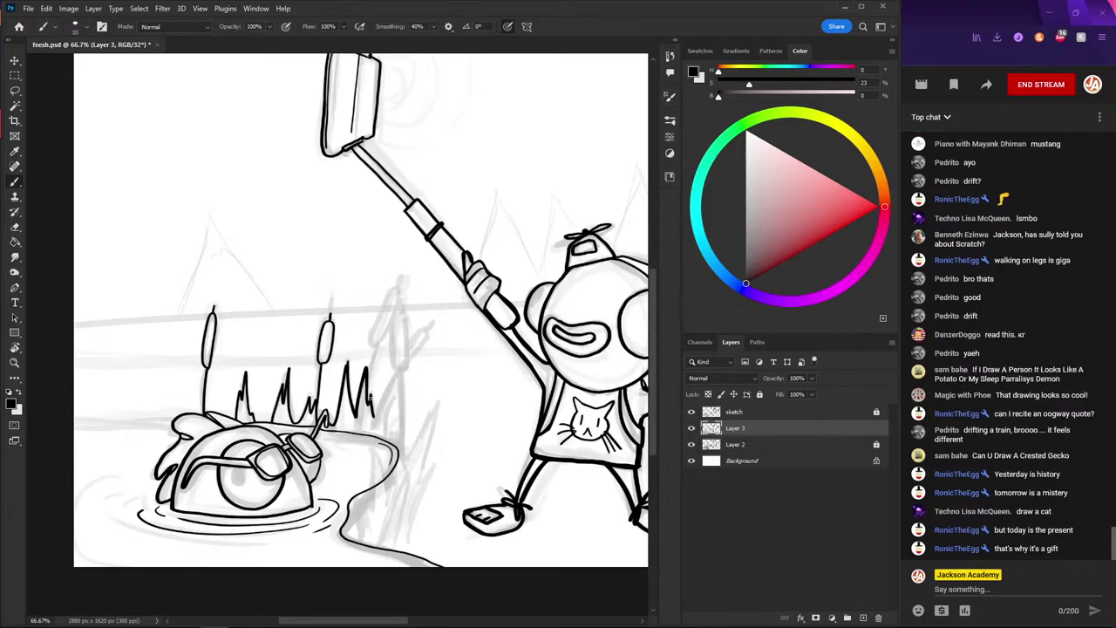
mouse_move(363, 432)
mouse_down()
mouse_move(383, 297)
mouse_move(397, 301)
mouse_move(376, 346)
mouse_up()
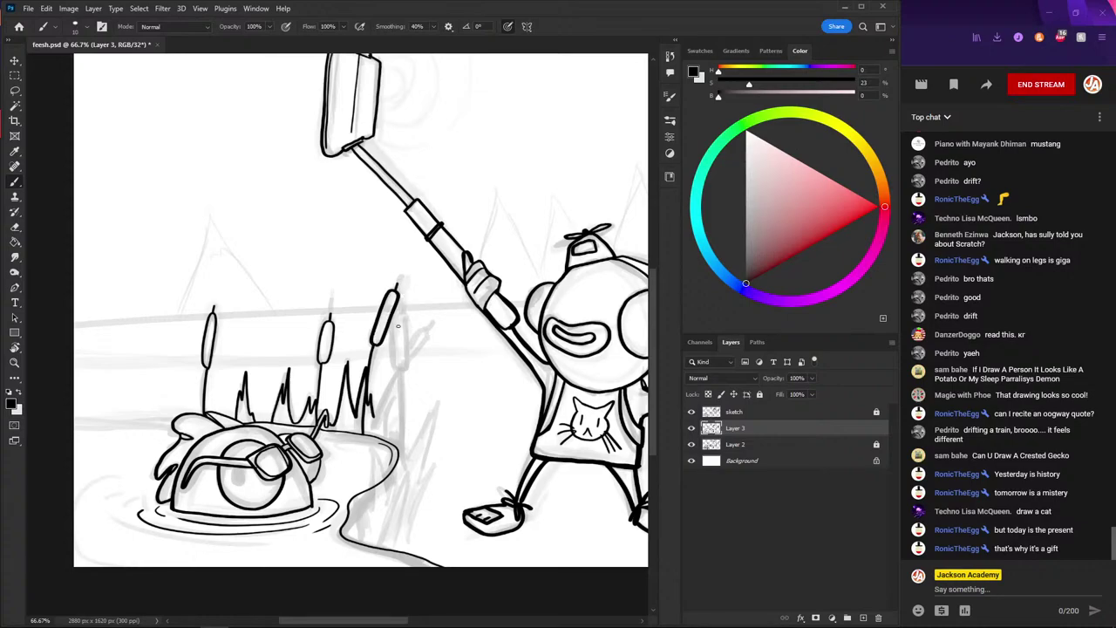
- Add a second cattail head with a redrawn stem, plus reed strokes toward the shoreline
mouse_move(397, 315)
mouse_down()
mouse_move(396, 370)
mouse_move(411, 353)
mouse_move(404, 312)
mouse_up()
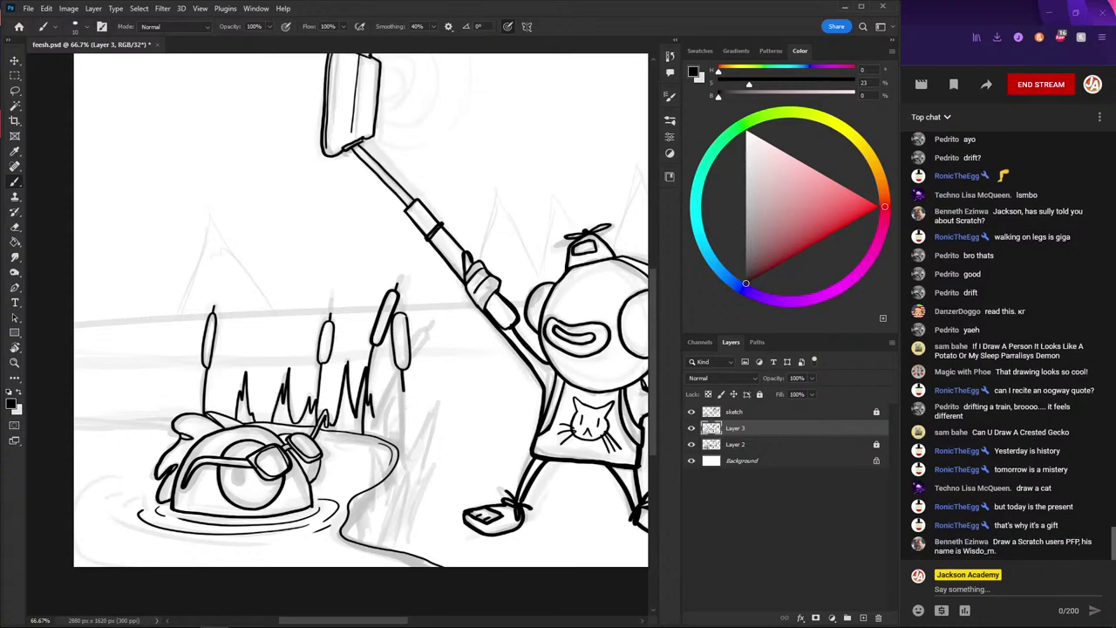
drag(402, 375, 406, 450)
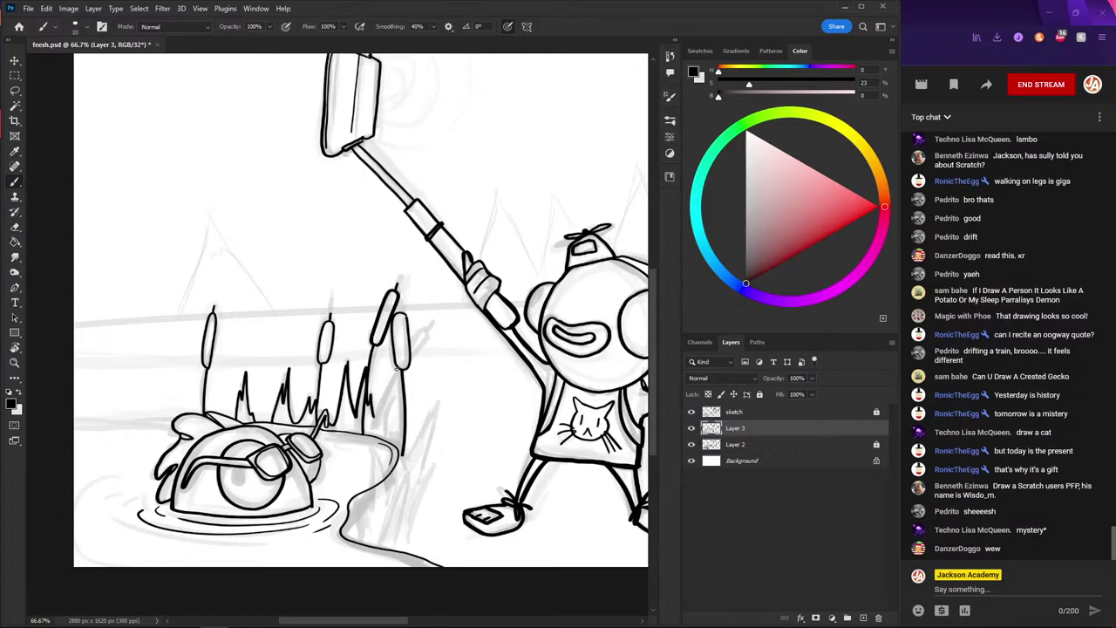
key(ctrl+z)
mouse_move(396, 366)
mouse_down()
mouse_move(370, 435)
mouse_move(395, 366)
mouse_move(426, 340)
mouse_up()
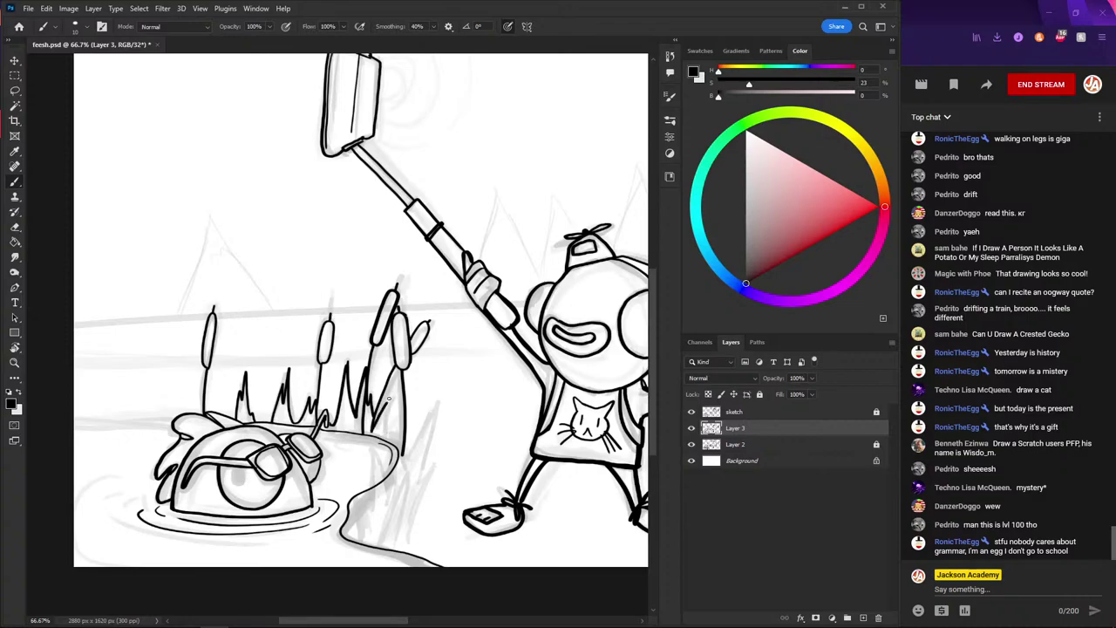
drag(388, 400, 386, 441)
mouse_move(404, 453)
mouse_down()
mouse_move(435, 401)
mouse_move(407, 536)
mouse_up()
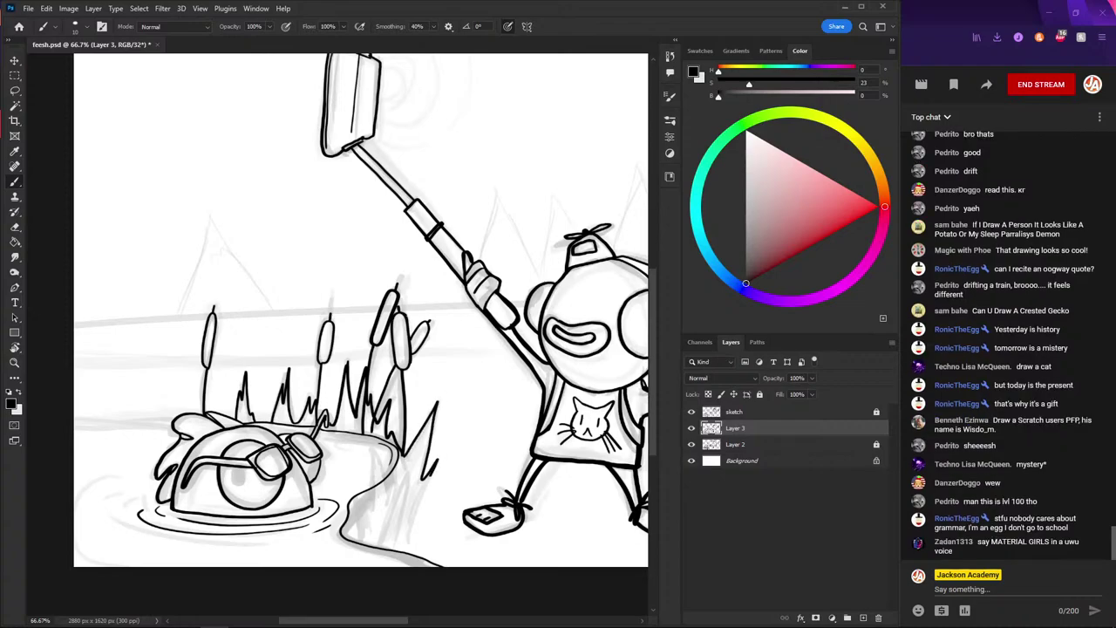
drag(378, 423, 390, 310)
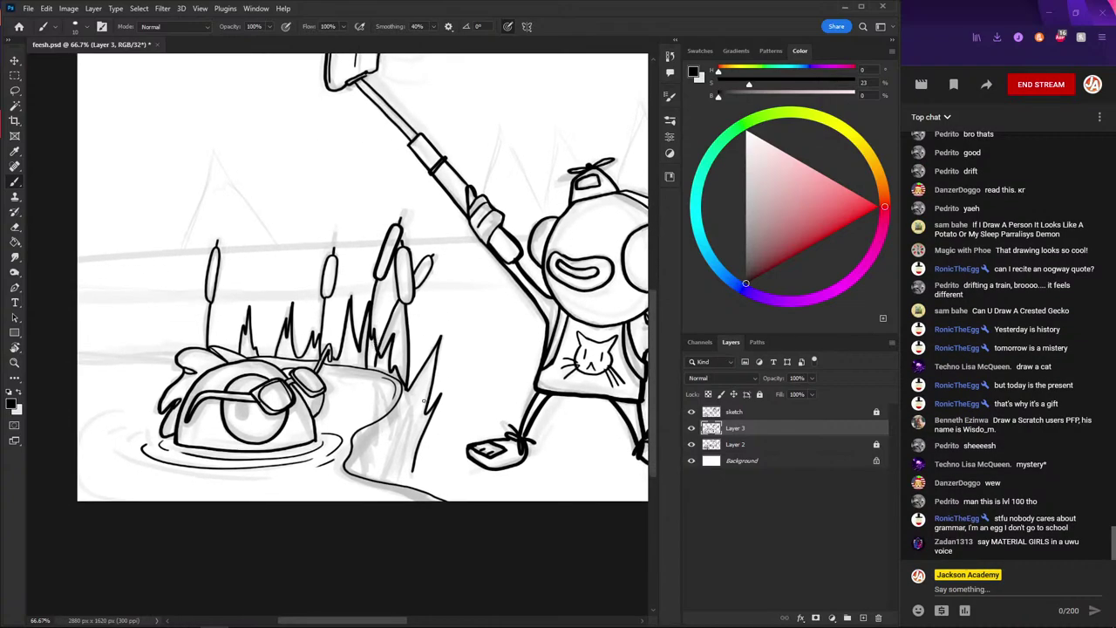
- Add reed spikes, hatching and grass blades at the reeds' base with eraser touch-ups, then save feesh.psd
mouse_move(402, 475)
mouse_down()
mouse_move(417, 399)
mouse_move(384, 478)
mouse_up()
key(ctrl+z)
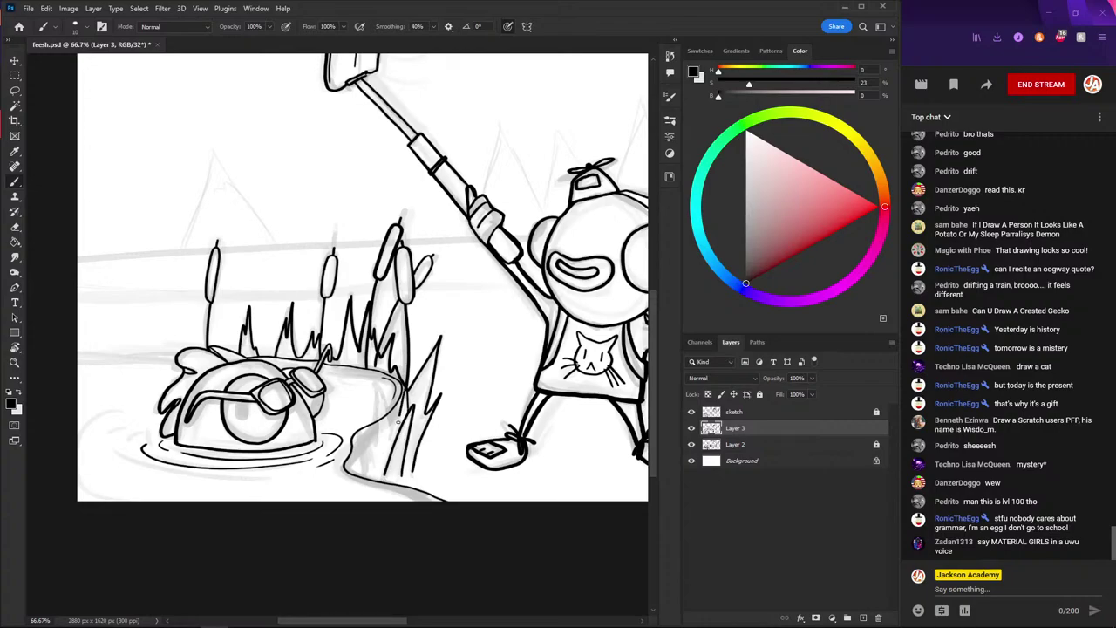
mouse_move(388, 391)
mouse_down()
mouse_move(400, 416)
mouse_move(381, 401)
mouse_move(382, 430)
mouse_up()
key(e)
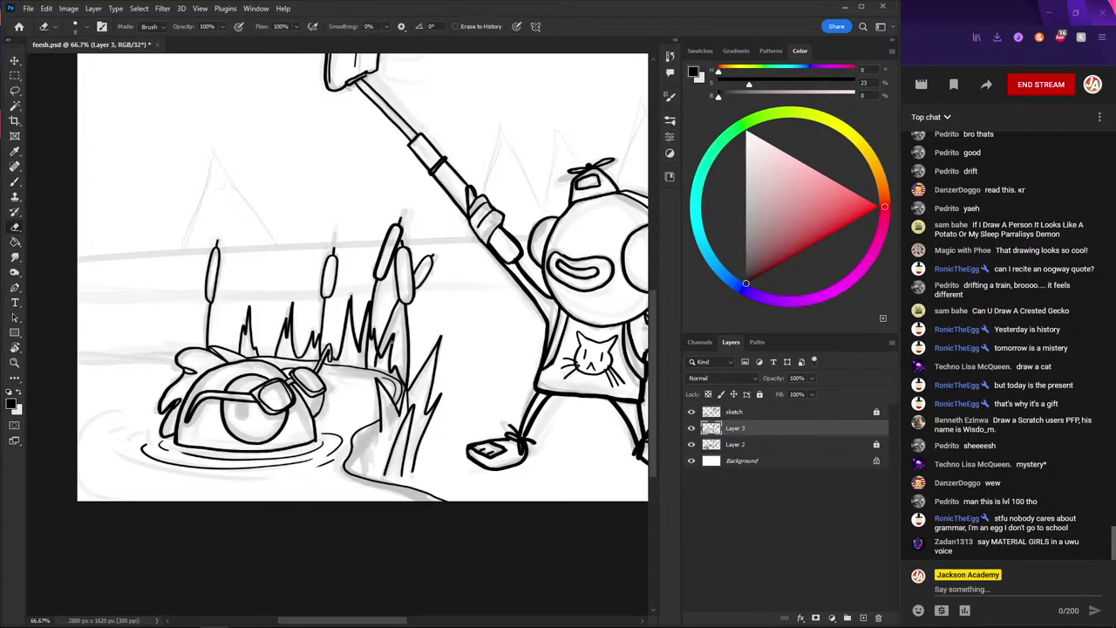
key(b)
mouse_move(380, 434)
mouse_down()
mouse_move(372, 410)
mouse_move(359, 447)
mouse_up()
mouse_move(359, 422)
mouse_down()
mouse_move(358, 456)
mouse_move(373, 436)
mouse_move(350, 471)
mouse_up()
key(e)
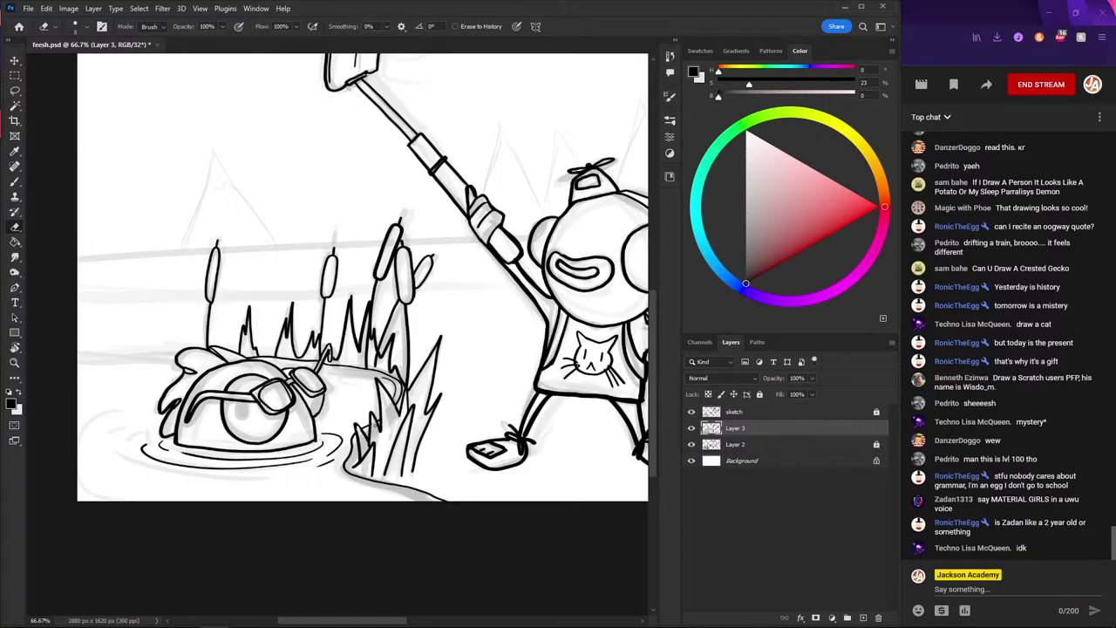
key(b)
key(ctrl+s)
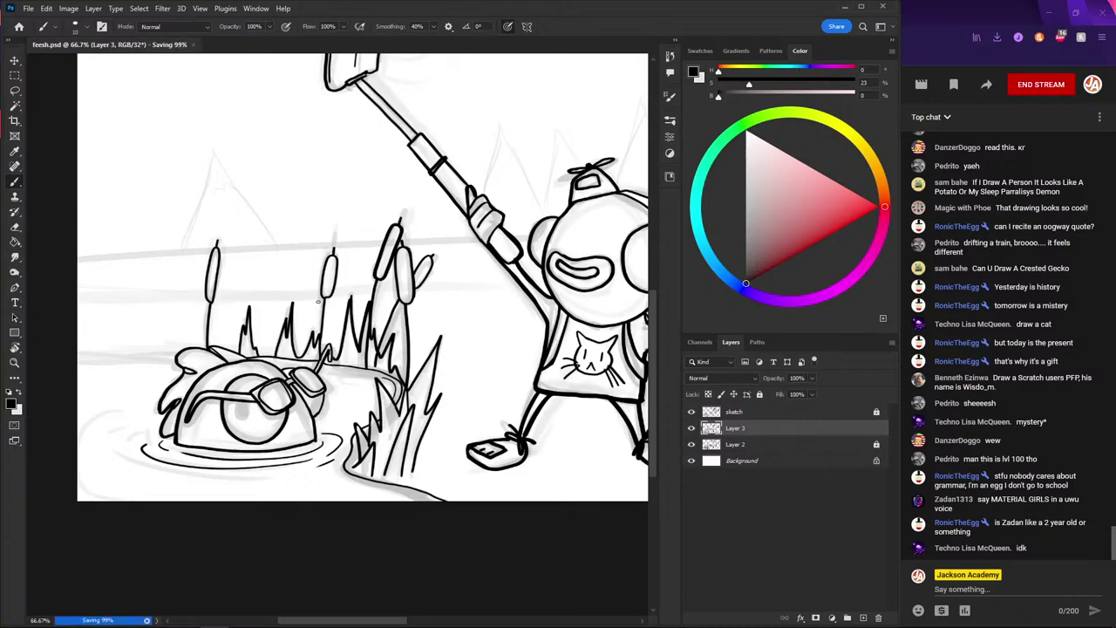
- Add a short grass stroke beside the reeds
scroll(323, 307, down, 1)
scroll(322, 307, down, 1)
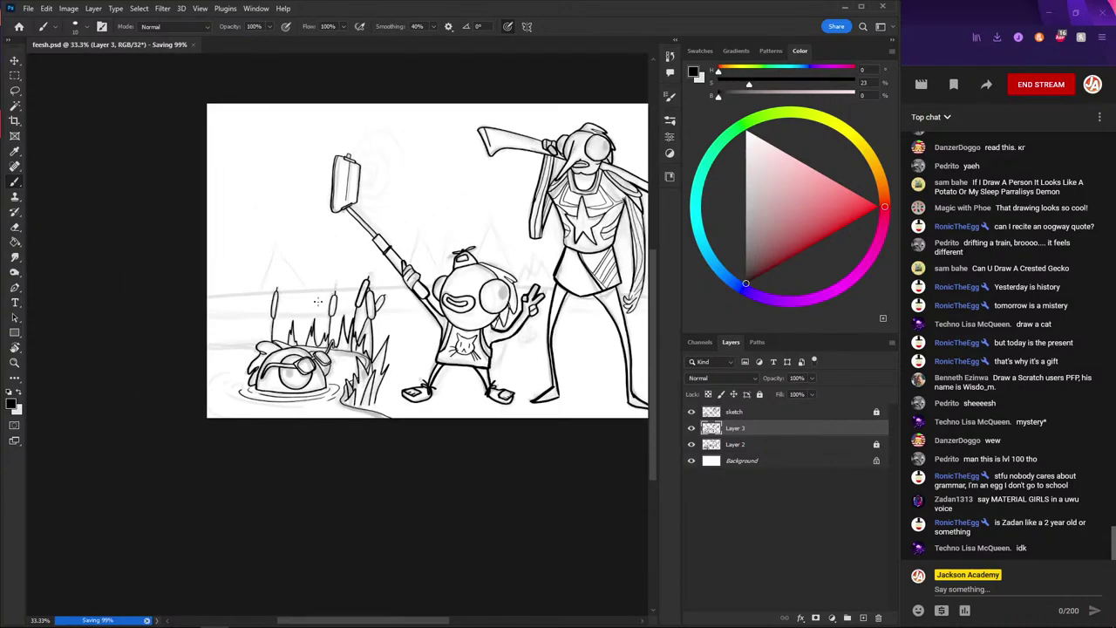
scroll(331, 323, up, 1)
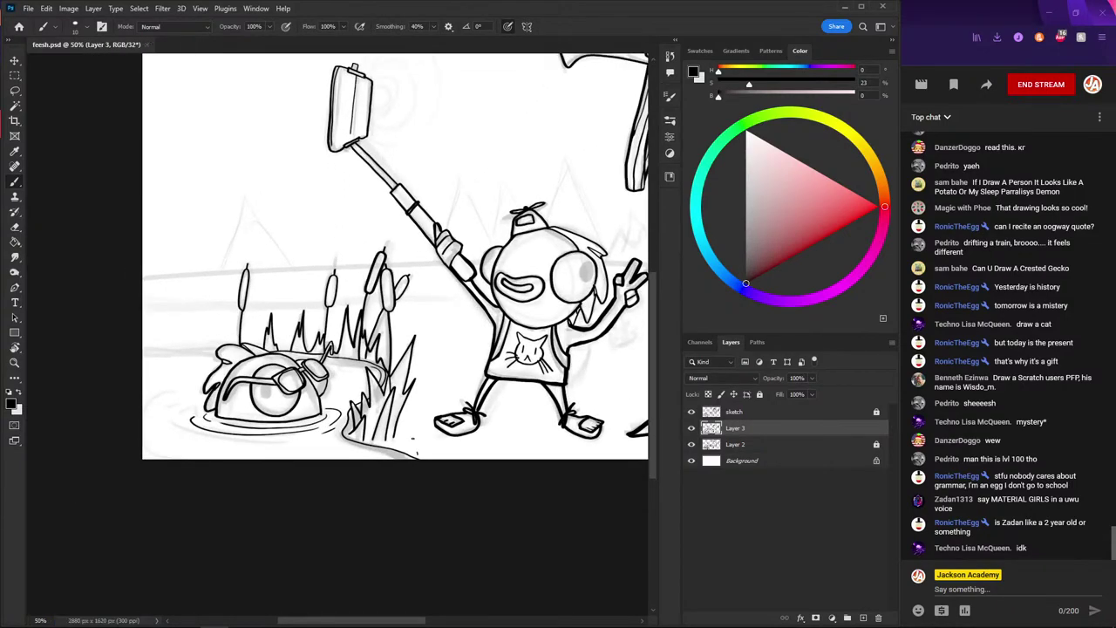
drag(410, 450, 409, 424)
- Draw the horizontal water line from the left up to the fish, then zoom out to review the scene
key(ctrl+minus)
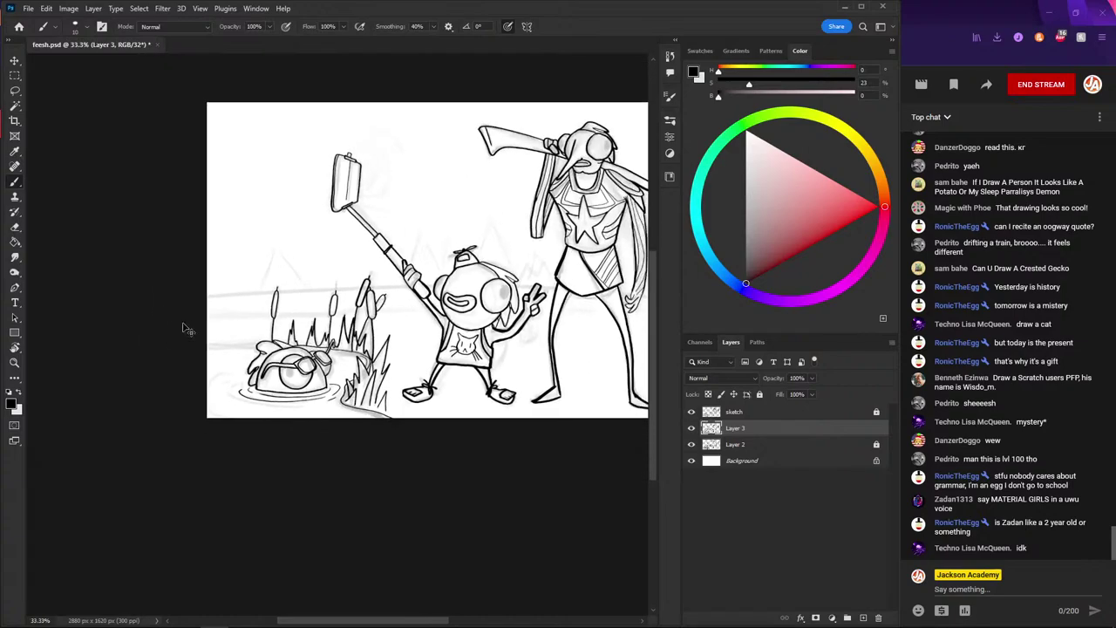
scroll(186, 329, up, 2)
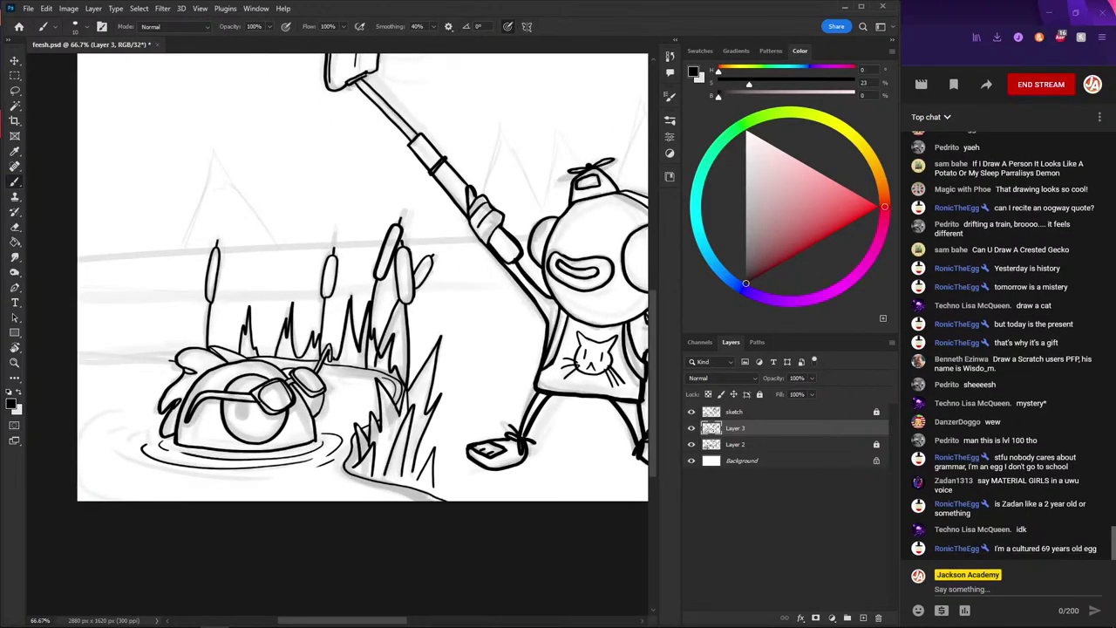
drag(170, 358, 77, 356)
key(ctrl+z)
drag(178, 357, 77, 356)
key(ctrl+minus)
key(ctrl+minus)
key(ctrl+minus)
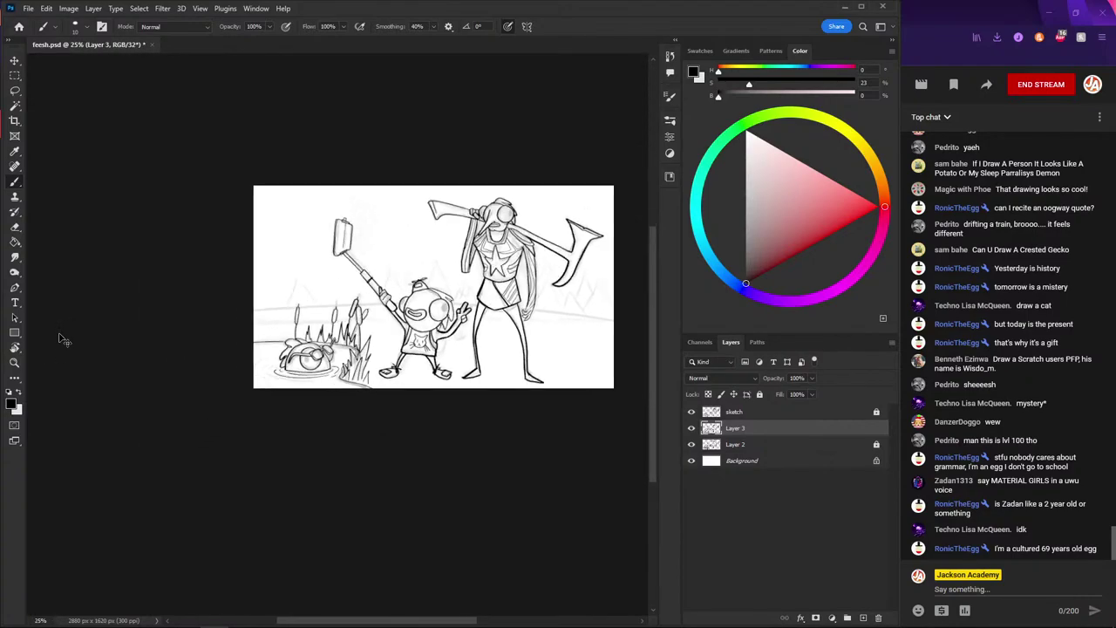
key(ctrl+minus)
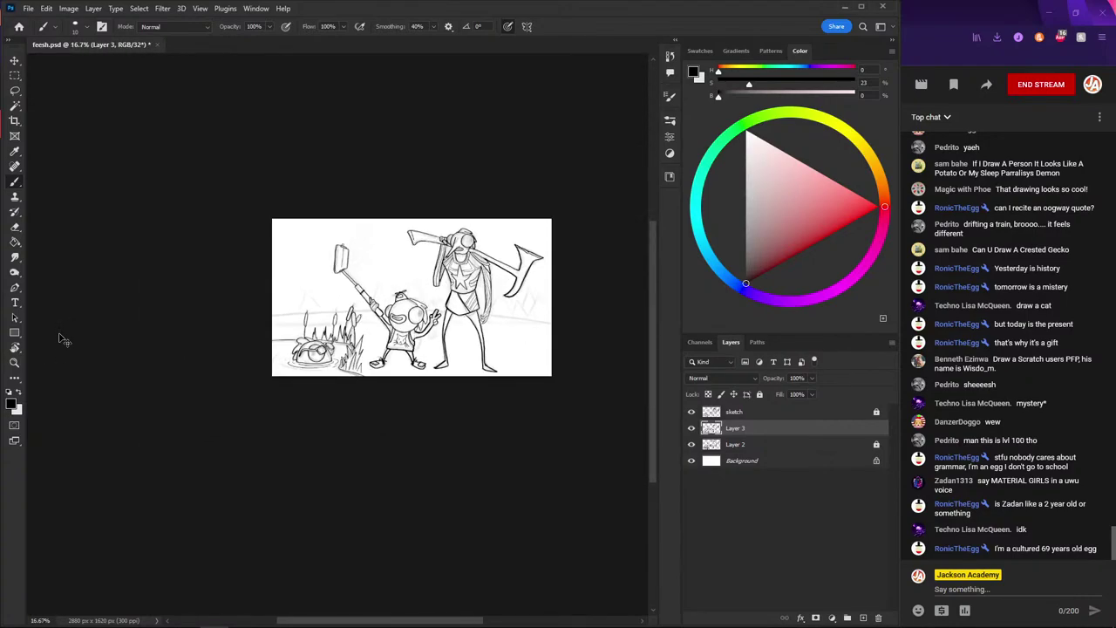
key(ctrl+plus)
key(ctrl+plus)
key(ctrl+minus)
key(ctrl+minus)
mouse_move(262, 292)
mouse_down()
mouse_move(288, 358)
mouse_move(245, 166)
mouse_up()
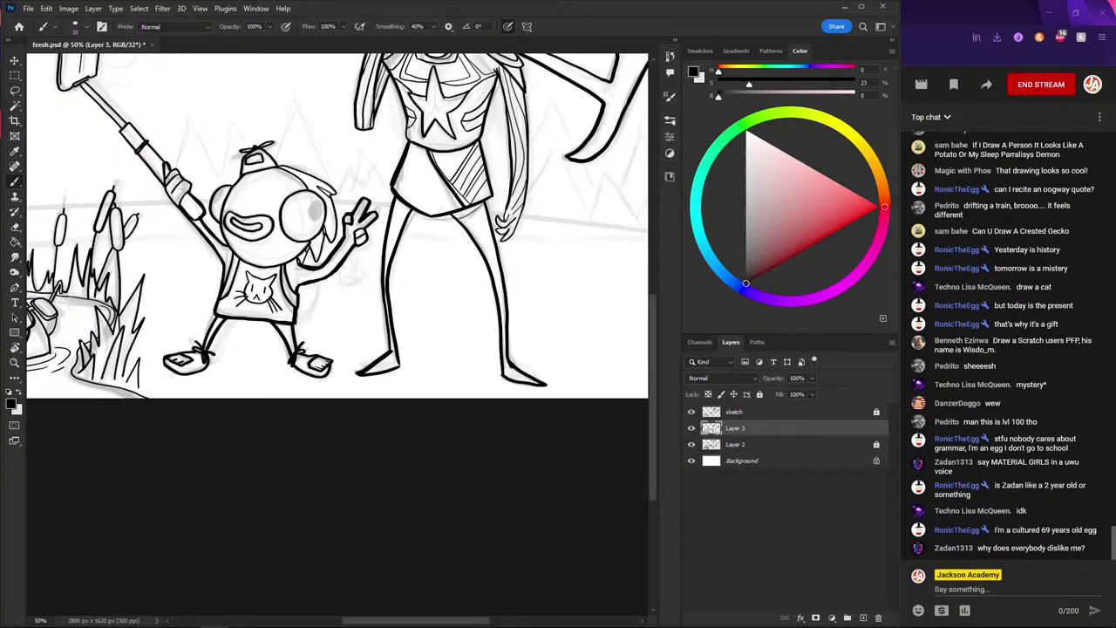
- Ink the caped character's hip line and thigh, undoing a stray stroke near the lower leg
drag(486, 203, 448, 215)
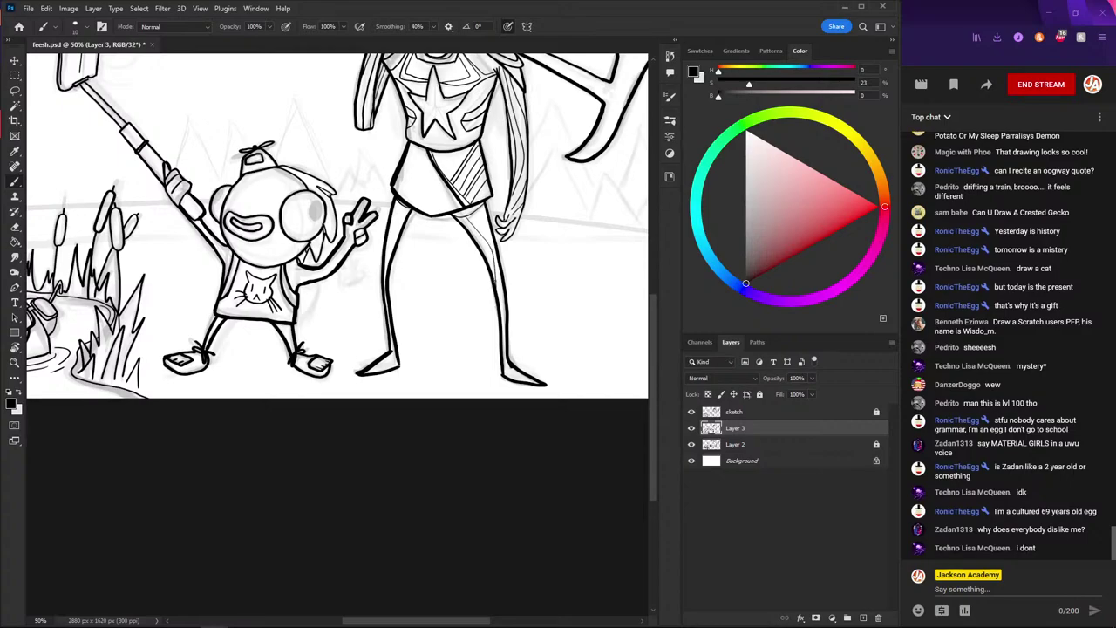
drag(464, 218, 497, 286)
mouse_move(484, 215)
mouse_down()
mouse_move(474, 235)
mouse_move(500, 310)
mouse_up()
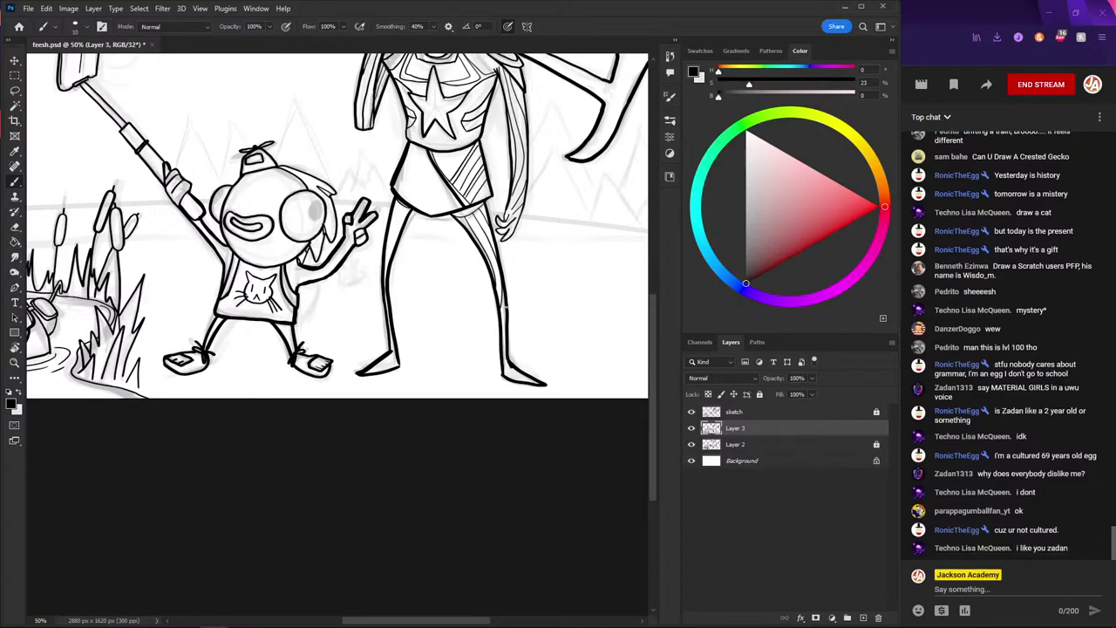
mouse_move(503, 310)
mouse_down()
mouse_move(509, 360)
mouse_move(527, 382)
mouse_up()
key(ctrl+z)
- Ink the caped character's foot and the line up its leg, then save feesh.psd
mouse_move(386, 349)
mouse_down()
mouse_move(396, 361)
mouse_move(373, 371)
mouse_up()
drag(389, 266, 402, 202)
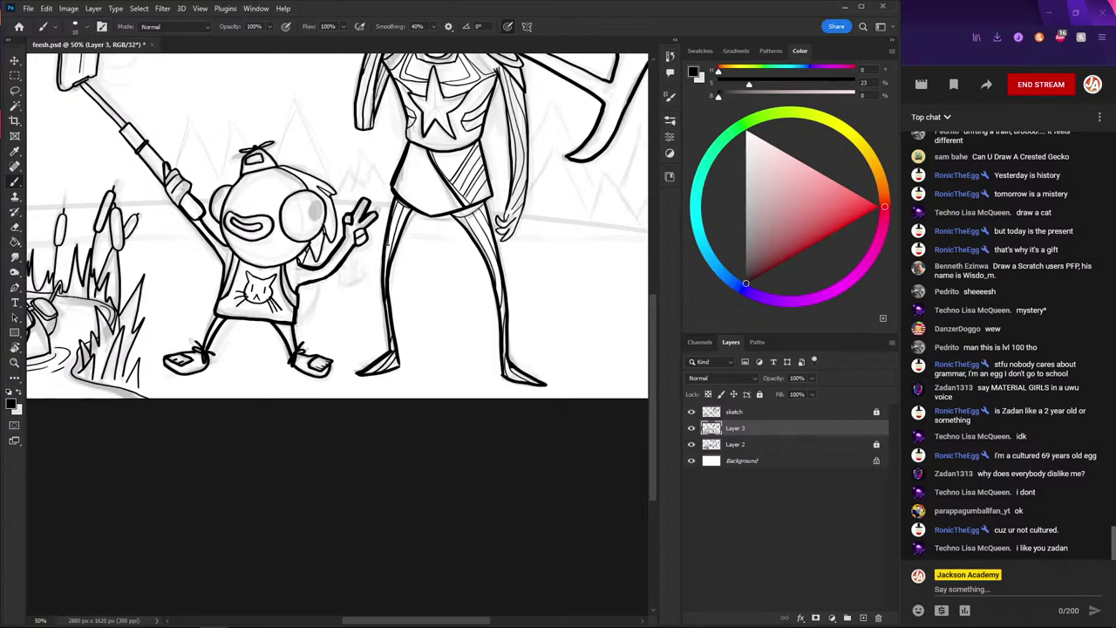
key(ctrl+s)
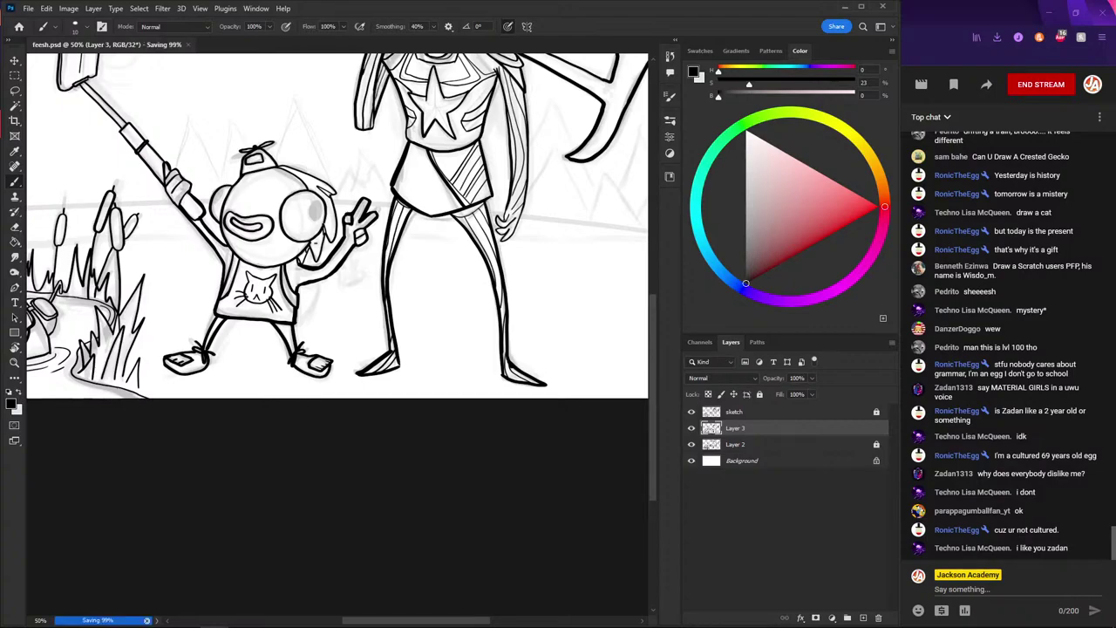
drag(380, 170, 320, 226)
key(ctrl+minus)
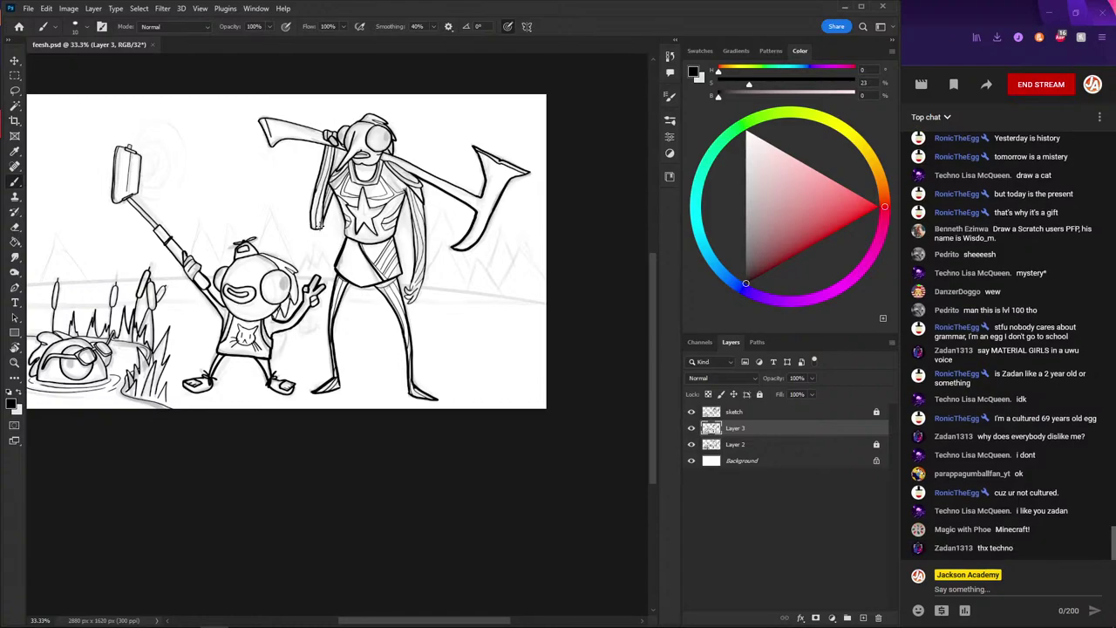
scroll(273, 175, up, 2)
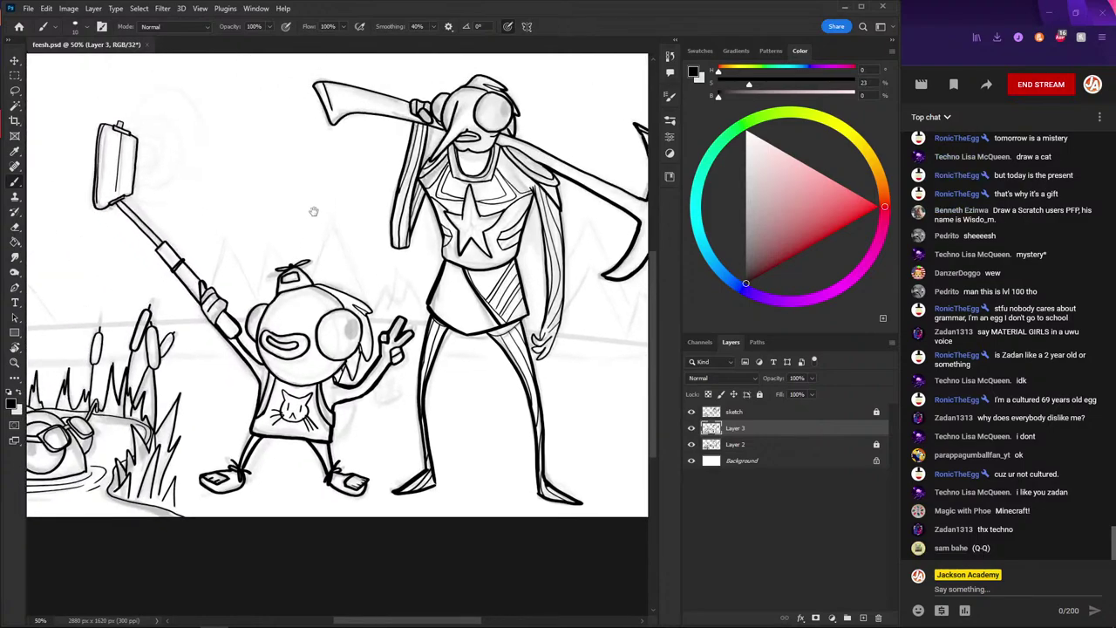
scroll(323, 202, down, 1)
drag(194, 249, 307, 220)
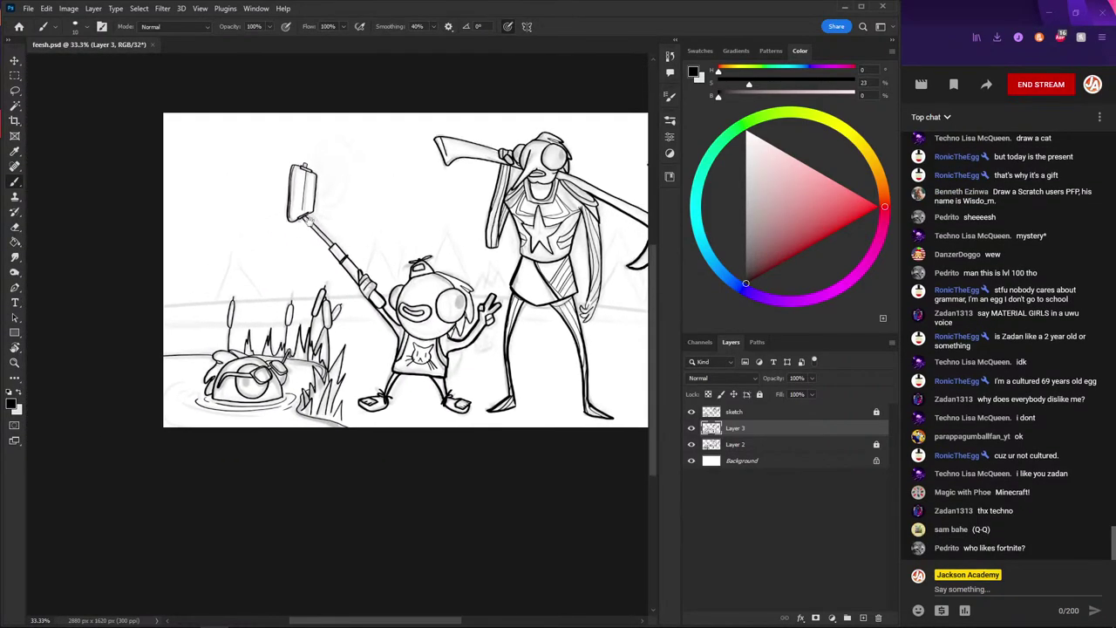
scroll(309, 222, up, 1)
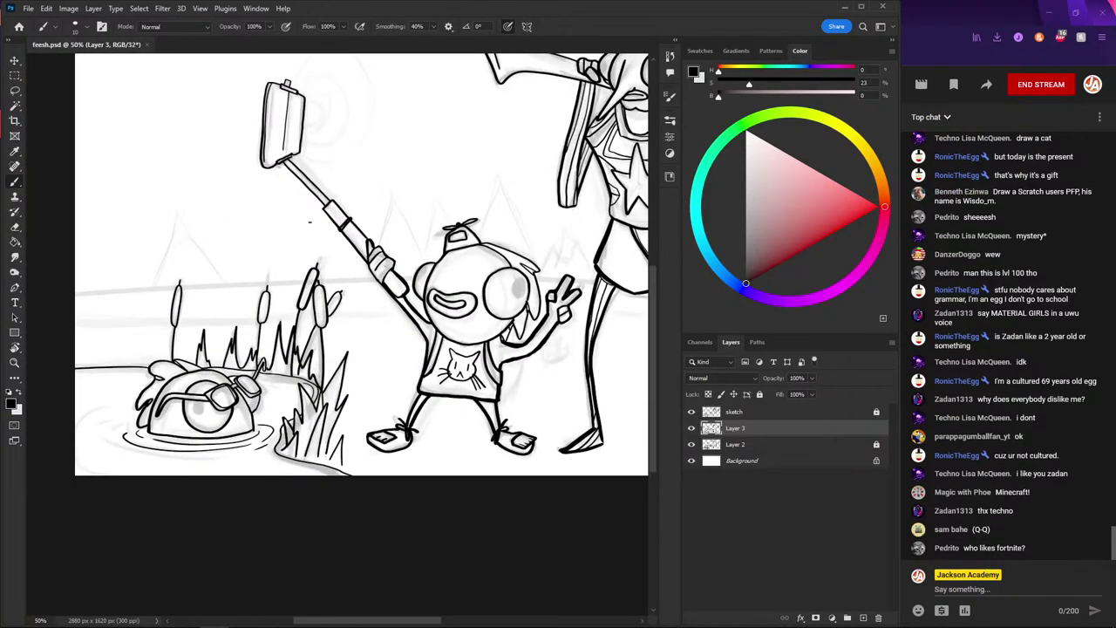
scroll(310, 223, down, 1)
mouse_move(362, 234)
mouse_down()
mouse_move(303, 240)
mouse_move(311, 165)
mouse_up()
scroll(311, 219, up, 1)
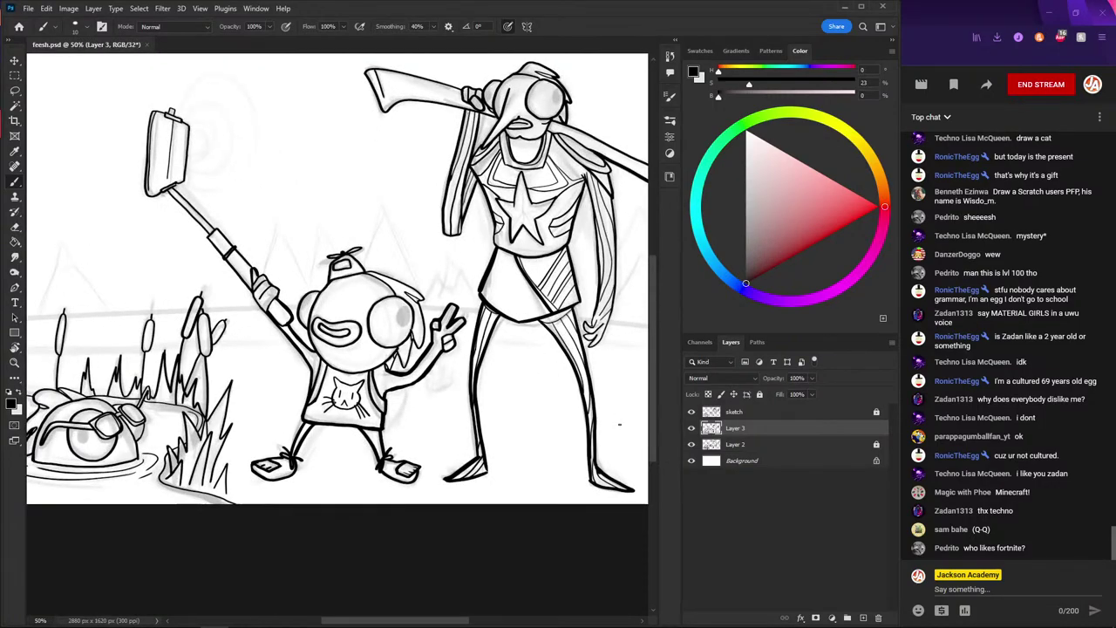
- On a new empty layer, add a pupil and an ear outline to the selfie kid
click(861, 614)
key(ctrl+plus)
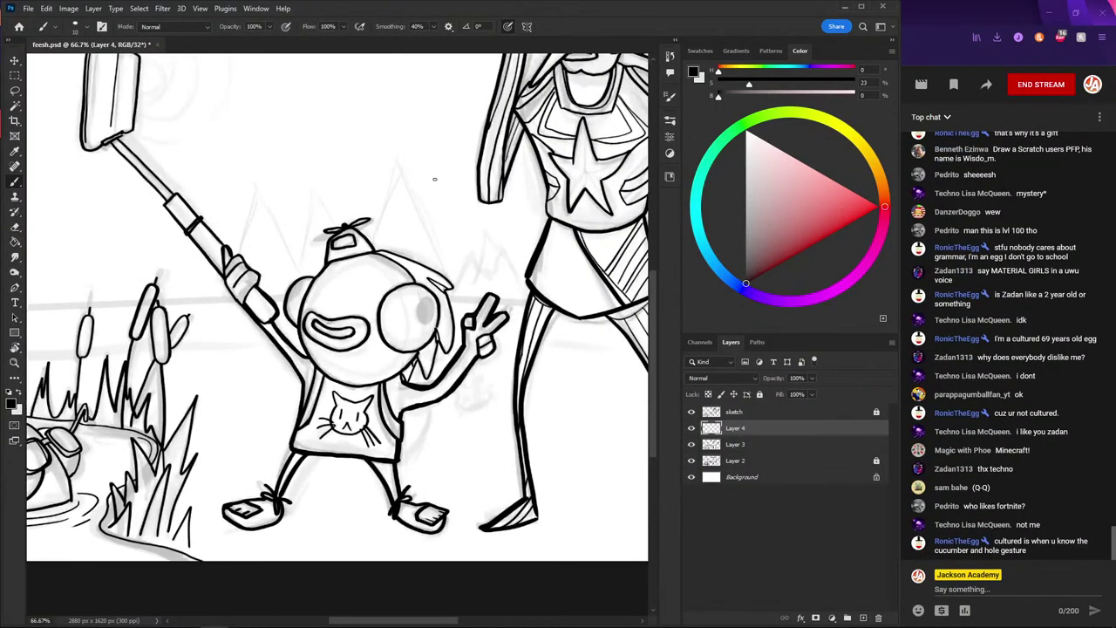
mouse_move(428, 321)
mouse_down()
mouse_move(422, 297)
mouse_move(432, 317)
mouse_up()
key(ctrl+z)
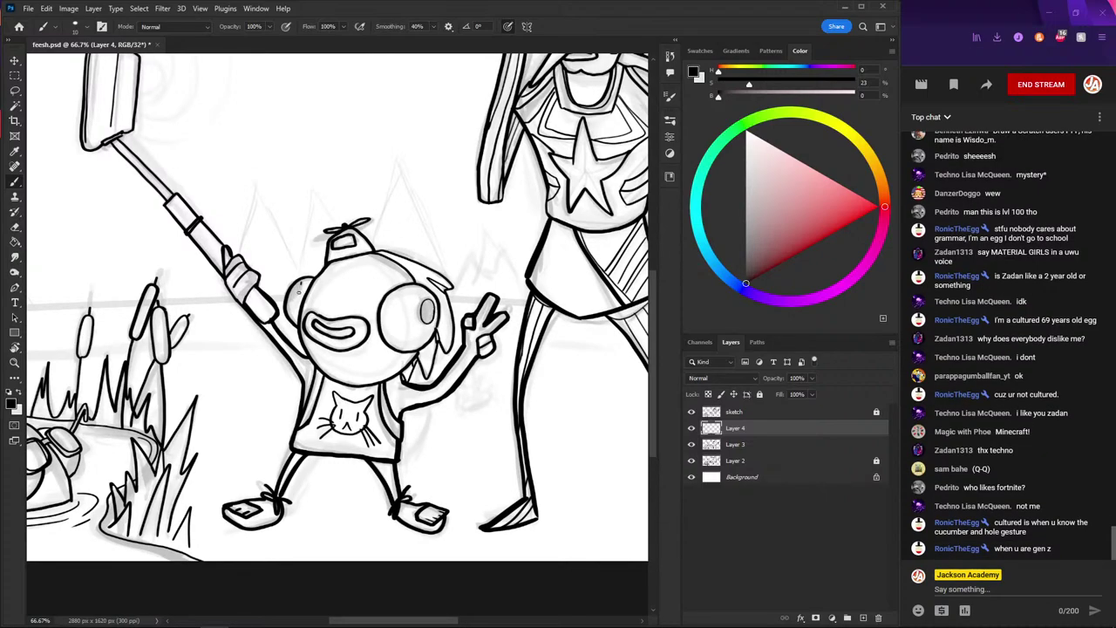
mouse_move(302, 287)
mouse_down()
mouse_move(289, 302)
mouse_move(302, 279)
mouse_up()
- Darken the pupil in the caped character's goggle, undoing a stray arc beside it
drag(113, 320, 297, 206)
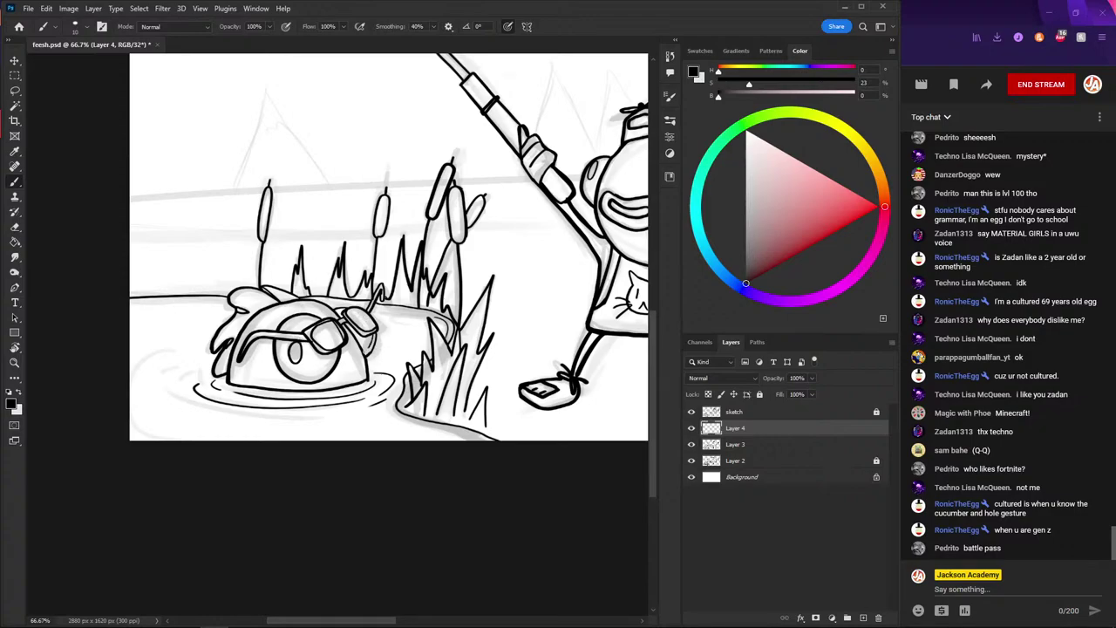
mouse_move(307, 159)
mouse_down()
mouse_move(290, 200)
mouse_move(280, 324)
mouse_up()
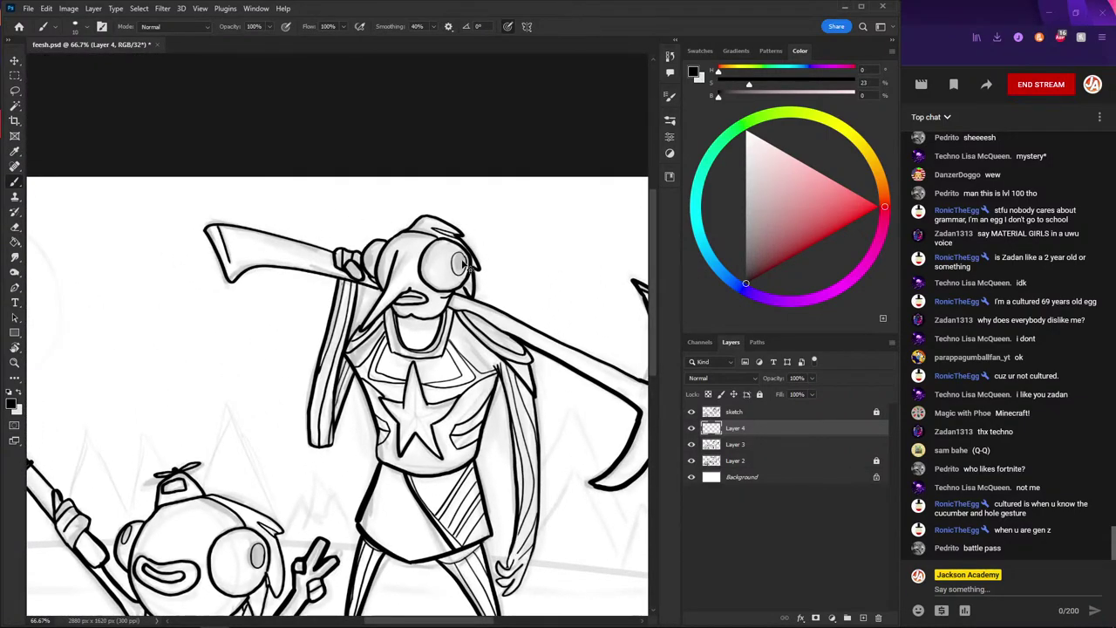
key(ctrl+z)
drag(462, 253, 464, 274)
drag(372, 247, 370, 266)
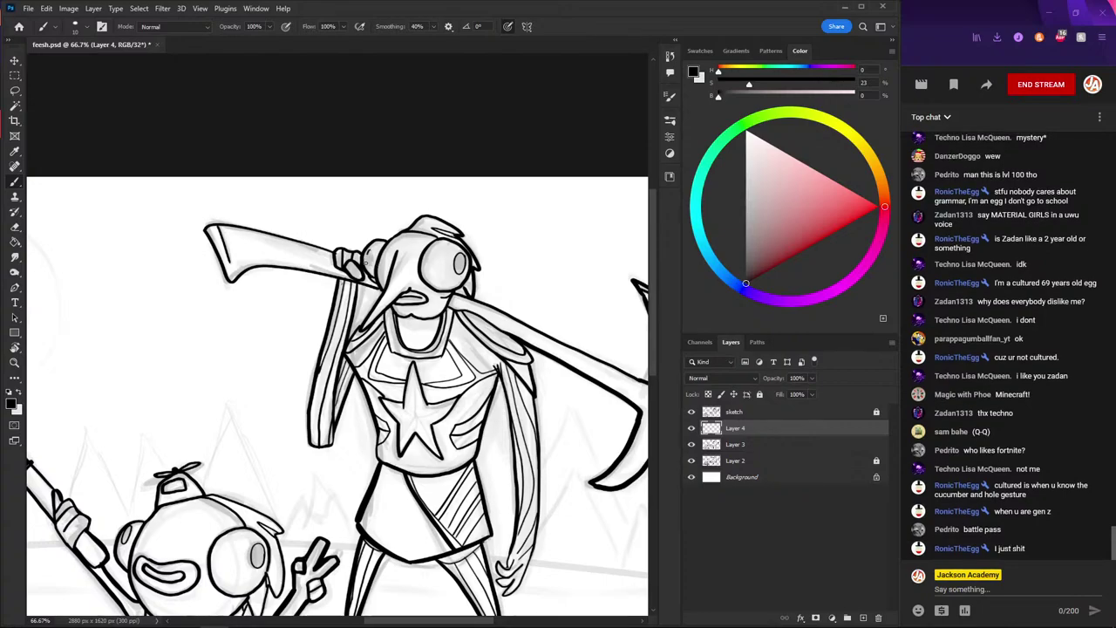
key(ctrl+minus)
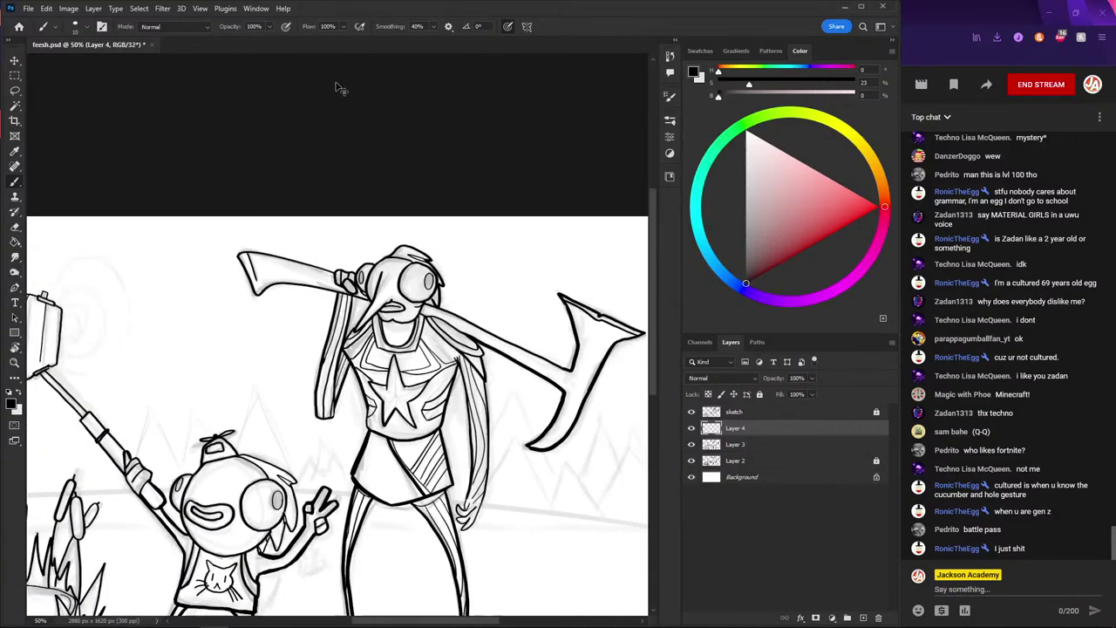
key(ctrl+minus)
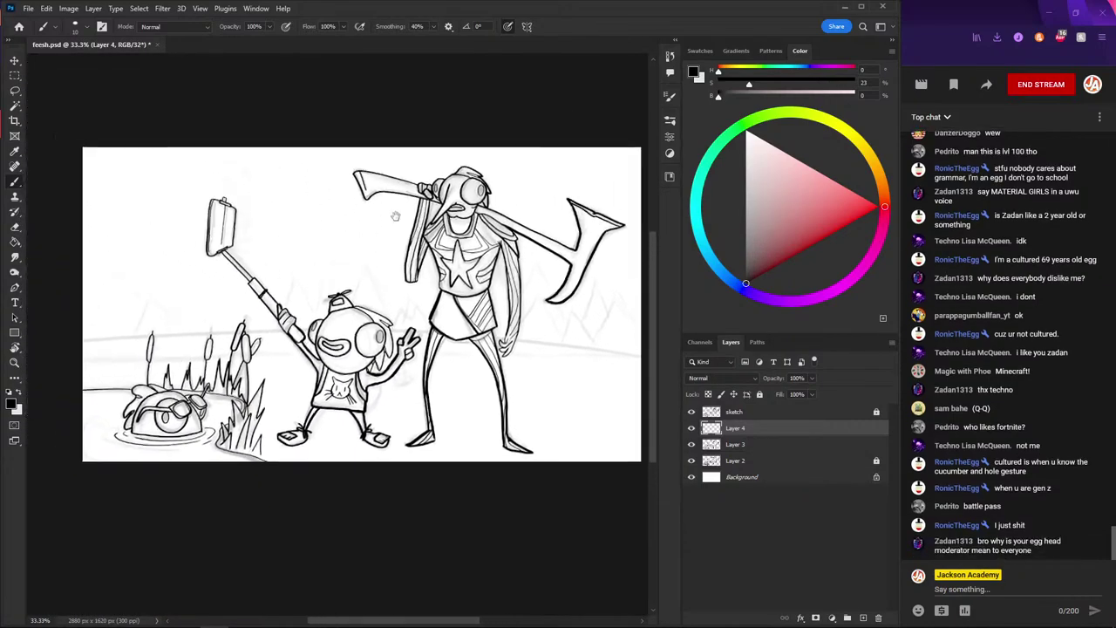
- Compare the lines by toggling Layer 3's visibility, then merge Layer 4 down into Layer 3
mouse_move(159, 89)
mouse_down()
mouse_move(354, 144)
mouse_move(270, 55)
mouse_up()
key(ctrl+minus)
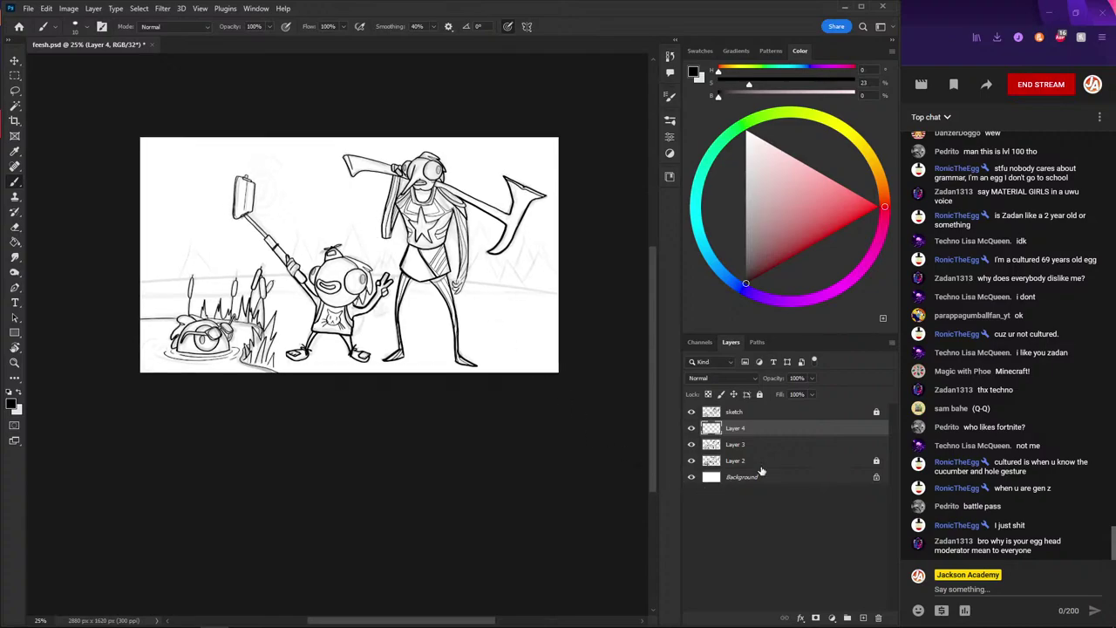
double_click(742, 429)
click(692, 445)
click(691, 444)
click(692, 445)
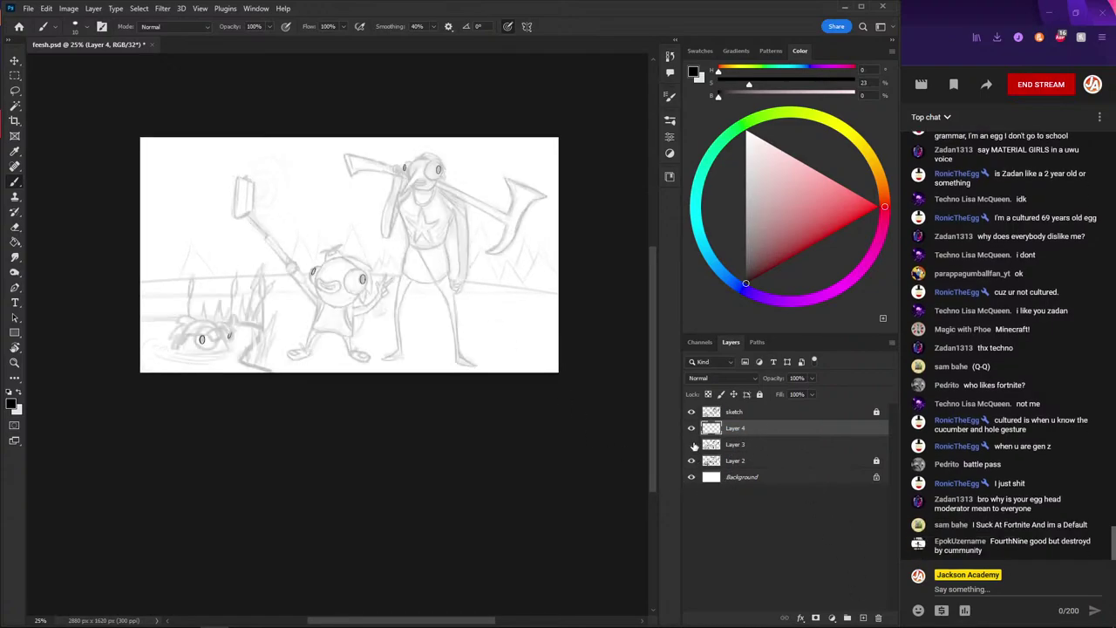
click(691, 445)
right_click(735, 432)
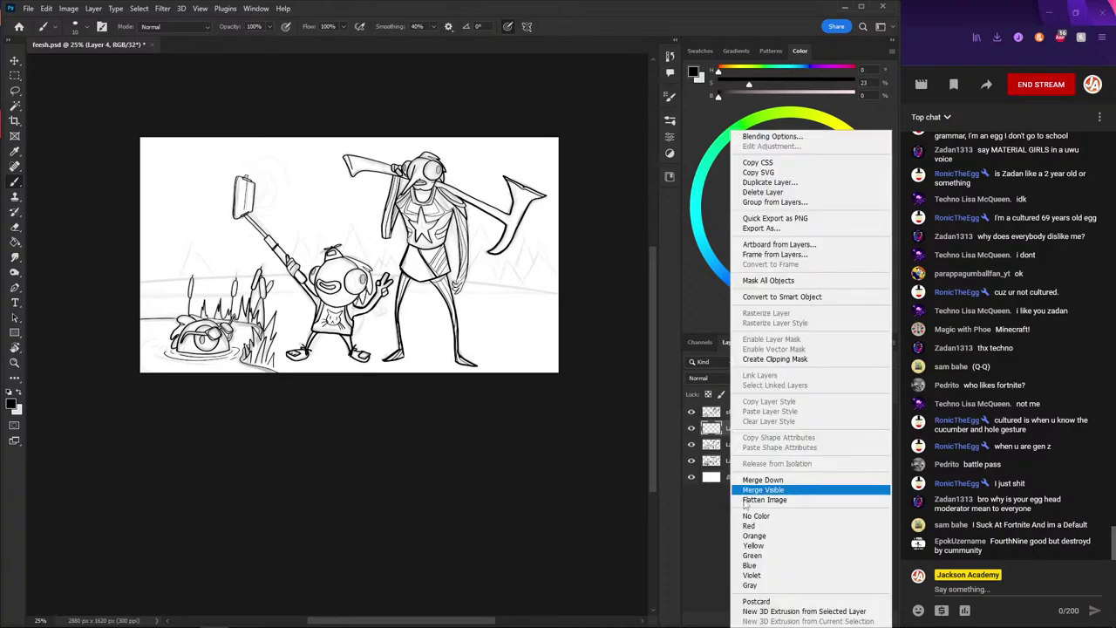
click(747, 480)
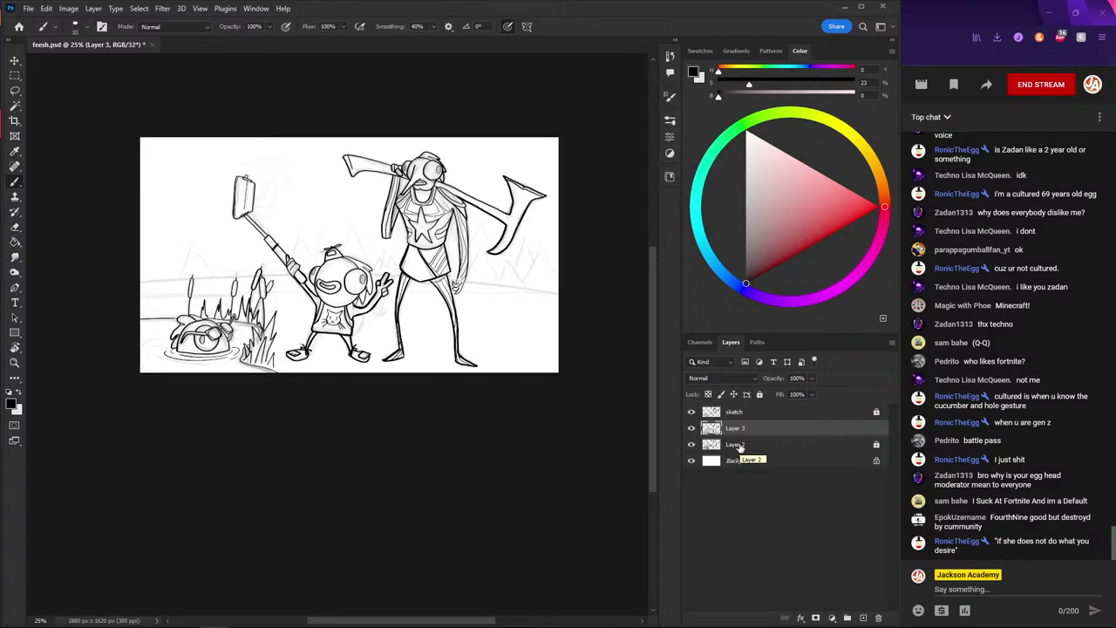
- Save feesh.psd and rename the merged ink layer to 'drawing'
drag(291, 267, 332, 304)
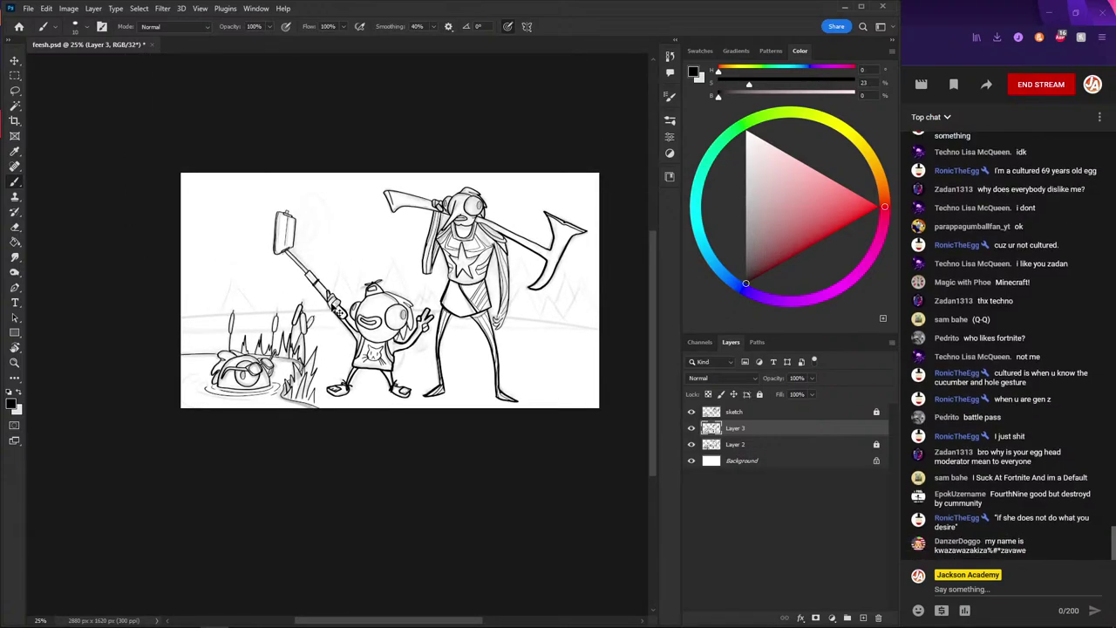
key(ctrl+s)
scroll(332, 305, up, 1)
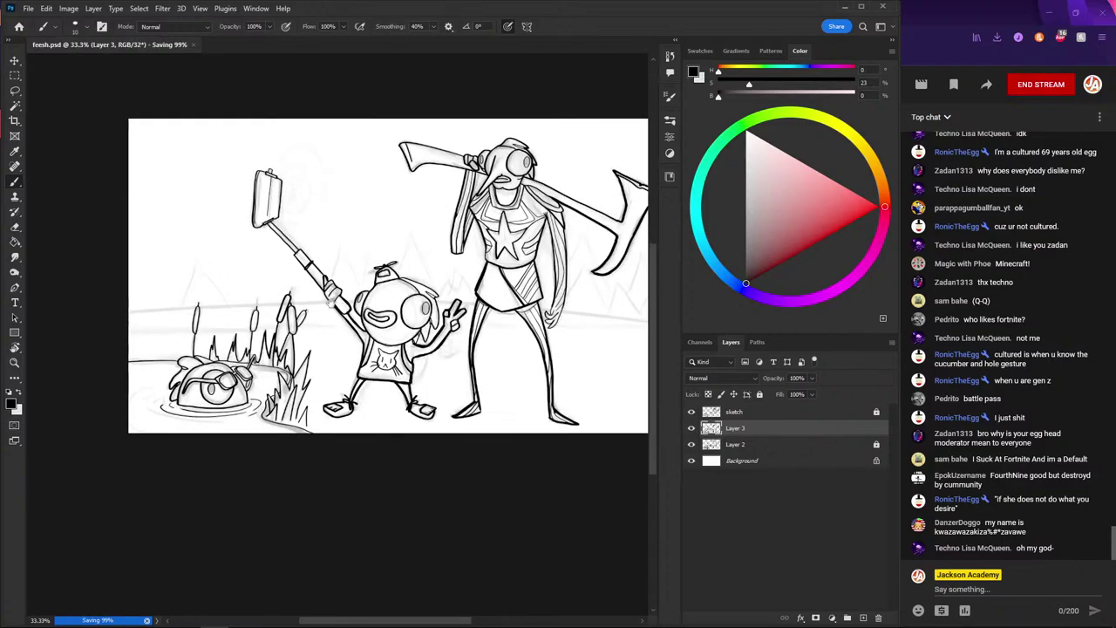
scroll(333, 305, up, 1)
scroll(332, 306, down, 1)
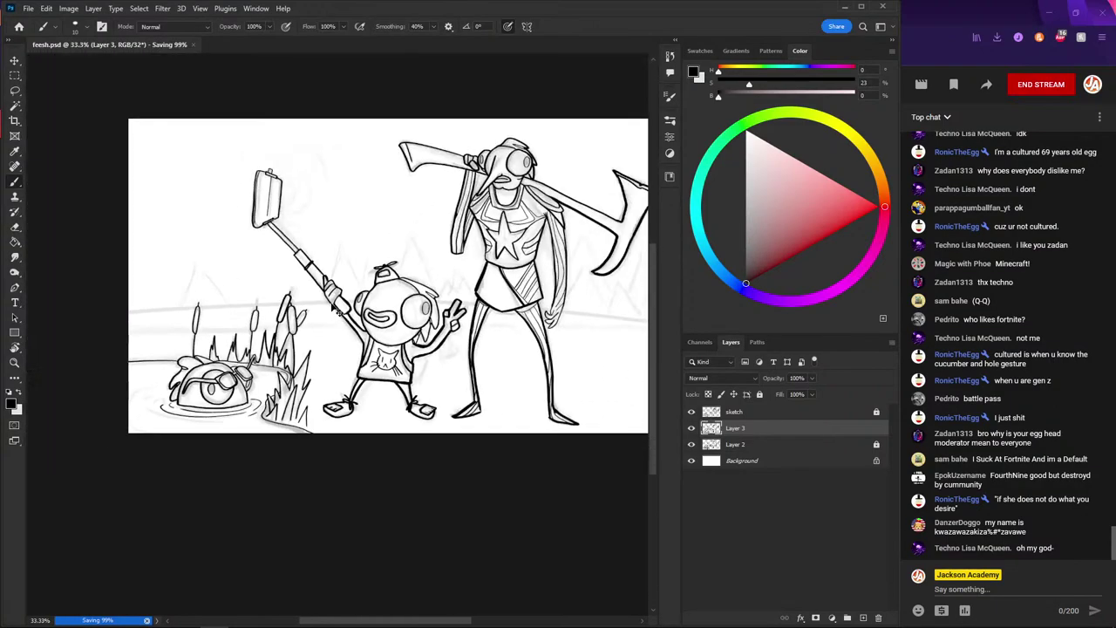
double_click(735, 429)
text(drawing)
key(Return)
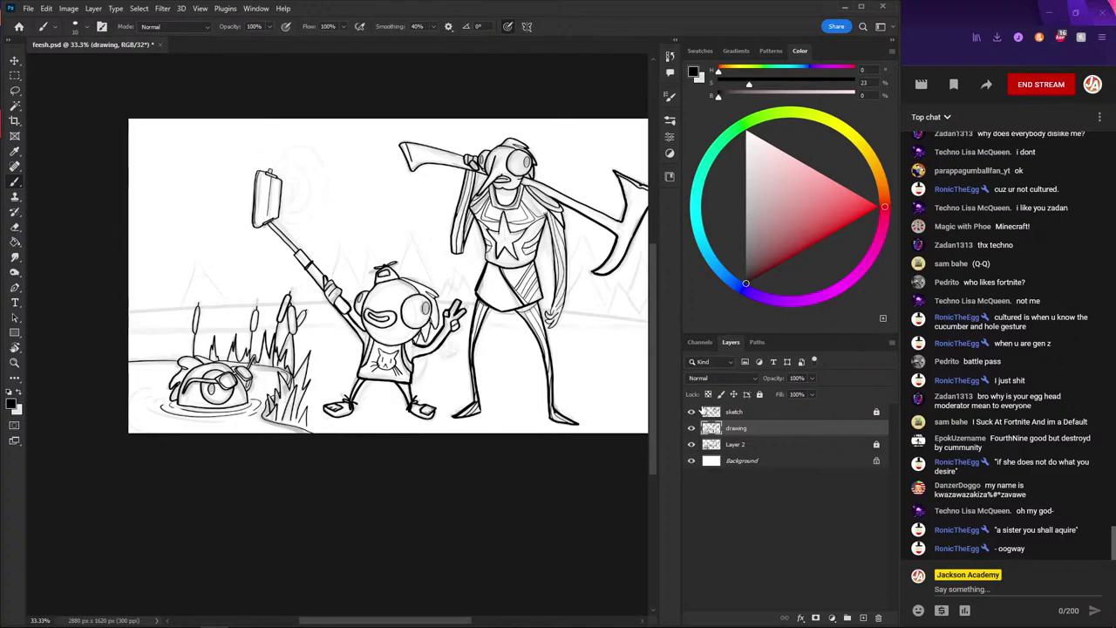
drag(366, 244, 316, 279)
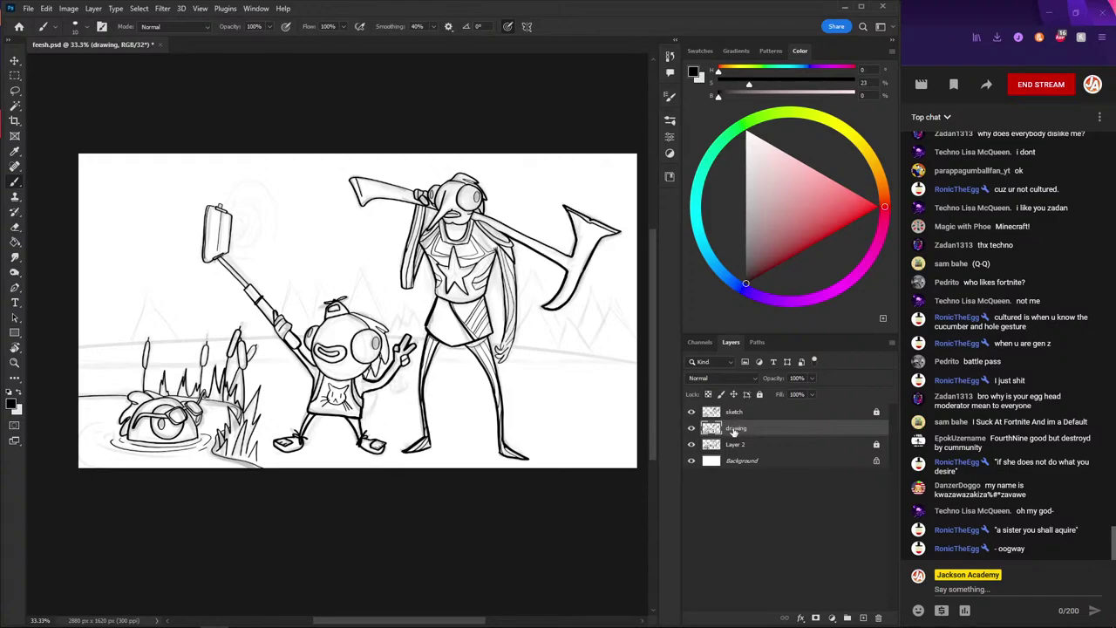
- Add a new empty layer above Layer 2, discarding a test blob over the kid's head
click(863, 616)
drag(740, 428, 879, 616)
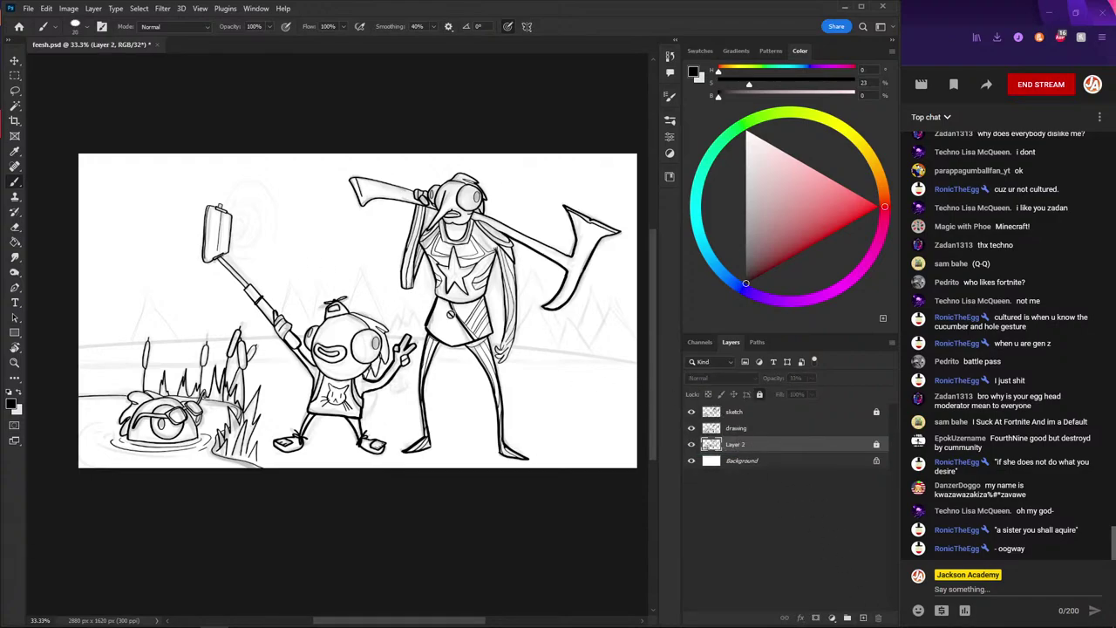
key(ctrl+z)
drag(444, 298, 372, 308)
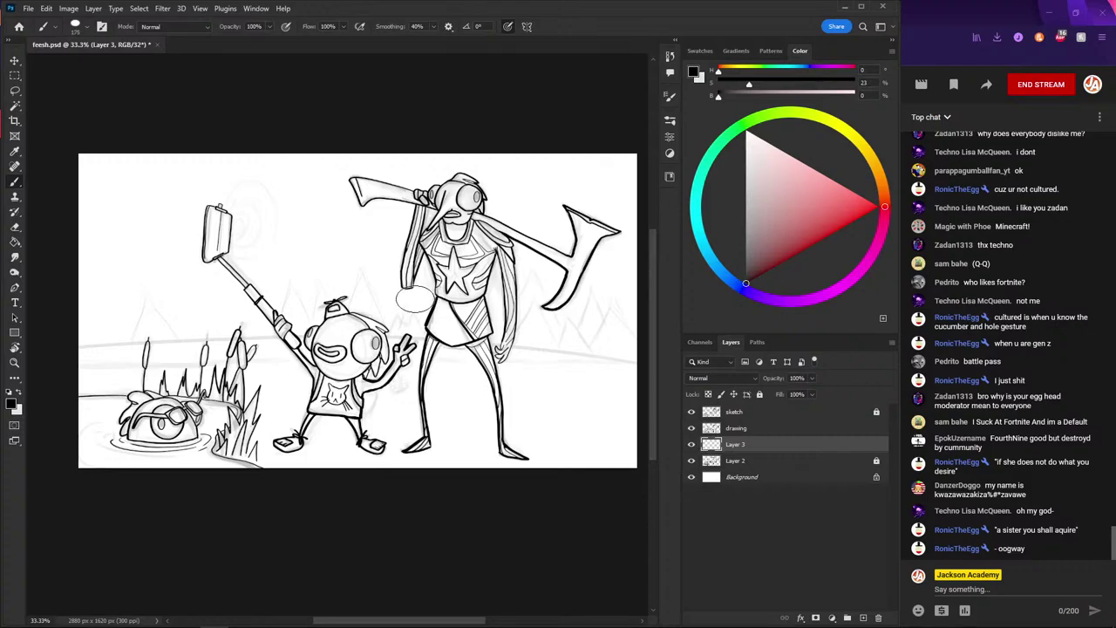
key(ctrl+z)
- Set the brush Smoothing to 0% and undo each test stroke painted along the bottom
click(417, 27)
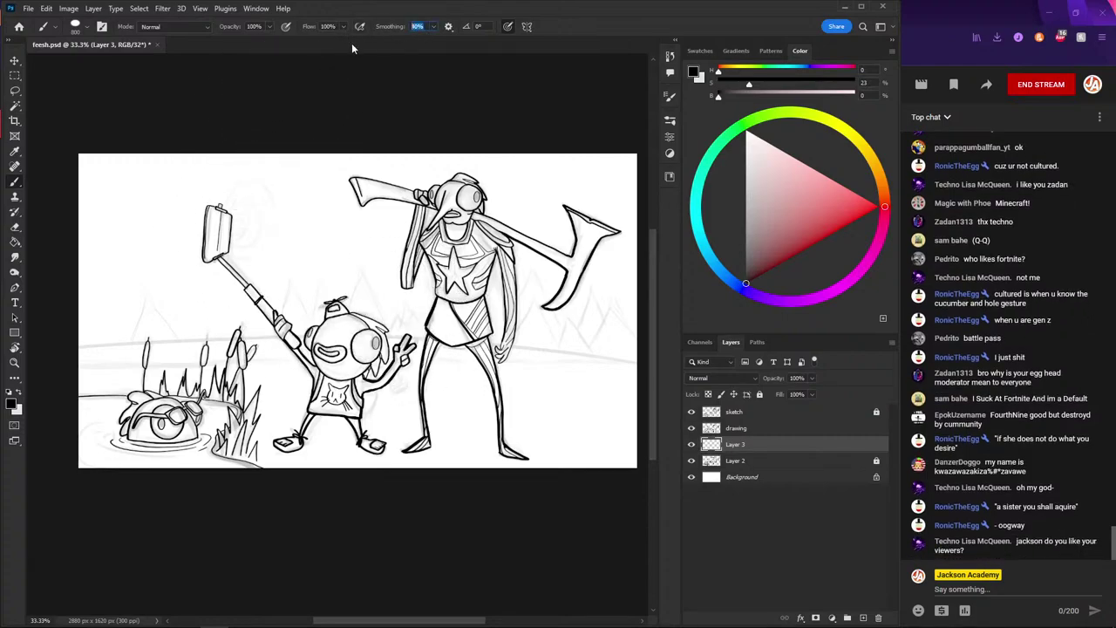
text(0)
drag(593, 410, 427, 375)
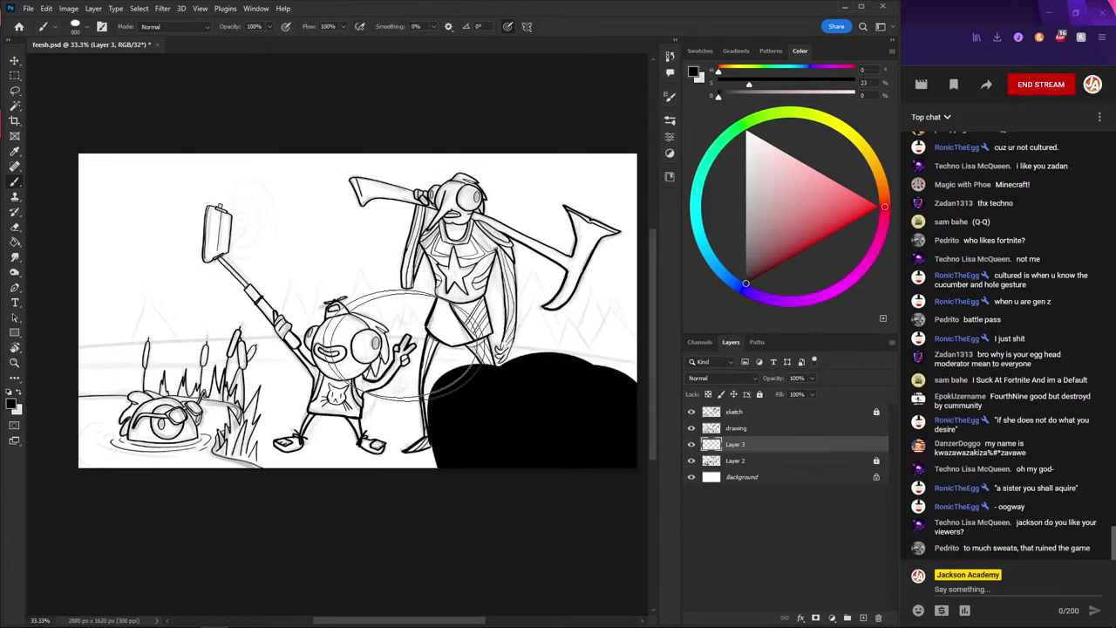
key(ctrl+z)
key(ctrl+minus)
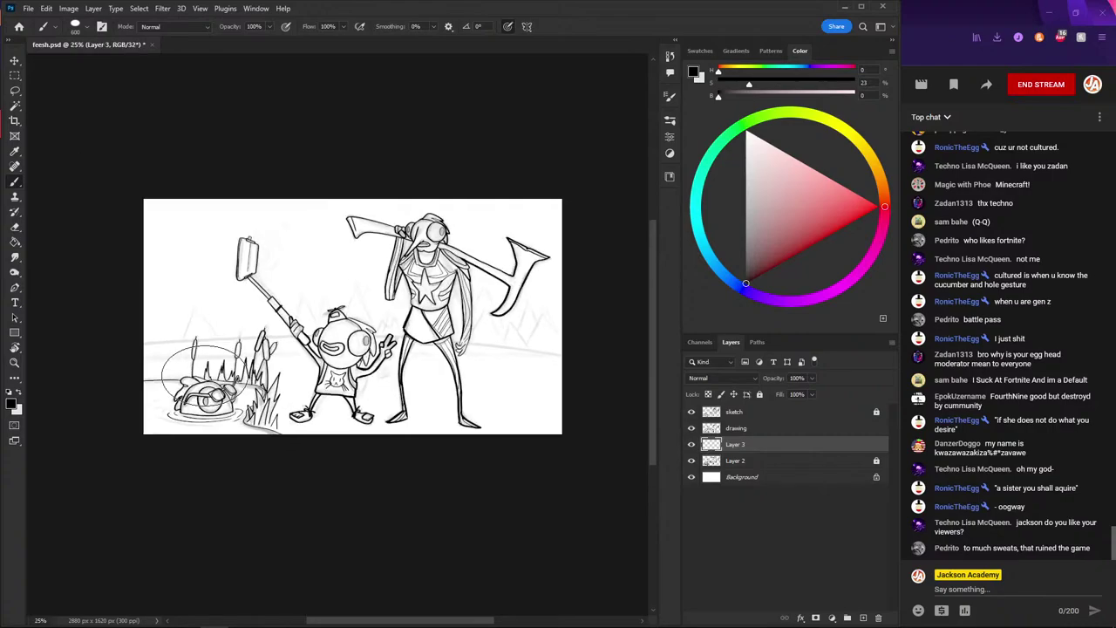
drag(517, 423, 258, 415)
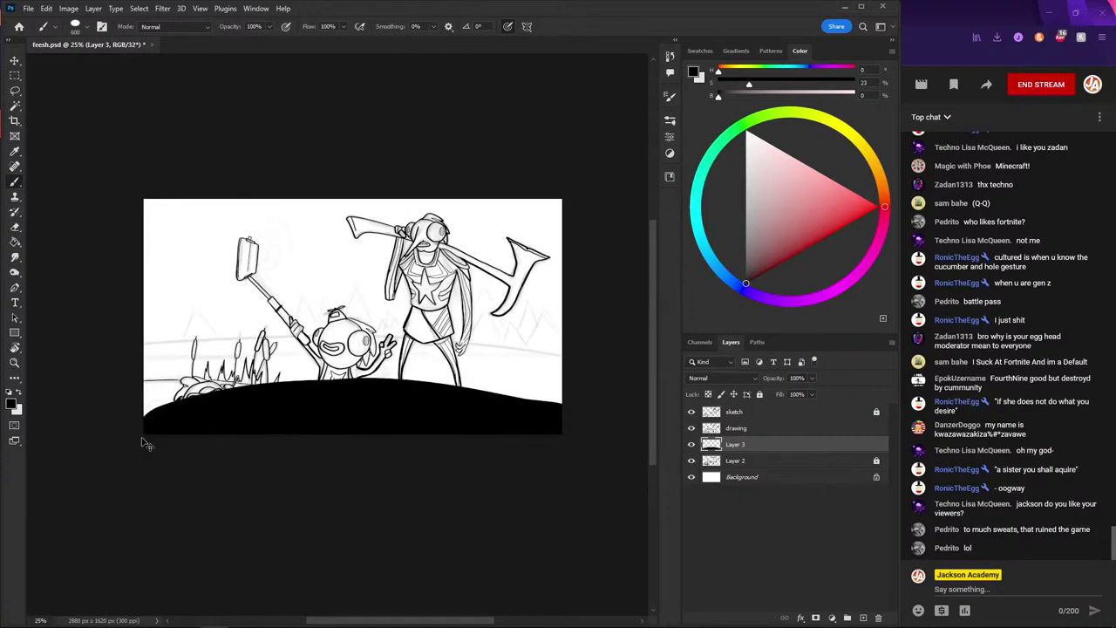
key(ctrl+z)
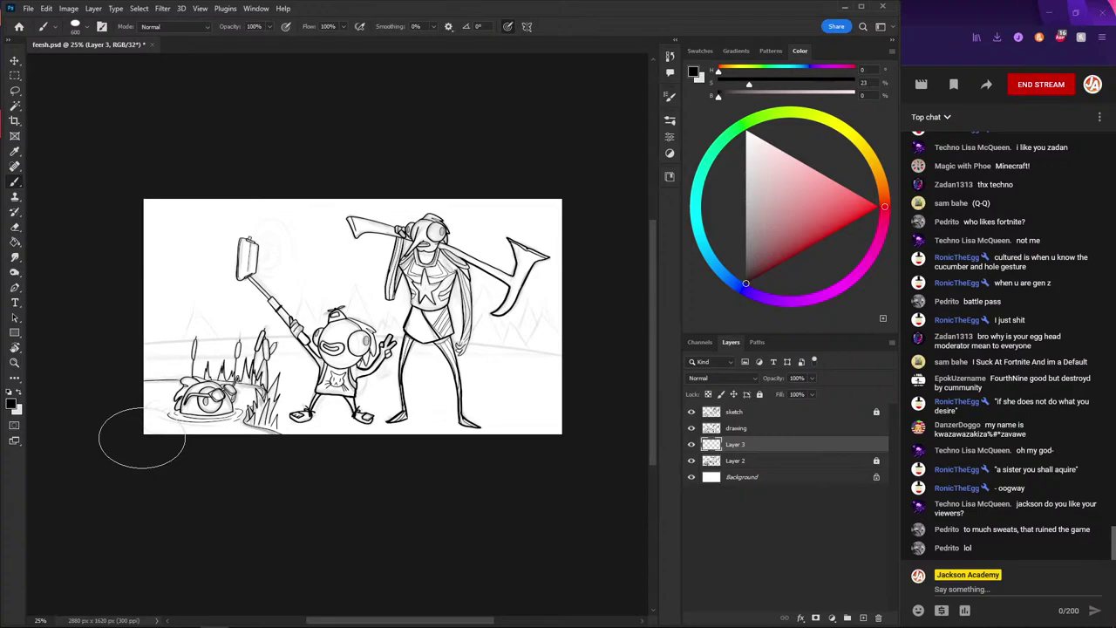
drag(488, 366, 304, 431)
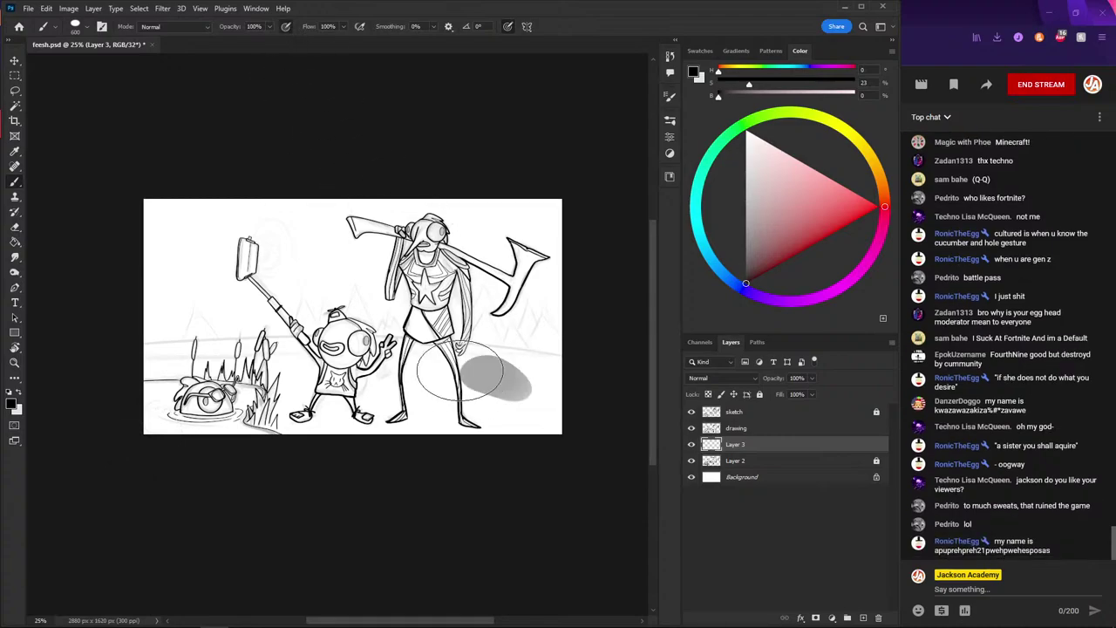
key(ctrl+z)
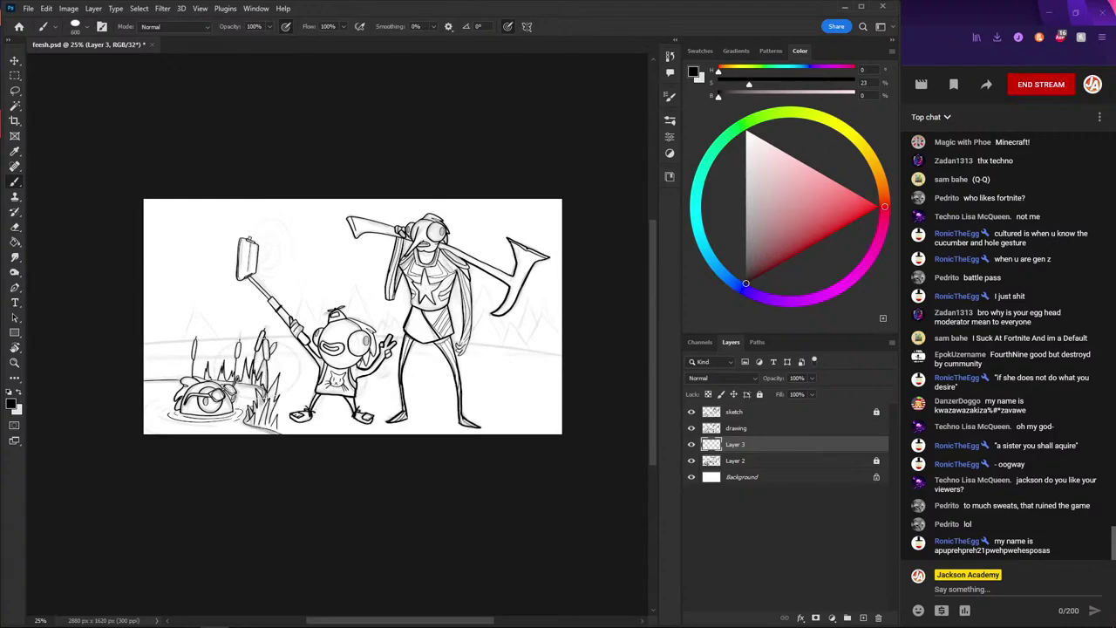
- Pick a light greyish cyan and paint the pond area with it
click(774, 188)
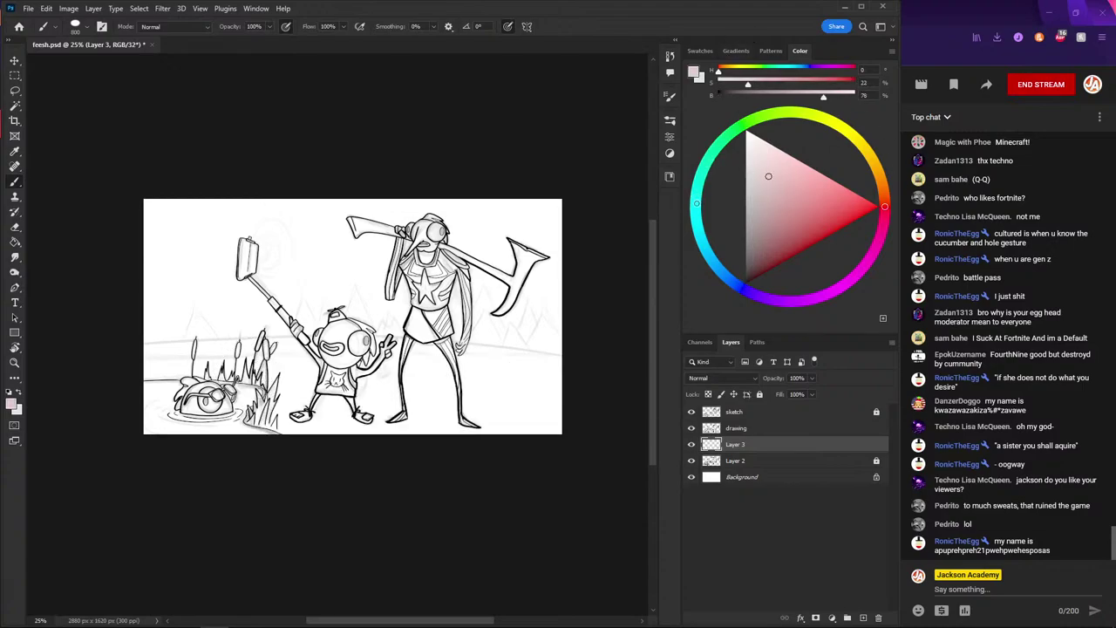
click(698, 230)
click(769, 159)
drag(769, 159, 768, 190)
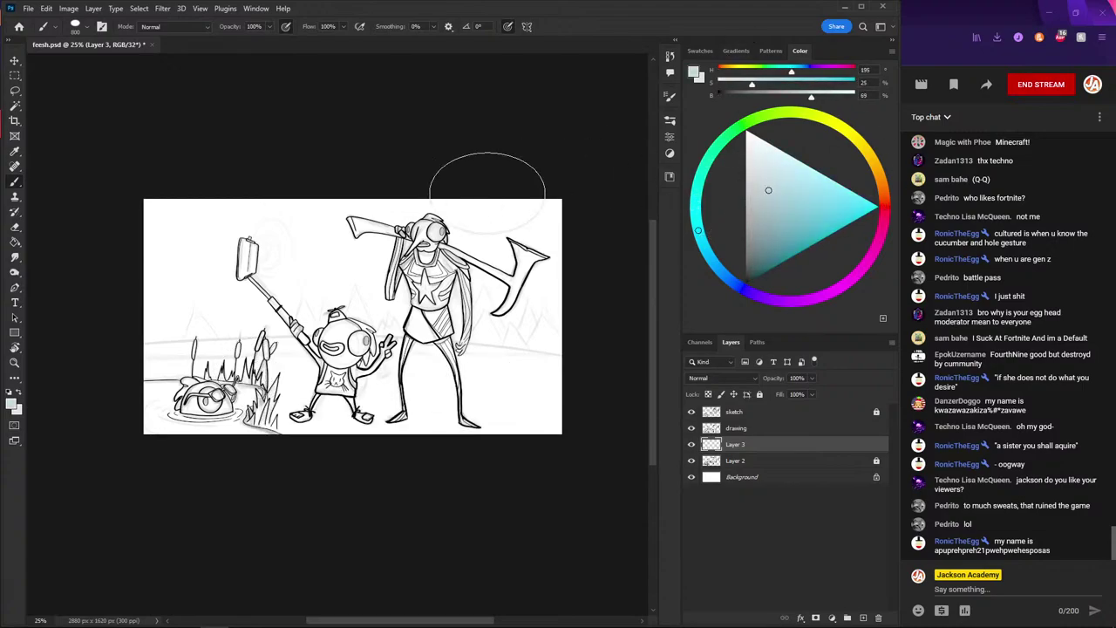
drag(175, 432, 120, 391)
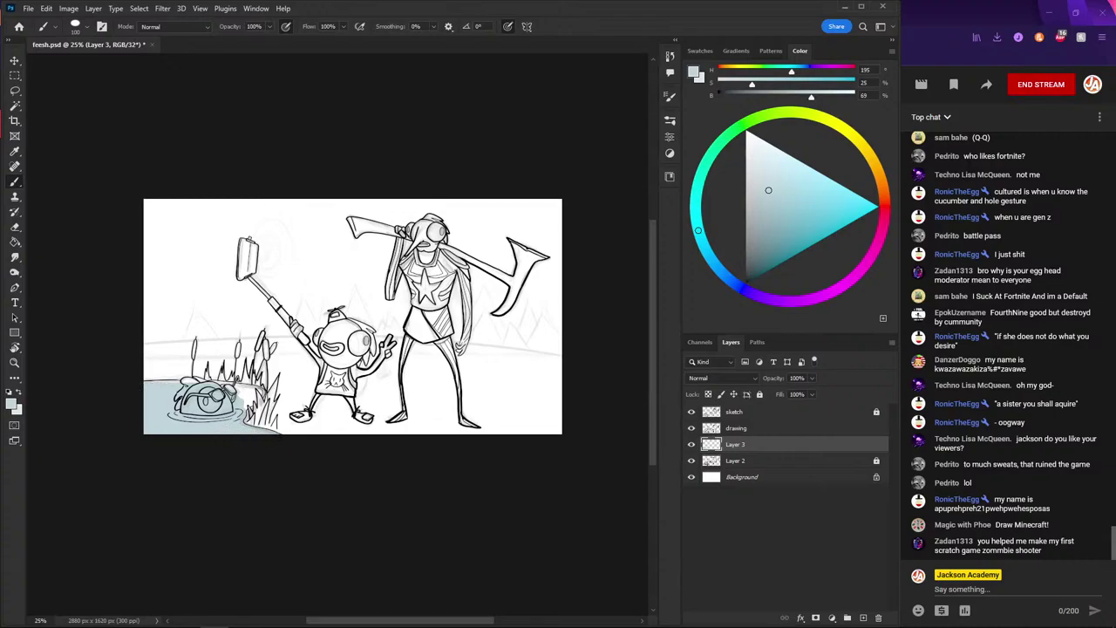
- Switch to the Lasso tool and reframe the view around the pond and the kid
scroll(207, 324, up, 1)
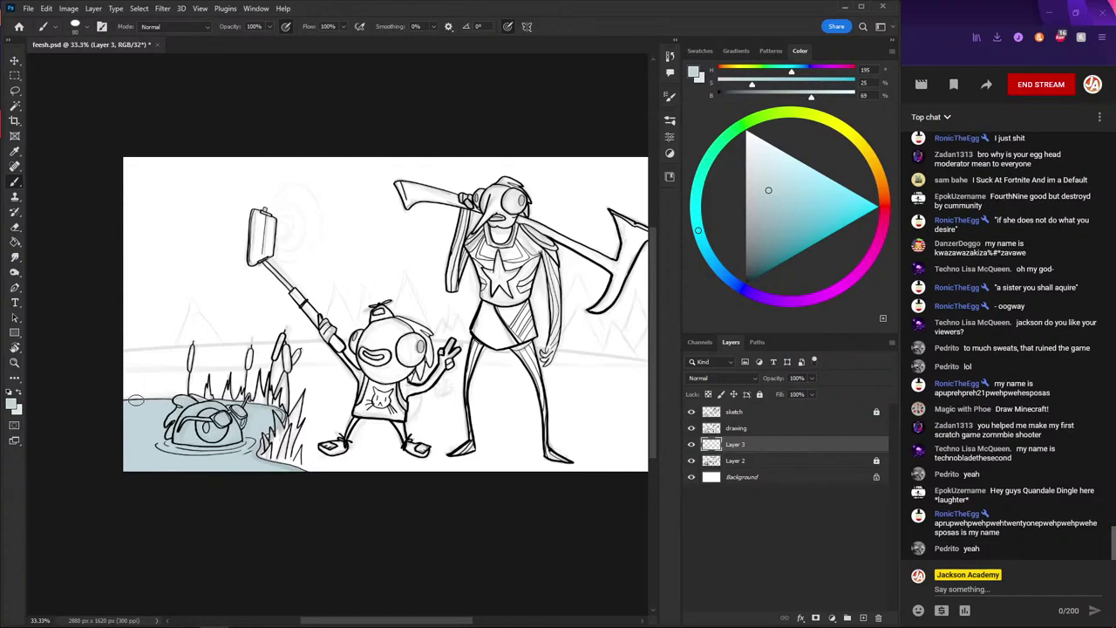
scroll(152, 373, down, 1)
drag(212, 448, 168, 534)
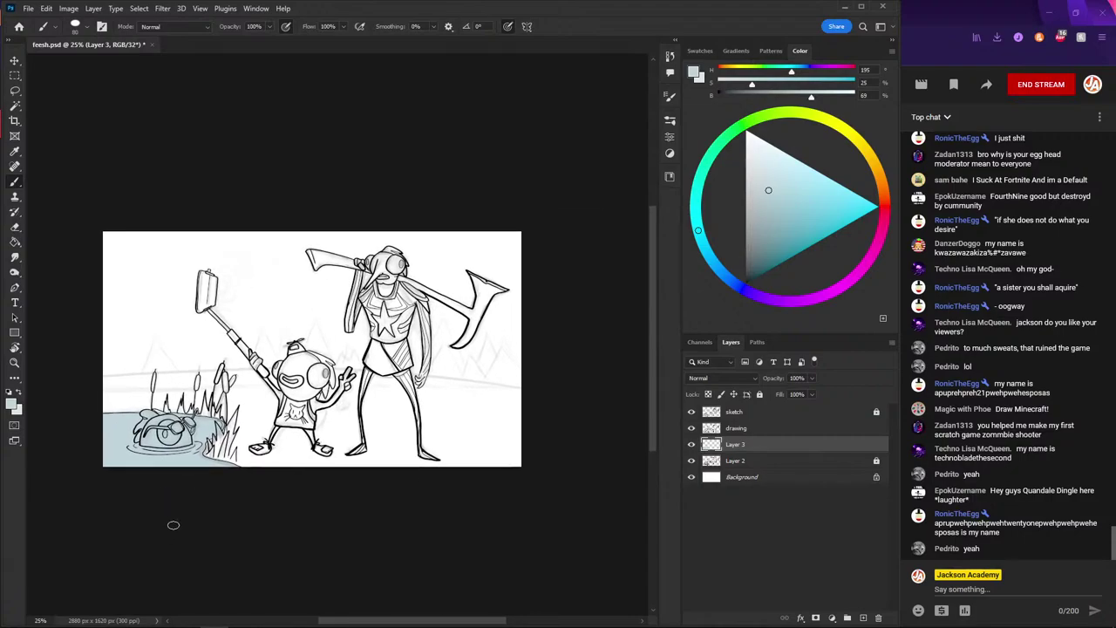
key(ctrl+plus)
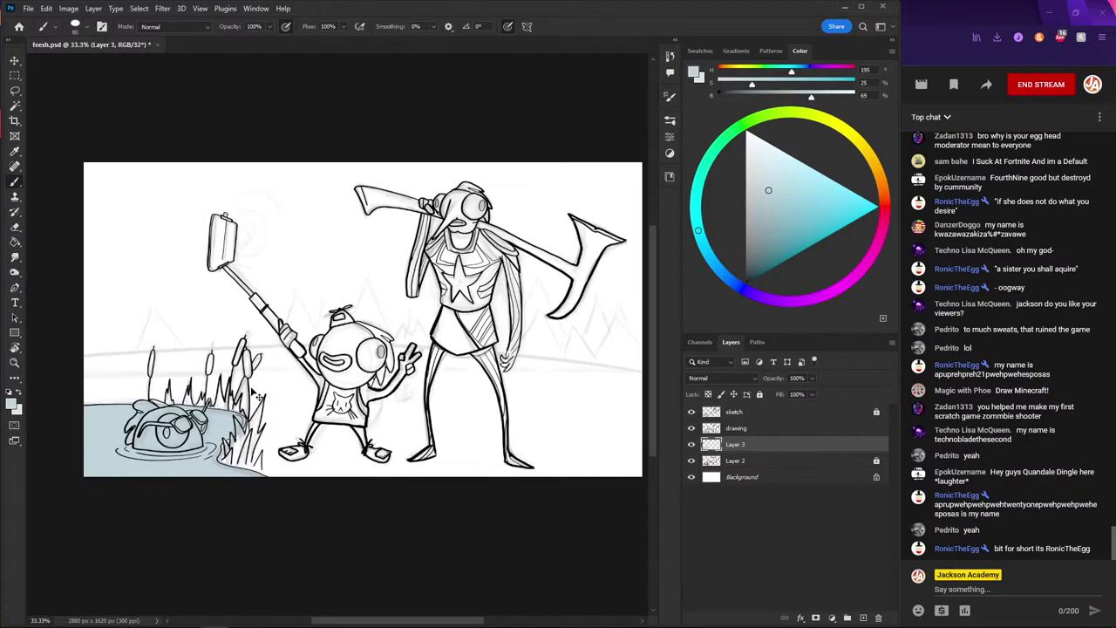
alt+scroll(235, 462, up, 1)
key(l)
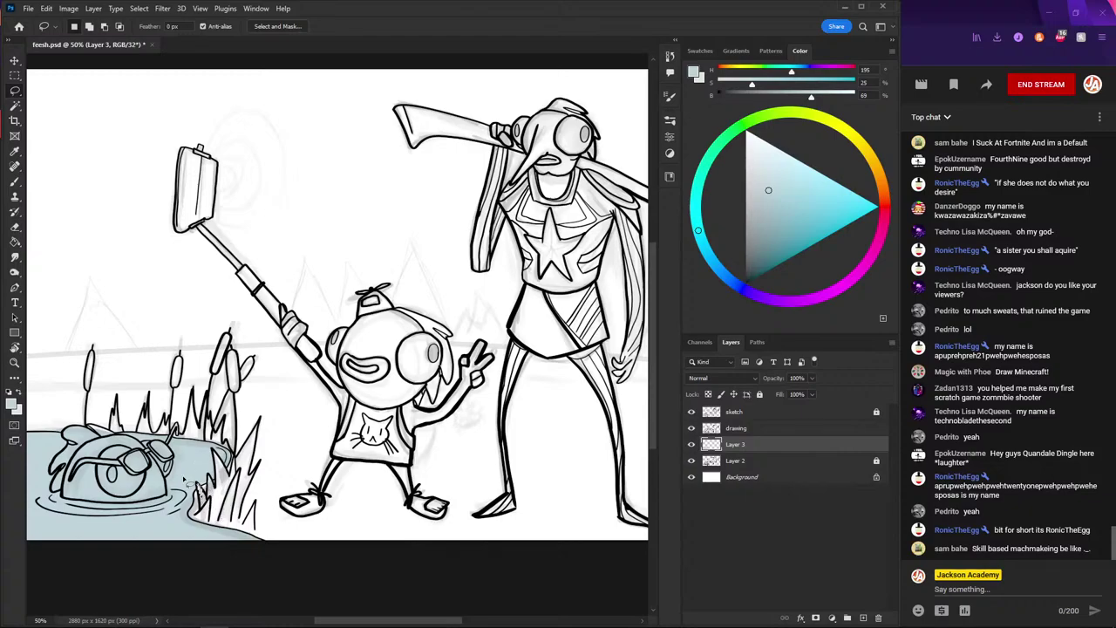
scroll(205, 471, left, 2)
scroll(214, 449, left, 3)
scroll(222, 431, left, 3)
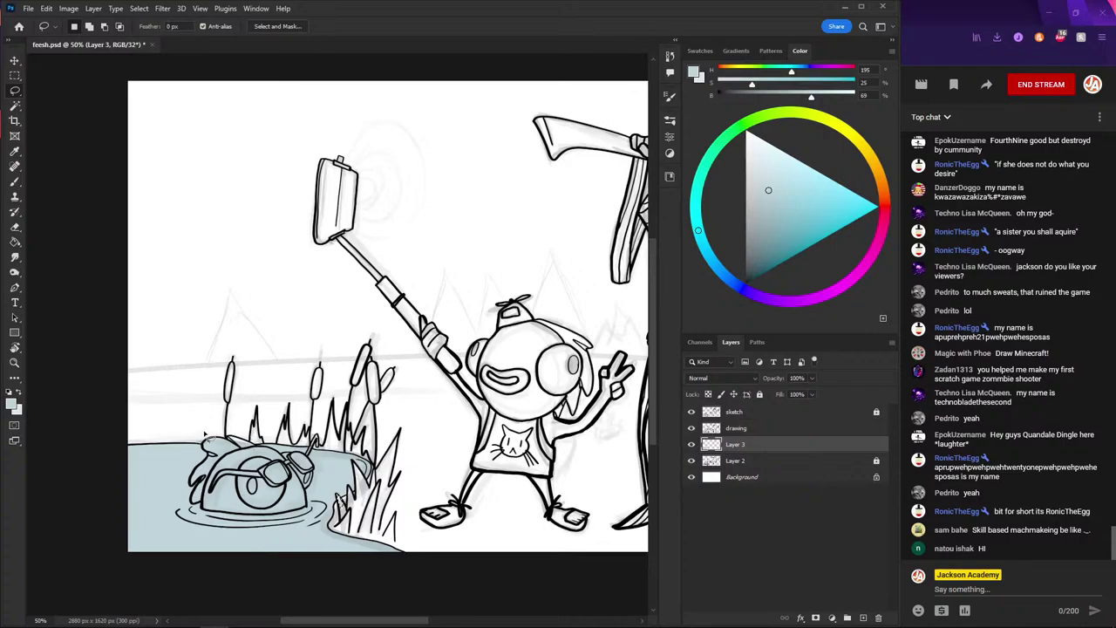
drag(215, 422, 240, 337)
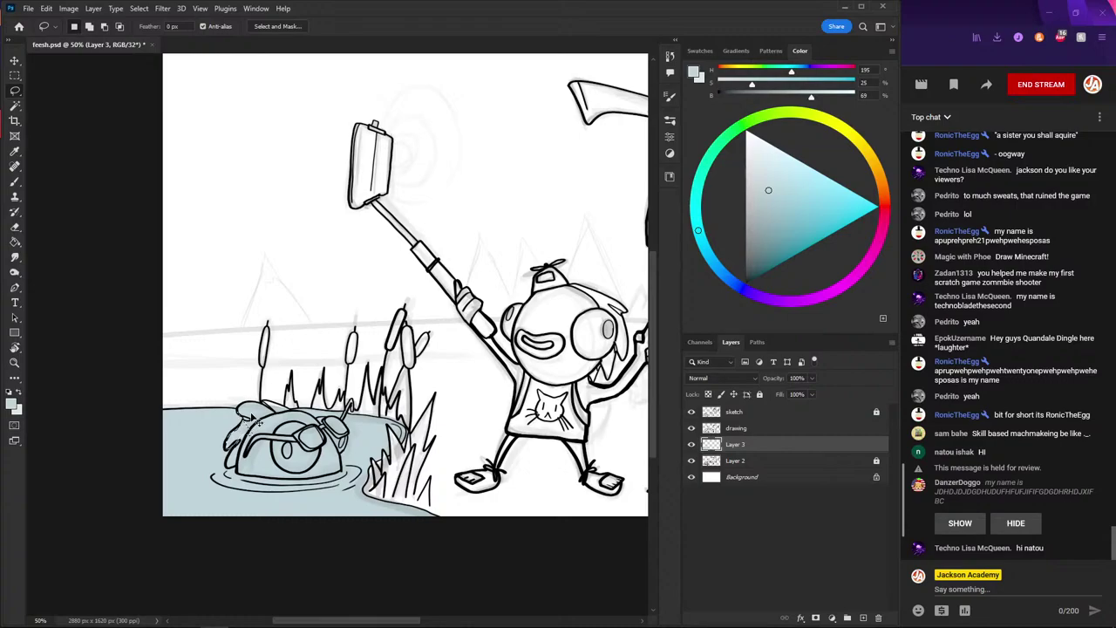
drag(272, 444, 244, 426)
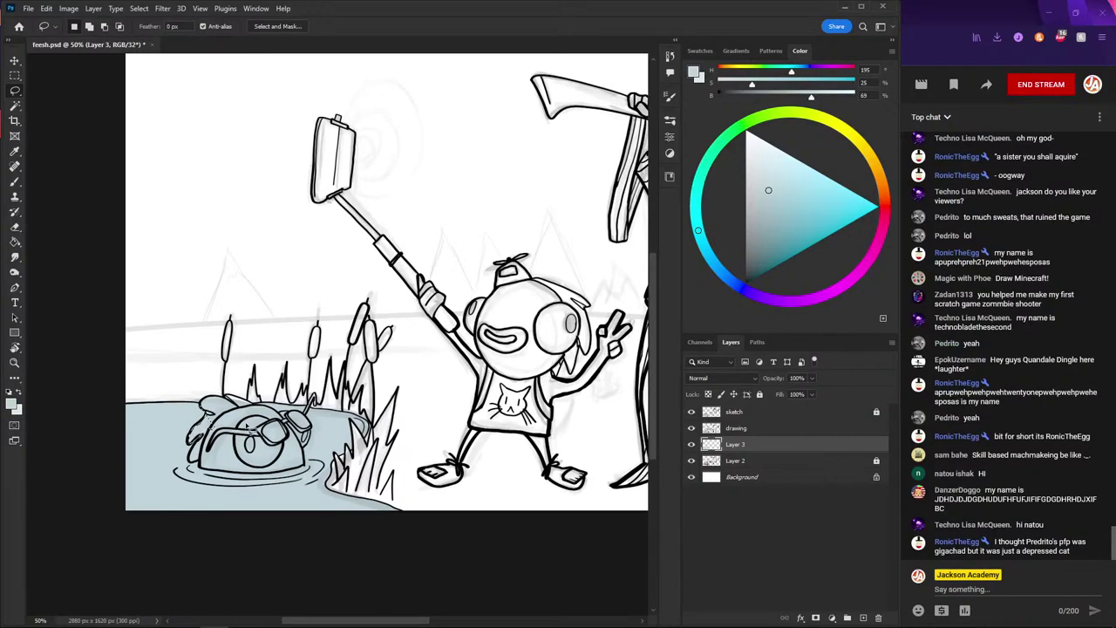
mouse_move(247, 427)
mouse_down()
mouse_move(291, 315)
mouse_move(320, 312)
mouse_up()
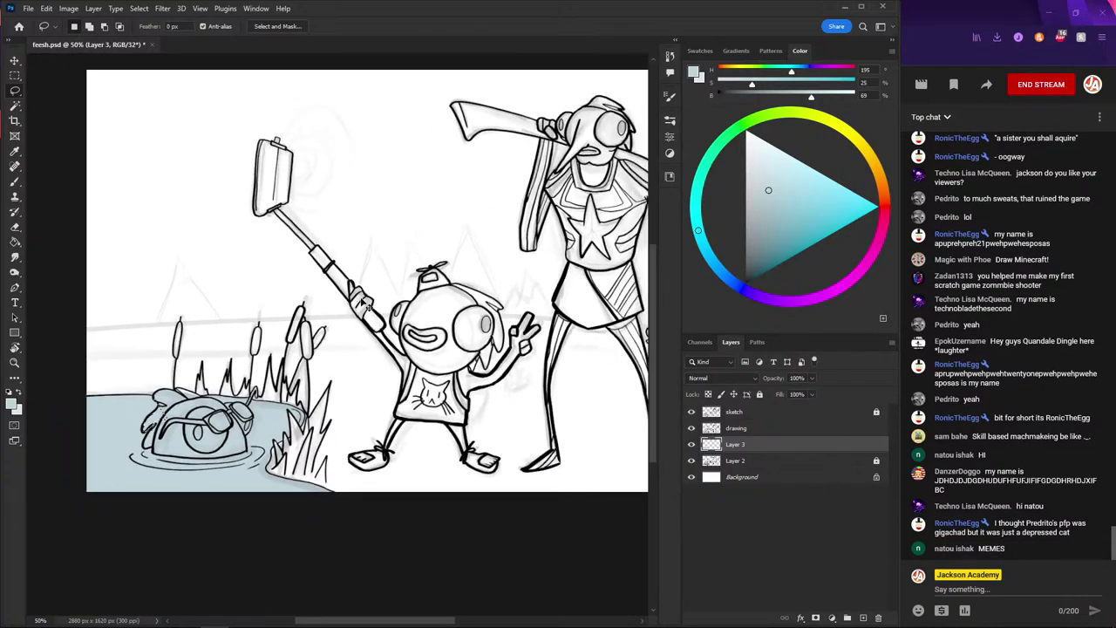
key(ctrl+plus)
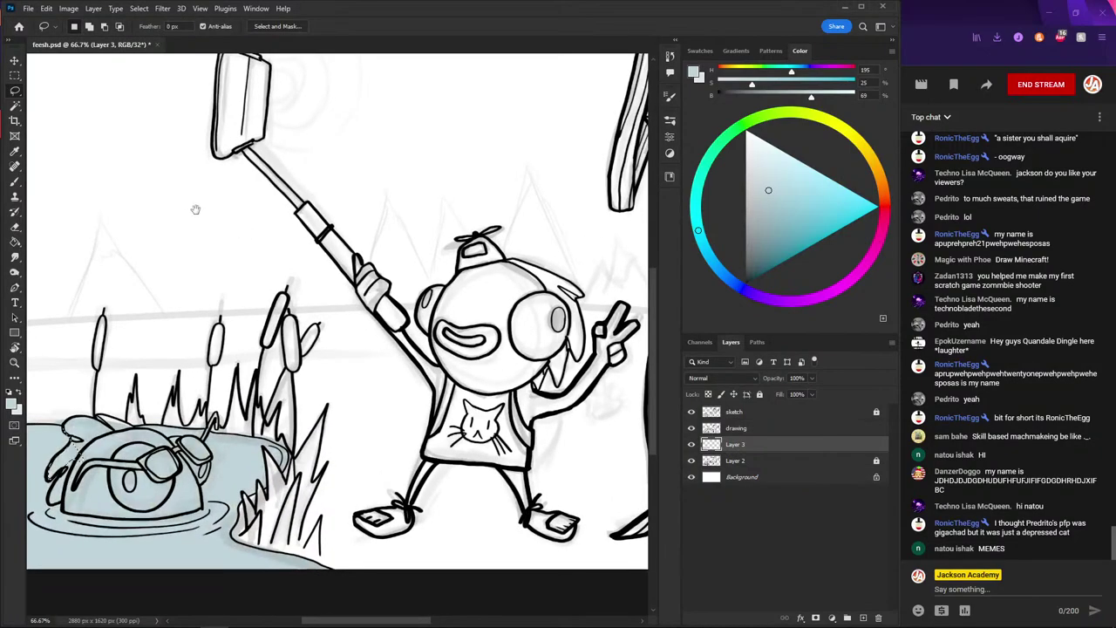
key(ctrl+minus)
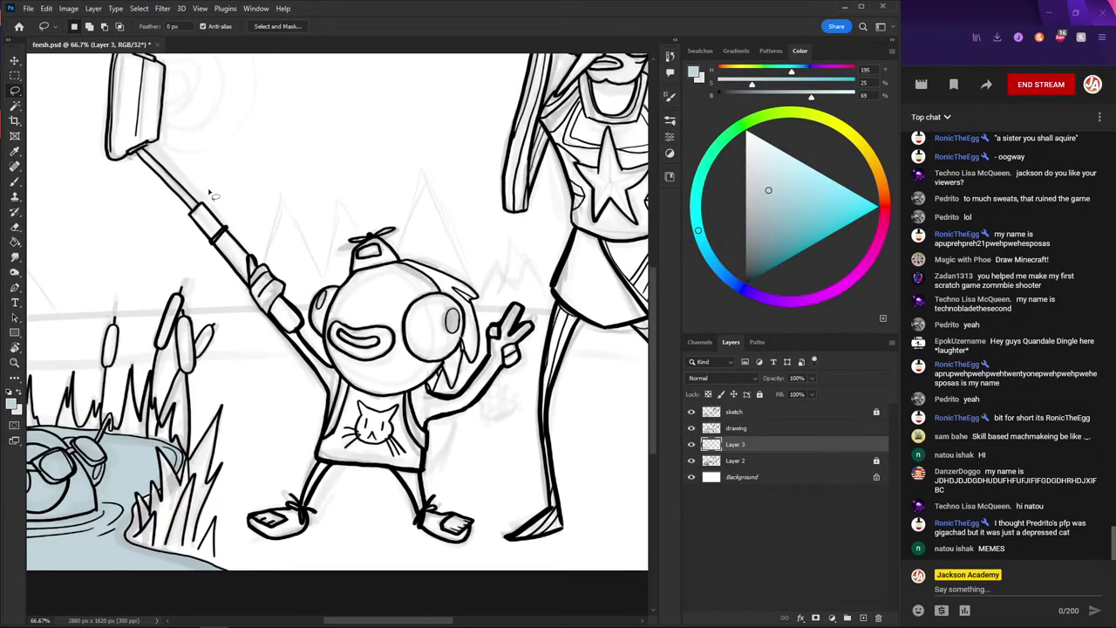
key(ctrl+minus)
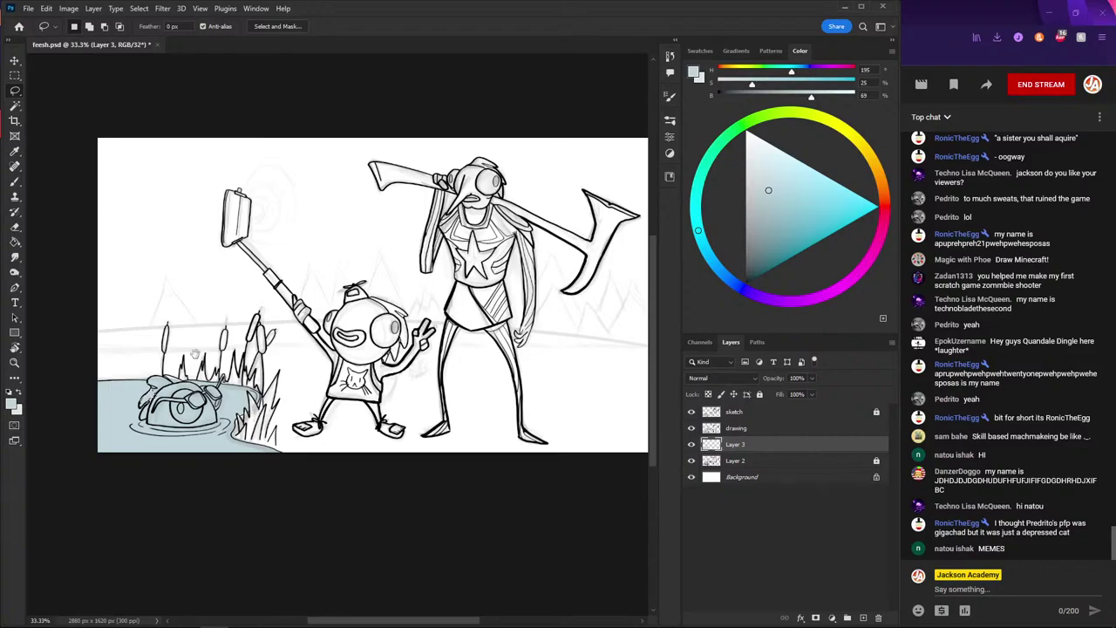
key(b)
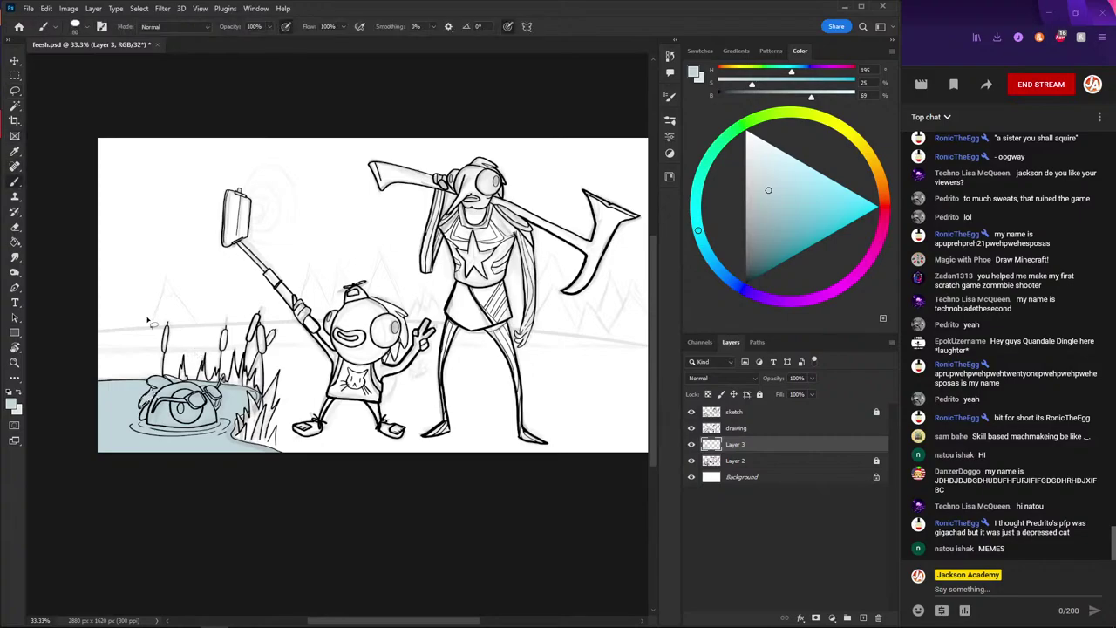
key(l)
scroll(218, 345, up, 2)
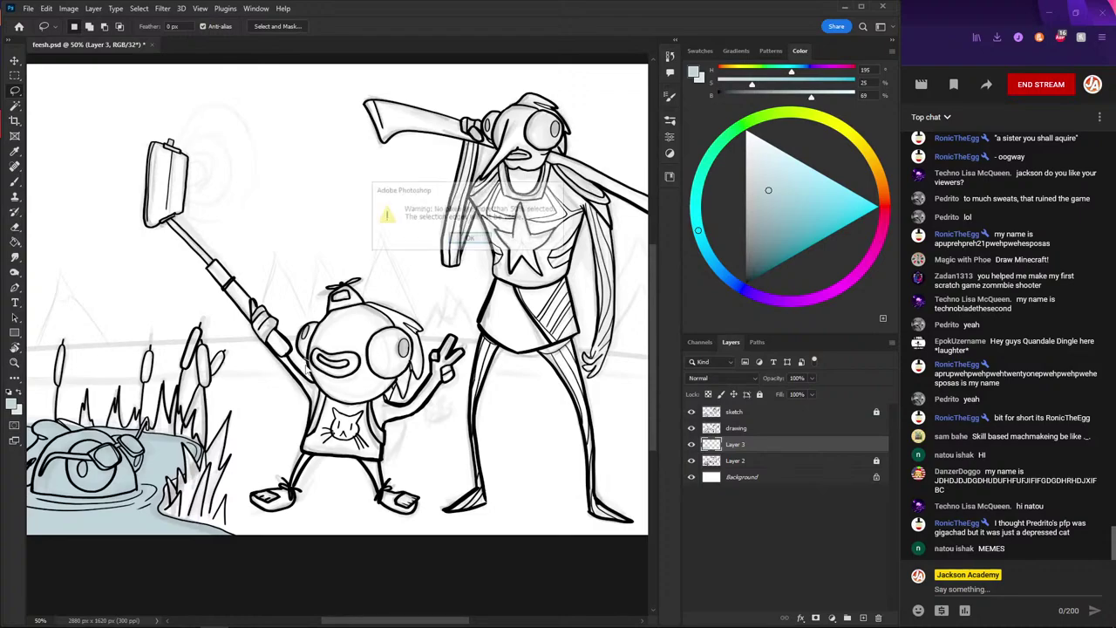
- Dismiss the empty-selection warning and select around the character's head with the Polygonal Lasso
click(452, 233)
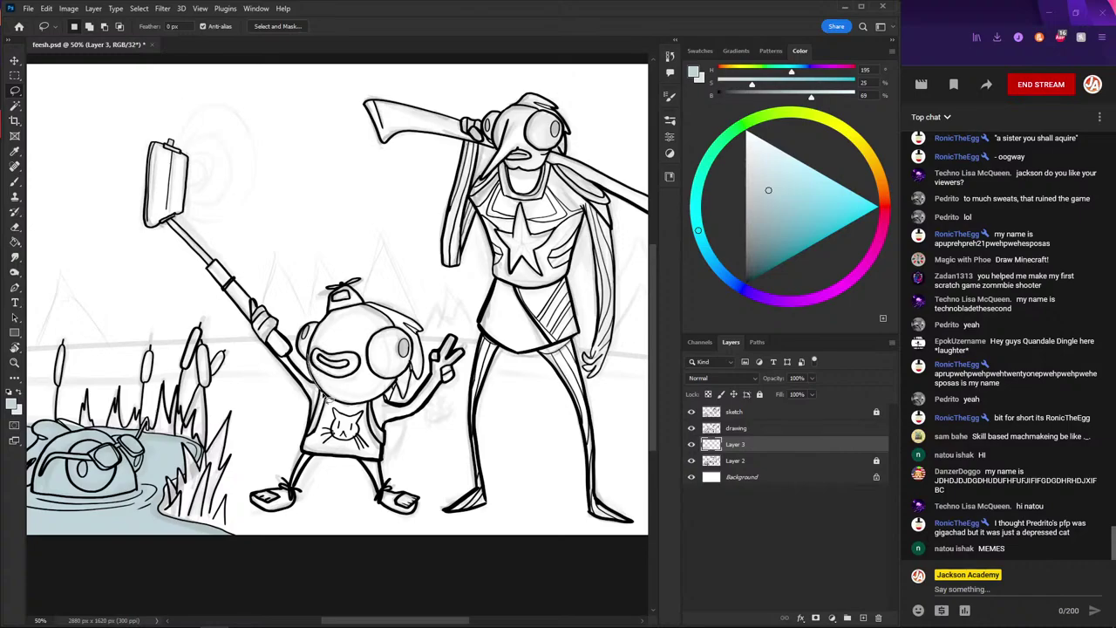
right_click(15, 91)
click(40, 103)
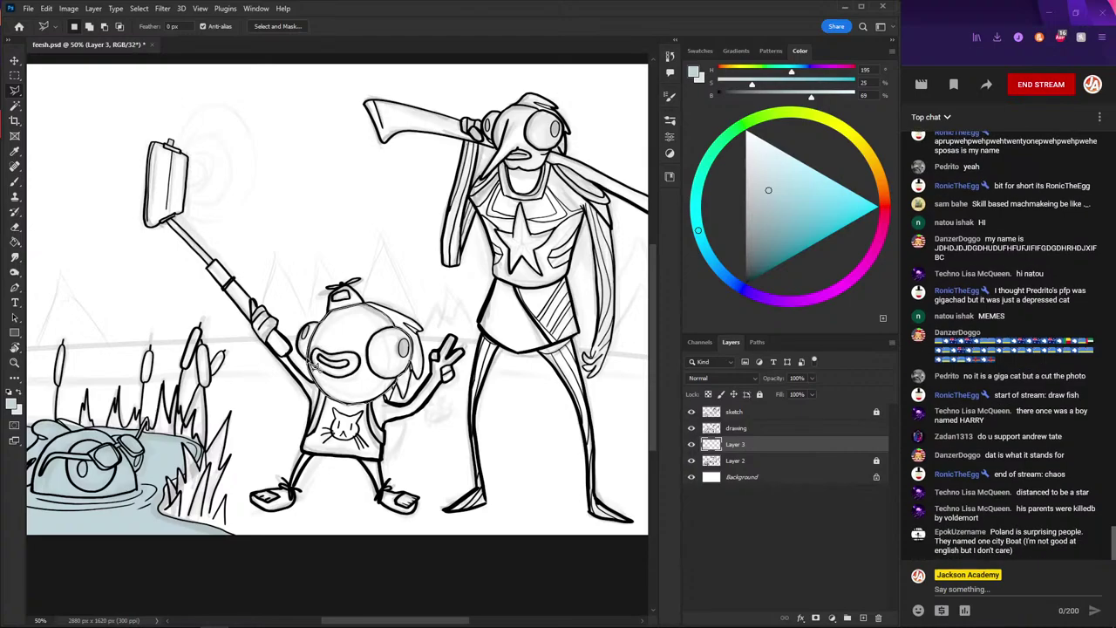
drag(312, 366, 336, 398)
- Set the painting colour to a saturated orange and attempt a bucket fill of the selection
drag(862, 133, 875, 166)
click(819, 192)
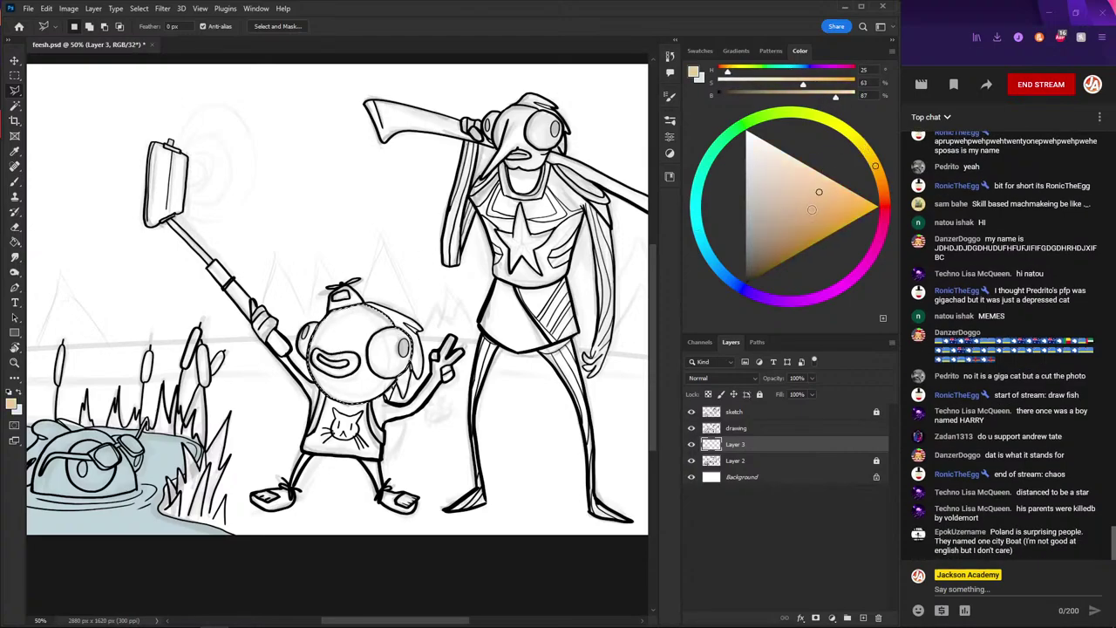
drag(812, 209, 848, 198)
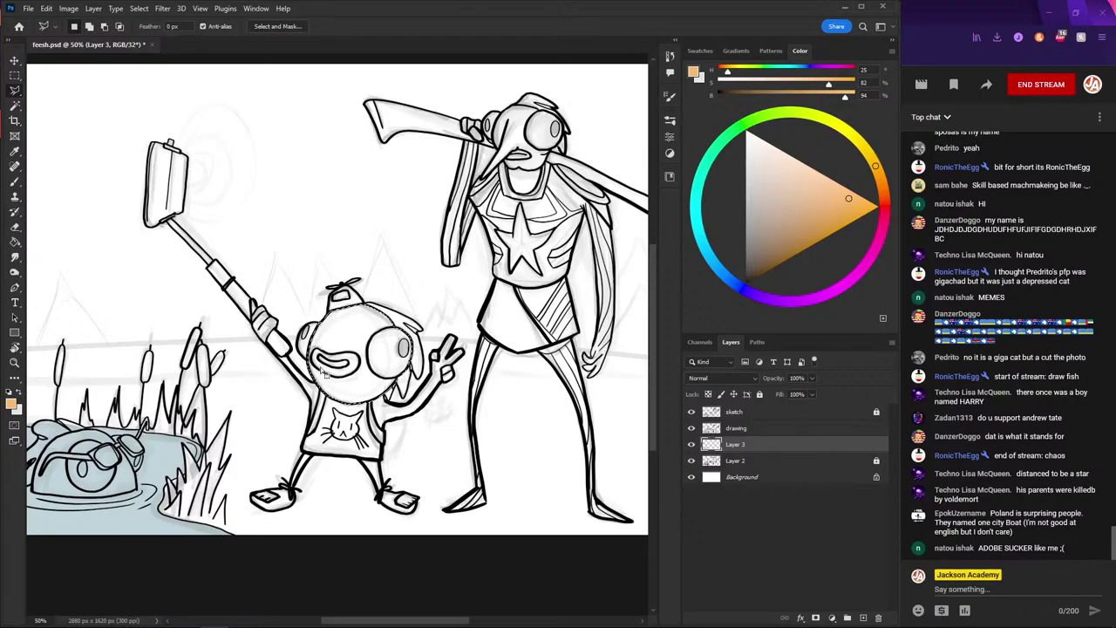
key(g)
click(343, 375)
click(493, 246)
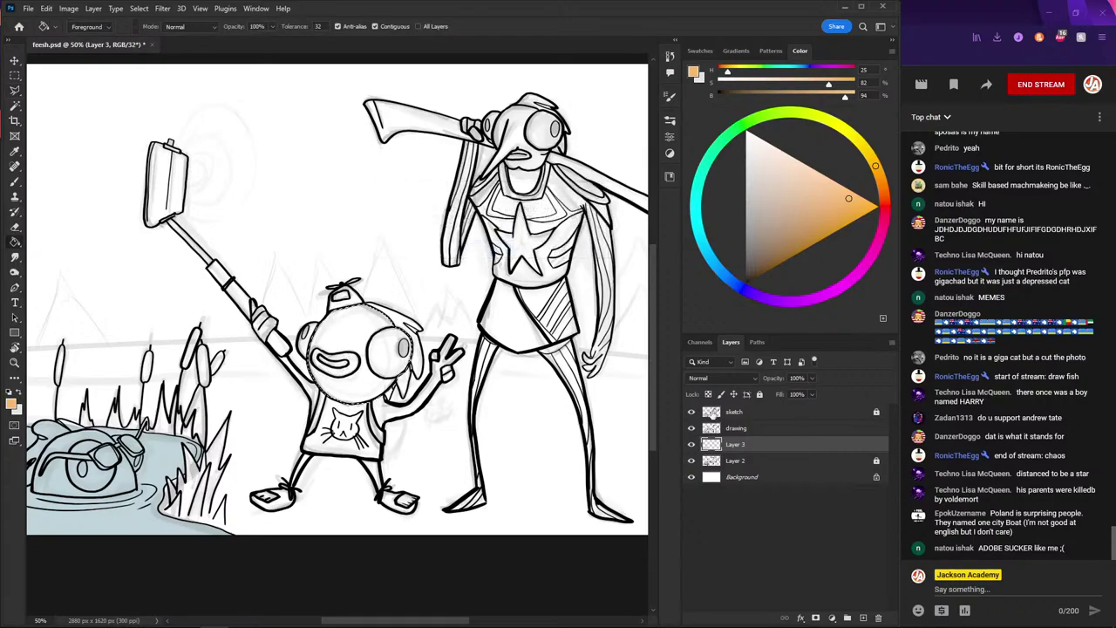
- Brush the selfie kid's round head orange and clear the selection
key(b)
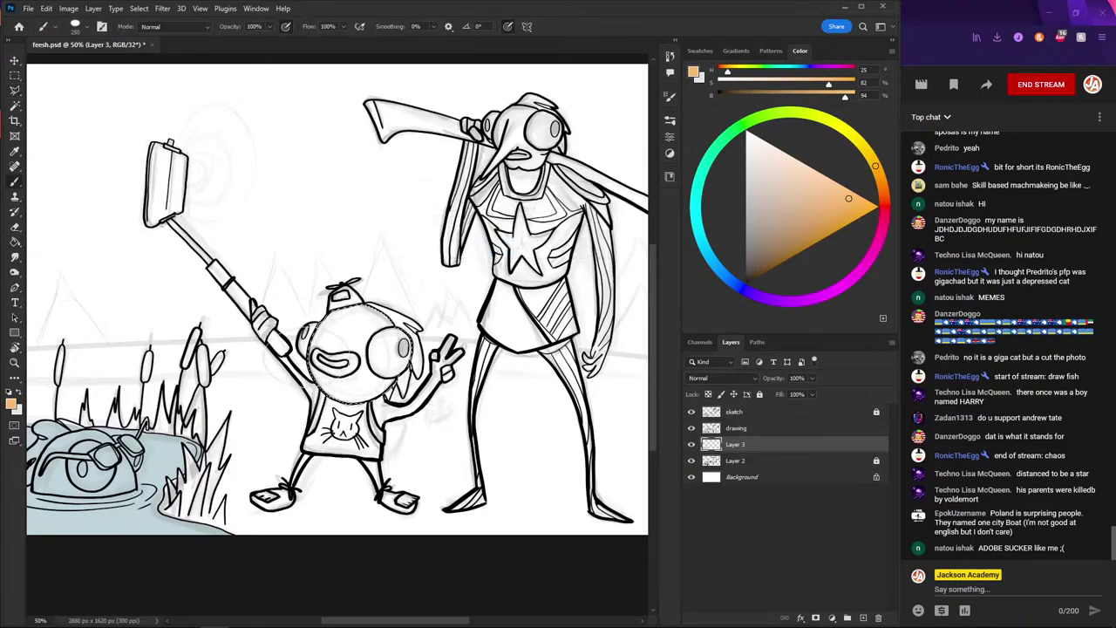
drag(353, 371, 366, 345)
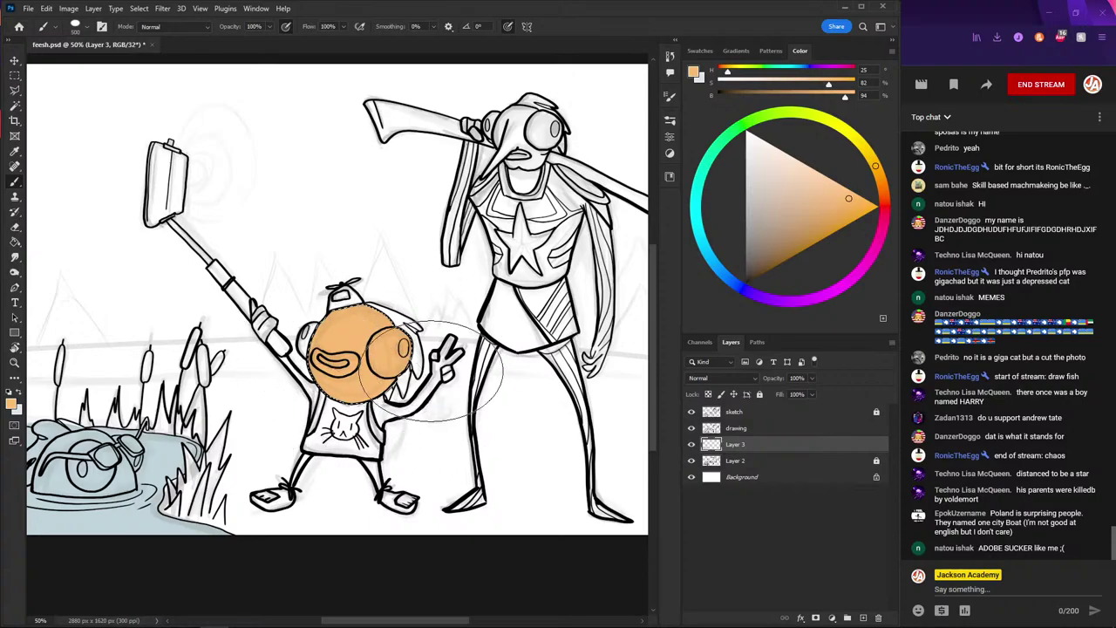
key(ctrl+d)
key(l)
drag(386, 204, 348, 288)
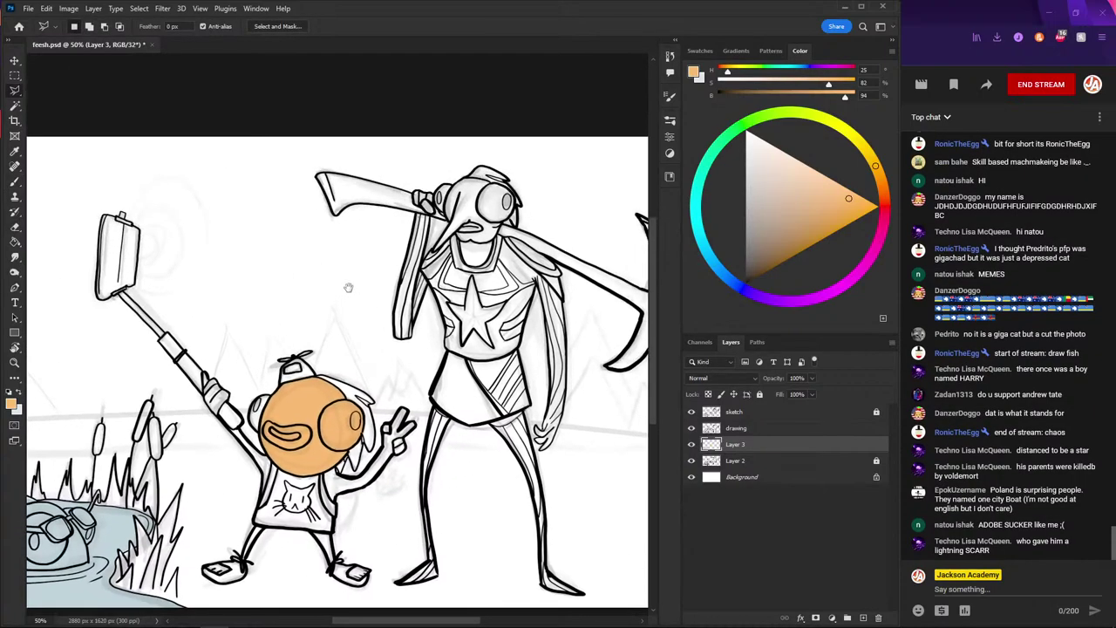
scroll(432, 198, up, 1)
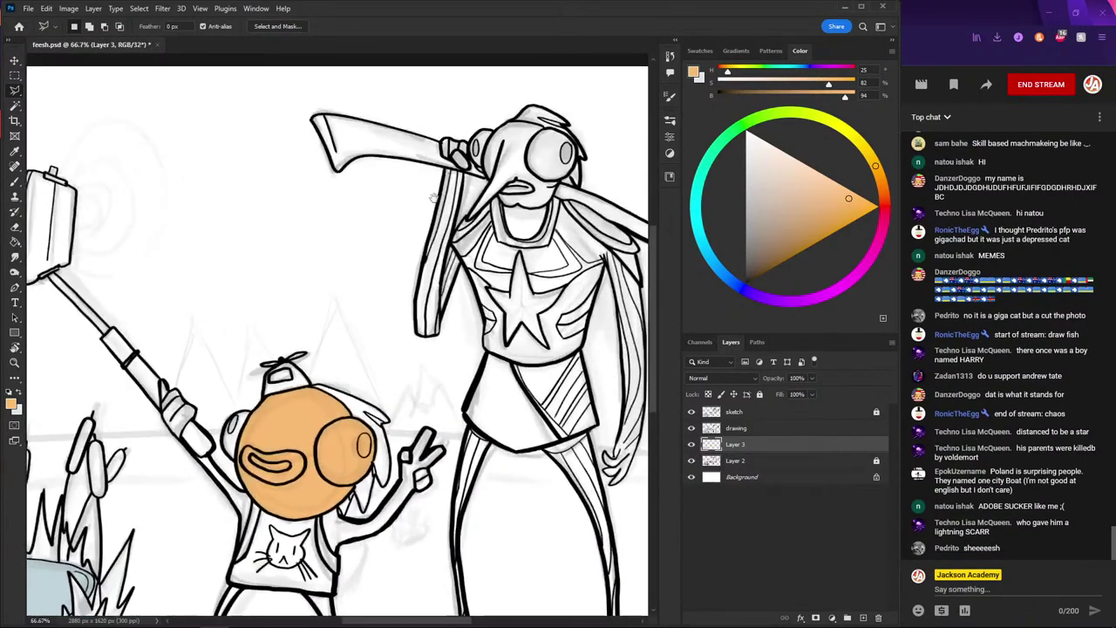
drag(432, 198, 423, 262)
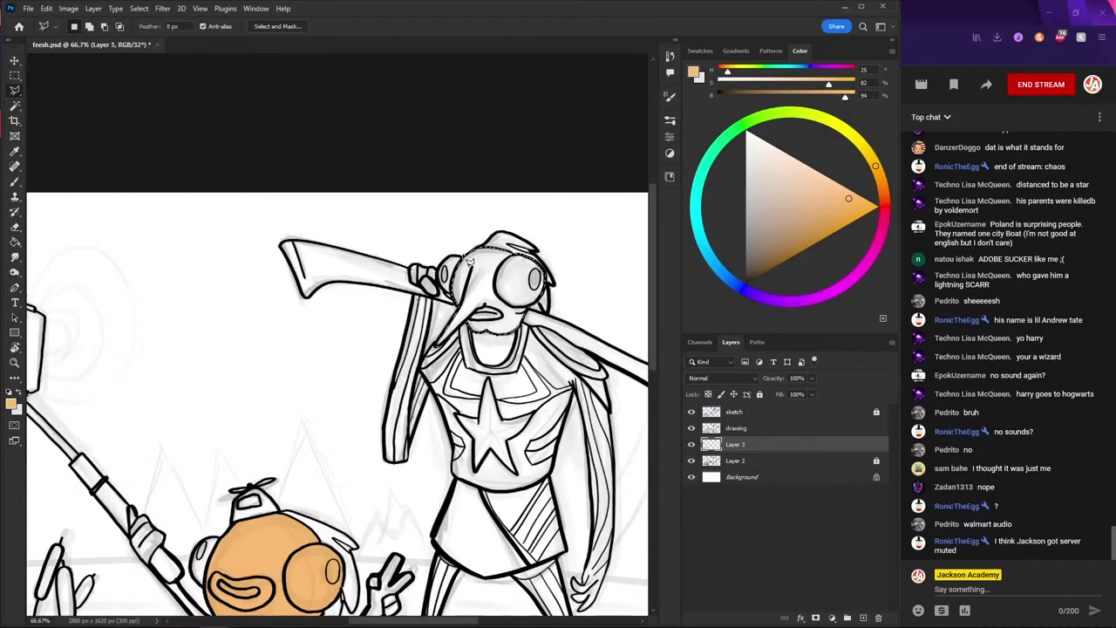
- Paint the caped character's goggled head orange with the brush after a failed bucket fill
key(g)
click(468, 271)
key(Return)
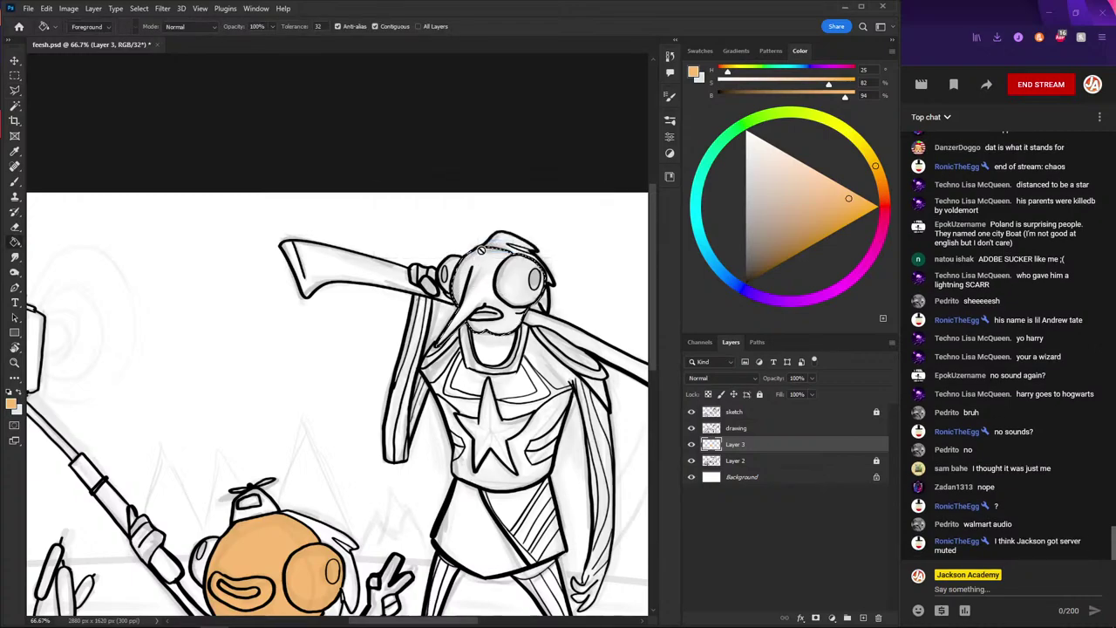
key(b)
drag(471, 288, 504, 239)
- Convert the image to 16 Bits/Channel with Don't Merge, then deselect
click(68, 8)
mouse_move(77, 21)
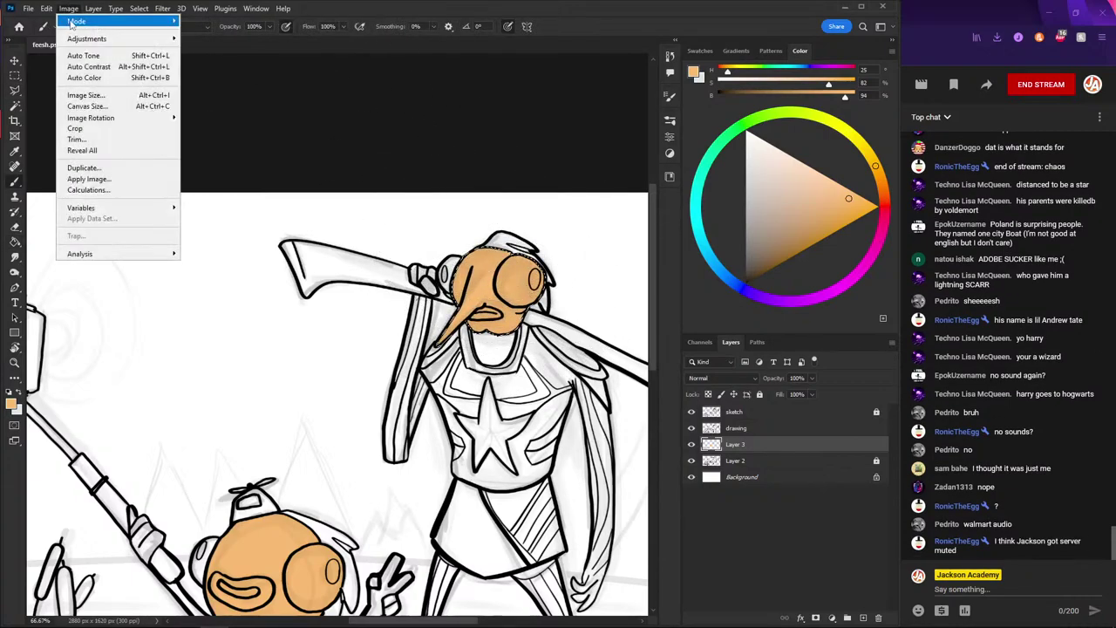
click(193, 128)
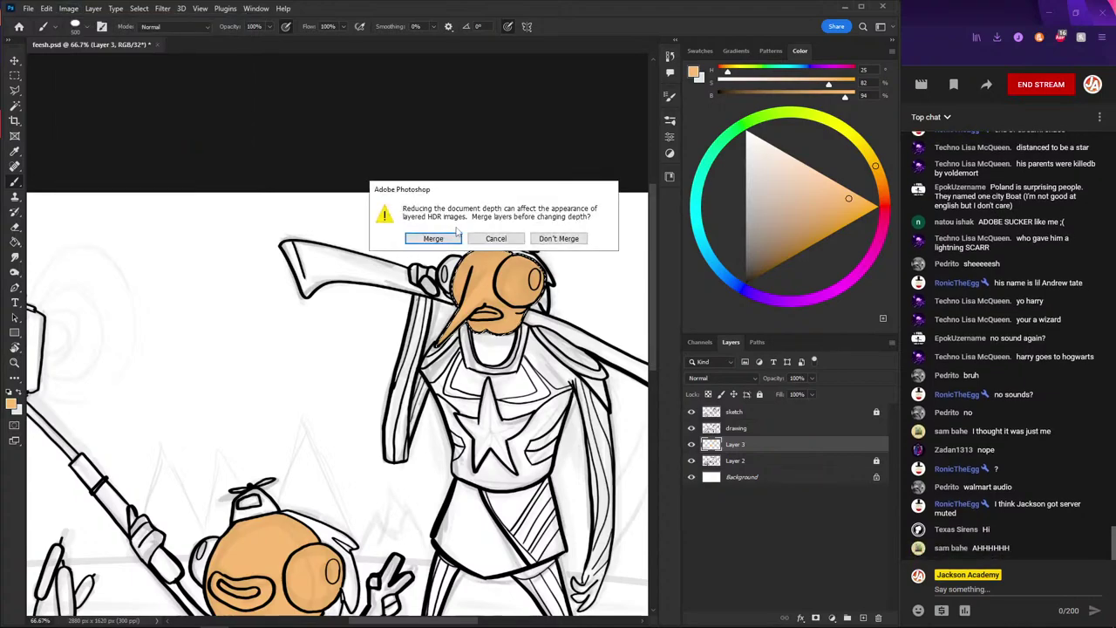
click(433, 245)
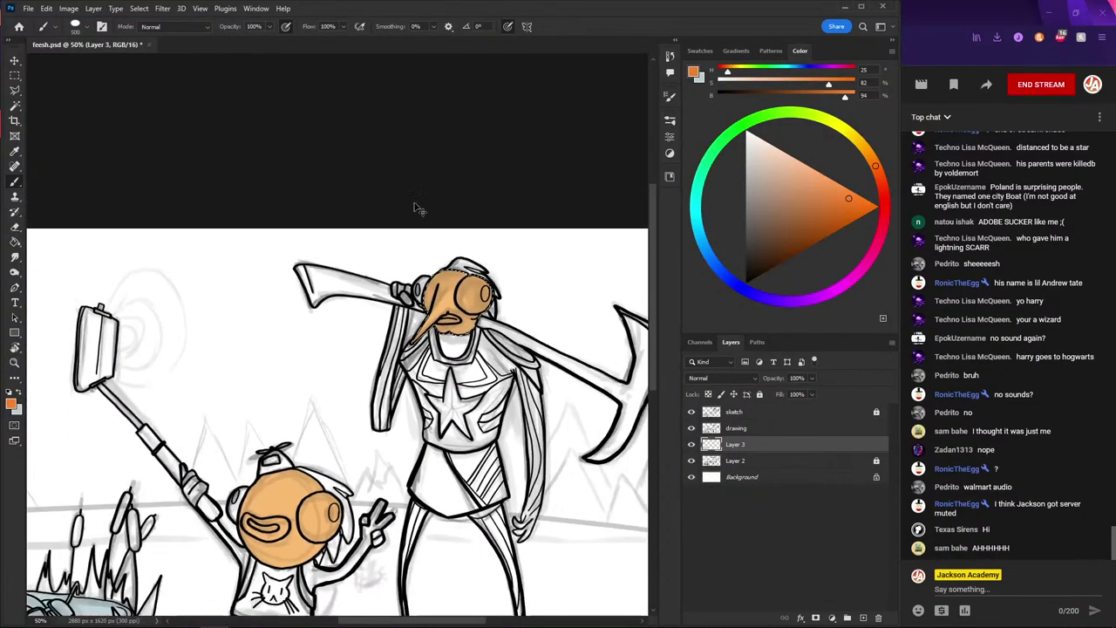
click(691, 461)
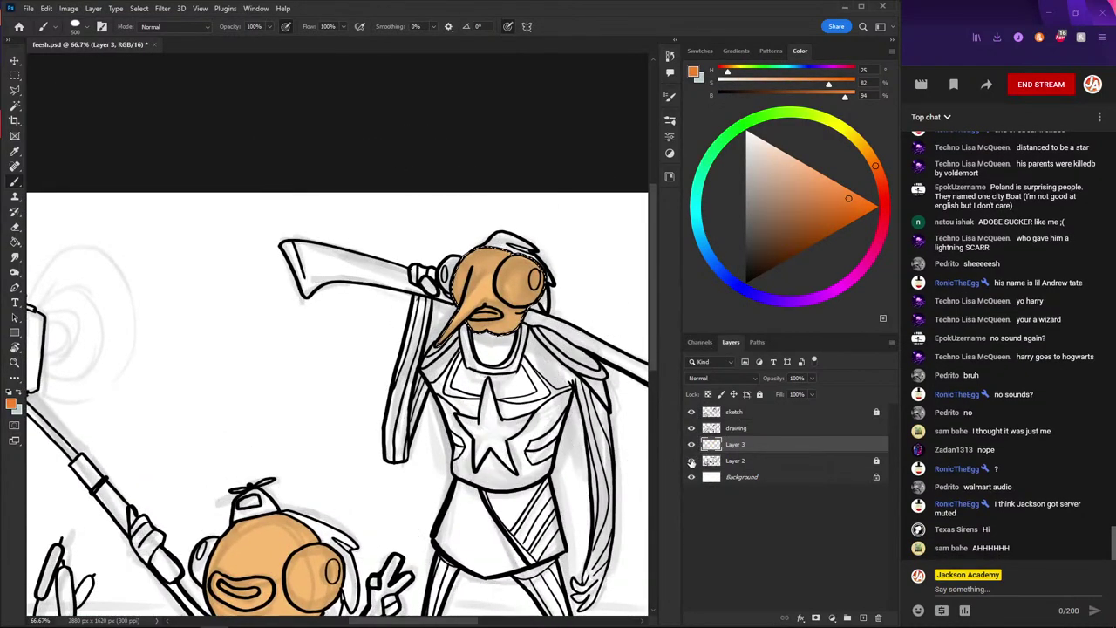
click(692, 460)
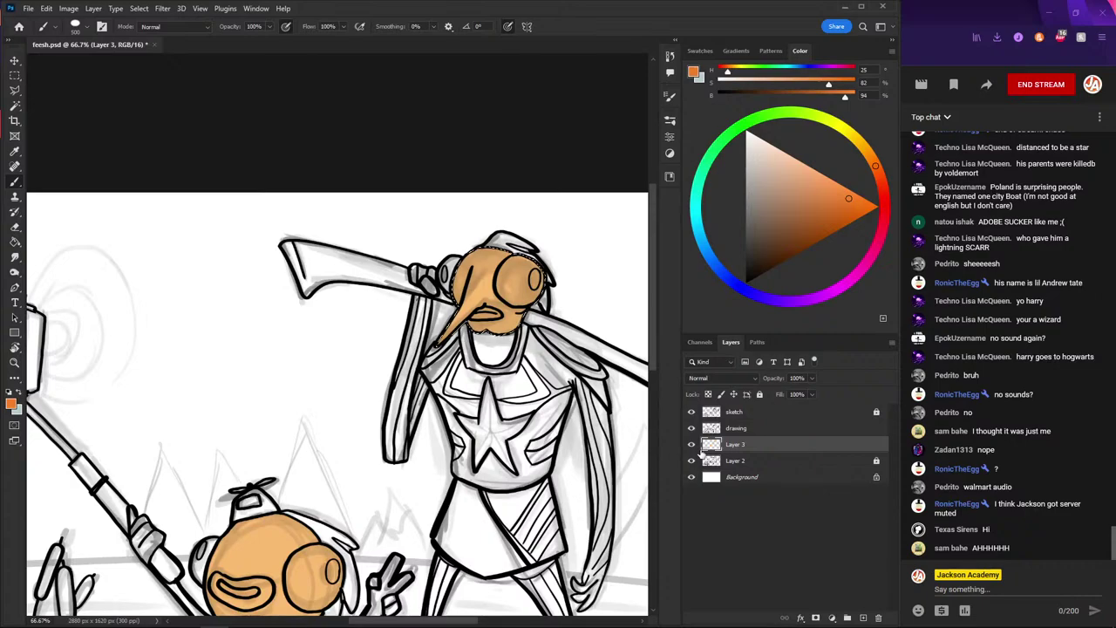
key(ctrl+d)
- Lasso the sunglasses fish's body in the pond and brush it orange
key(l)
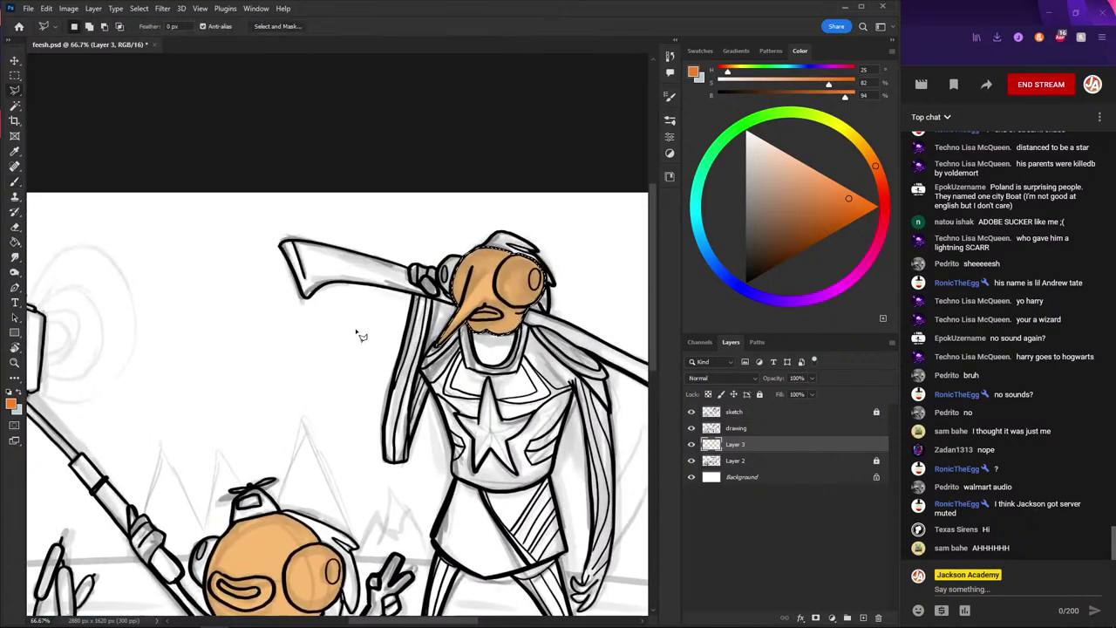
drag(241, 345, 351, 245)
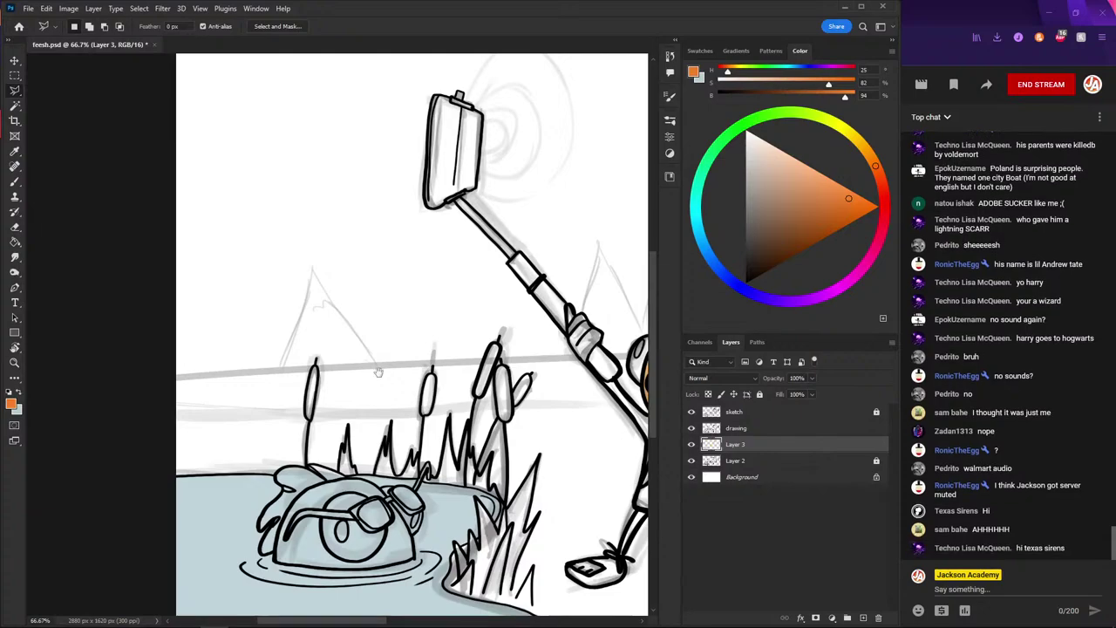
drag(375, 330, 382, 255)
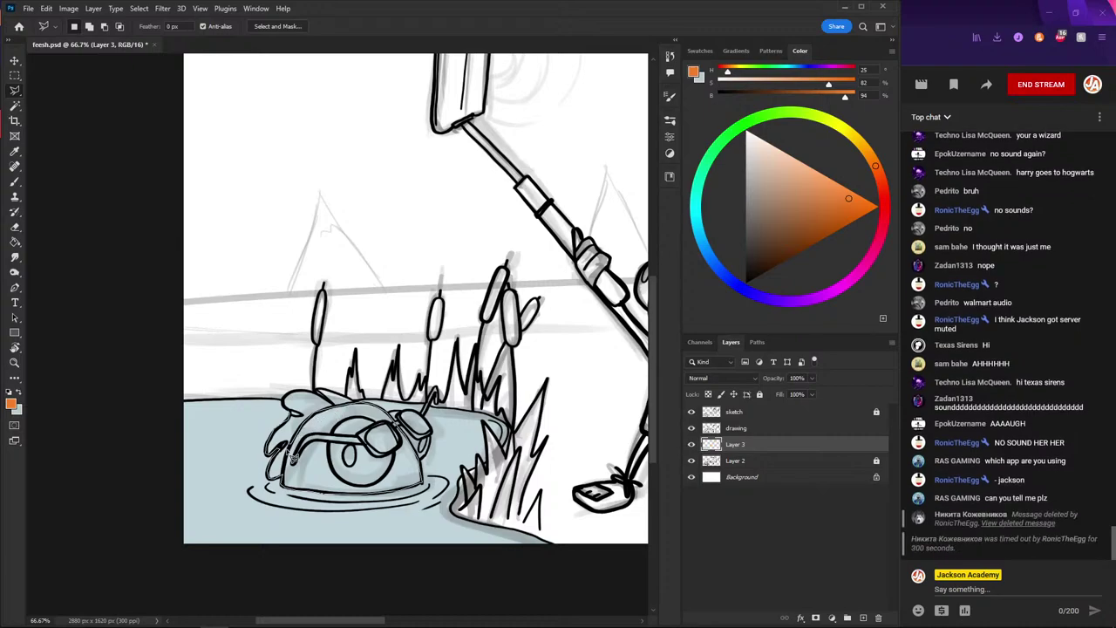
drag(294, 453, 307, 424)
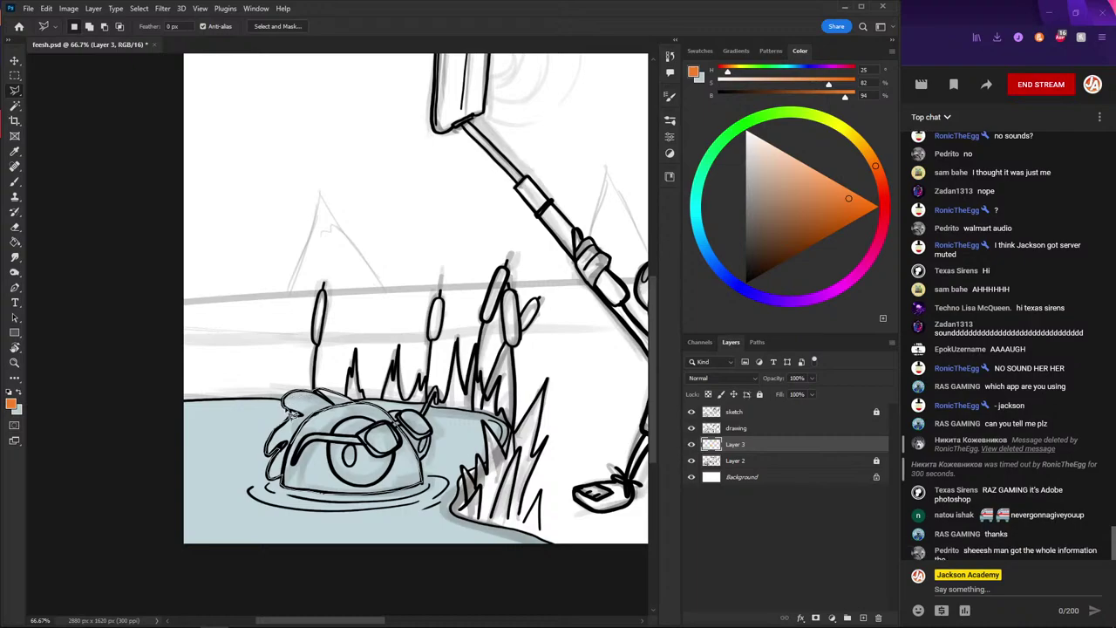
key(b)
drag(292, 412, 257, 407)
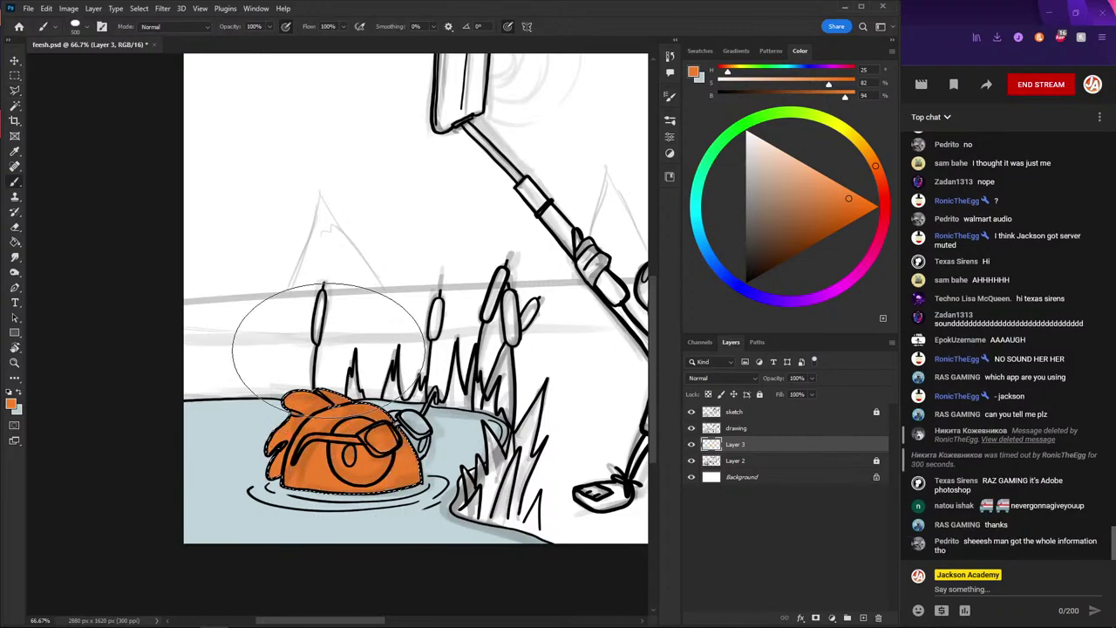
- Sample the kid's light orange head colour and refill the fish's body with it
scroll(299, 183, right, 5)
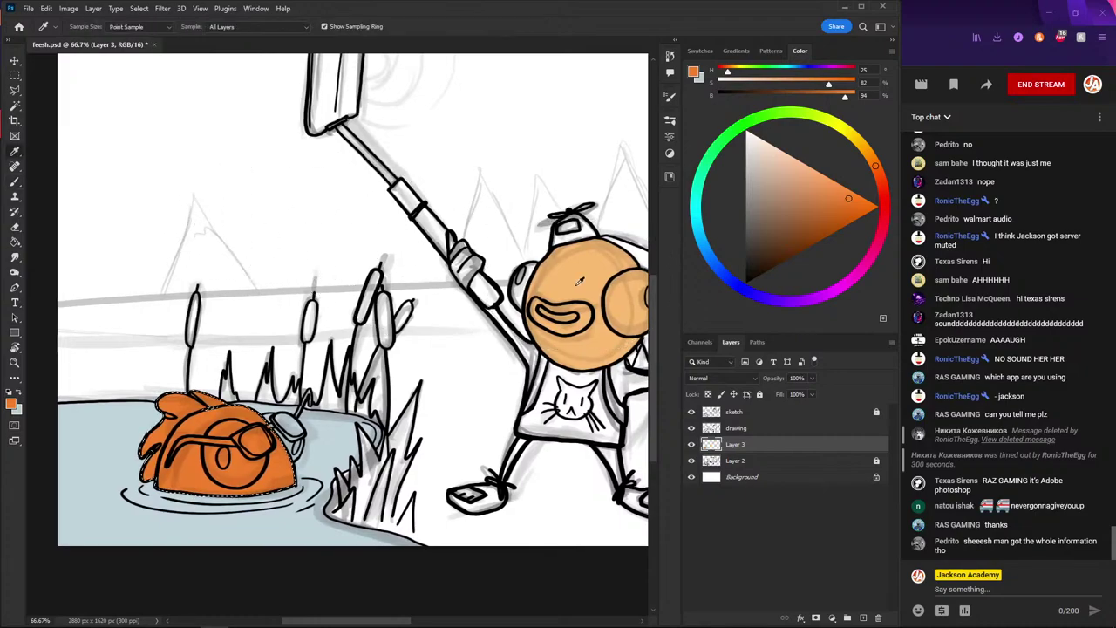
alt+click(581, 280)
key(g)
click(227, 419)
key(b)
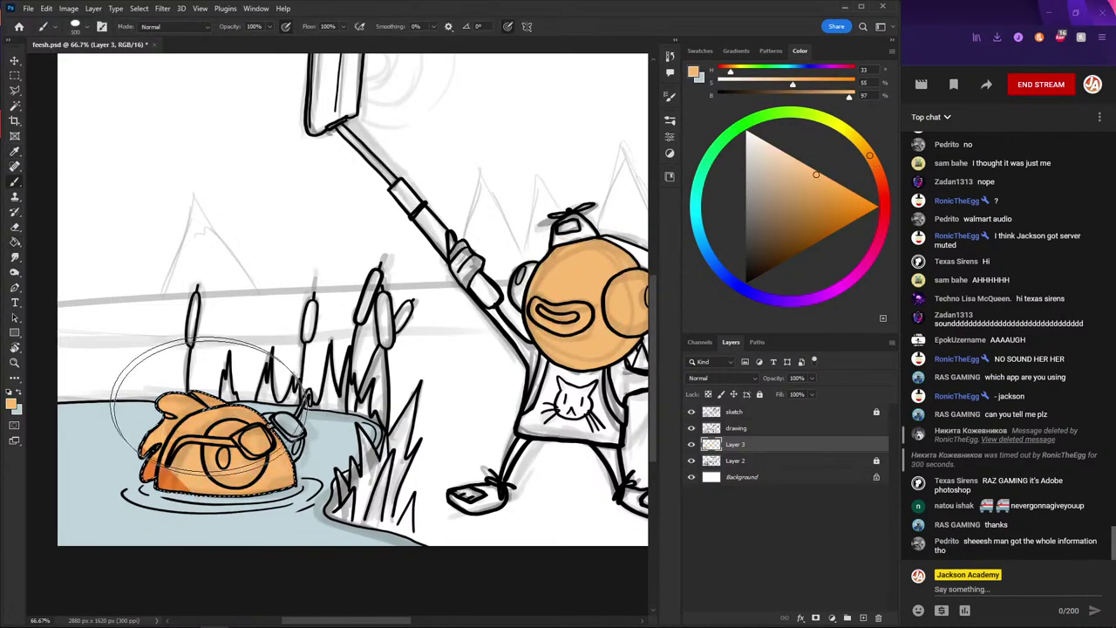
- Switch to the Lasso and centre the selfie kid in view
key(l)
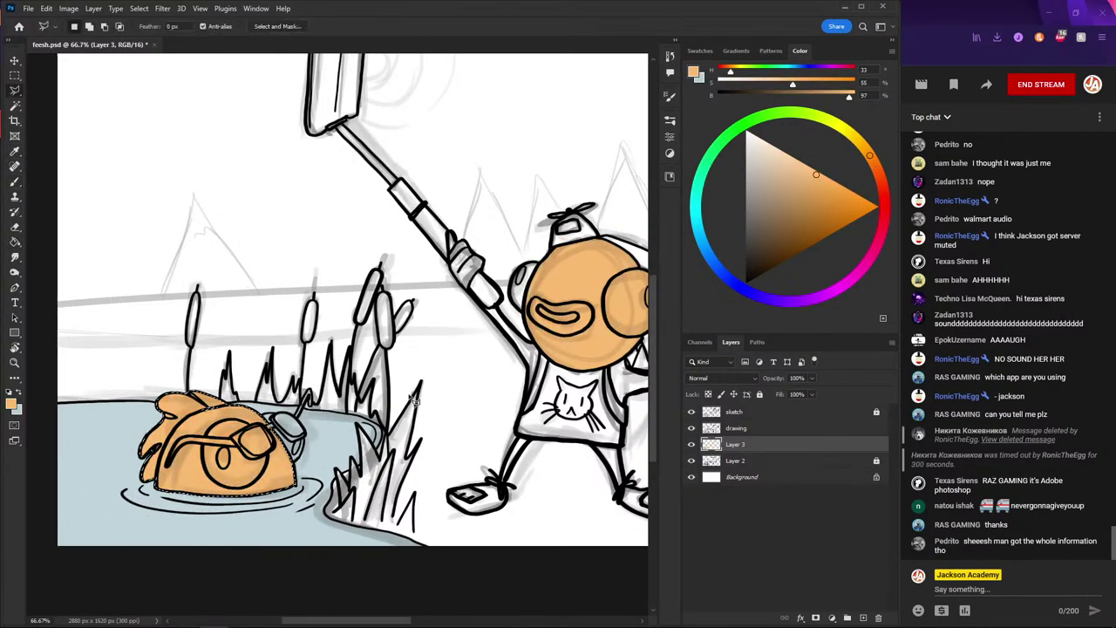
scroll(333, 445, down, 1)
scroll(333, 444, down, 1)
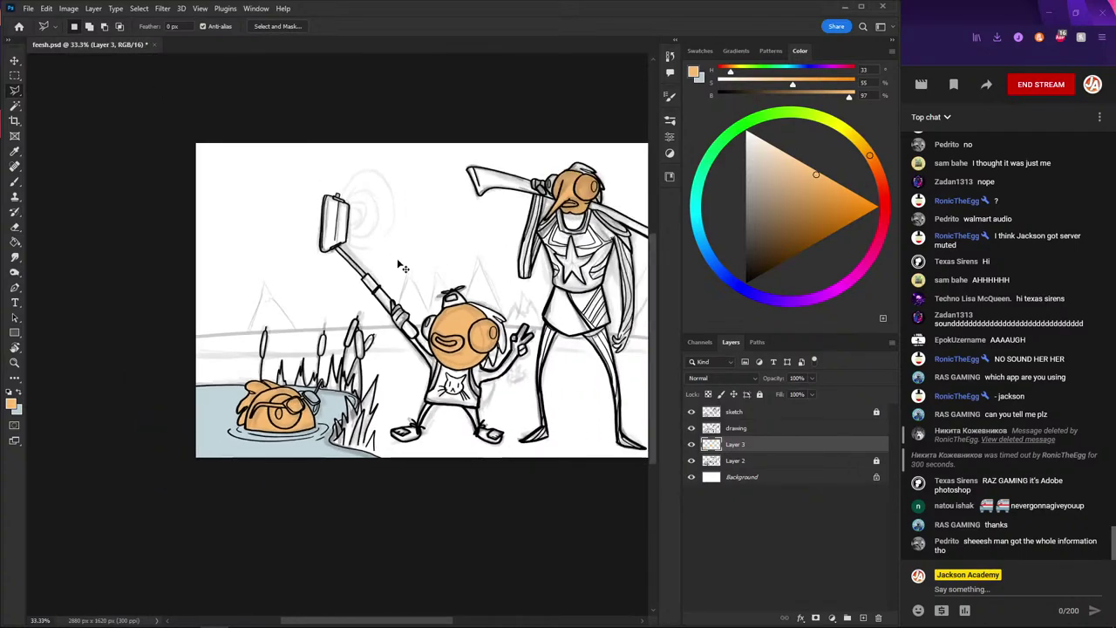
scroll(327, 256, up, 1)
scroll(322, 264, up, 1)
scroll(304, 328, down, 1)
scroll(305, 328, down, 1)
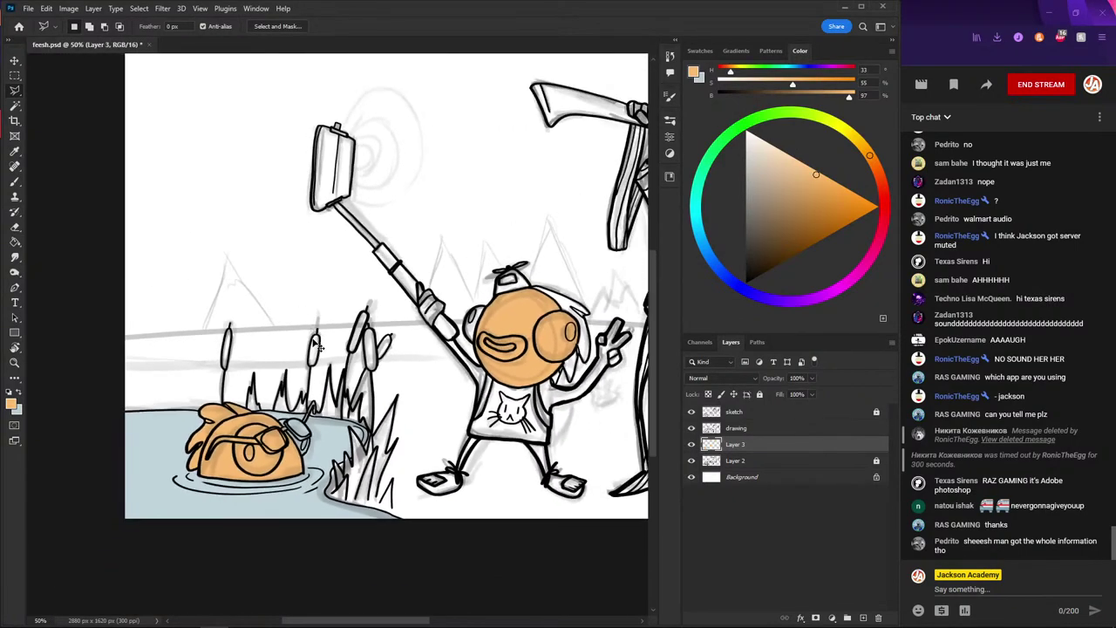
scroll(336, 288, up, 1)
drag(364, 239, 230, 196)
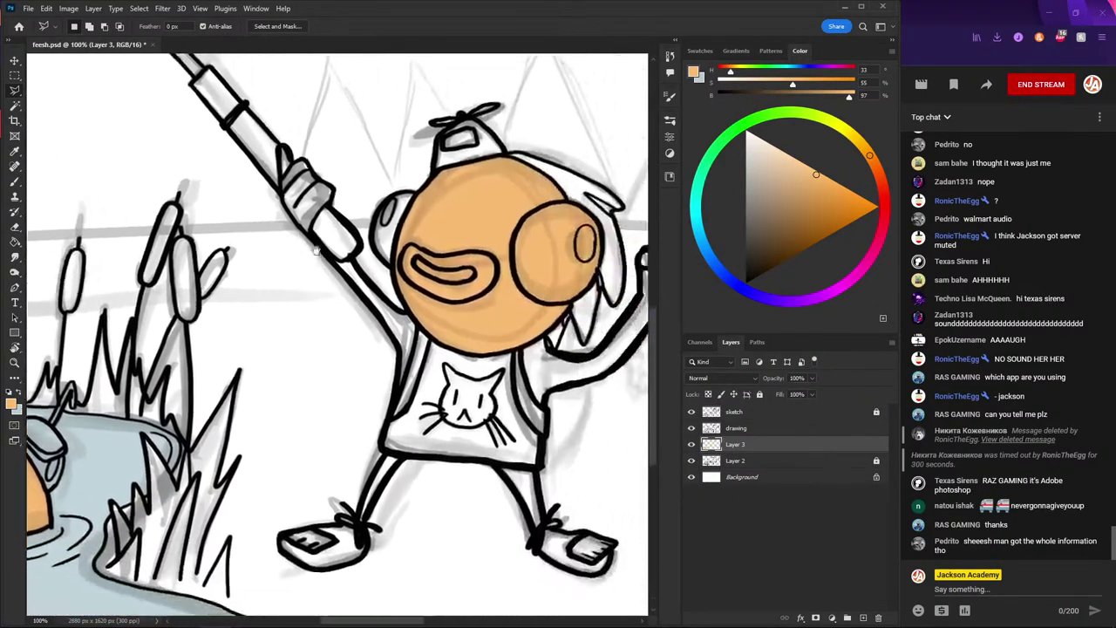
- Set the painting colour to grey-blue (H 228, S 20%, B 80%) and zoom to 100%
key(b)
drag(727, 252, 726, 276)
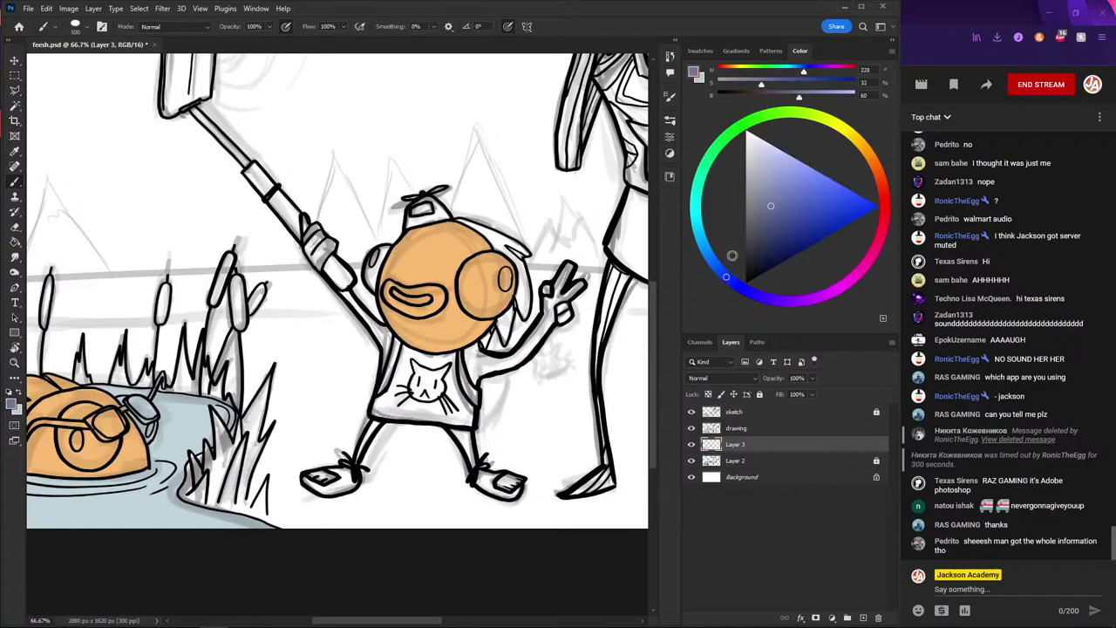
click(763, 185)
drag(763, 185, 761, 193)
key(l)
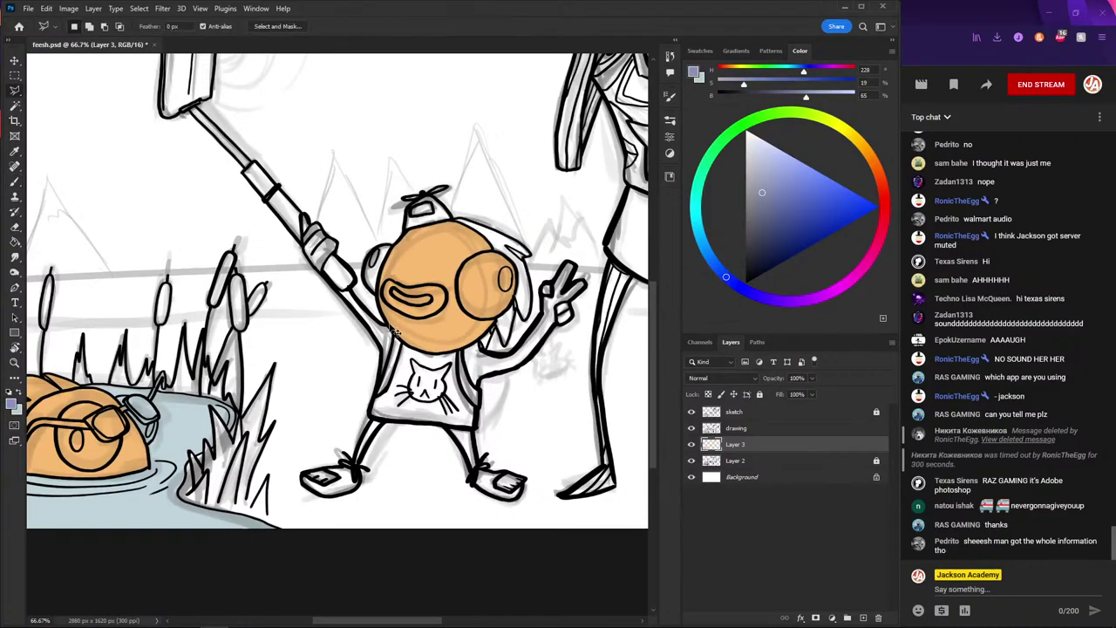
key(ctrl+plus)
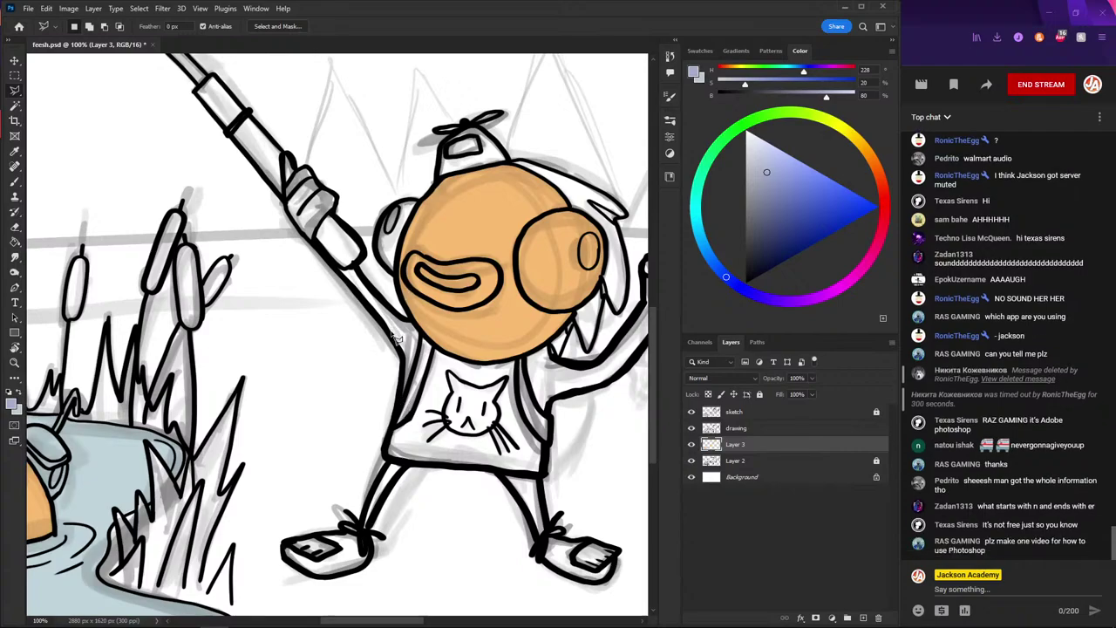
- Lasso the selfie kid's raised arm and paint it pale lavender
mouse_move(407, 383)
mouse_down()
mouse_move(335, 268)
mouse_move(428, 342)
mouse_move(409, 403)
mouse_up()
key(b)
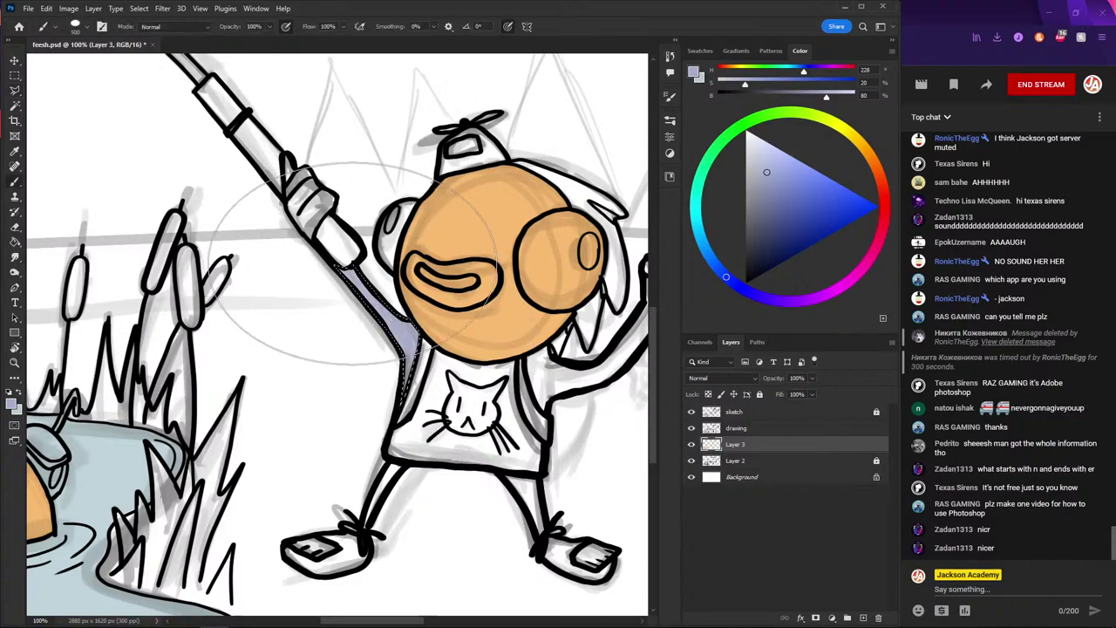
drag(349, 296, 373, 312)
alt+click(390, 307)
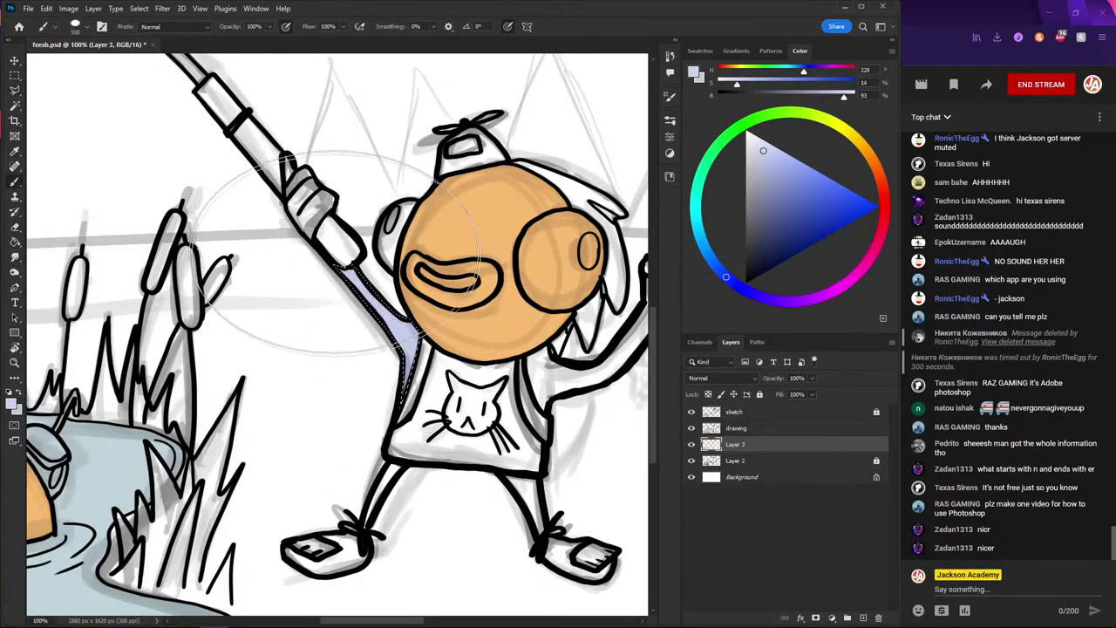
key(ctrl+d)
- Outline the kid's raised hand and fill it lavender using a larger brush
key(l)
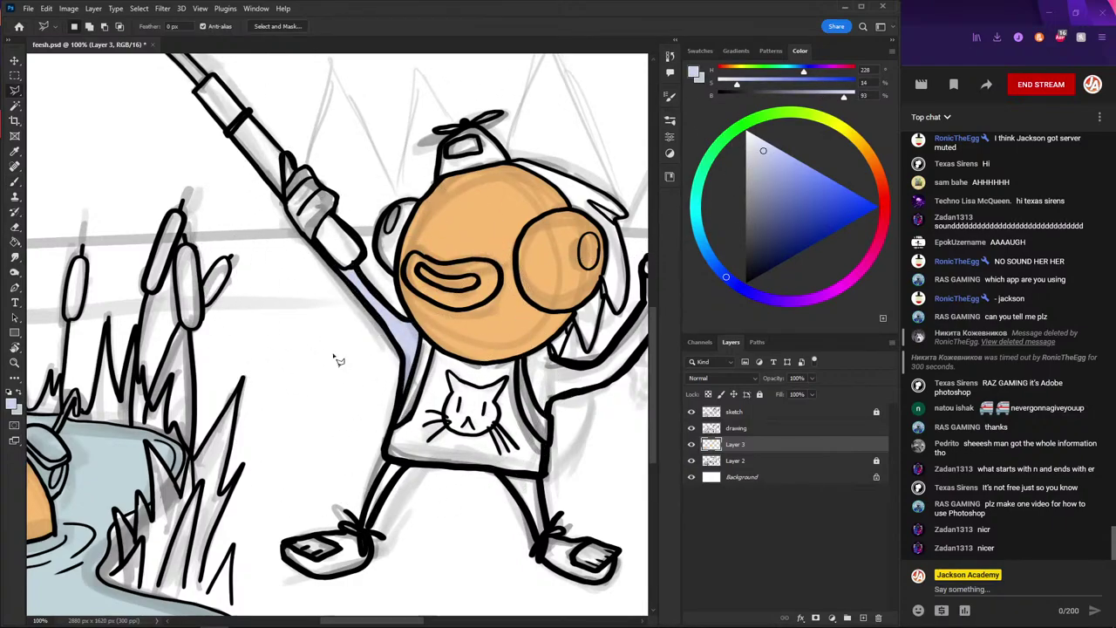
drag(305, 261, 326, 341)
key(b)
alt+click(410, 403)
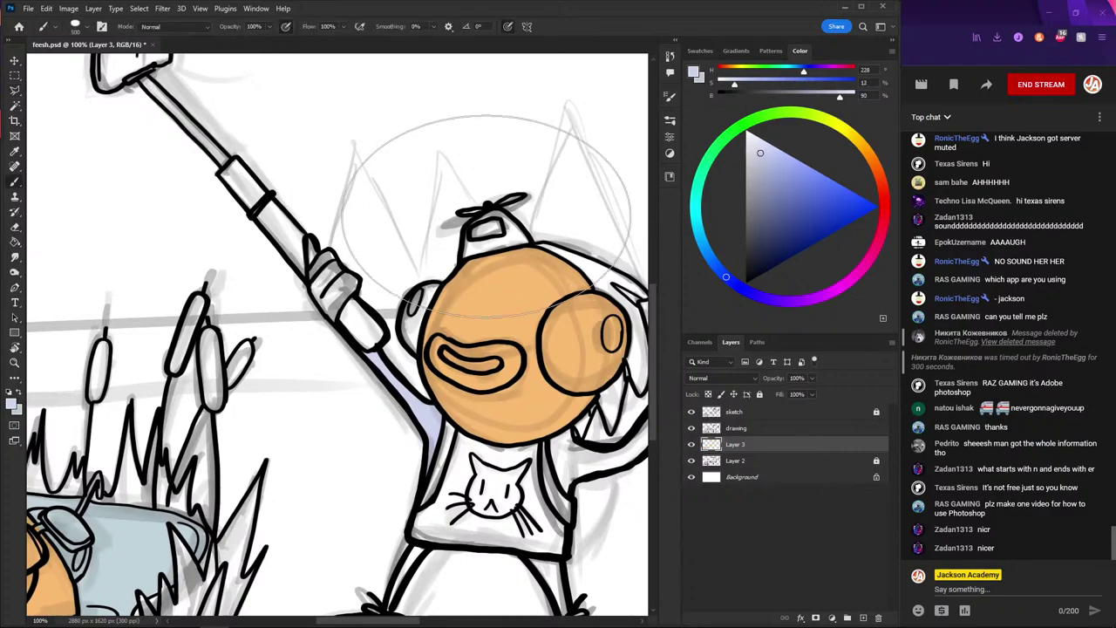
key(bracketright)
key(bracketright)
key(bracketright)
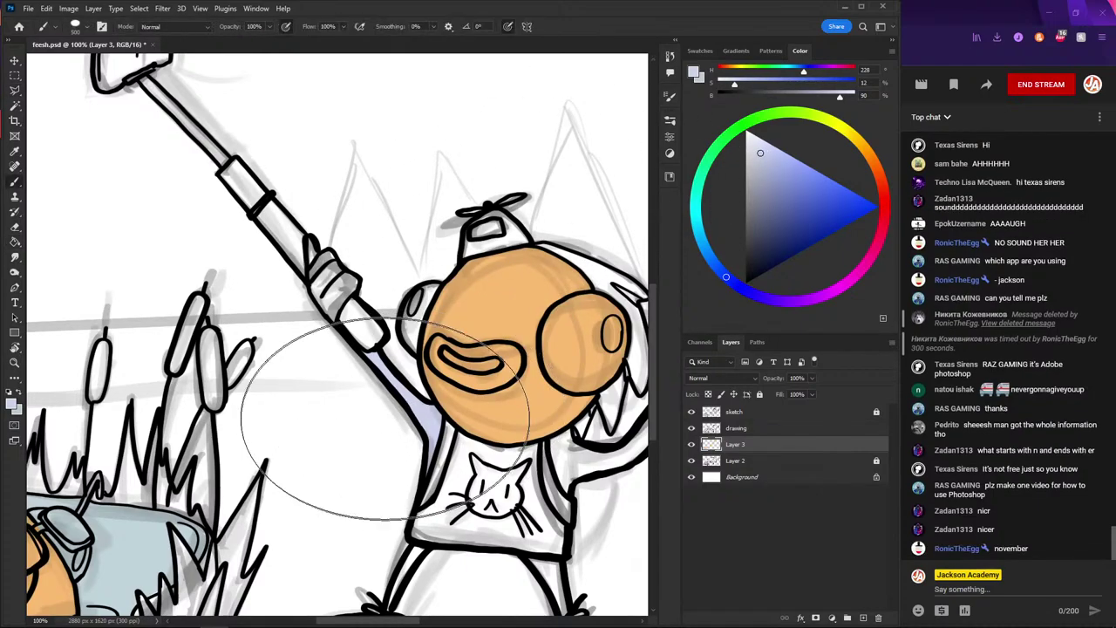
key(l)
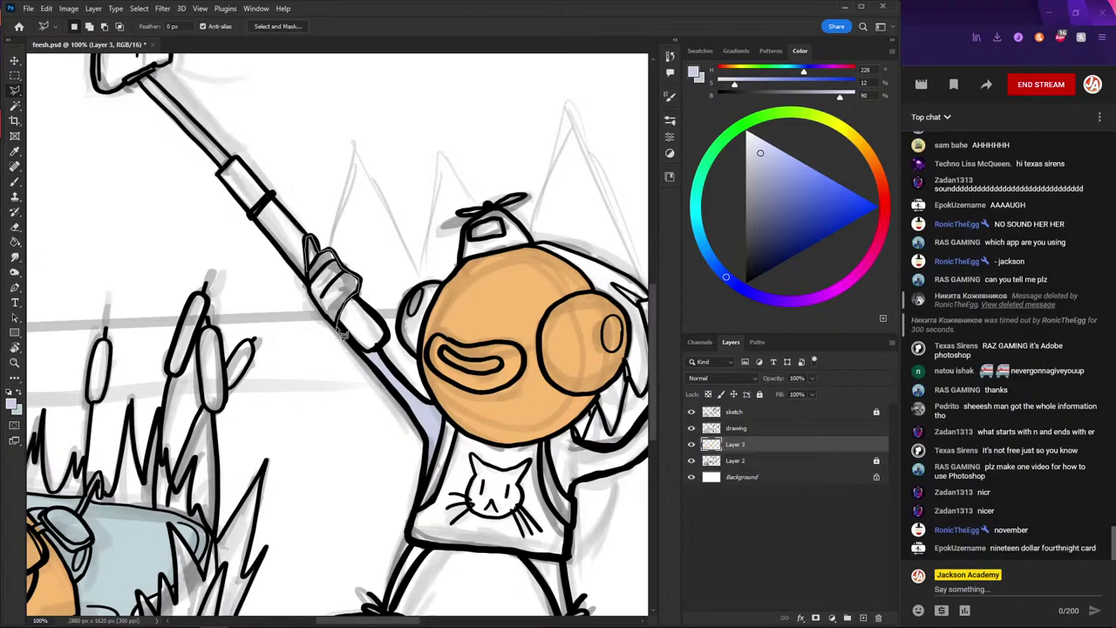
drag(319, 310, 363, 332)
key(b)
key(l)
key(ctrl+d)
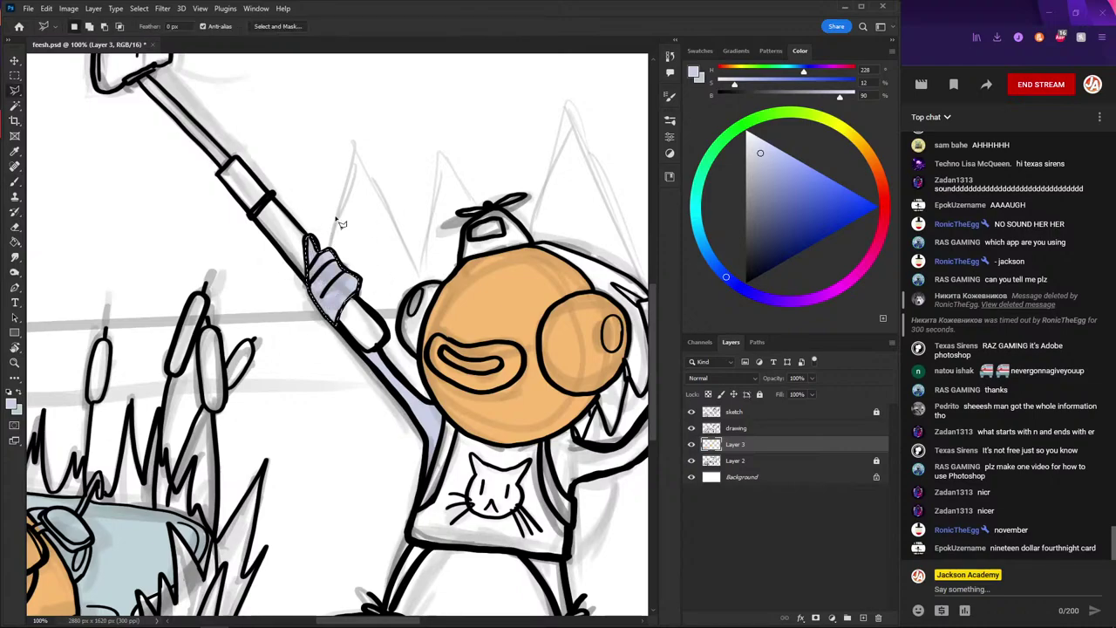
- Outline the peace-sign arm up to the shirt edge and paint it lavender
drag(349, 185, 145, 159)
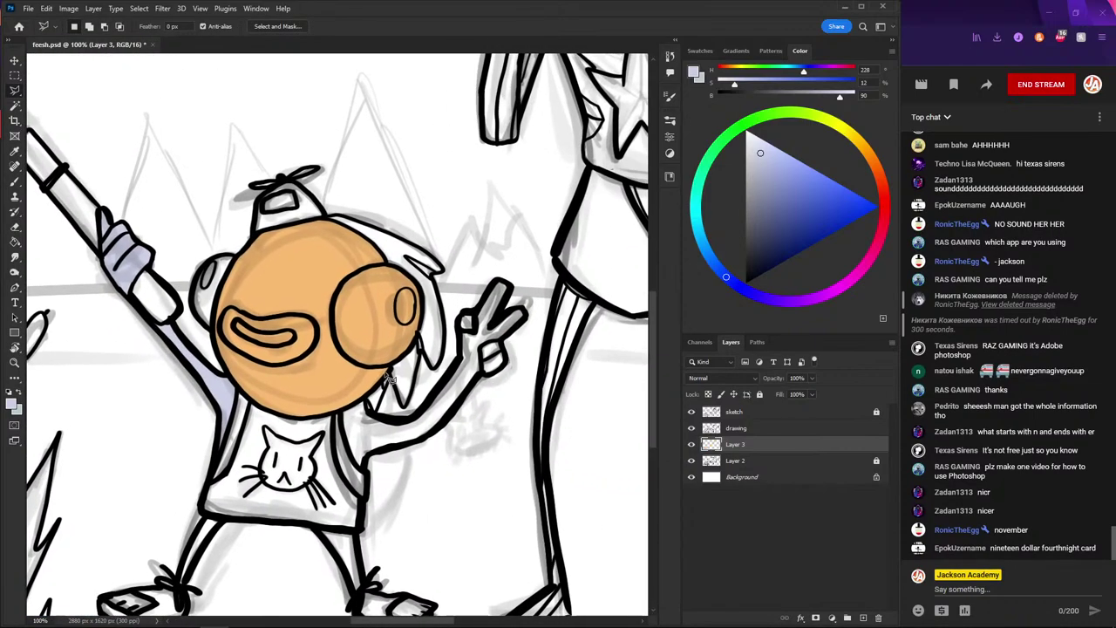
mouse_move(375, 420)
mouse_down()
mouse_move(423, 421)
mouse_move(464, 370)
mouse_move(465, 325)
mouse_move(510, 281)
mouse_move(519, 292)
mouse_move(497, 353)
mouse_move(504, 257)
mouse_move(495, 340)
mouse_move(502, 327)
mouse_up()
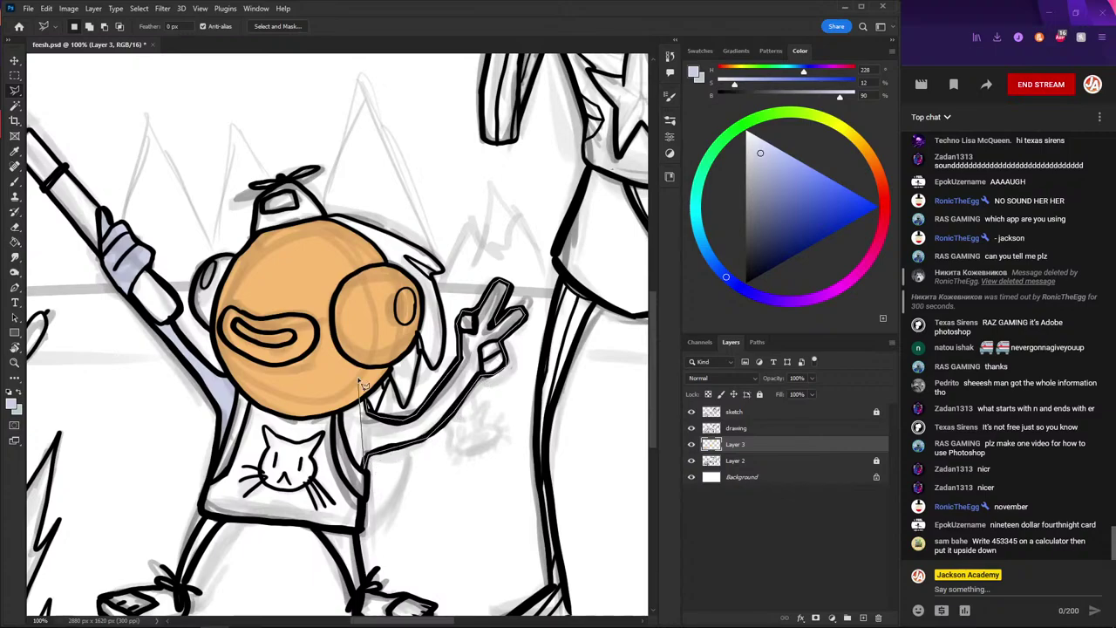
mouse_move(353, 458)
mouse_down()
mouse_move(358, 418)
mouse_move(418, 384)
mouse_up()
key(b)
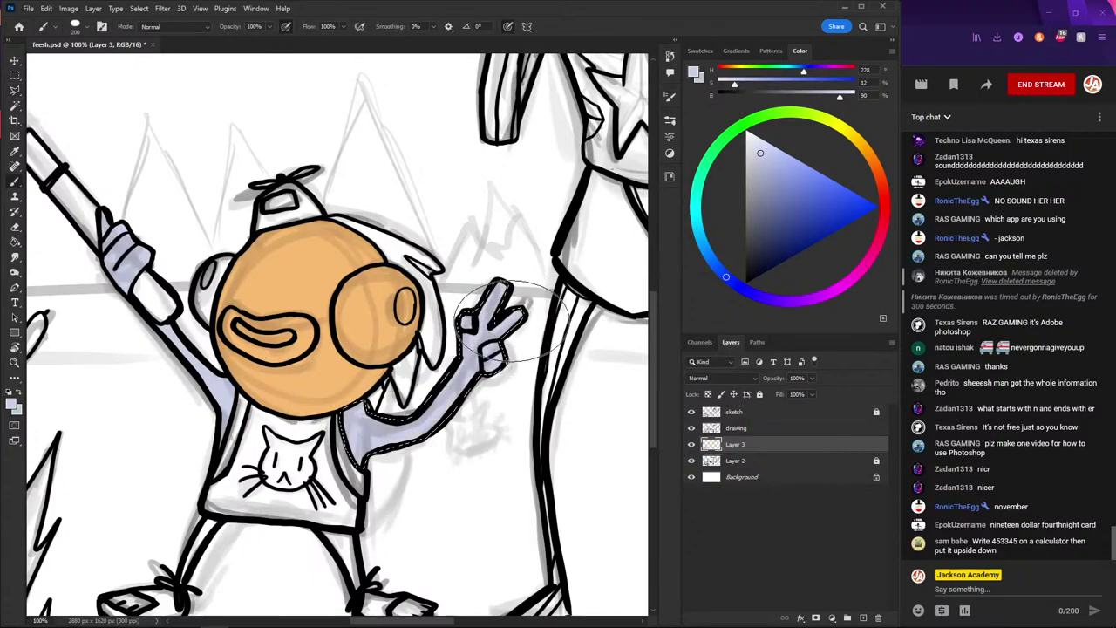
key(ctrl+d)
key(l)
click(325, 263)
key(Escape)
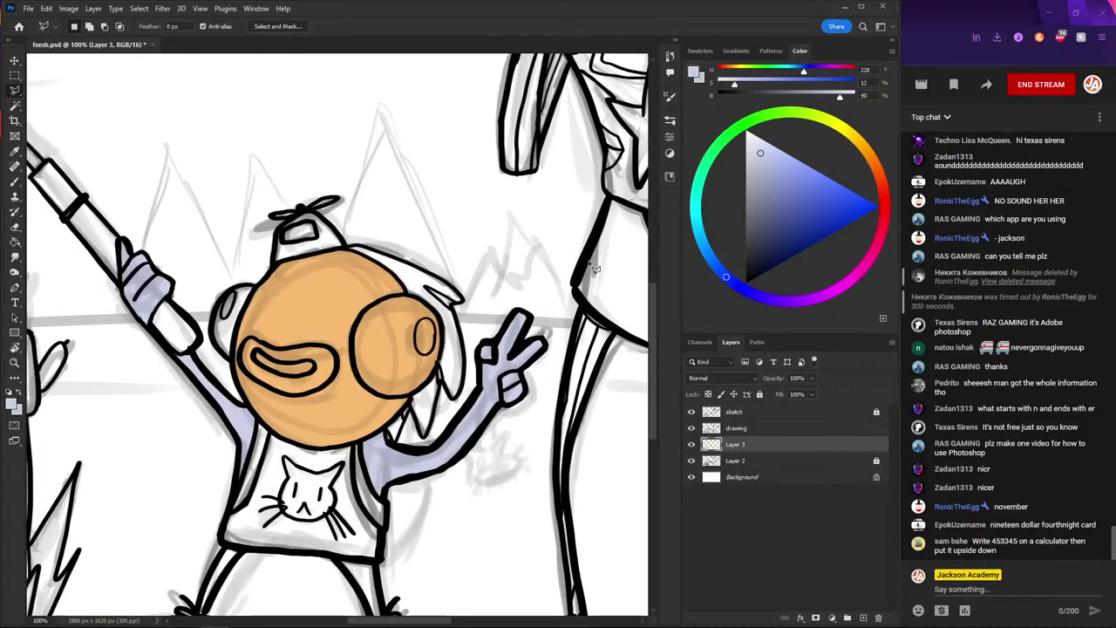
- Sample the head's orange, darken and desaturate it, and outline the kid's hair
key(b)
alt+click(345, 299)
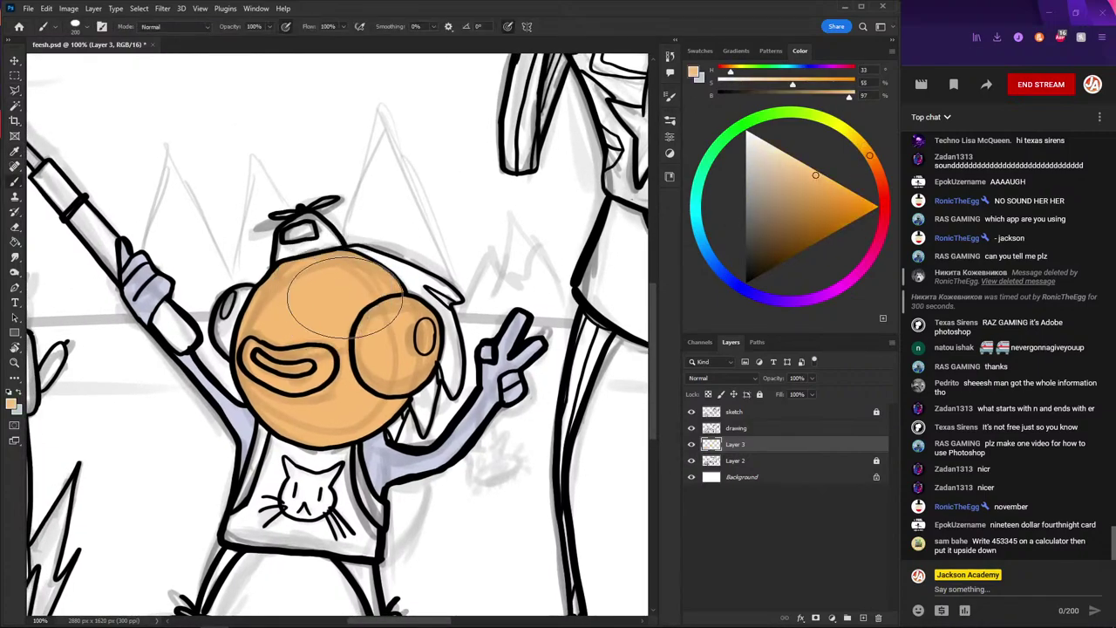
drag(806, 169, 796, 171)
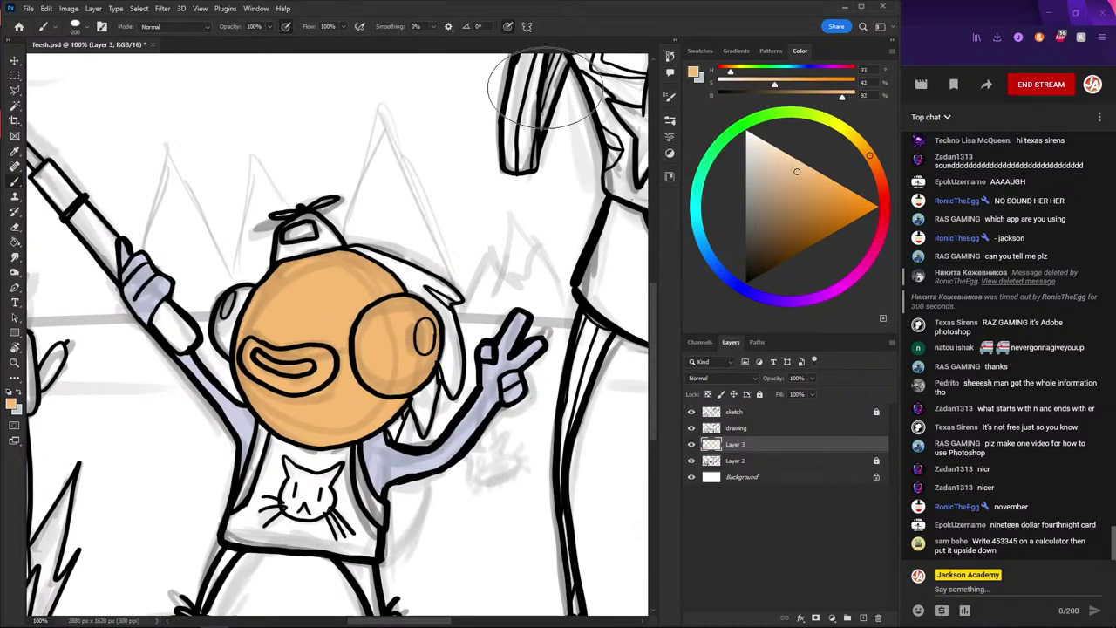
key(l)
mouse_move(352, 253)
mouse_down()
mouse_move(438, 319)
mouse_move(449, 346)
mouse_move(394, 441)
mouse_move(400, 448)
mouse_move(422, 418)
mouse_move(429, 444)
mouse_up()
mouse_move(433, 442)
mouse_down()
mouse_move(451, 390)
mouse_move(467, 388)
mouse_move(470, 353)
mouse_move(464, 309)
mouse_move(429, 253)
mouse_move(440, 223)
mouse_move(453, 290)
mouse_move(347, 252)
mouse_move(458, 306)
mouse_move(464, 384)
mouse_move(410, 440)
mouse_move(443, 336)
mouse_up()
- Paint the selected hair a pale cream with a smaller brush
key(b)
click(787, 192)
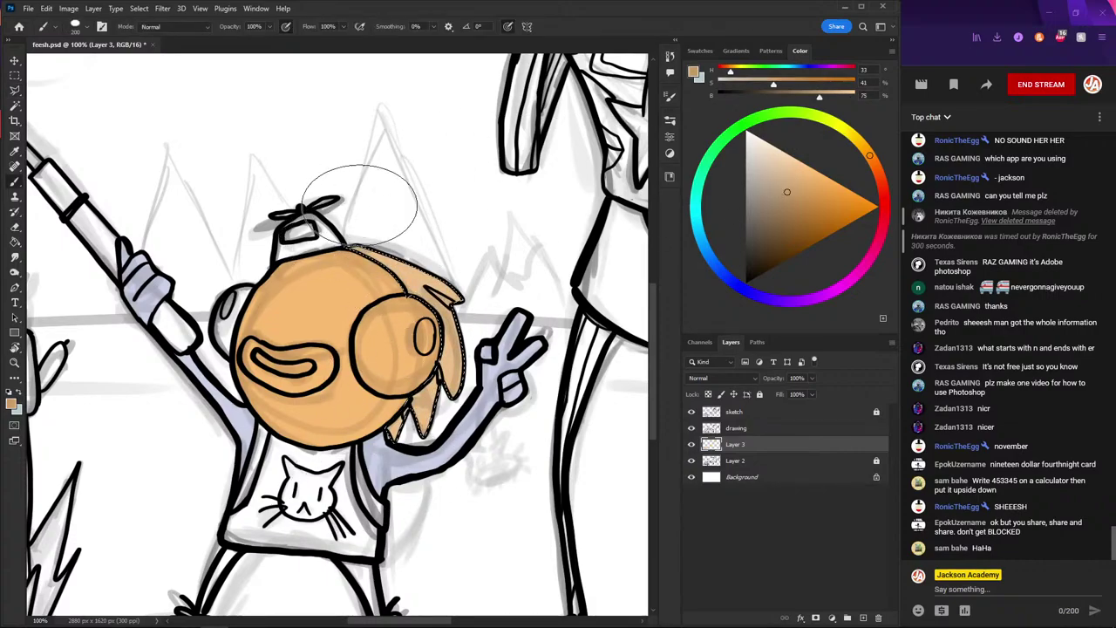
alt+click(425, 258)
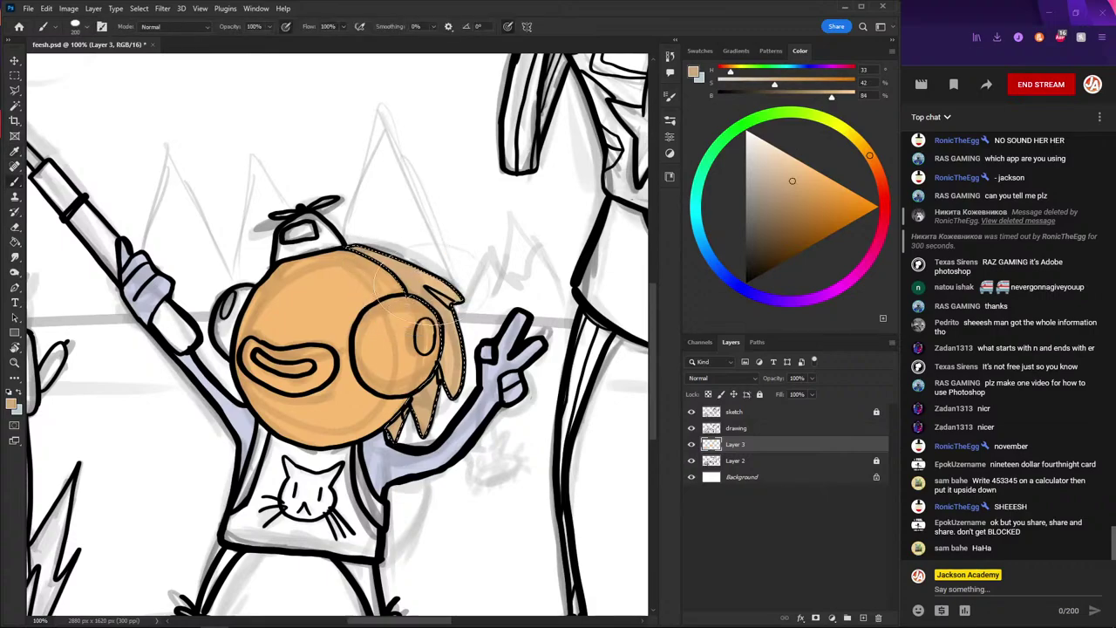
click(759, 146)
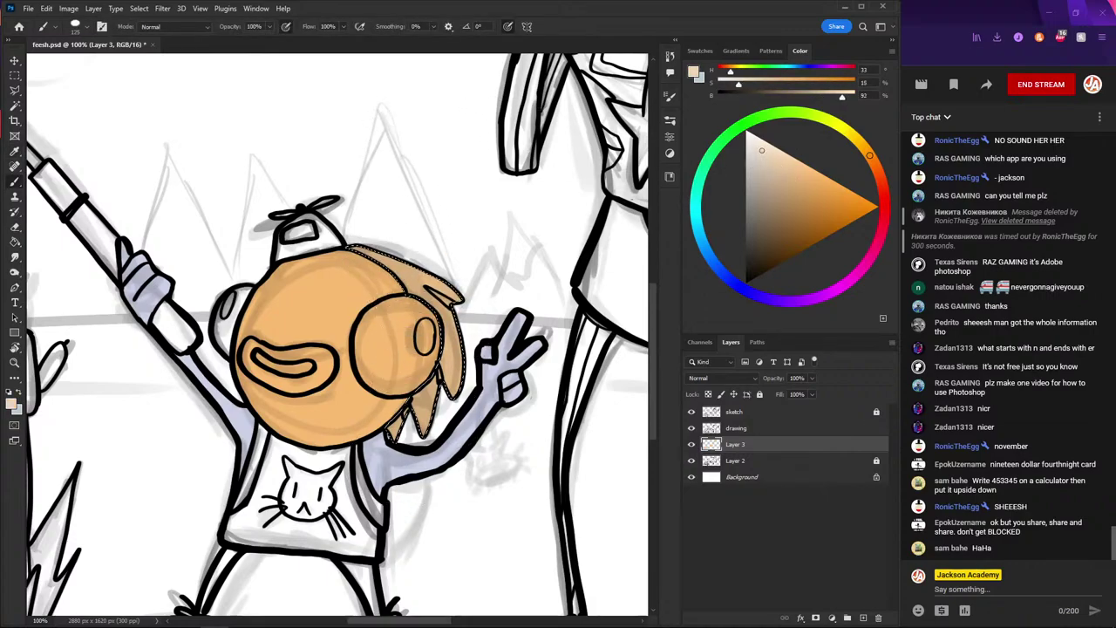
key(bracketleft)
key(bracketleft)
key(bracketleft)
mouse_move(395, 251)
mouse_down()
mouse_move(454, 288)
mouse_move(467, 367)
mouse_move(462, 405)
mouse_move(423, 446)
mouse_up()
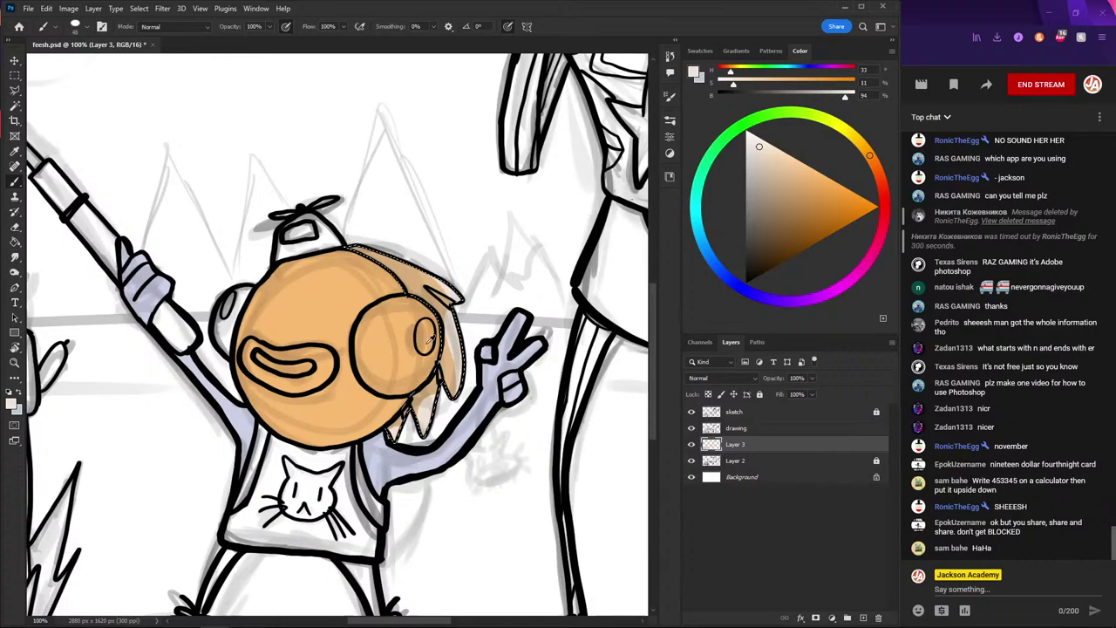
- Repaint the selected hair in a darker tan
key(l)
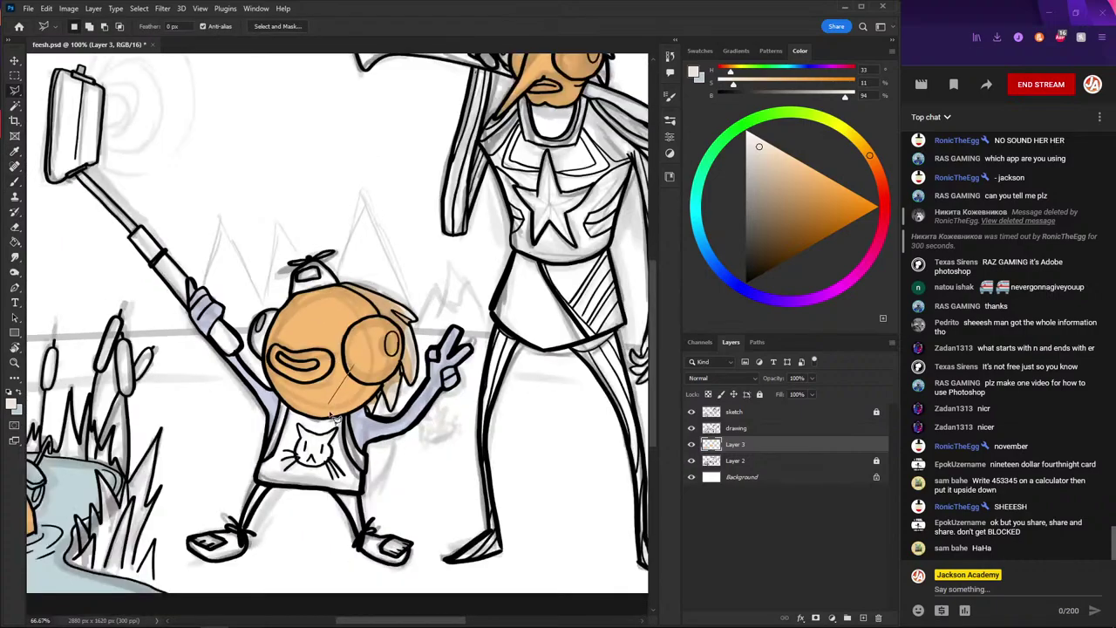
scroll(358, 371, down, 1)
scroll(322, 445, down, 1)
scroll(310, 462, up, 2)
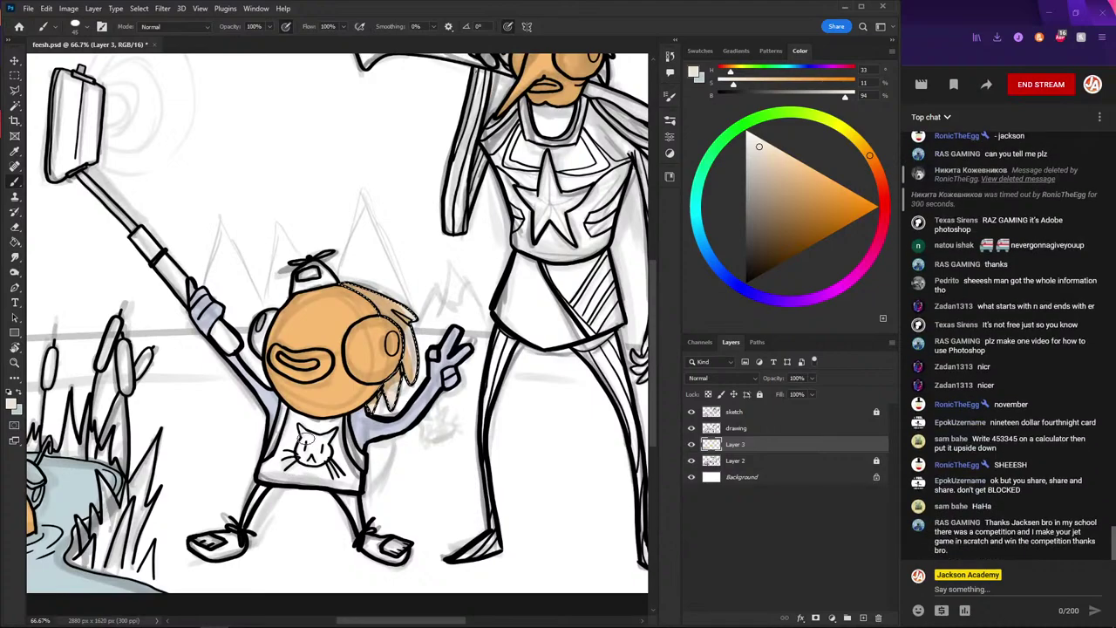
key(g)
alt+click(383, 367)
alt+click(384, 340)
key(b)
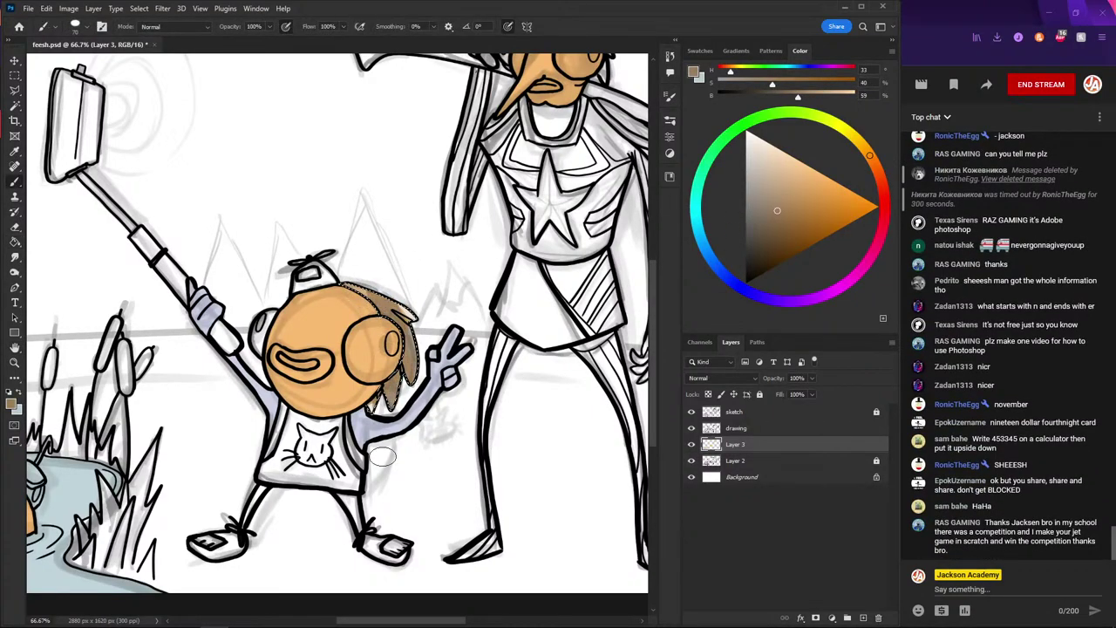
drag(344, 295, 418, 349)
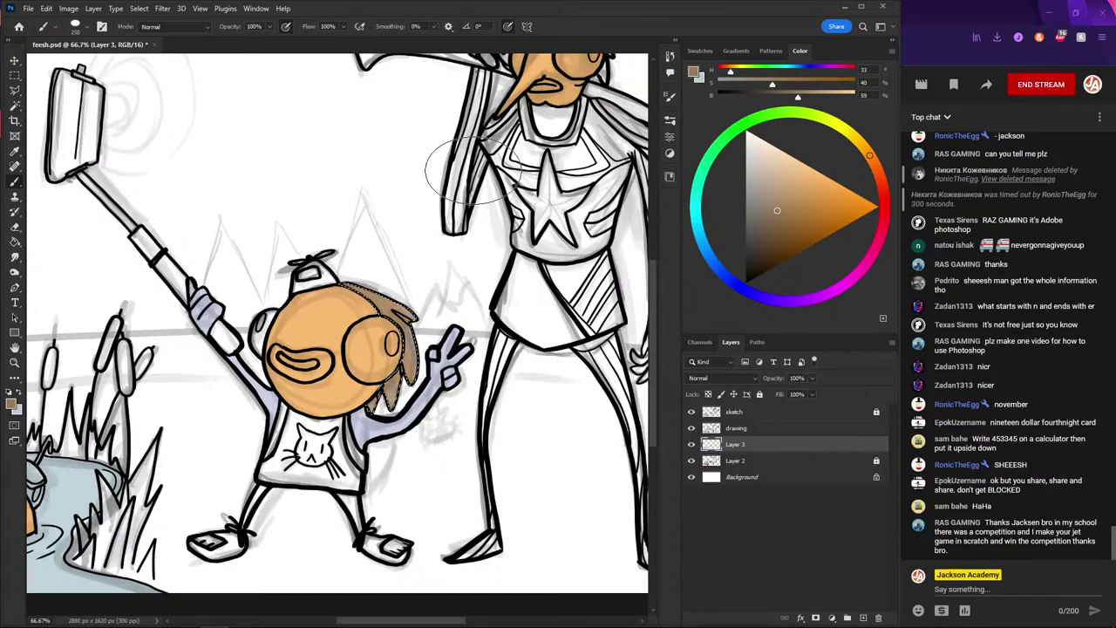
- Choose a grey-brown strand colour (H 33, S 22%, B 53%) and a 7 px brush
alt+click(471, 183)
key(bracketleft)
key(bracketleft)
key(bracketleft)
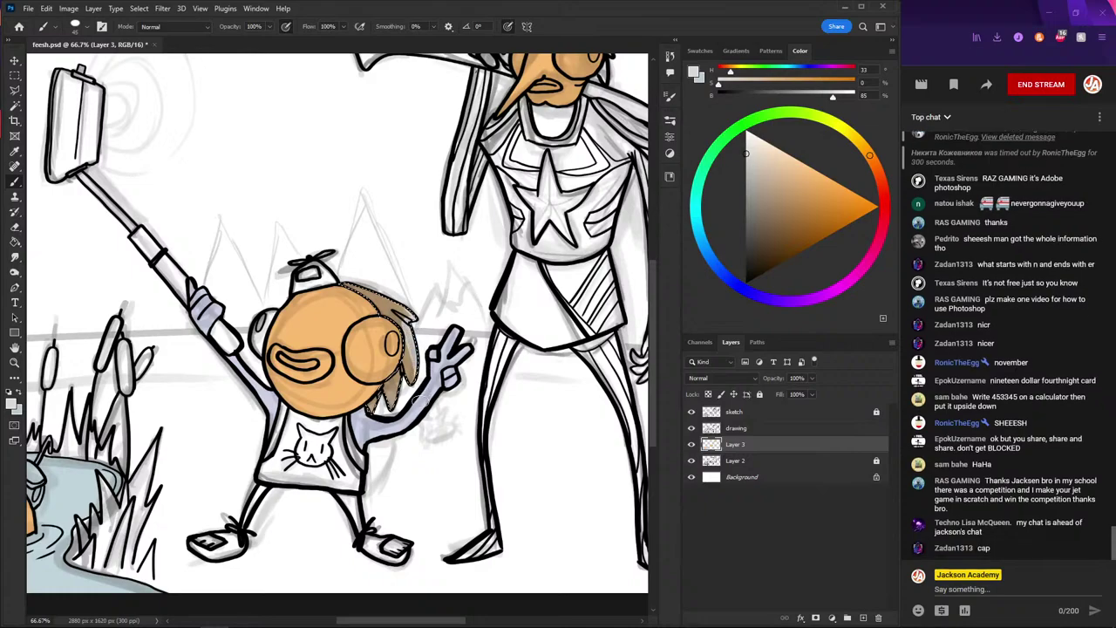
alt+click(390, 397)
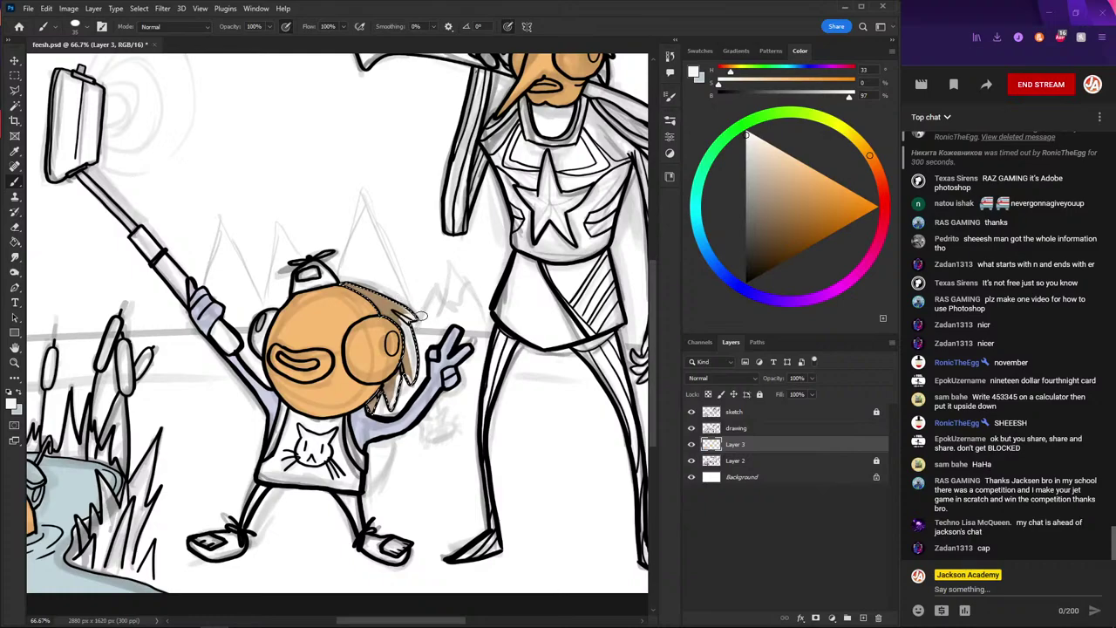
click(761, 210)
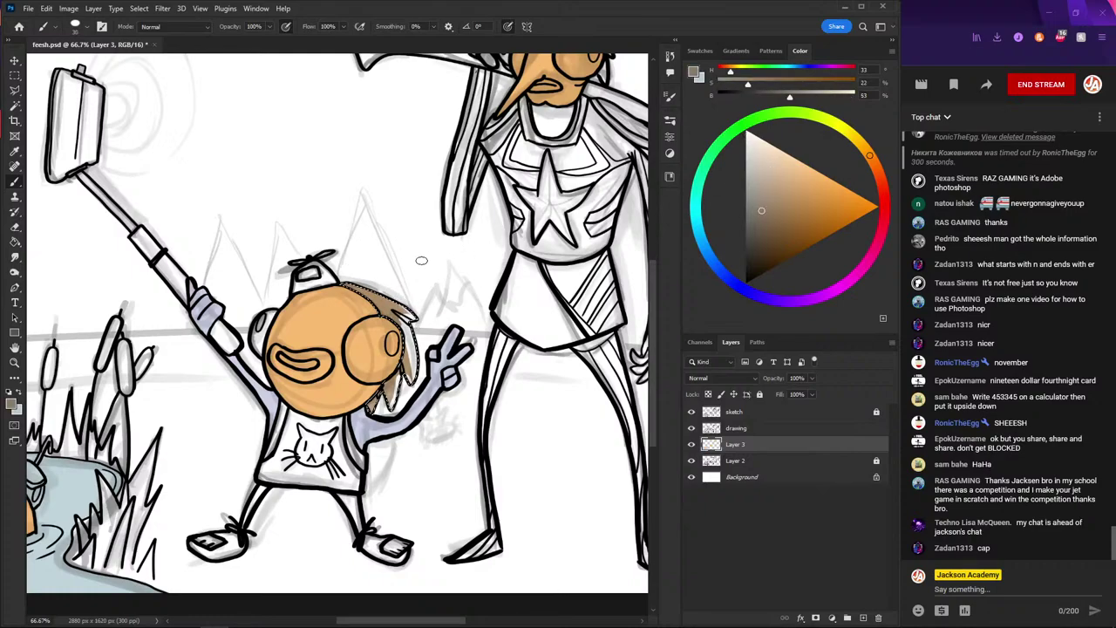
key(bracketleft)
key(bracketleft)
key(bracketleft)
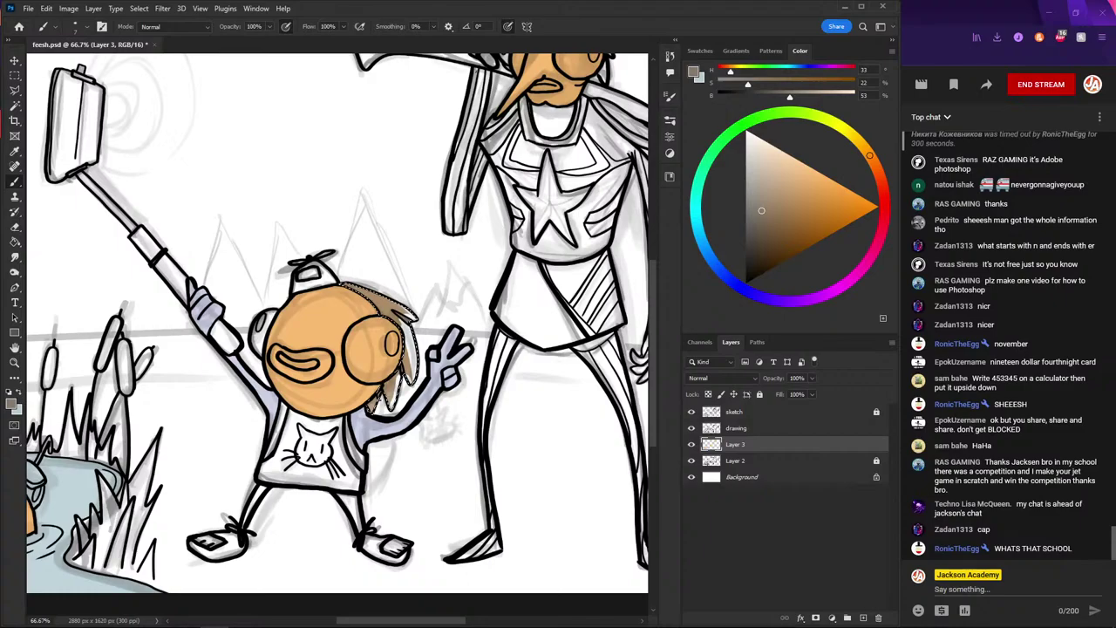
scroll(362, 348, down, 2)
- Paint the lasso-selected shirt a light grey-blue around the cat drawing
key(l)
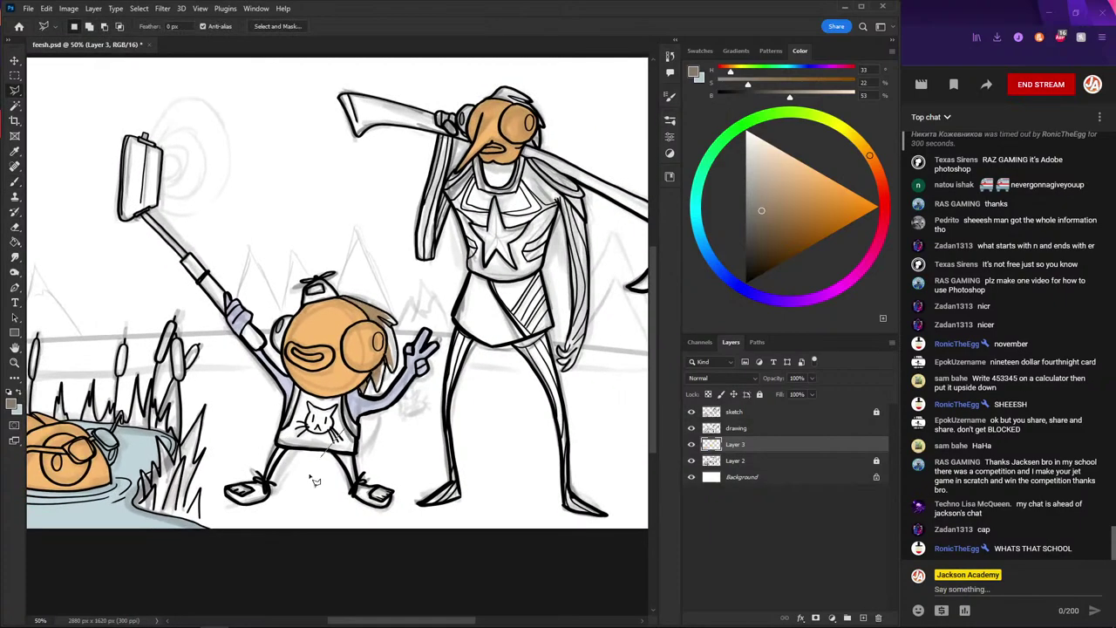
scroll(303, 457, up, 2)
scroll(302, 457, down, 1)
scroll(314, 444, up, 2)
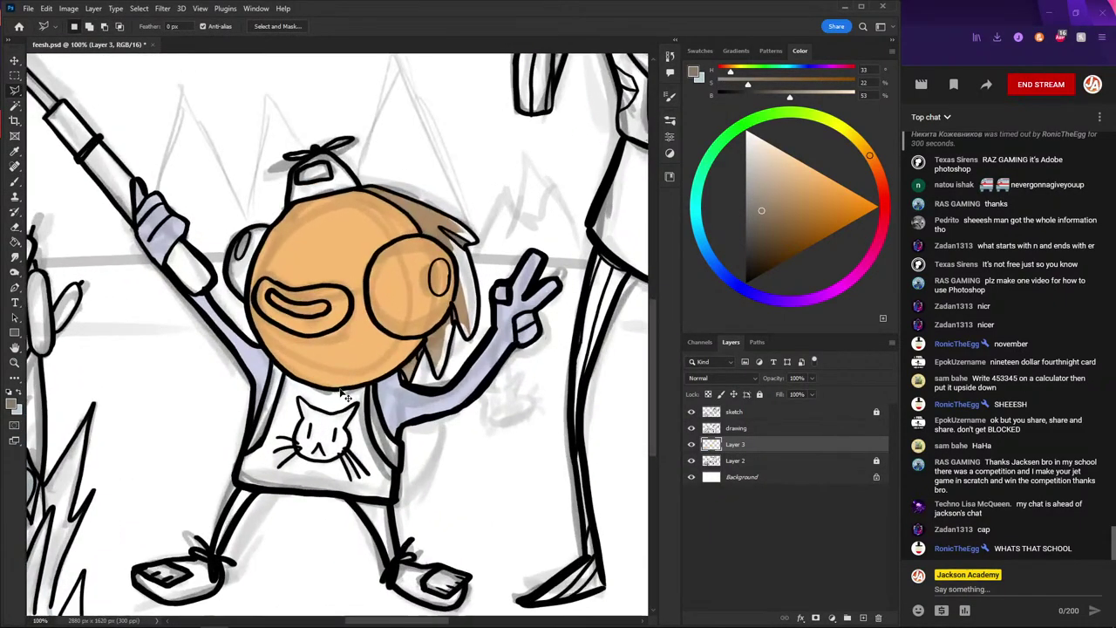
scroll(324, 437, down, 1)
scroll(323, 434, down, 1)
scroll(287, 321, up, 1)
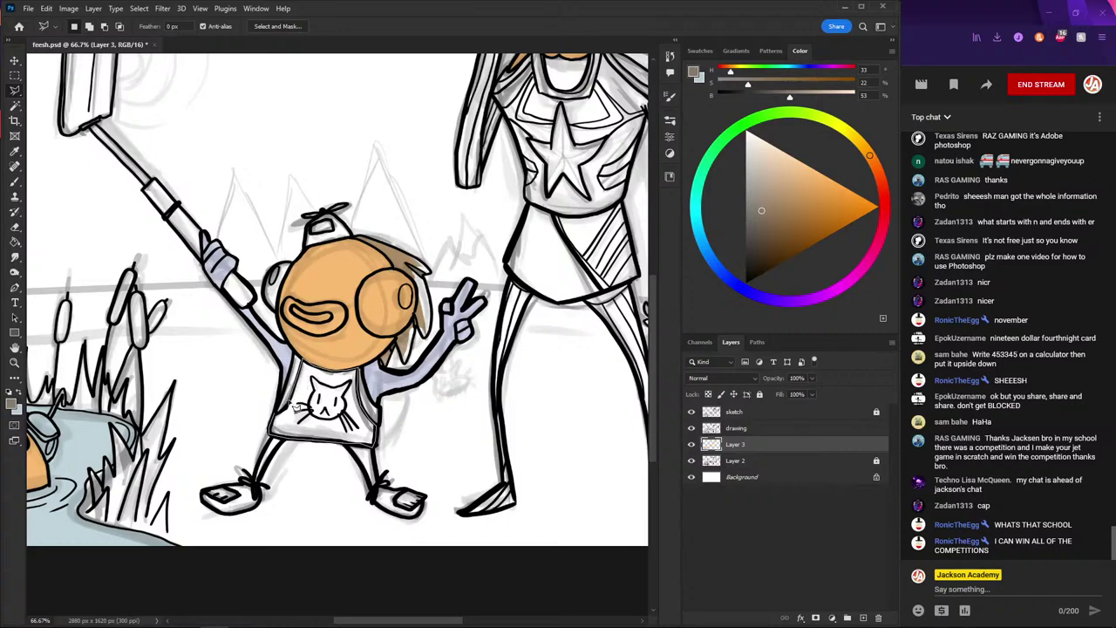
key(b)
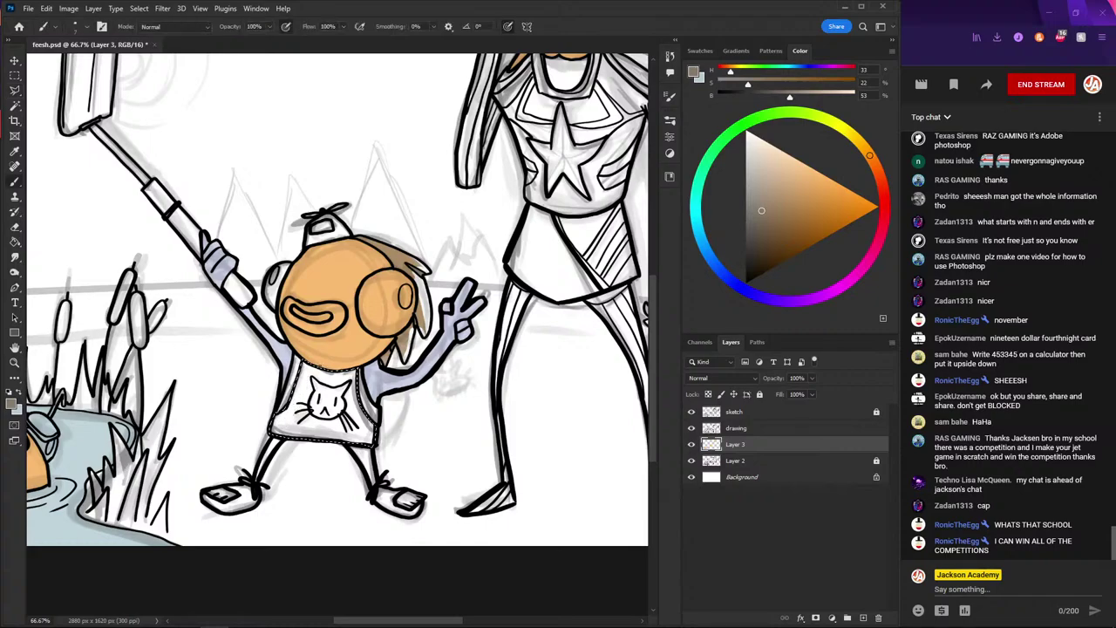
key(x)
click(759, 191)
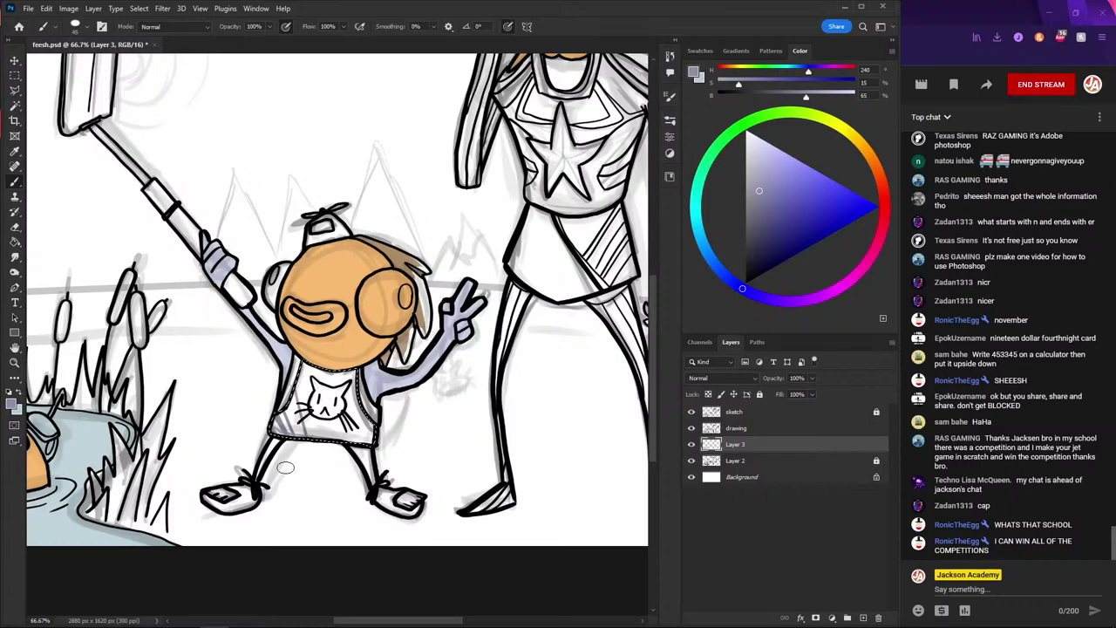
drag(286, 405, 329, 433)
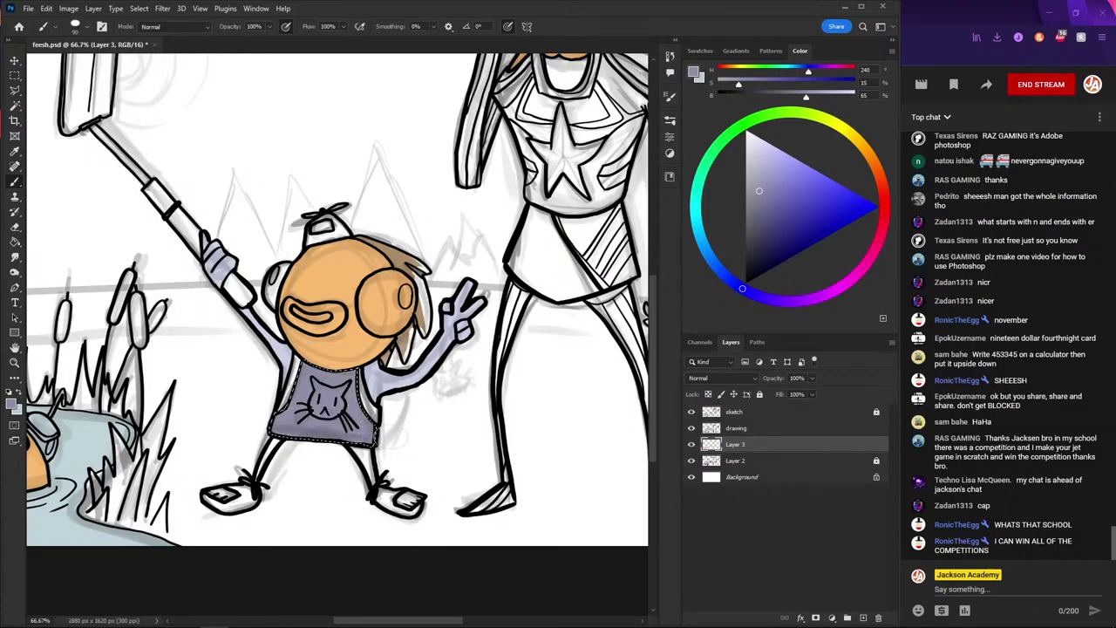
- Repaint the shirt a darker grey-blue, then sample the orange of the kid's face
click(754, 215)
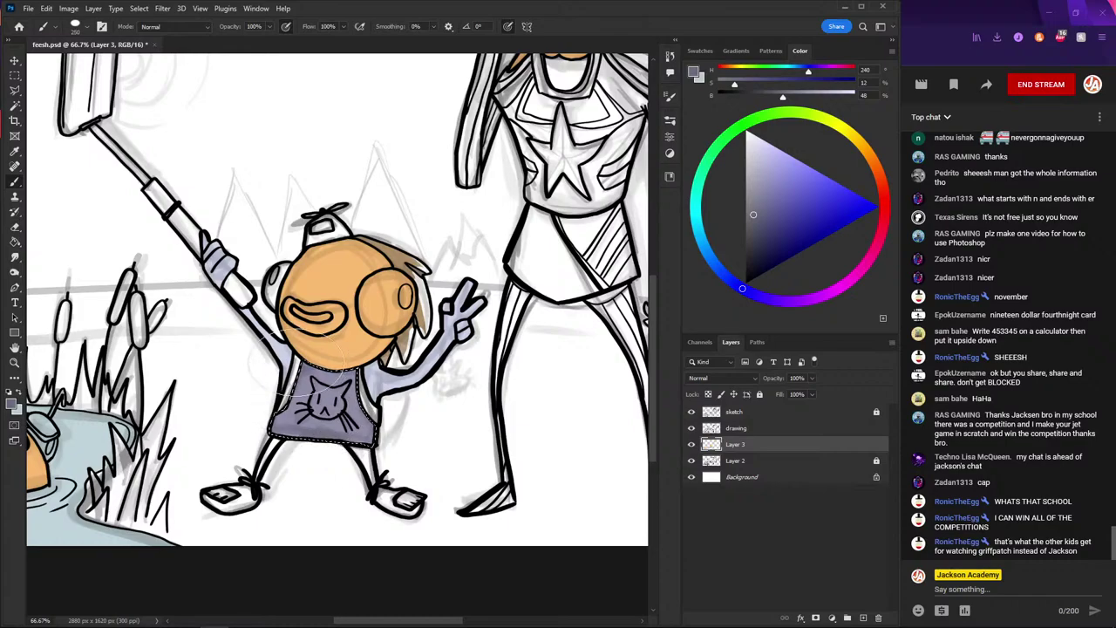
drag(314, 357, 323, 409)
alt+click(331, 377)
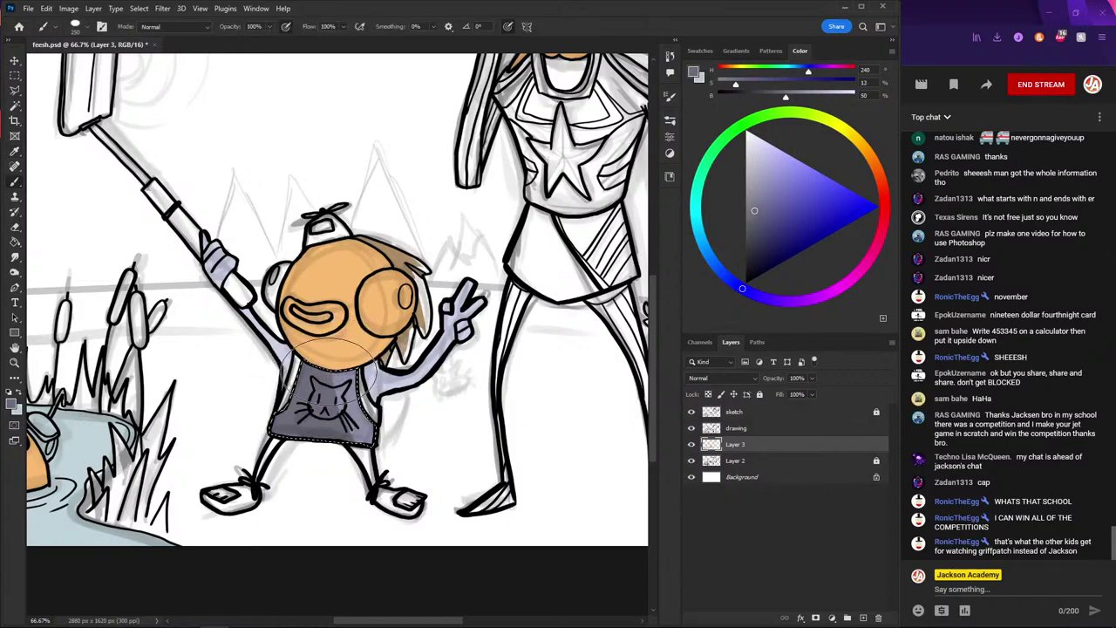
alt+click(366, 425)
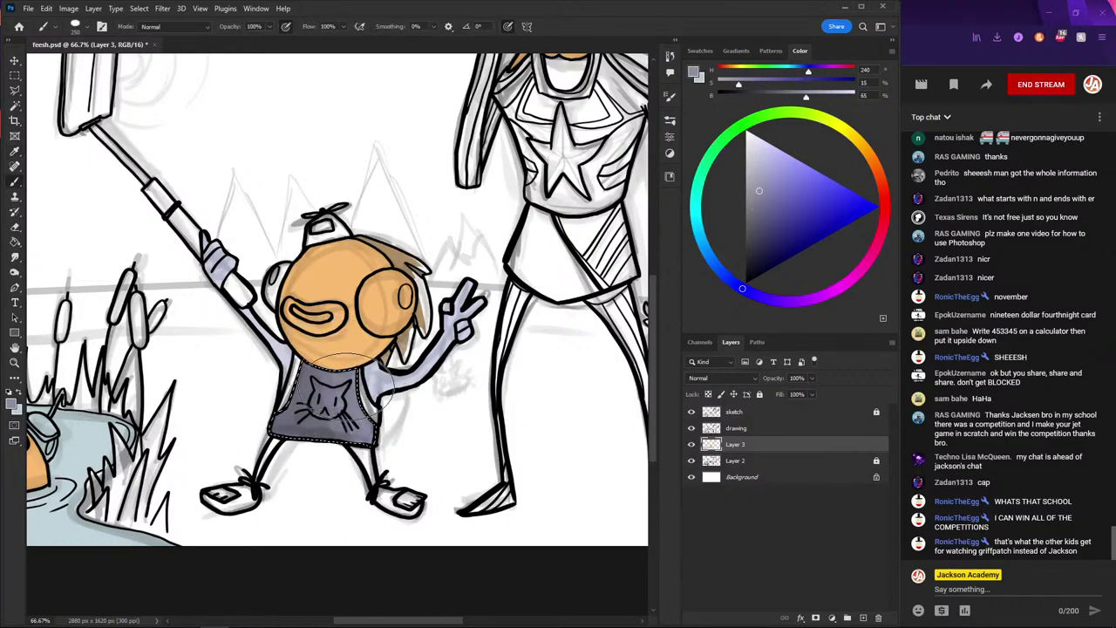
alt+click(321, 402)
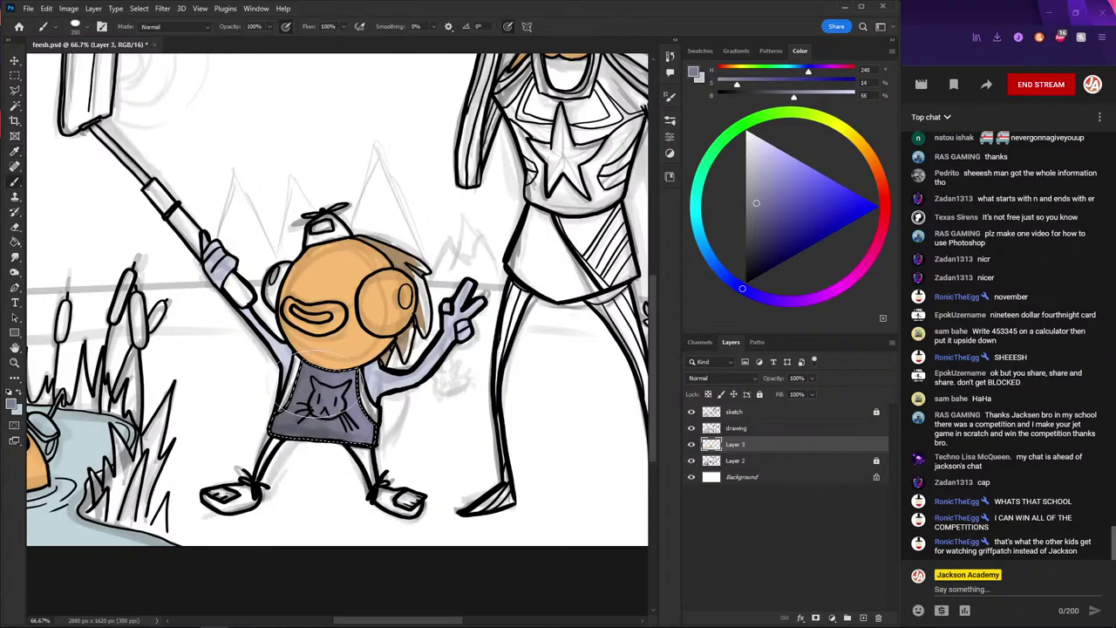
alt+click(320, 340)
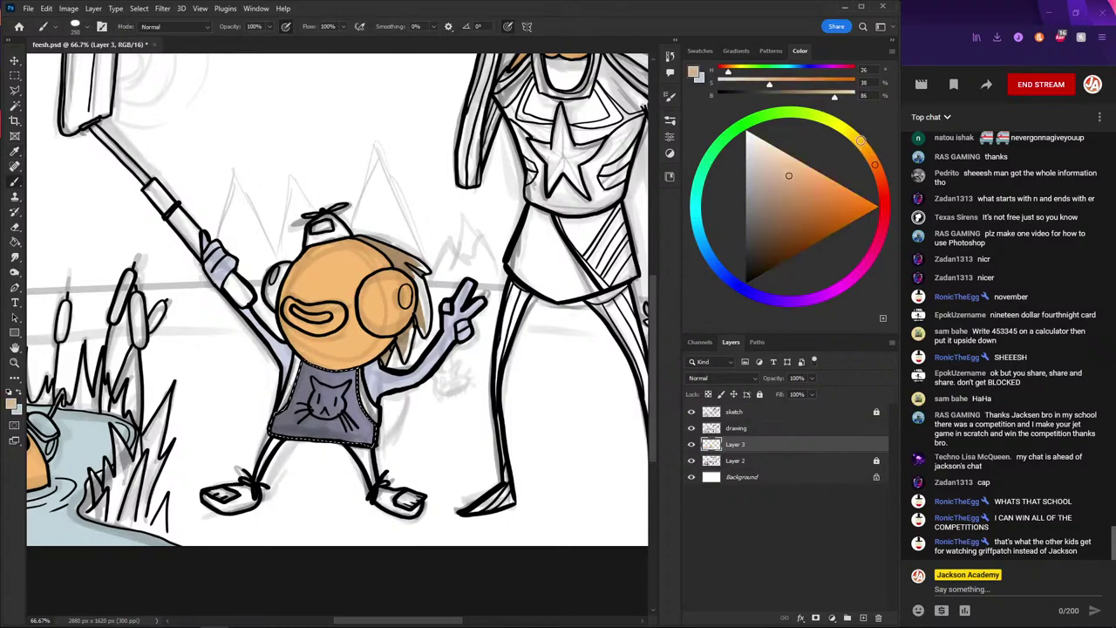
- Deepen the orange to a more saturated shade and enlarge the brush for the shirt's cat
mouse_move(861, 139)
mouse_down()
mouse_move(828, 129)
mouse_move(871, 157)
mouse_up()
click(819, 217)
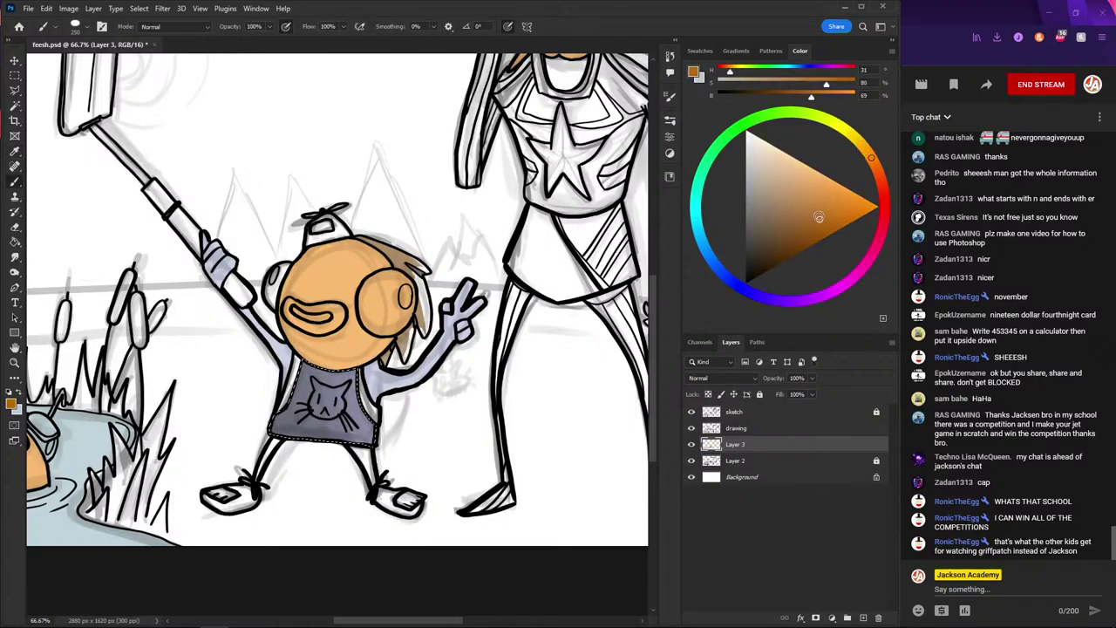
drag(819, 217, 835, 218)
key(bracketright)
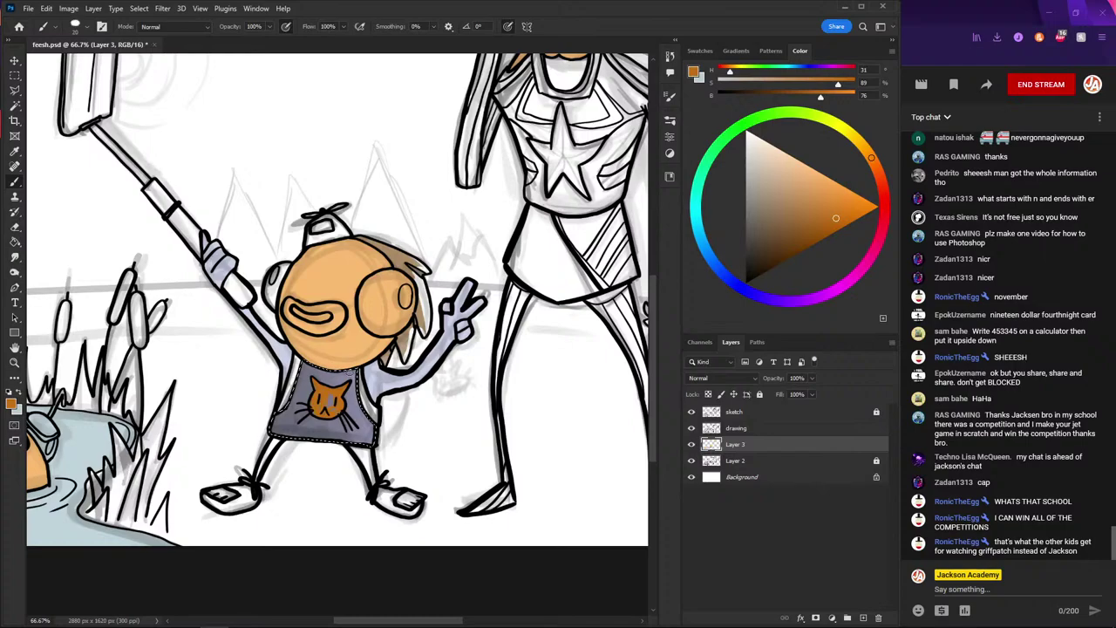
- Deselect and lasso the shirt's left edge for shading
key(l)
key(ctrl+d)
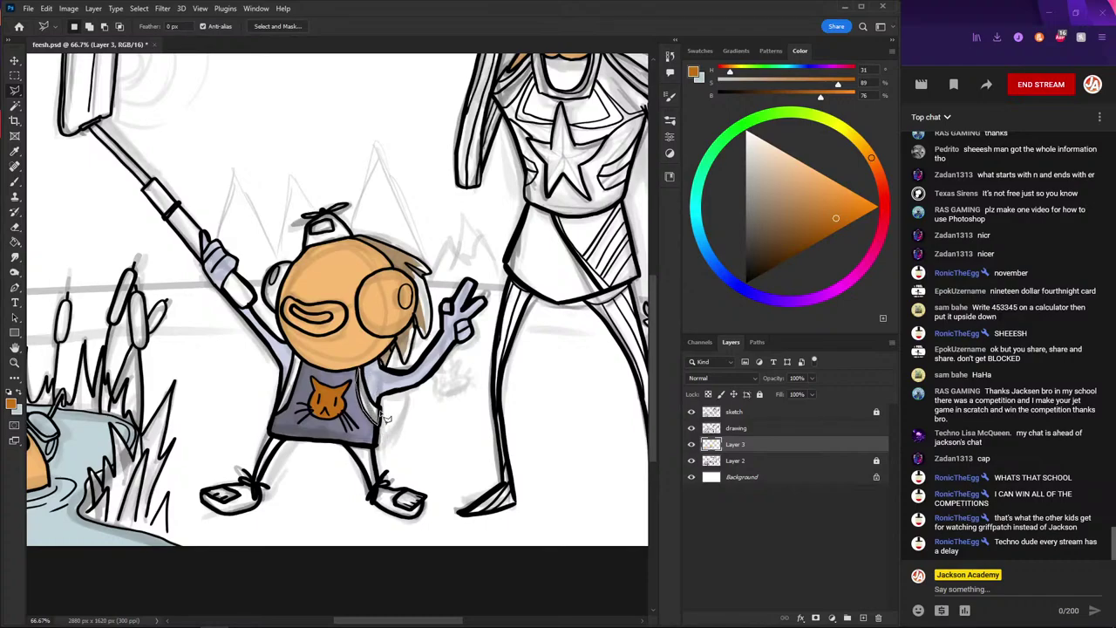
mouse_move(369, 397)
mouse_down()
mouse_move(340, 355)
mouse_move(283, 410)
mouse_move(307, 368)
mouse_move(336, 358)
mouse_up()
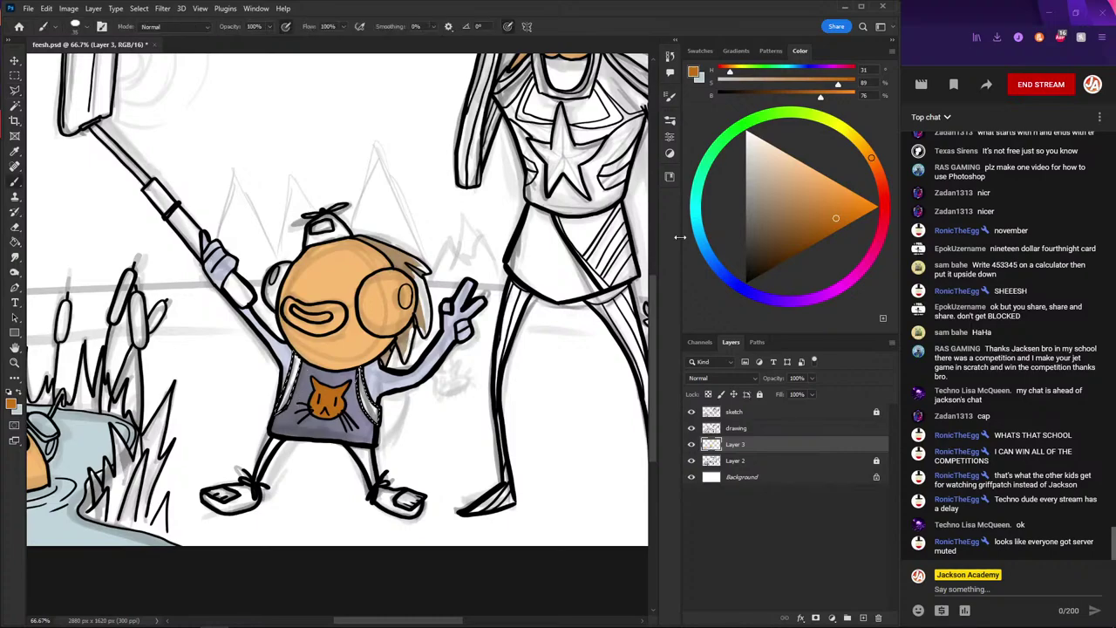
- Shade the shirt's left edge with dark grey sampled from the shirt
key(b)
alt+click(302, 406)
drag(301, 406, 282, 420)
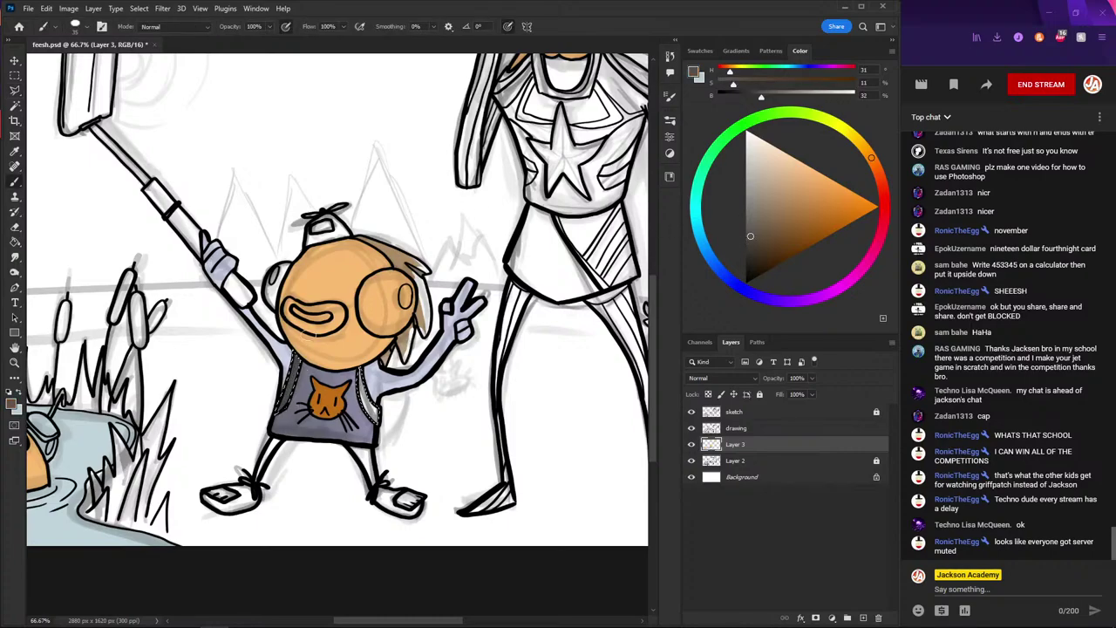
key(l)
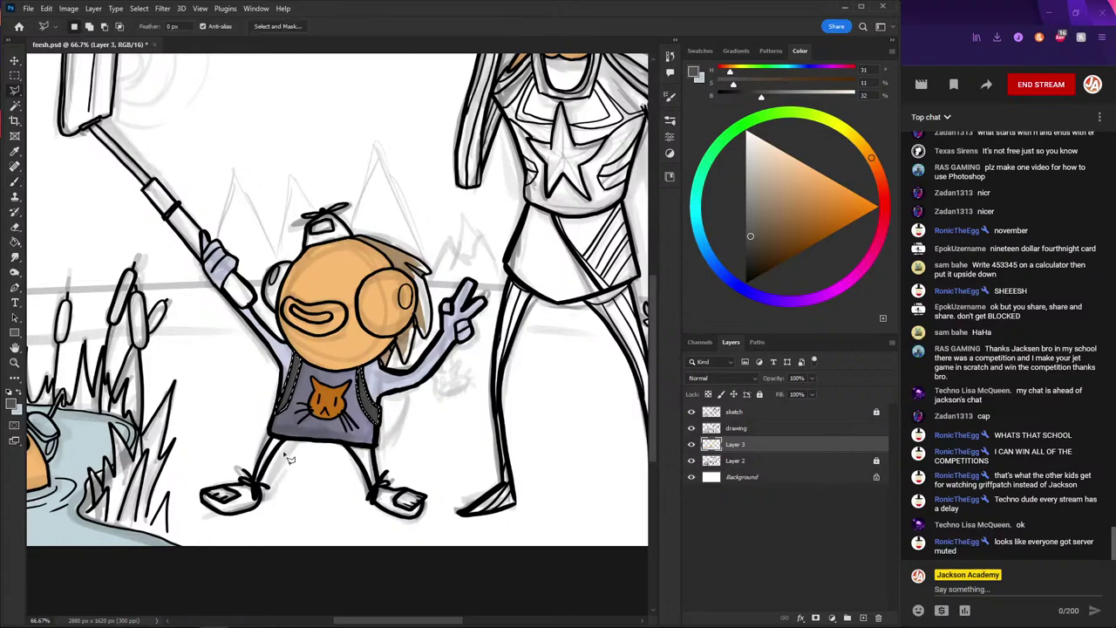
scroll(298, 422, up, 2)
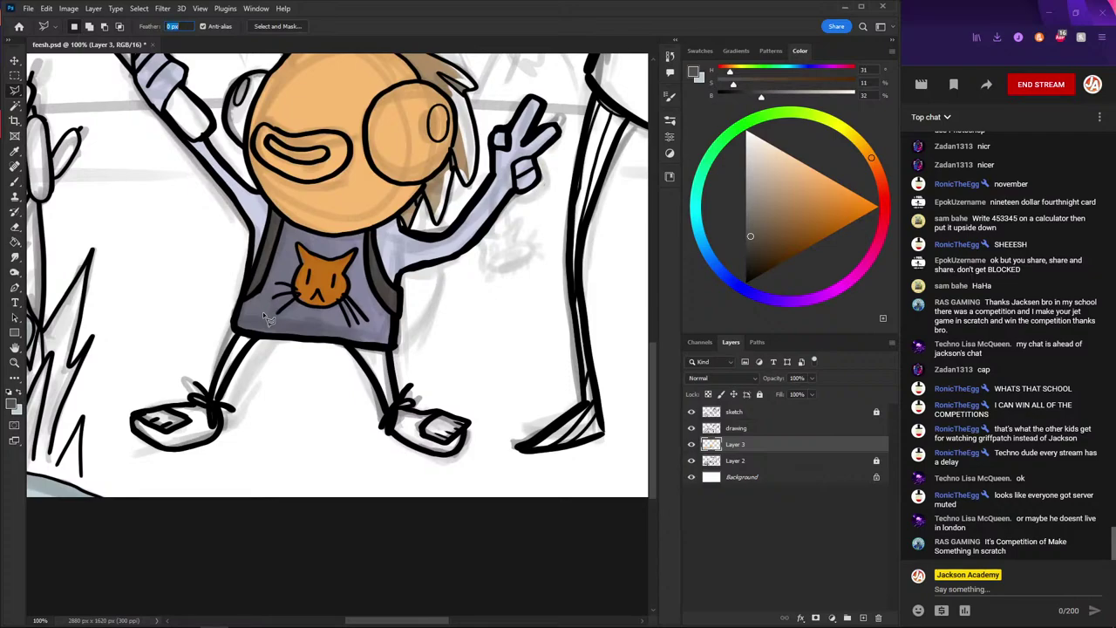
- Save feesh.psd, then hide the sketch layer
key(ctrl+s)
drag(227, 222, 284, 278)
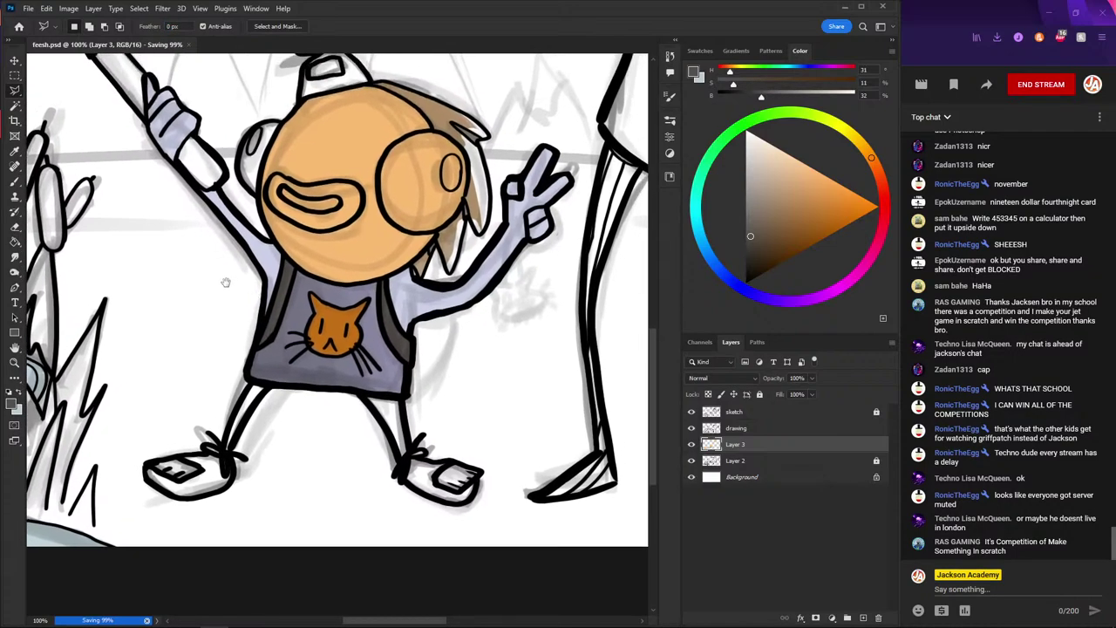
scroll(401, 384, down, 1)
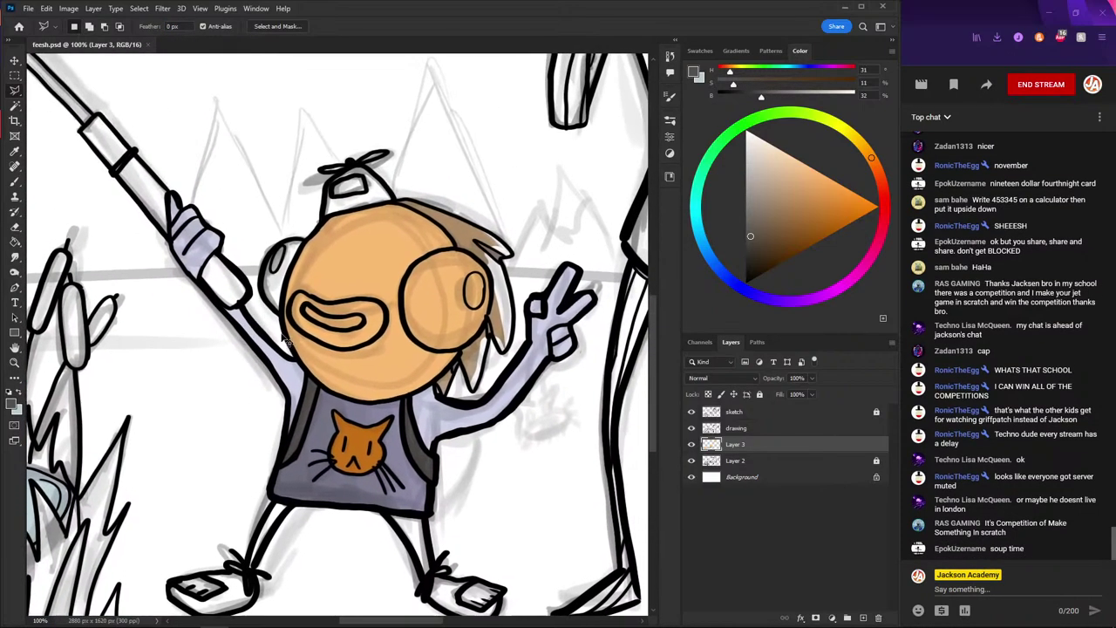
key(i)
scroll(259, 253, down, 1)
scroll(258, 262, down, 1)
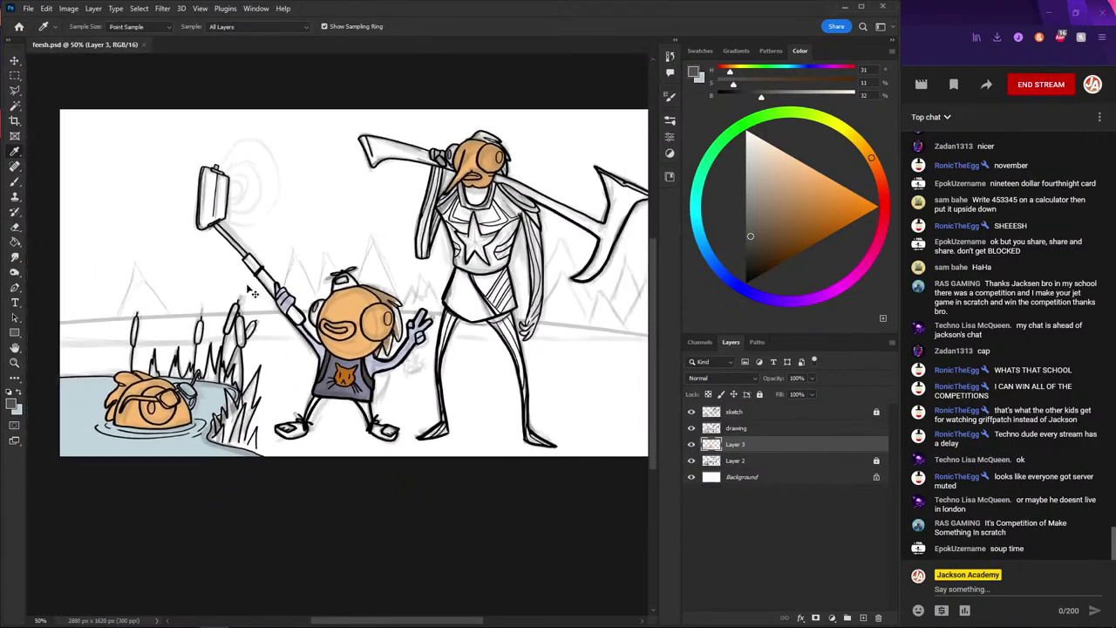
scroll(255, 279, down, 1)
scroll(253, 292, up, 2)
scroll(253, 292, up, 1)
scroll(253, 292, down, 1)
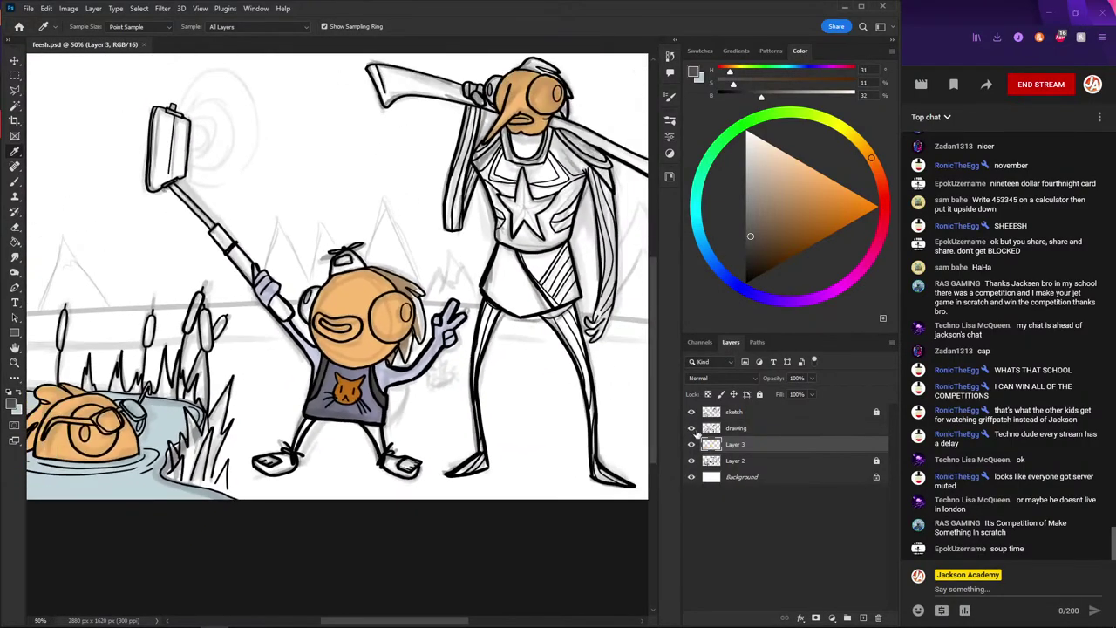
click(692, 412)
scroll(544, 413, down, 1)
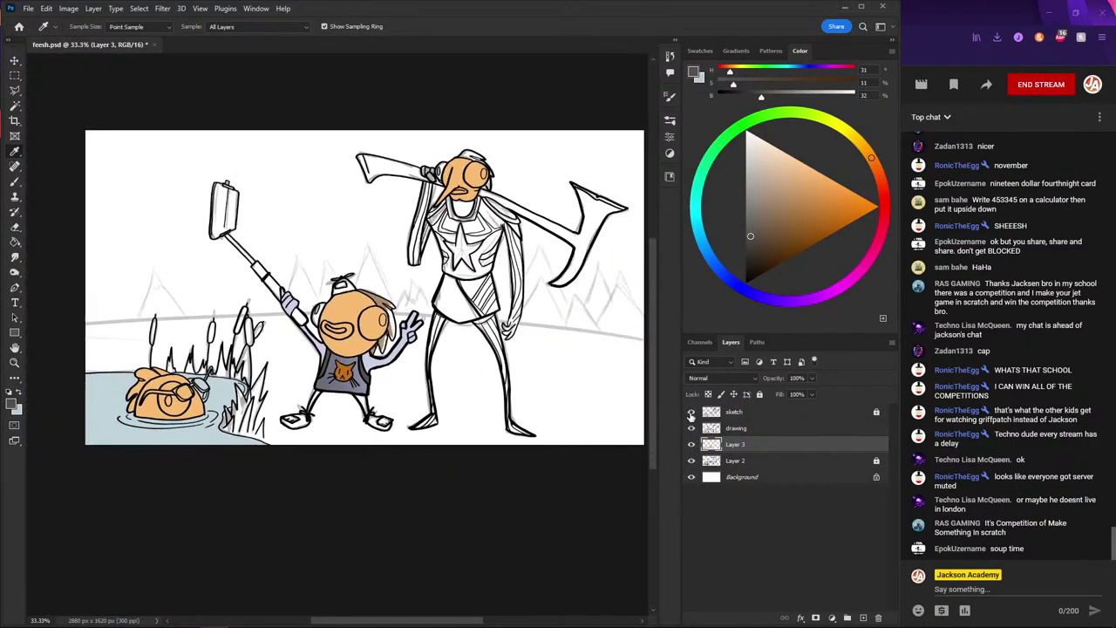
- Hide Layer 2 and group it with the sketch layer as a group named 'sketch'
click(691, 460)
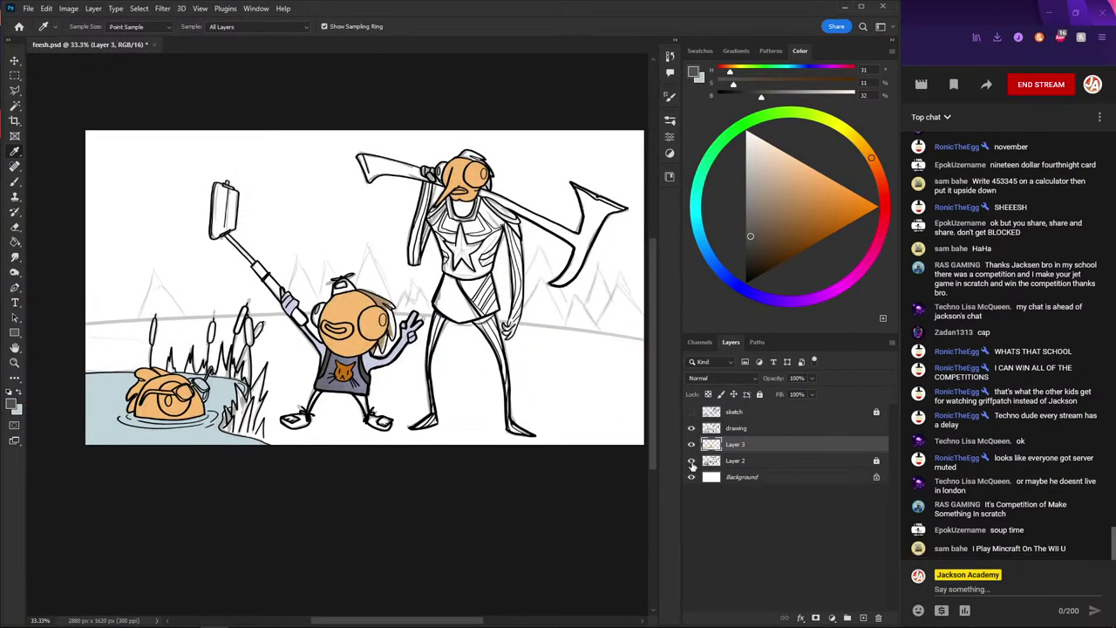
click(736, 411)
shift+click(733, 471)
right_click(730, 464)
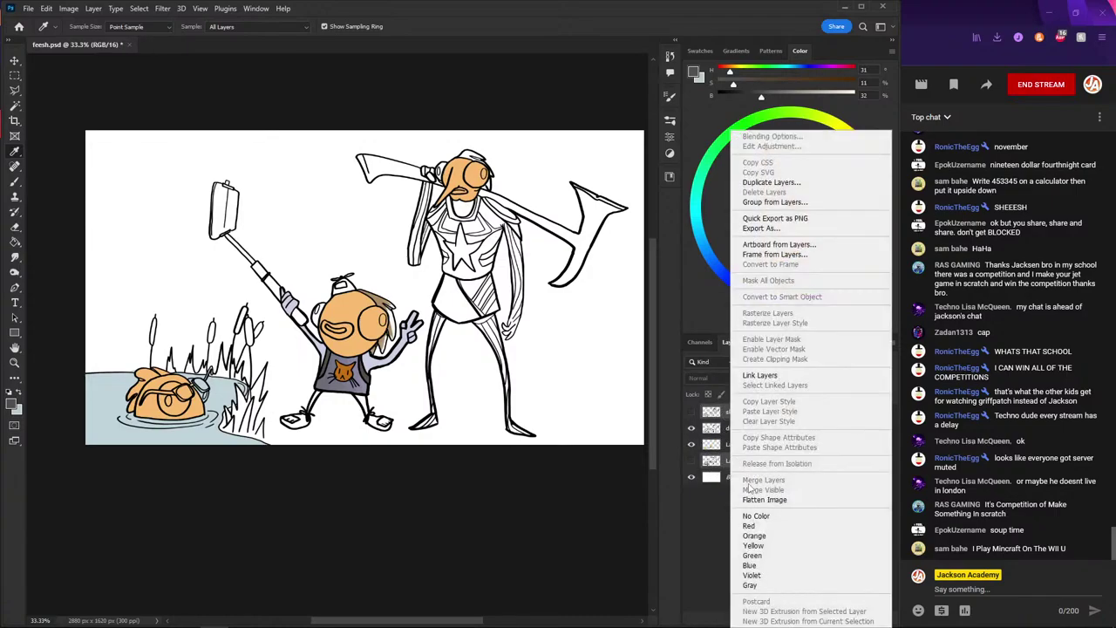
click(729, 463)
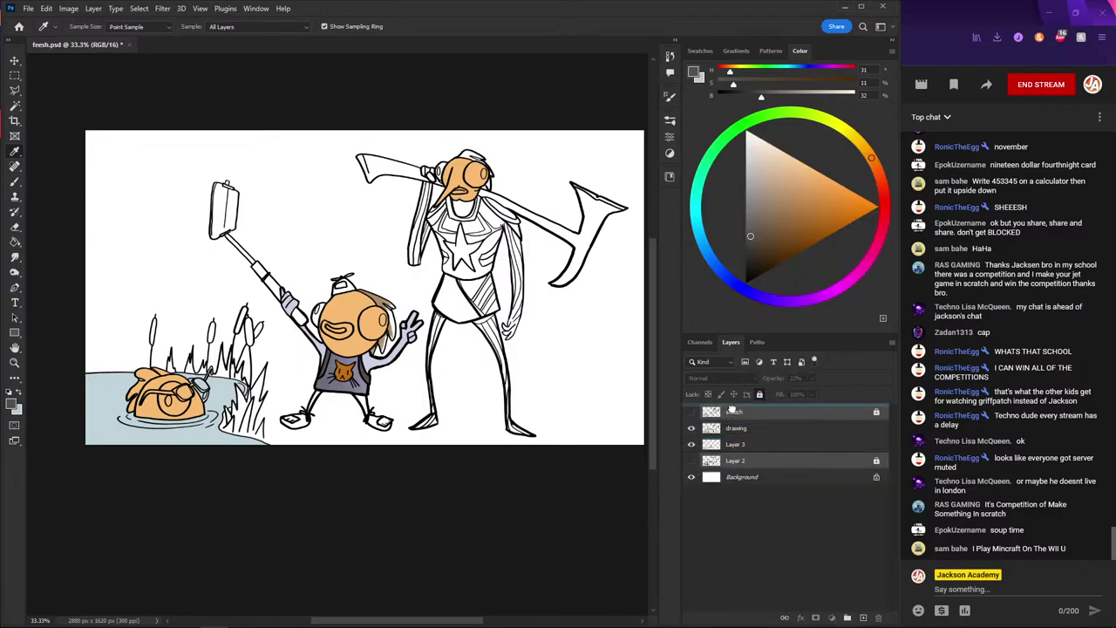
click(847, 617)
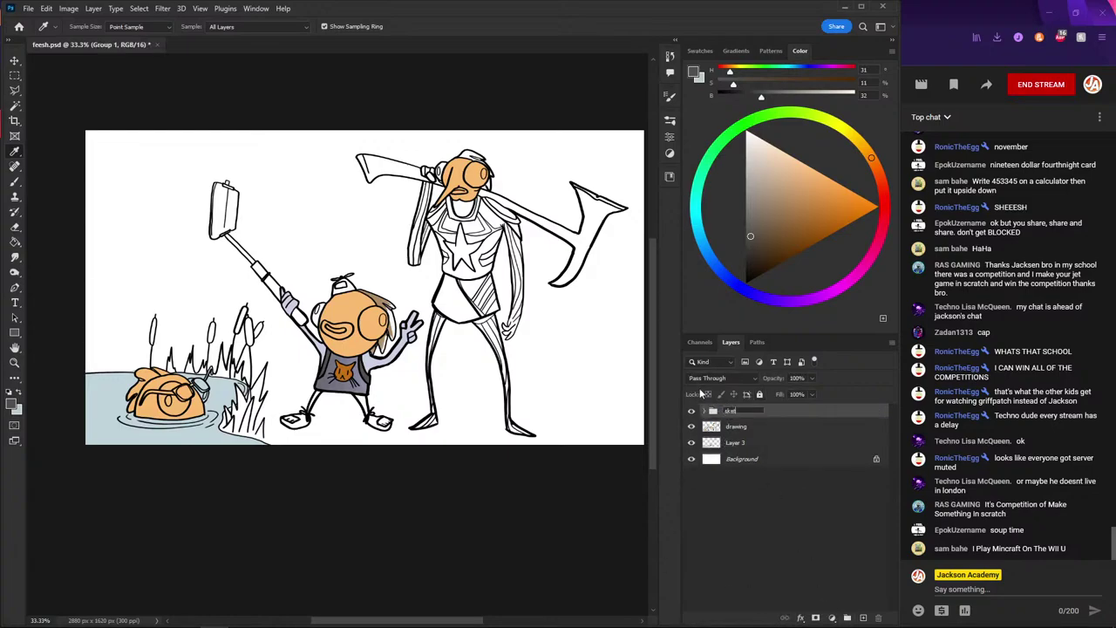
text(ch)
key(Return)
- Move the sketch group below Layer 3 and add a new Layer 4 above it
drag(712, 409, 712, 436)
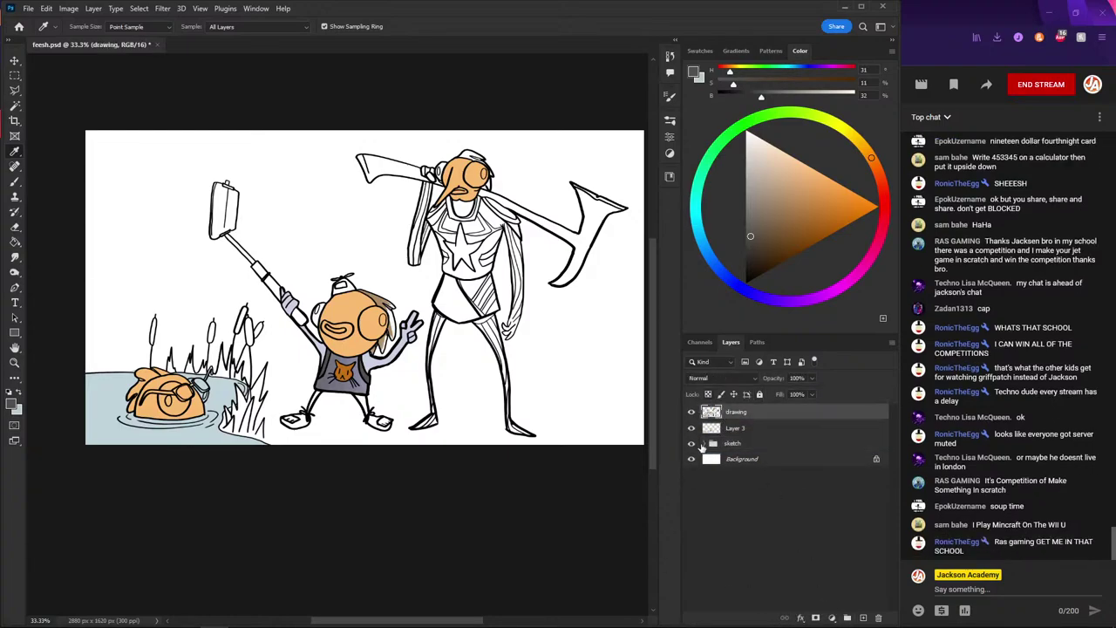
click(756, 428)
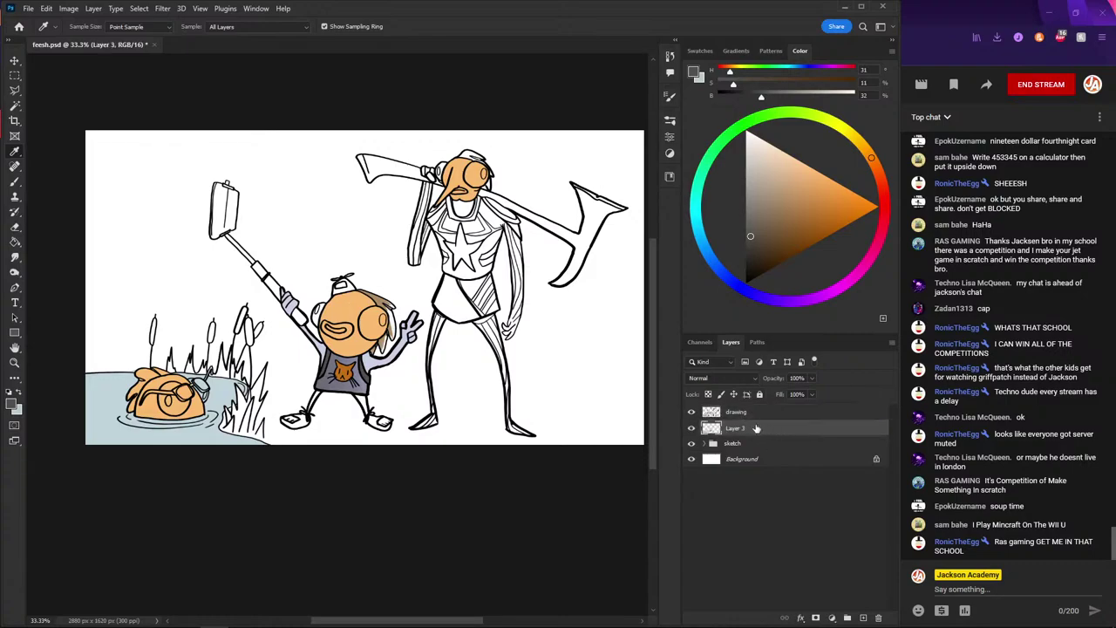
click(862, 617)
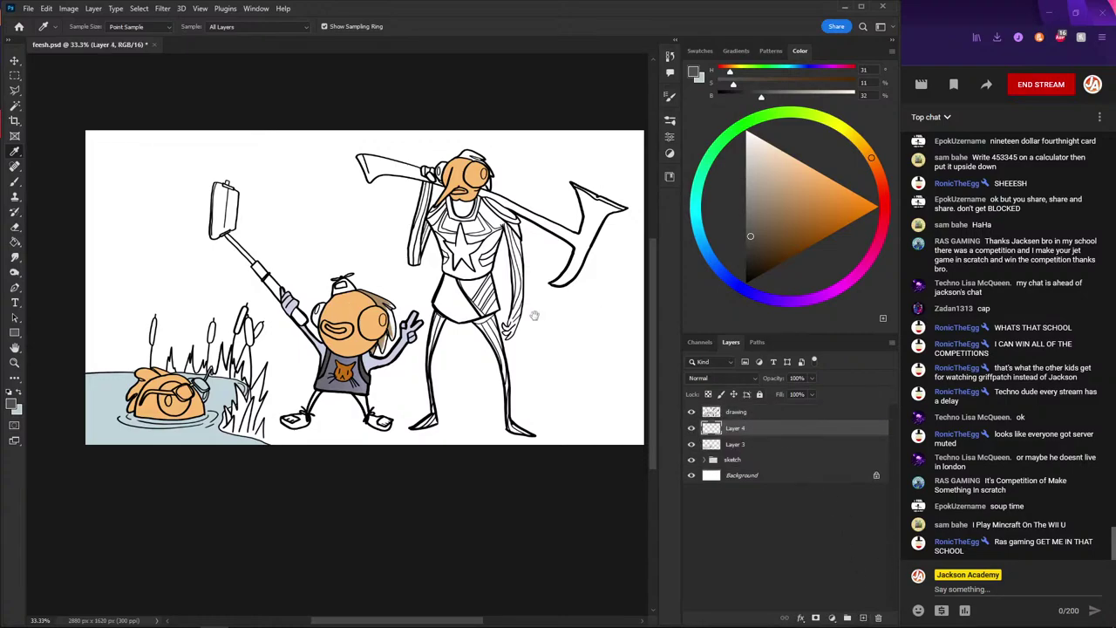
- Try several straight black horizon strokes across the canvas, undoing each attempt
drag(535, 316, 462, 294)
key(b)
key(d)
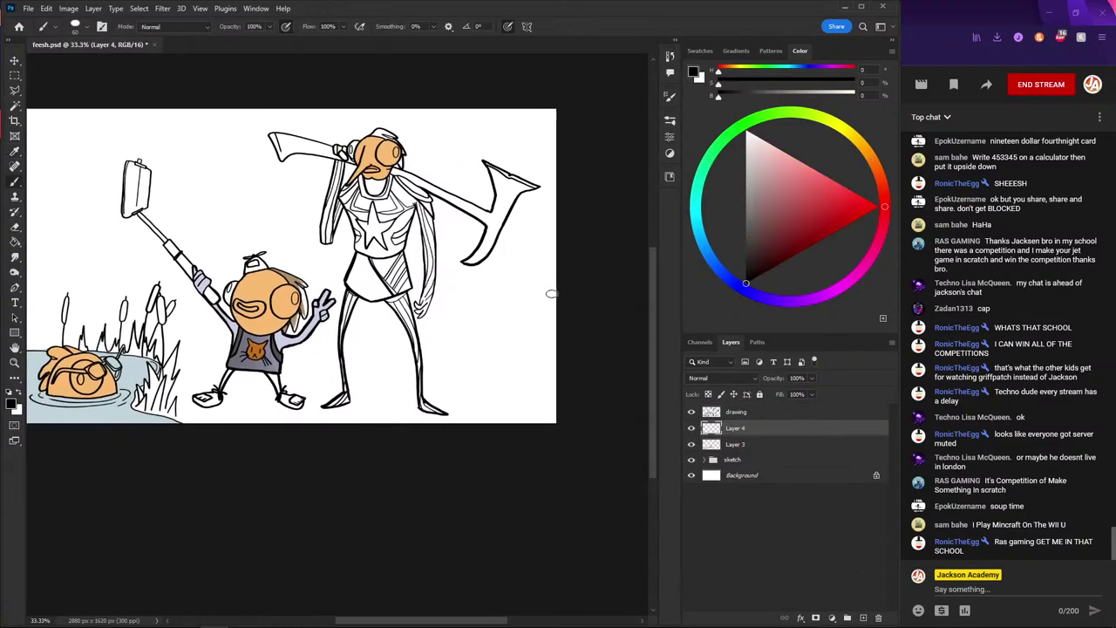
mouse_move(556, 324)
mouse_down()
mouse_move(26, 321)
mouse_move(164, 332)
mouse_up()
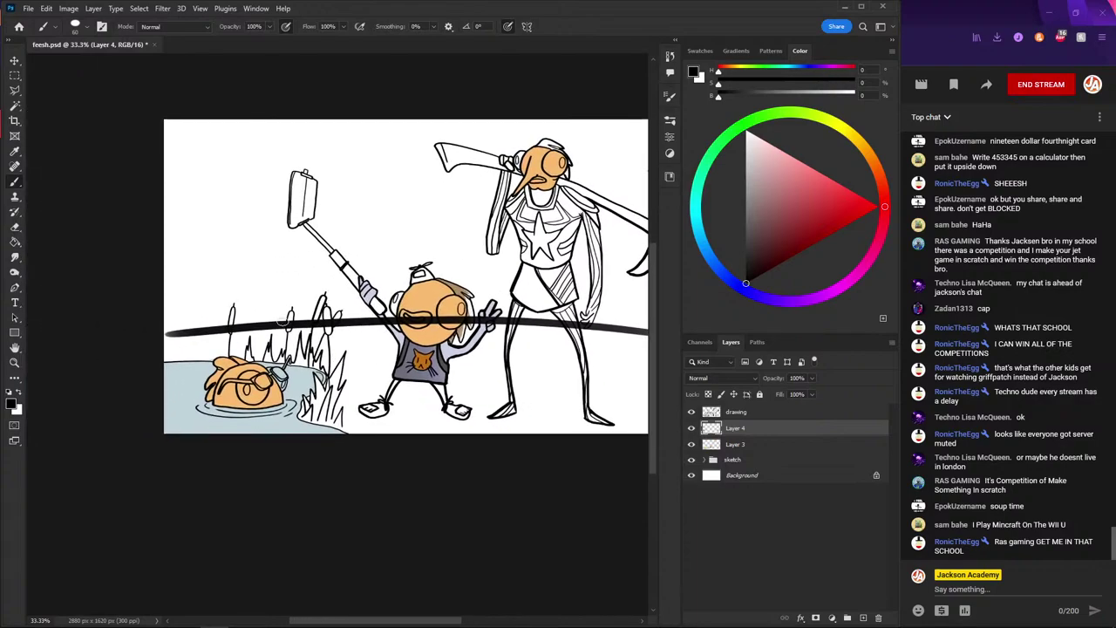
key(ctrl+z)
key(ctrl+minus)
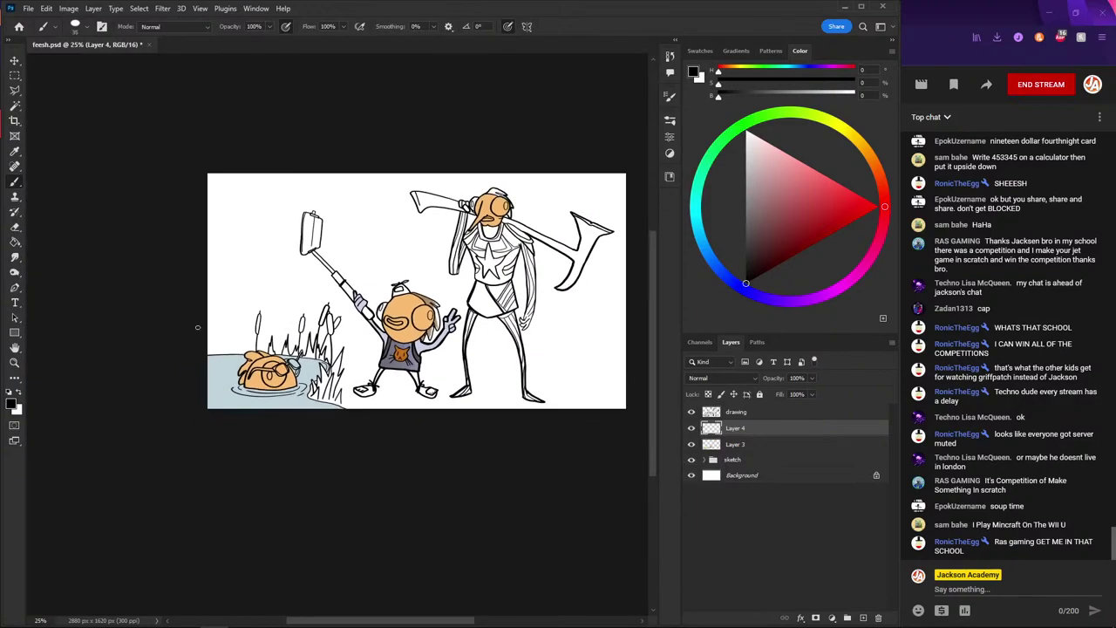
drag(206, 333, 739, 382)
key(ctrl+z)
drag(628, 333, 205, 307)
key(ctrl+z)
mouse_move(522, 319)
mouse_down()
mouse_move(629, 341)
mouse_move(106, 318)
mouse_up()
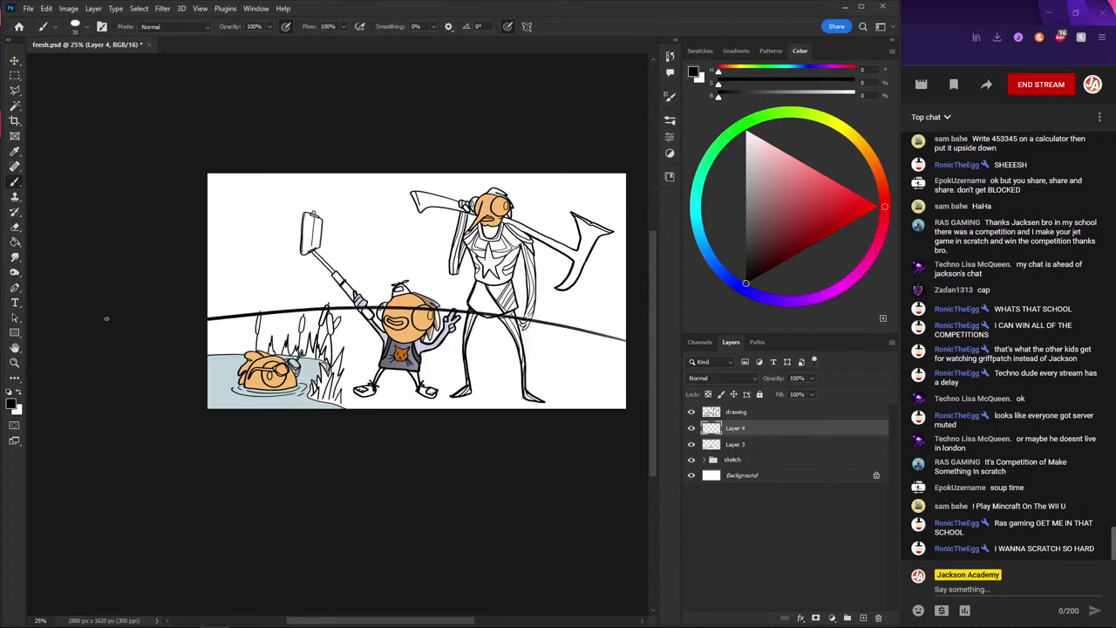
key(ctrl+z)
key(ctrl+z)
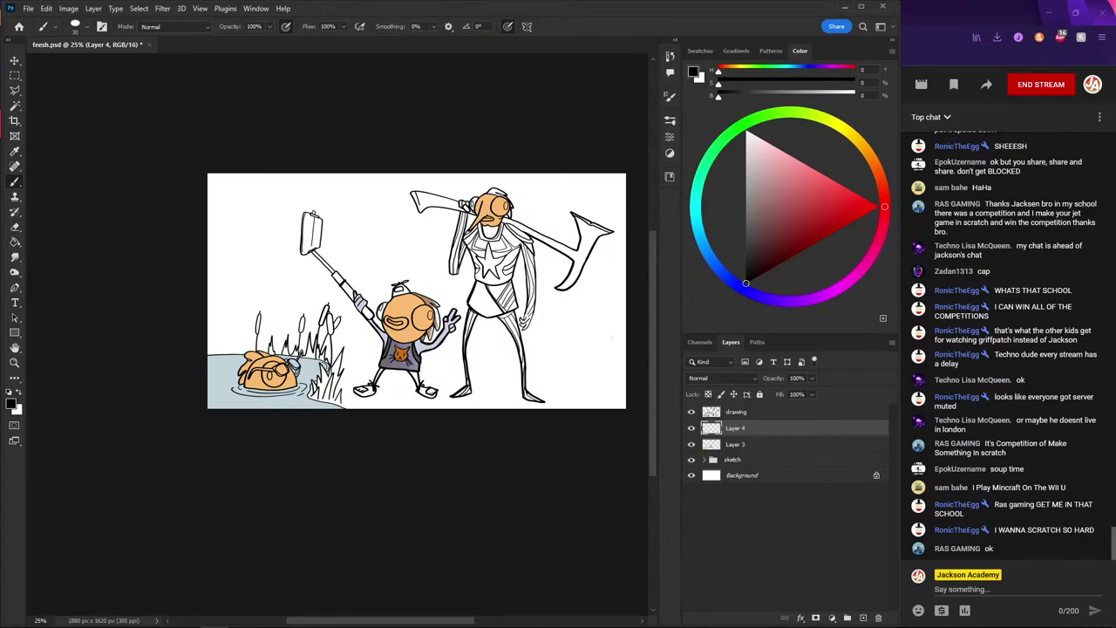
- Redraw the horizon line as a curve arching higher in the middle
key(ctrl+shift+z)
key(ctrl+shift+z)
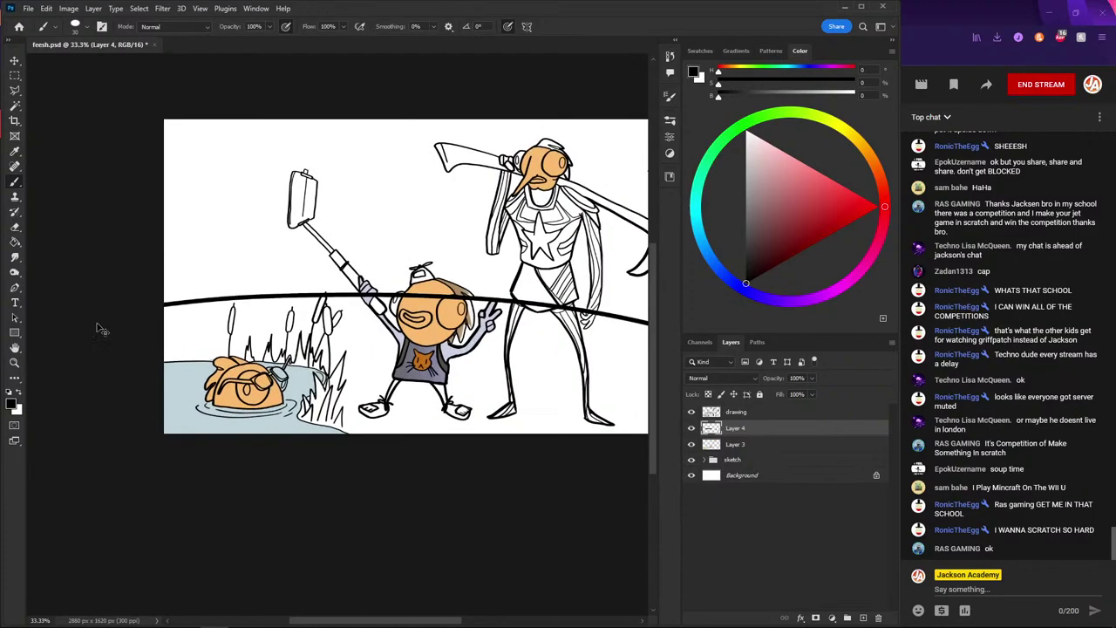
key(ctrl+z)
key(ctrl+z)
drag(627, 335, 202, 296)
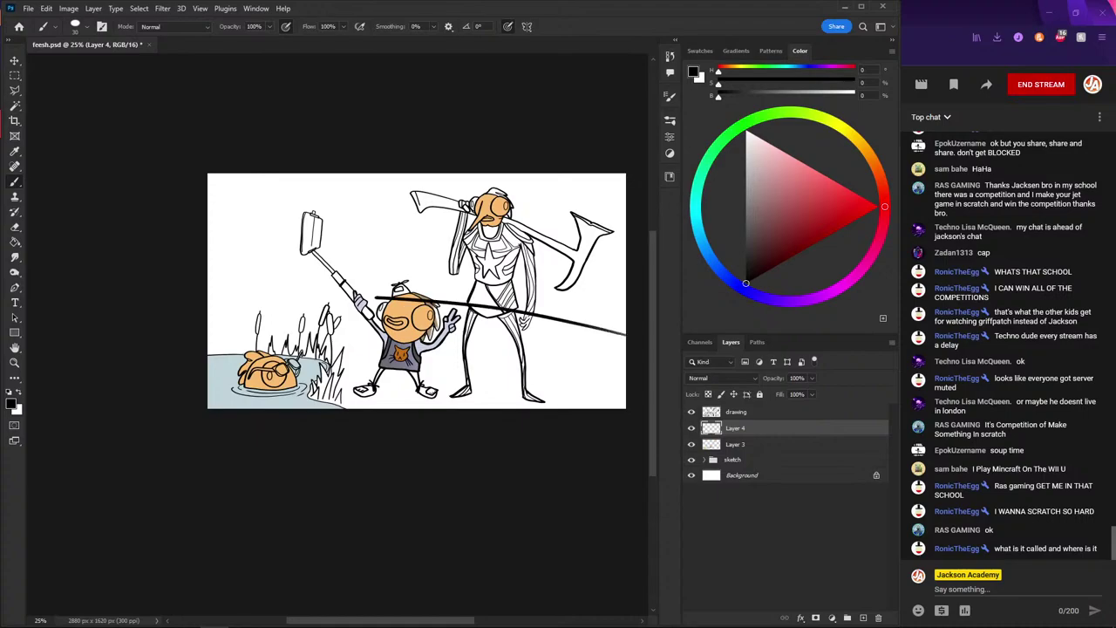
key(ctrl+z)
drag(624, 321, 206, 307)
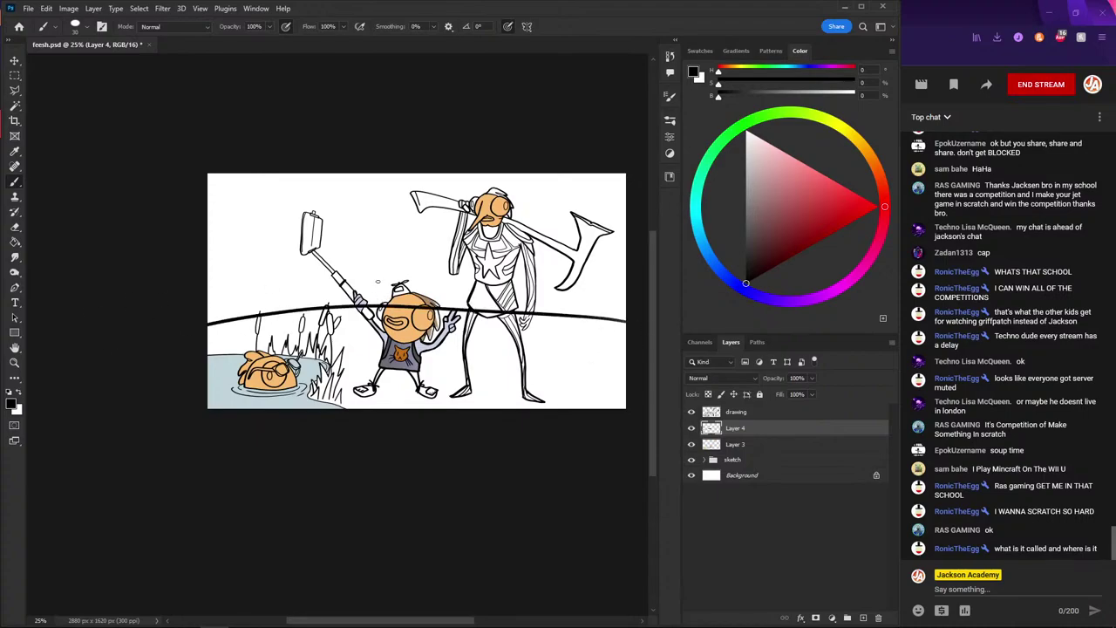
key(ctrl+z)
drag(626, 329, 111, 332)
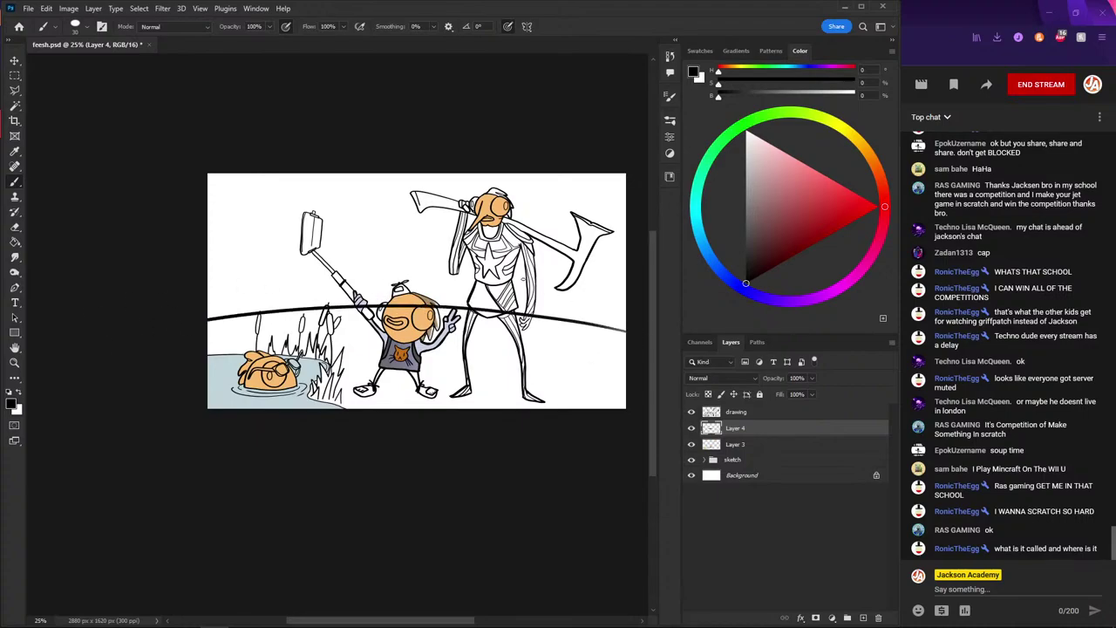
- Zoom in and erase the horizon line around the selfie kid's head with a smaller eraser
key(ctrl+plus)
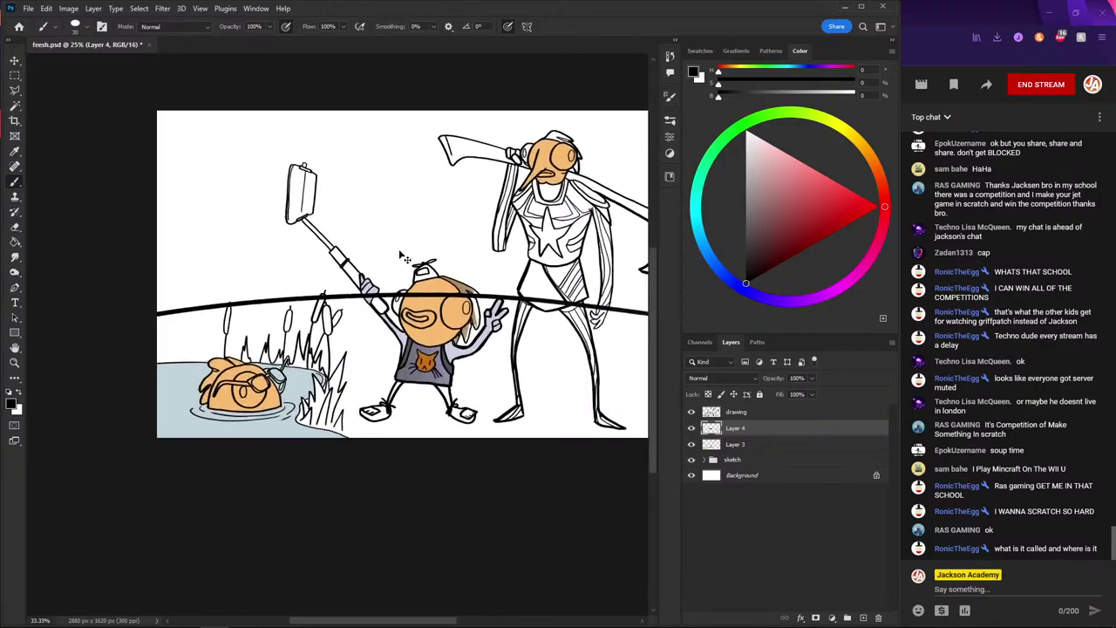
key(ctrl+plus)
key(e)
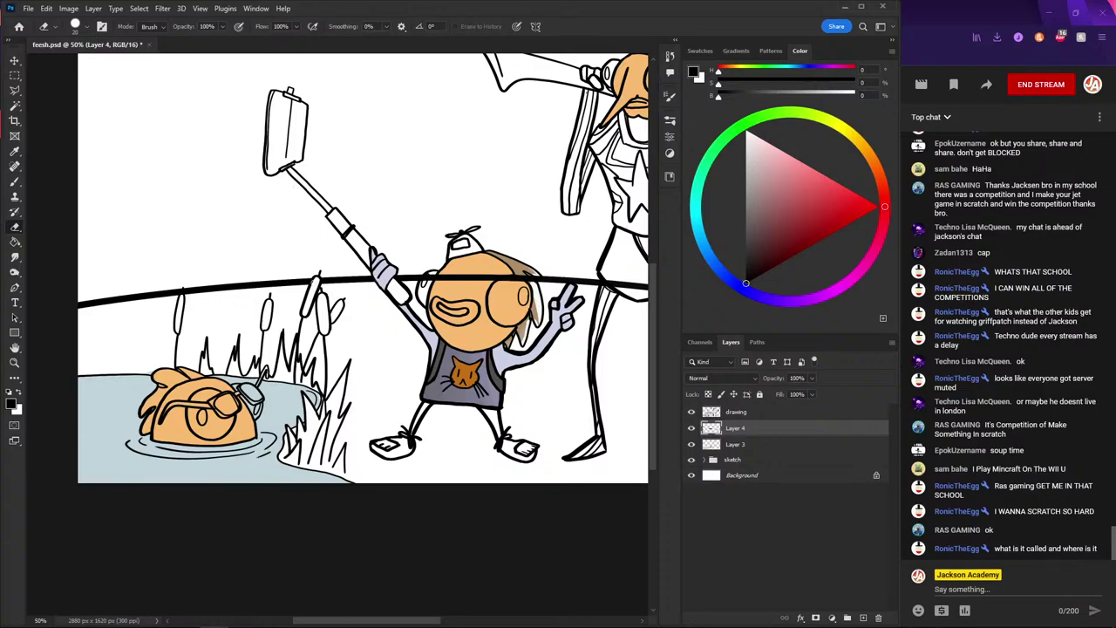
drag(255, 200, 212, 182)
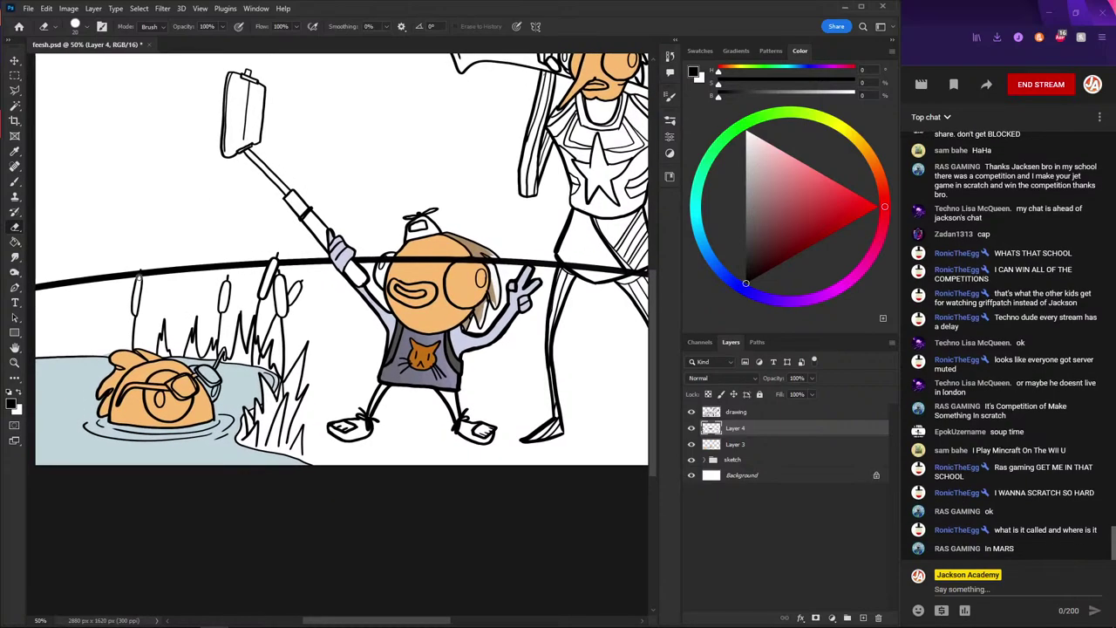
key(bracketleft)
key(bracketleft)
key(bracketleft)
scroll(526, 225, up, 3)
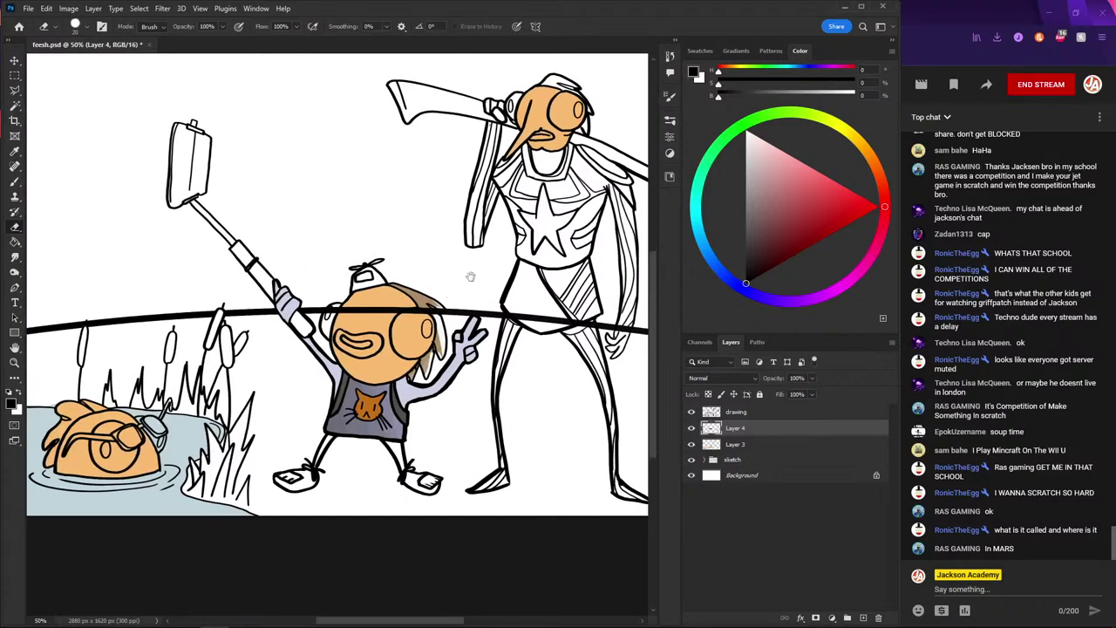
scroll(526, 225, right, 3)
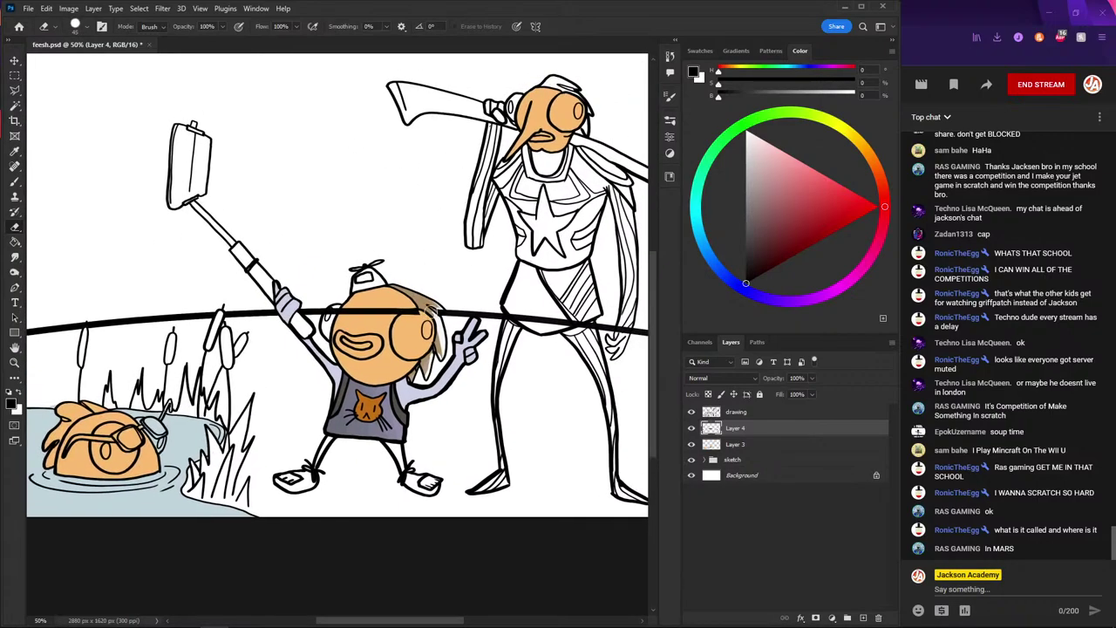
mouse_move(433, 321)
mouse_down()
mouse_move(439, 307)
mouse_move(411, 299)
mouse_move(328, 316)
mouse_up()
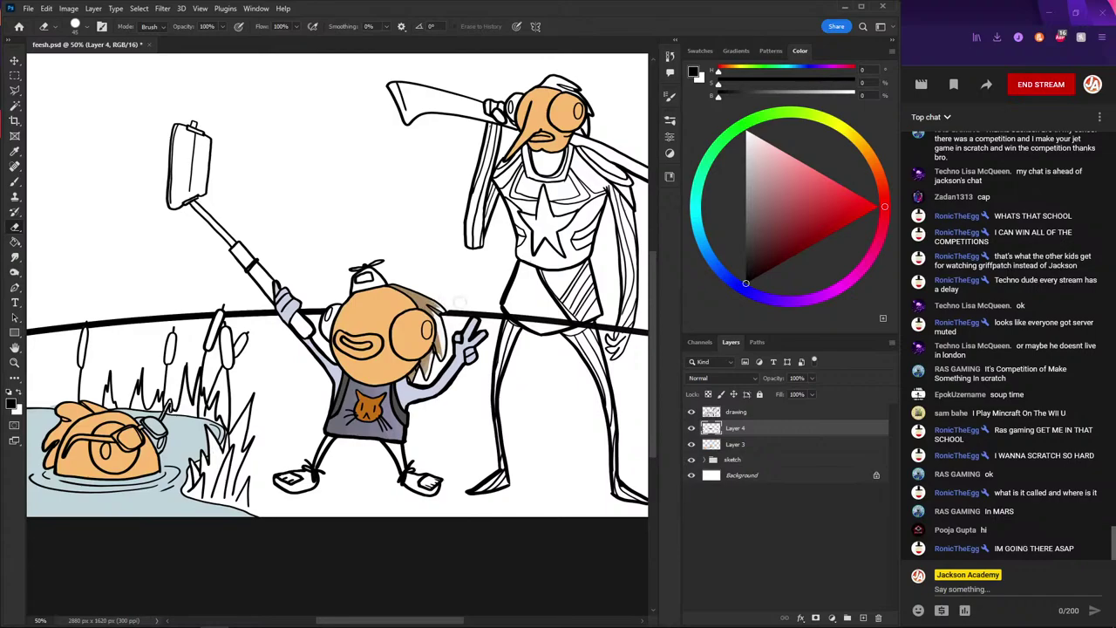
- Erase the horizon where it crosses the caped character's legs, then zoom out to the whole scene
drag(427, 226, 341, 208)
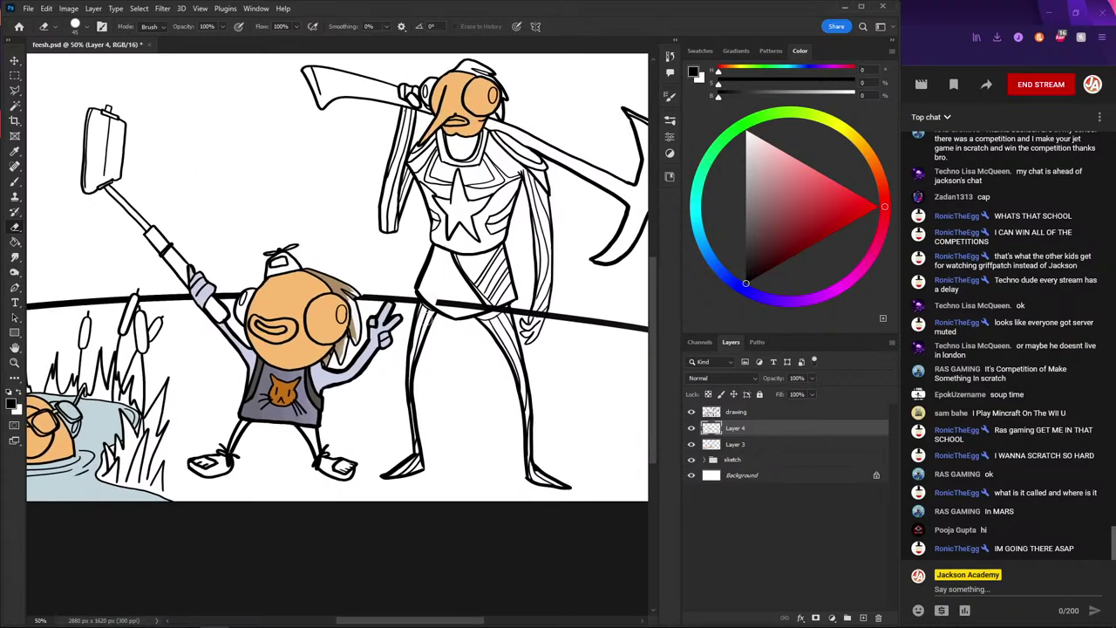
drag(429, 307, 504, 311)
key(ctrl+minus)
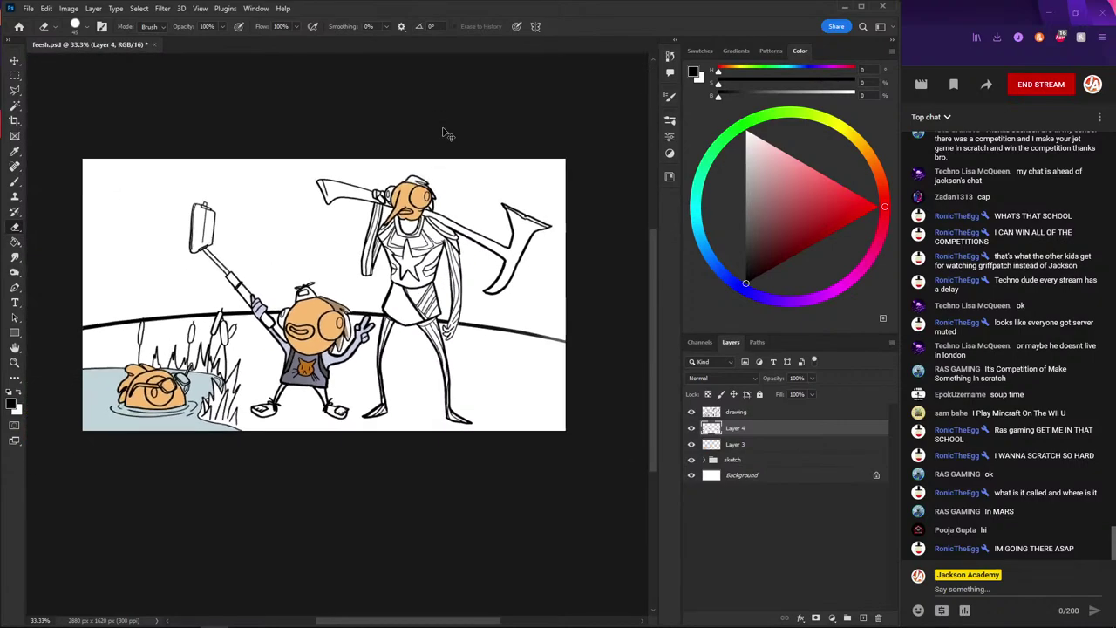
key(ctrl+minus)
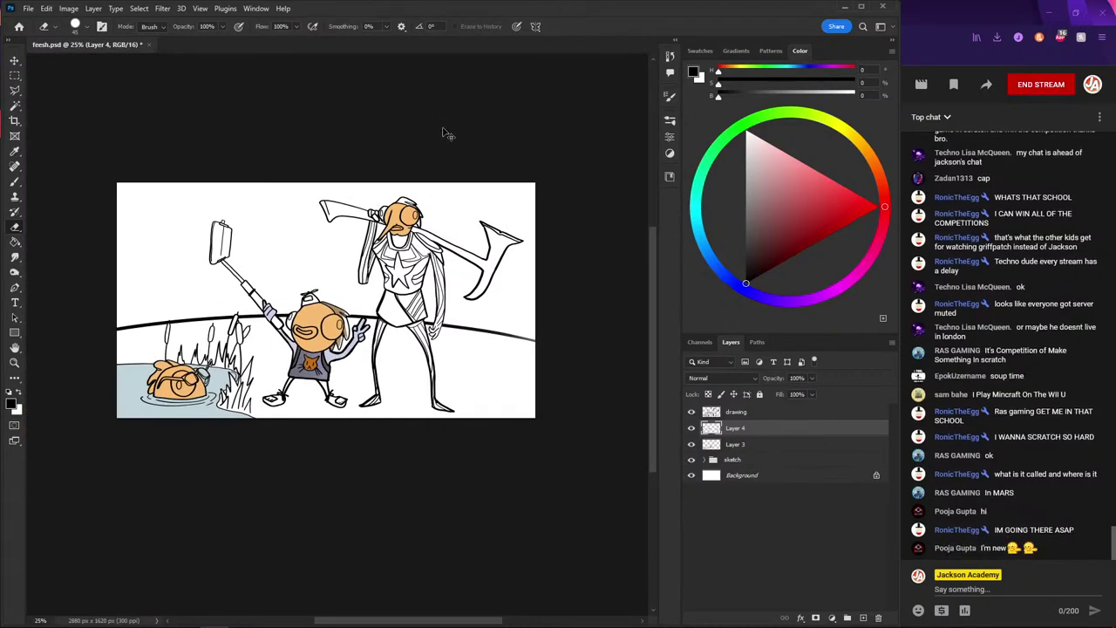
key(ctrl+plus)
key(ctrl+minus)
key(ctrl+plus)
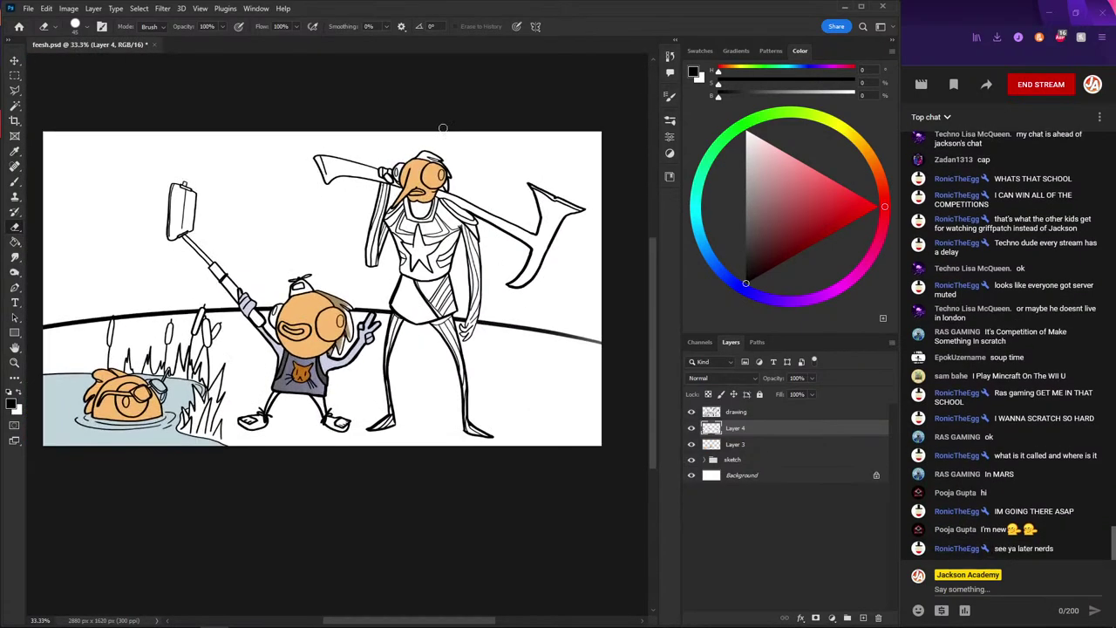
key(ctrl+plus)
key(b)
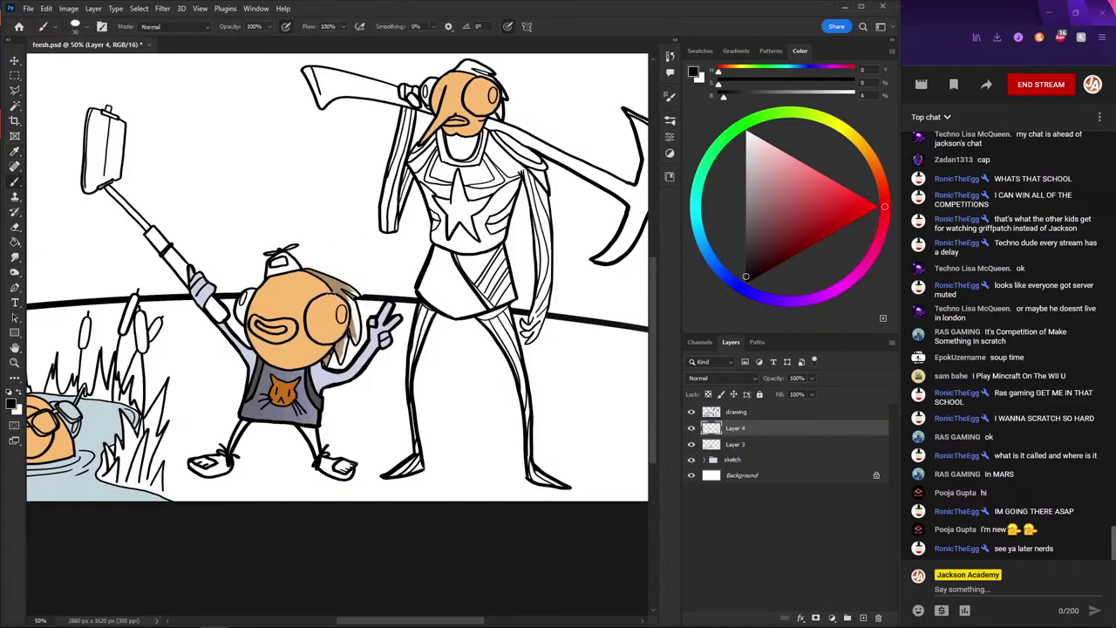
key(ctrl+minus)
key(bracketright)
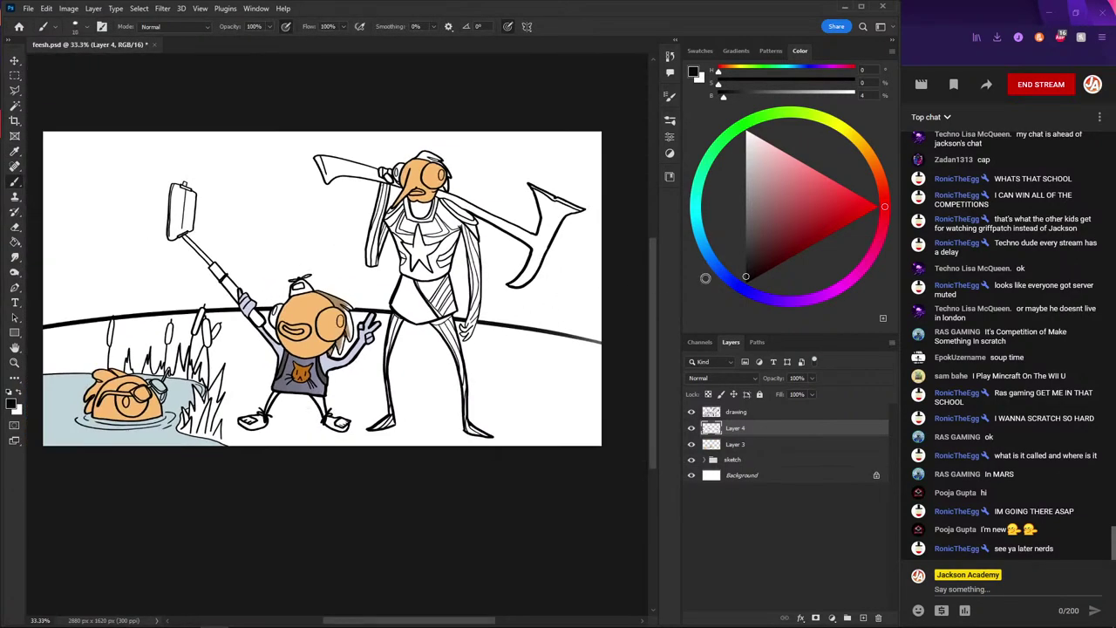
drag(598, 296, 530, 307)
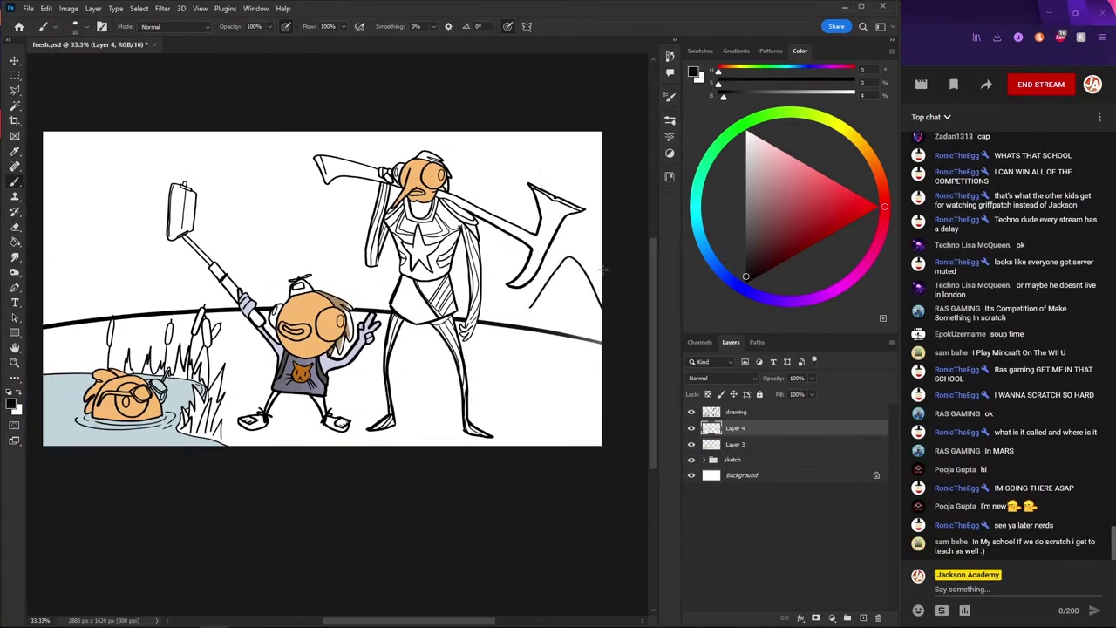
key(ctrl+z)
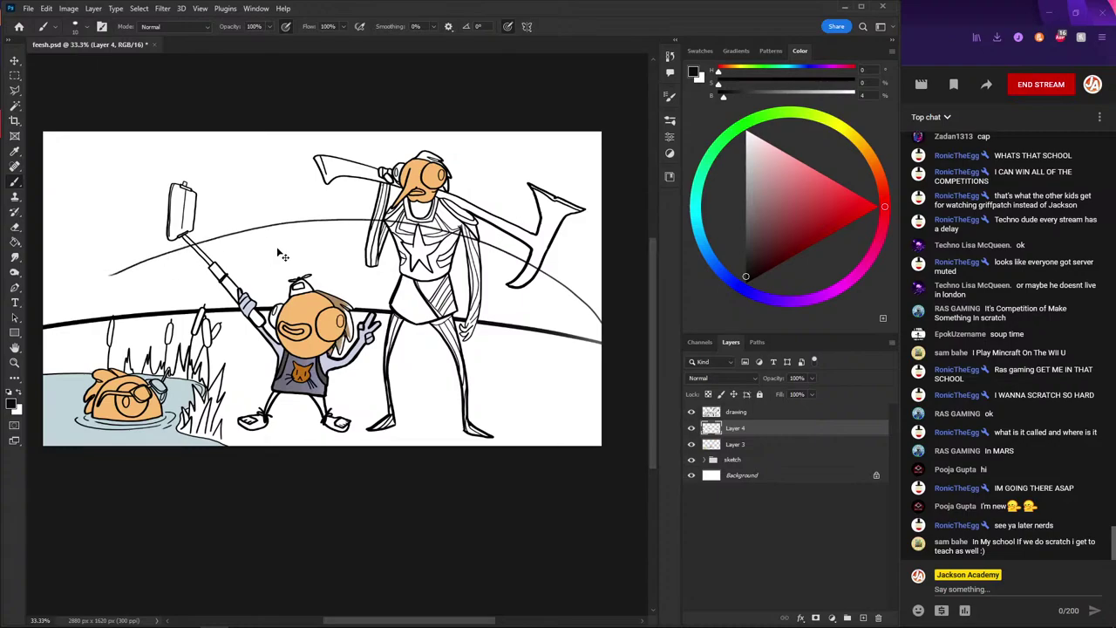
drag(600, 315, 220, 237)
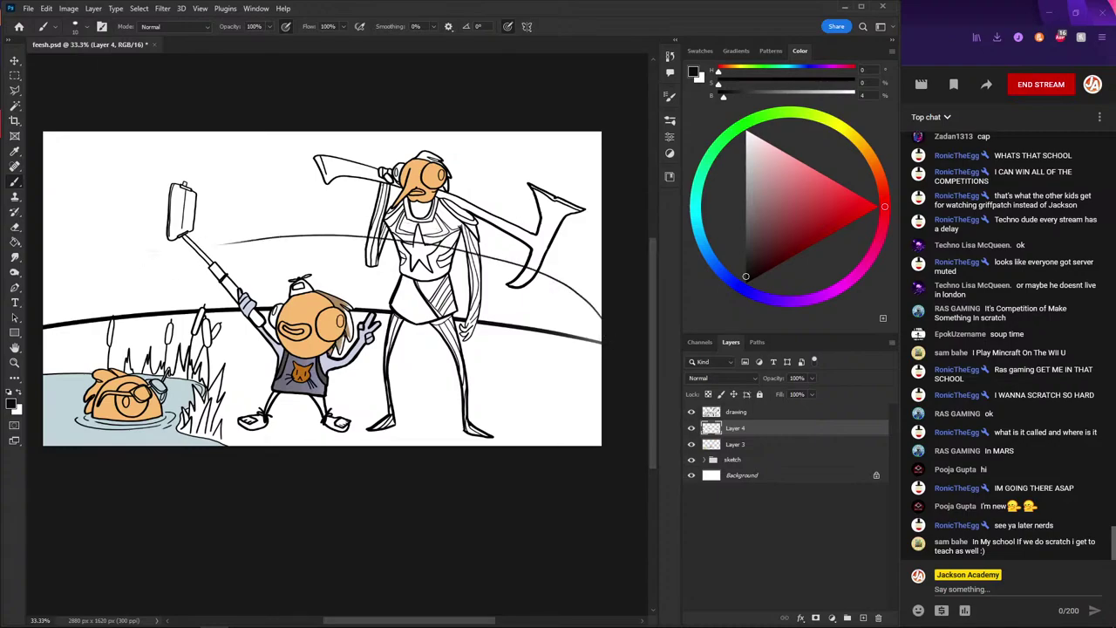
key(ctrl+z)
scroll(155, 257, up, 1)
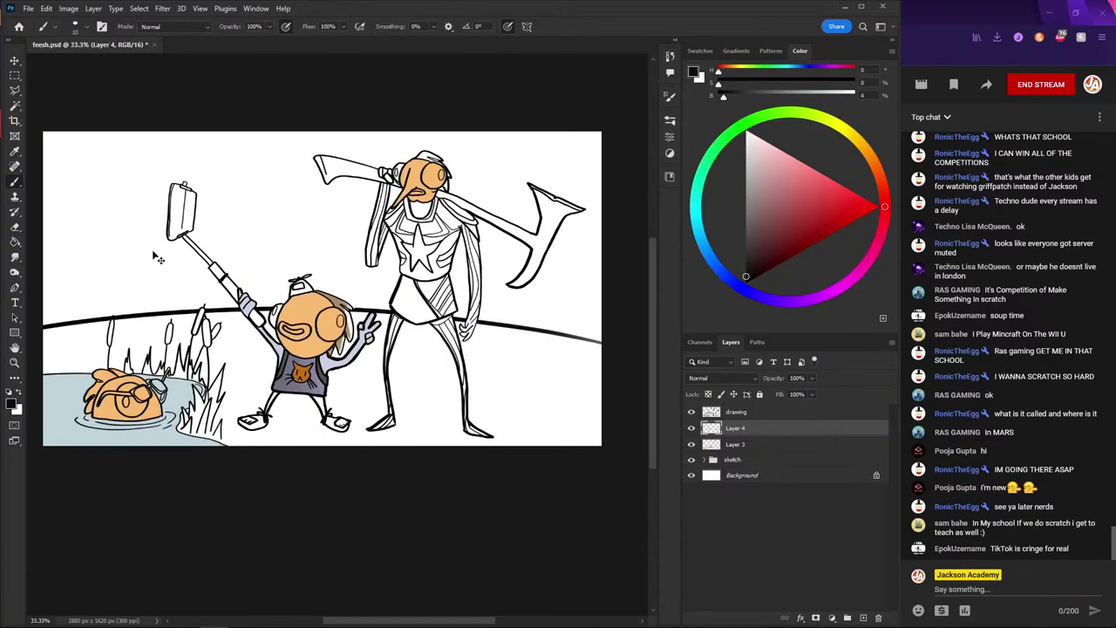
scroll(155, 257, up, 1)
scroll(155, 257, down, 1)
scroll(155, 257, down, 2)
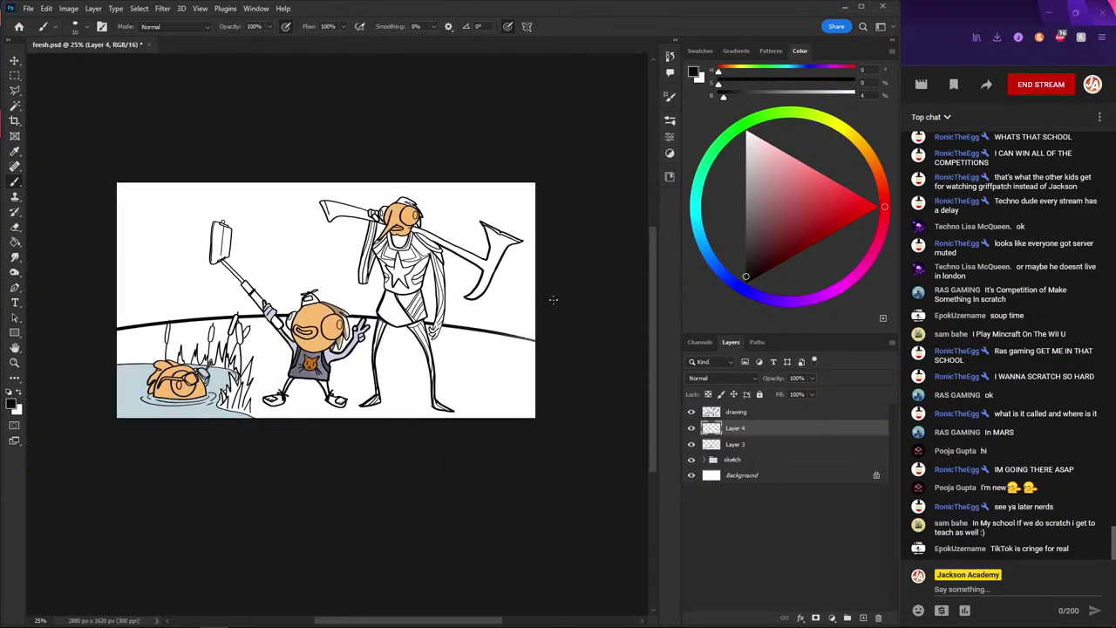
key(ctrl+z)
drag(536, 261, 117, 240)
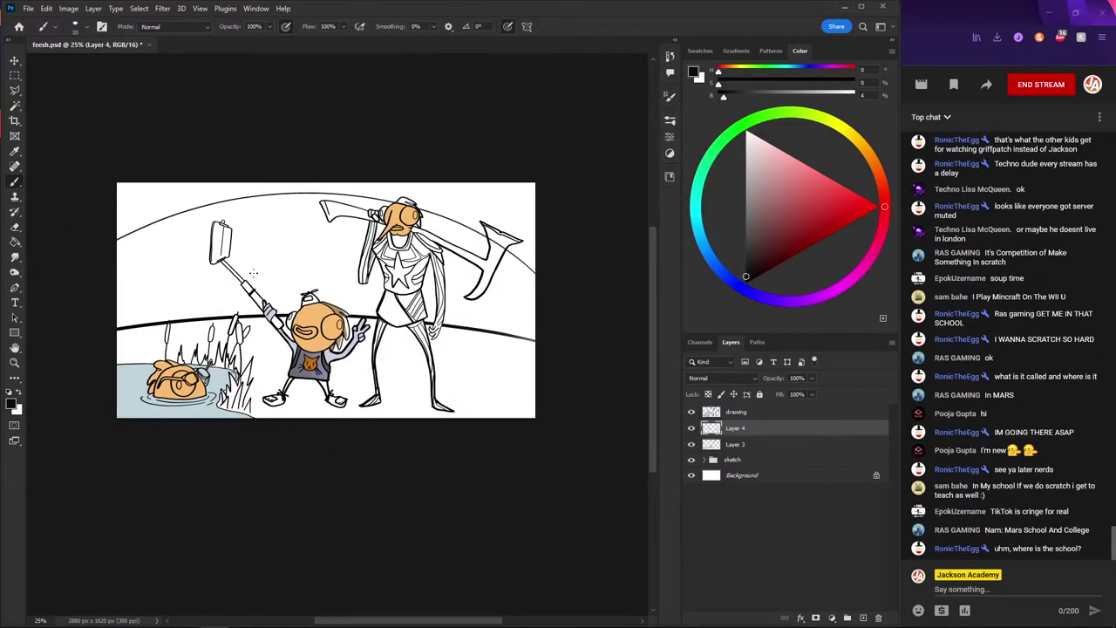
scroll(331, 208, up, 1)
scroll(403, 96, up, 1)
key(e)
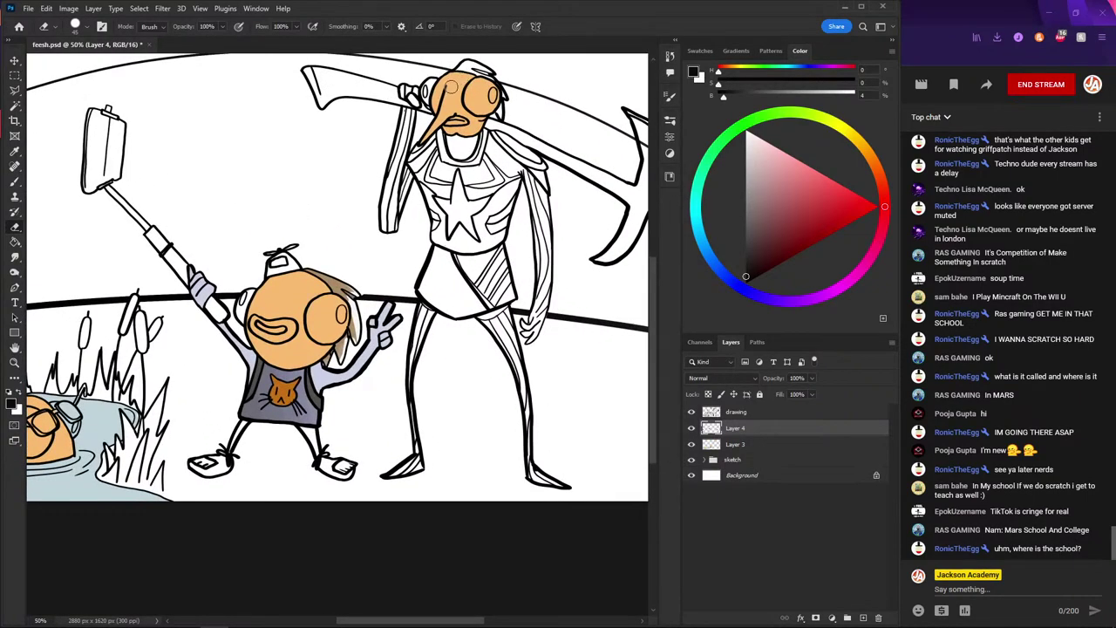
scroll(523, 140, right, 2)
scroll(558, 165, up, 1)
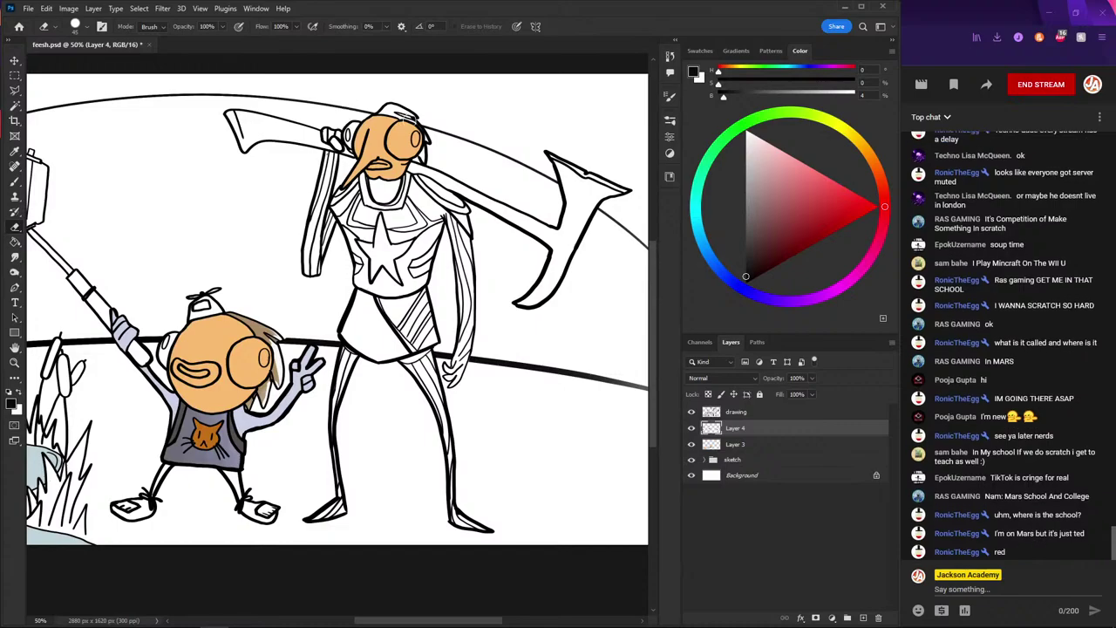
drag(358, 129, 361, 130)
scroll(242, 157, left, 3)
scroll(200, 100, left, 1)
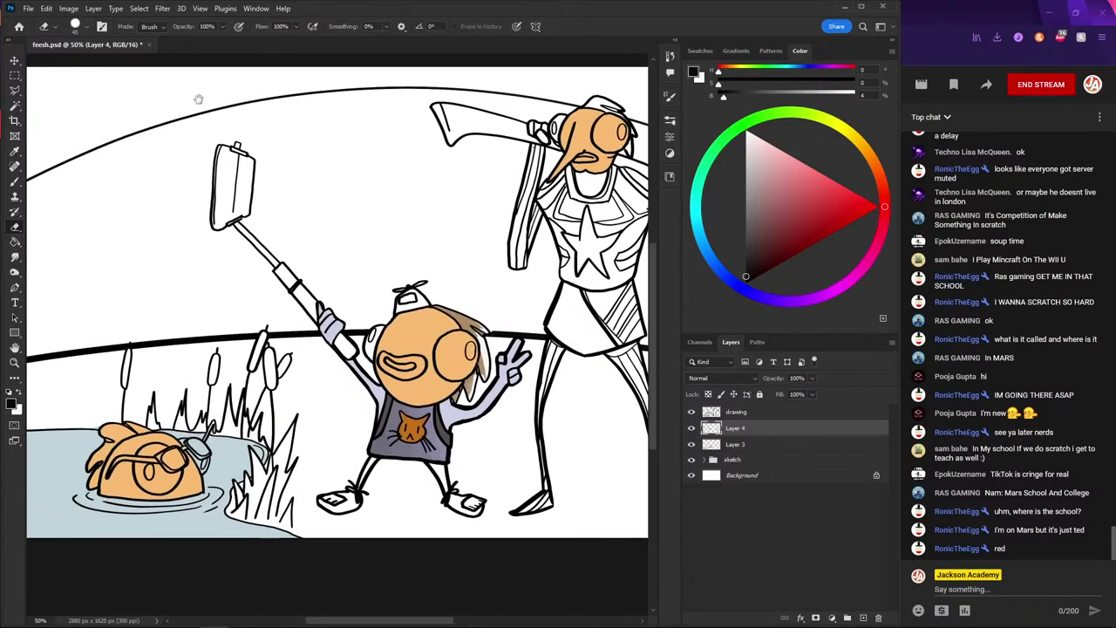
key(ctrl+minus)
key(ctrl+minus)
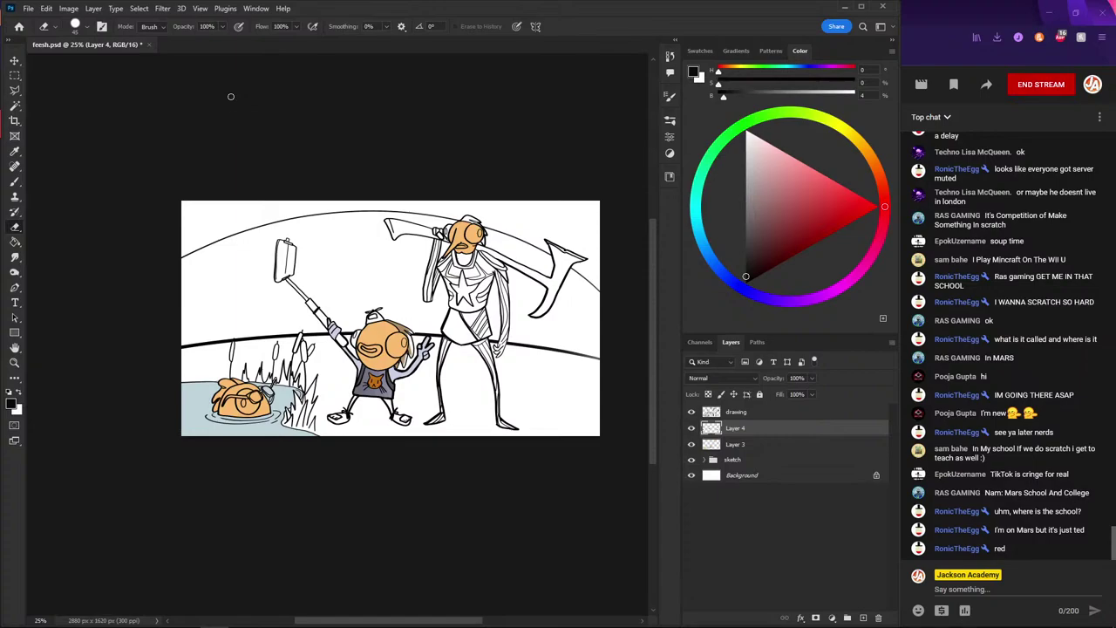
key(ctrl+plus)
key(ctrl+minus)
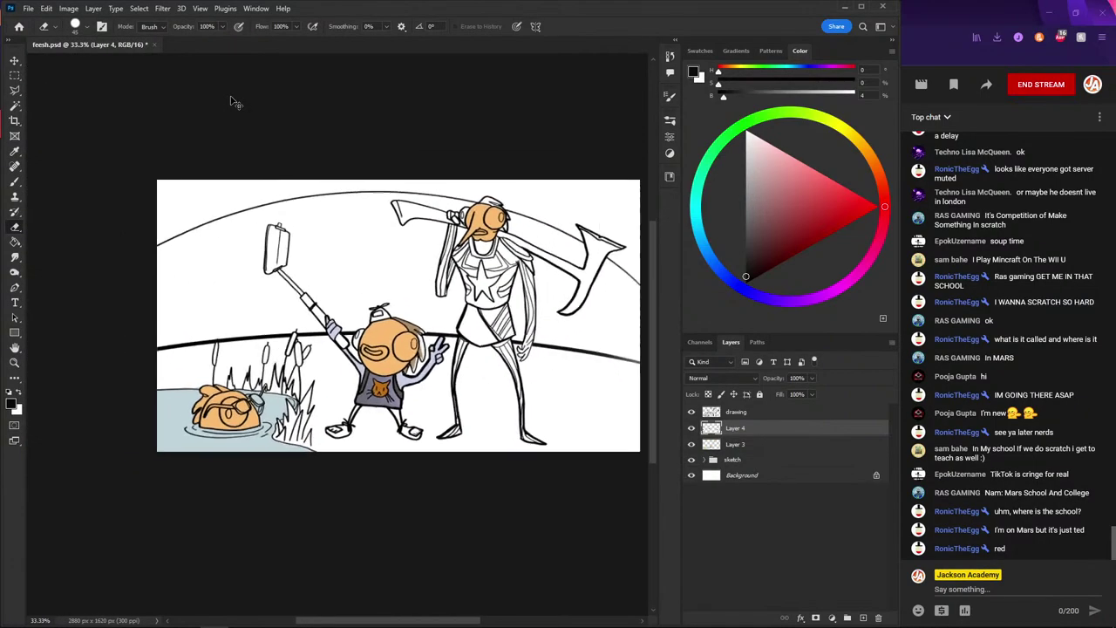
key(ctrl+minus)
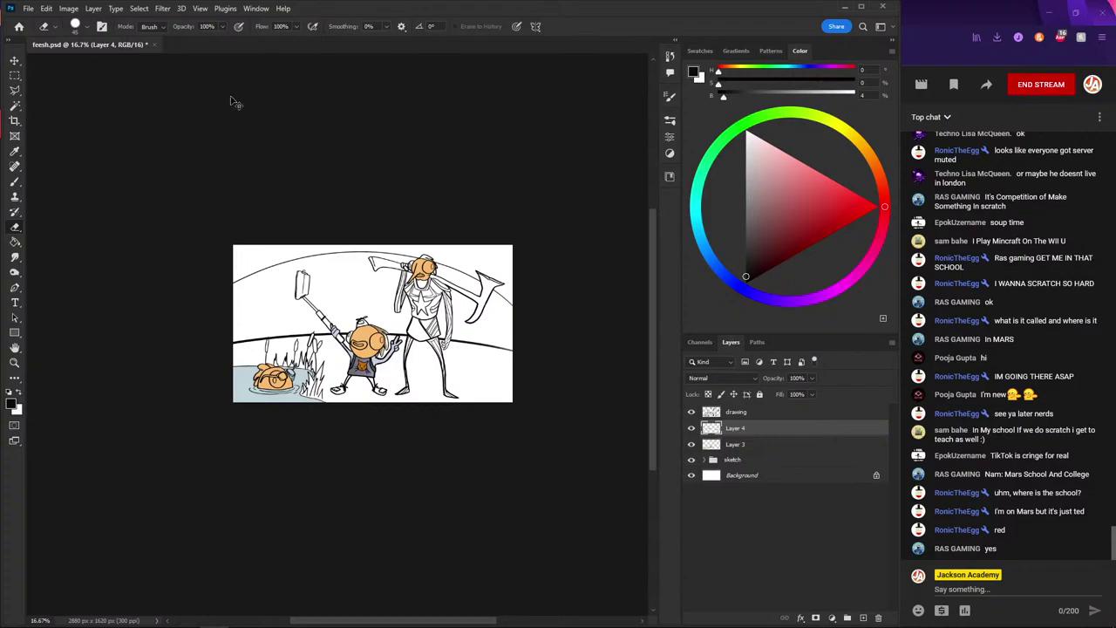
key(ctrl+plus)
key(ctrl+minus)
key(ctrl+plus)
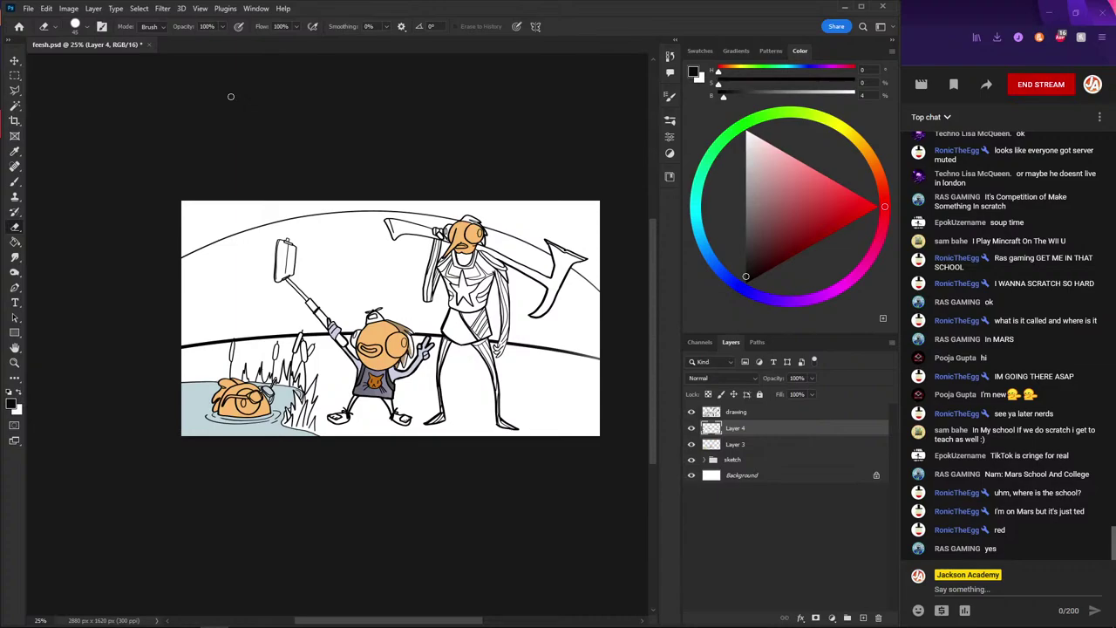
key(ctrl+plus)
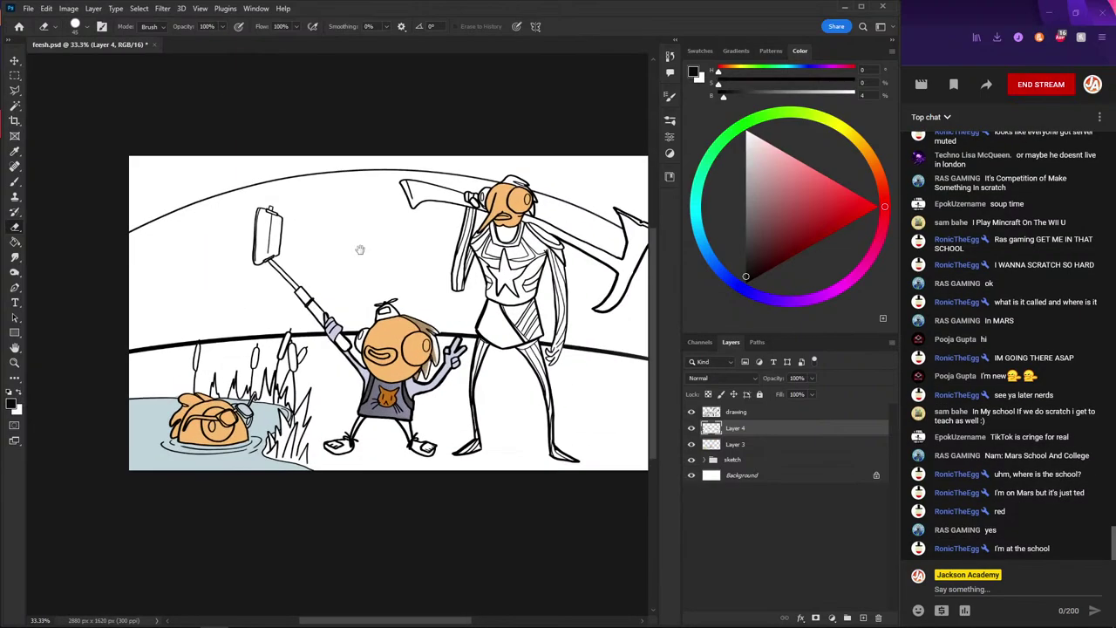
drag(359, 249, 304, 257)
key(ctrl+plus)
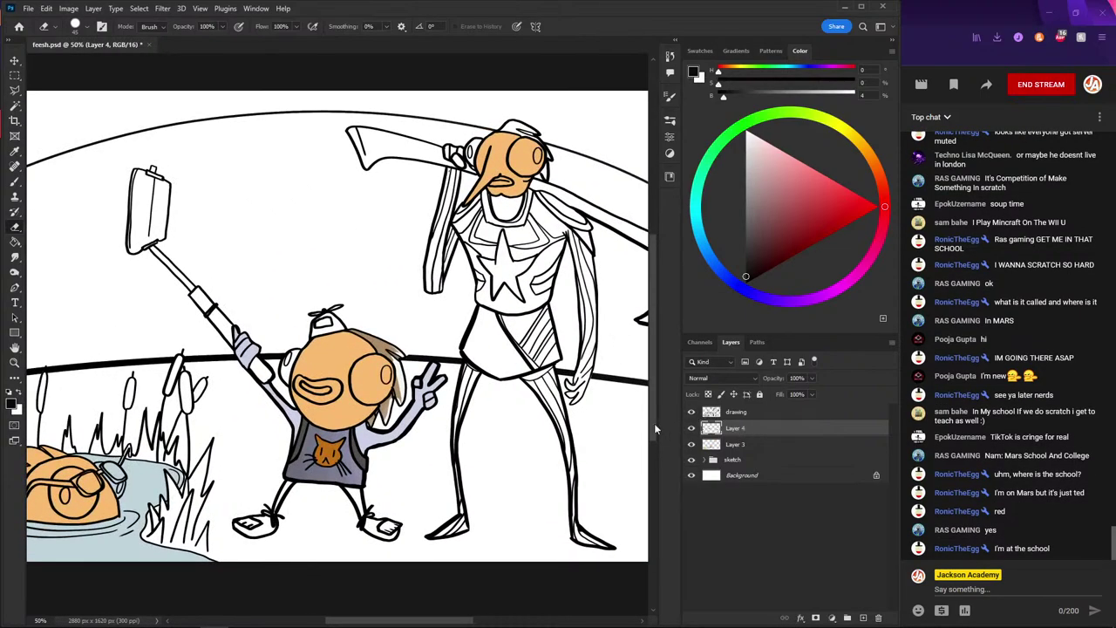
key(ctrl+minus)
key(l)
click(337, 261)
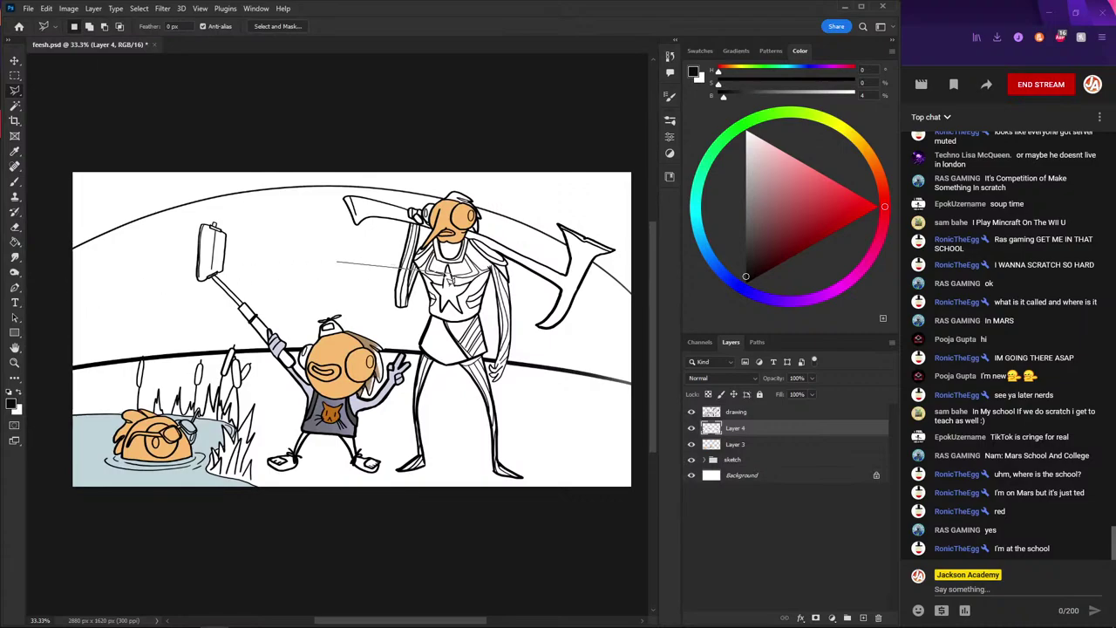
click(63, 299)
click(58, 183)
click(425, 126)
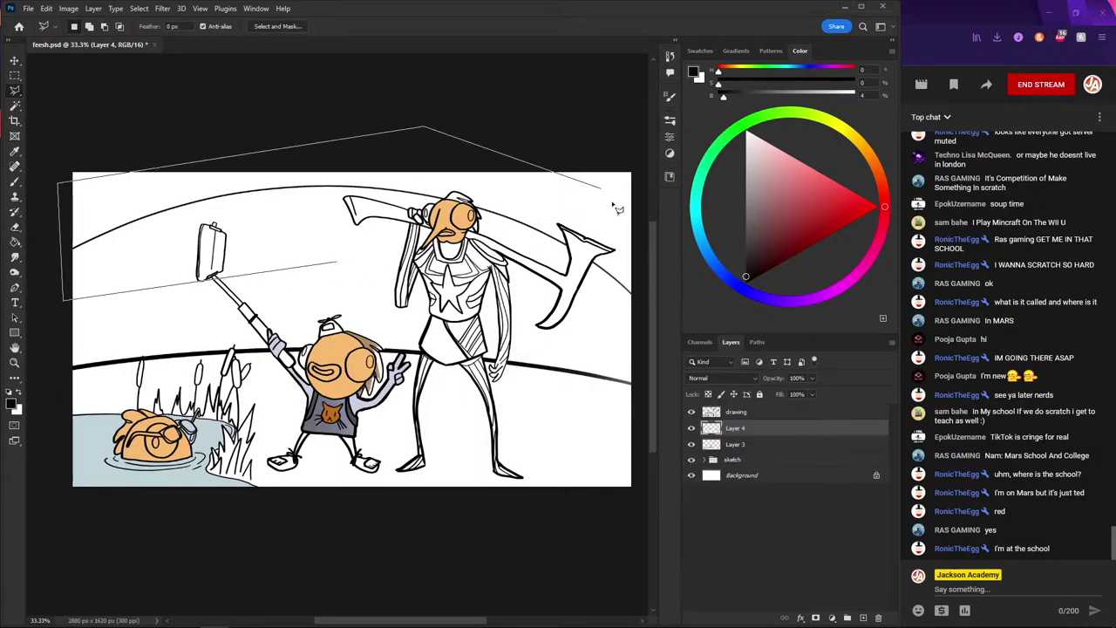
click(617, 210)
click(628, 345)
double_click(421, 285)
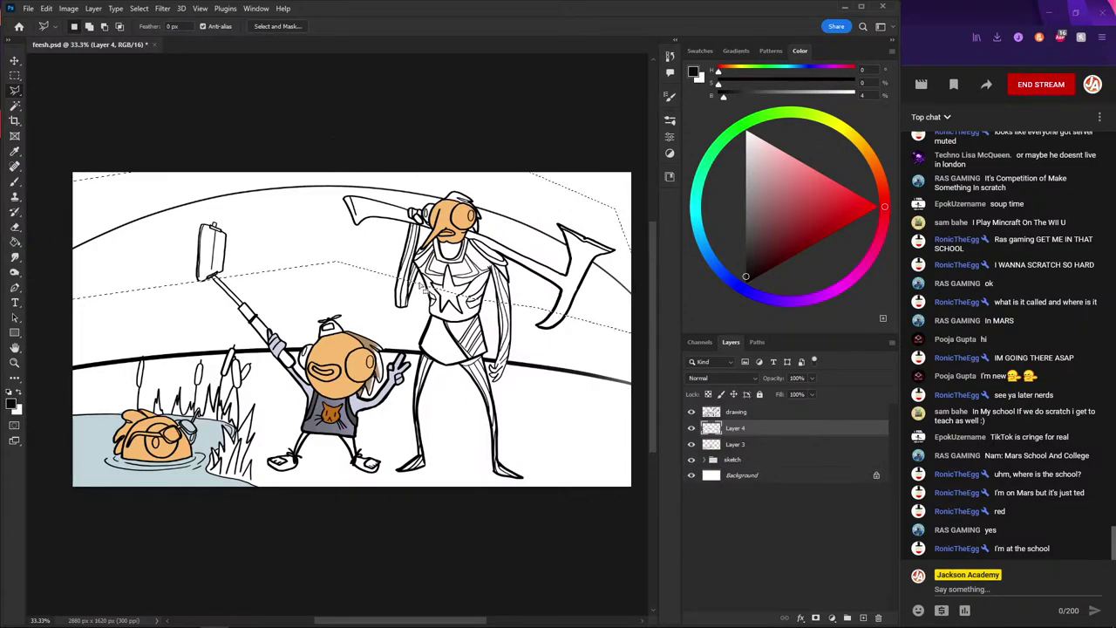
key(Delete)
key(ctrl+d)
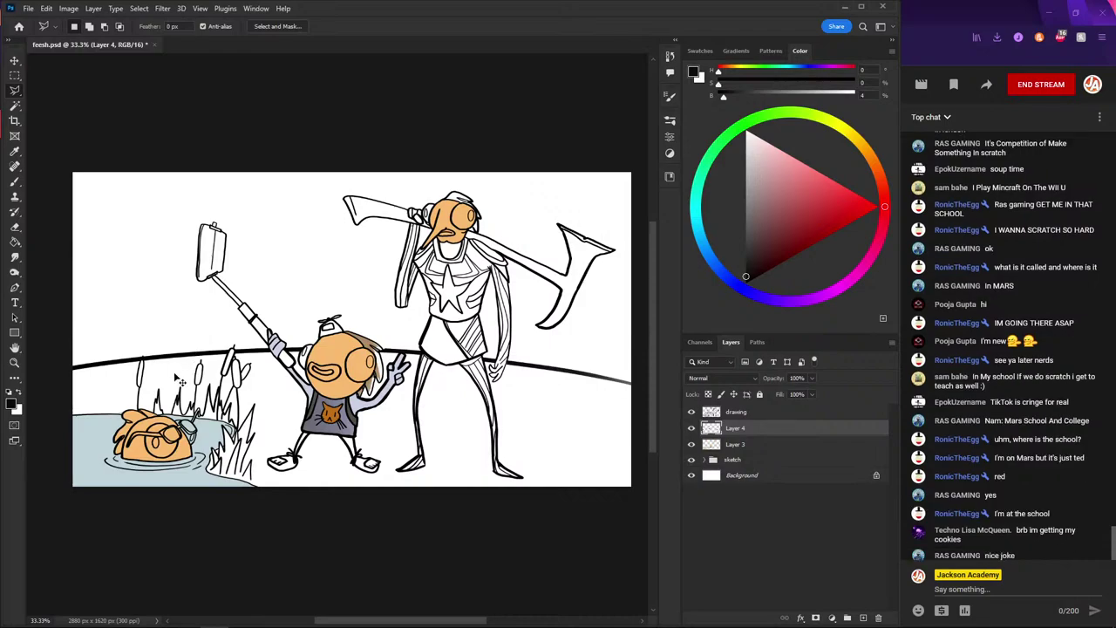
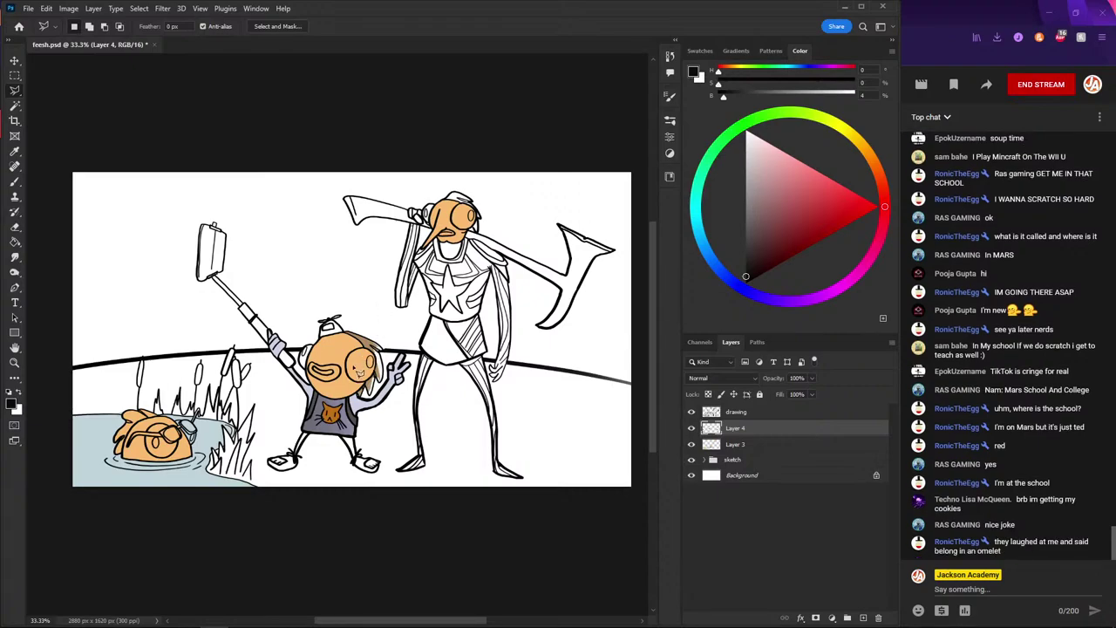
- Check Layer 3's contents by toggling its visibility, select it, and zoom to 50% on the pond fish
key(ctrl+minus)
scroll(294, 429, up, 1)
scroll(296, 427, up, 1)
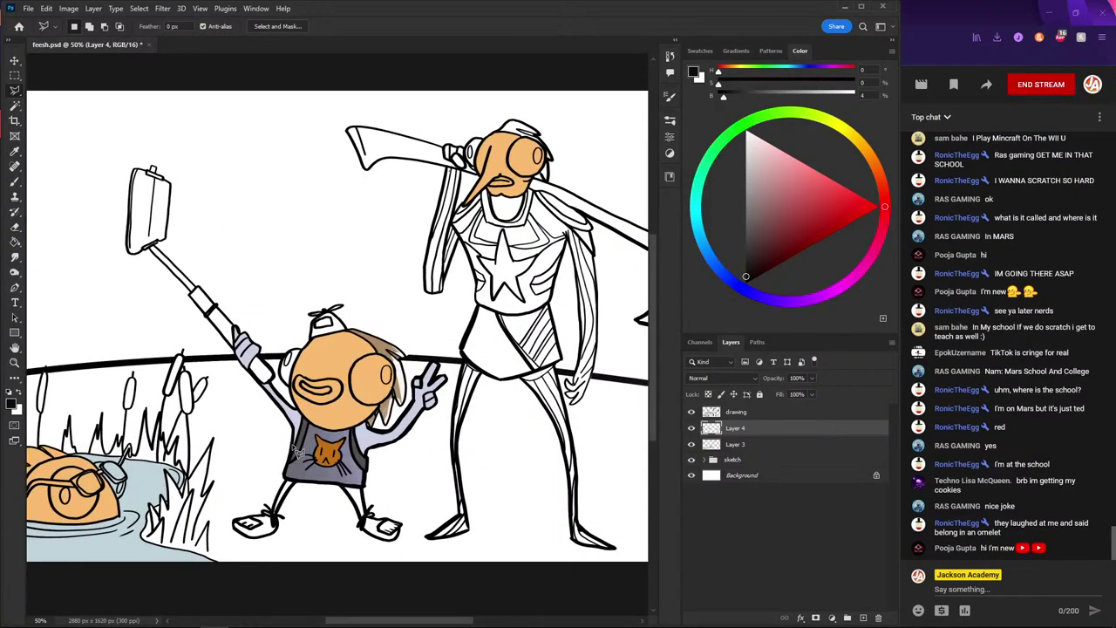
scroll(242, 441, down, 1)
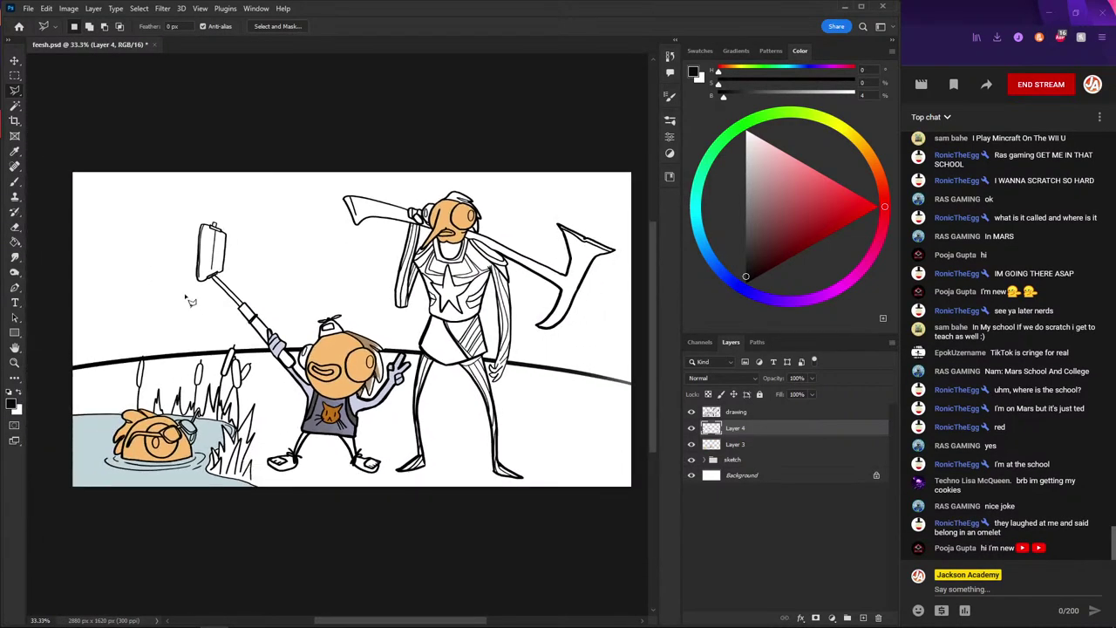
scroll(157, 263, down, 1)
click(735, 445)
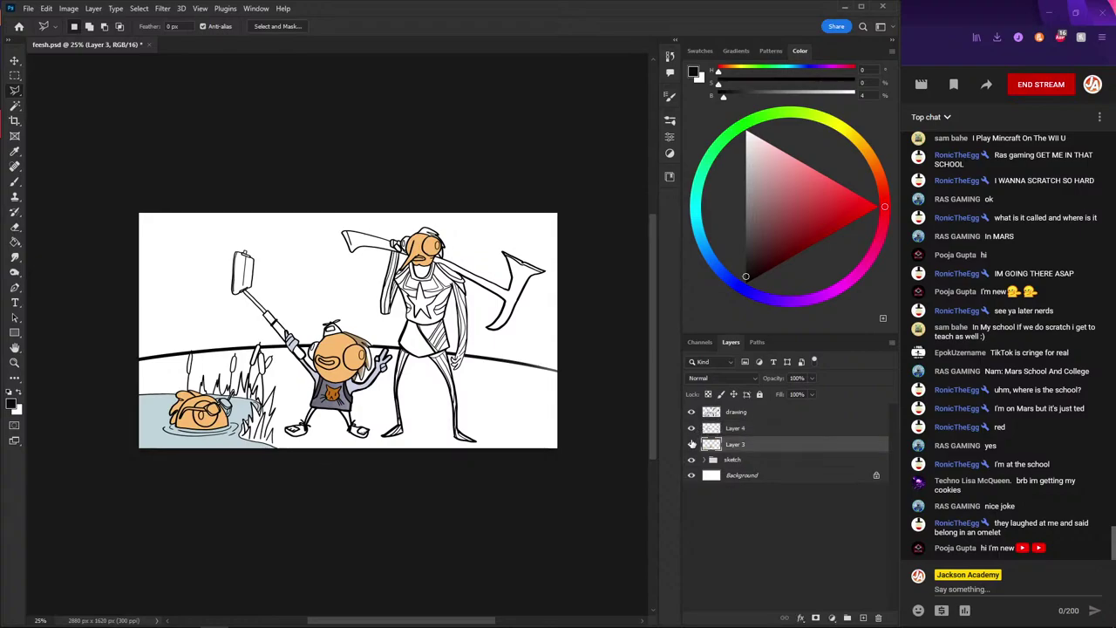
click(692, 444)
click(692, 444)
scroll(273, 358, up, 1)
scroll(276, 361, up, 1)
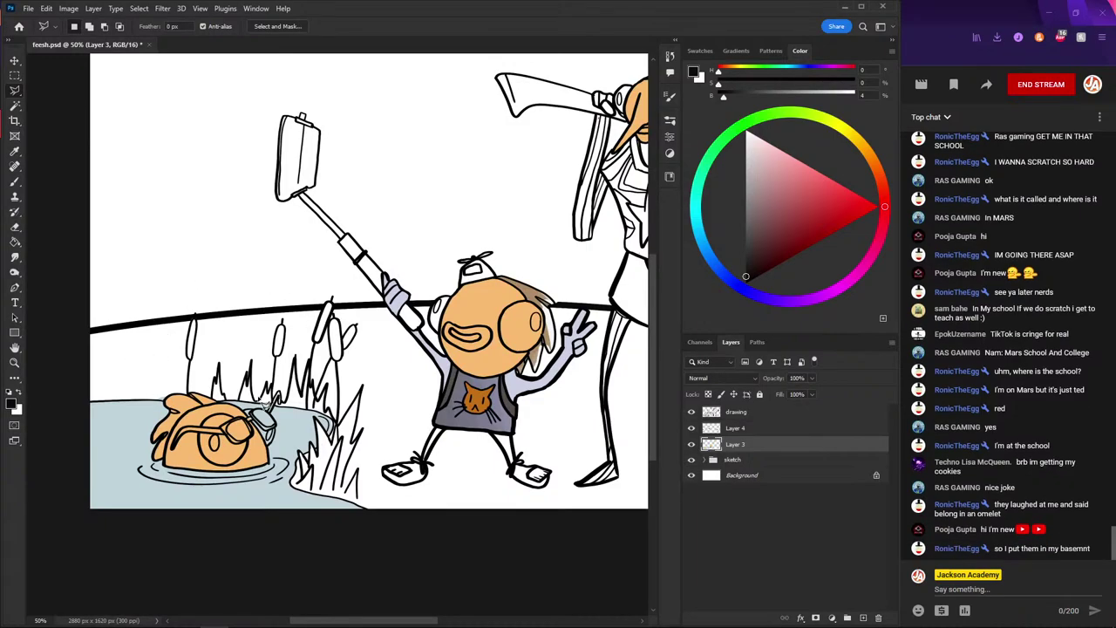
- Switch to the Brush with pure white as the colour and enlarge it slightly
click(746, 158)
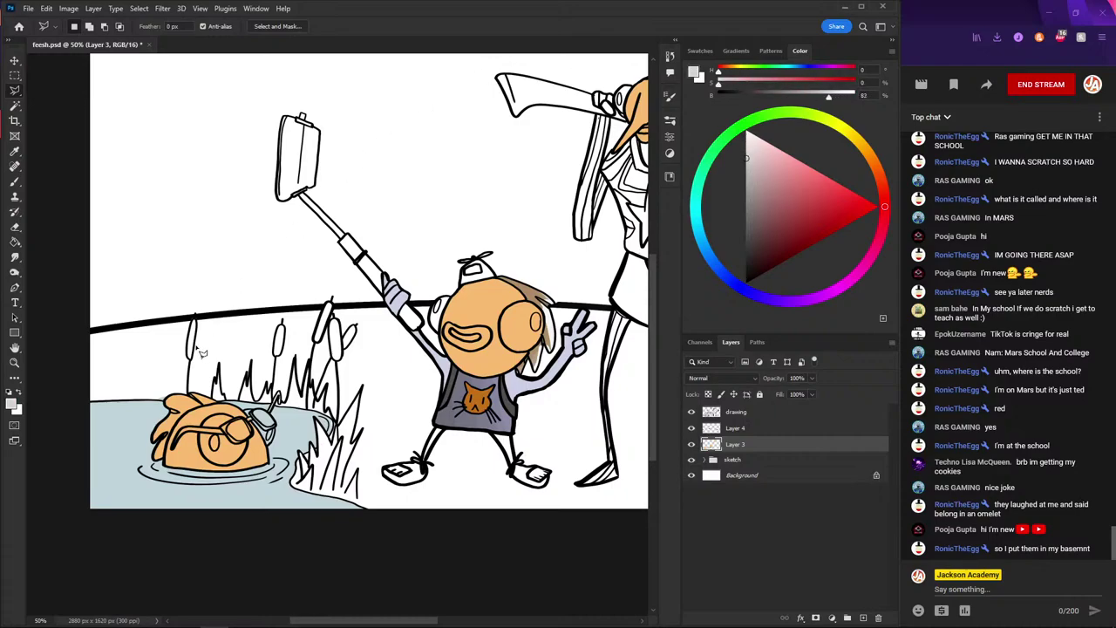
key(b)
click(746, 131)
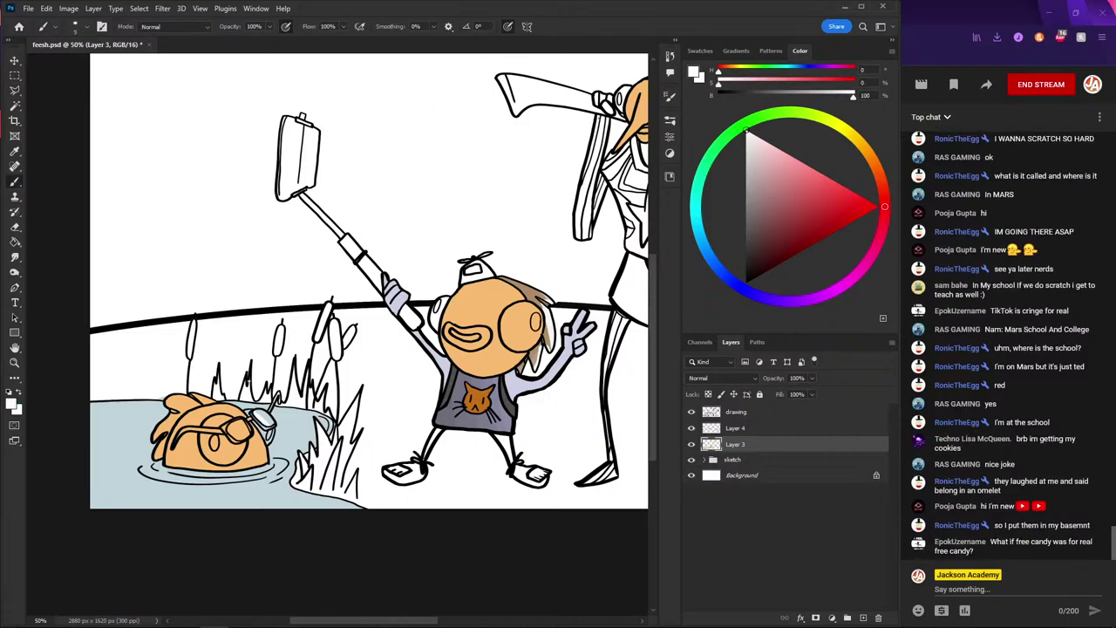
key(bracketright)
- Paint the pond fish's goggle lens and eye white, redraw its pupil, and swap back to black
drag(237, 430, 233, 439)
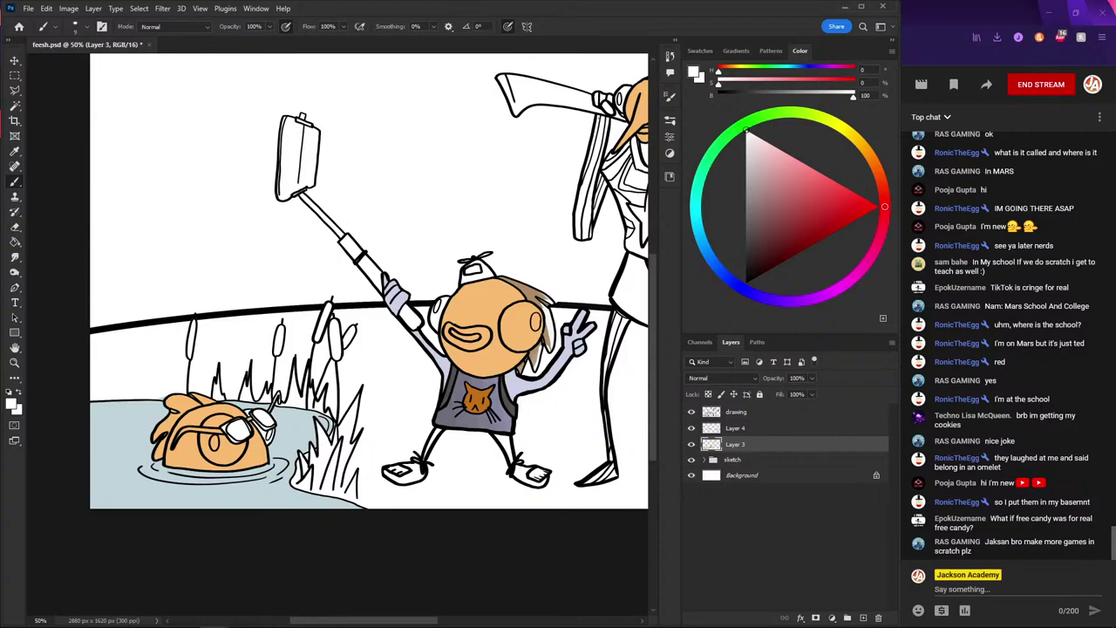
drag(211, 375, 279, 314)
mouse_move(295, 365)
mouse_down()
mouse_move(322, 384)
mouse_move(328, 375)
mouse_move(307, 379)
mouse_move(322, 371)
mouse_move(320, 345)
mouse_move(298, 372)
mouse_up()
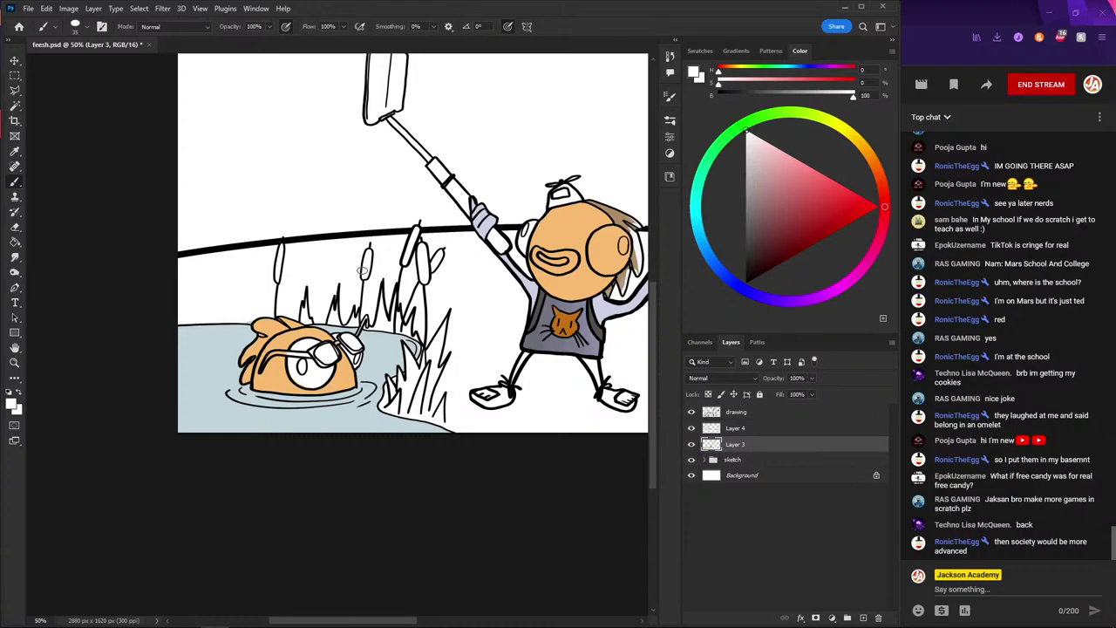
key(x)
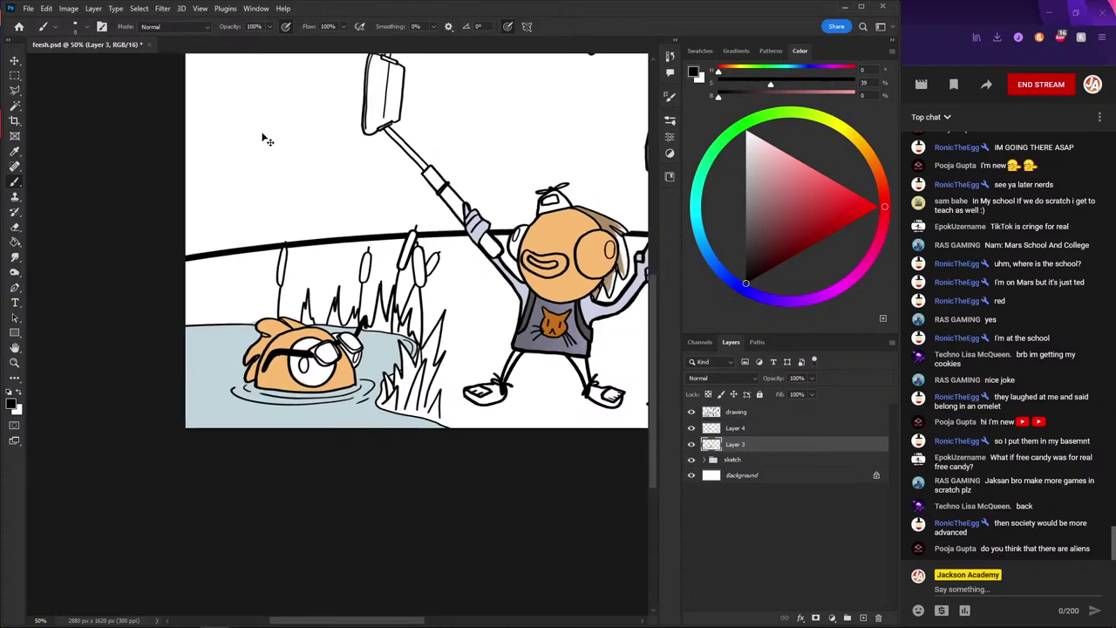
- Mix a light, cool bluish grey in the Color panel
drag(767, 205, 717, 192)
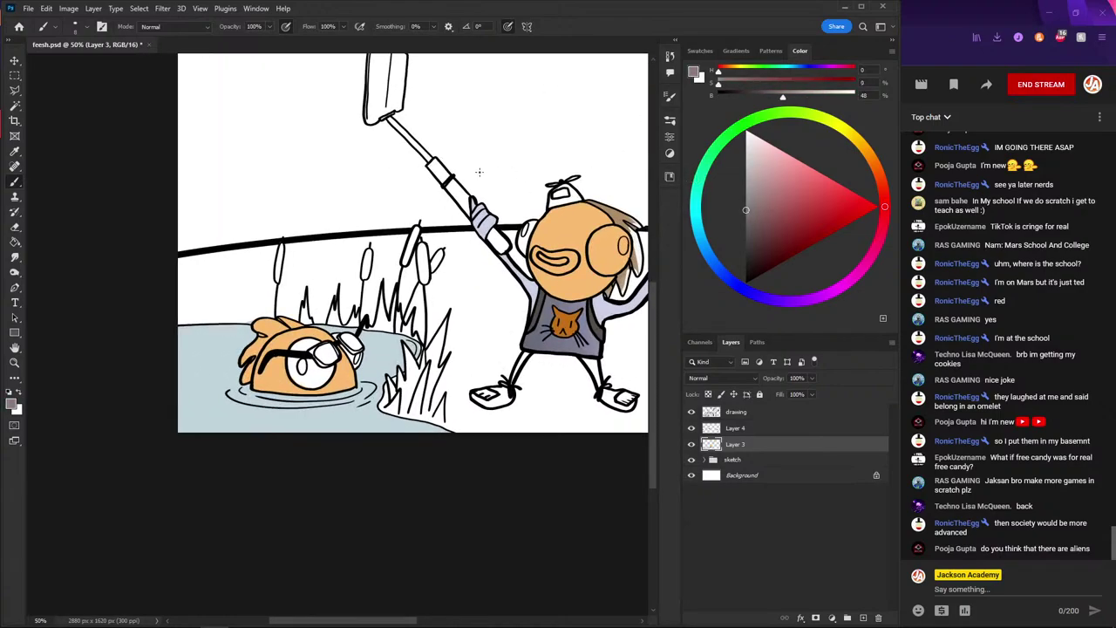
click(750, 164)
drag(735, 291, 748, 258)
drag(757, 164, 752, 145)
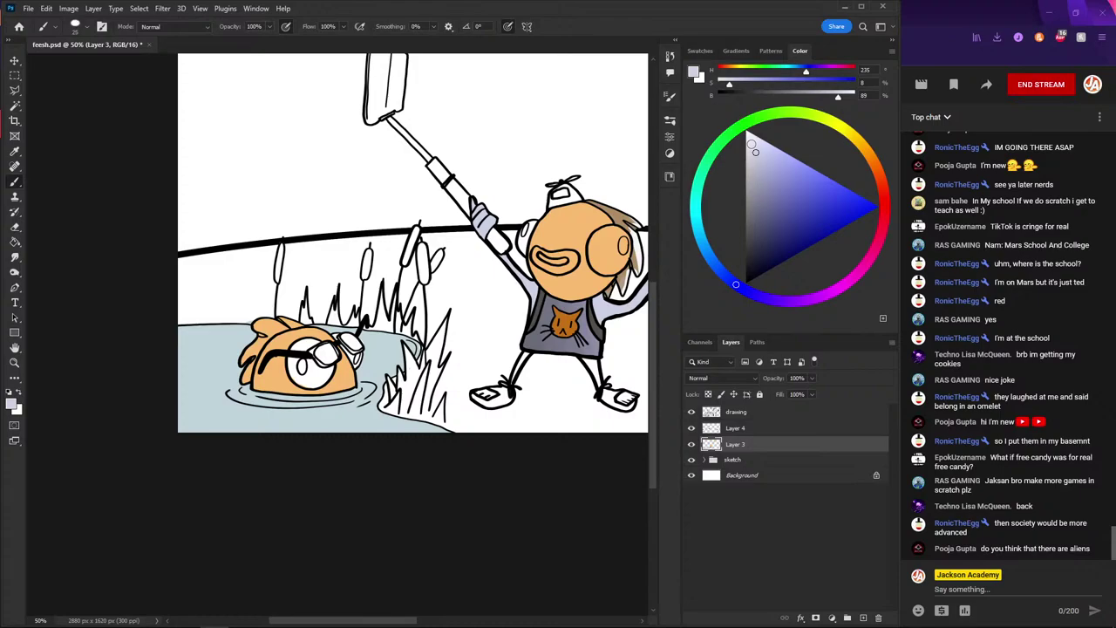
key(d)
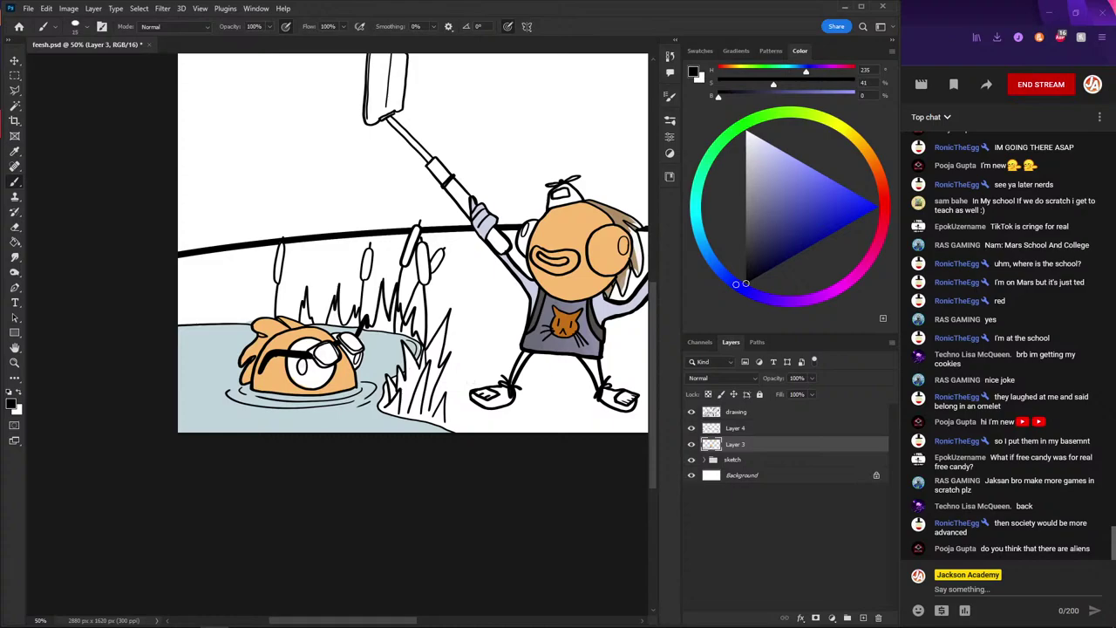
- Shade both of the pond fish's goggle lenses with the light bluish grey
drag(370, 222, 237, 225)
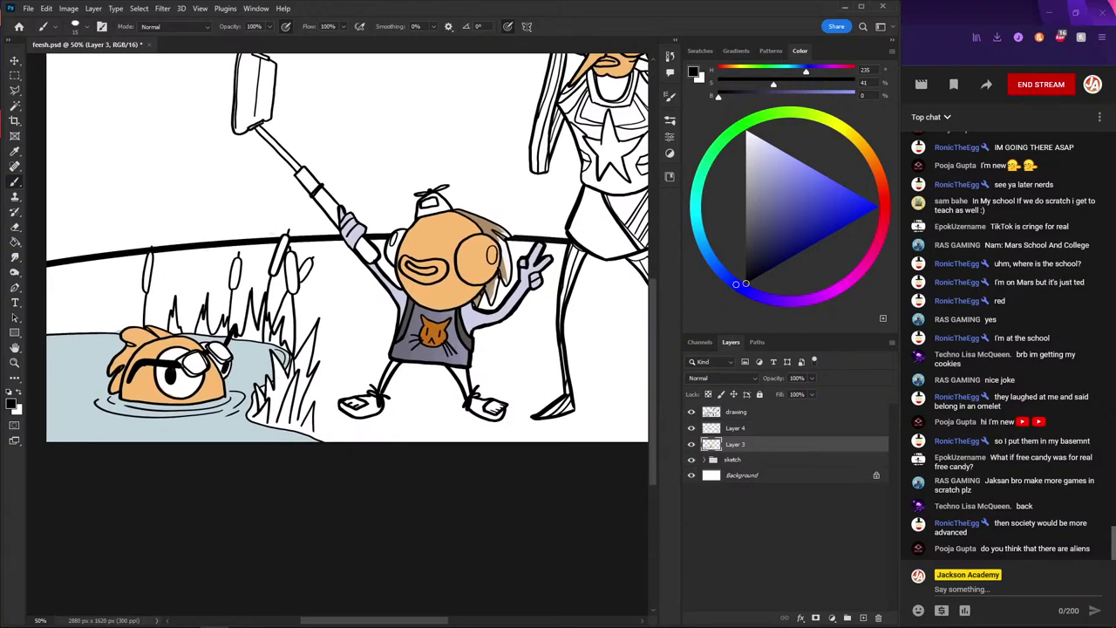
click(750, 163)
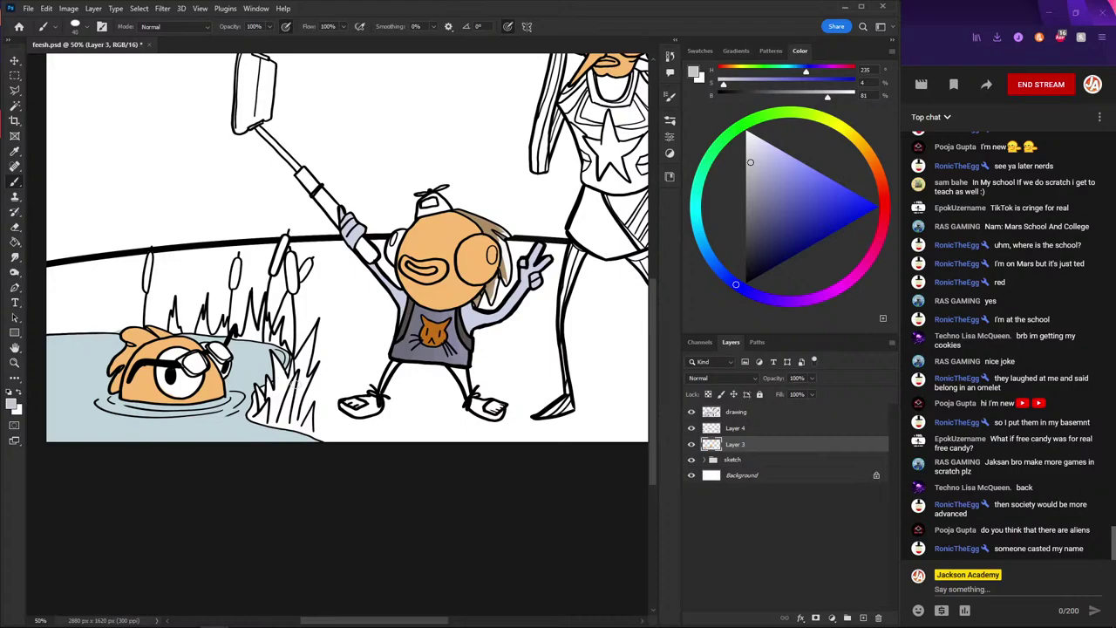
mouse_move(196, 352)
mouse_down()
mouse_move(186, 366)
mouse_move(202, 364)
mouse_move(190, 366)
mouse_up()
click(218, 355)
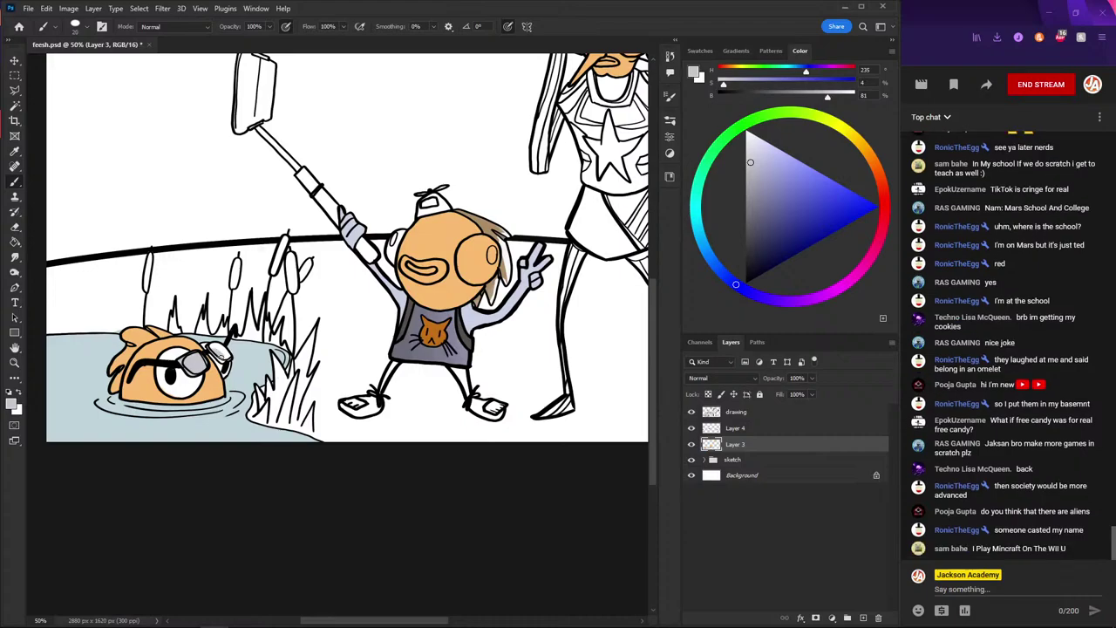
drag(220, 353, 225, 352)
scroll(223, 300, down, 2)
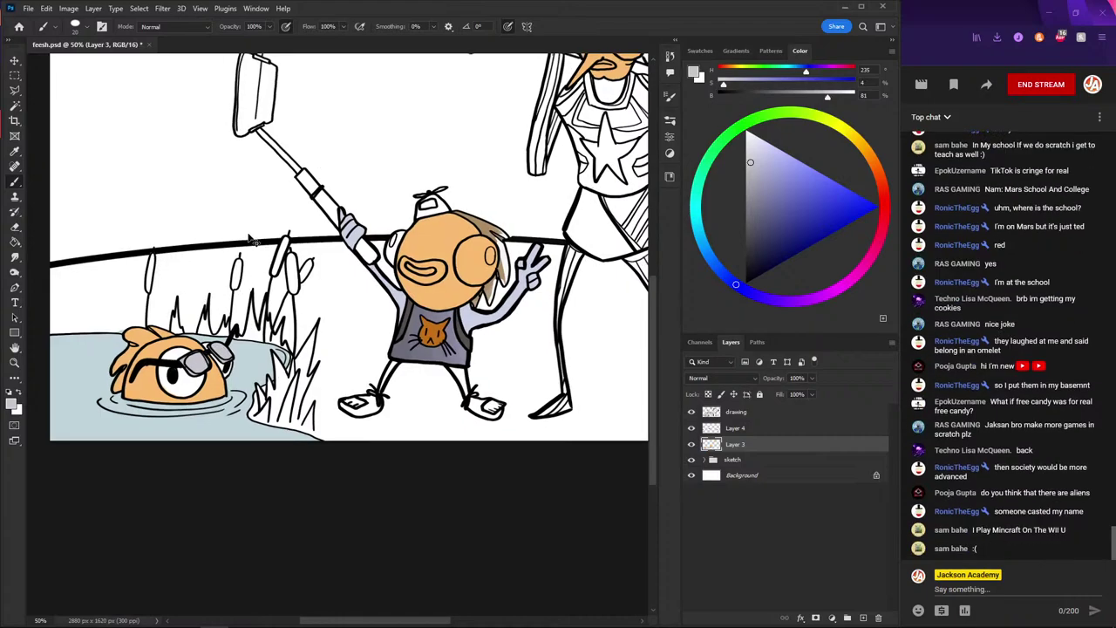
scroll(214, 300, down, 2)
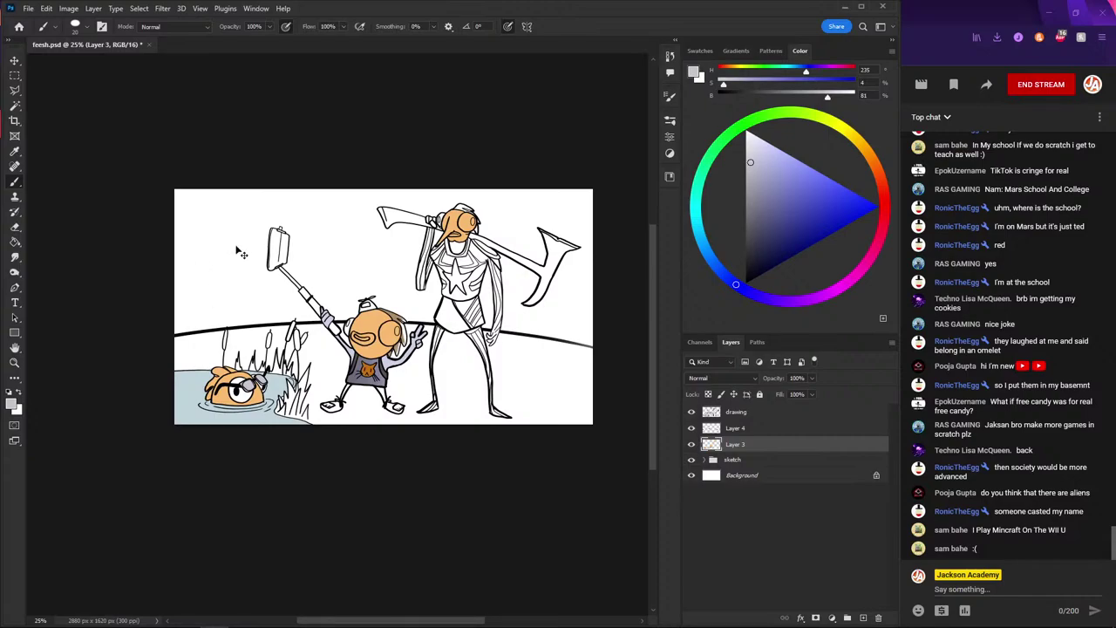
- Sample the pond water's blue-grey and the line-art black with the Eyedropper
scroll(331, 323, up, 1)
scroll(332, 323, up, 1)
scroll(331, 322, up, 1)
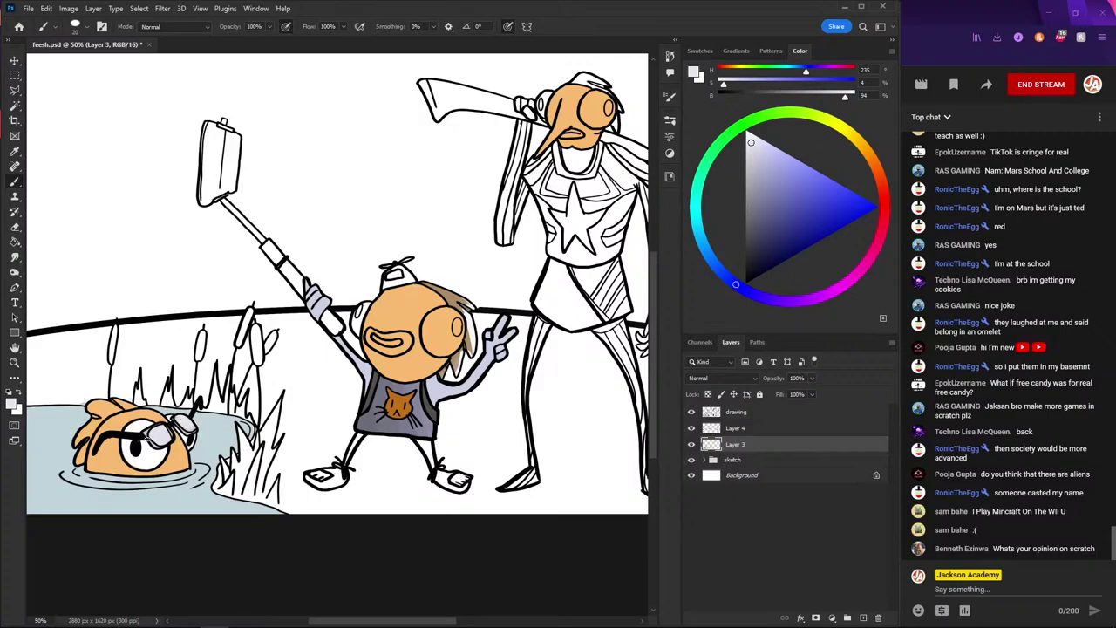
key(ctrl+minus)
key(ctrl+plus)
key(ctrl+minus)
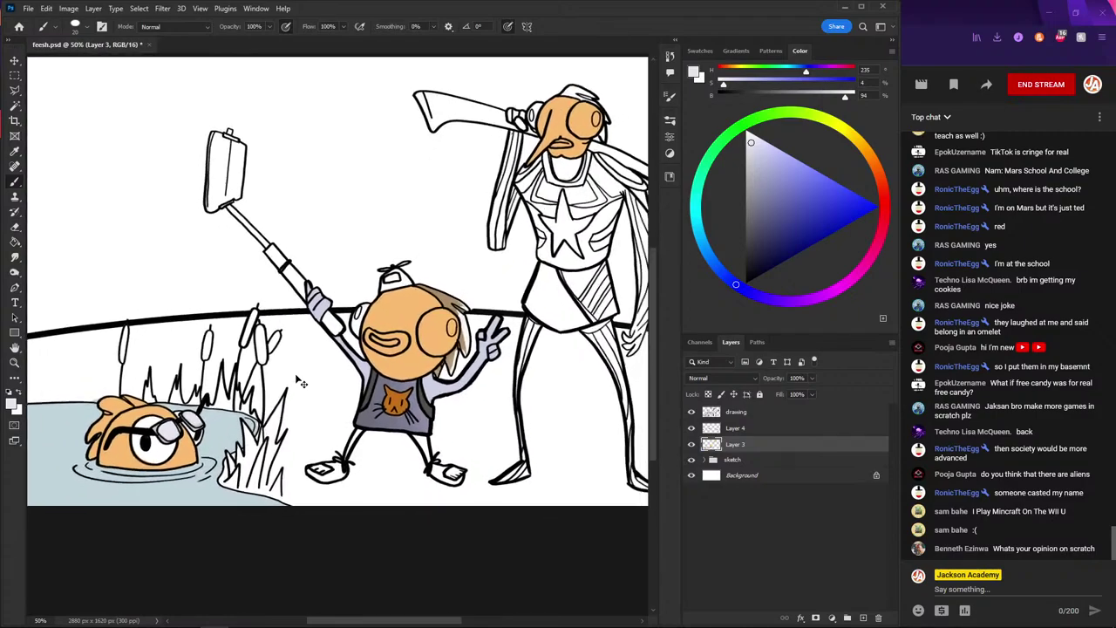
key(ctrl+plus)
alt+click(214, 428)
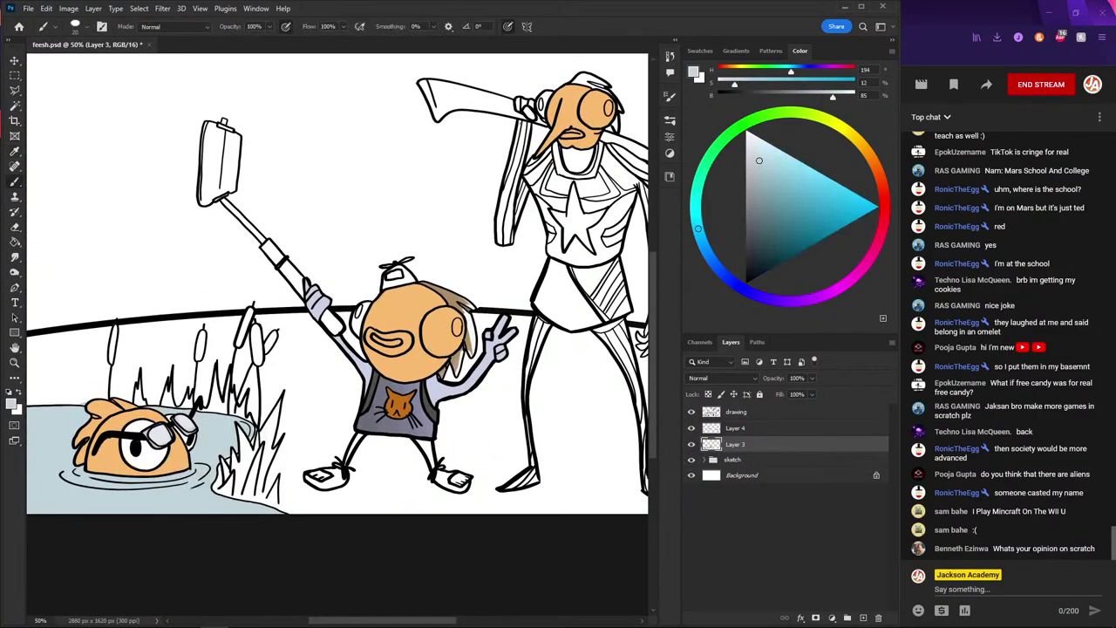
scroll(181, 377, down, 3)
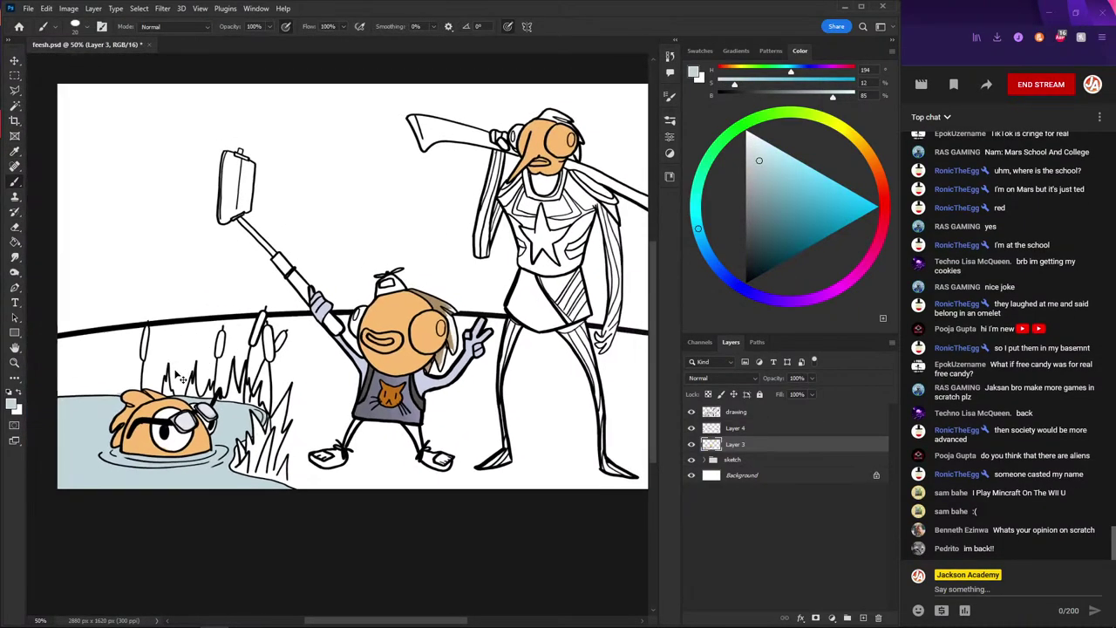
scroll(179, 410, up, 3)
key(i)
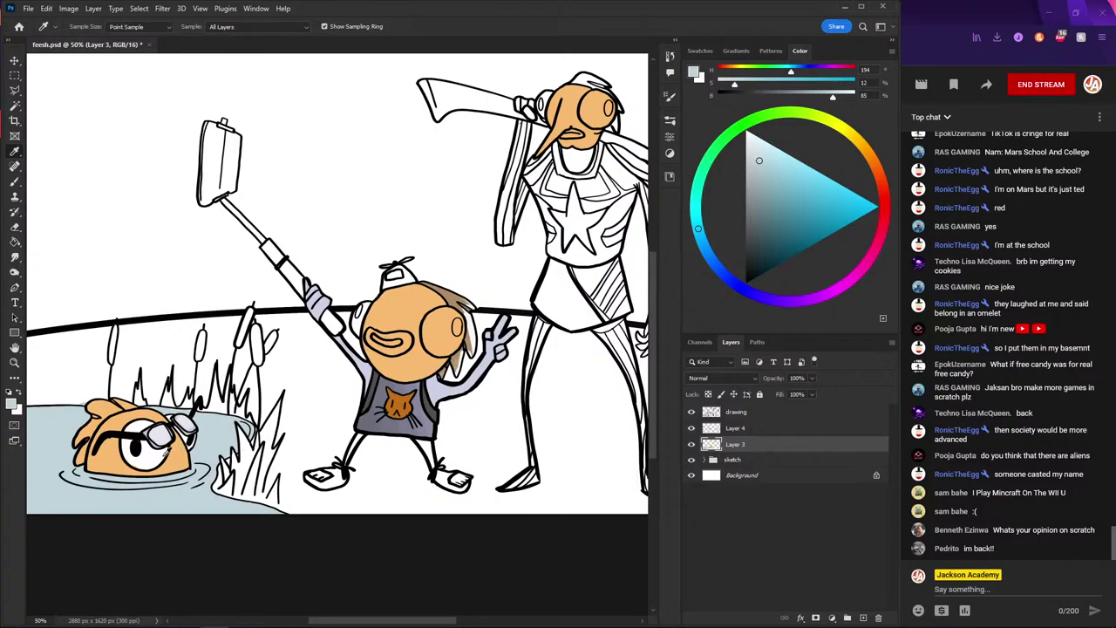
click(171, 447)
- Dab a small white highlight into the pond fish's pupil with the Brush
key(b)
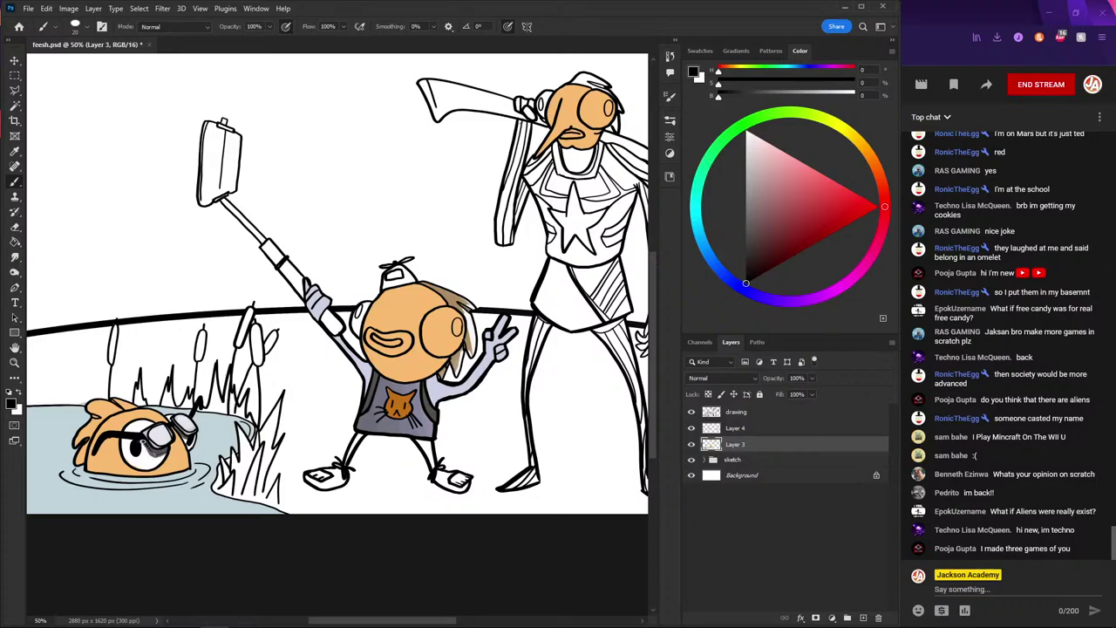
alt+click(161, 450)
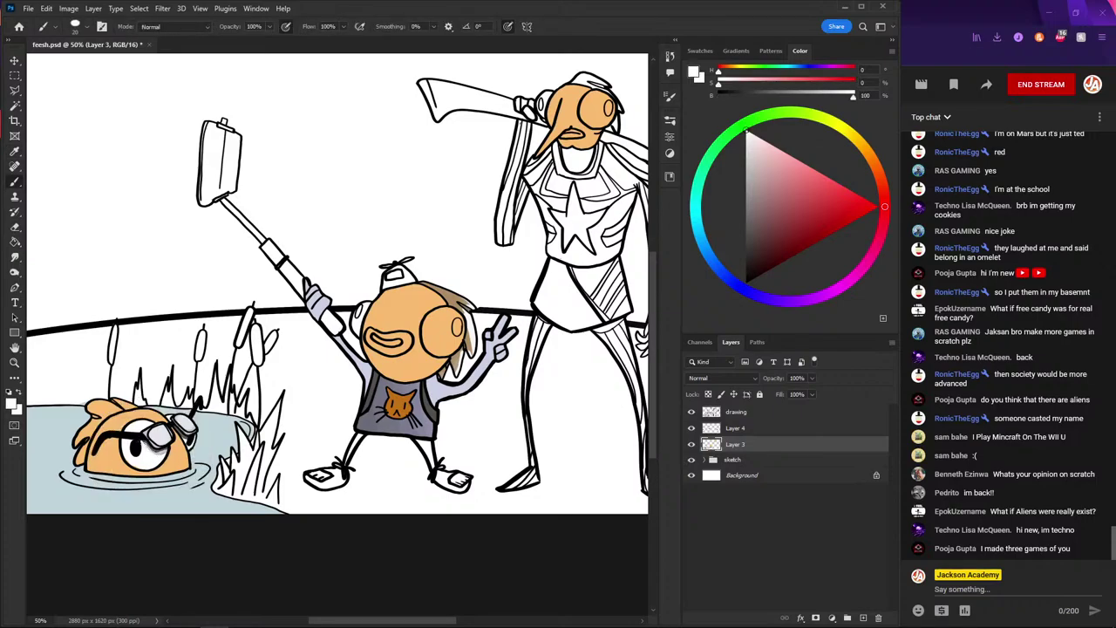
drag(144, 443, 148, 446)
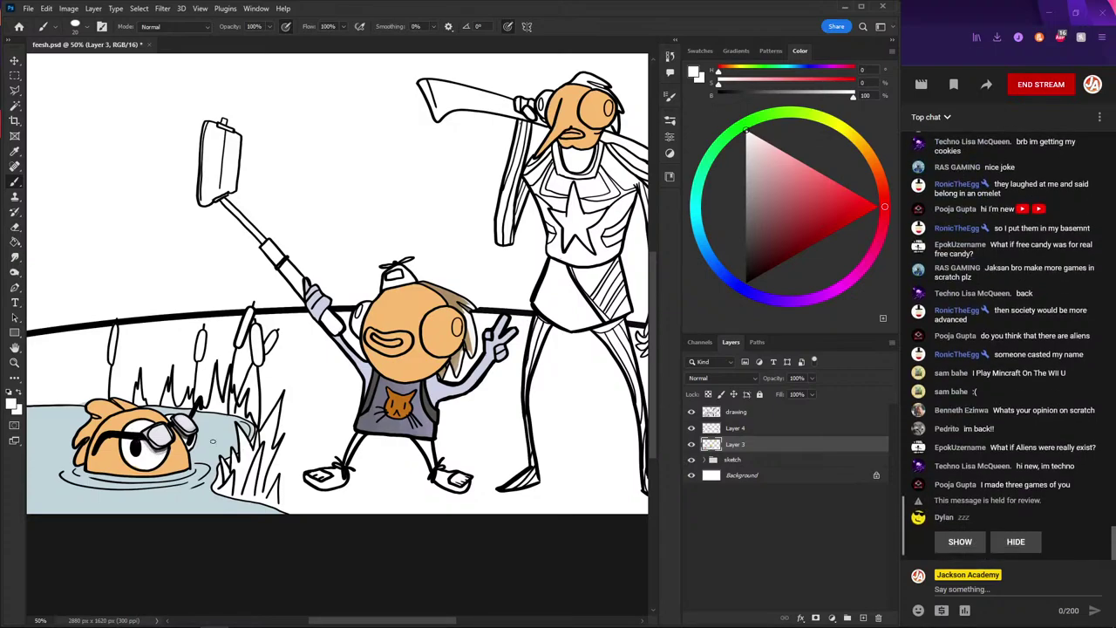
- Glance at the live stream analytics in the browser, then return to feesh.psd in Photoshop
key(alt+Tab)
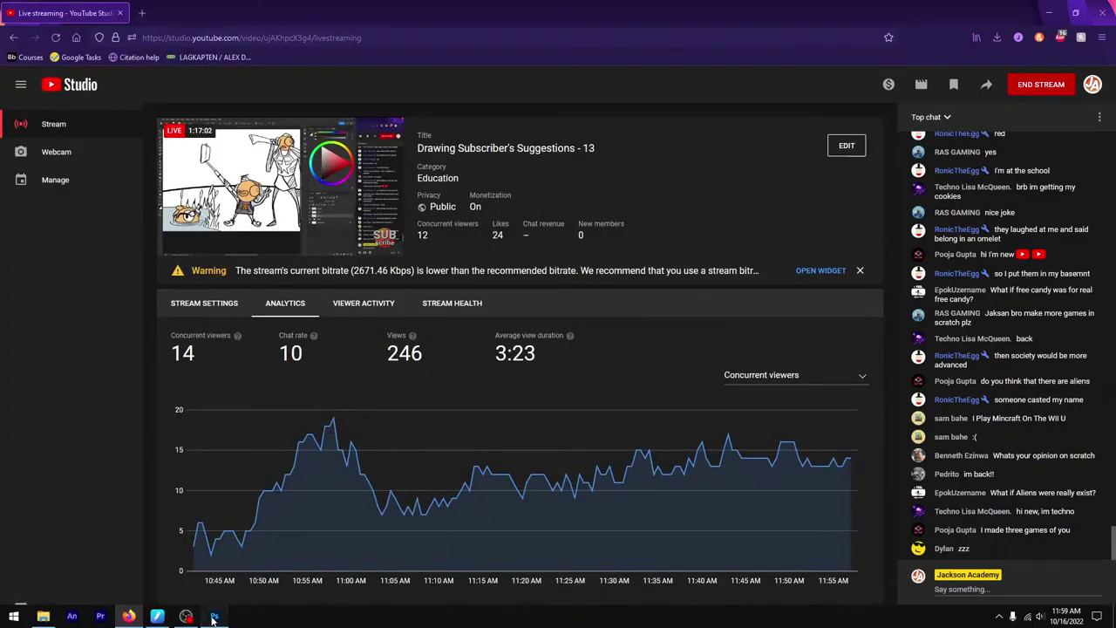
click(214, 617)
click(128, 616)
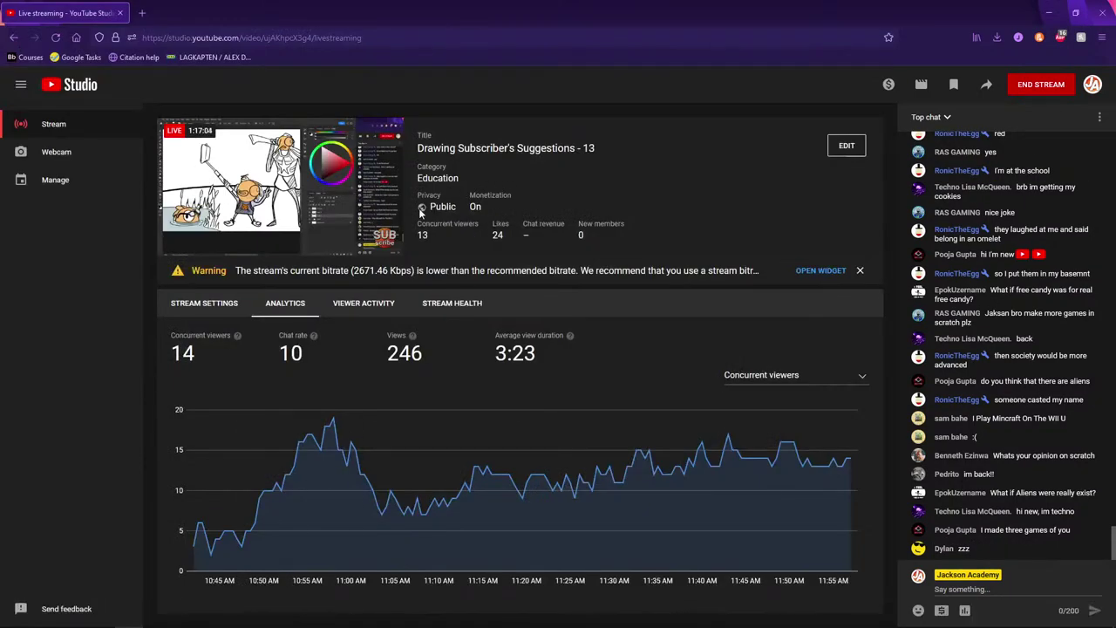
click(213, 616)
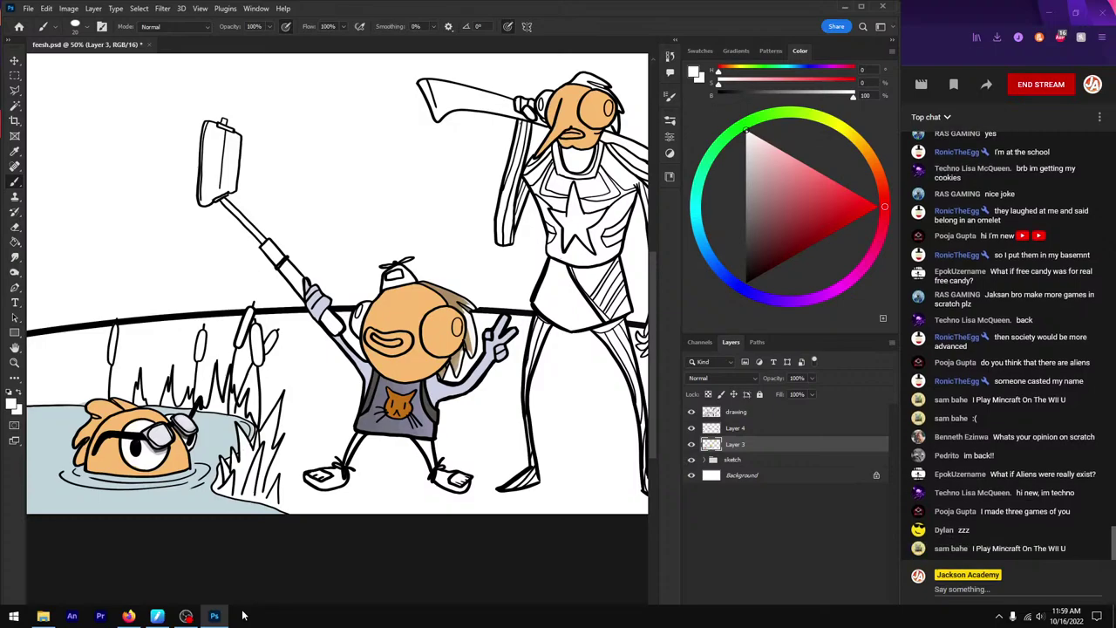
- Sample the tan hair colour and brush darker brown shading onto the pond fish's hair and side
alt+click(463, 298)
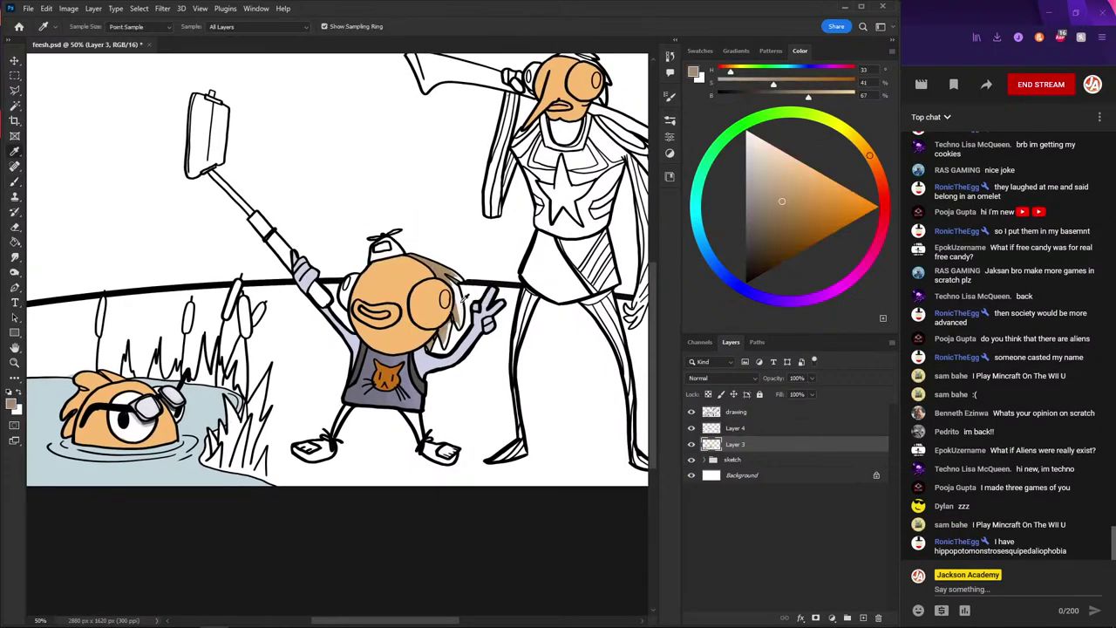
alt+click(440, 266)
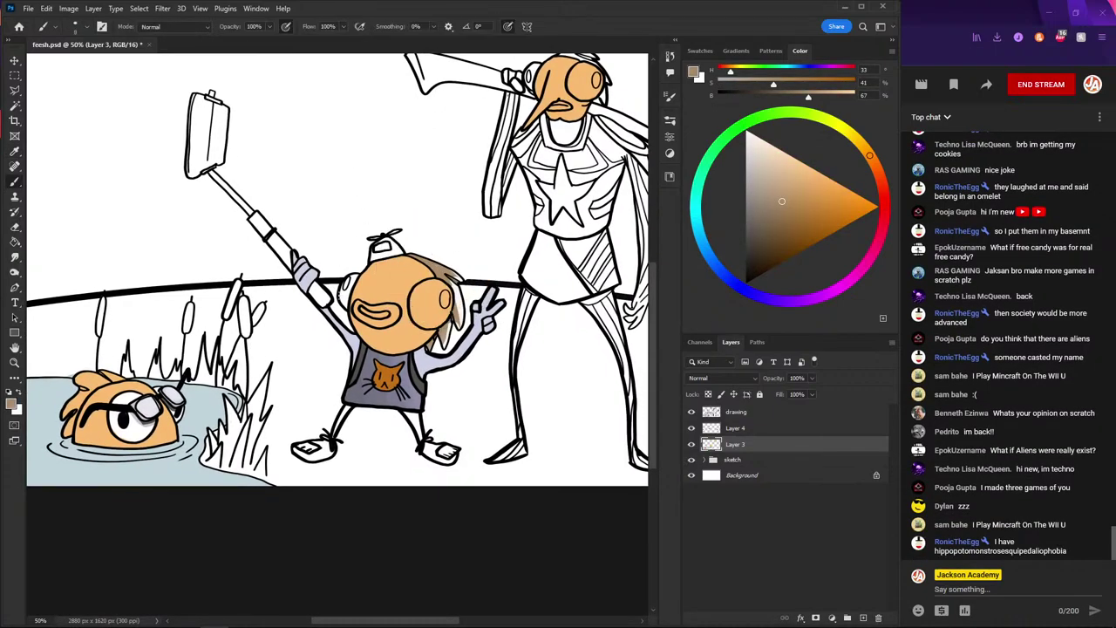
drag(82, 271, 335, 219)
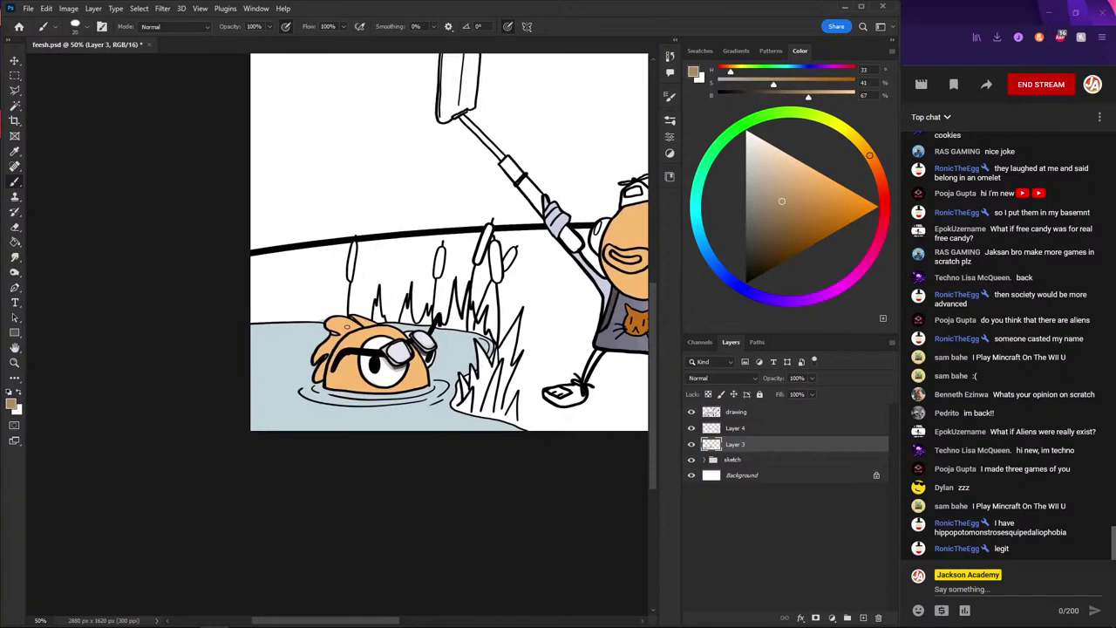
mouse_move(346, 326)
mouse_down()
mouse_move(357, 325)
mouse_move(330, 324)
mouse_move(328, 345)
mouse_up()
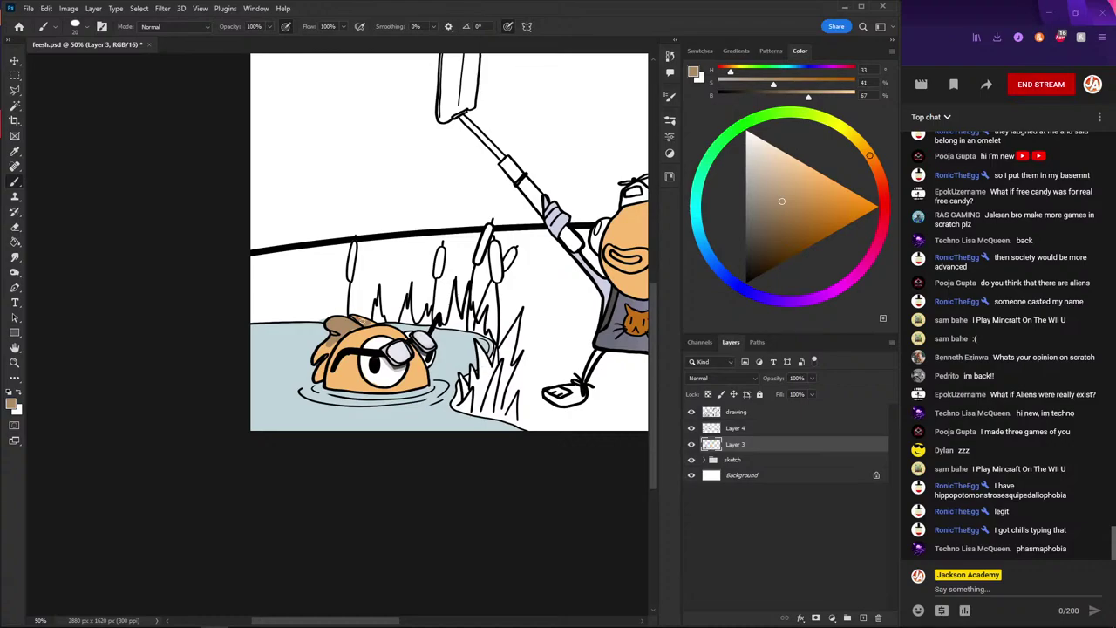
scroll(311, 301, down, 1)
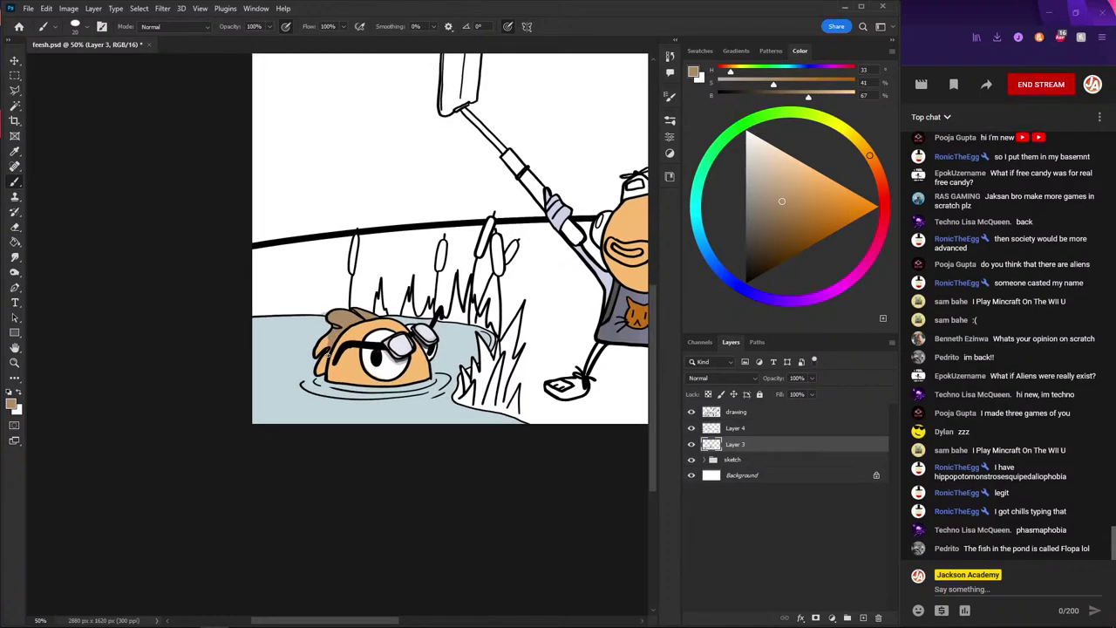
mouse_move(326, 354)
mouse_down()
mouse_move(321, 340)
mouse_move(322, 364)
mouse_up()
- Pick white as the paint colour and bring the selfie-stick character into view
scroll(324, 368, right, 1)
scroll(361, 317, right, 3)
scroll(274, 219, right, 1)
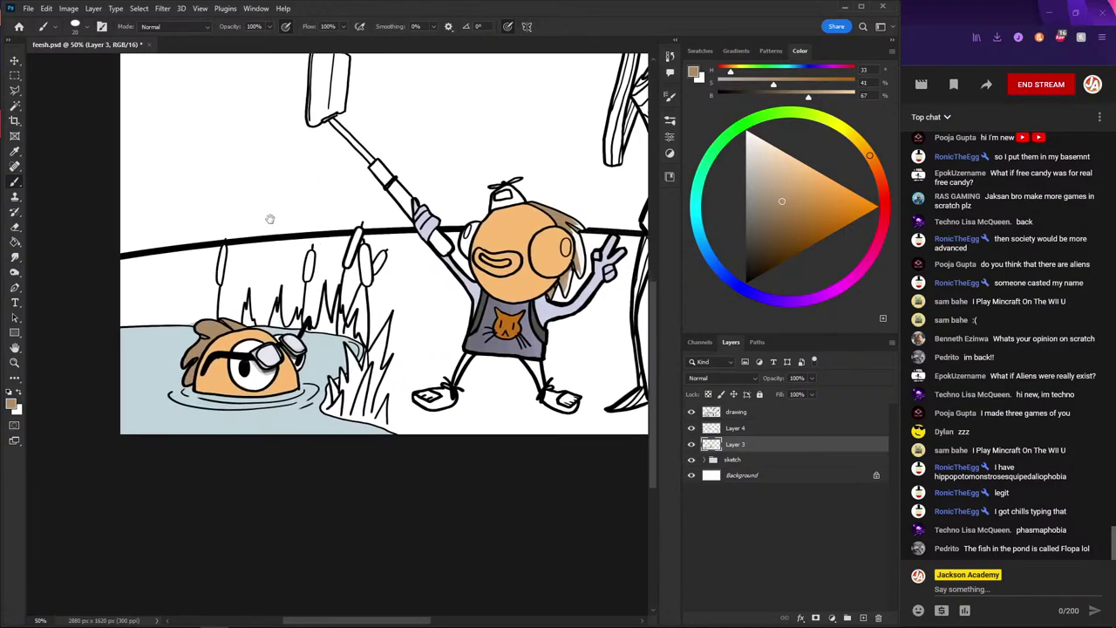
scroll(244, 183, right, 3)
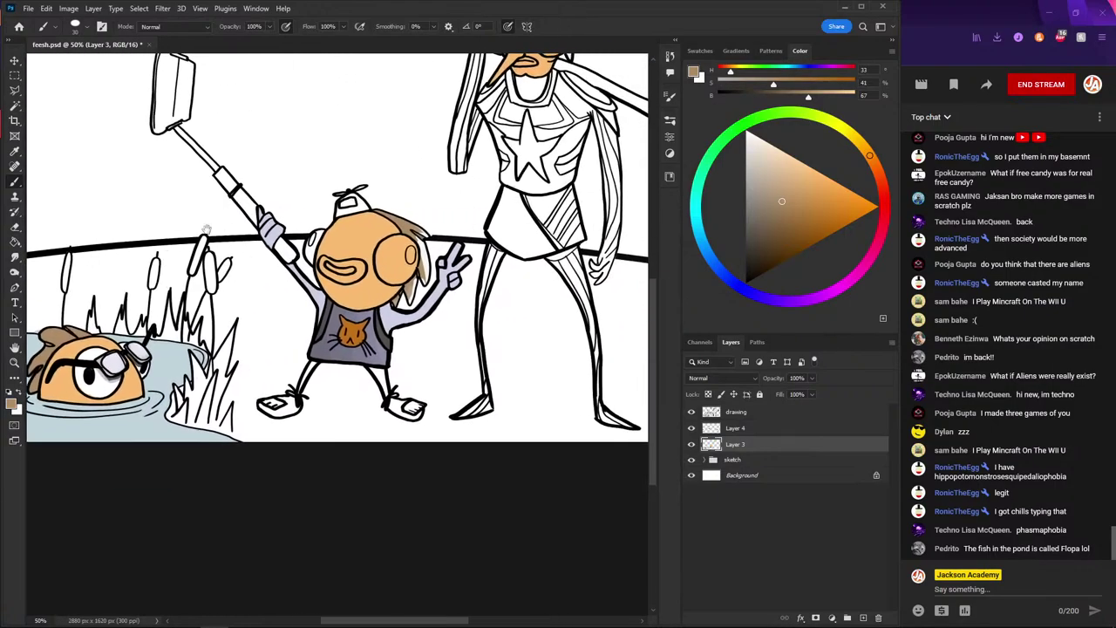
scroll(235, 218, up, 2)
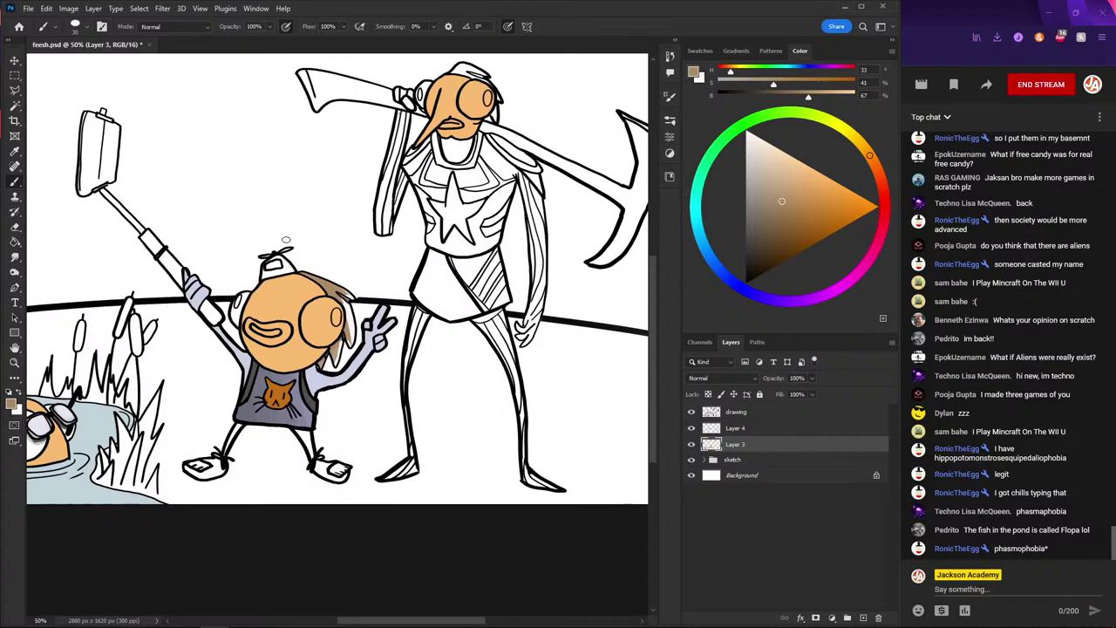
scroll(304, 172, down, 2)
scroll(304, 172, left, 2)
scroll(198, 161, left, 2)
drag(199, 161, 226, 145)
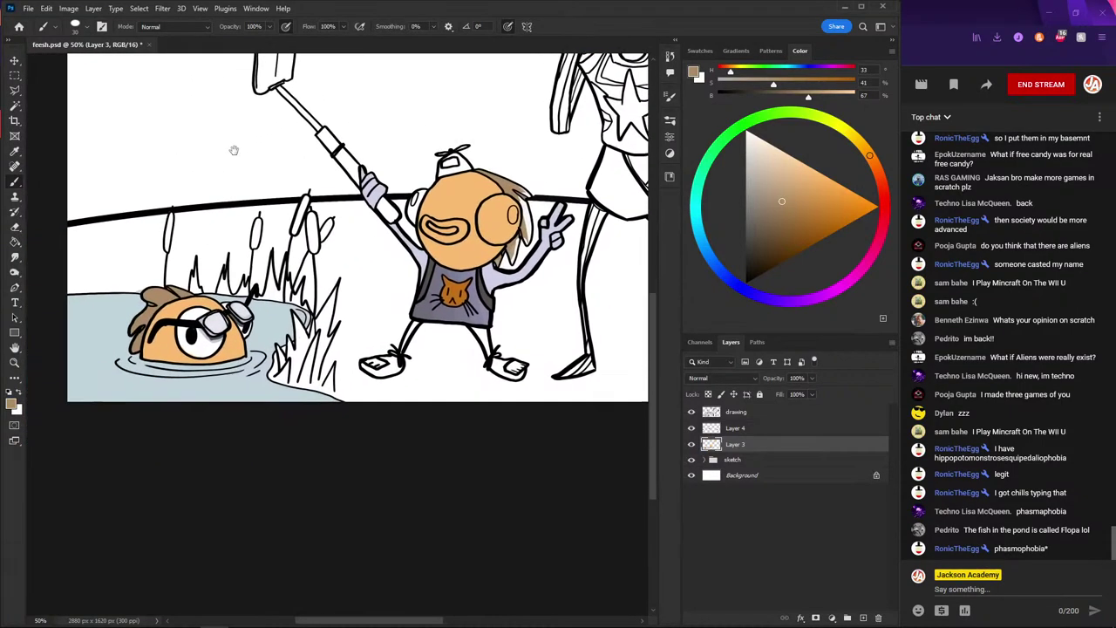
alt+click(249, 262)
scroll(249, 262, left, 2)
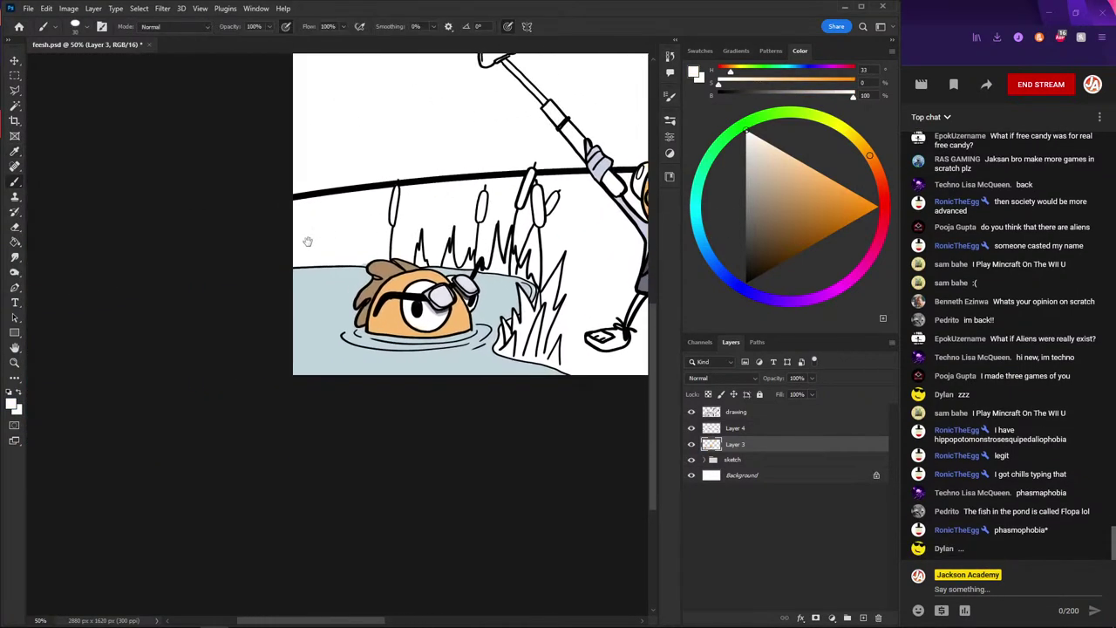
scroll(306, 241, left, 2)
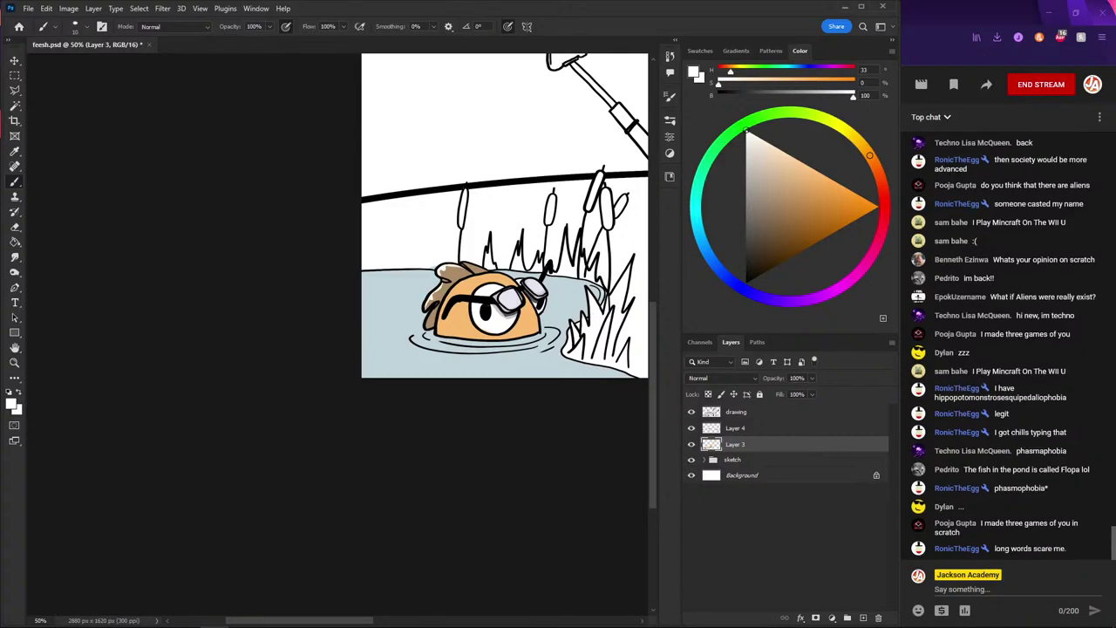
drag(428, 241, 399, 287)
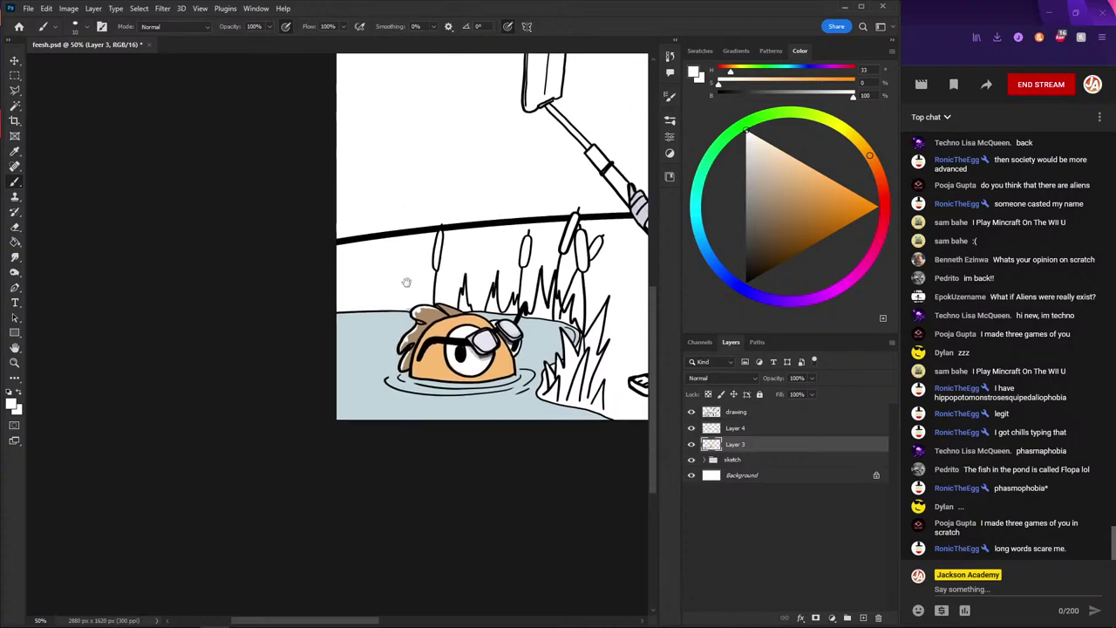
drag(376, 142, 341, 160)
- Sample the peach fish-skin colour and lighten it to a pale cream for painting
scroll(345, 189, down, 2)
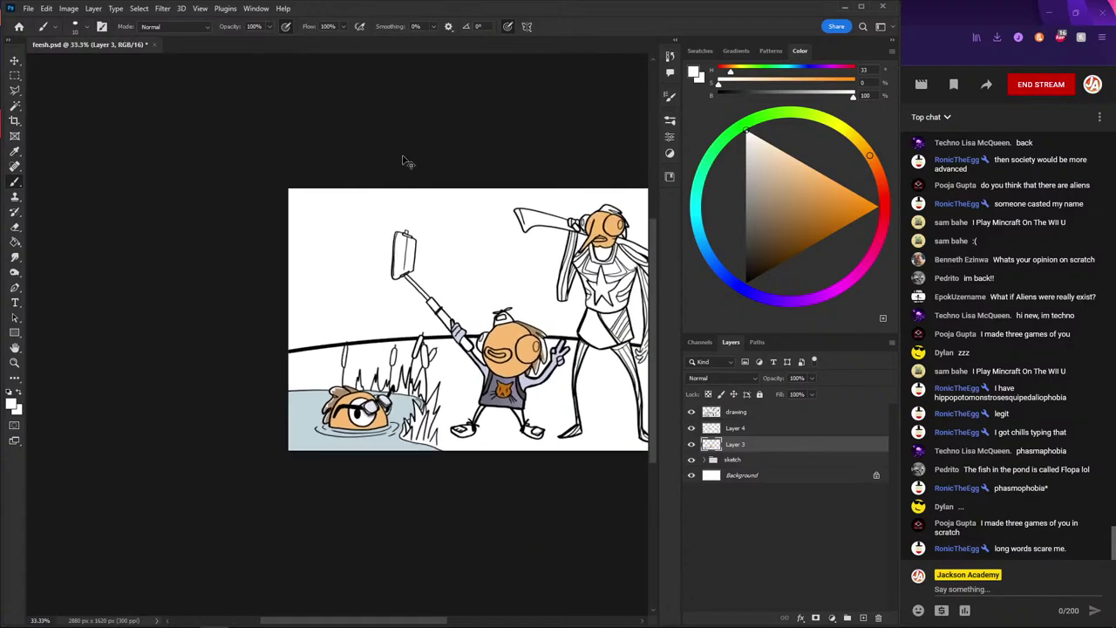
scroll(489, 237, up, 2)
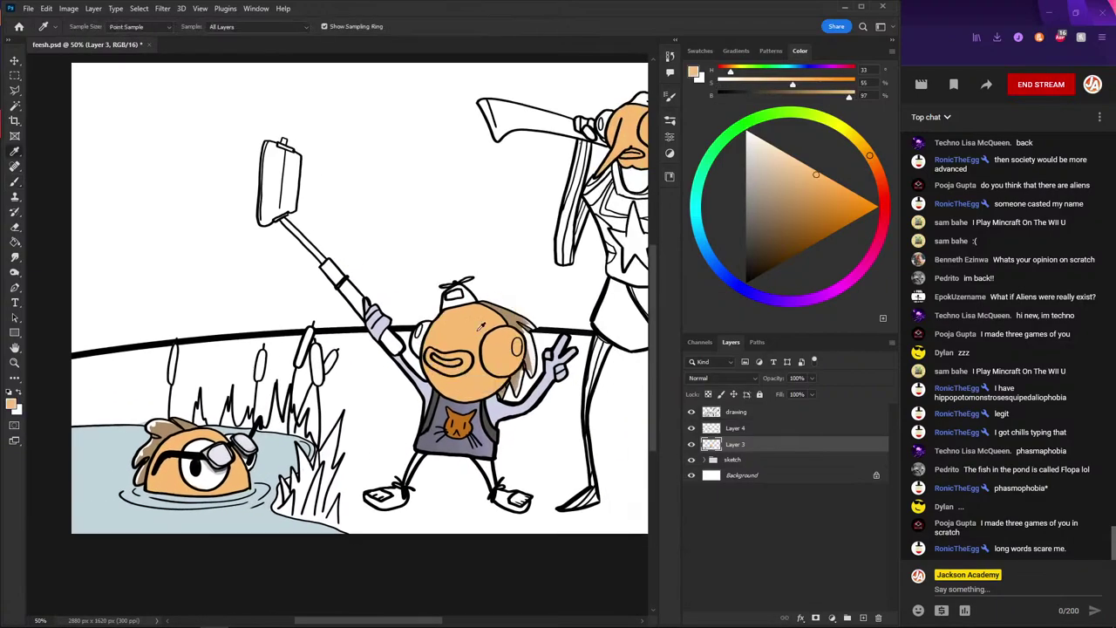
alt+click(481, 326)
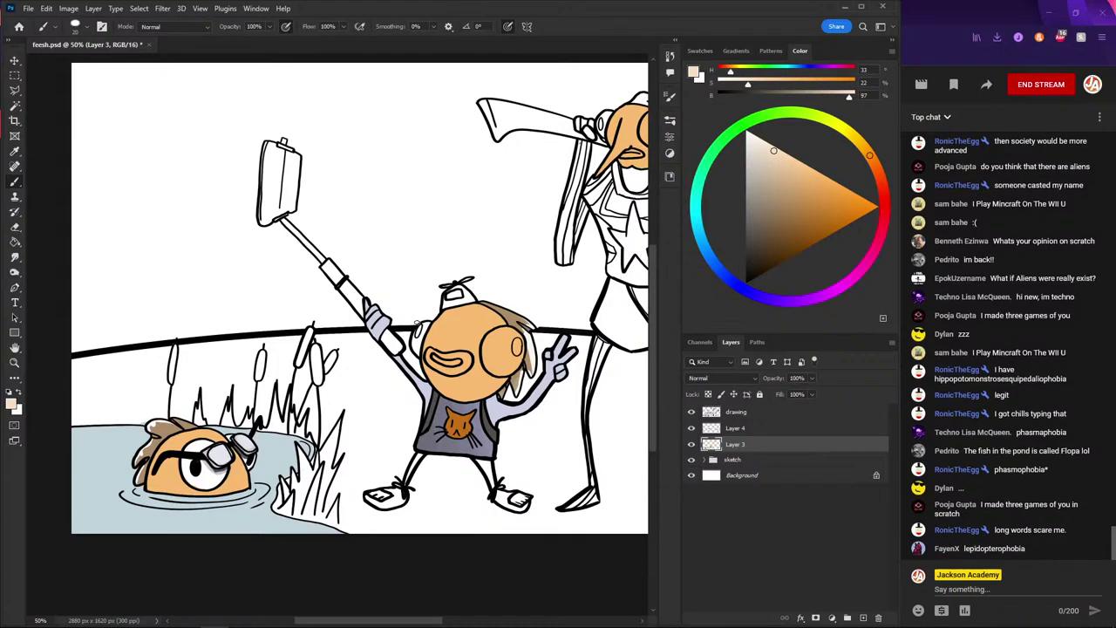
scroll(325, 256, down, 3)
scroll(318, 256, up, 2)
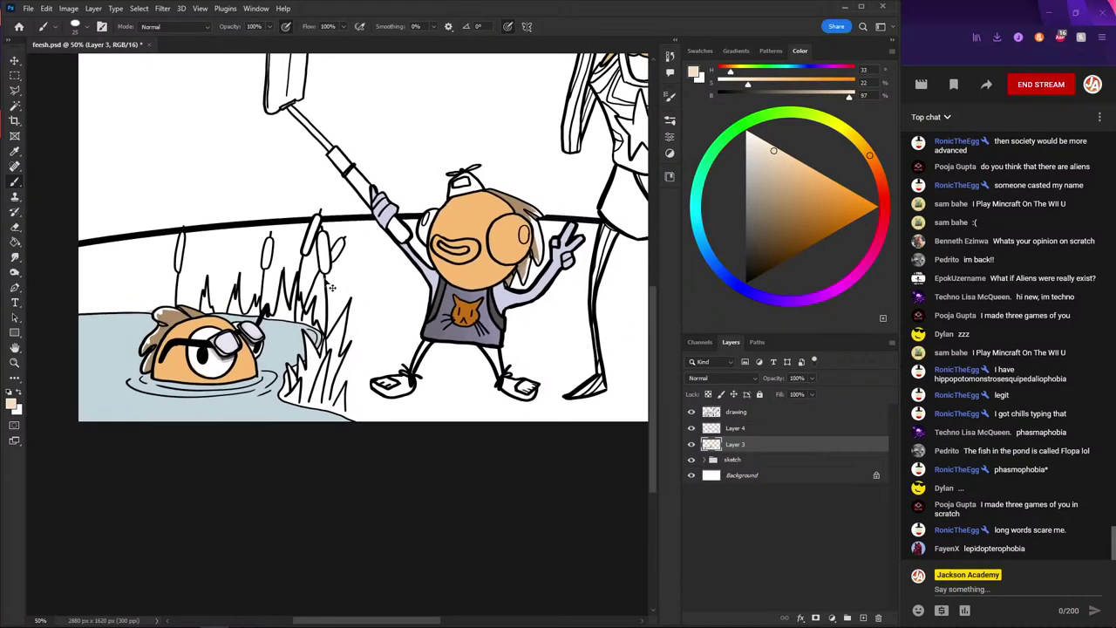
scroll(386, 259, up, 2)
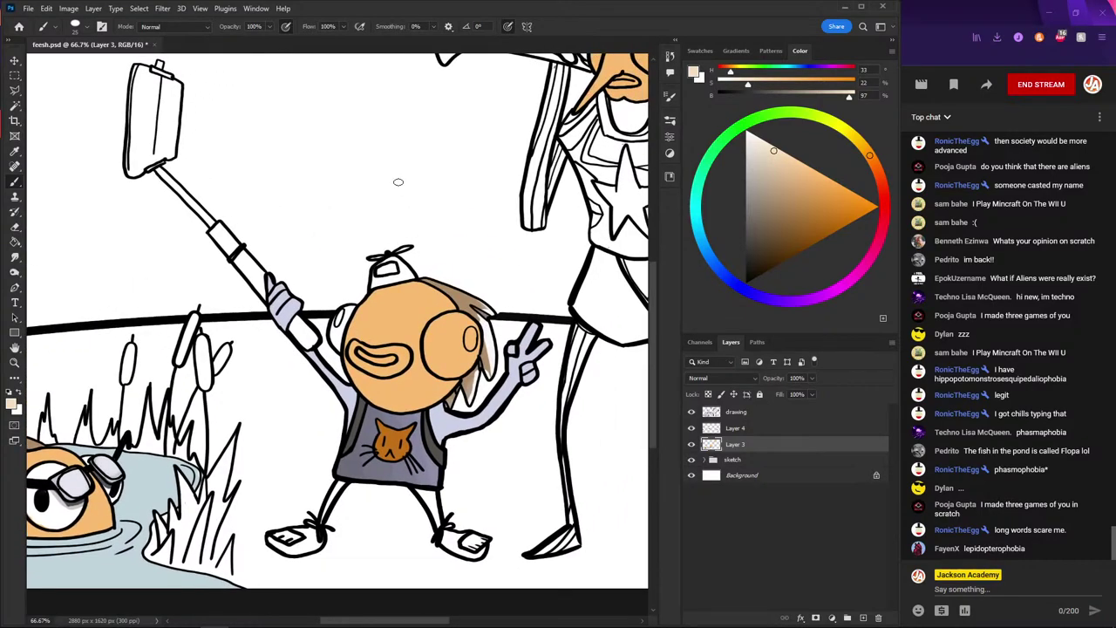
scroll(399, 182, down, 3)
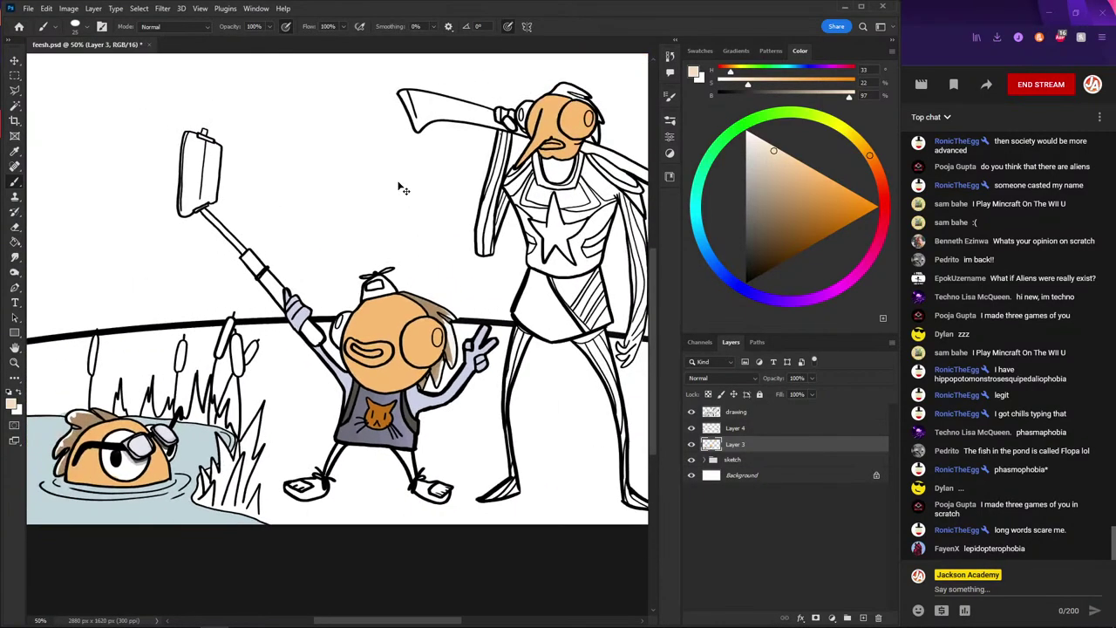
- Deselect Layer 3 and save feesh.psd with Ctrl+S
scroll(398, 185, down, 1)
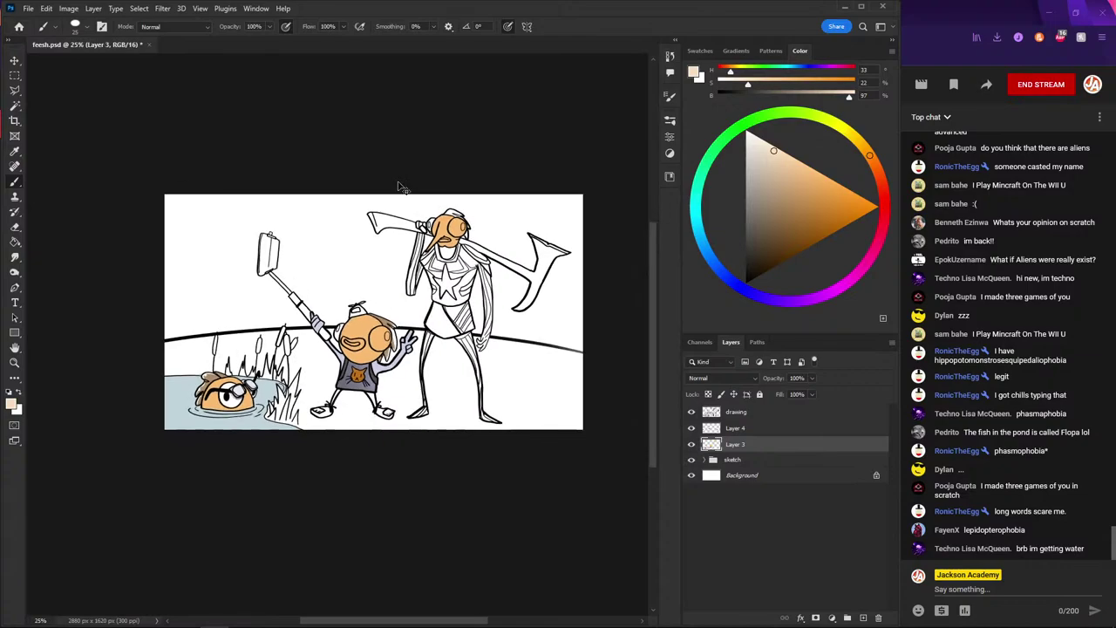
scroll(400, 186, down, 1)
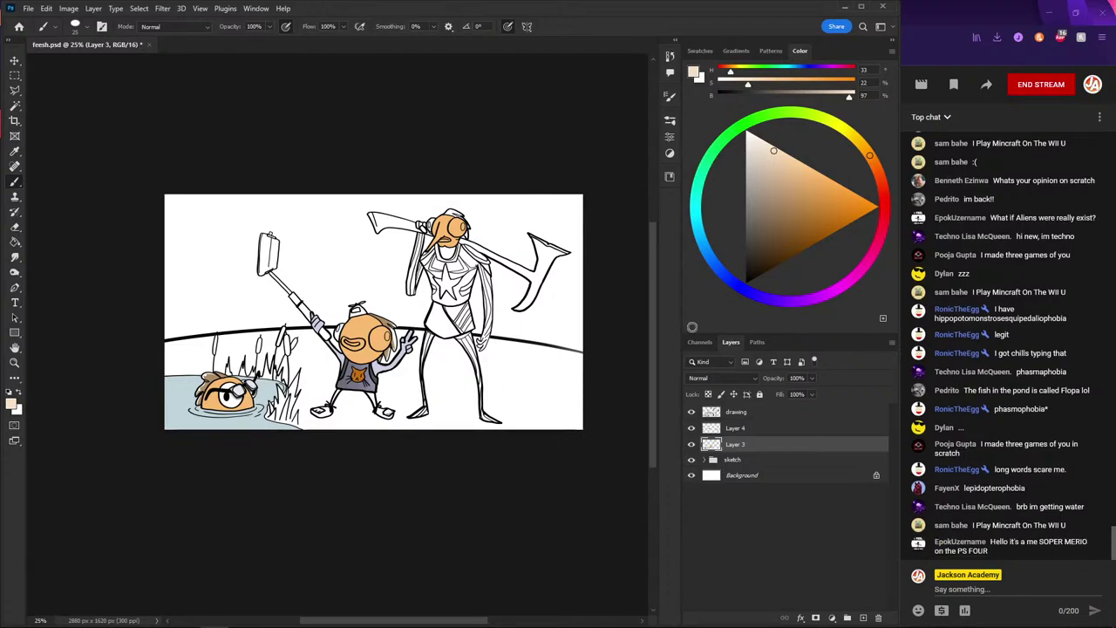
click(783, 562)
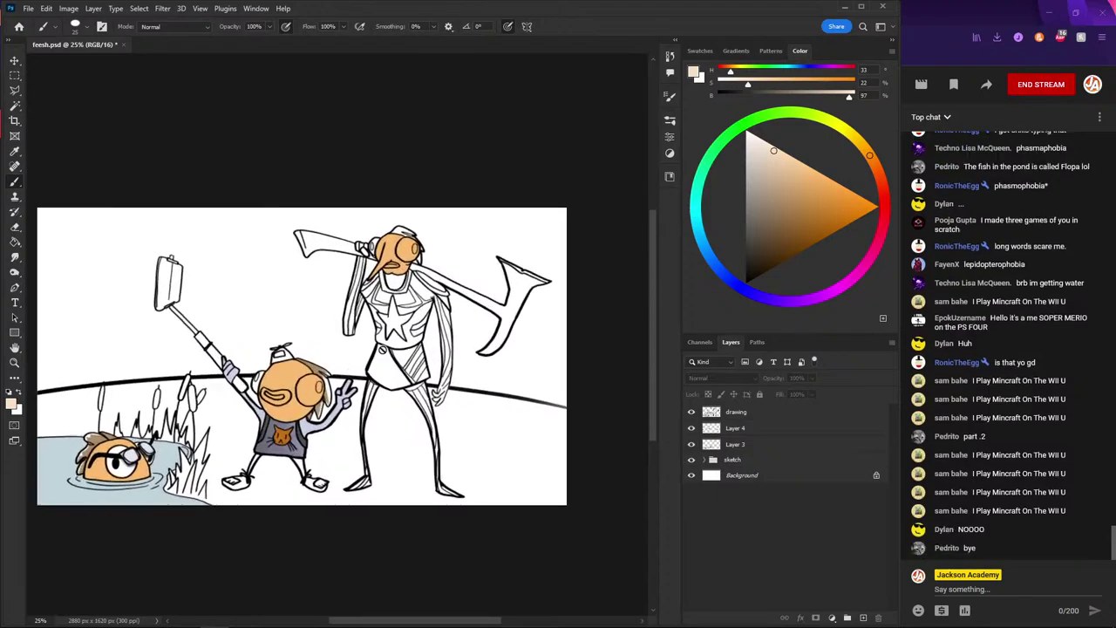
key(ctrl+s)
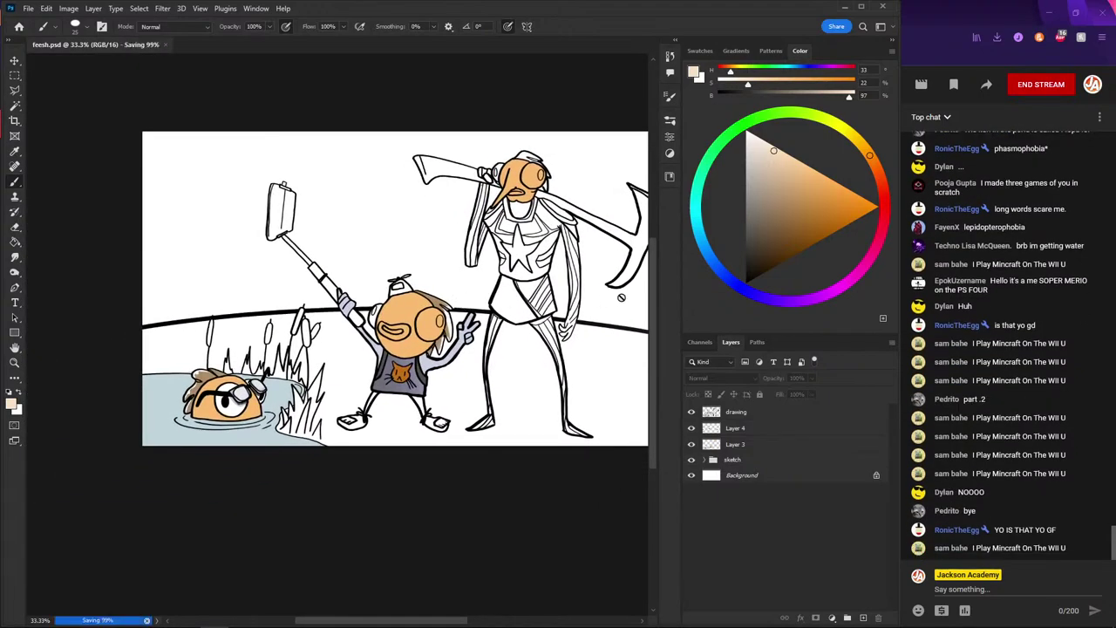